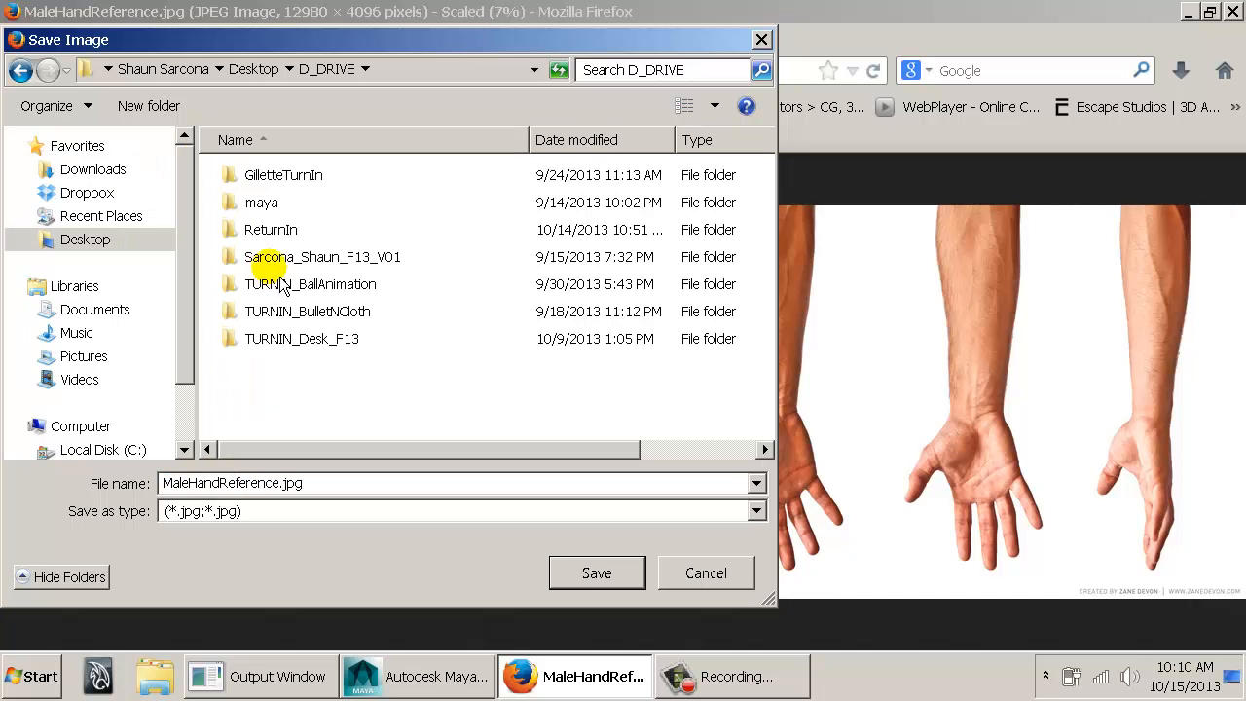
Set the save location of MaleHandReference.jpg to the 2520/work folder within D_DRIVE.
double_click(294, 256)
double_click(284, 232)
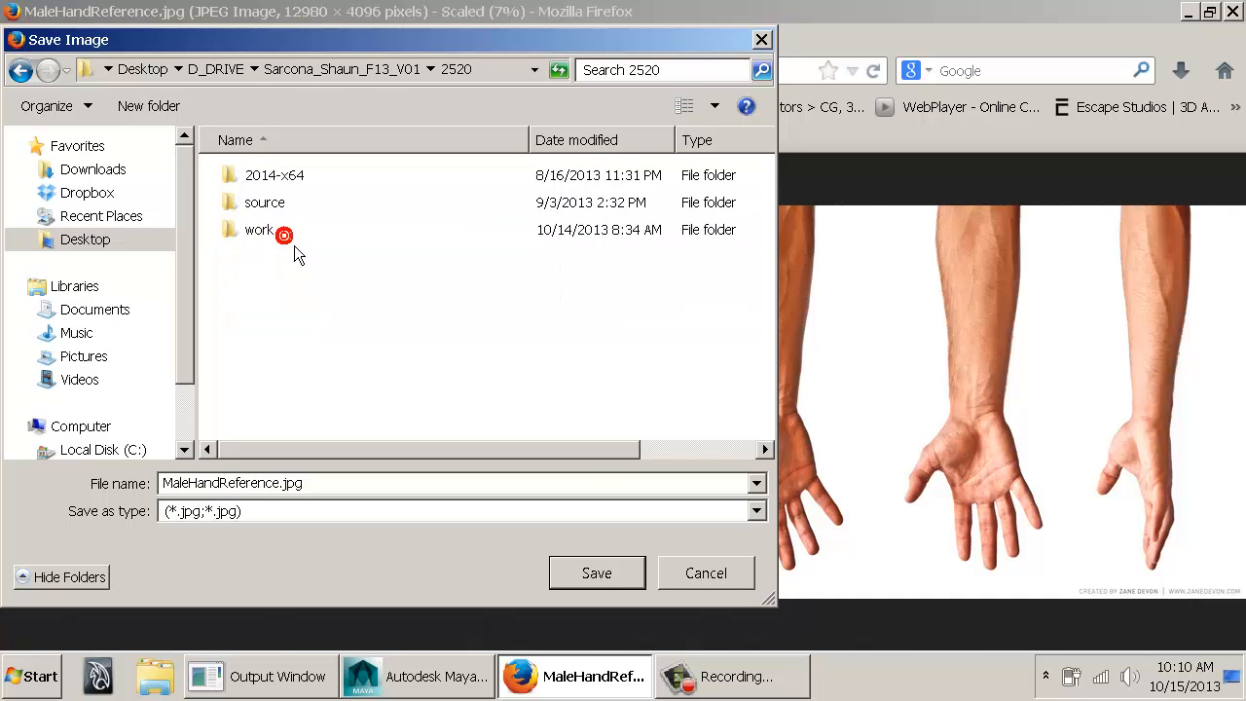
double_click(283, 234)
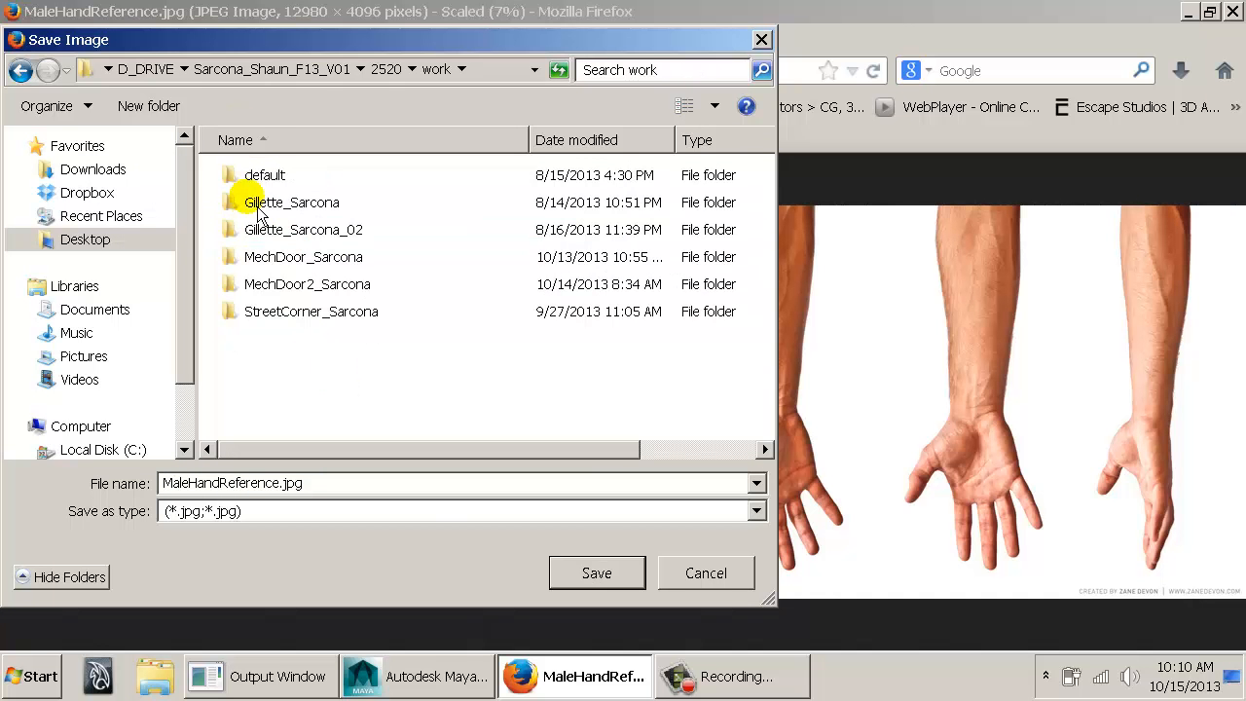
Switch to Maya and create a new project in the 2520/work folder, named Hand_ followed by the artist's surname.
click(429, 676)
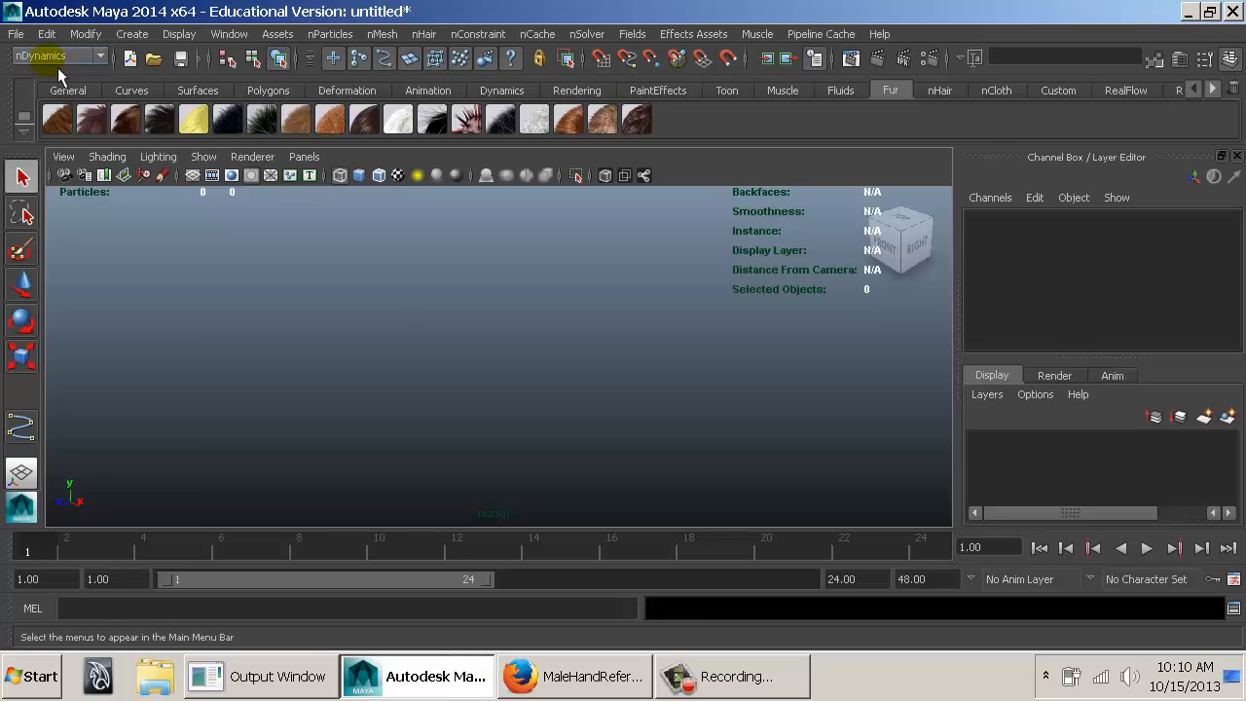
click(16, 33)
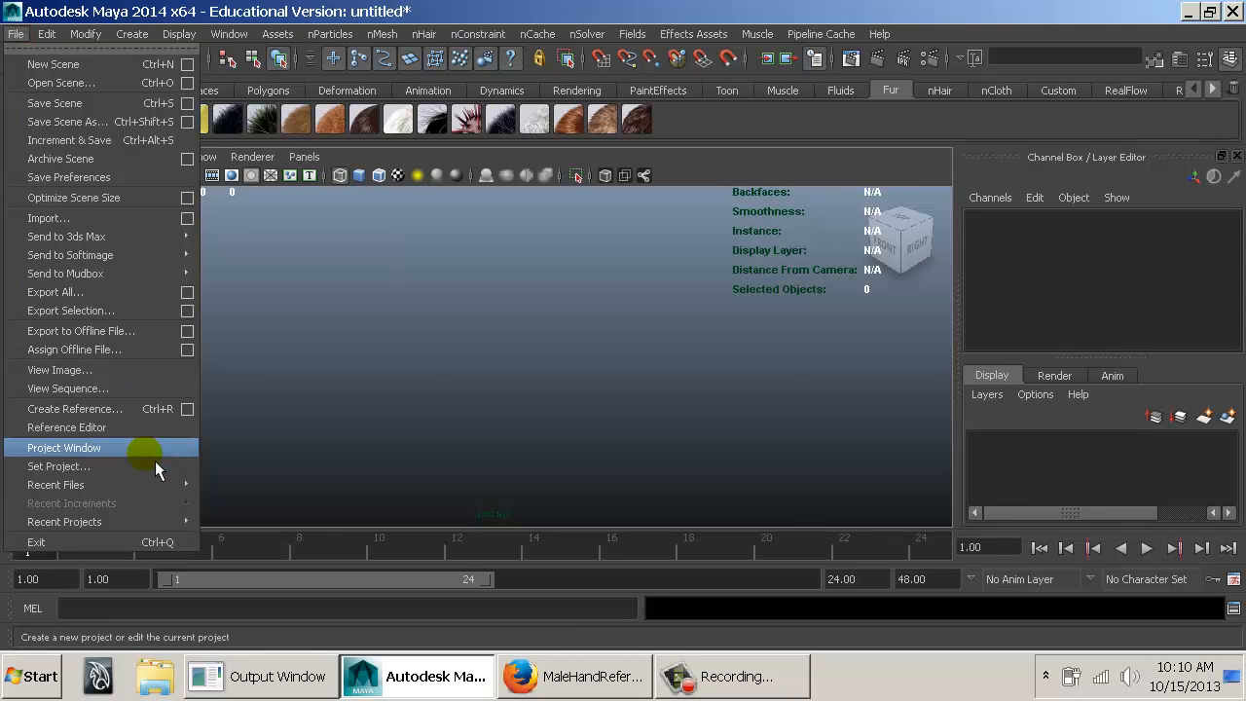
click(150, 452)
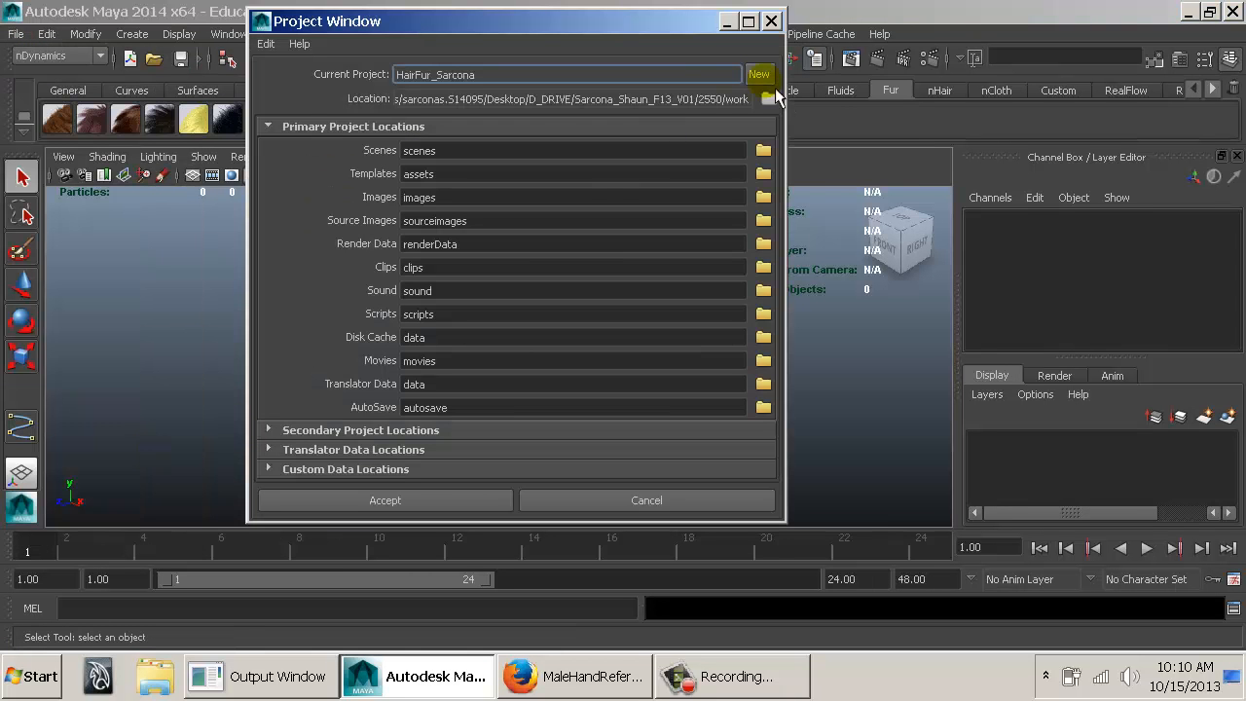
click(758, 74)
click(716, 99)
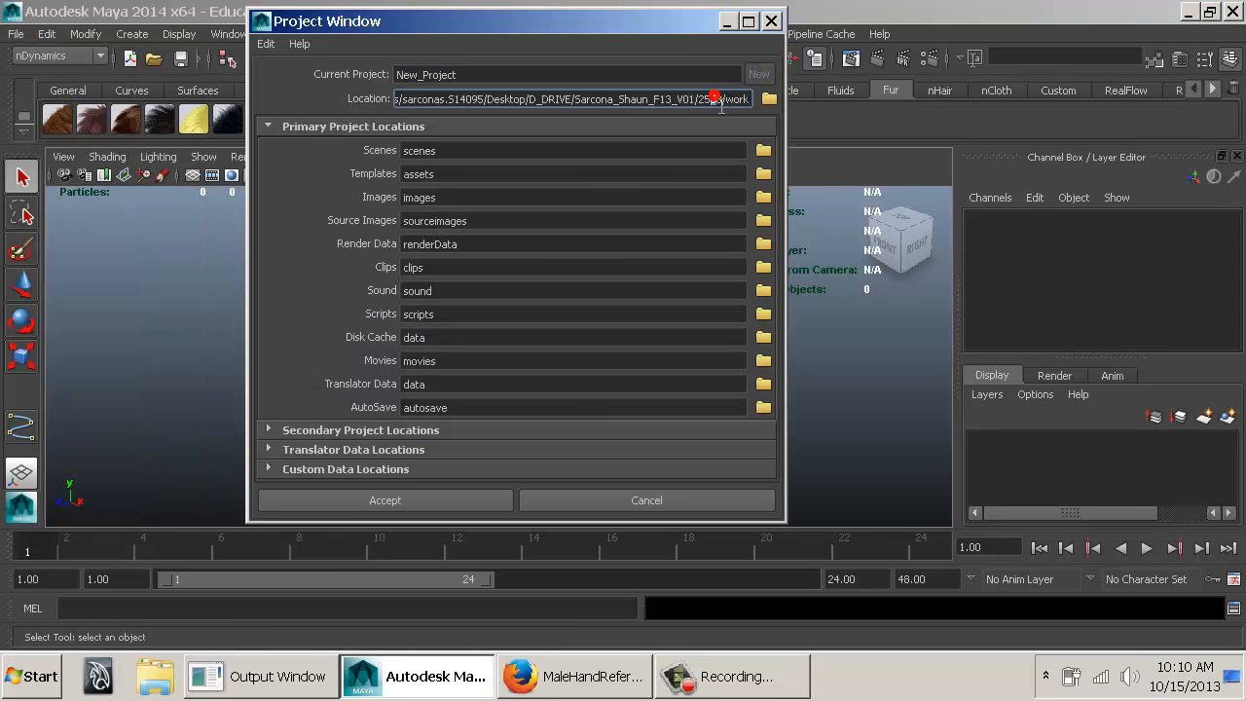
double_click(503, 75)
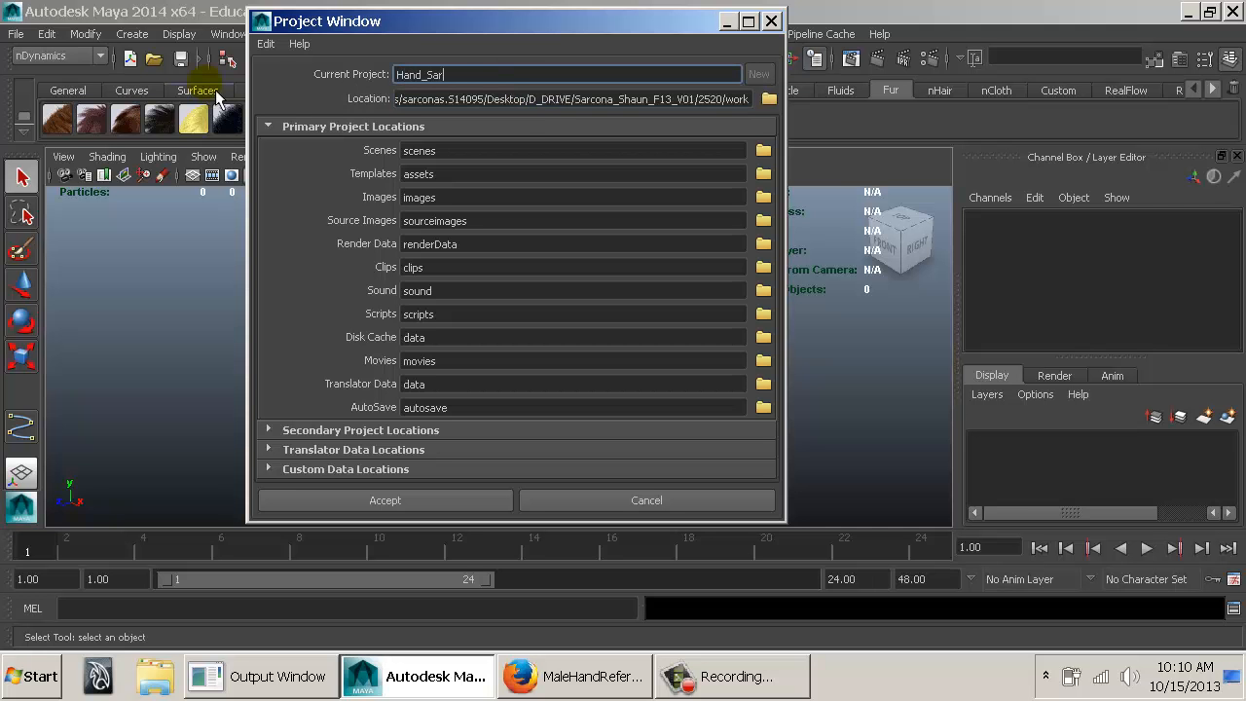
click(297, 493)
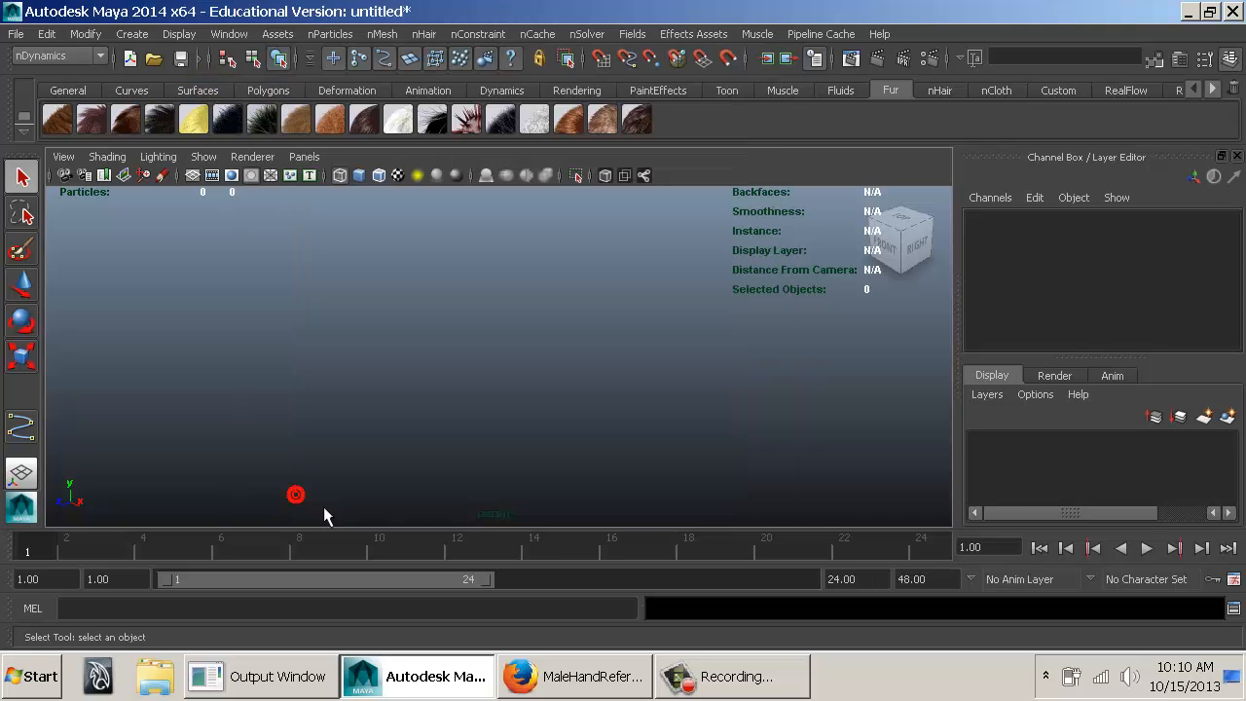
Switch back to Firefox and save MaleHandReference.jpg in the sourceimages folder of the new hand project.
key(alt+Tab)
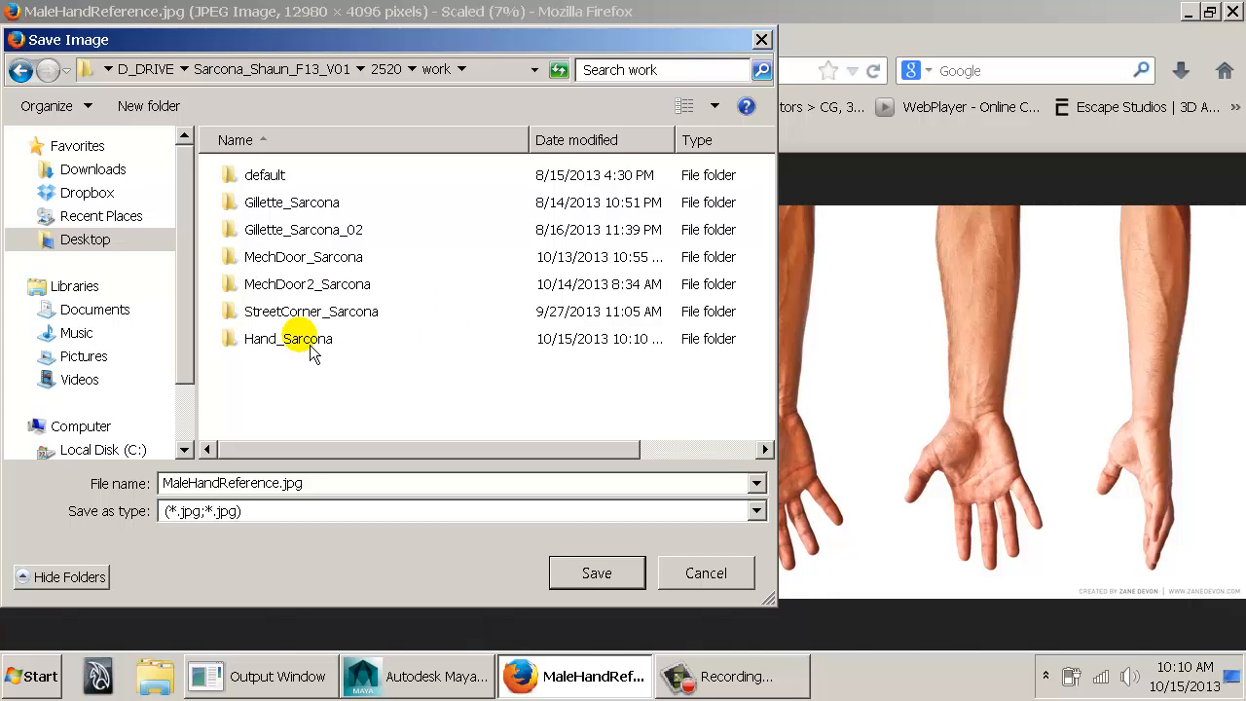
double_click(310, 343)
scroll(297, 385, down, 1)
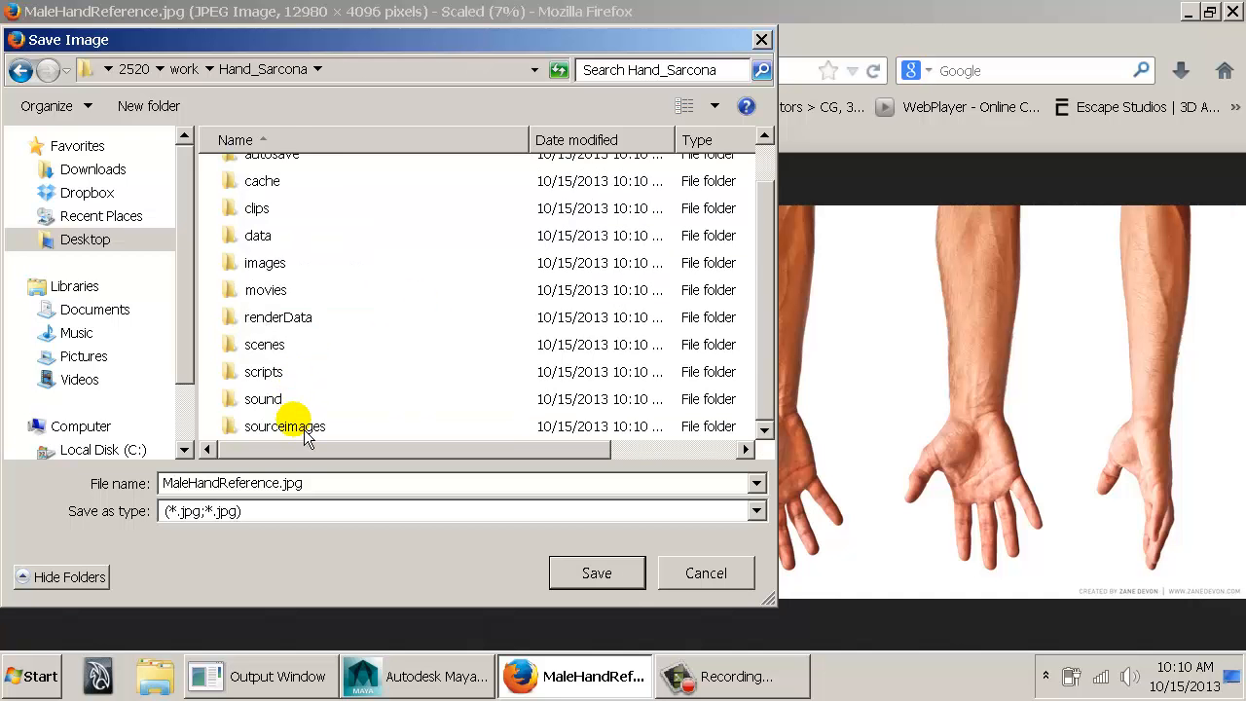
double_click(286, 426)
double_click(292, 487)
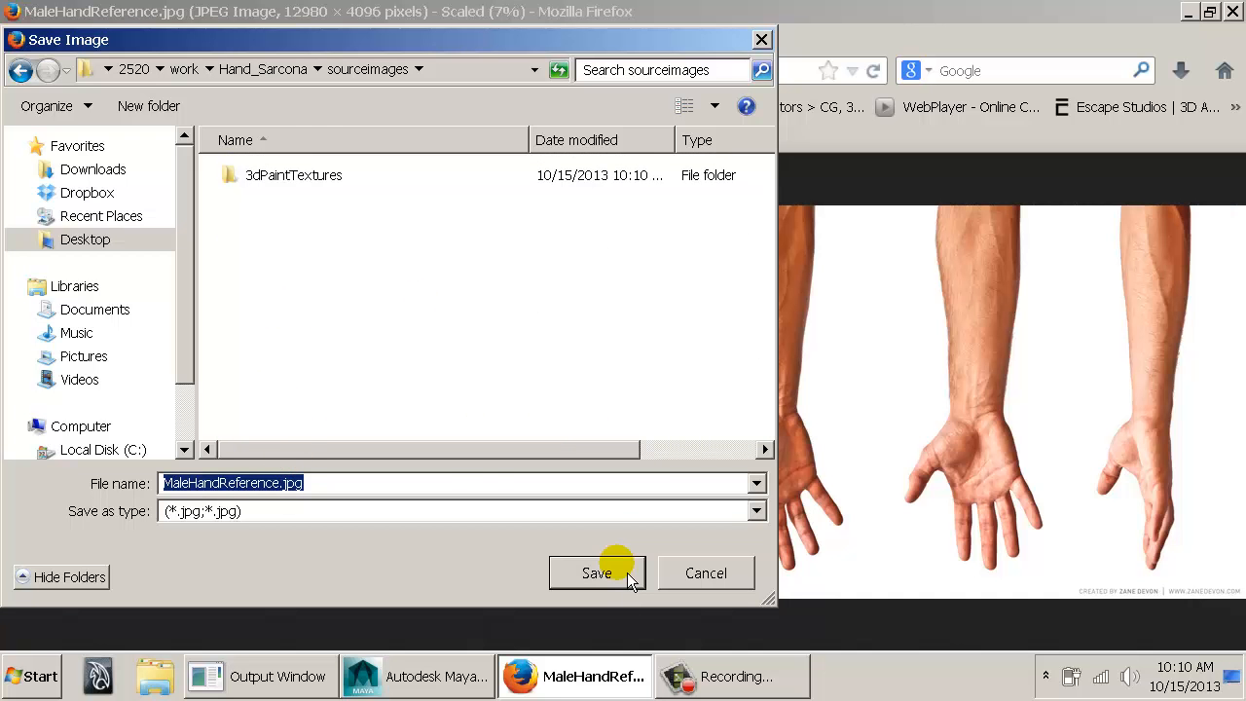
click(628, 574)
Return to the hand reference search results, look through the other hand images, and close the browser.
key(alt+Left)
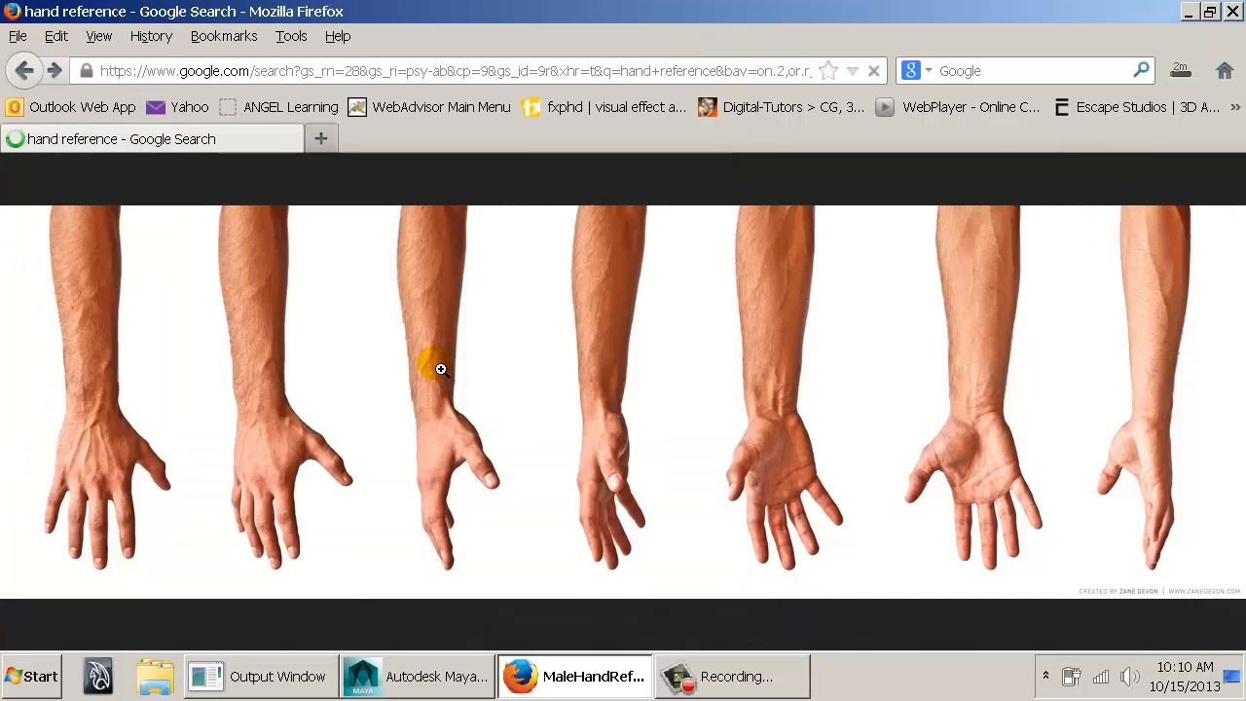
scroll(959, 429, down, 5)
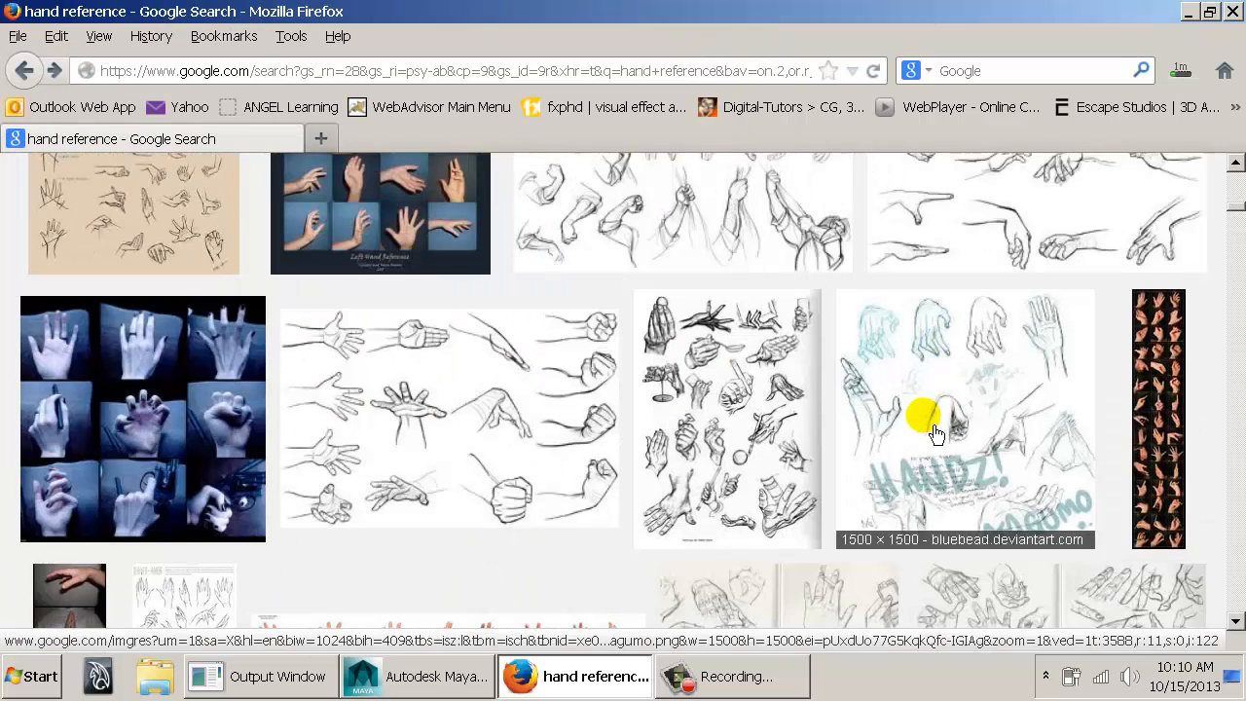
scroll(793, 431, up, 2)
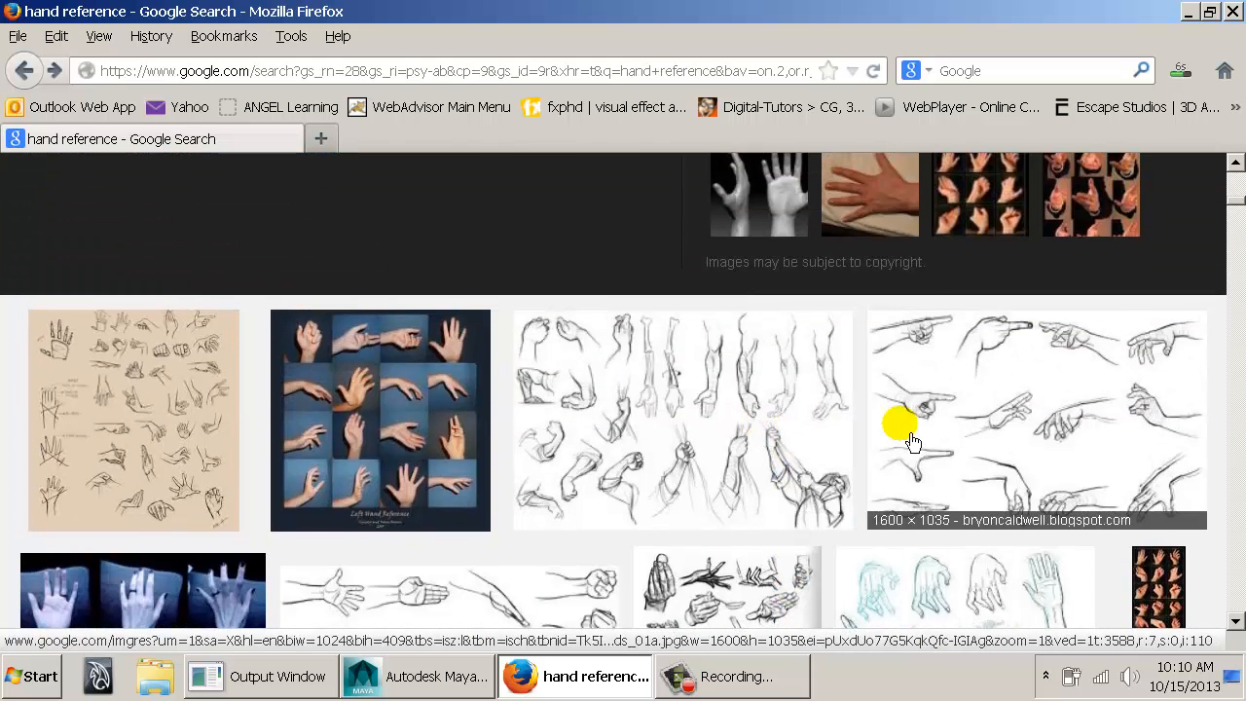
scroll(1049, 448, down, 1)
scroll(1050, 448, down, 8)
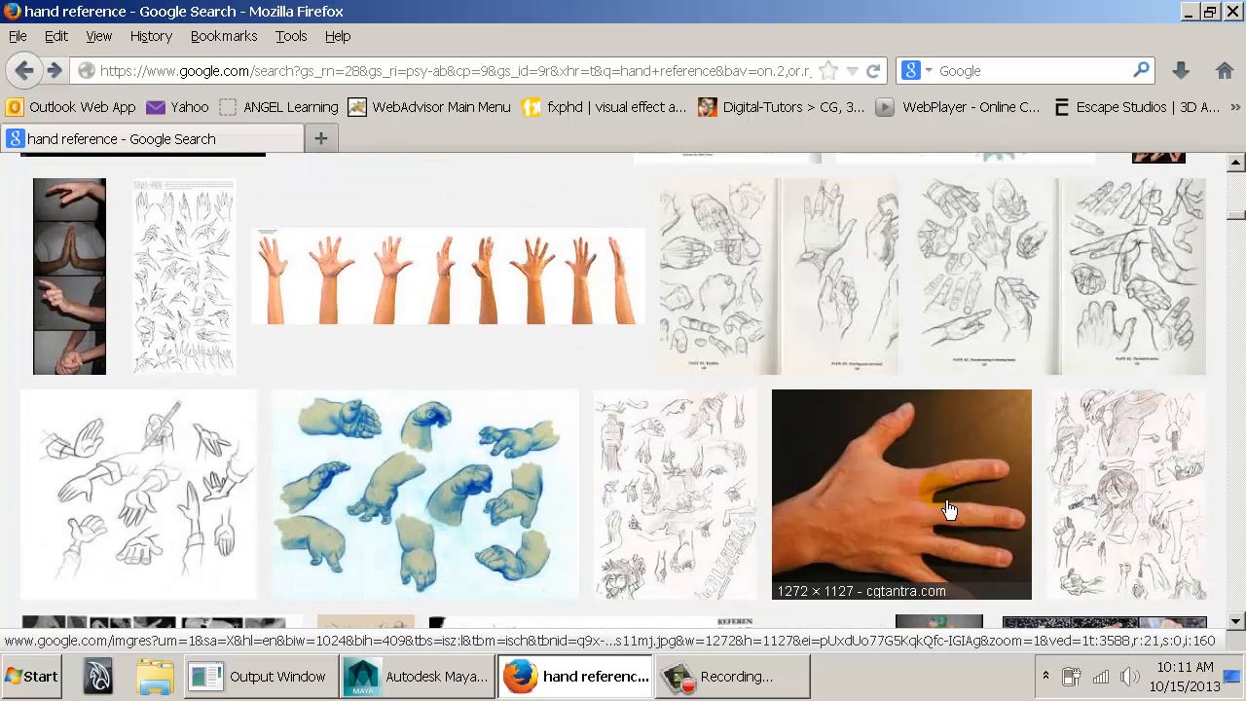
scroll(930, 482, down, 3)
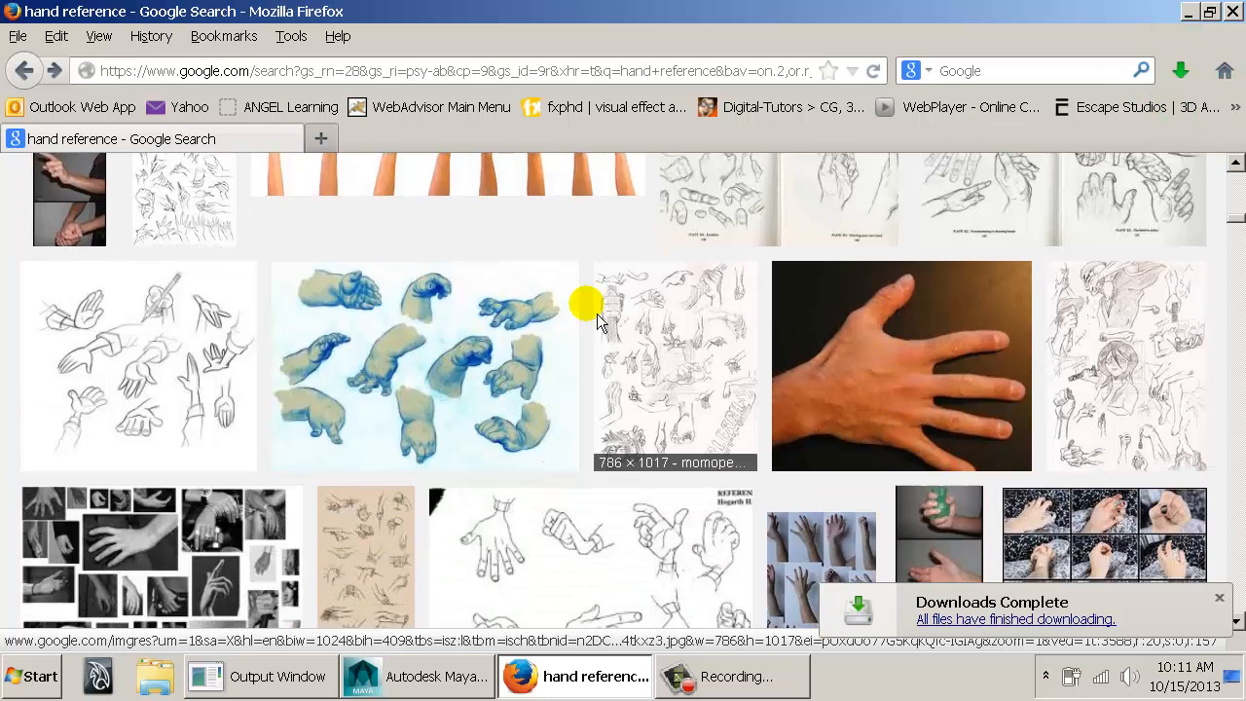
scroll(545, 309, down, 10)
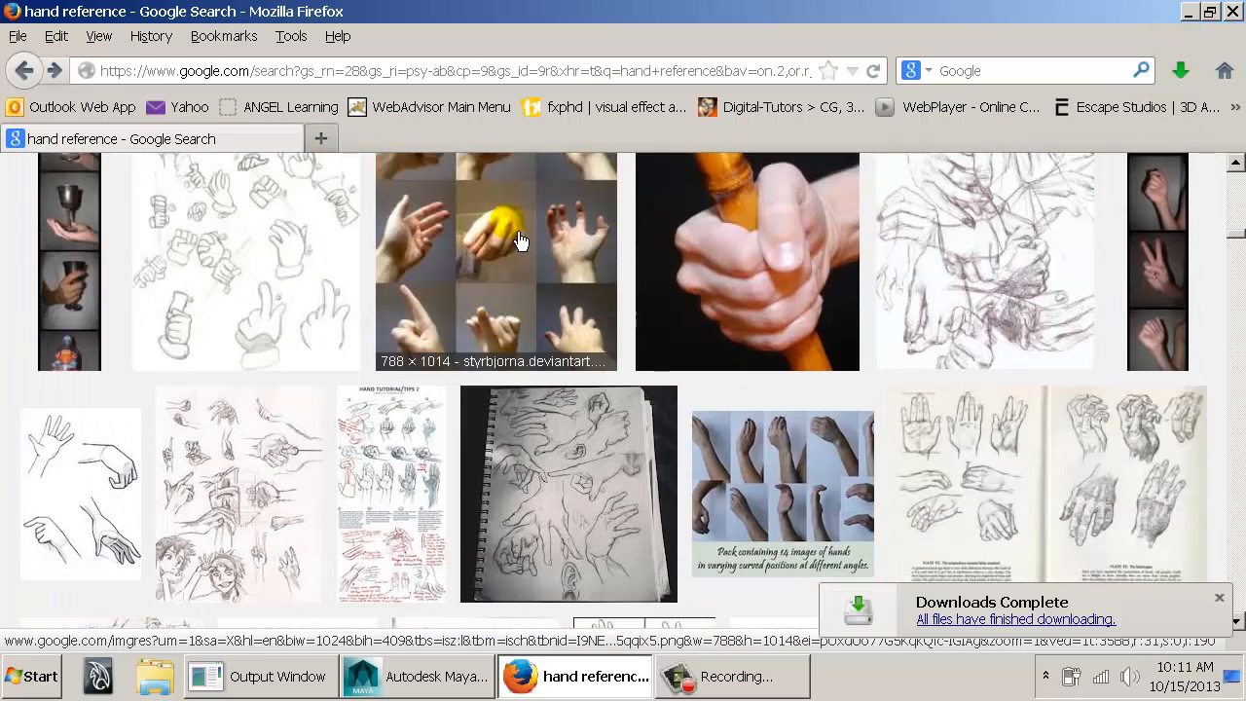
key(alt+F4)
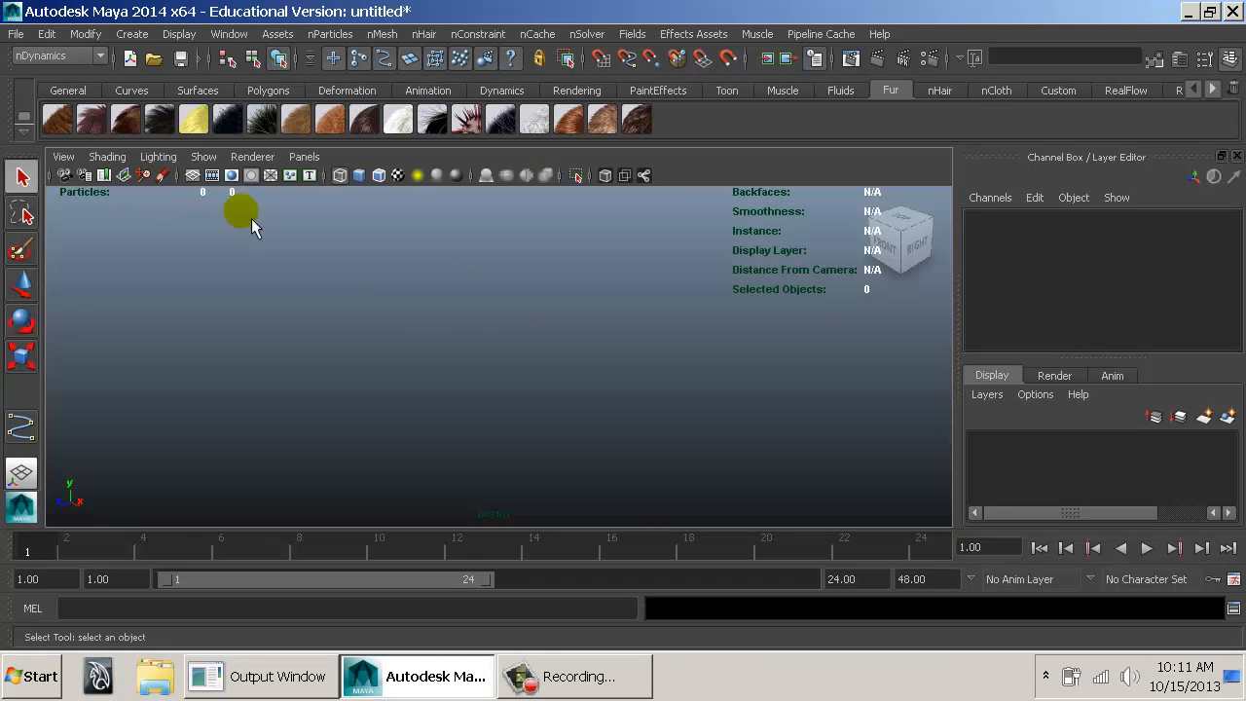
Switch the Maya viewport to the top view and create a new Top orthographic camera.
key(space)
drag(582, 325, 516, 316)
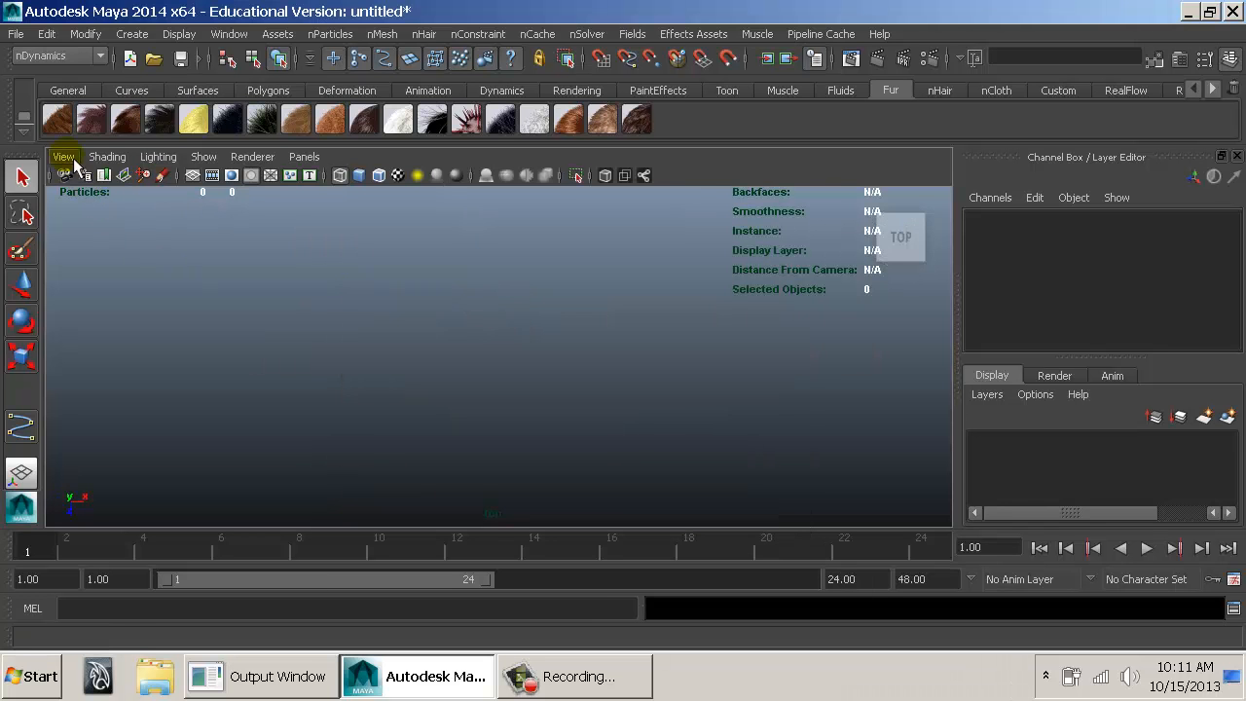
key(space)
drag(529, 280, 443, 282)
click(304, 157)
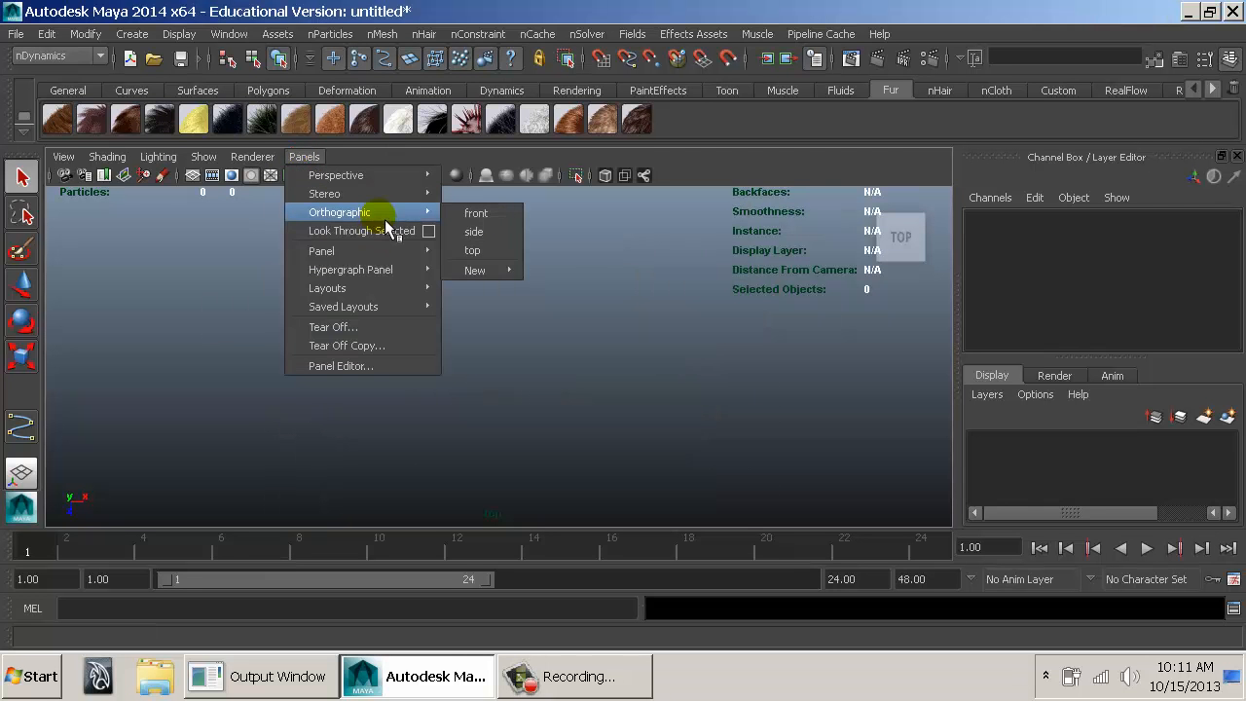
mouse_move(498, 272)
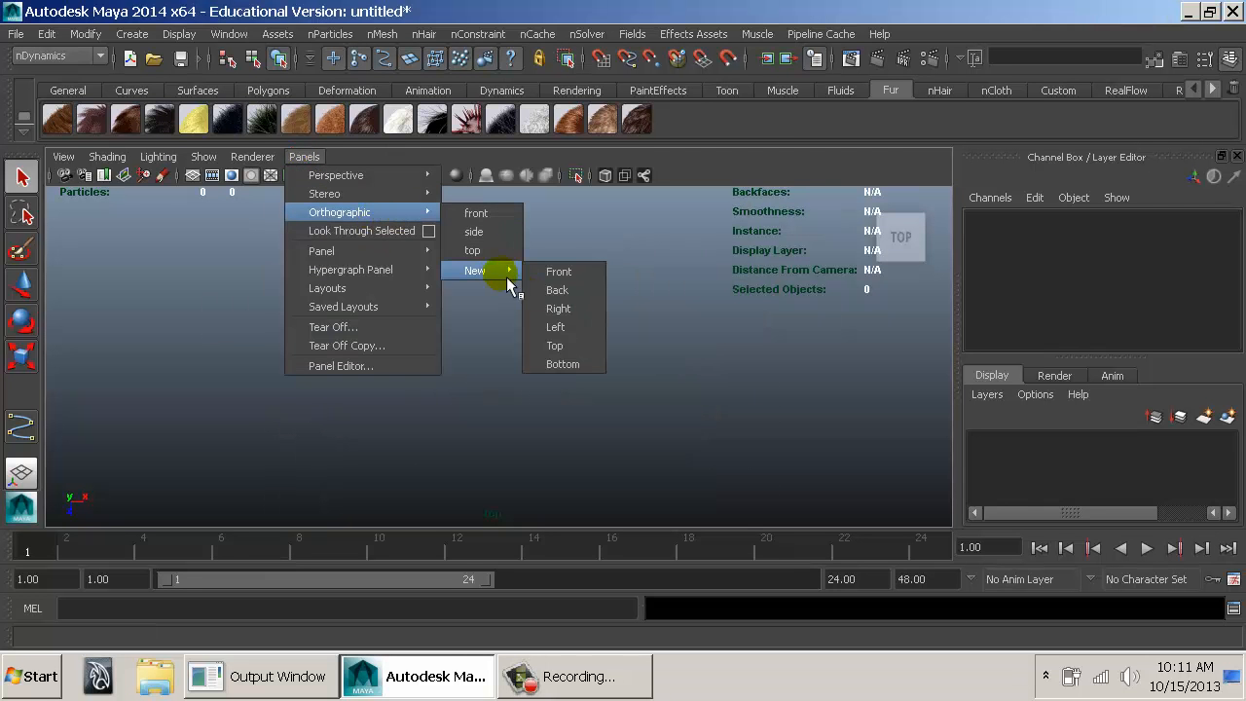
click(582, 351)
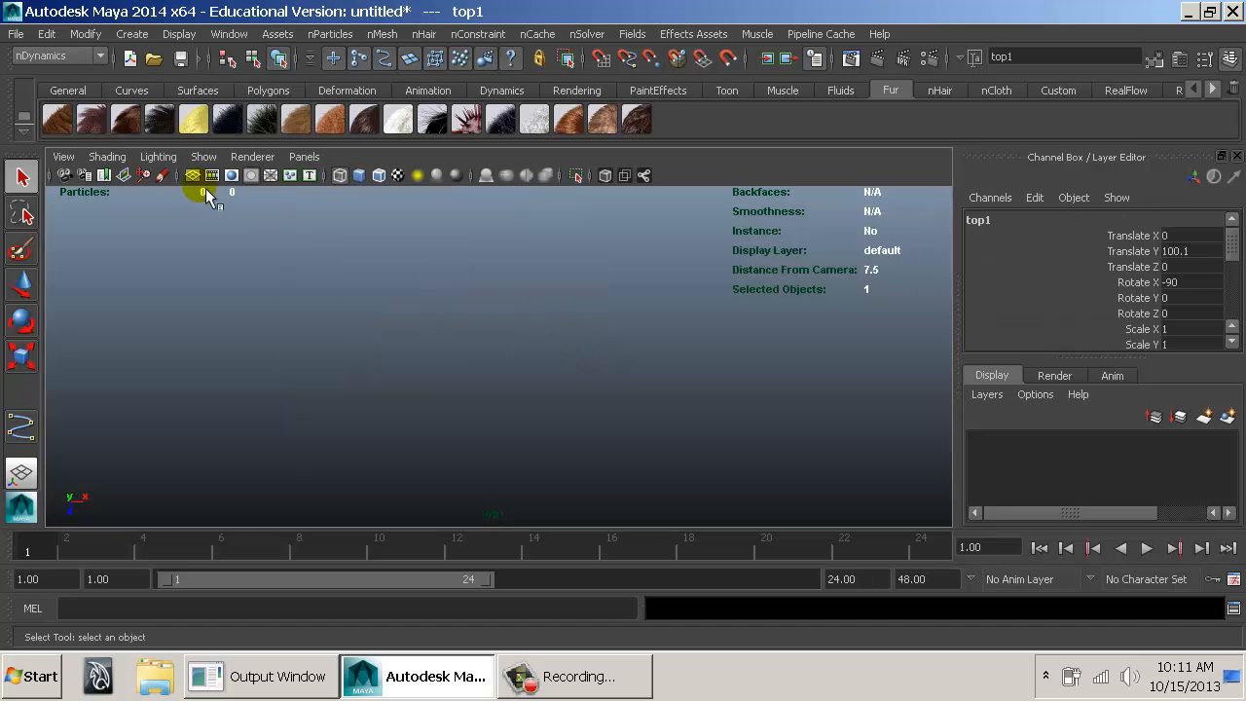
Choose MaleHandReference.jpg from sourceimages as the image plane for the new top camera.
click(64, 156)
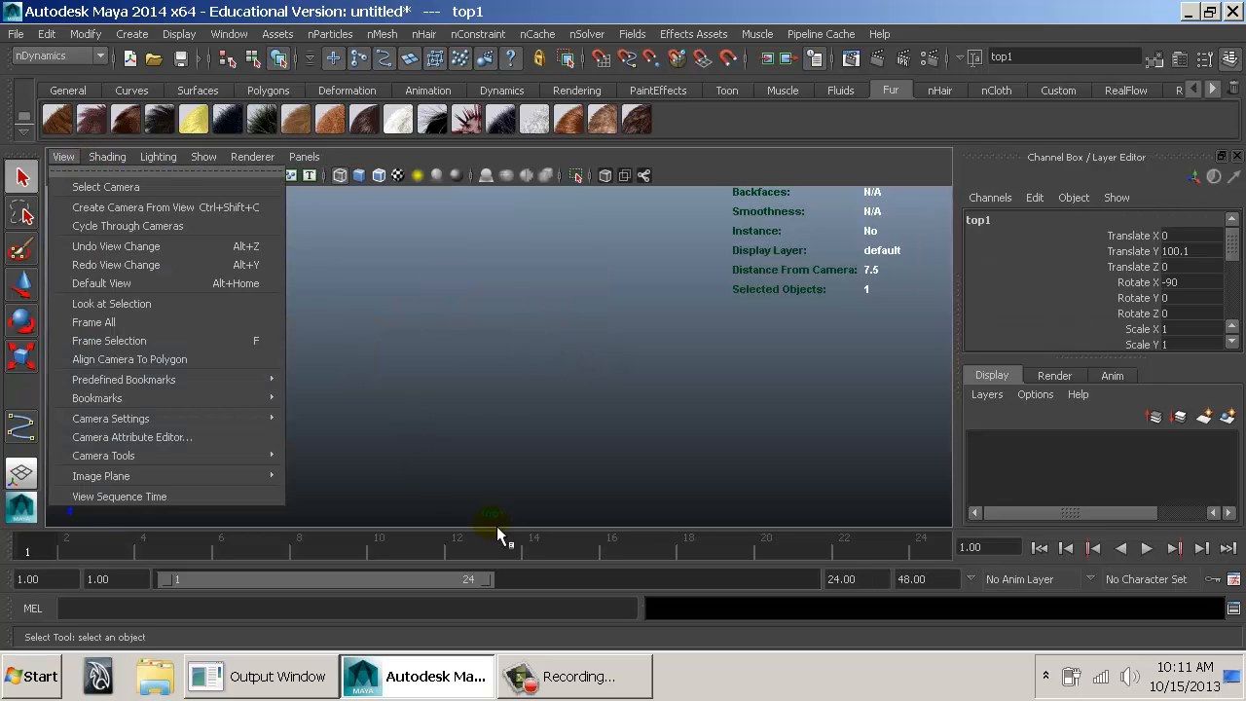
click(546, 526)
click(64, 158)
mouse_move(208, 472)
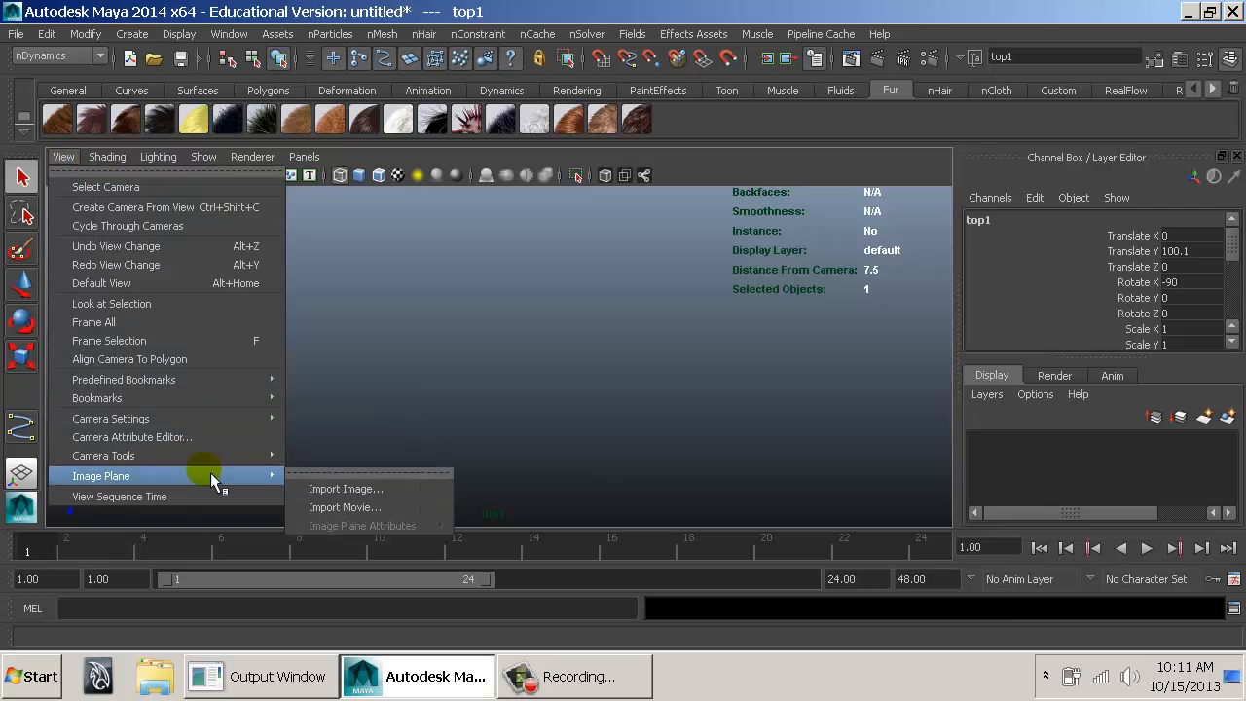
click(332, 489)
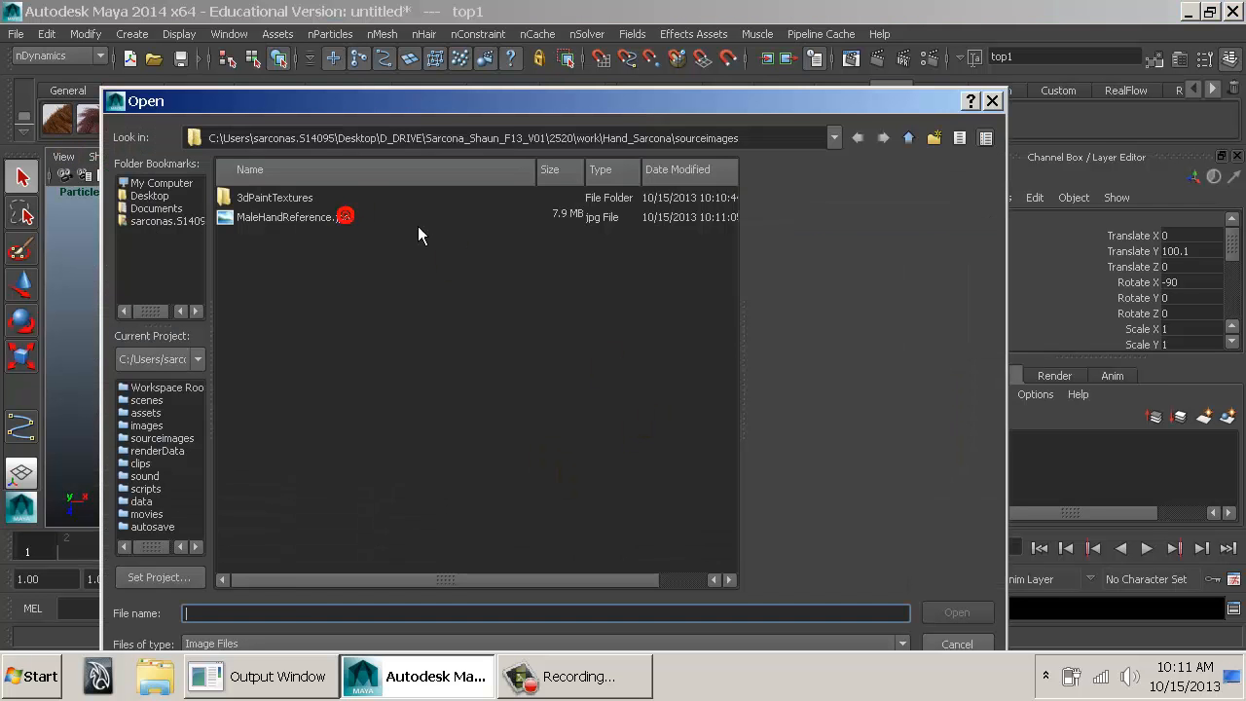
click(314, 225)
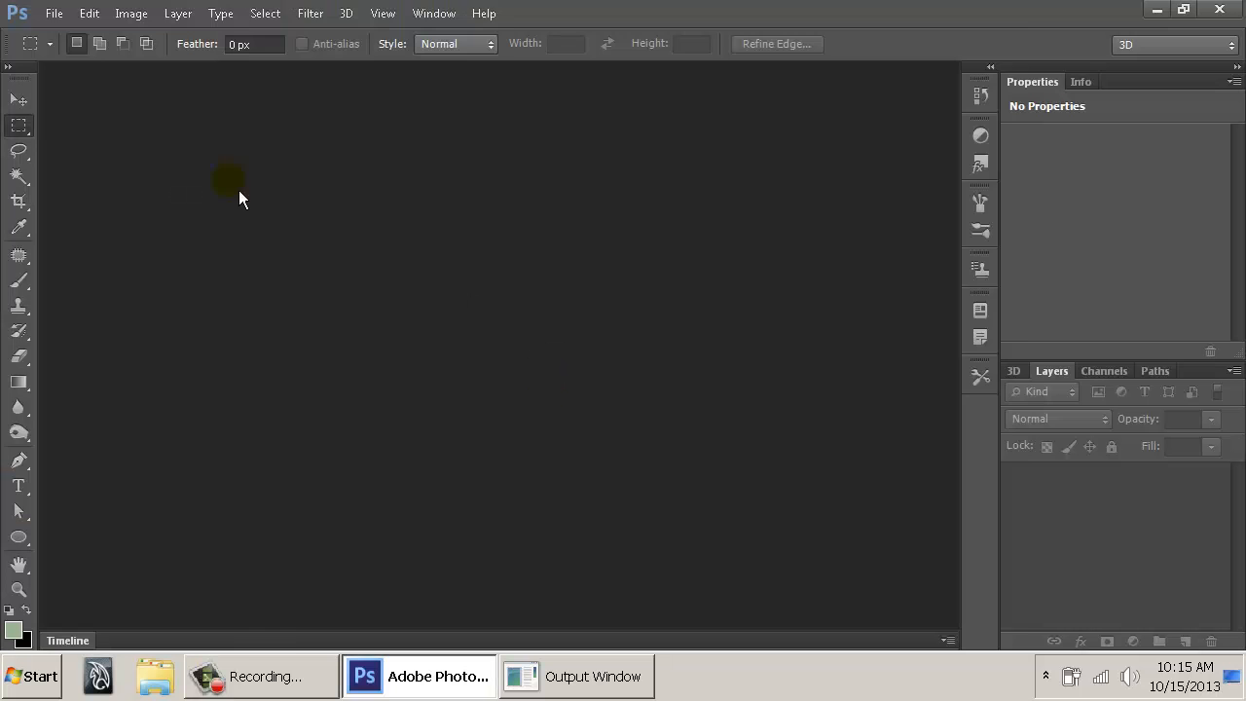
Start opening images from the sourceimages folder in Photoshop.
double_click(239, 192)
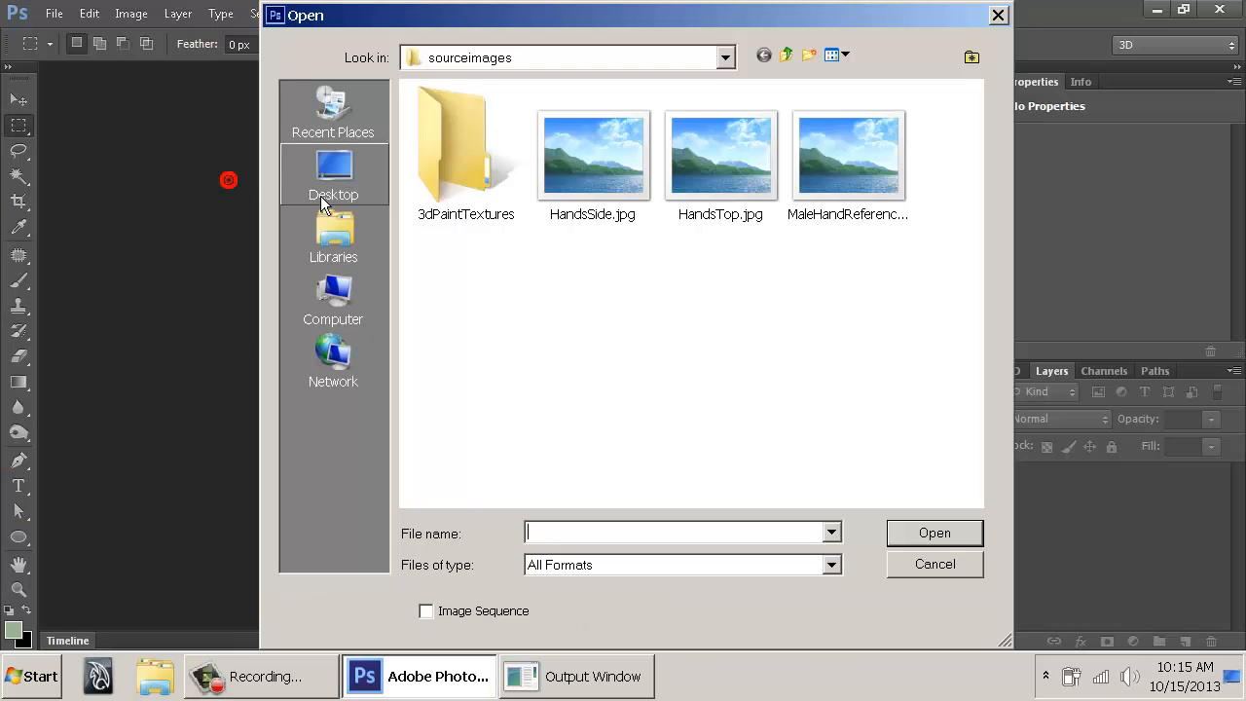
click(844, 163)
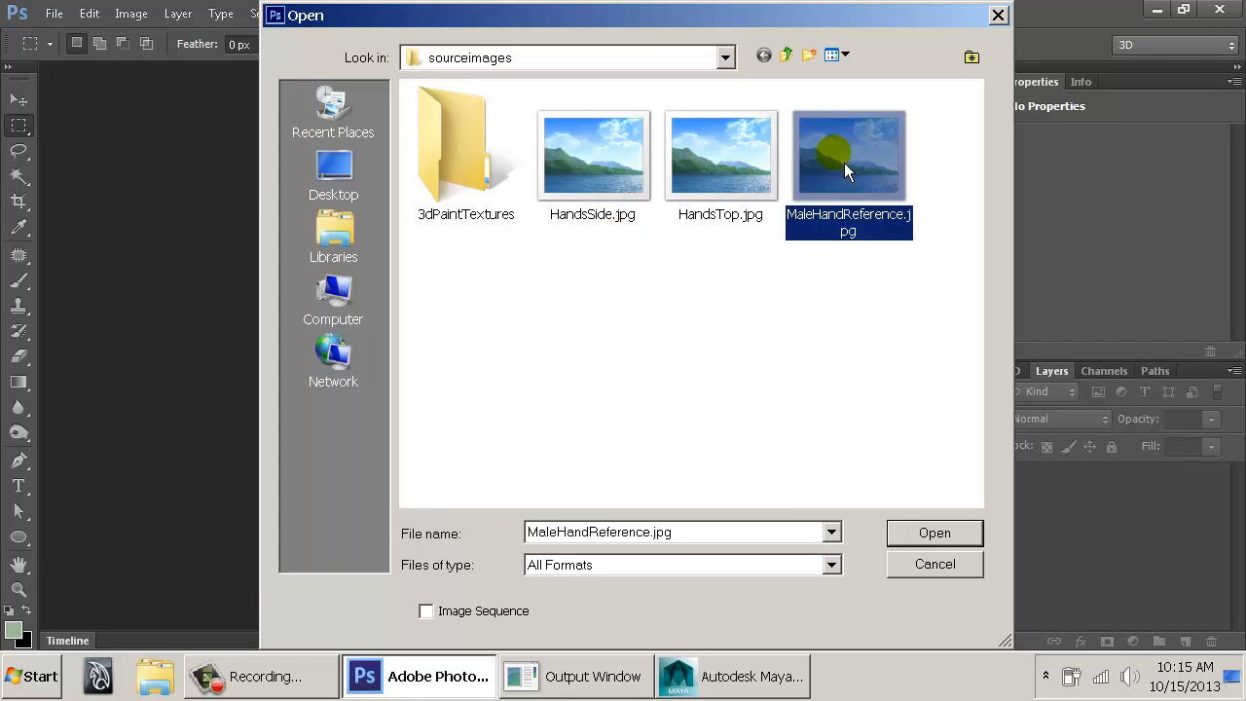
right_click(838, 161)
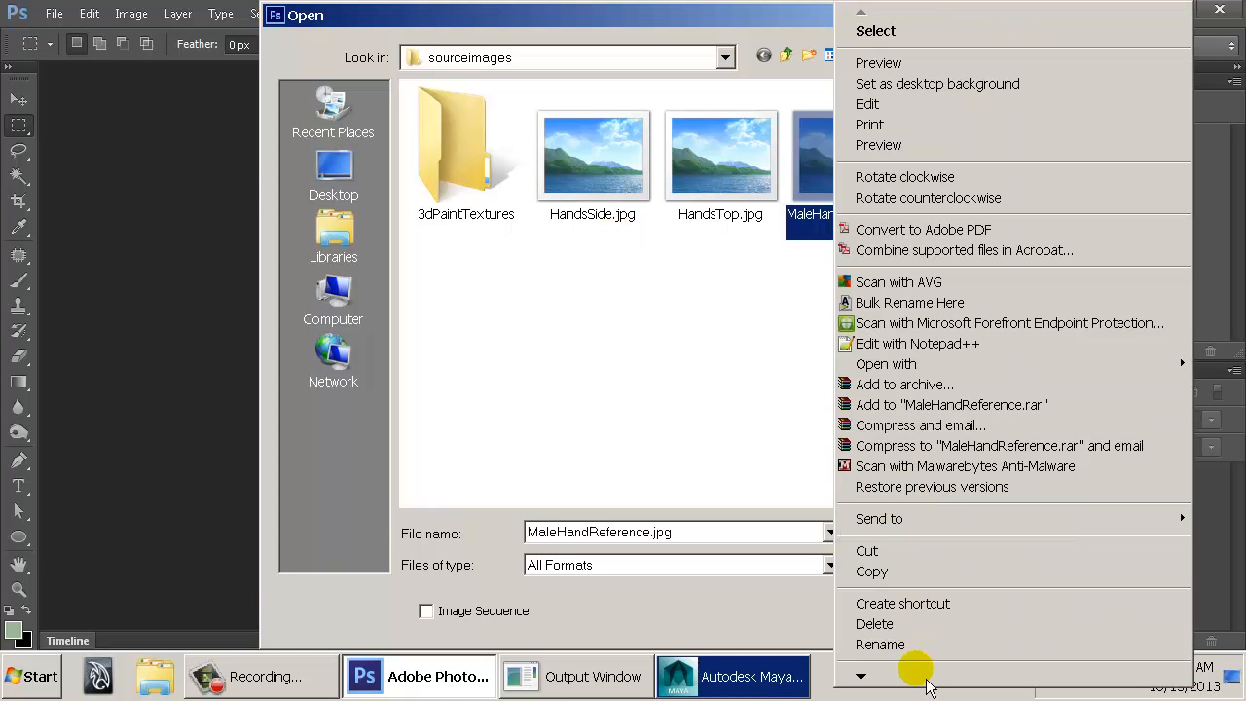
click(863, 675)
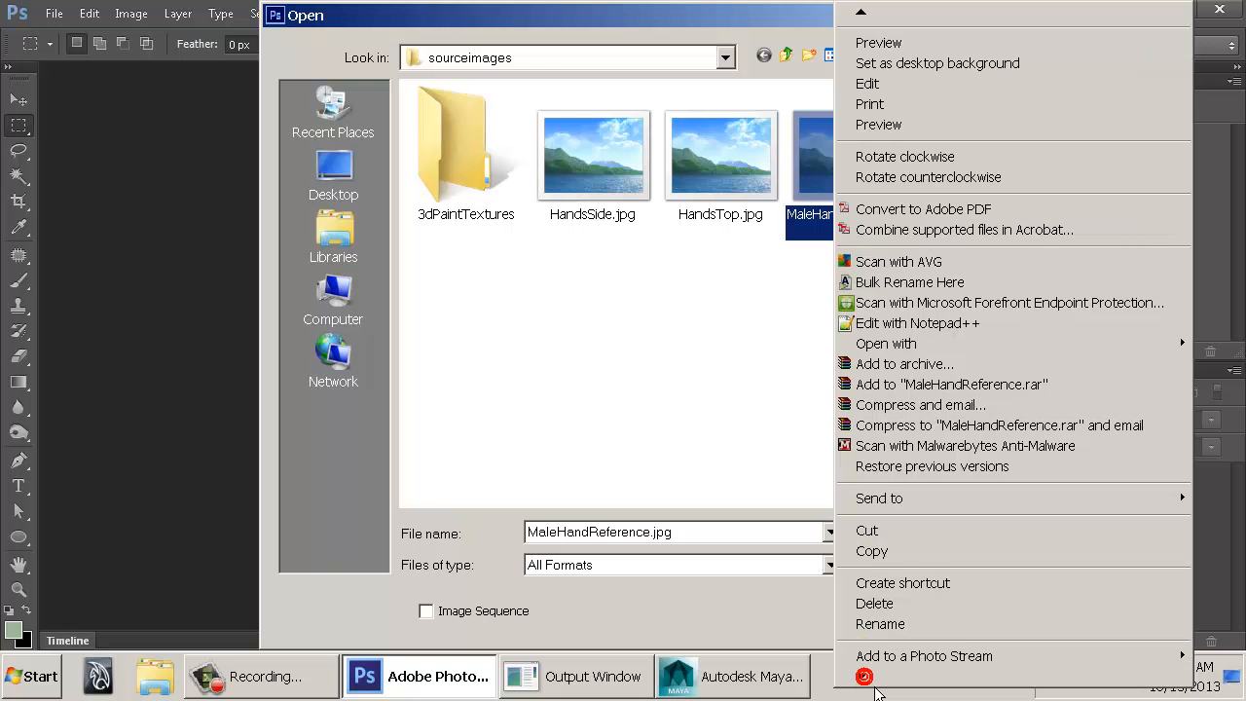
click(778, 378)
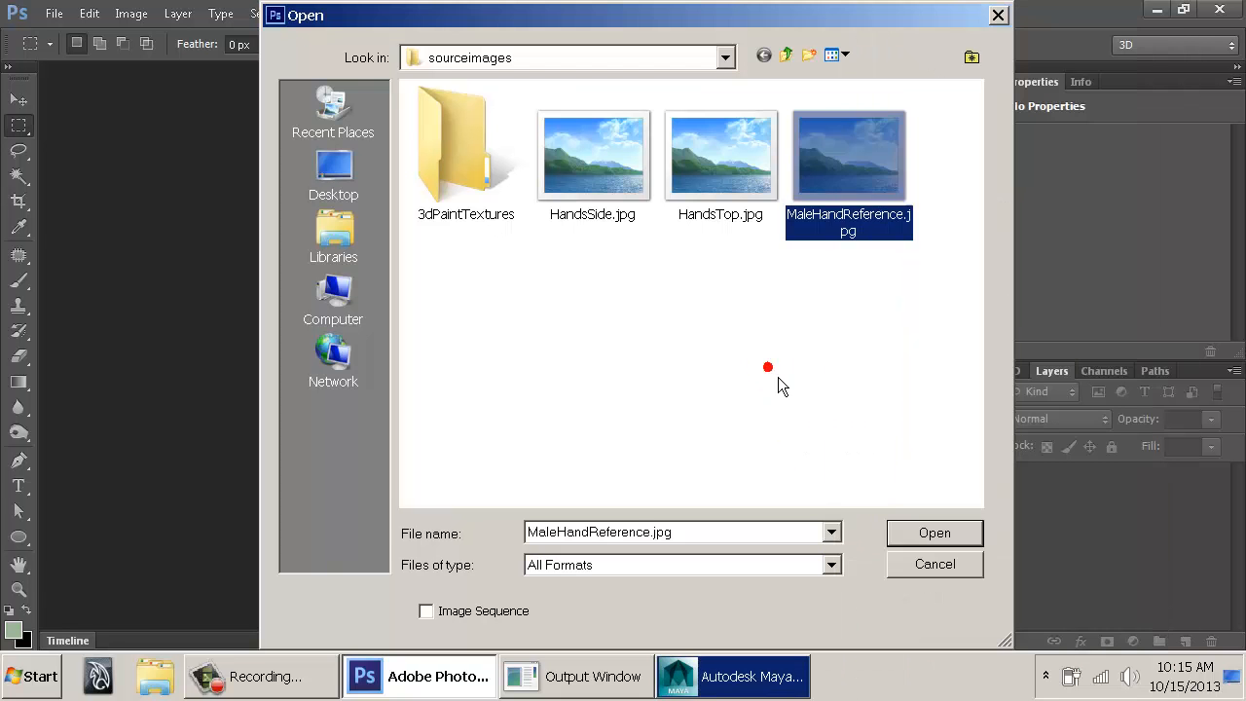
Open both HandsSide.jpg and HandsTop.jpg together from the sourceimages folder.
click(862, 185)
click(764, 185)
ctrl+click(583, 184)
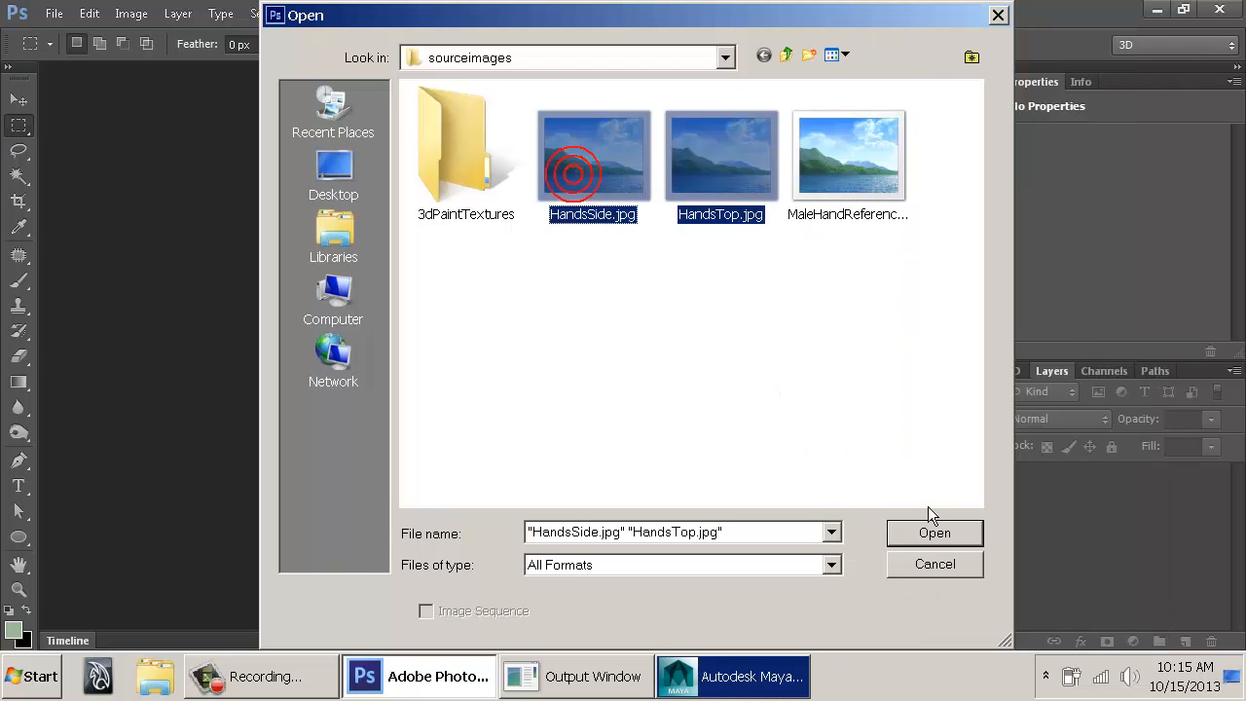
click(935, 535)
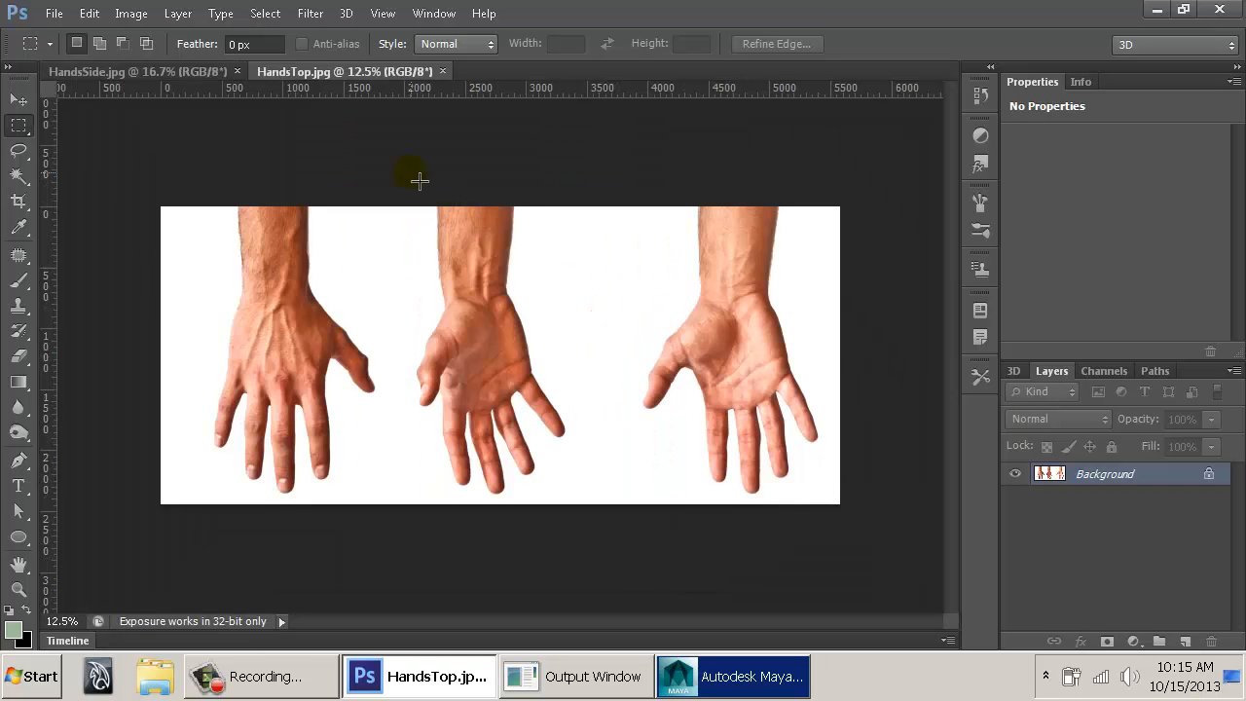
Compare the HandsTop.jpg and HandsSide.jpg images by alternating between the two documents.
key(ctrl+Tab)
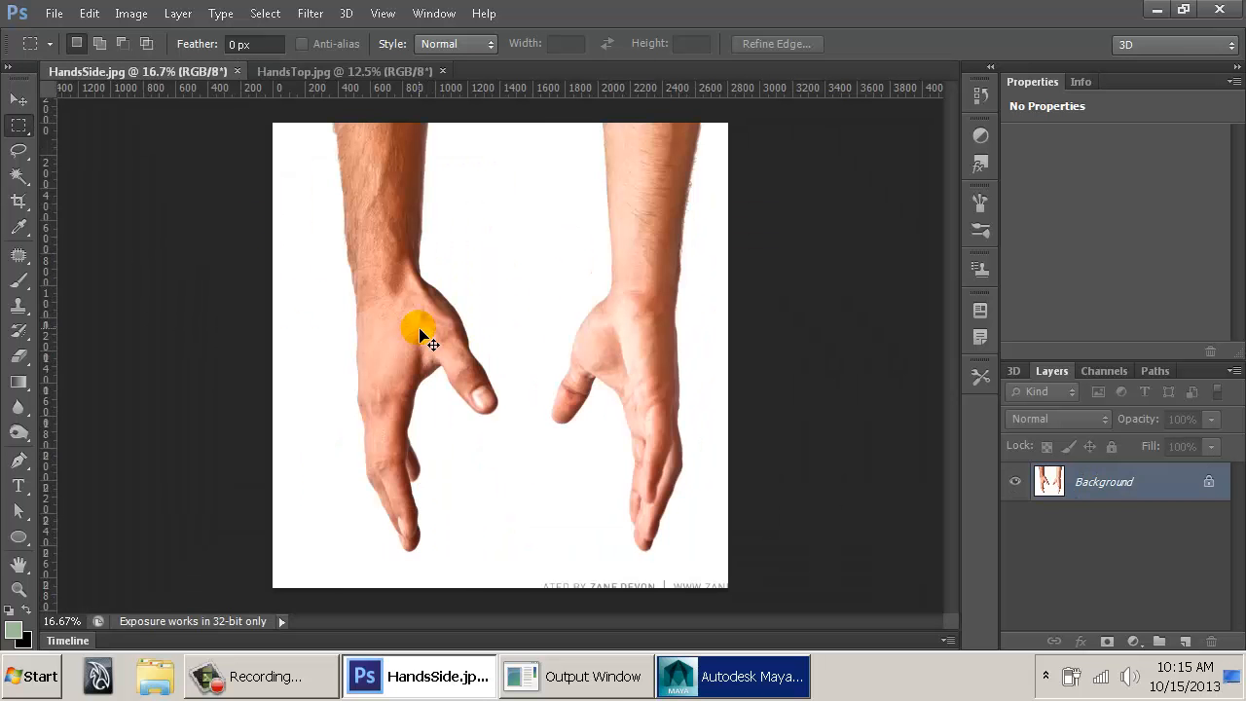
key(ctrl+Tab)
key(ctrl+Tab)
key(ctrl+Tab)
key(ctrl+Tab)
Check the pixel dimensions of HandsSide.jpg in the Image Size settings.
click(131, 14)
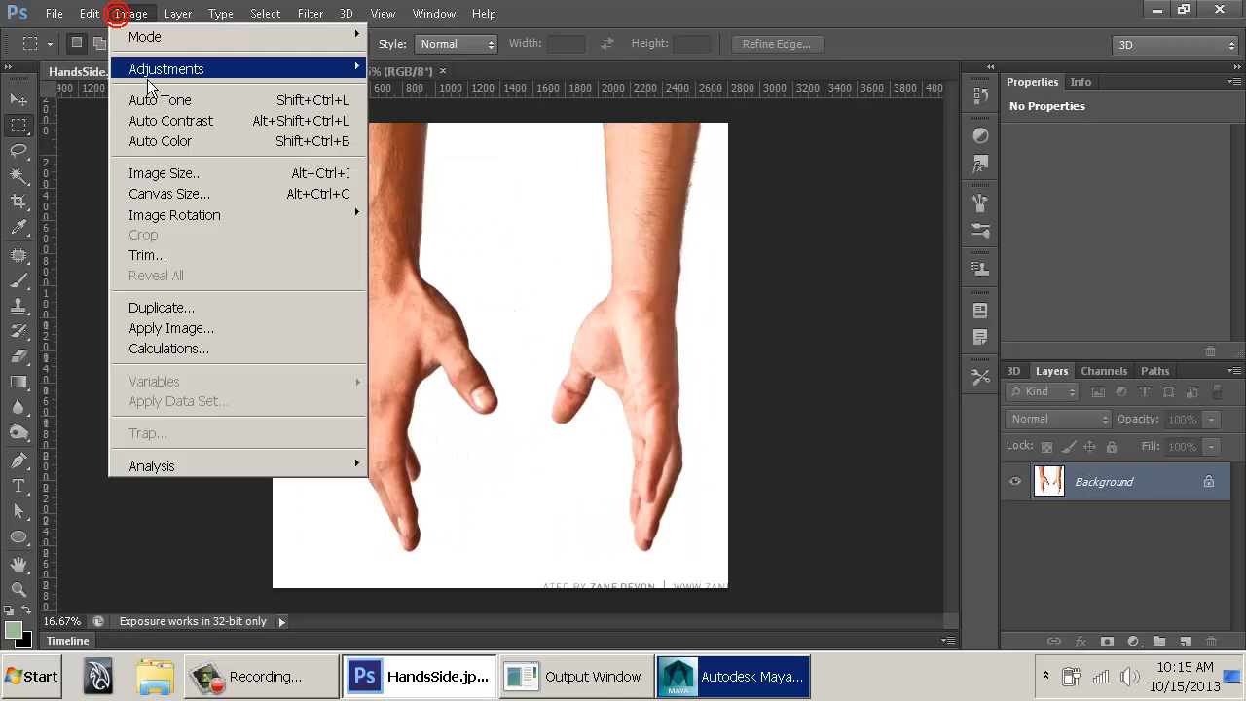
click(167, 172)
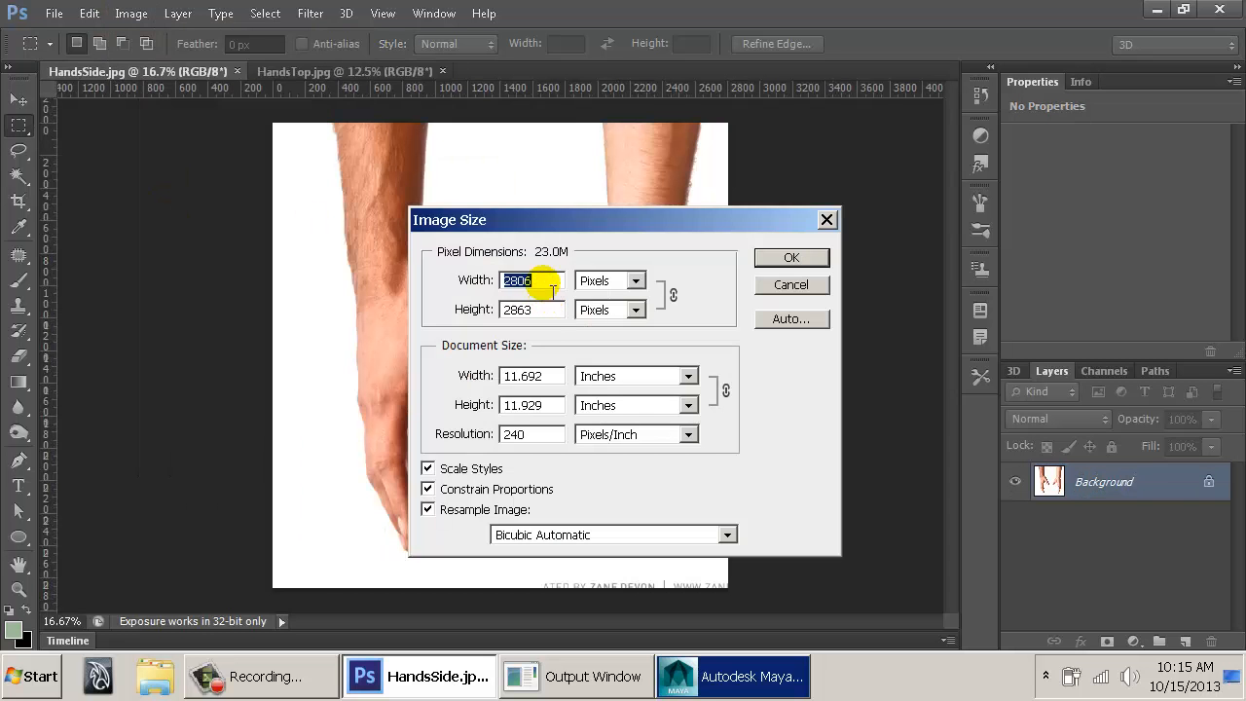
key(Escape)
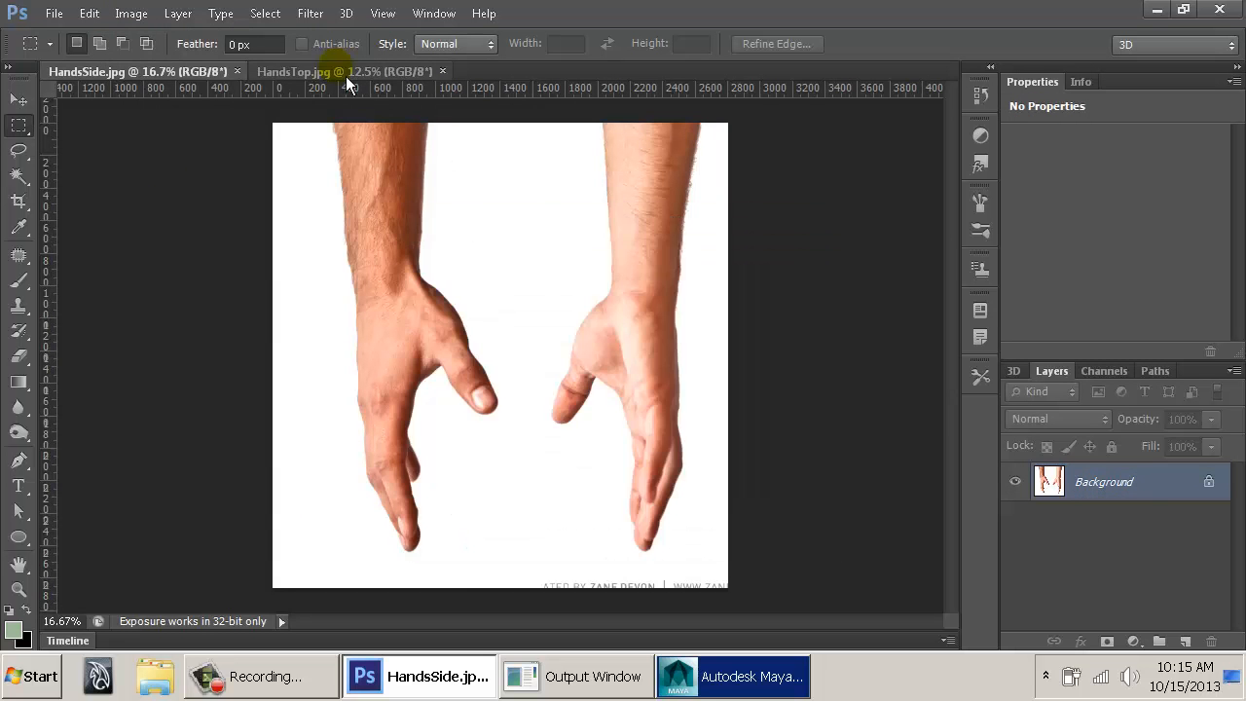
Resize HandsTop.jpg proportionally to a width of 2500 pixels and save it.
click(346, 73)
click(130, 14)
click(166, 173)
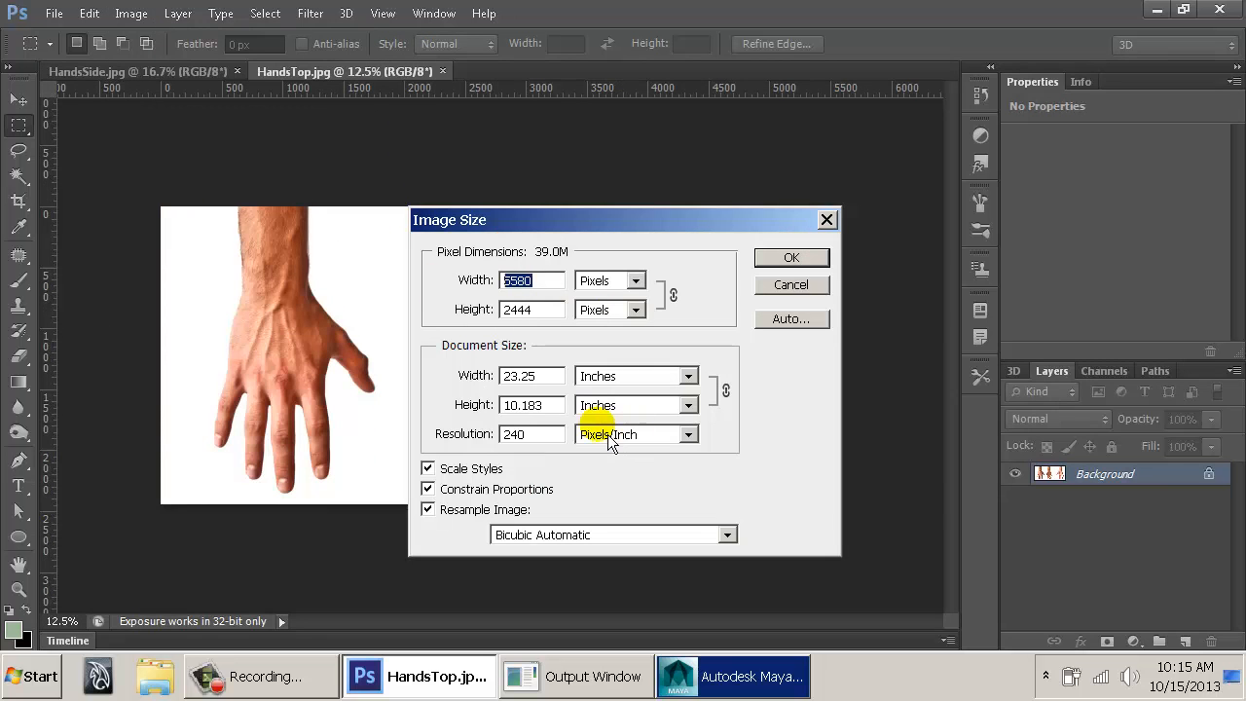
text(2500)
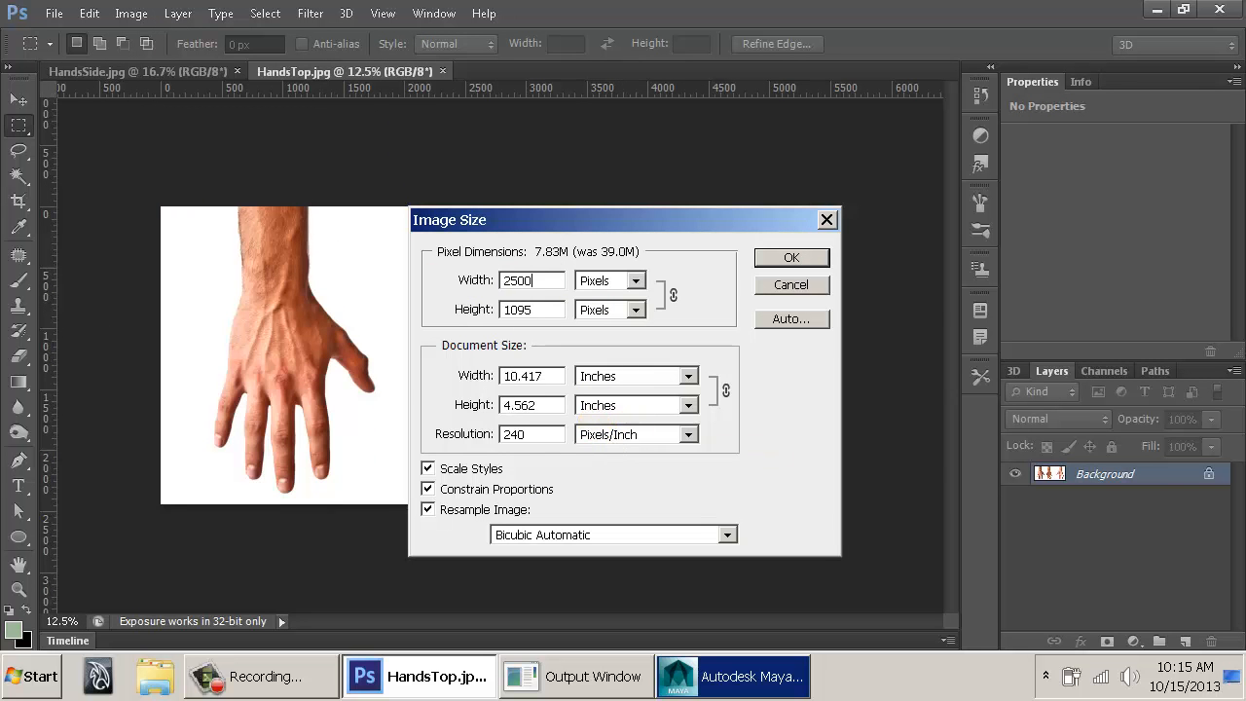
key(Return)
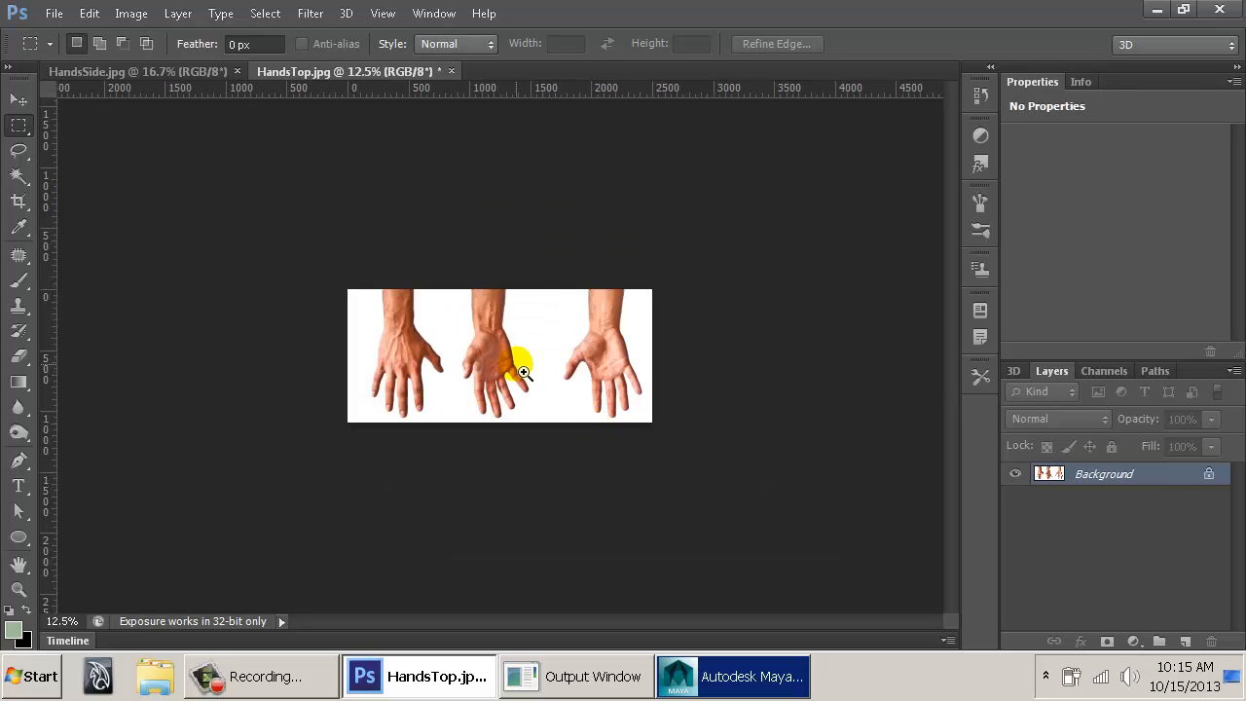
ctrl+drag(527, 372, 624, 371)
mouse_move(433, 426)
ctrl+mouse_down()
mouse_move(587, 417)
mouse_move(439, 417)
ctrl+mouse_up()
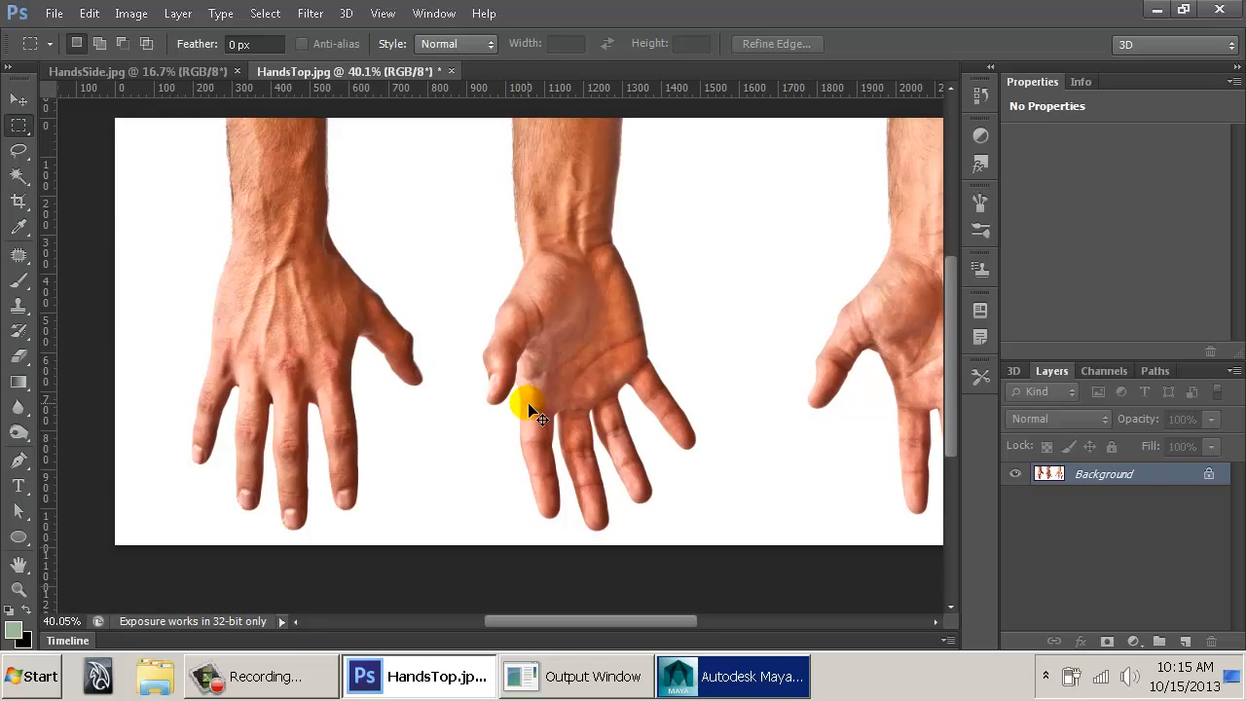
Resize HandsSide.jpg proportionally to a width of about 2050 pixels.
click(159, 72)
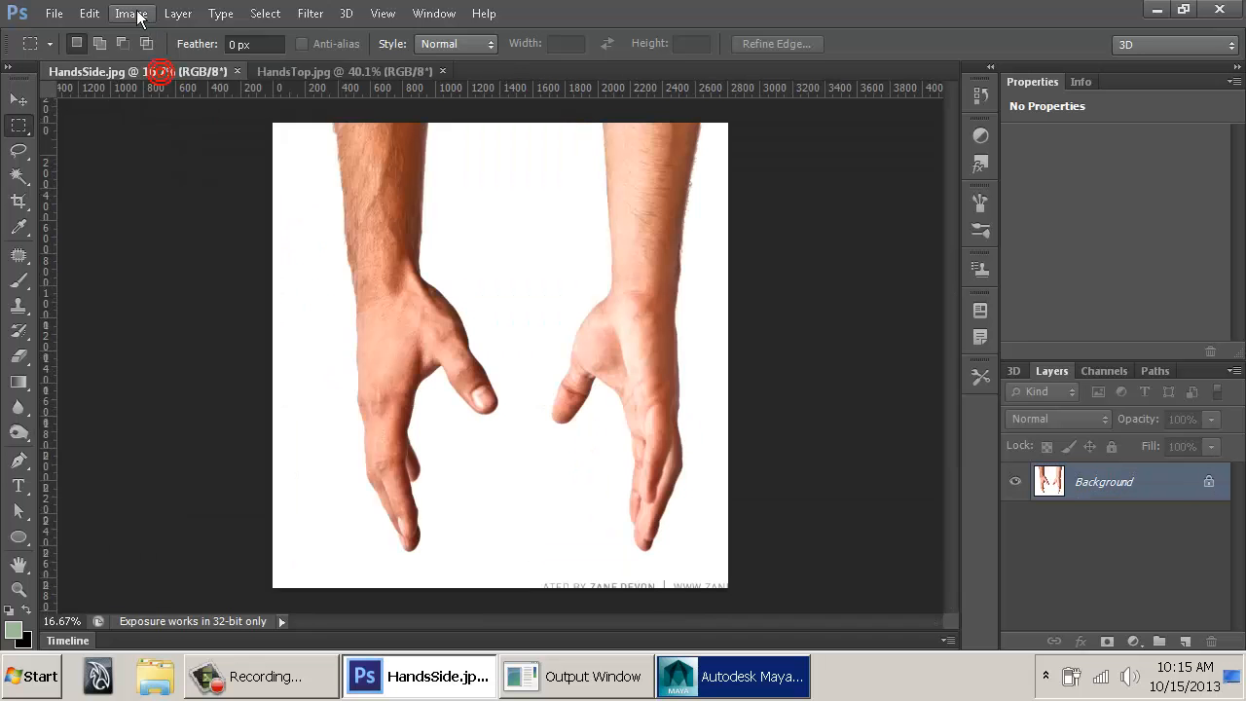
click(131, 13)
click(197, 174)
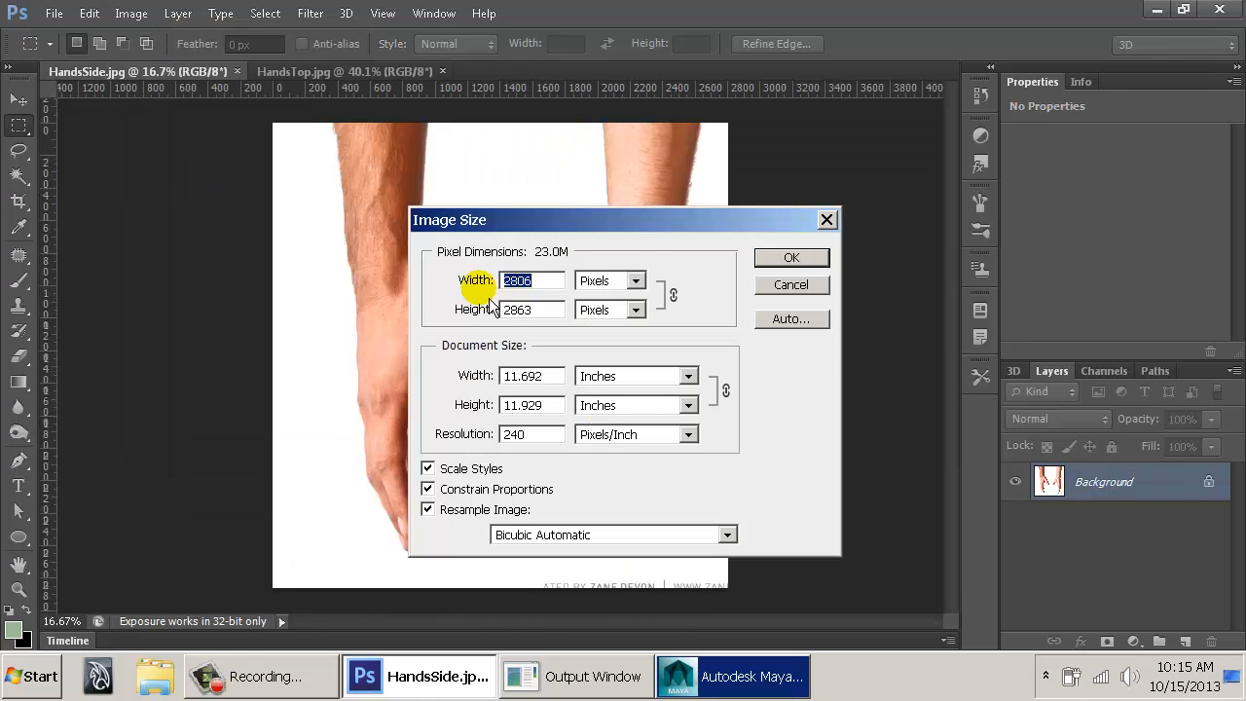
text(204)
key(Return)
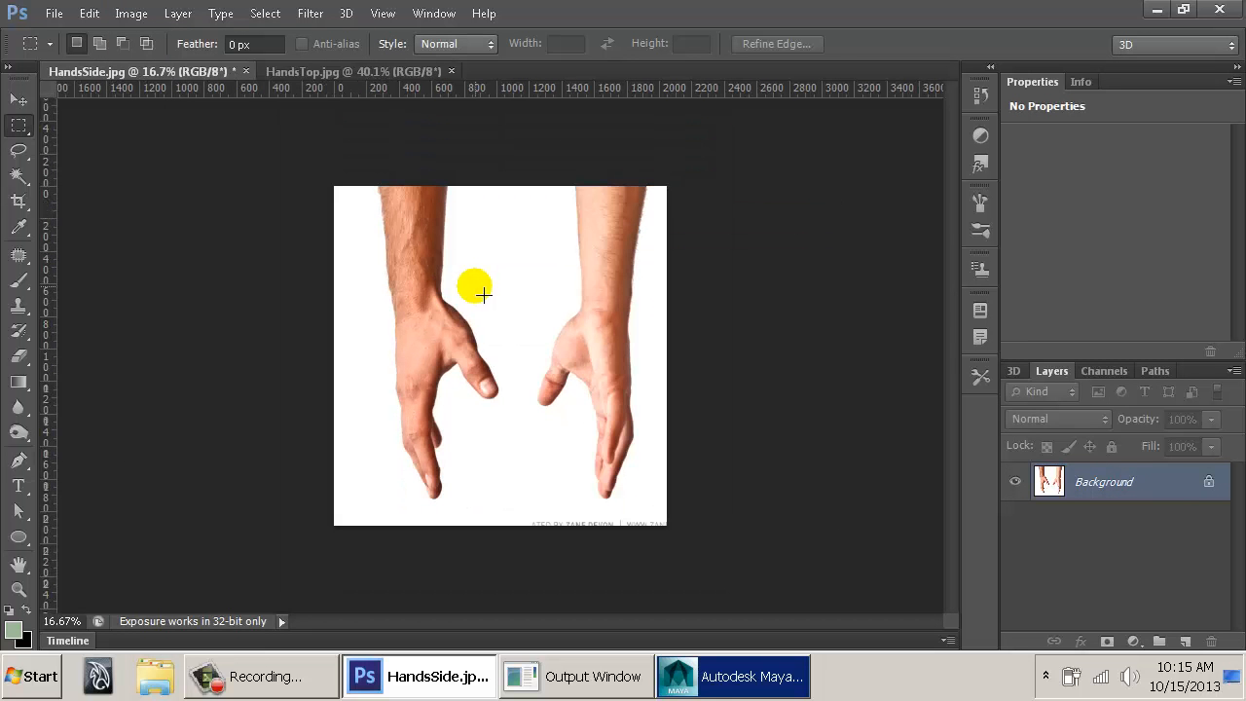
Save HandsSide.jpg and close both reference image documents.
key(ctrl+s)
key(ctrl+w)
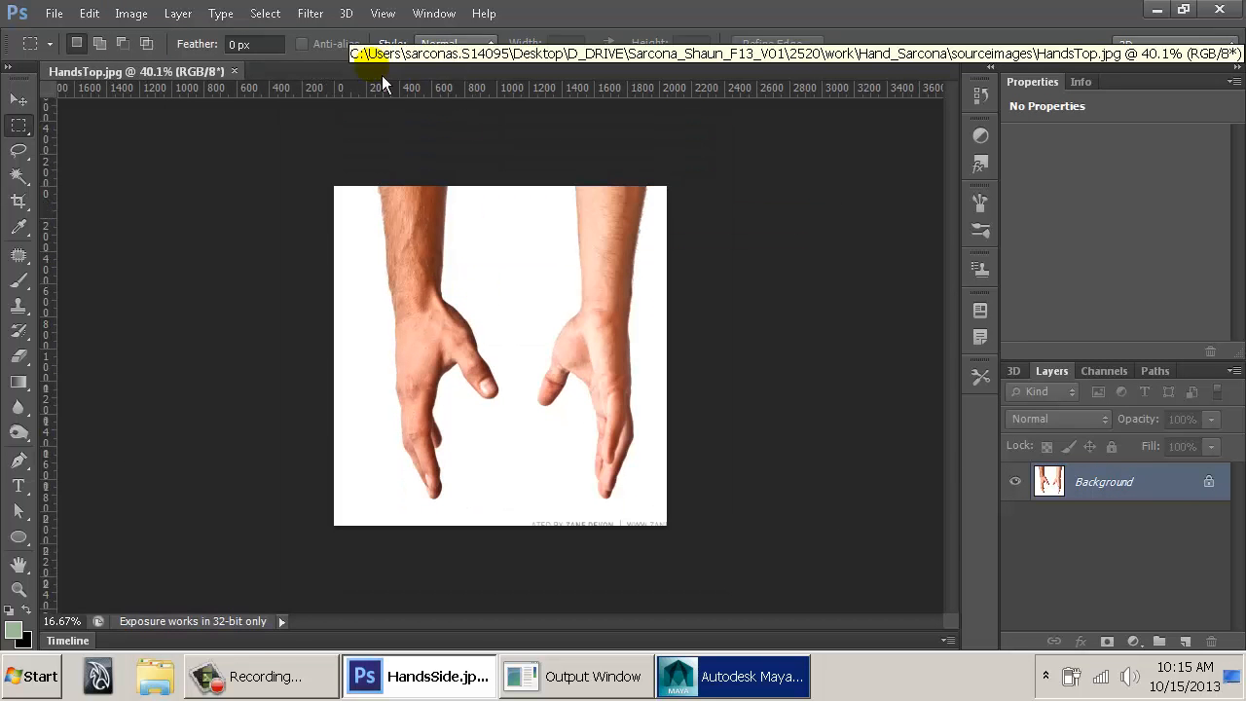
key(ctrl+w)
Switch to Maya and set the current project to the hand-modeling folder inside the work directory.
click(699, 679)
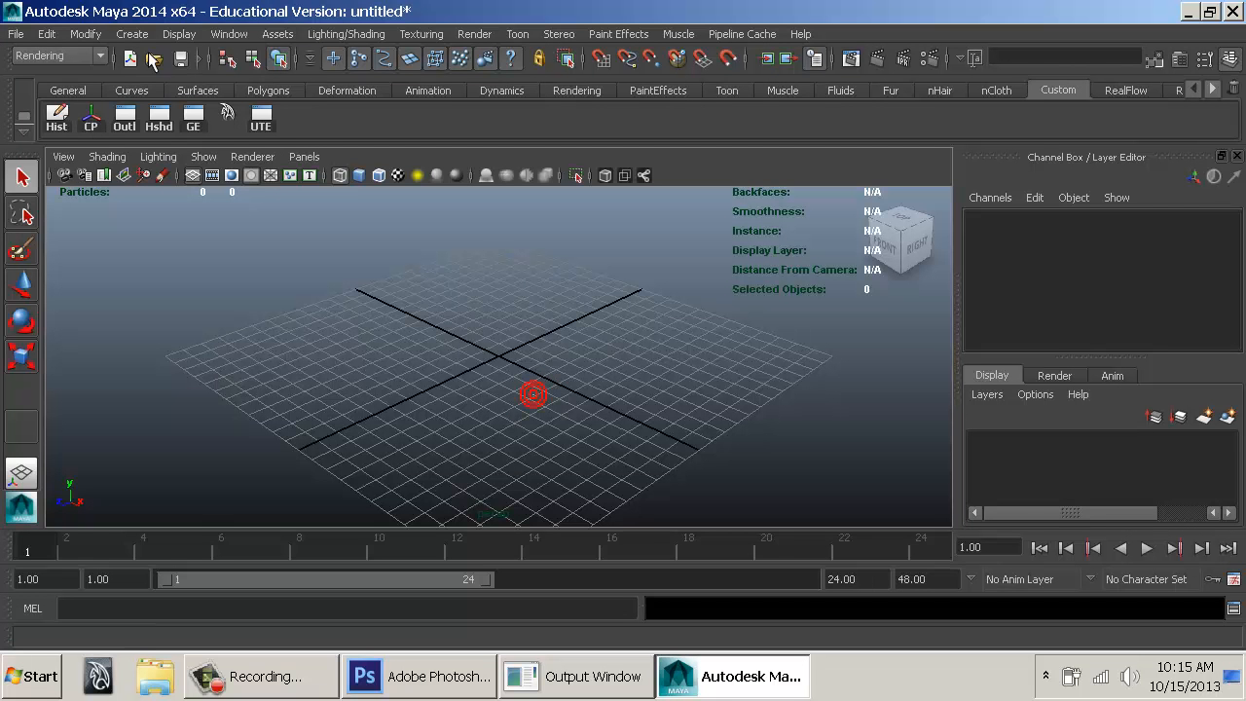
click(30, 34)
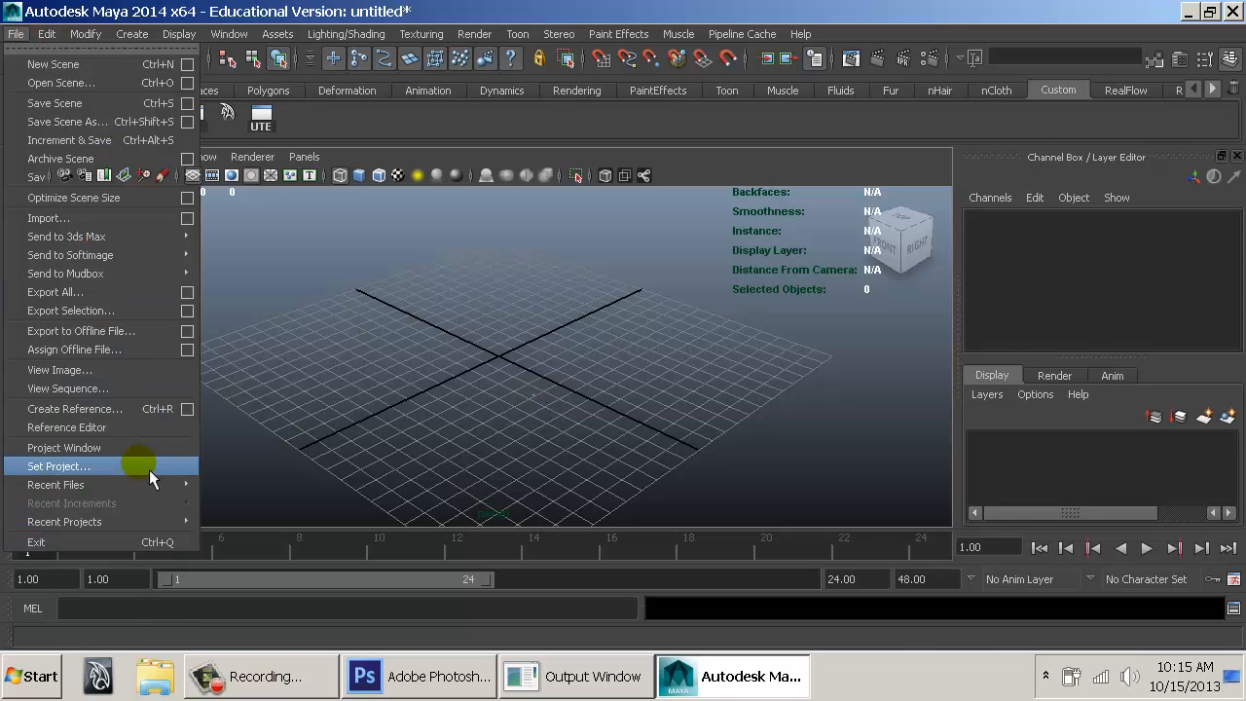
click(149, 469)
click(292, 315)
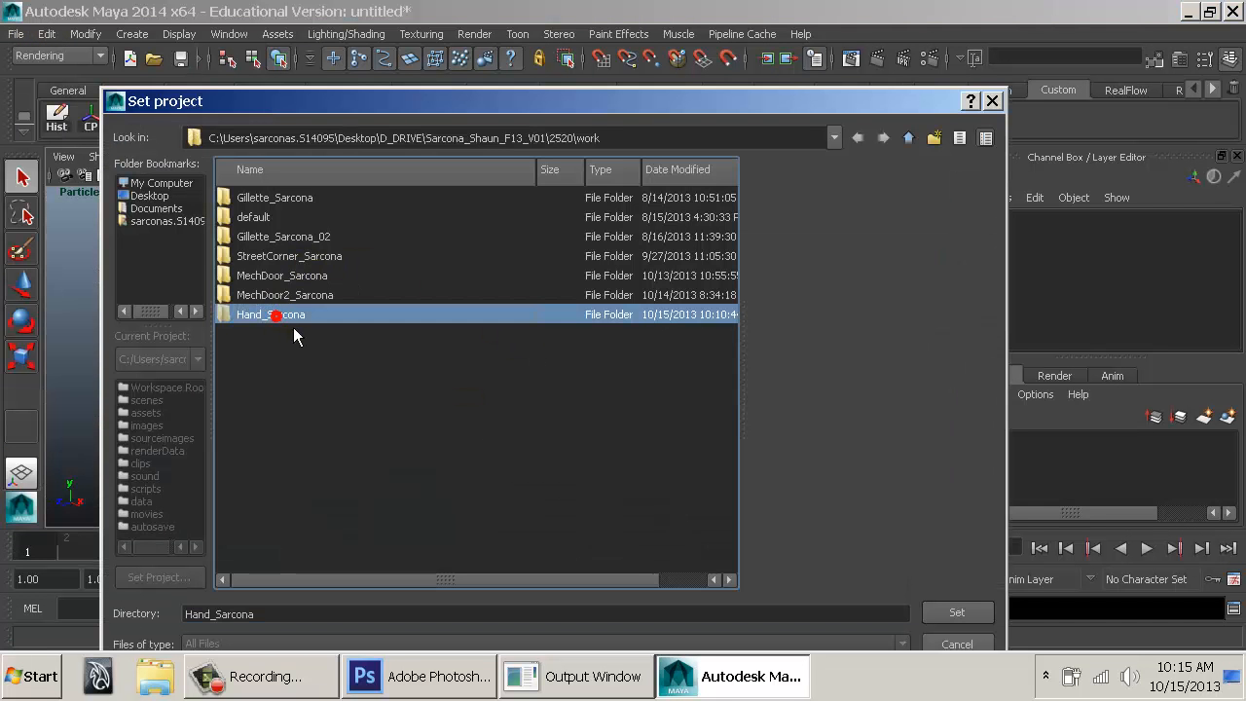
click(959, 612)
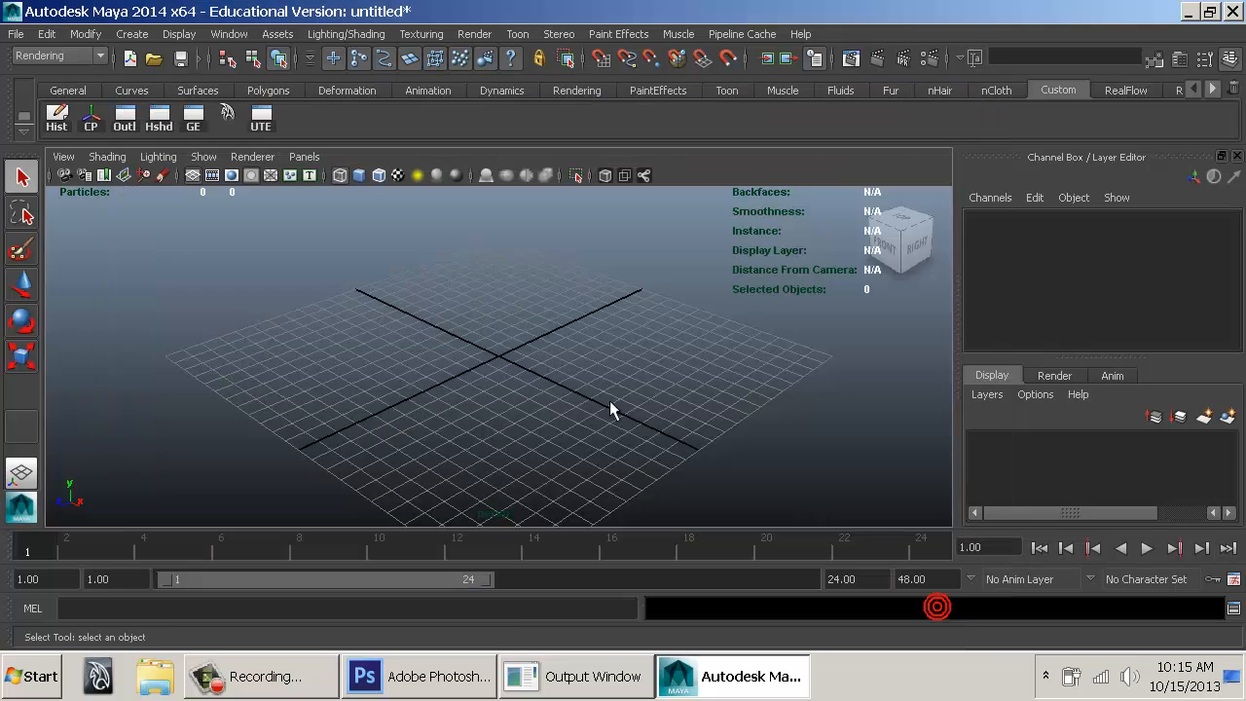
Create a new orthographic top camera and look through it in the viewport.
click(295, 160)
mouse_move(375, 212)
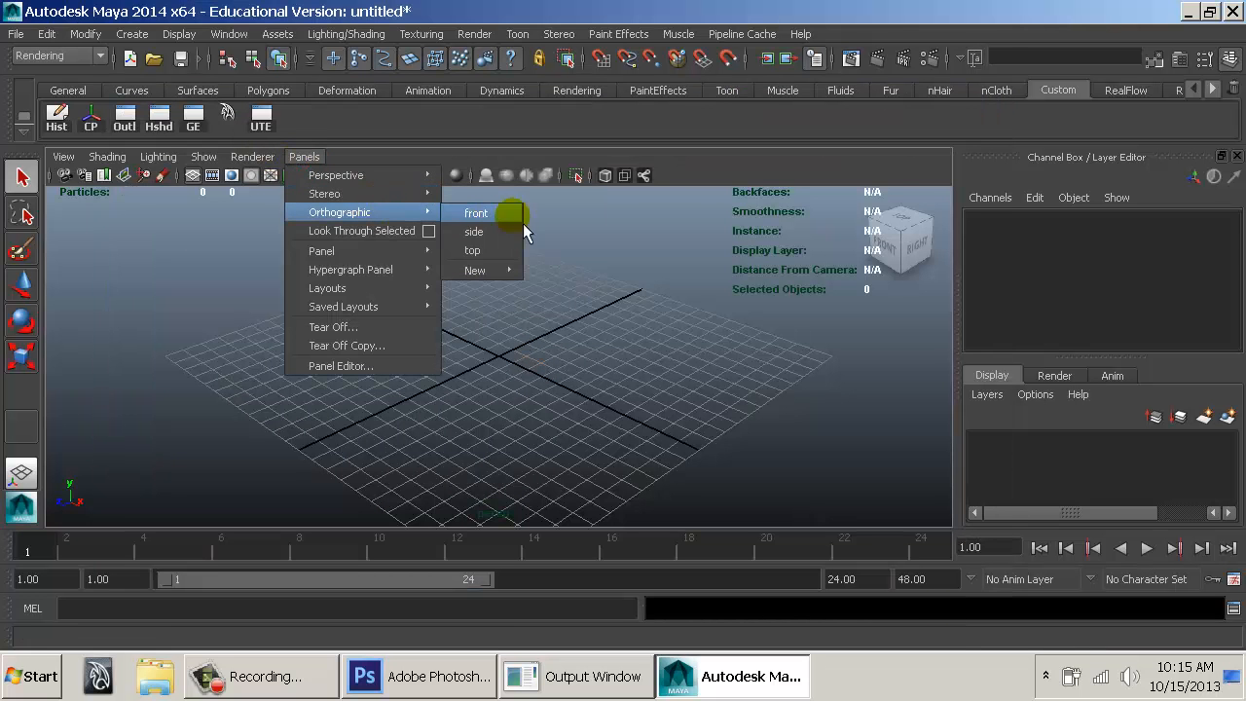
mouse_move(492, 271)
click(572, 345)
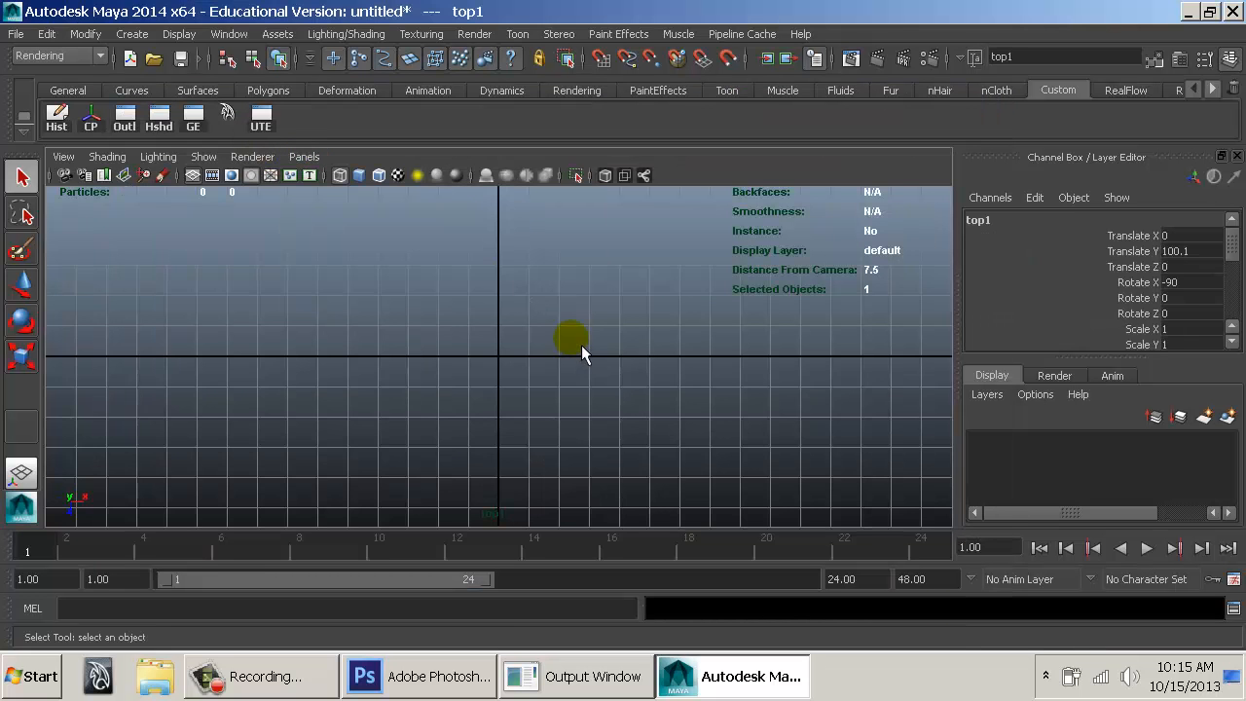
Import HandsTop.jpg from sourceimages as an image plane for the new top camera.
click(63, 157)
mouse_move(244, 477)
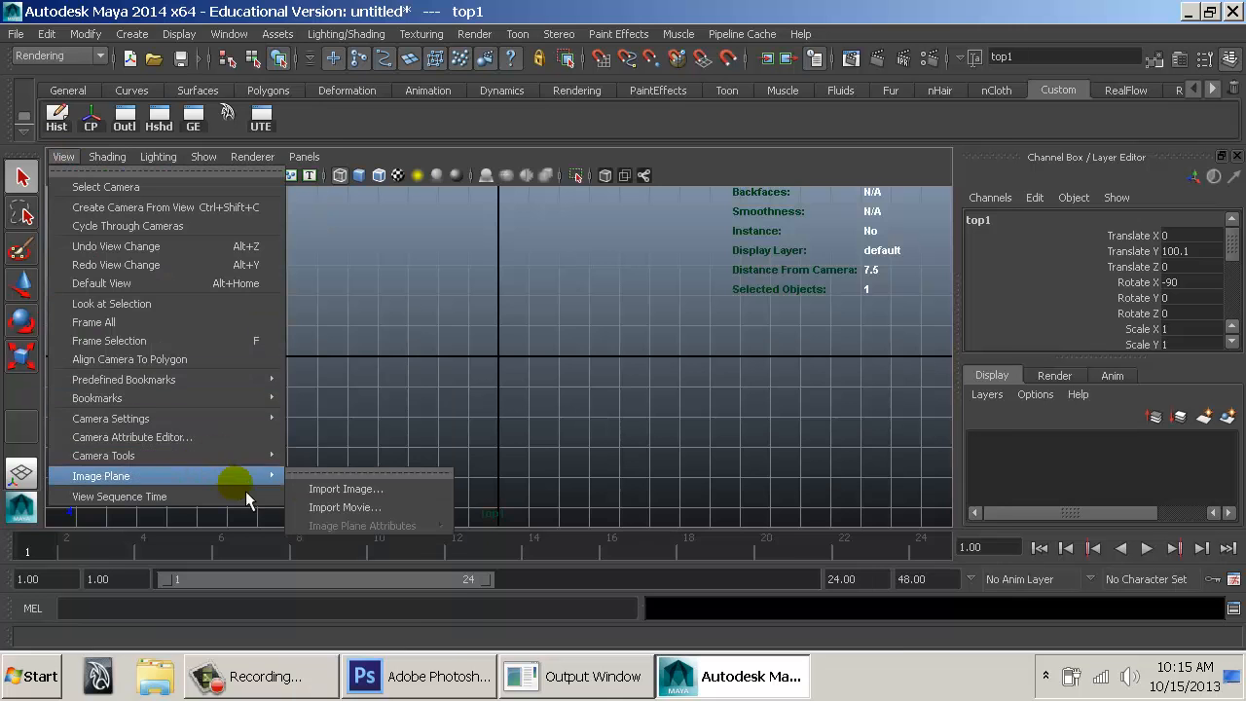
click(346, 490)
click(269, 238)
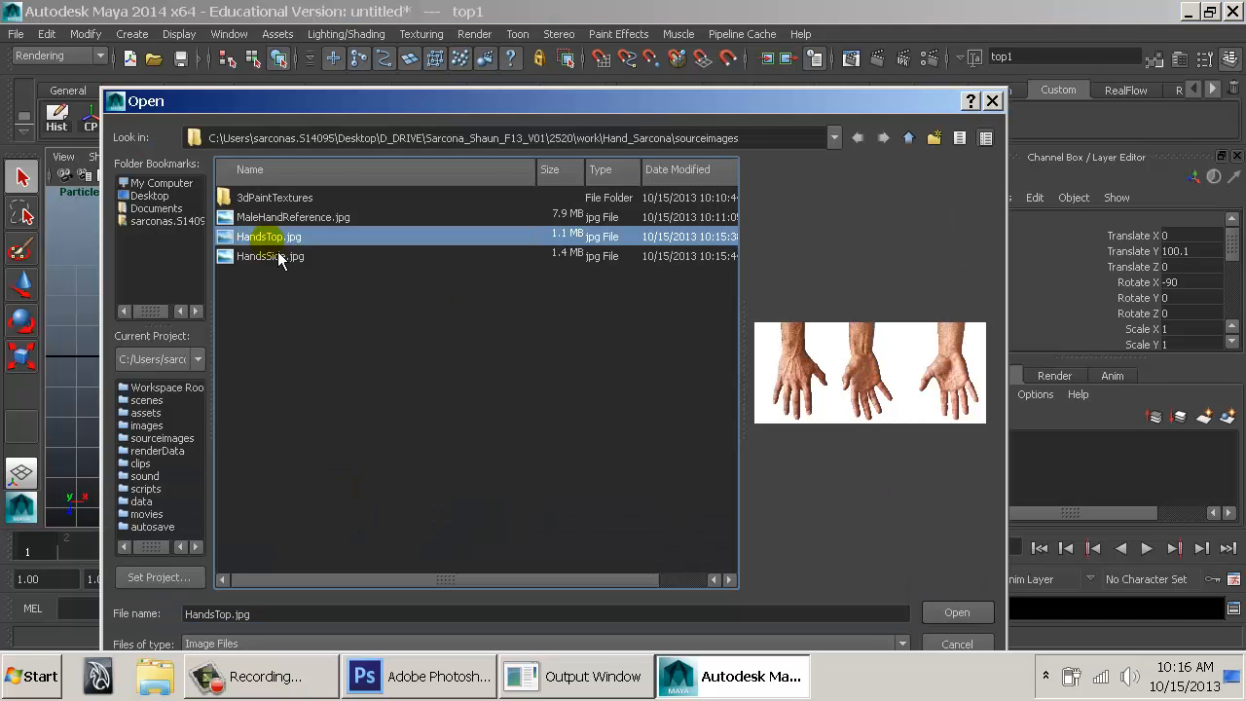
double_click(276, 246)
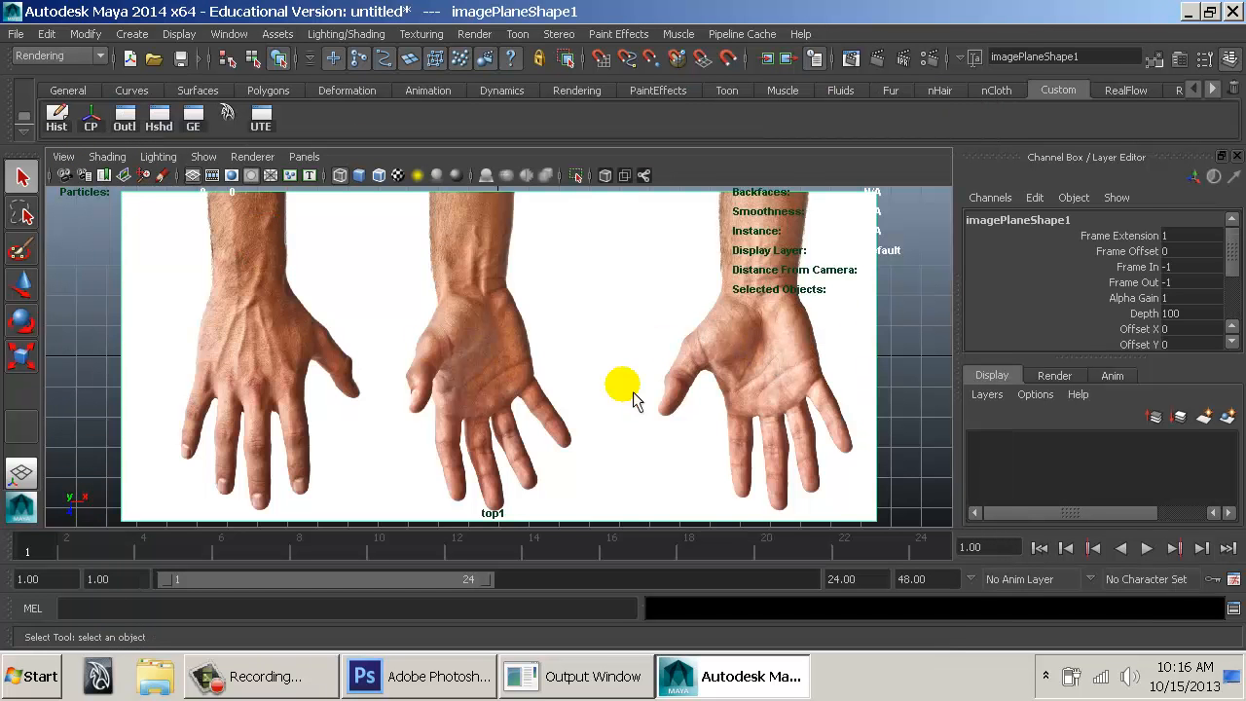
Switch to the perspective view and examine where the top camera and its image plane sit relative to the grid.
scroll(633, 395, down, 3)
key(space)
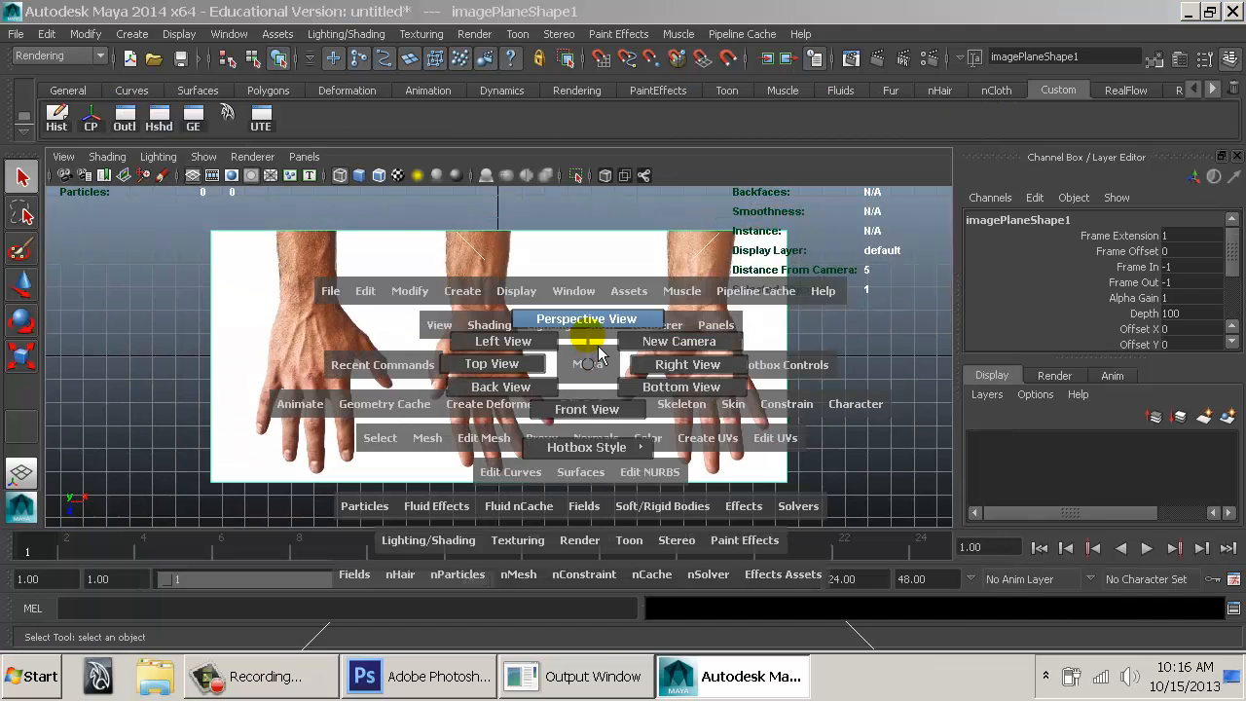
drag(587, 364, 588, 334)
alt+drag(735, 381, 706, 381)
scroll(672, 380, down, 10)
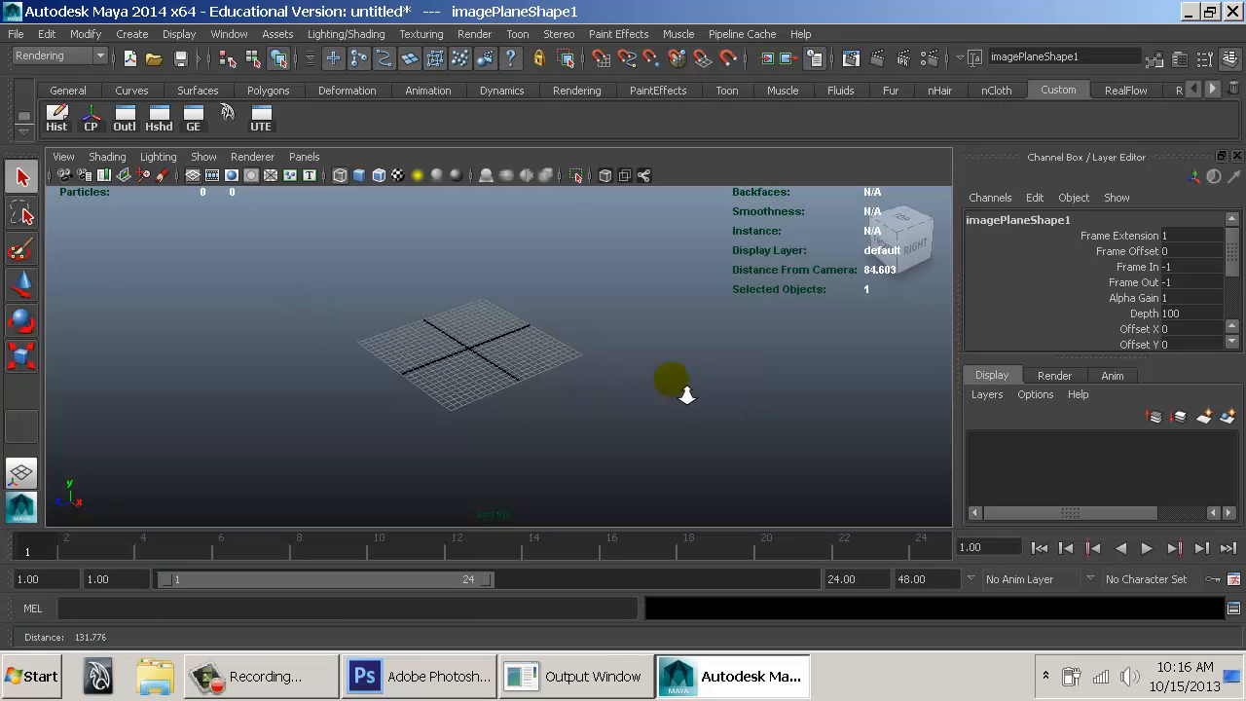
alt+middle_drag(671, 380, 503, 510)
alt+right_drag(497, 506, 372, 428)
alt+right_drag(412, 379, 550, 375)
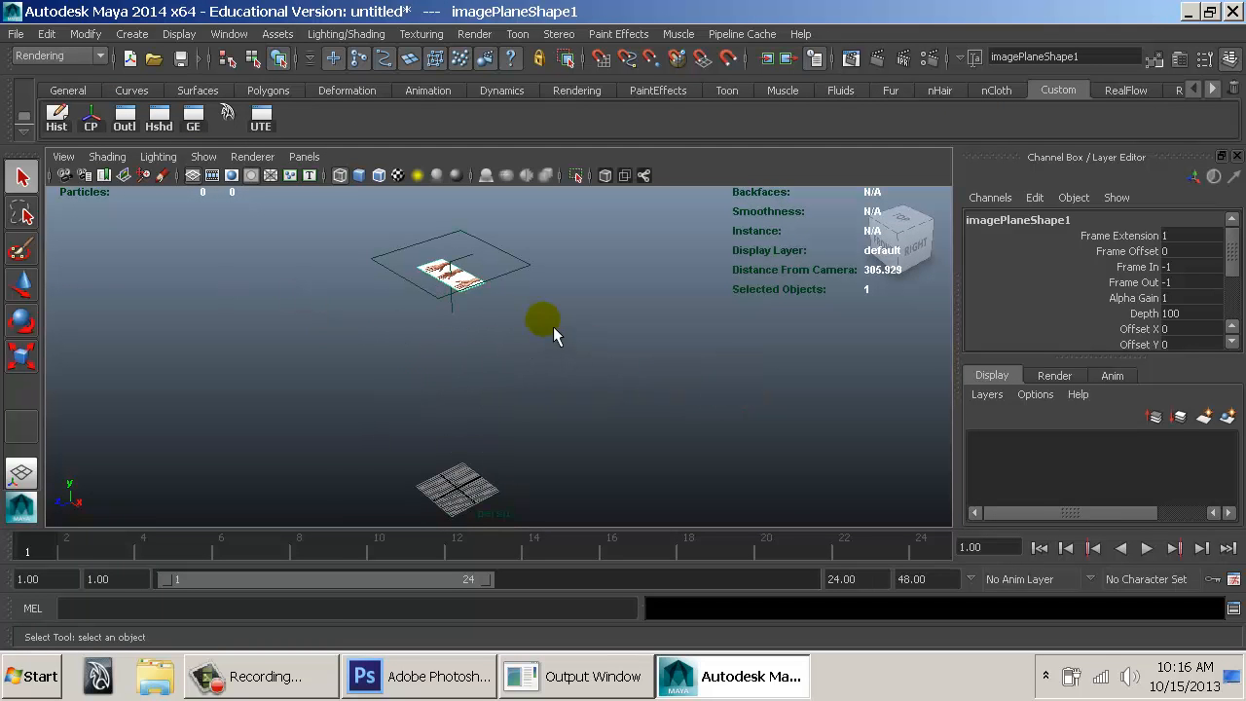
Examine the channel attributes of the image plane and of the top1 camera.
scroll(1144, 278, down, 2)
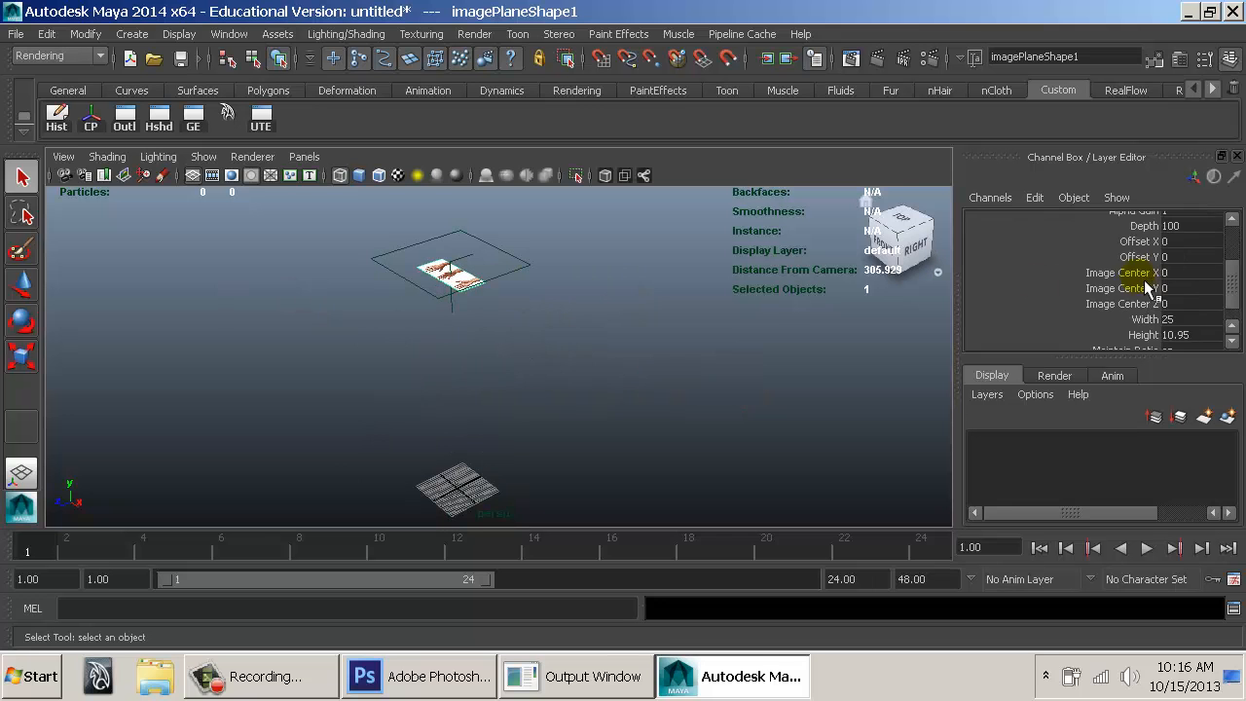
scroll(1142, 275, up, 2)
click(656, 329)
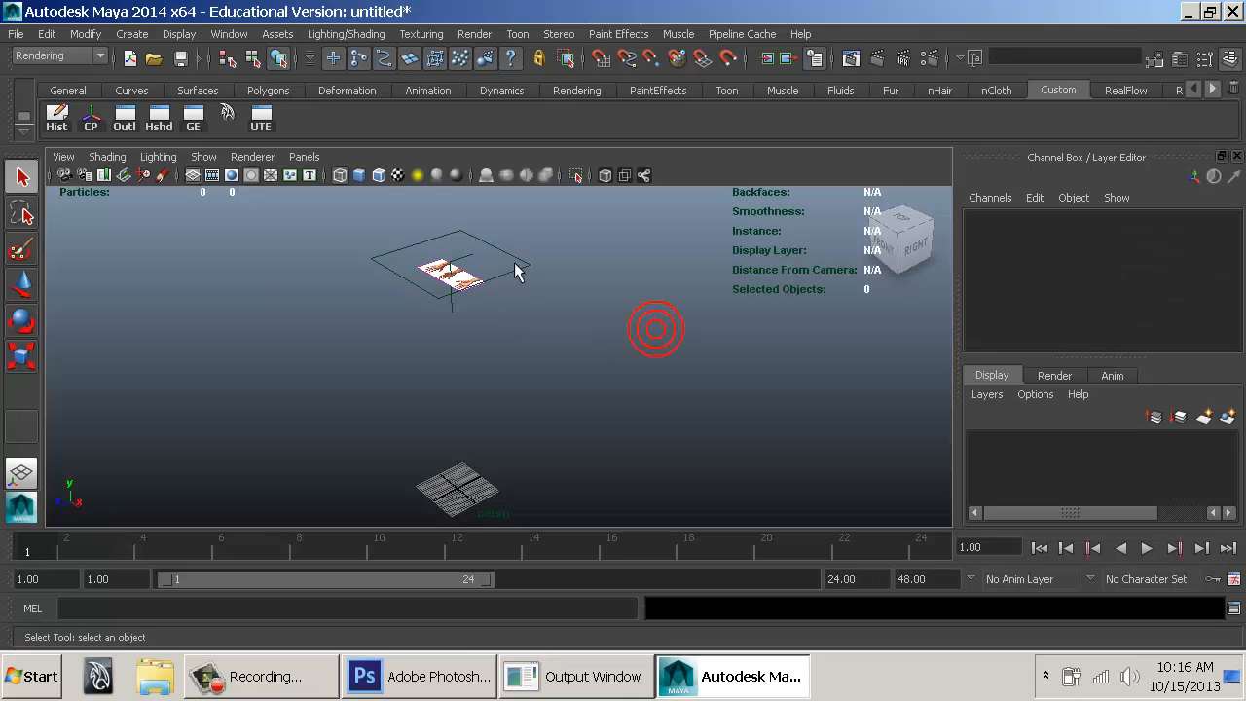
click(533, 258)
scroll(1043, 295, down, 5)
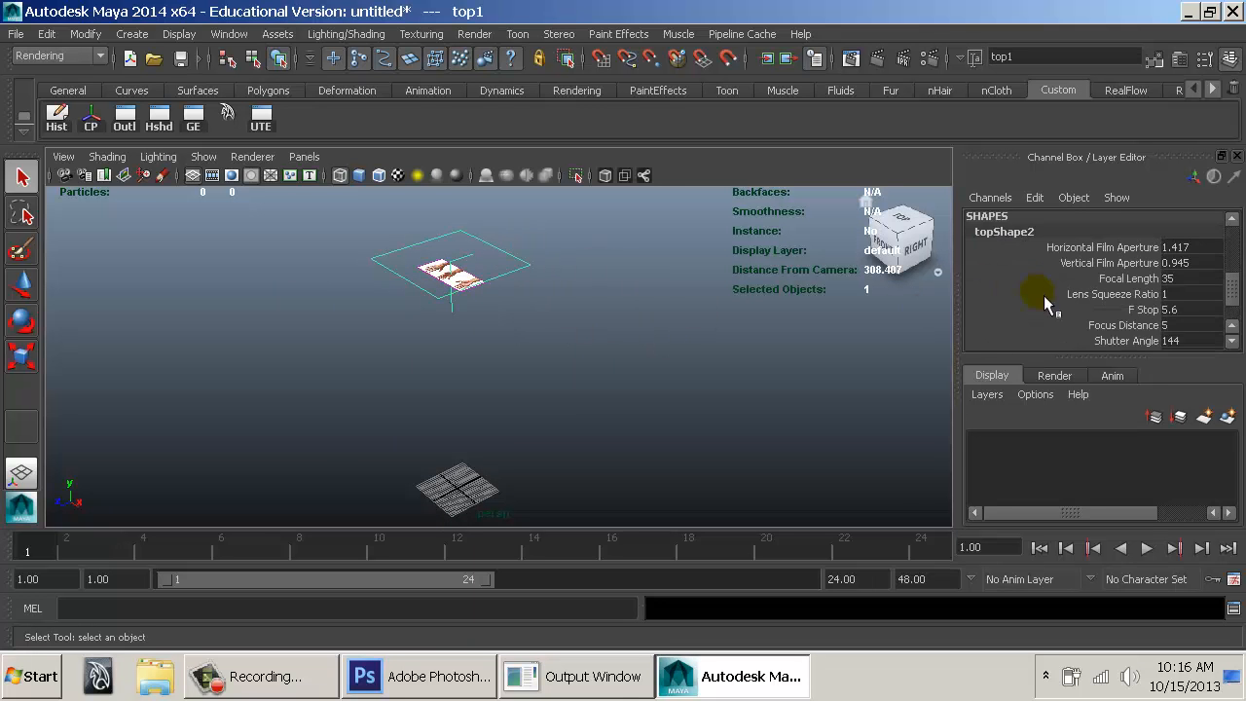
scroll(1051, 268, down, 1)
scroll(1053, 292, up, 3)
scroll(1052, 308, down, 3)
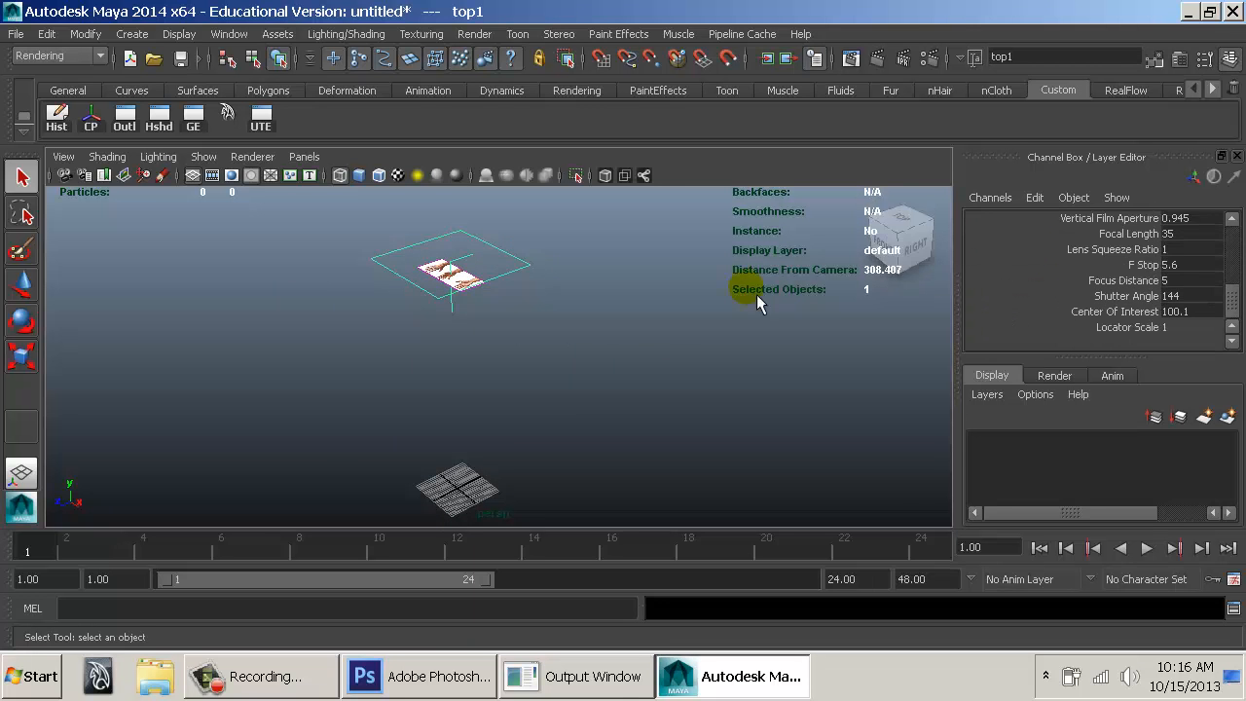
Select the HandsTop image plane and increase its Depth attribute to 215.6.
click(445, 274)
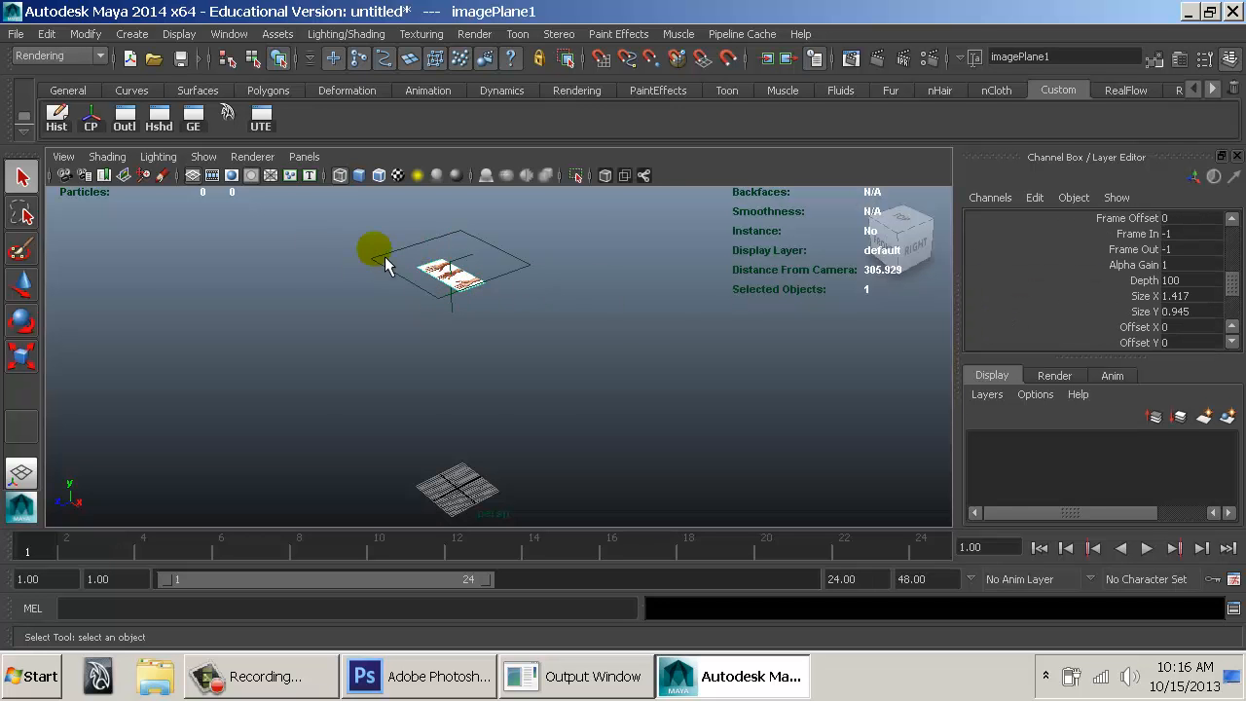
alt+middle_drag(370, 250, 362, 341)
alt+right_drag(370, 362, 482, 380)
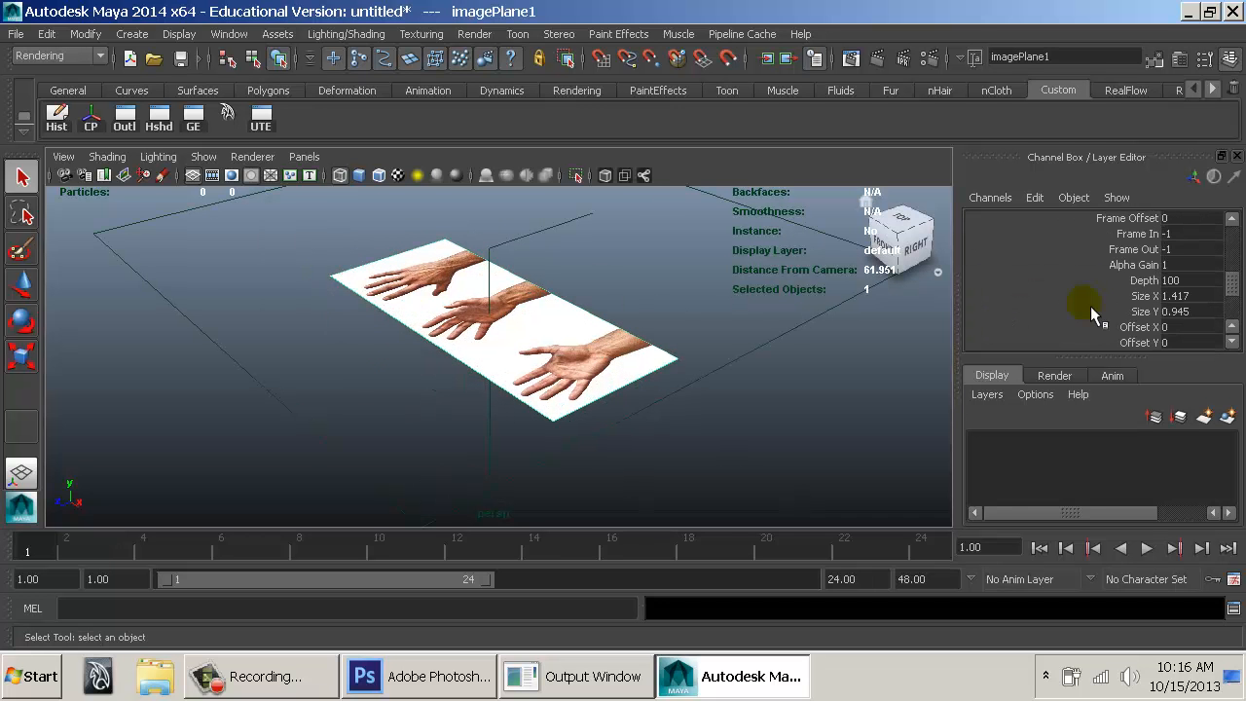
scroll(1090, 306, up, 1)
scroll(1112, 310, down, 1)
click(1137, 280)
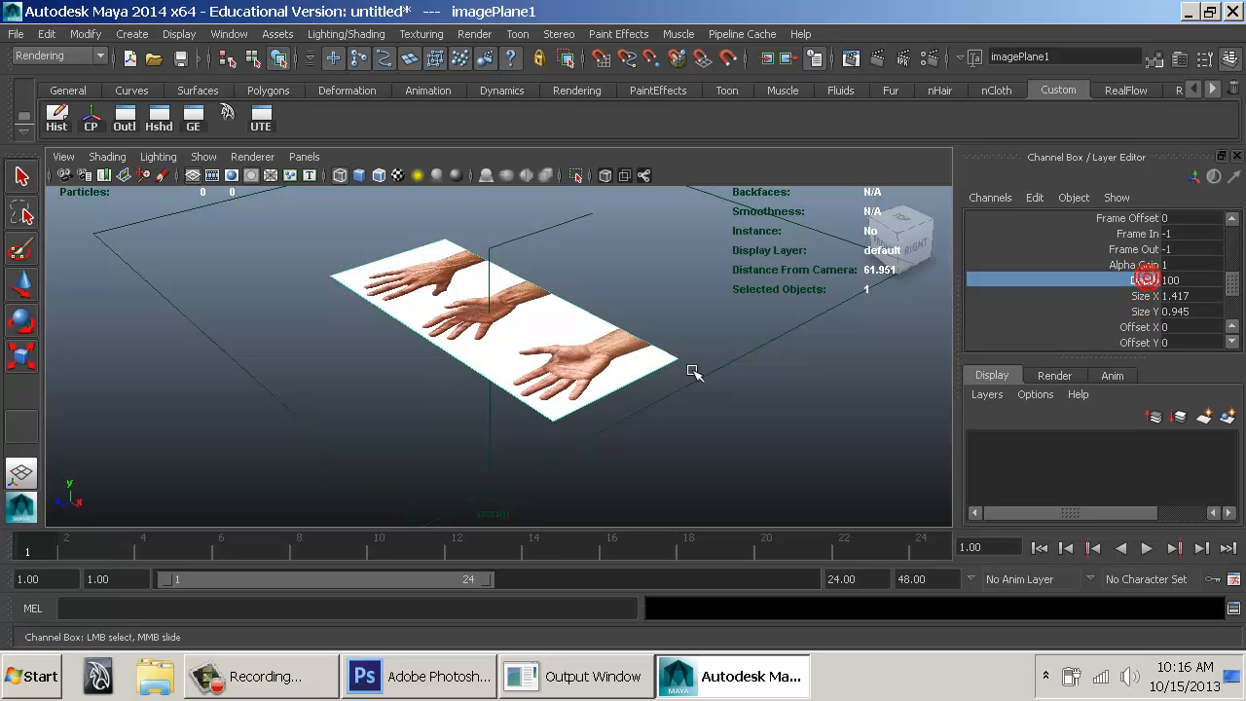
middle_drag(692, 370, 958, 407)
middle_drag(604, 382, 940, 376)
alt+right_drag(783, 437, 410, 419)
alt+middle_drag(410, 418, 294, 334)
alt+right_drag(665, 411, 478, 361)
middle_drag(478, 362, 710, 381)
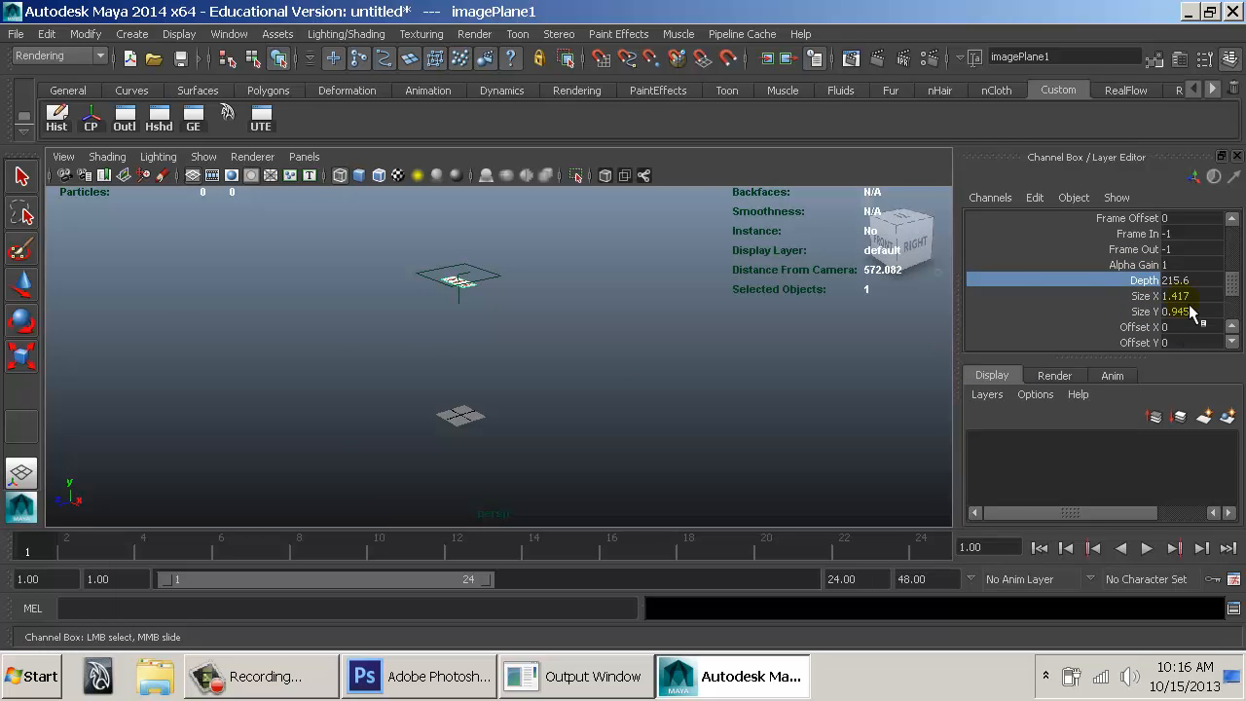
scroll(979, 301, down, 4)
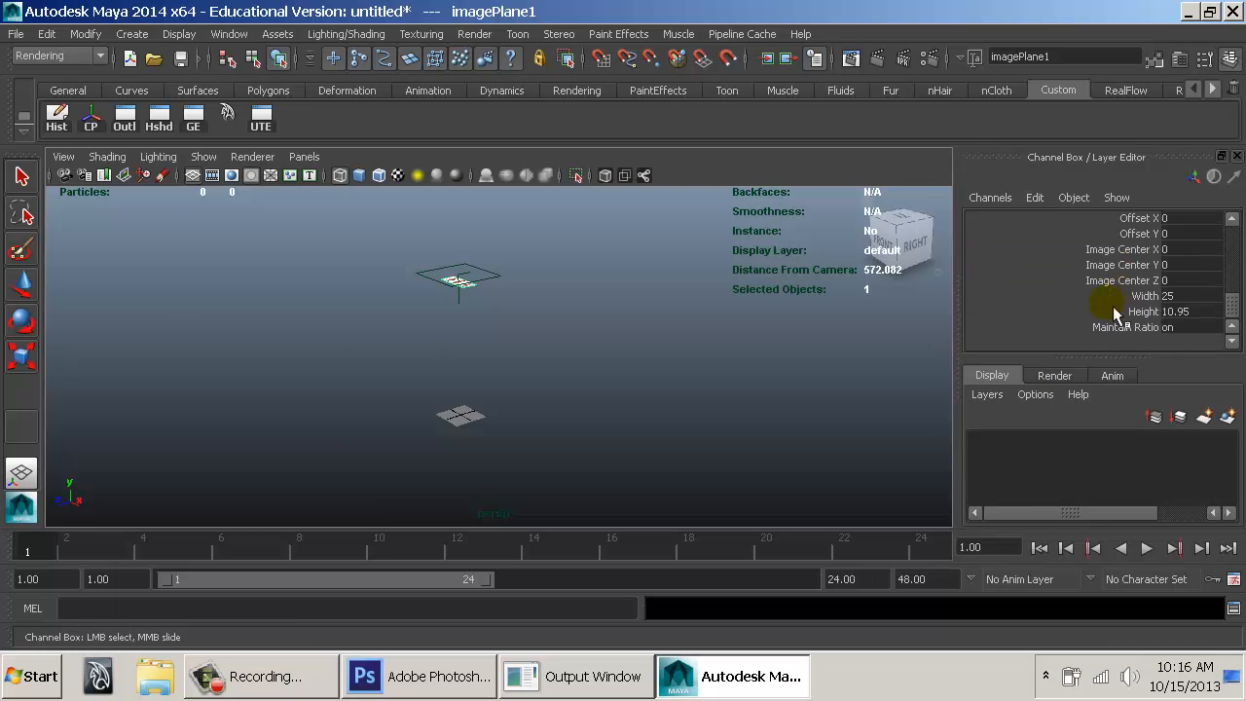
Try scaling the image plane along its vertical axis and lowering it, and undo the move.
key(r)
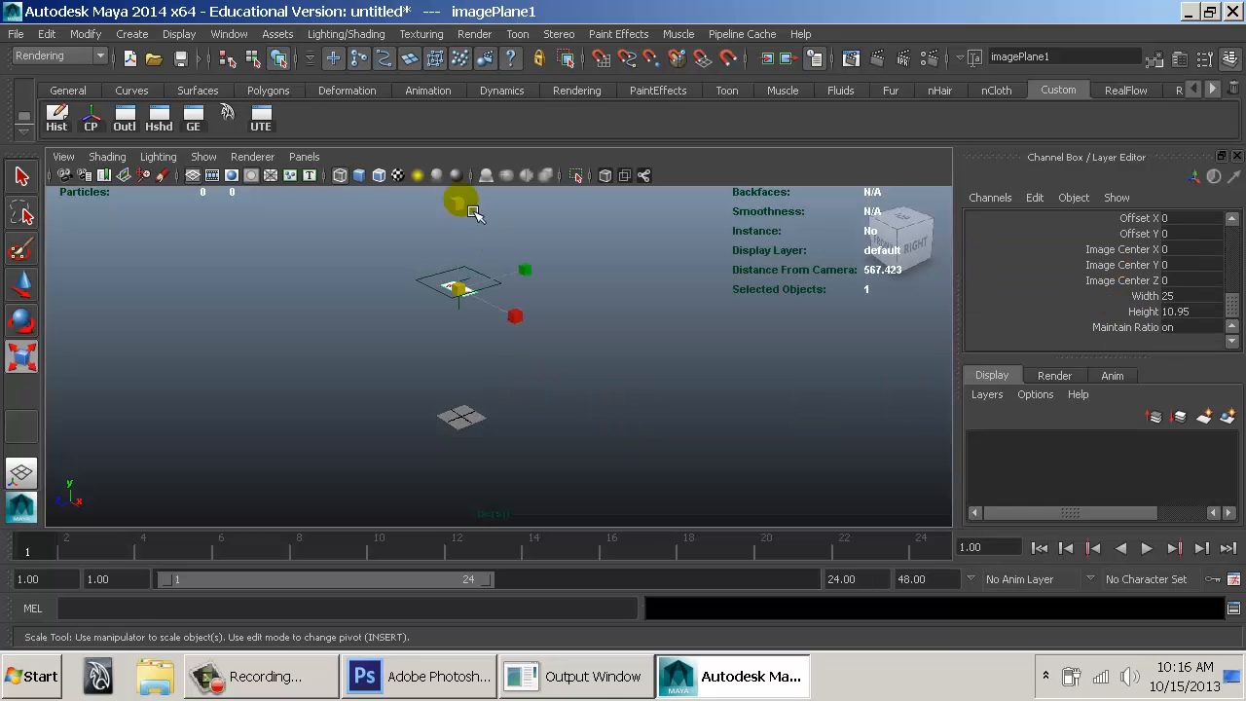
drag(460, 203, 462, 54)
key(w)
drag(462, 234, 456, 342)
key(ctrl+z)
Move the image plane straight down until it lies about 18 cm below the grid.
drag(455, 222, 465, 391)
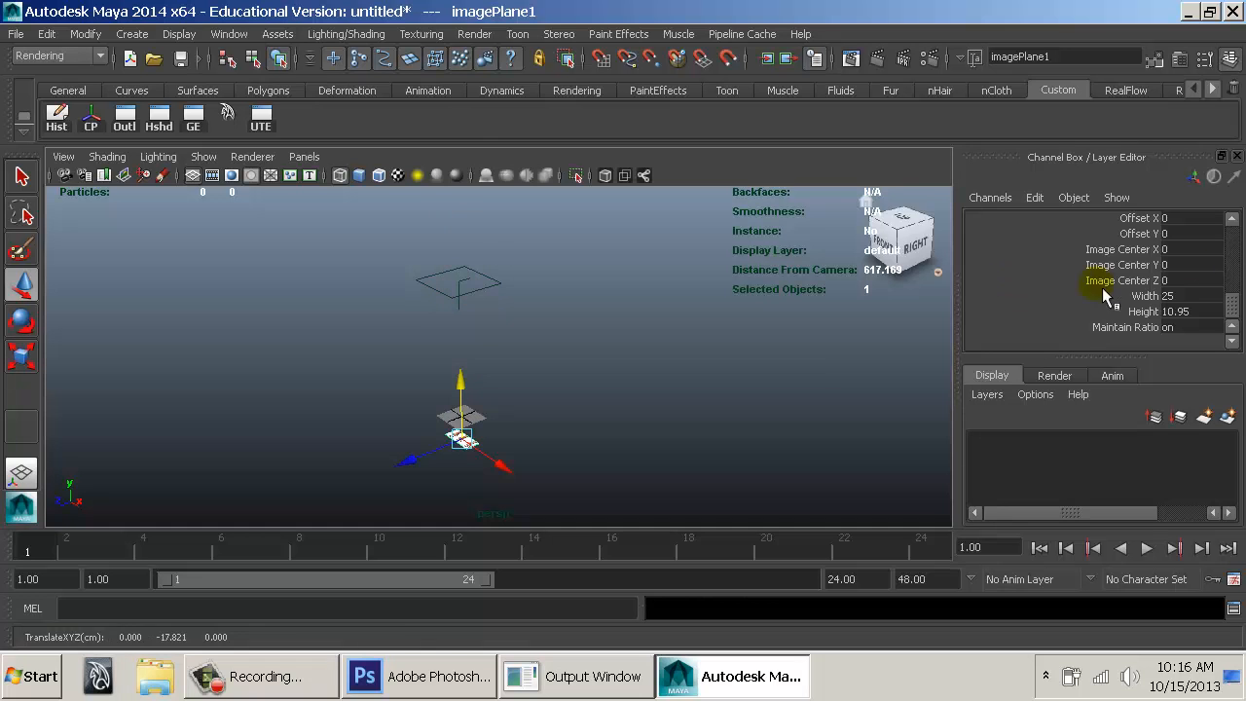
alt+right_drag(493, 328, 574, 409)
alt+middle_drag(390, 378, 459, 259)
alt+right_drag(459, 259, 634, 331)
alt+drag(634, 331, 230, 316)
alt+drag(348, 314, 352, 316)
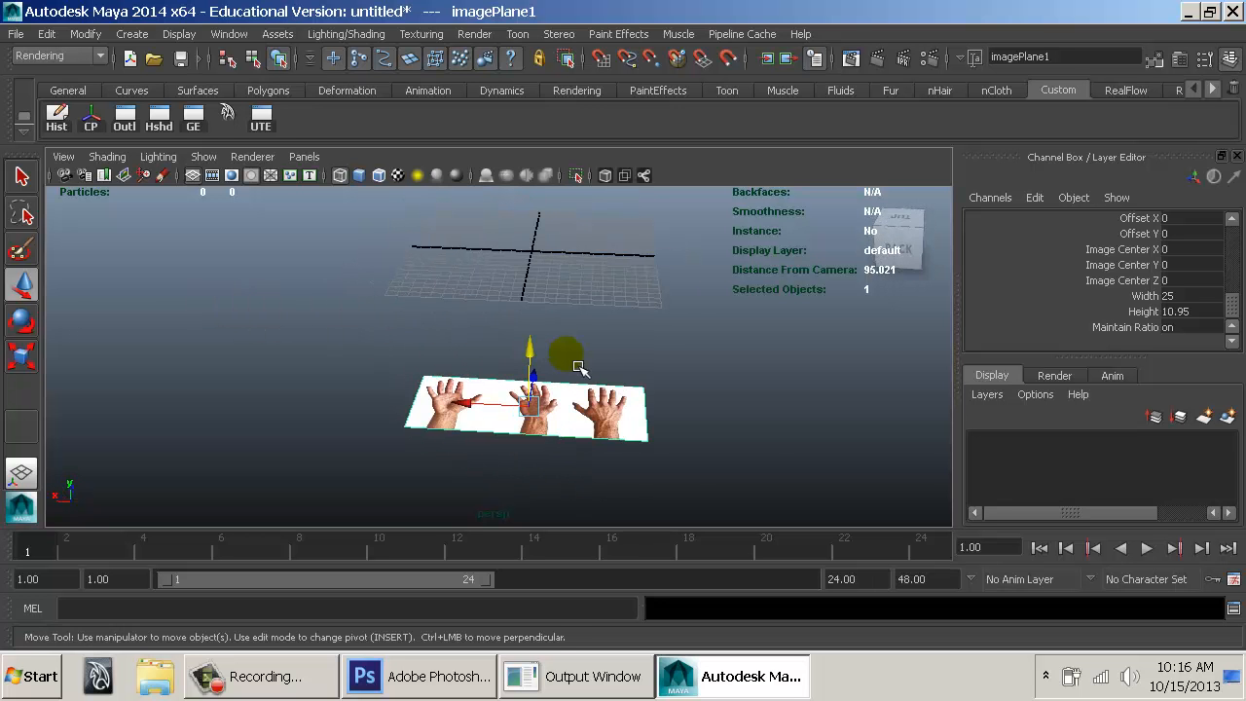
Raise the HandsTop image plane above the grid and check it in the top view.
drag(534, 354, 553, 134)
key(space)
drag(540, 250, 473, 257)
key(space)
drag(427, 315, 431, 284)
Lower the HandsTop image plane until it lies about 9 cm below the grid, and deselect it.
alt+right_drag(643, 304, 525, 317)
mouse_move(525, 317)
alt+middle_down()
mouse_move(515, 300)
mouse_move(503, 323)
alt+middle_up()
drag(504, 217, 511, 336)
click(452, 255)
alt+drag(370, 274, 417, 372)
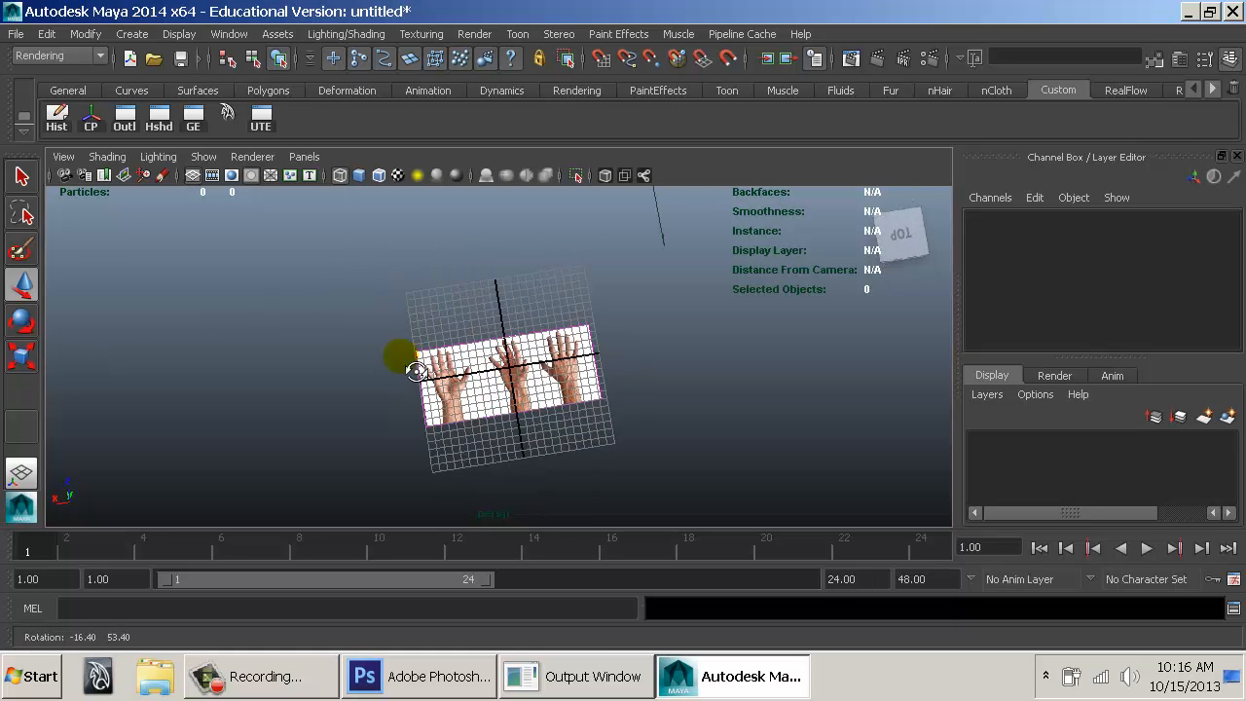
Check the orientation of the hand references against the grid in the top view.
key(space)
drag(426, 325, 374, 326)
alt+middle_drag(506, 323, 523, 325)
alt+right_drag(523, 325, 534, 331)
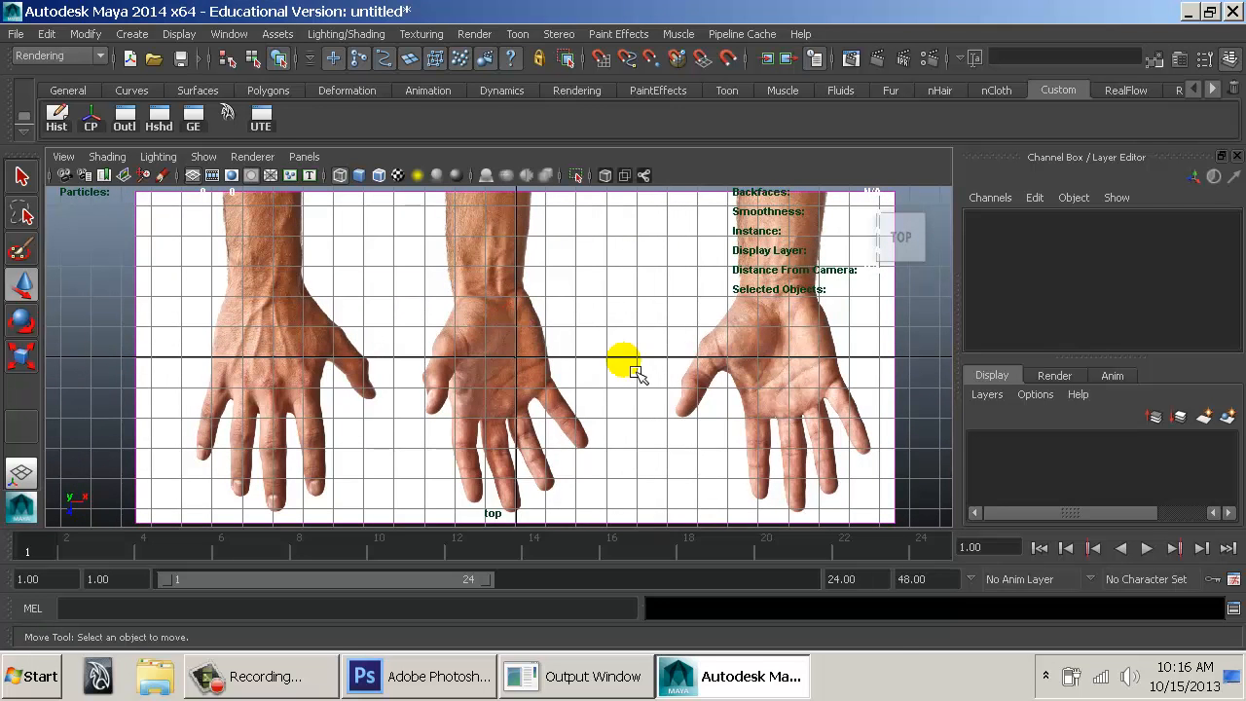
Rotate the HandsTop image plane to 180 degrees around Y in the perspective view.
key(space)
drag(624, 359, 627, 333)
alt+right_drag(718, 368, 647, 388)
key(e)
alt+drag(559, 430, 748, 374)
alt+right_drag(749, 374, 467, 363)
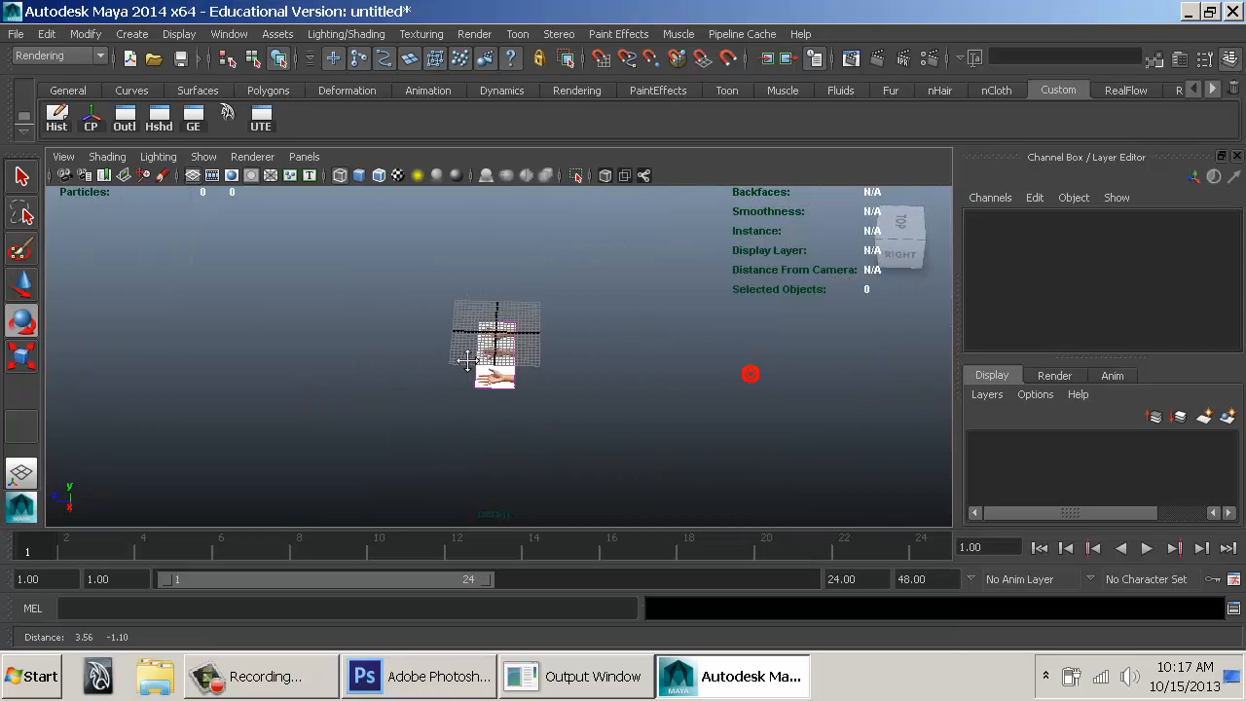
alt+middle_drag(468, 364, 456, 381)
click(478, 403)
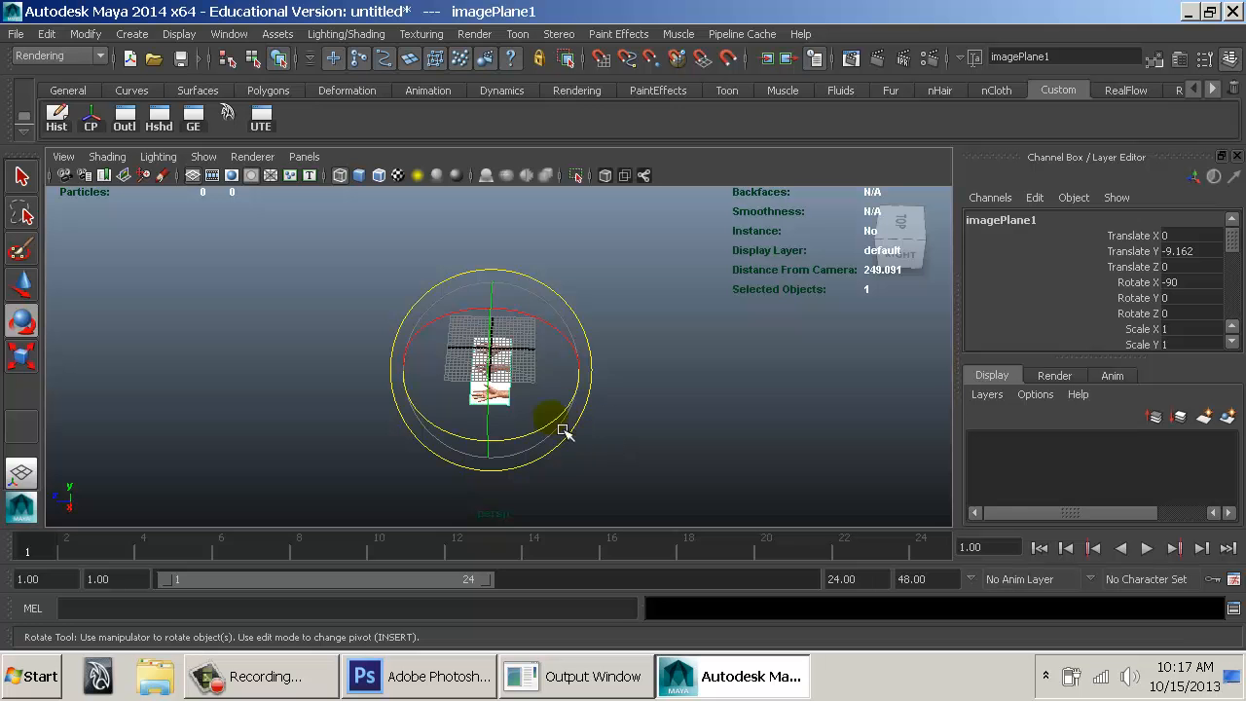
drag(563, 431, 357, 284)
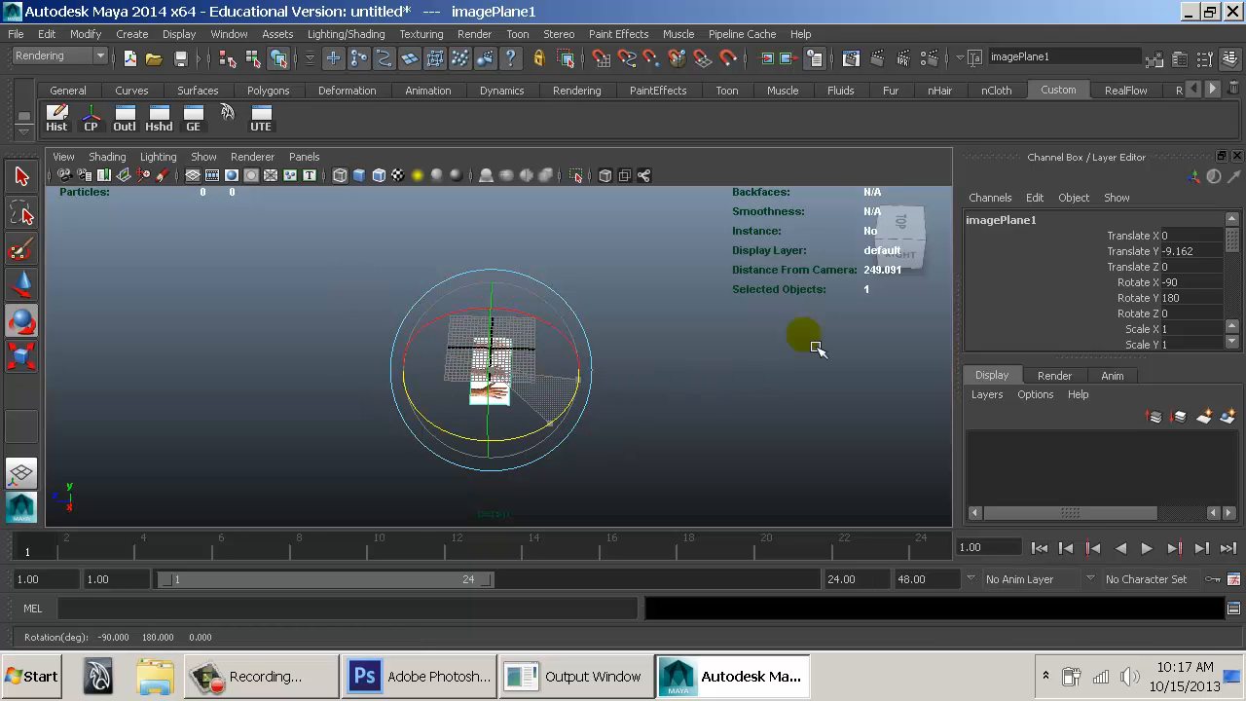
In the top view, shift the image plane to about -8.1 in X so the back-of-hand photo is centred on the grid axis.
key(space)
drag(747, 341, 693, 340)
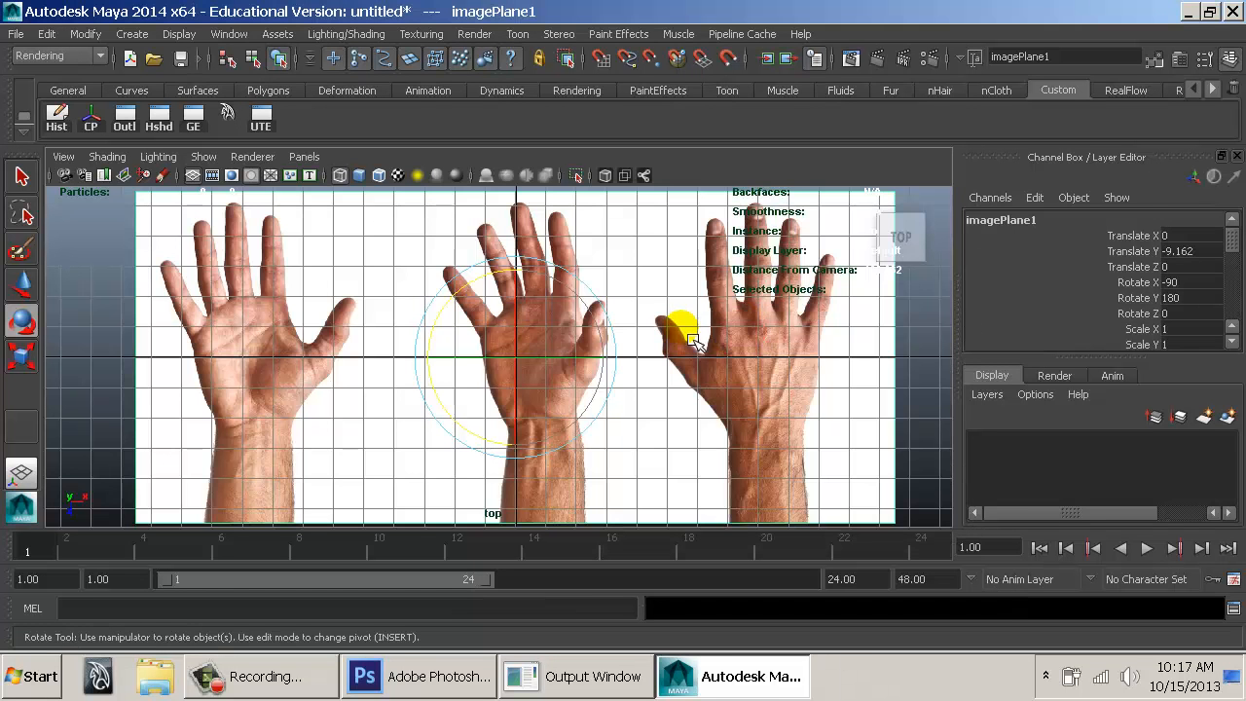
alt+middle_drag(769, 400, 859, 415)
alt+middle_drag(528, 407, 536, 411)
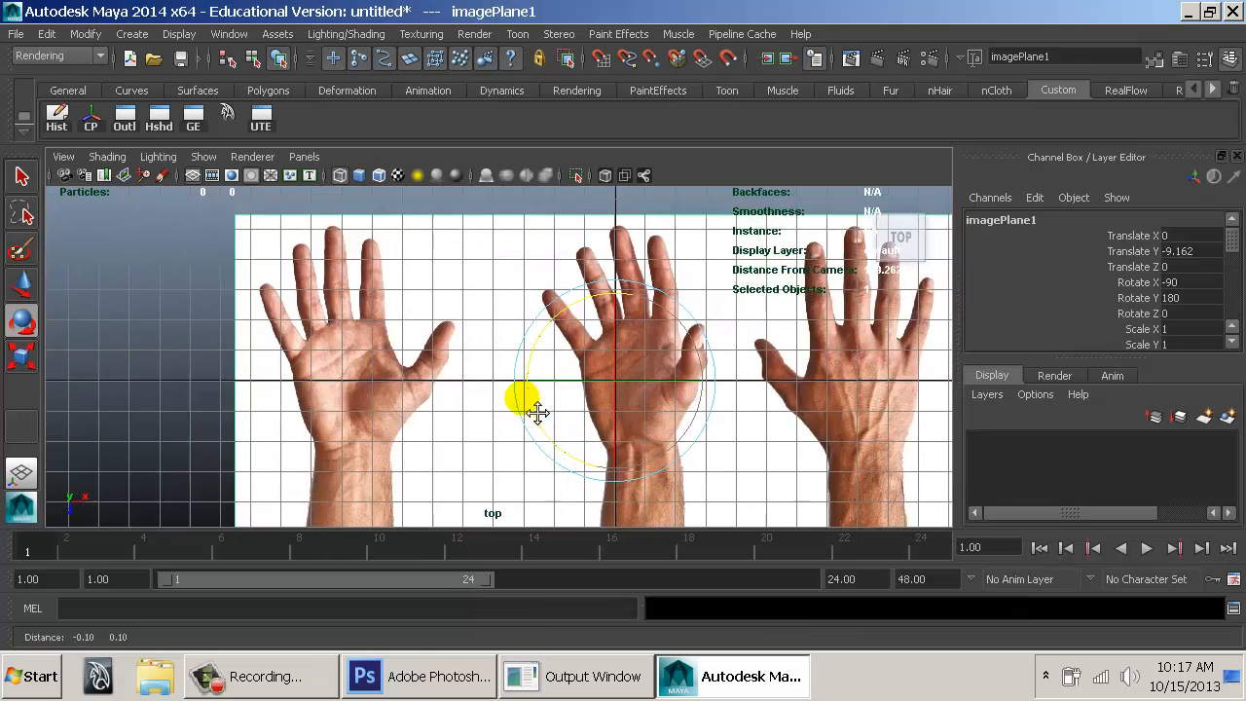
scroll(535, 408, up, 5)
alt+drag(531, 402, 558, 402)
alt+middle_drag(568, 398, 129, 348)
alt+middle_drag(716, 403, 836, 477)
alt+right_drag(828, 475, 722, 457)
key(w)
drag(424, 398, 115, 383)
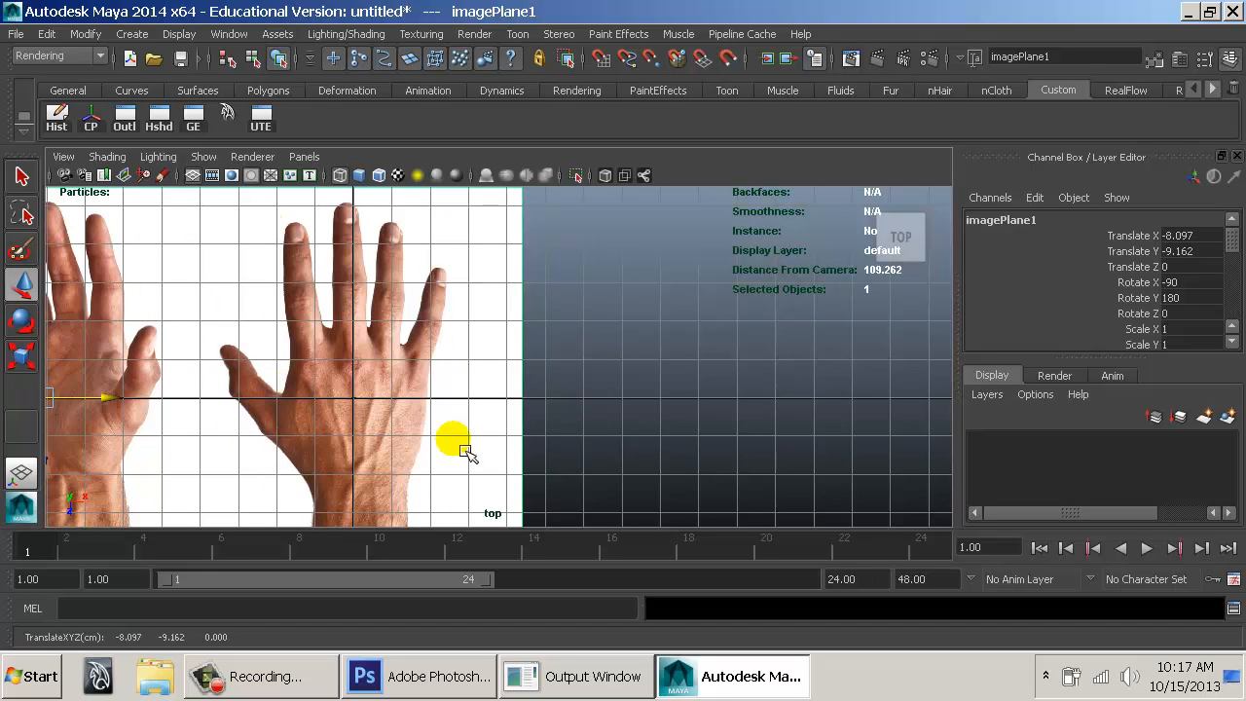
alt+middle_drag(477, 448, 582, 433)
click(635, 363)
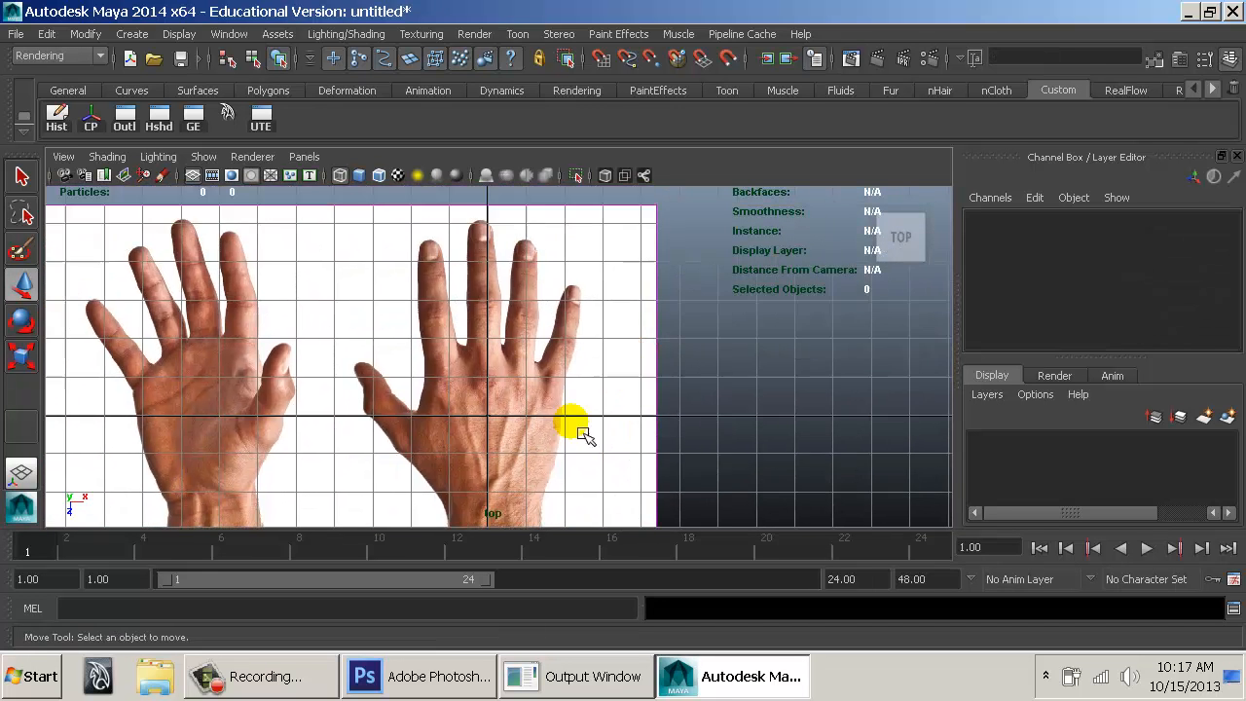
Create a polygon cube at the origin and scale it uniformly to about 2.67 over the palm.
click(144, 35)
click(219, 82)
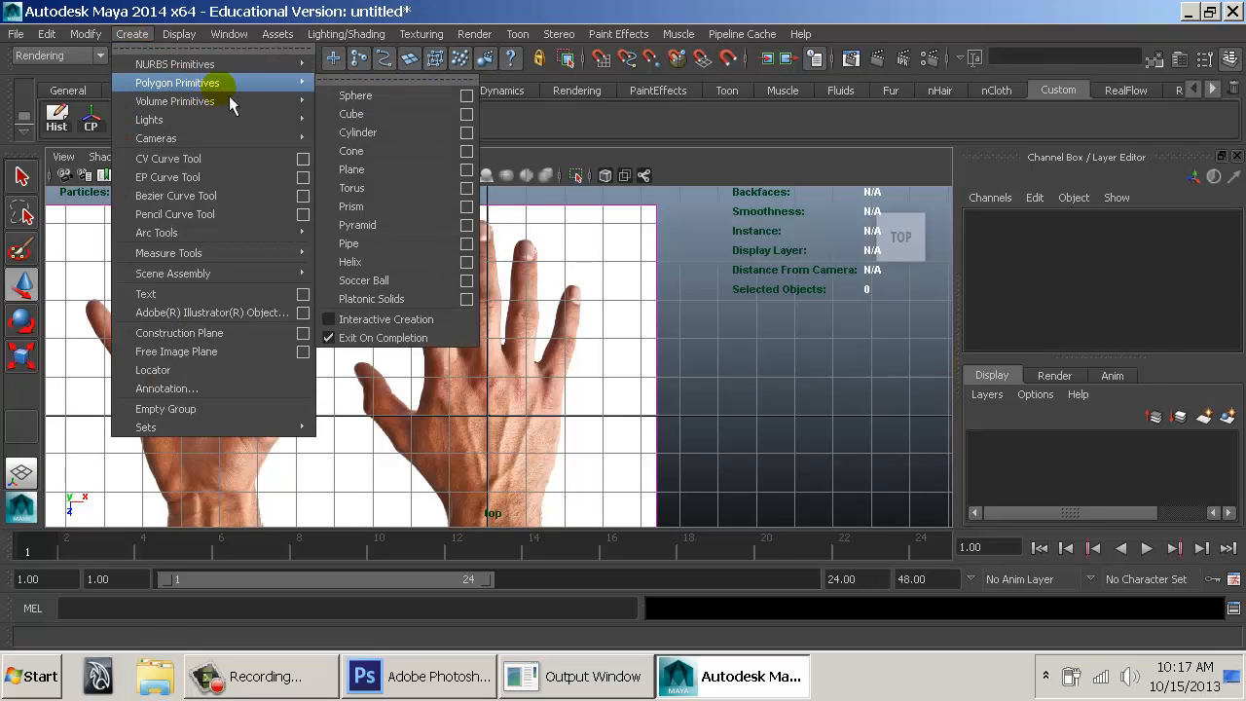
click(395, 117)
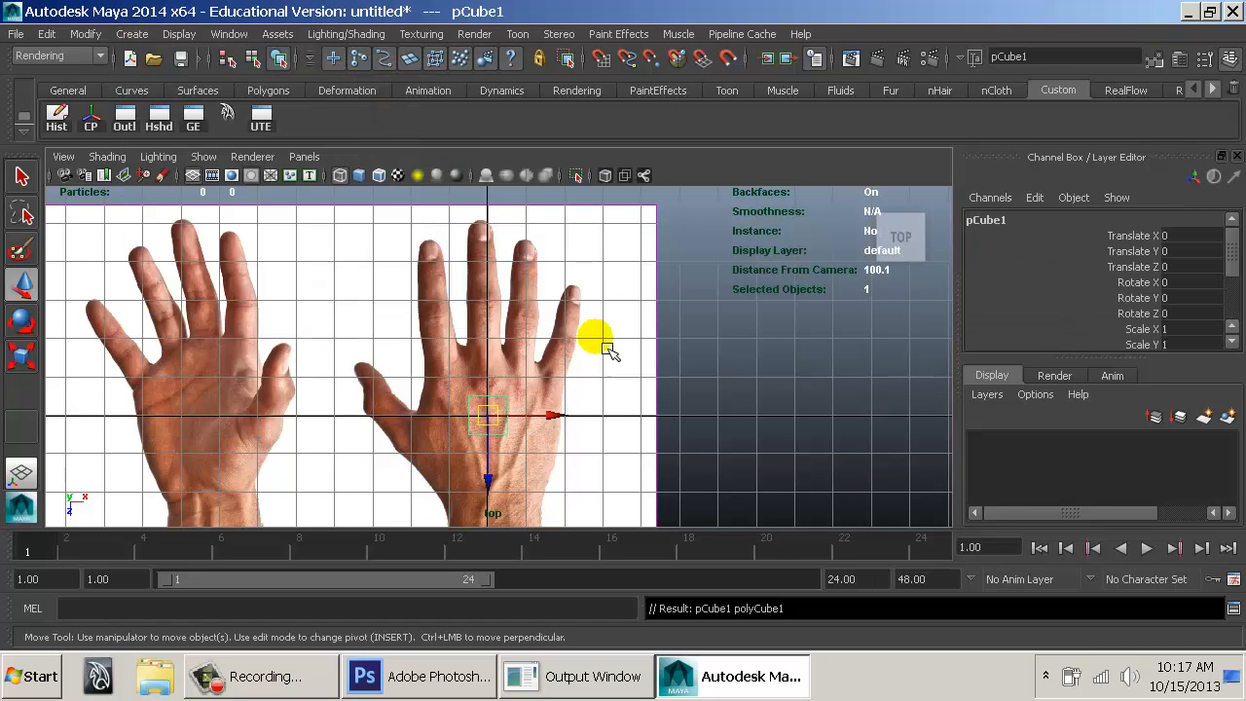
key(r)
drag(489, 416, 520, 434)
key(w)
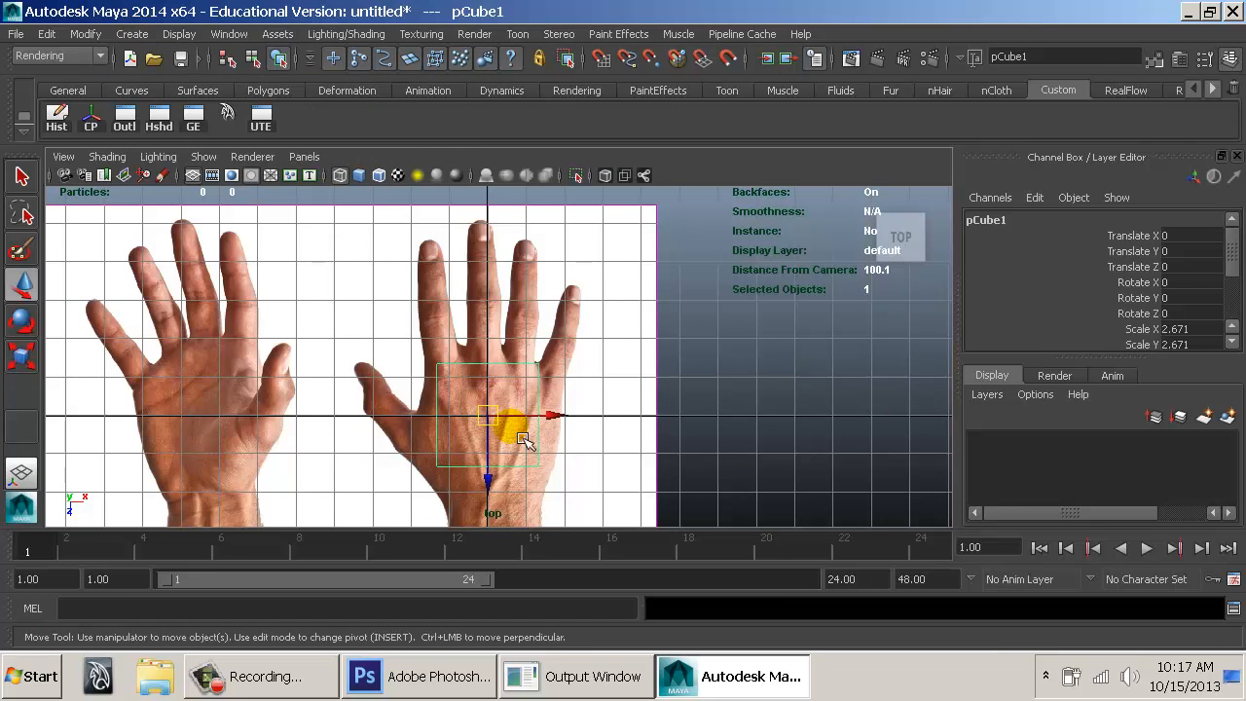
Switch the cube to vertex editing and move its two finger-side corners to the index and little-finger knuckles.
alt+middle_drag(497, 443, 533, 407)
scroll(504, 425, up, 3)
alt+drag(533, 407, 529, 370)
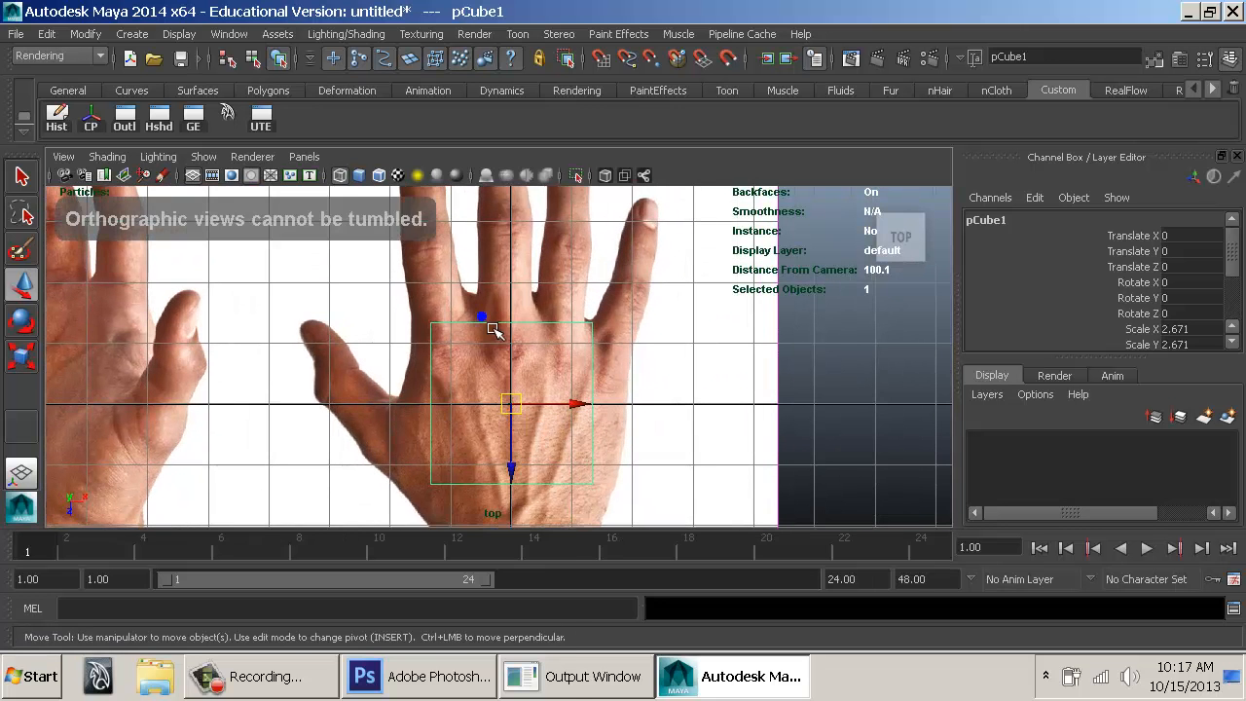
right_click(418, 282)
click(435, 328)
click(436, 328)
drag(431, 324, 450, 365)
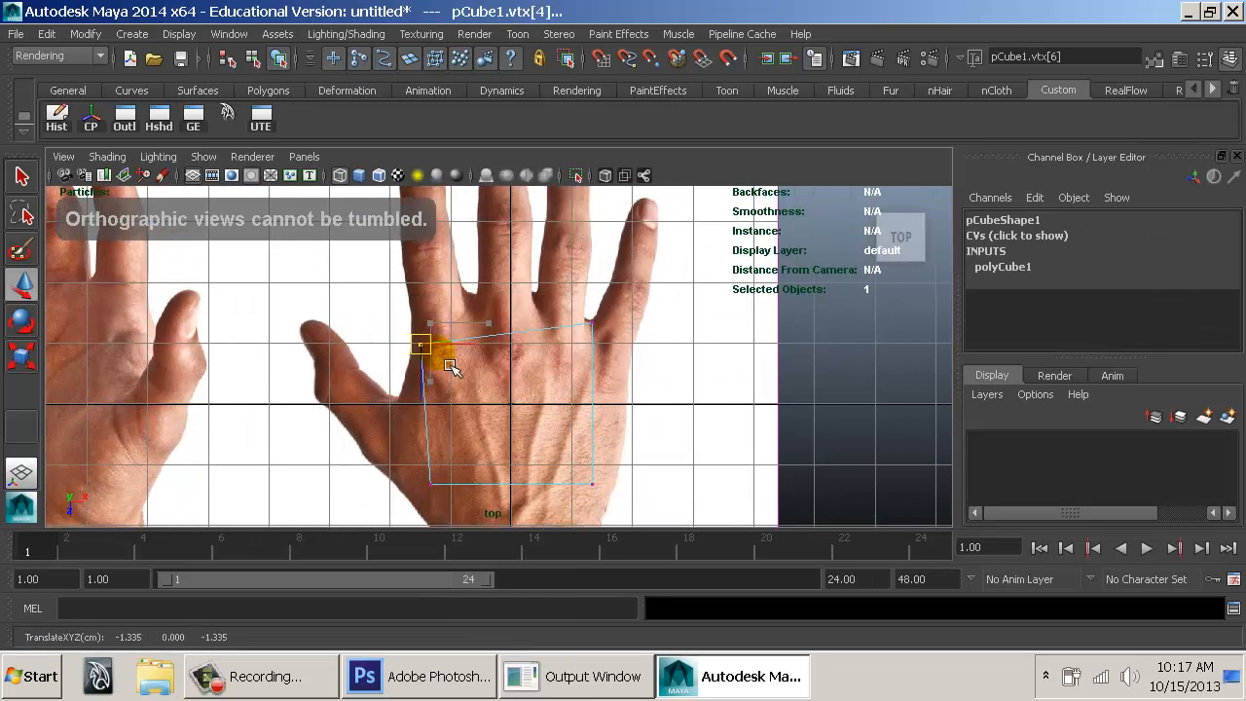
click(590, 323)
drag(584, 356, 619, 391)
Move the cube's two wrist-side corners down to the edges of the wrist.
alt+middle_drag(617, 425, 601, 389)
click(576, 448)
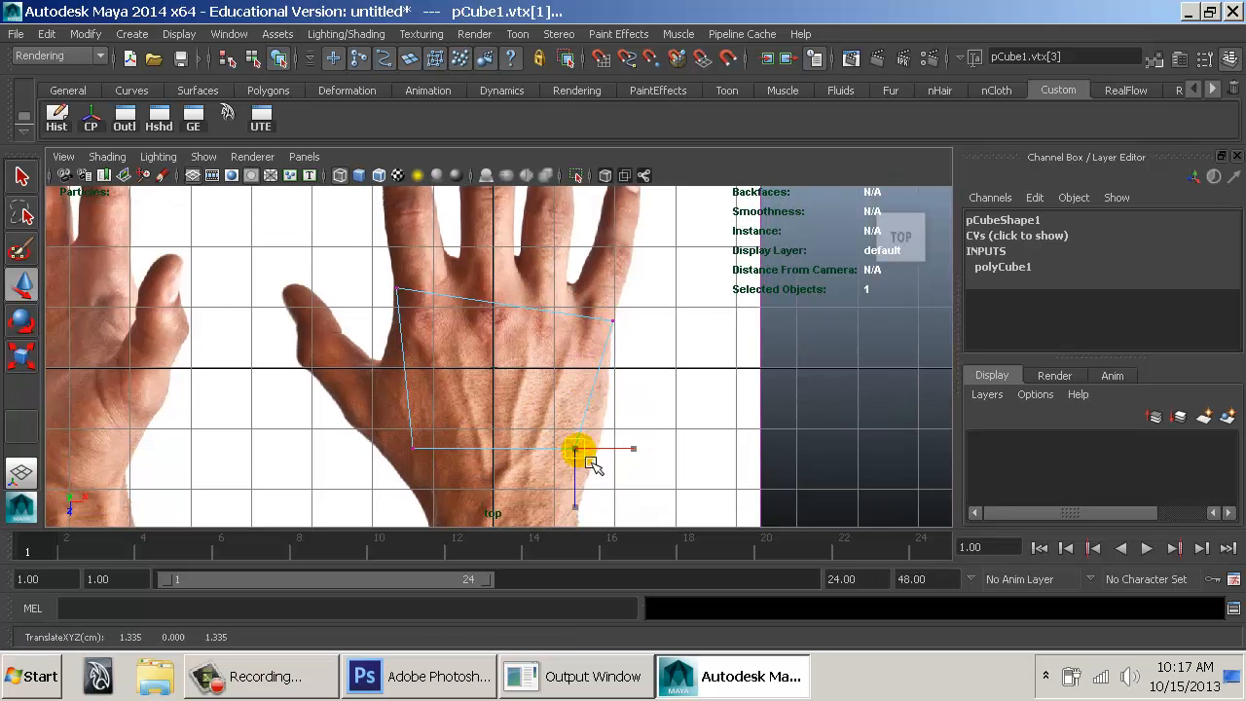
drag(579, 451, 590, 498)
click(415, 449)
drag(419, 454, 433, 519)
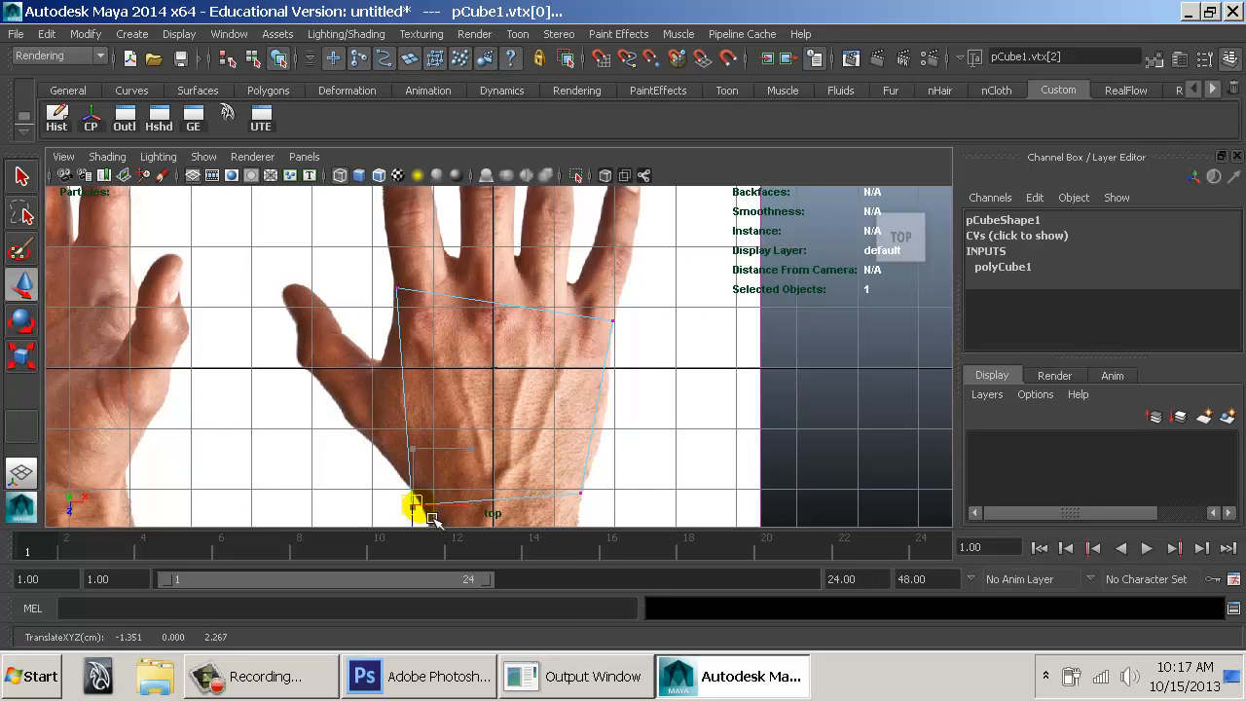
alt+middle_drag(465, 494, 446, 404)
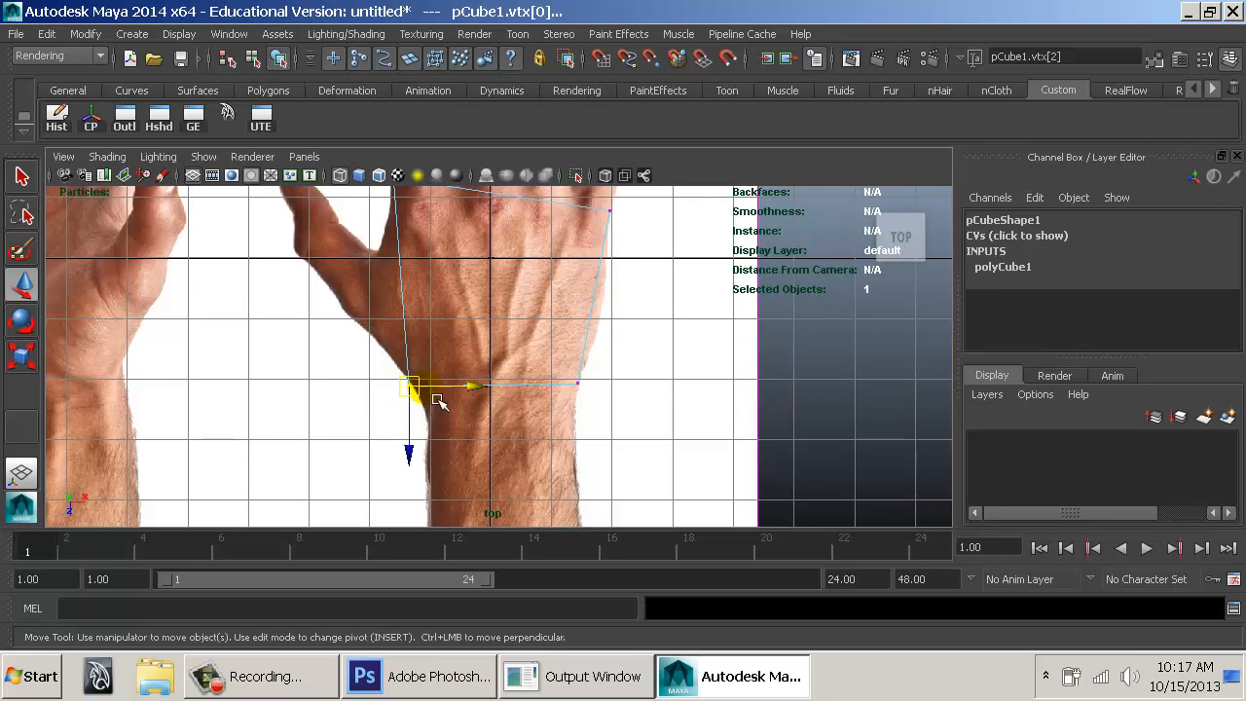
Fine-tune the index and little-finger knuckle corners of the cube and return to object mode.
alt+middle_drag(548, 314, 445, 353)
click(417, 282)
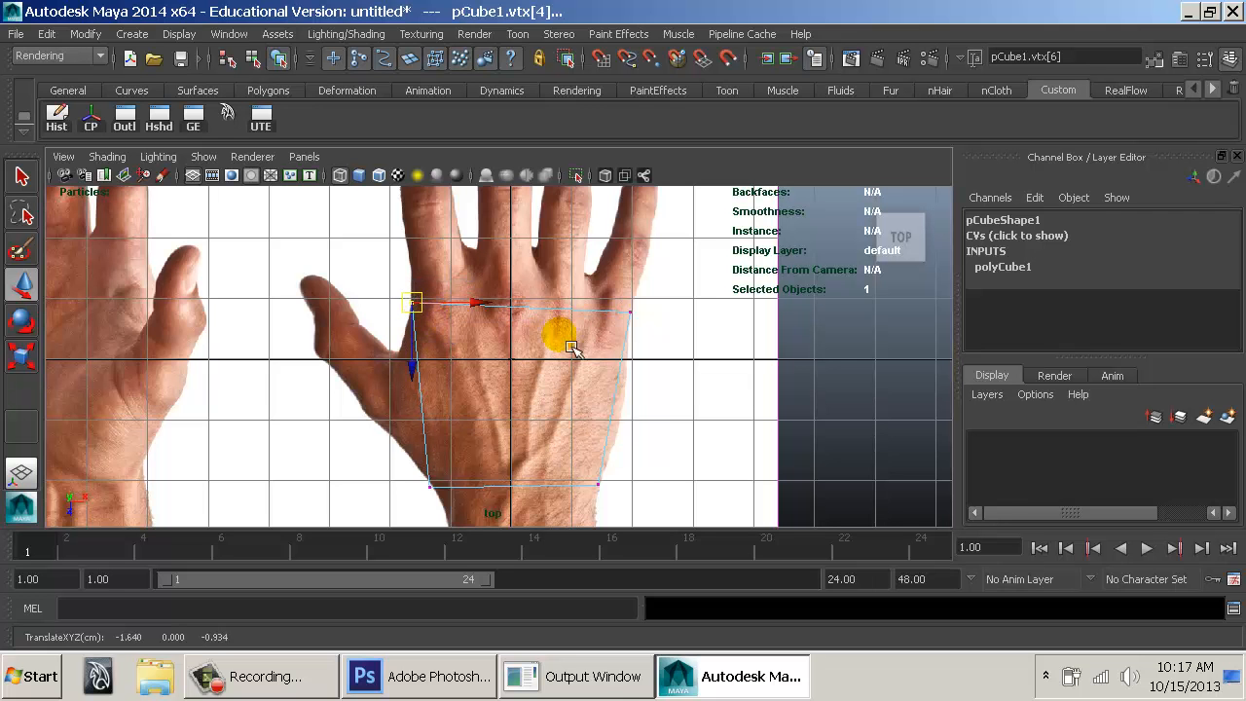
click(645, 325)
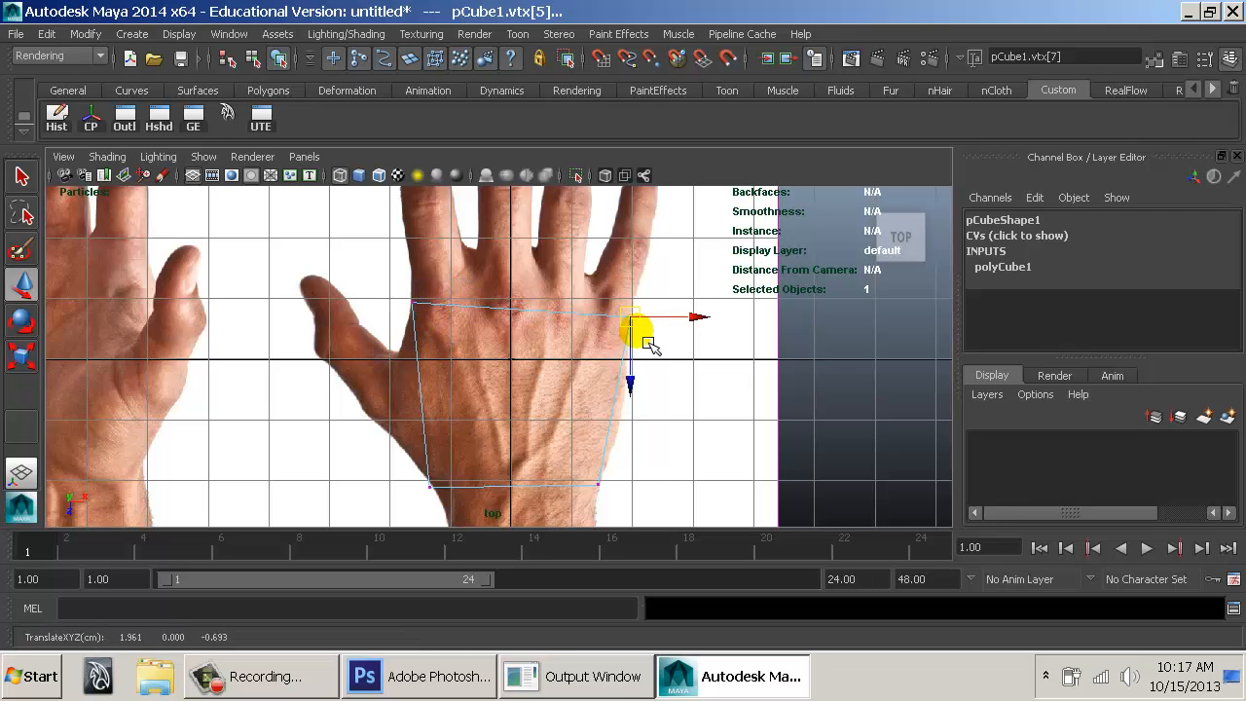
right_drag(511, 314, 571, 215)
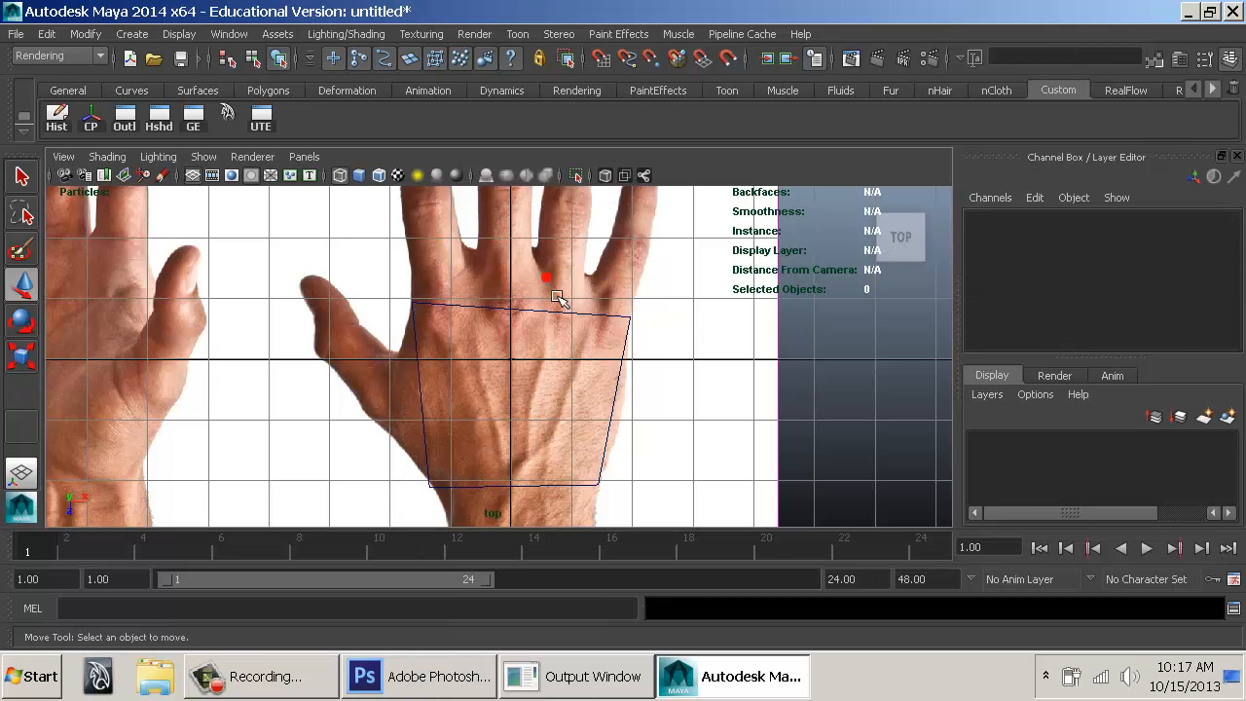
Select the cube and flatten it vertically to a Y scale of about 1.24 in the perspective view.
click(557, 301)
key(space)
drag(546, 360, 551, 336)
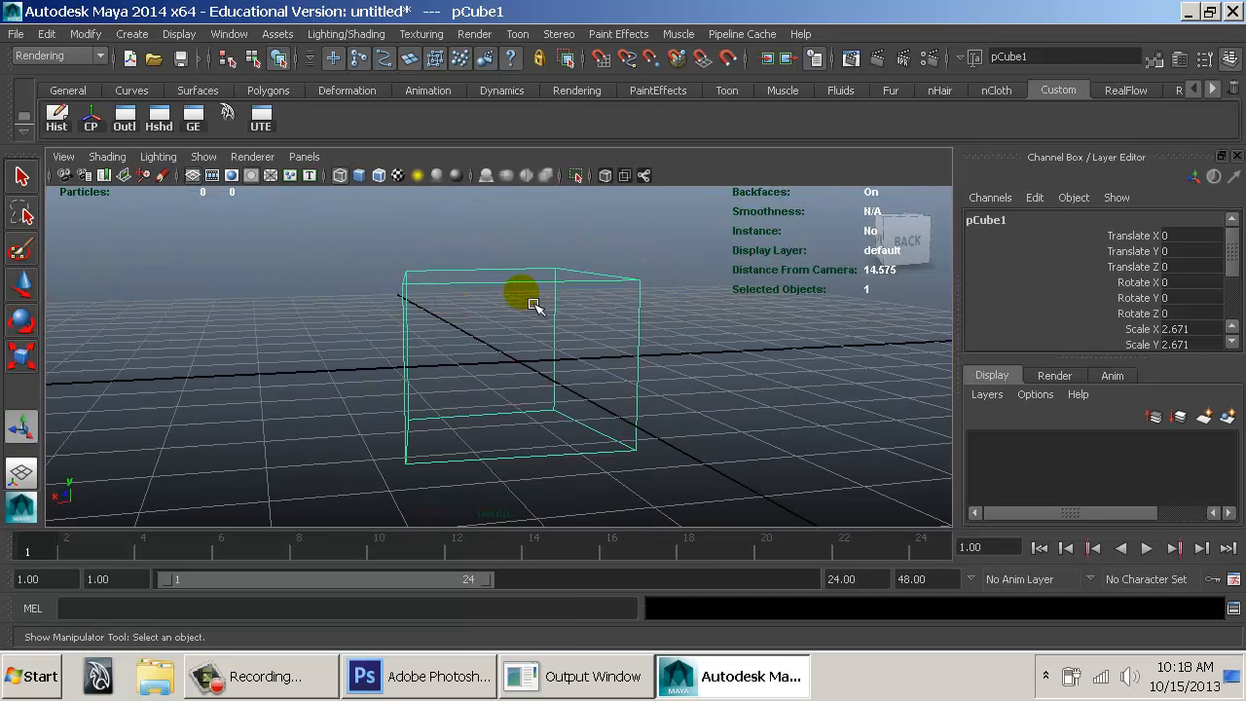
key(r)
drag(532, 304, 575, 321)
Create a new Right orthographic camera from the side view.
key(space)
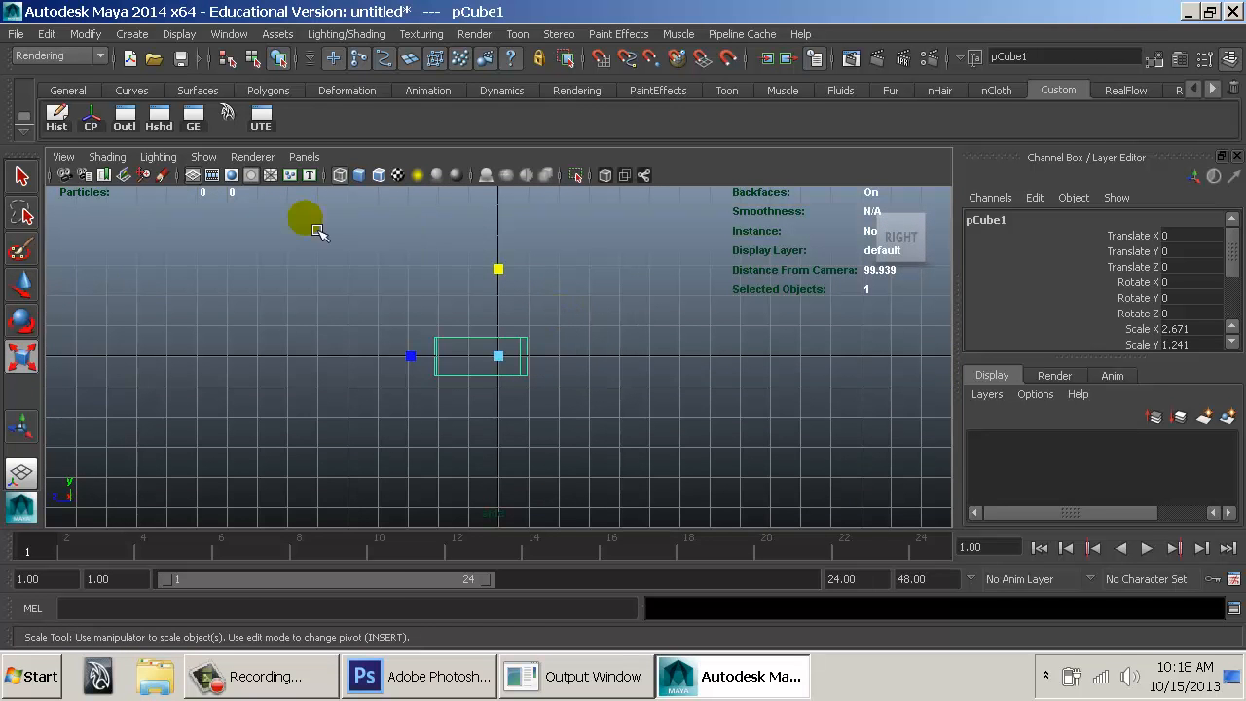
click(304, 157)
mouse_move(405, 211)
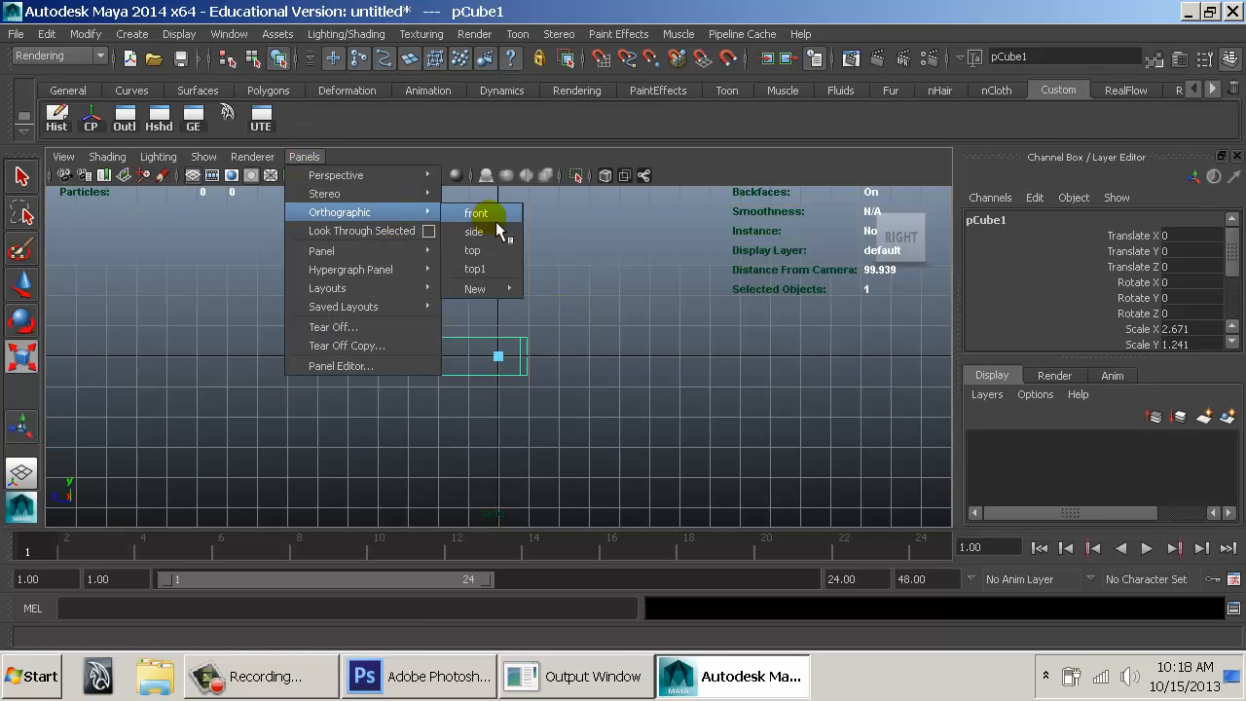
mouse_move(482, 289)
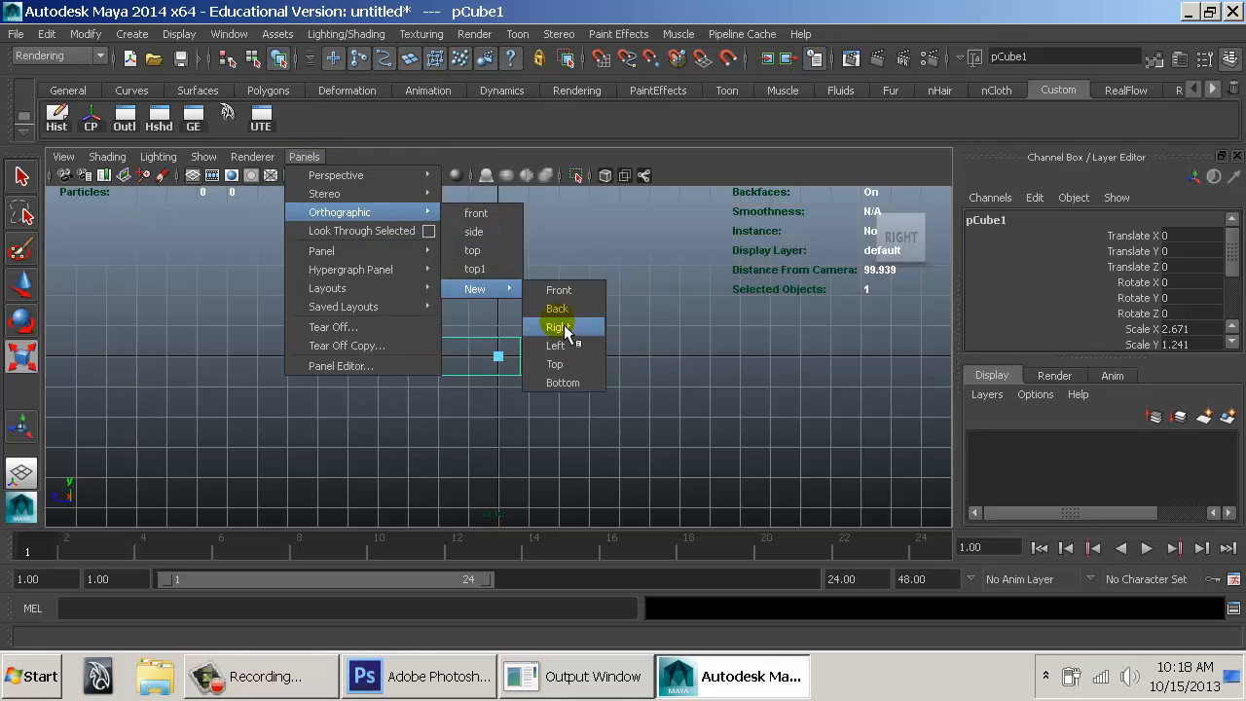
click(558, 327)
Import HandsSide.jpg as an image plane for the right1 camera.
click(63, 157)
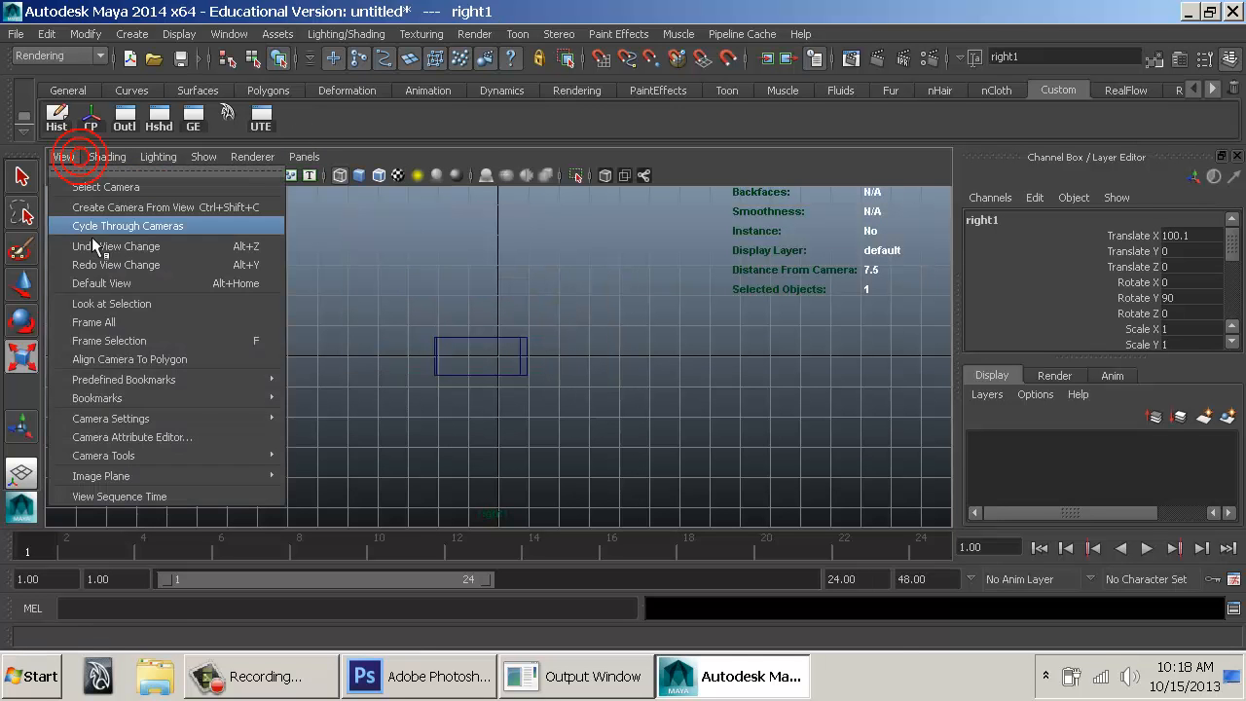
mouse_move(270, 477)
click(331, 490)
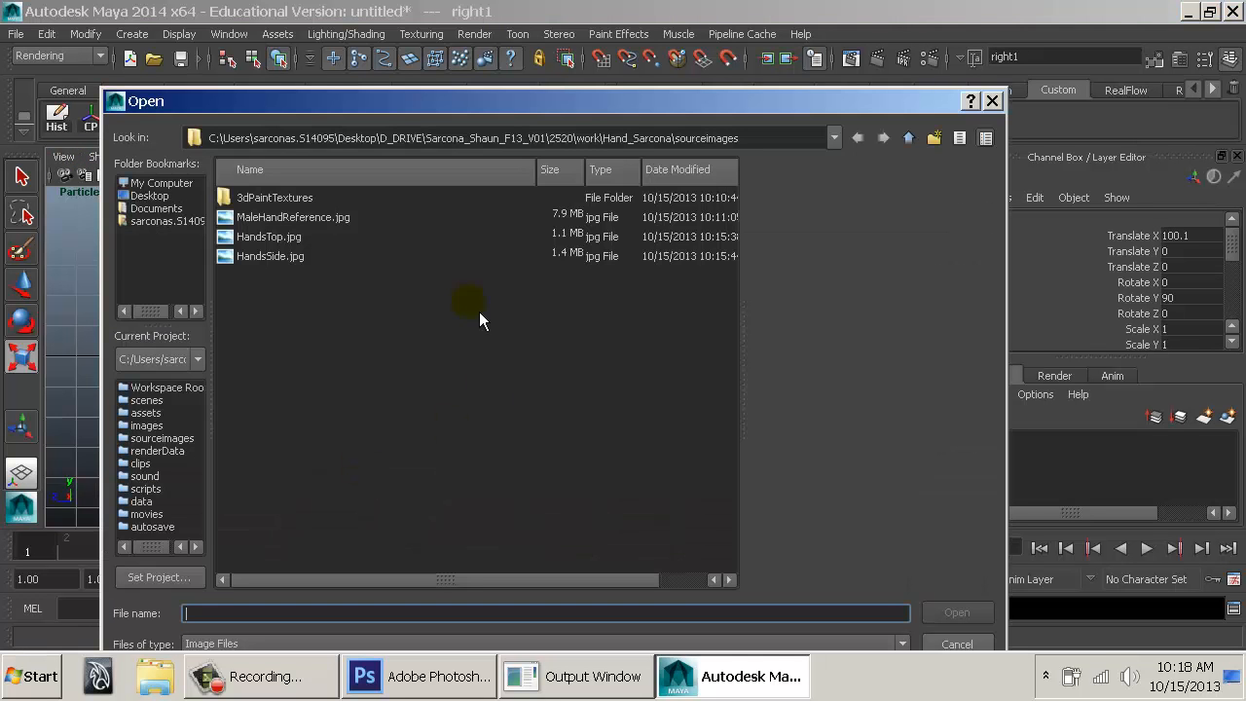
double_click(287, 259)
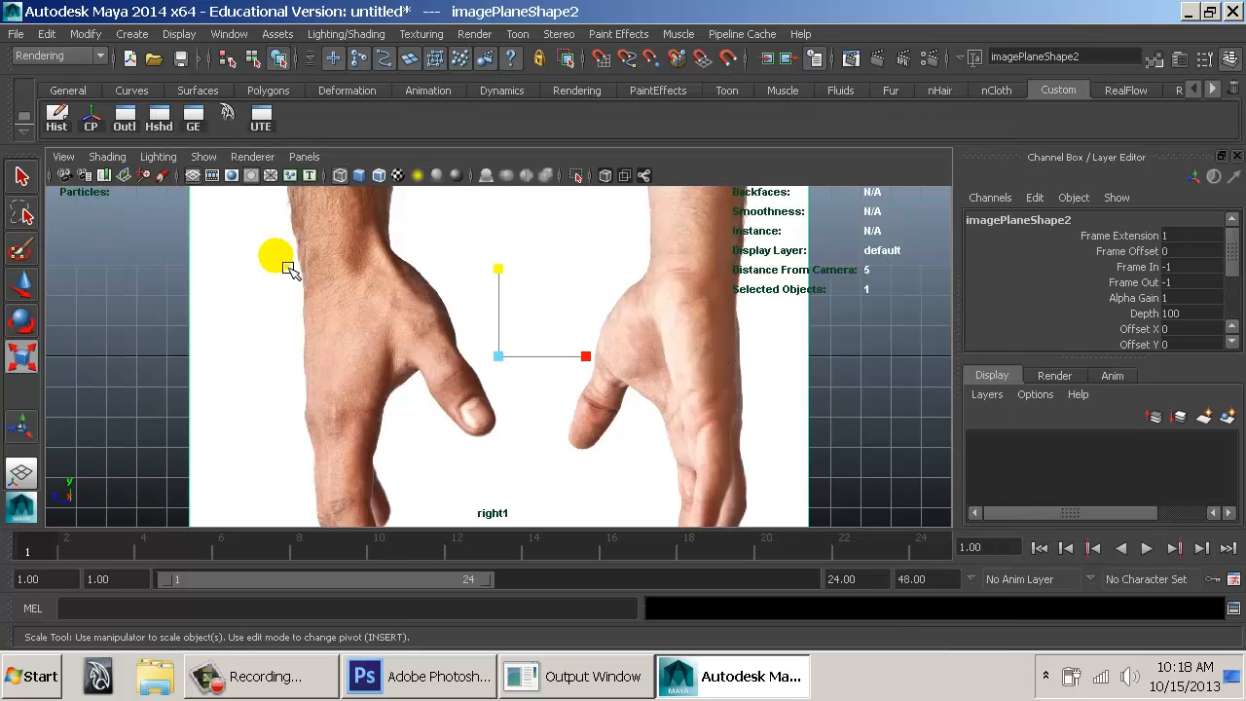
In the perspective view, rotate the HandsSide image plane a quarter turn so its hands lie horizontally with the fingers pointing away from the wrist end.
key(space)
drag(644, 372, 515, 331)
scroll(663, 364, down, 5)
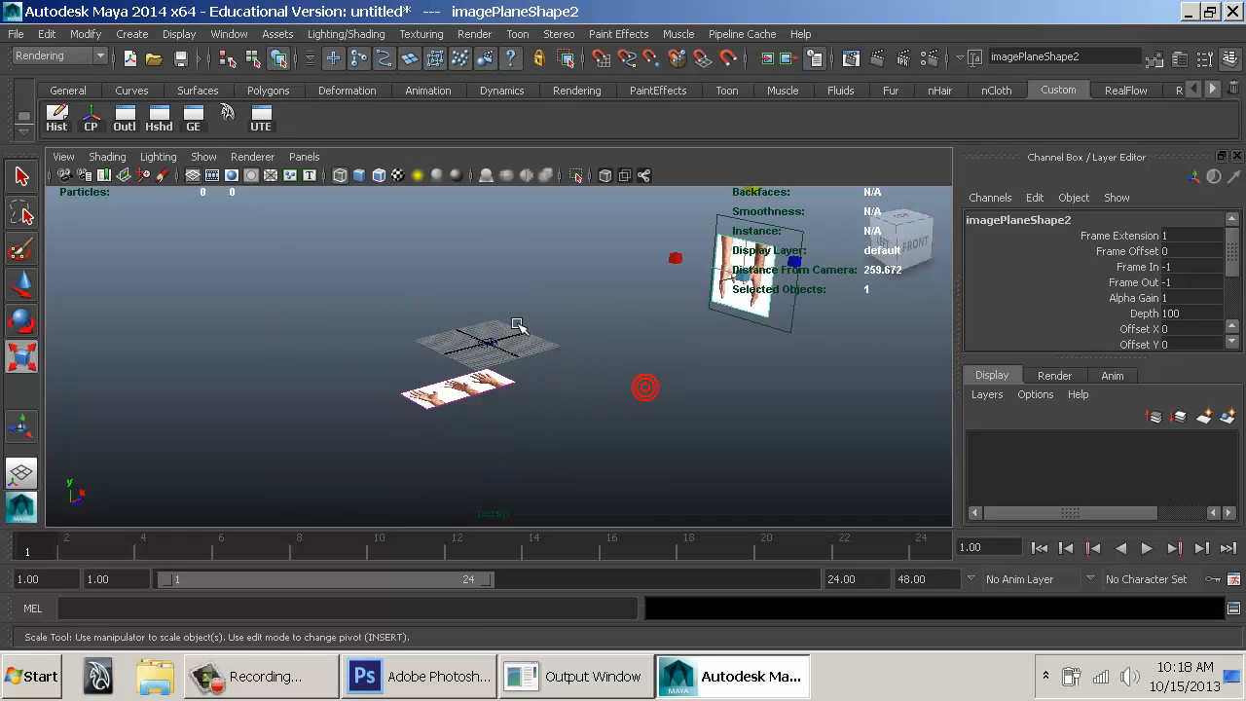
alt+middle_drag(515, 331, 521, 370)
key(w)
alt+drag(798, 334, 370, 243)
key(space)
key(space)
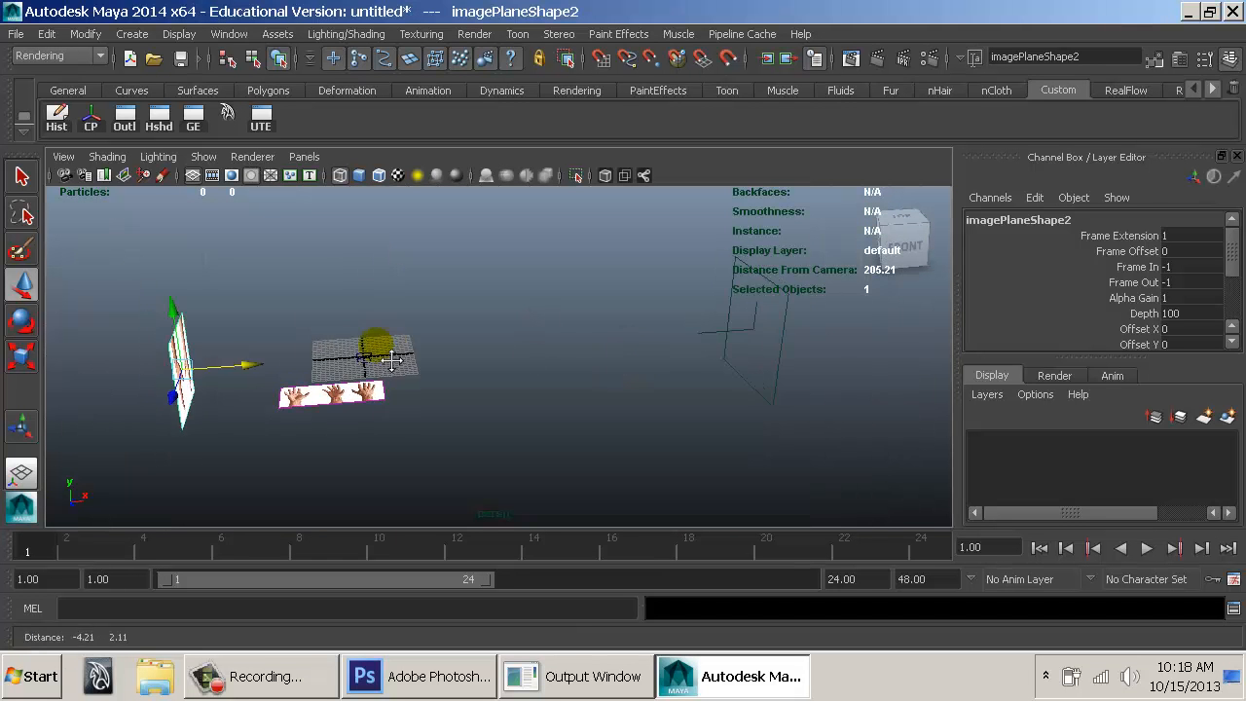
alt+middle_drag(392, 360, 520, 390)
alt+right_drag(520, 391, 590, 400)
alt+drag(590, 400, 502, 336)
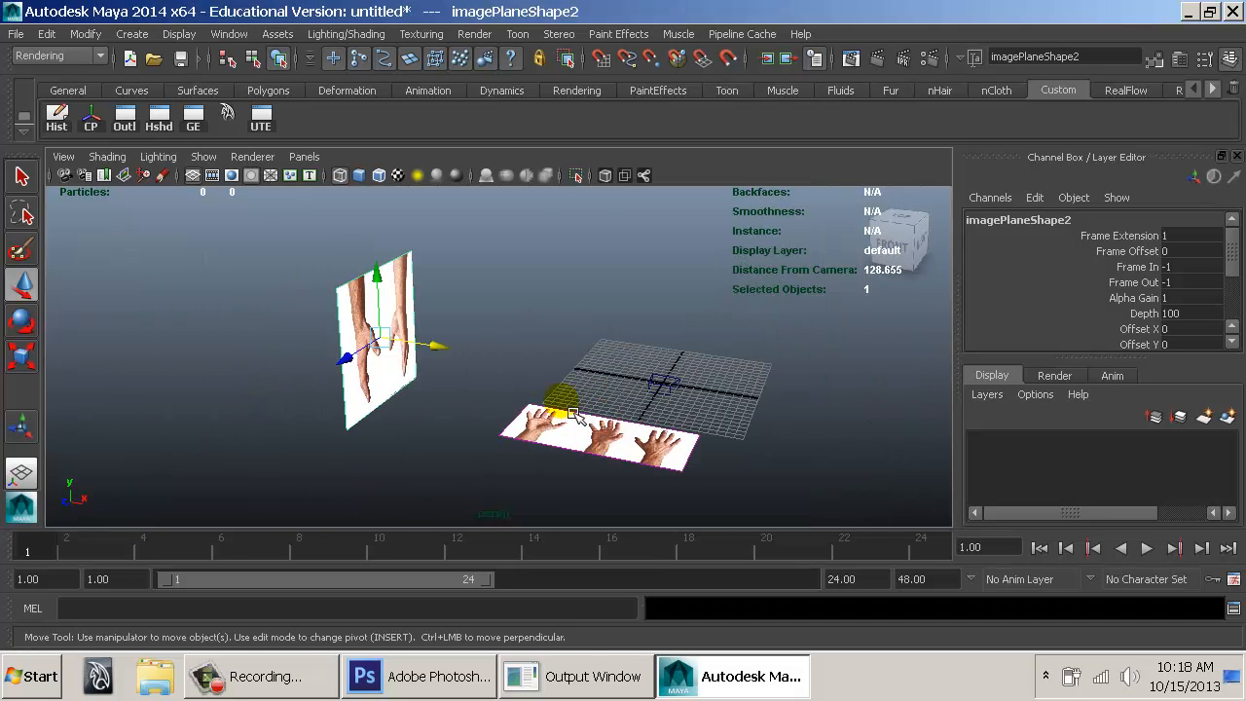
key(e)
drag(370, 295, 404, 319)
alt+drag(647, 372, 502, 368)
In the side view, scale the HandsSide image plane down and move it so the thumb-down hand lines up with the cube.
key(space)
click(590, 368)
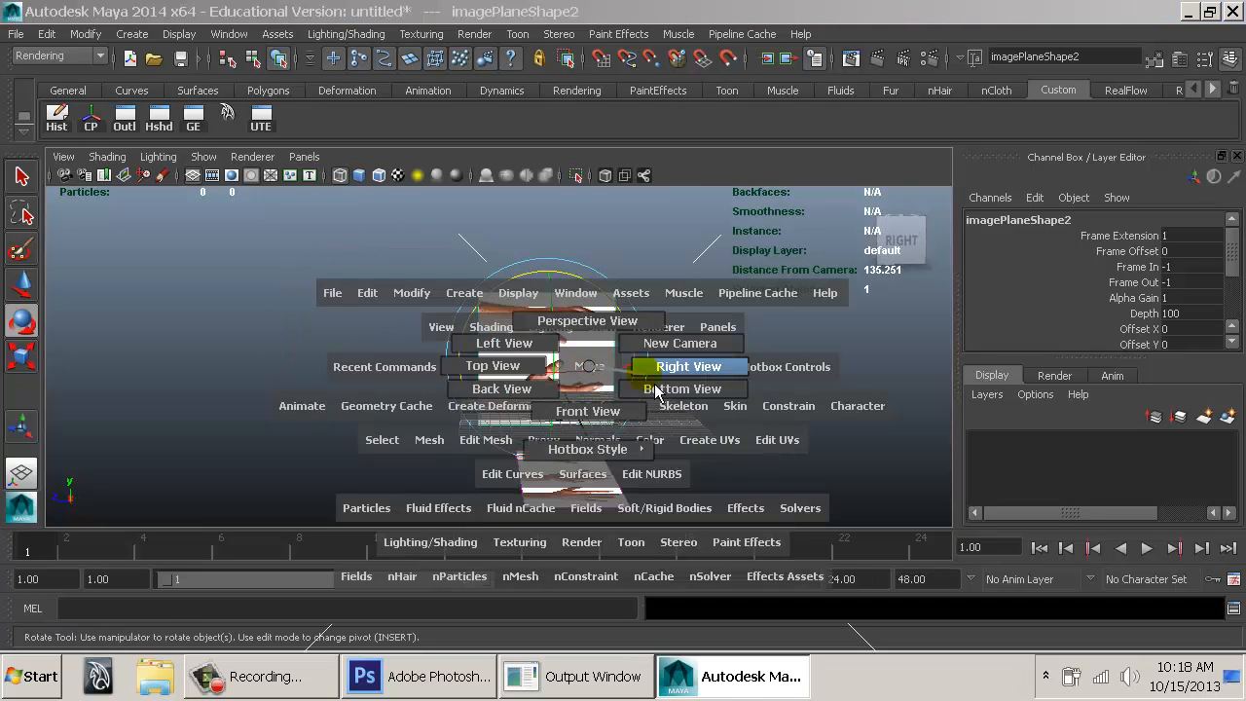
drag(657, 391, 659, 387)
alt+middle_drag(643, 399, 646, 435)
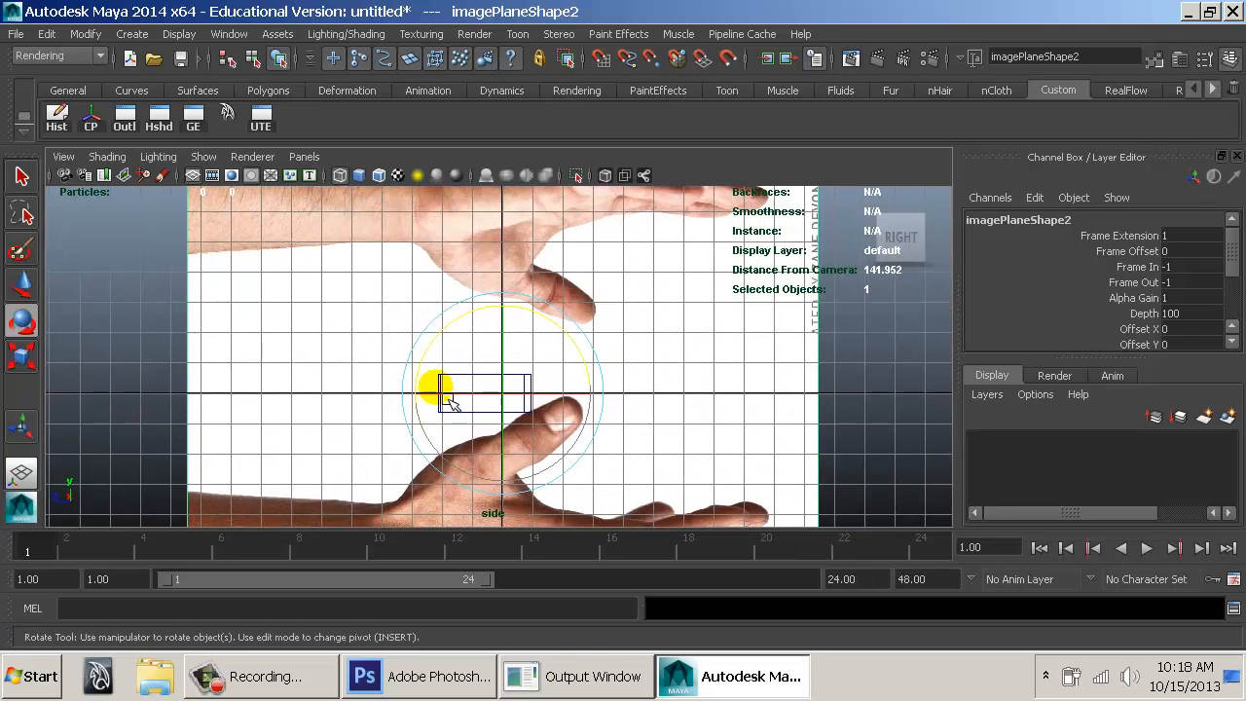
key(q)
click(440, 376)
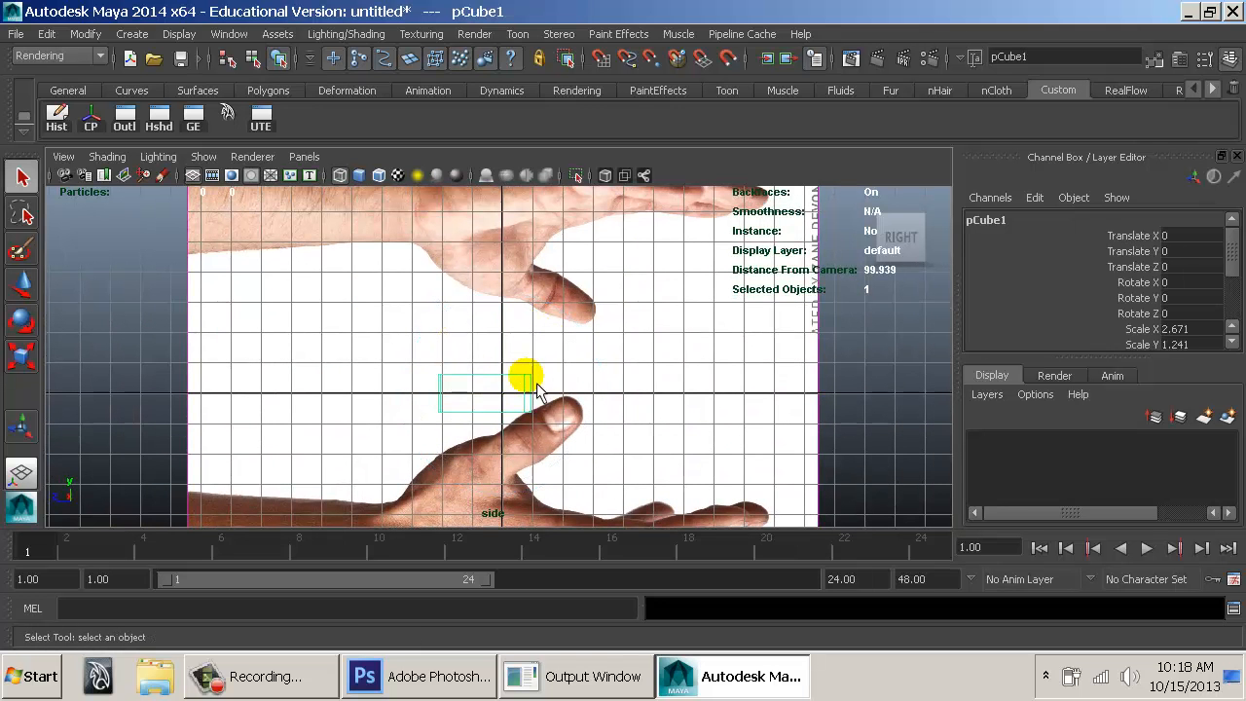
drag(811, 358, 828, 361)
key(r)
middle_drag(787, 376, 532, 436)
key(w)
key(r)
key(w)
key(r)
key(w)
alt+right_drag(532, 436, 571, 445)
In the side view, select the cube's knuckle-end vertices and move them up to meet the back of the hand.
click(584, 300)
right_click(584, 299)
right_drag(589, 307, 523, 244)
drag(605, 354, 610, 401)
drag(581, 286, 582, 283)
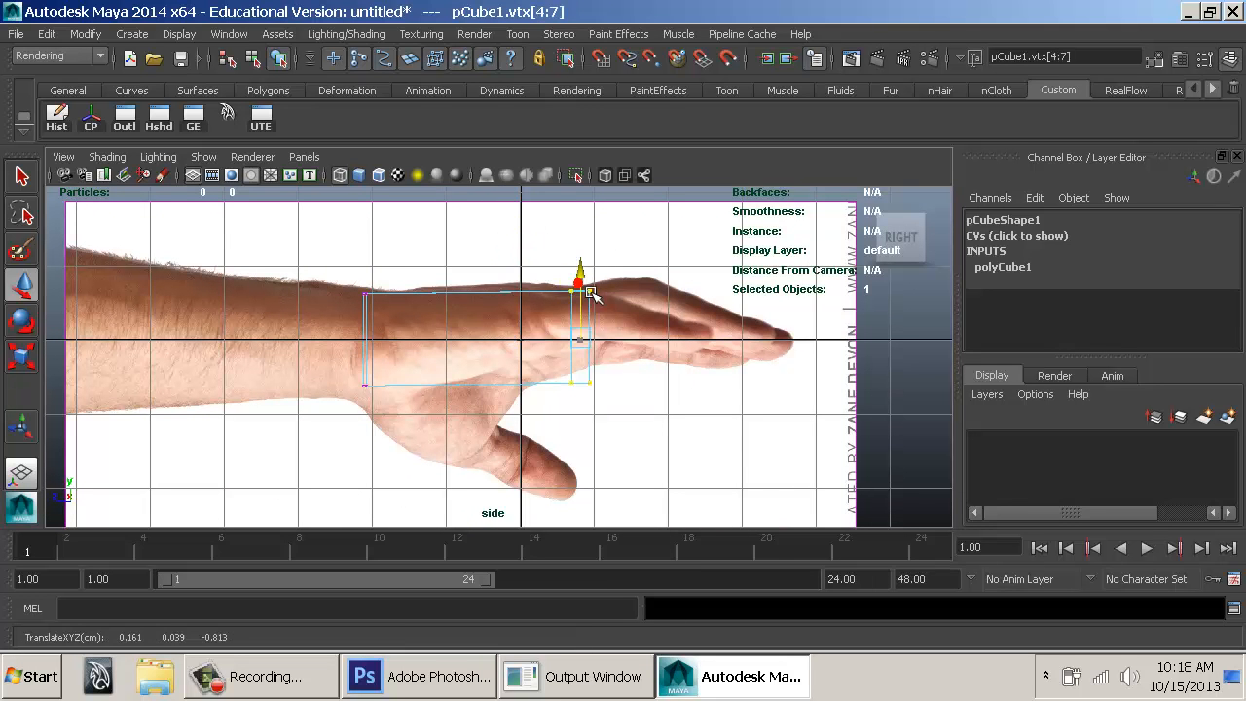
Move the cube's lower wrist vertices down to the wrist outline and its lower knuckle vertices up and back to the palm outline.
drag(318, 255, 382, 387)
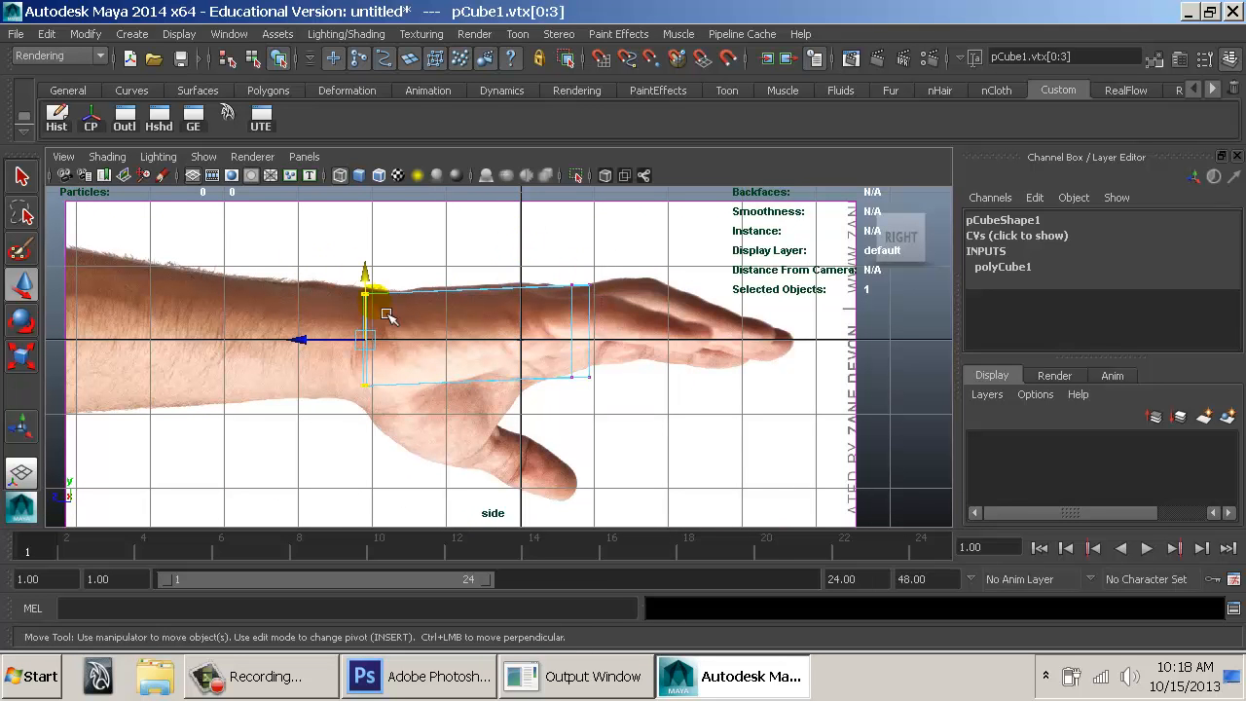
drag(314, 419, 364, 338)
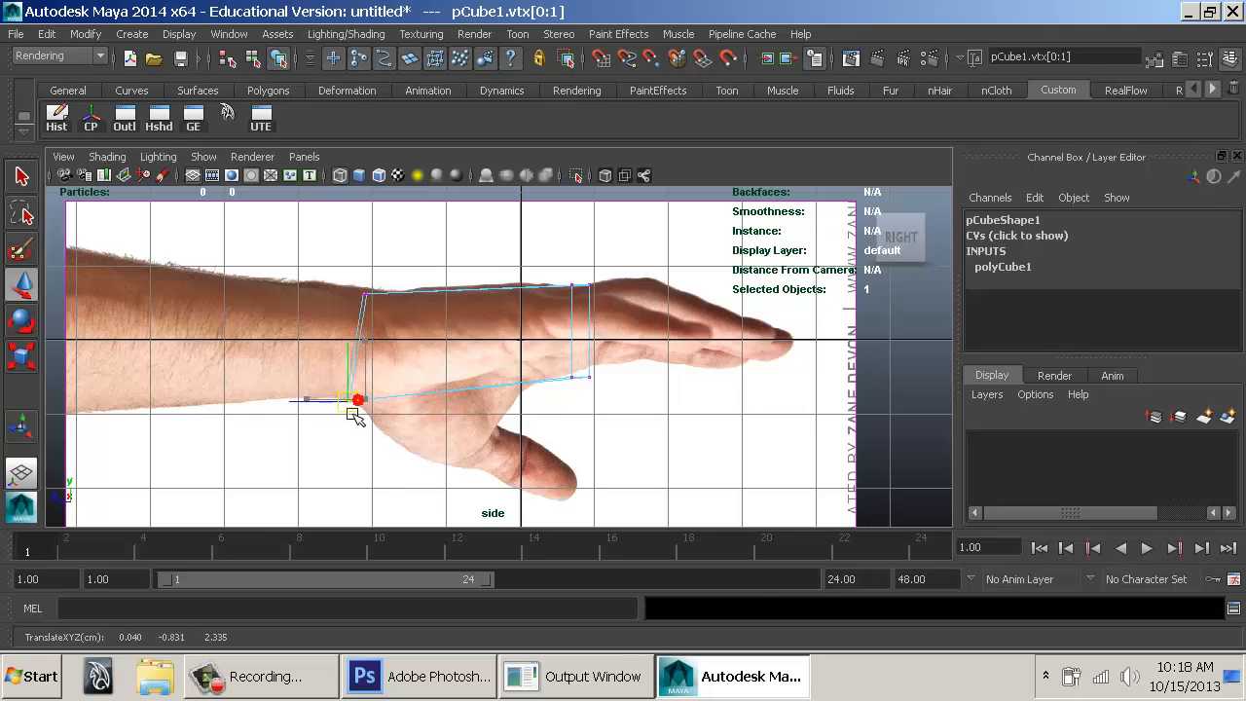
mouse_move(353, 415)
mouse_down()
mouse_move(251, 412)
mouse_move(361, 413)
mouse_up()
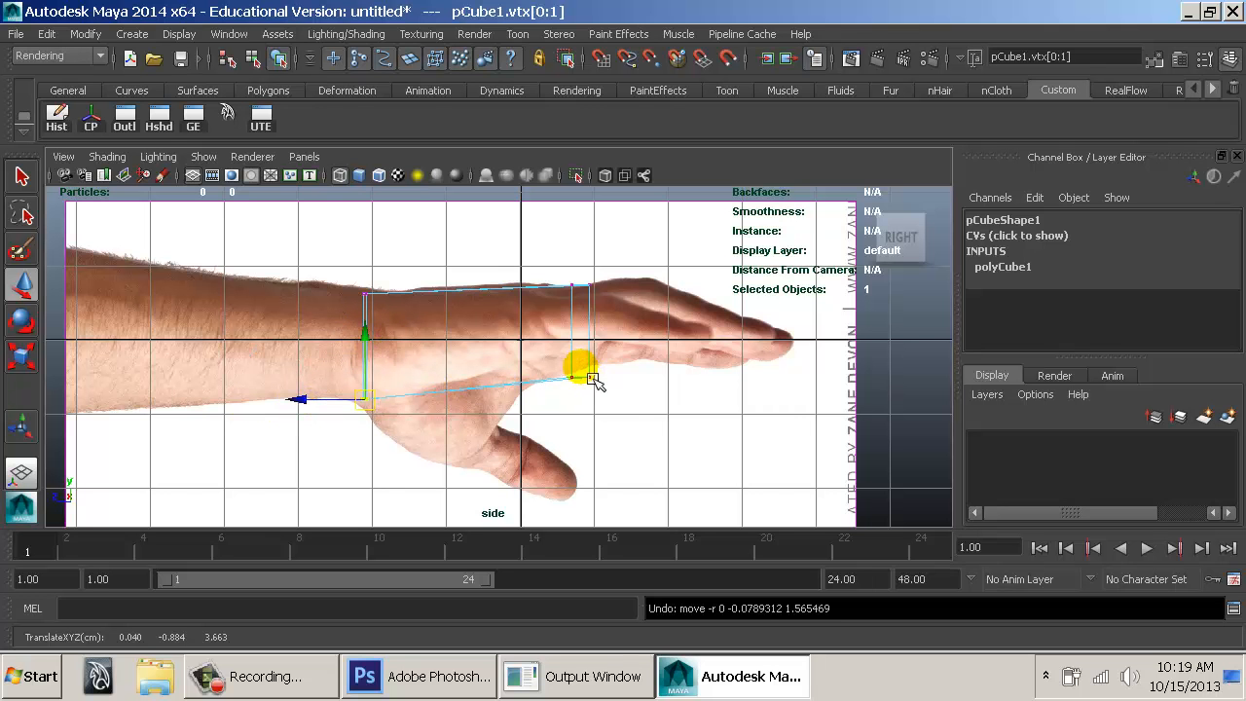
drag(560, 364, 583, 380)
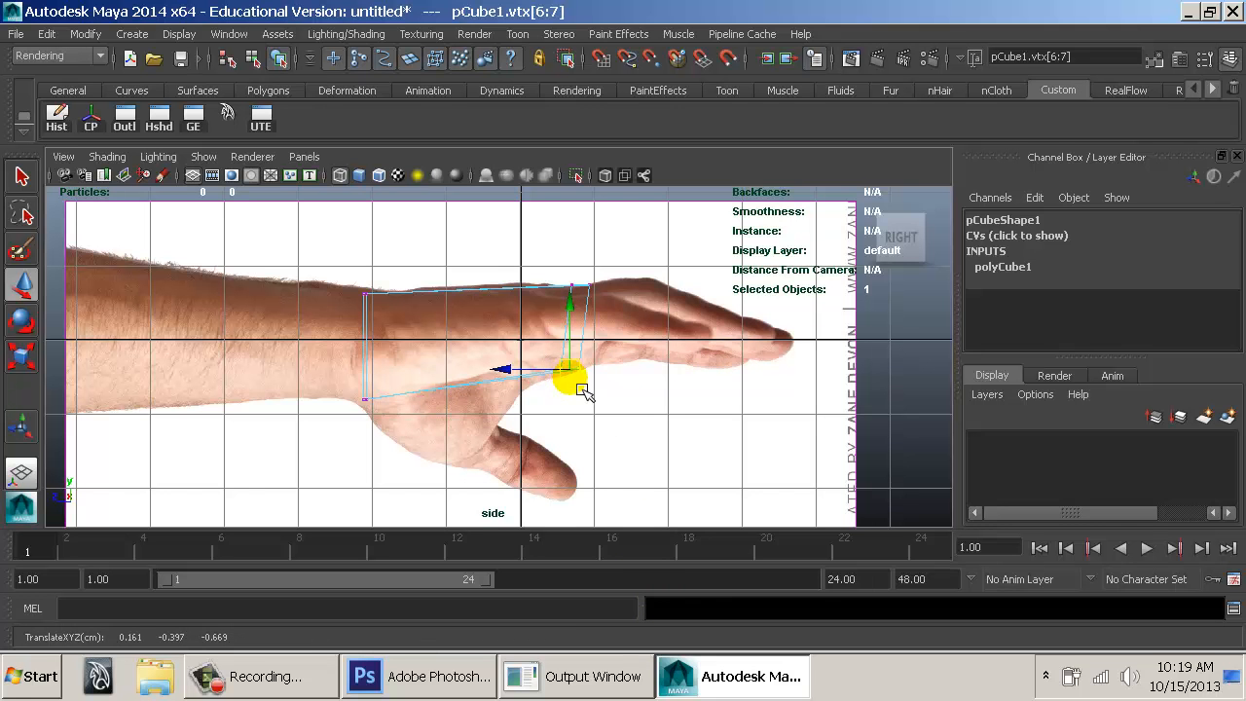
Return the cube to object mode in the shaded perspective view and start the Insert Edge Loop Tool.
alt+middle_drag(634, 496, 591, 388)
key(space)
mouse_move(591, 388)
mouse_down()
mouse_move(544, 380)
mouse_move(544, 341)
mouse_up()
key(space)
key(5)
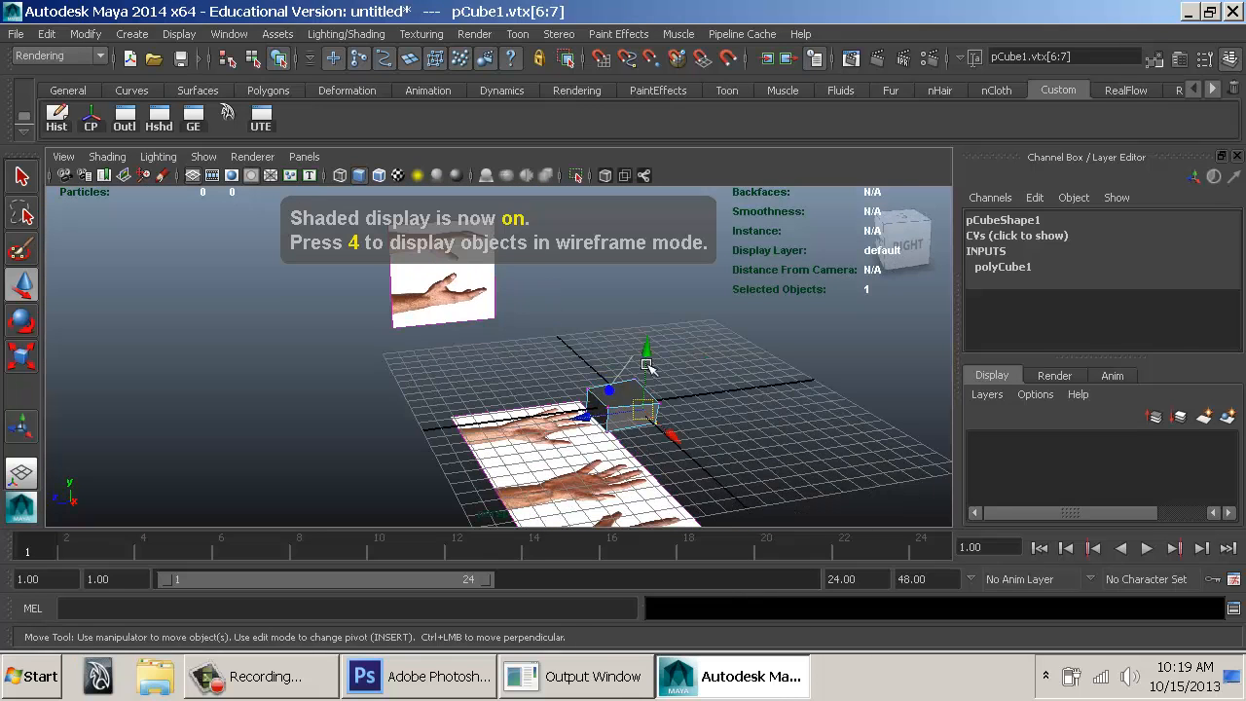
key(F8)
key(f)
alt+drag(564, 390, 425, 383)
key(space)
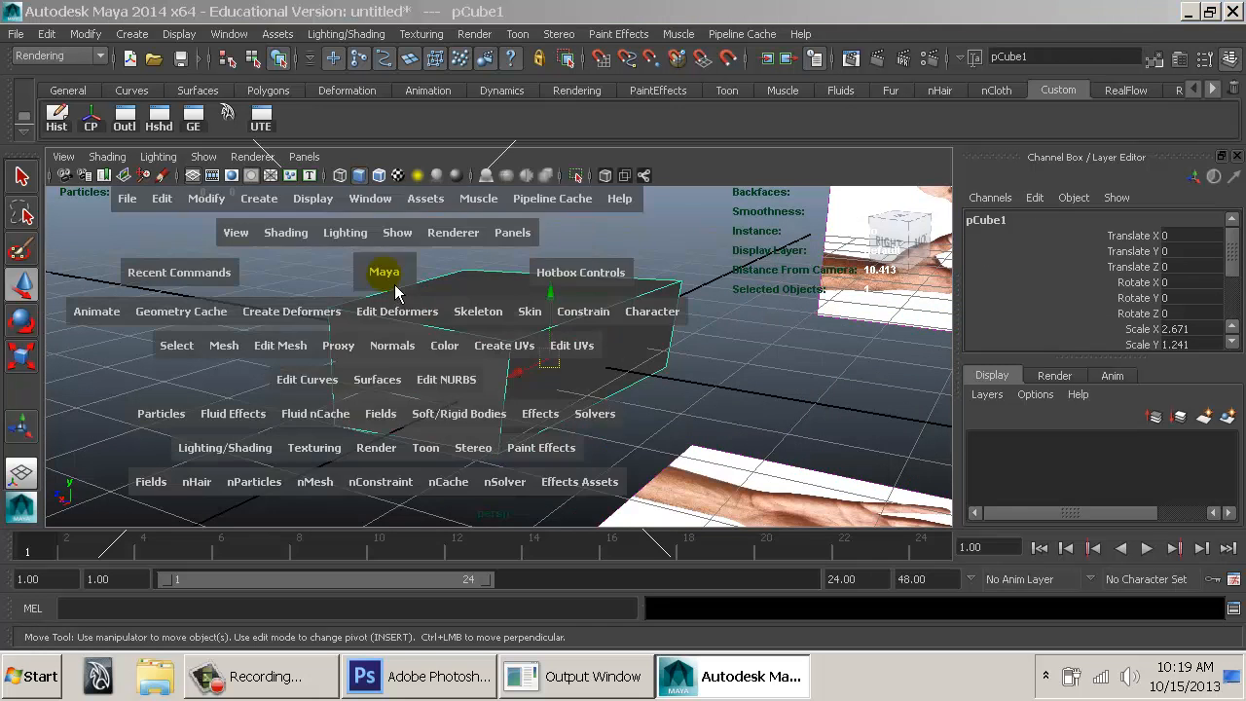
drag(314, 359, 497, 355)
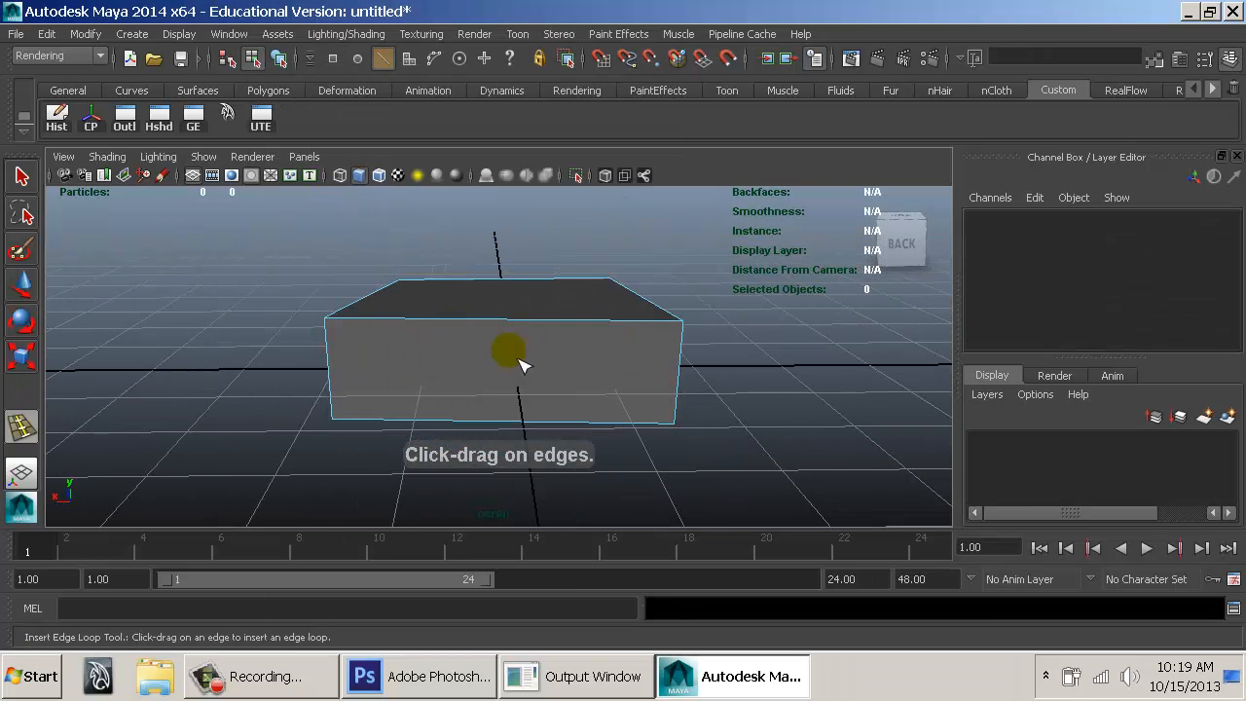
In the top view, insert 3 equally spaced edge loops running along the palm from knuckles to wrist, using the multiple edge loops setting.
alt+right_drag(701, 418, 464, 364)
alt+drag(465, 365, 699, 415)
key(space)
click(681, 413)
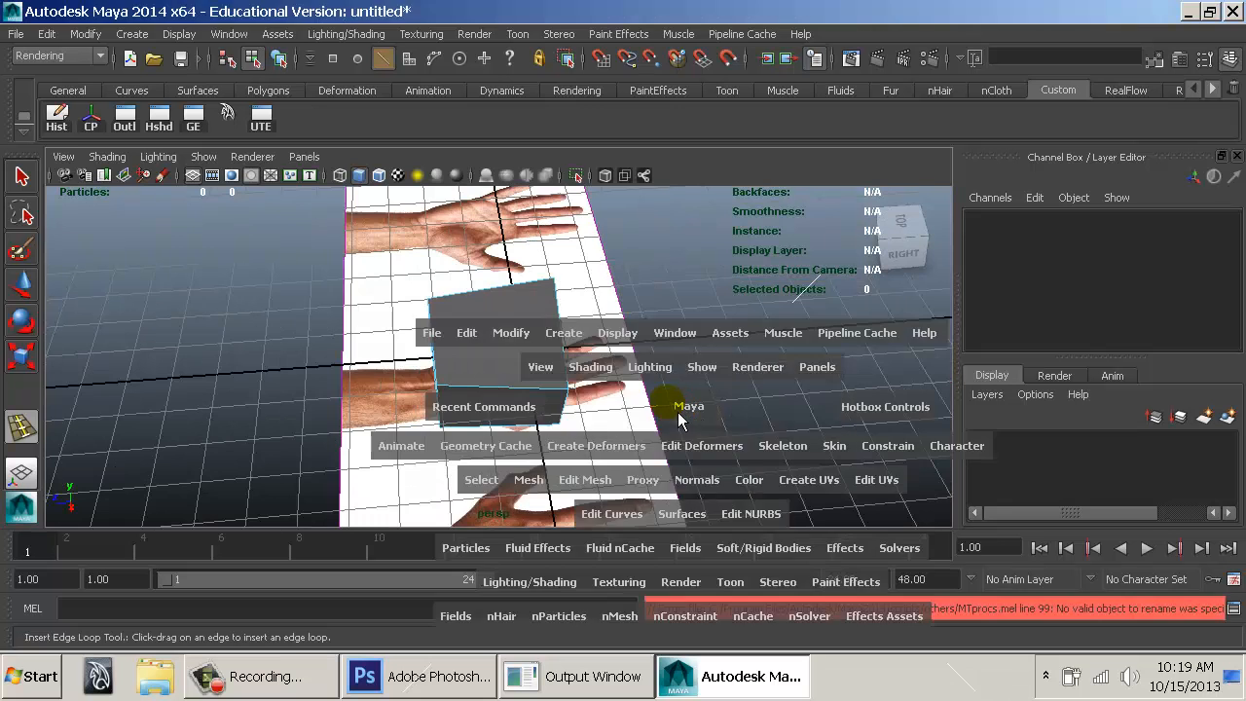
key(space)
drag(575, 341, 529, 380)
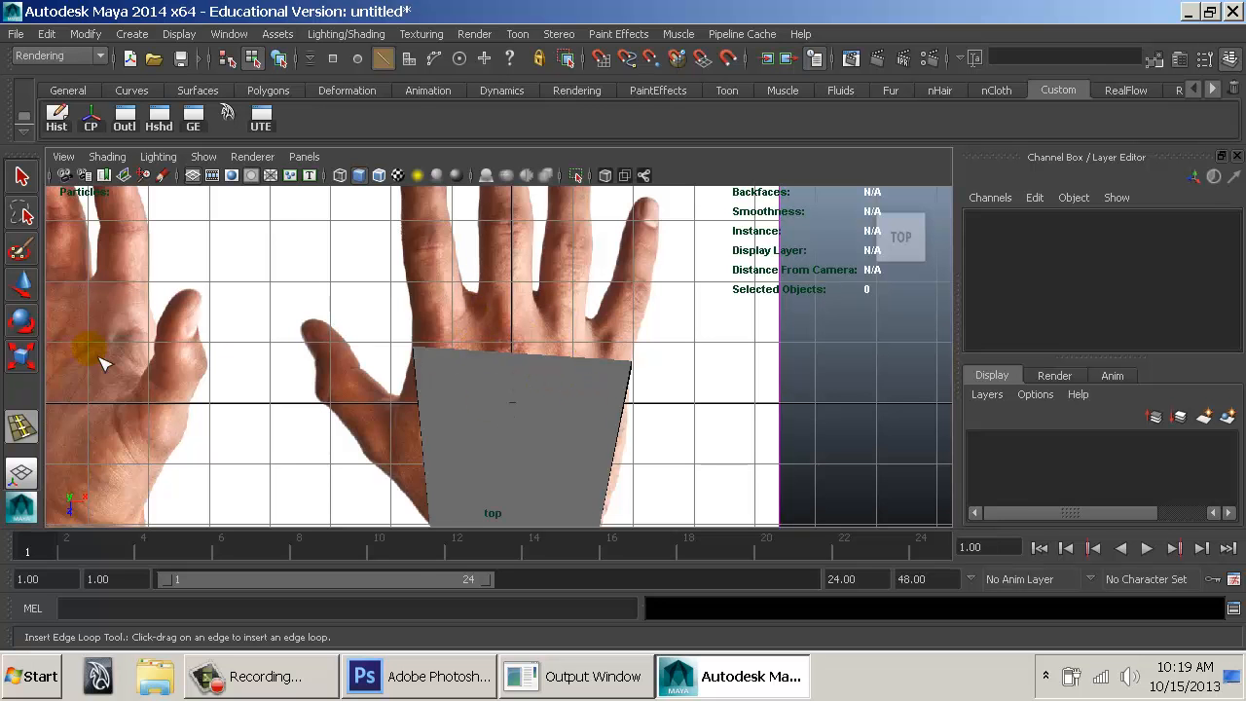
double_click(40, 435)
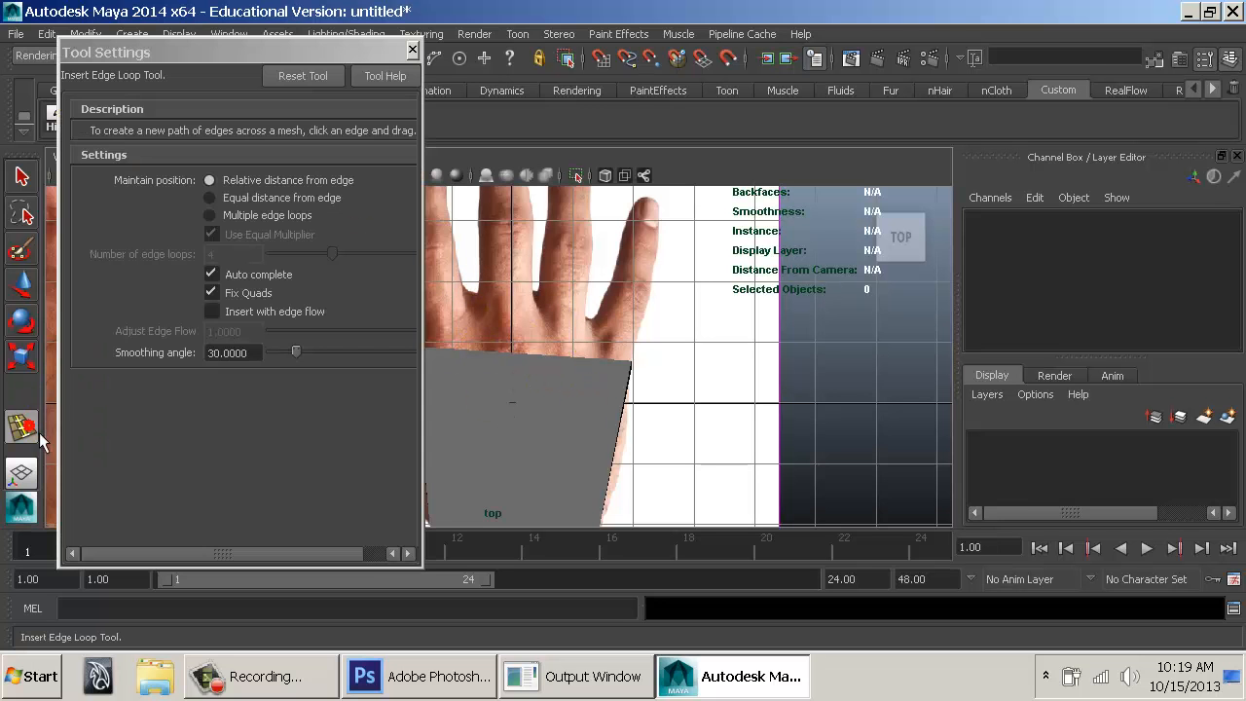
click(248, 220)
double_click(247, 255)
text(3)
alt+middle_drag(574, 369, 649, 348)
drag(628, 343, 565, 366)
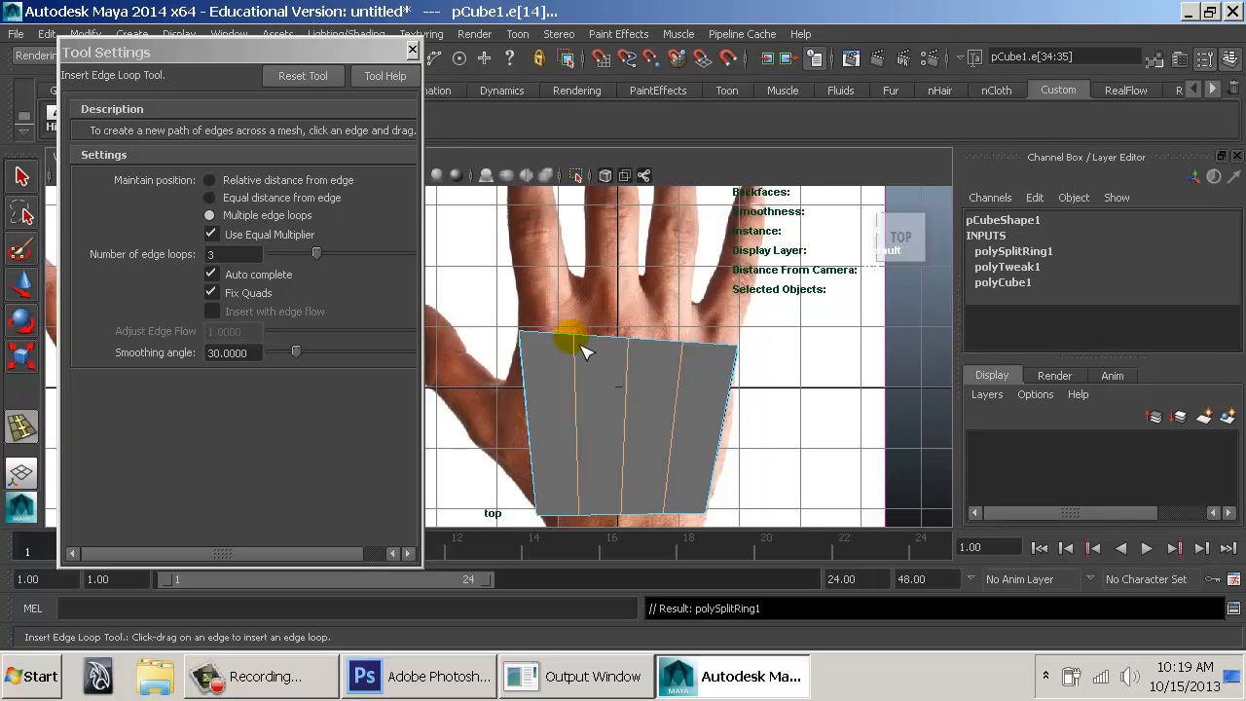
Bevel the three selected edge loops and set the bevel offset to 0.2.
key(space)
drag(722, 369, 724, 336)
mouse_move(706, 370)
alt+mouse_down()
mouse_move(689, 392)
mouse_move(501, 311)
mouse_move(709, 348)
alt+mouse_up()
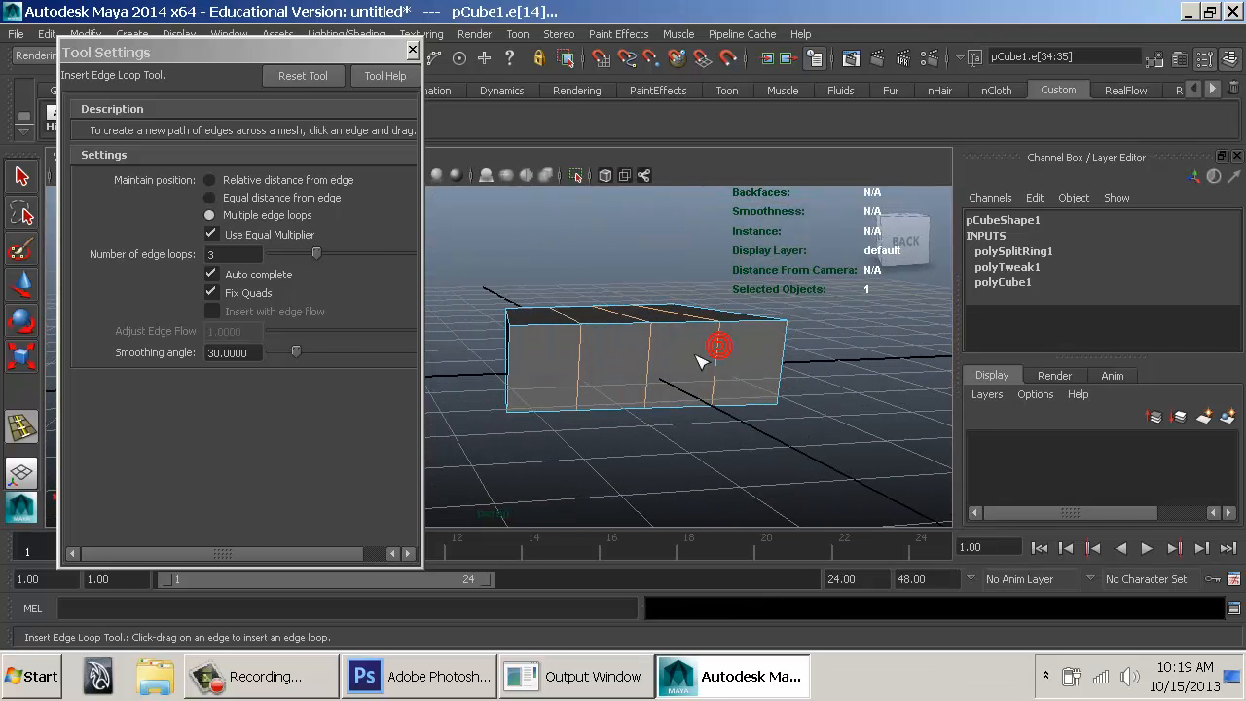
key(w)
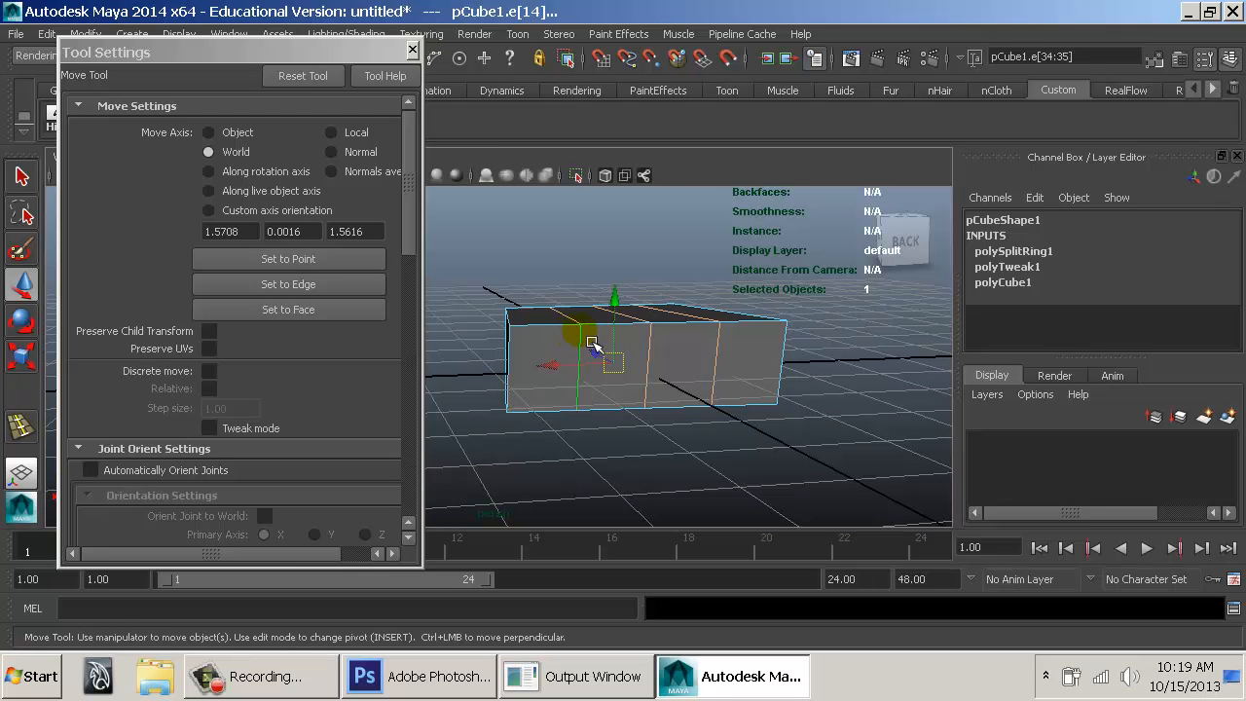
key(space)
click(490, 354)
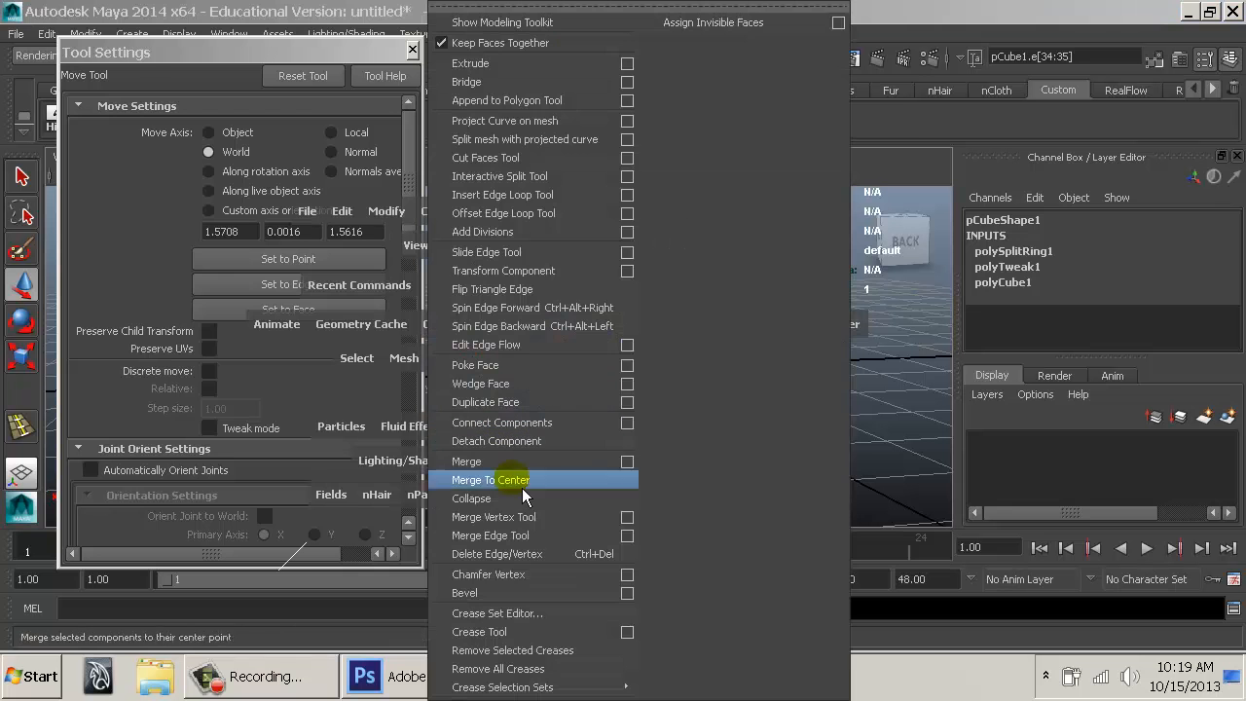
click(526, 593)
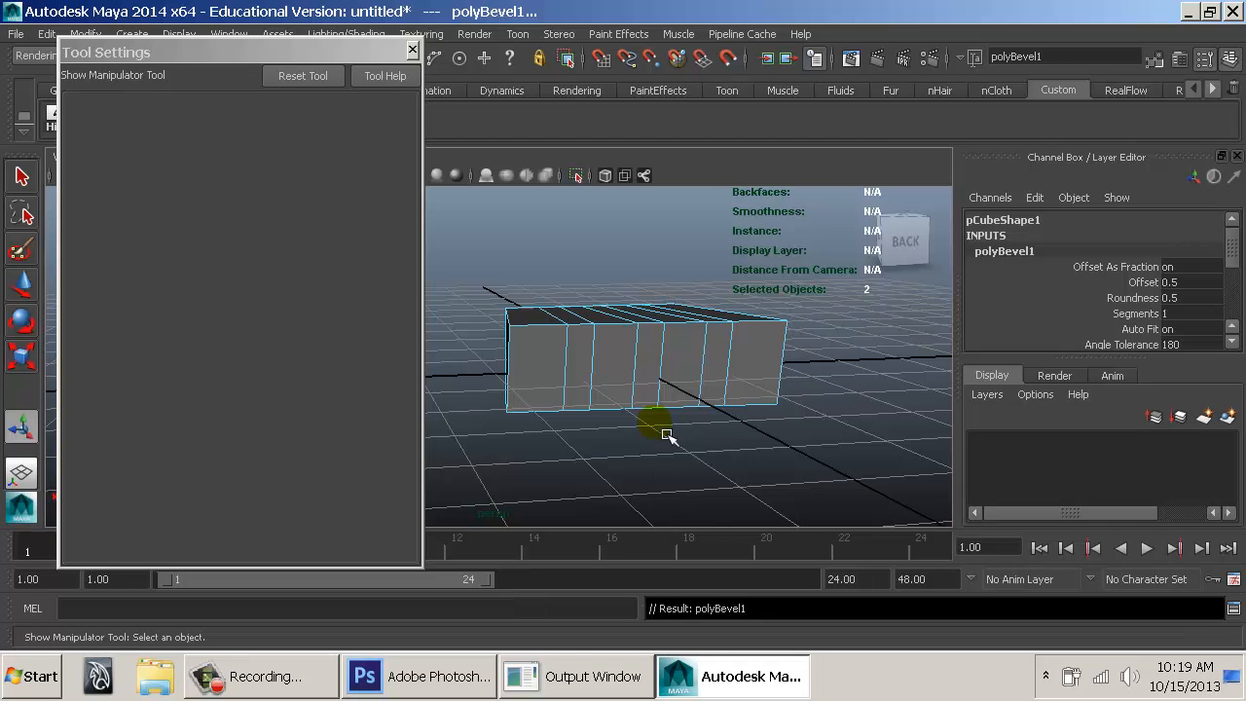
text(0.2)
key(Return)
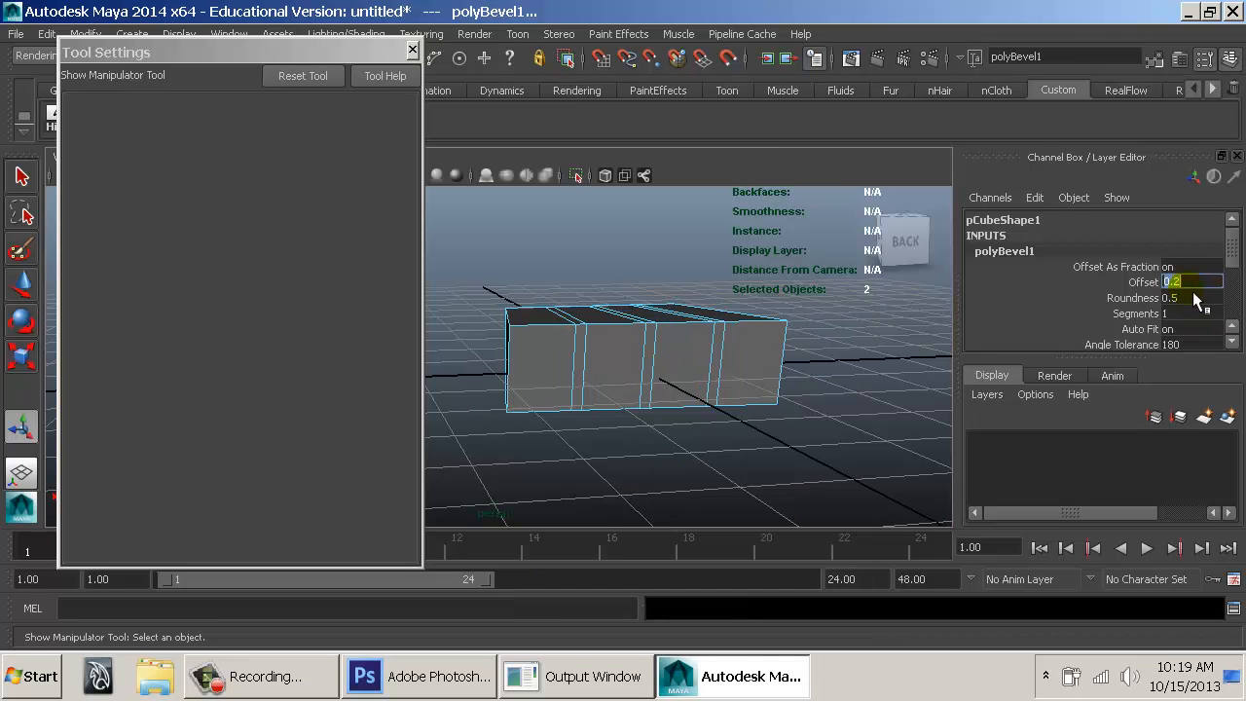
Switch the beveled cube to vertex mode and display it as wireframe over the hand in the side view.
right_drag(587, 337, 604, 259)
right_click(532, 358)
right_drag(542, 372, 594, 312)
alt+drag(576, 314, 616, 331)
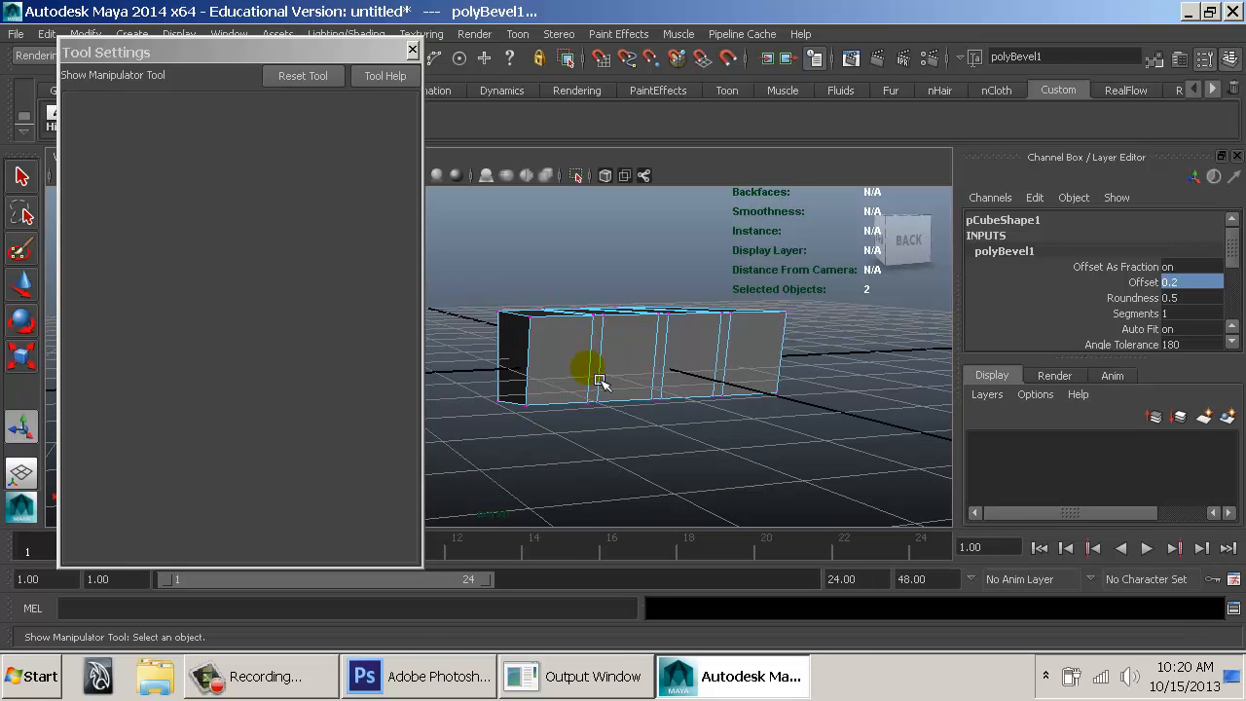
alt+drag(600, 380, 682, 361)
key(space)
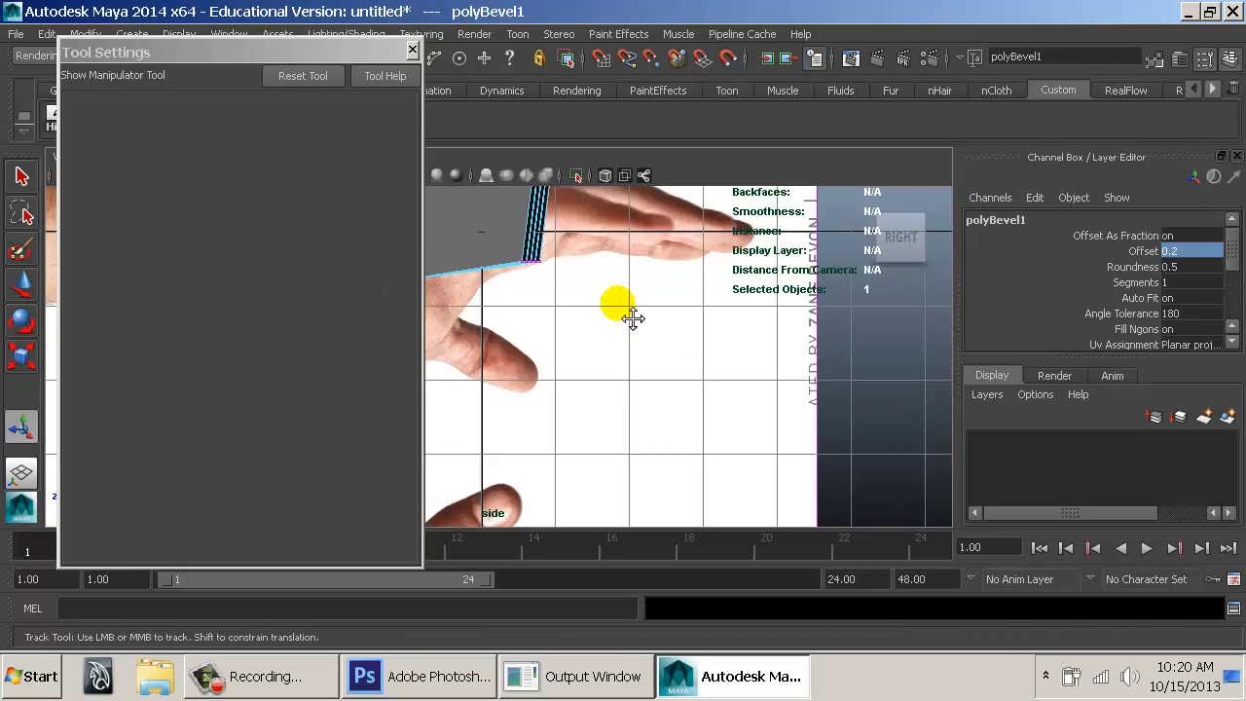
key(4)
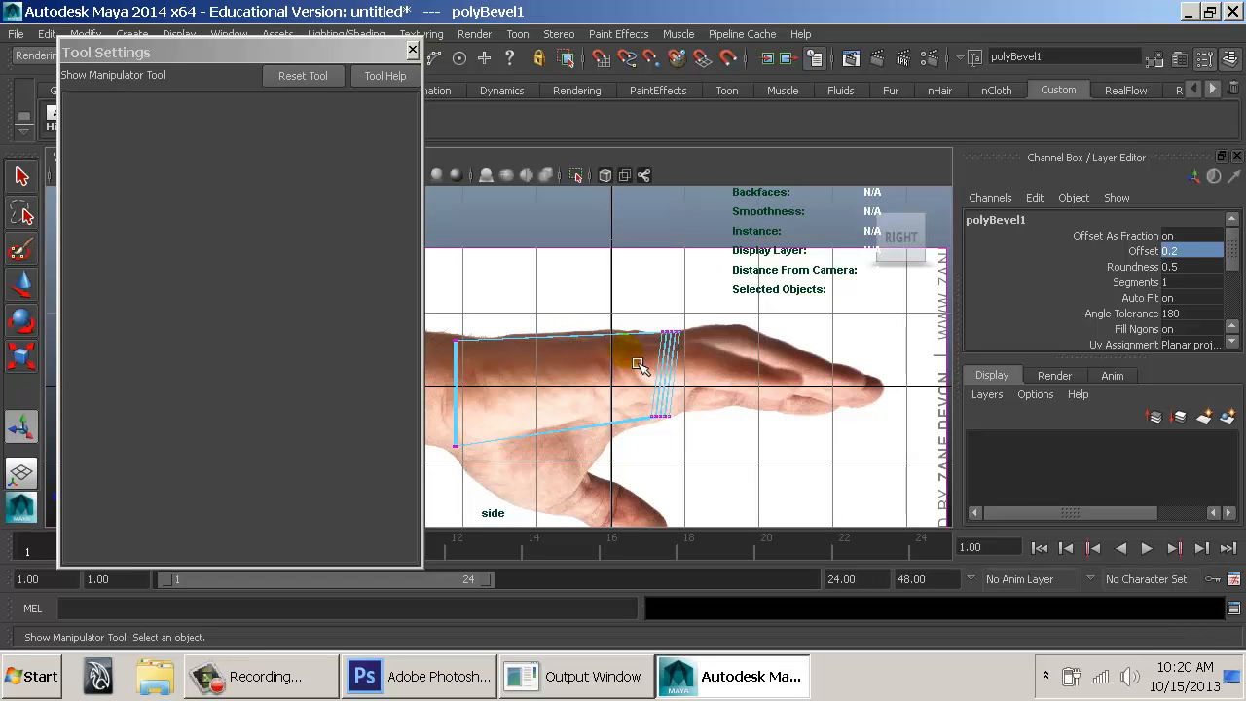
In the perspective view, raise the lower knuckle-end vertex pairs of all three beveled loops.
key(space)
drag(613, 394, 617, 434)
drag(645, 474, 646, 475)
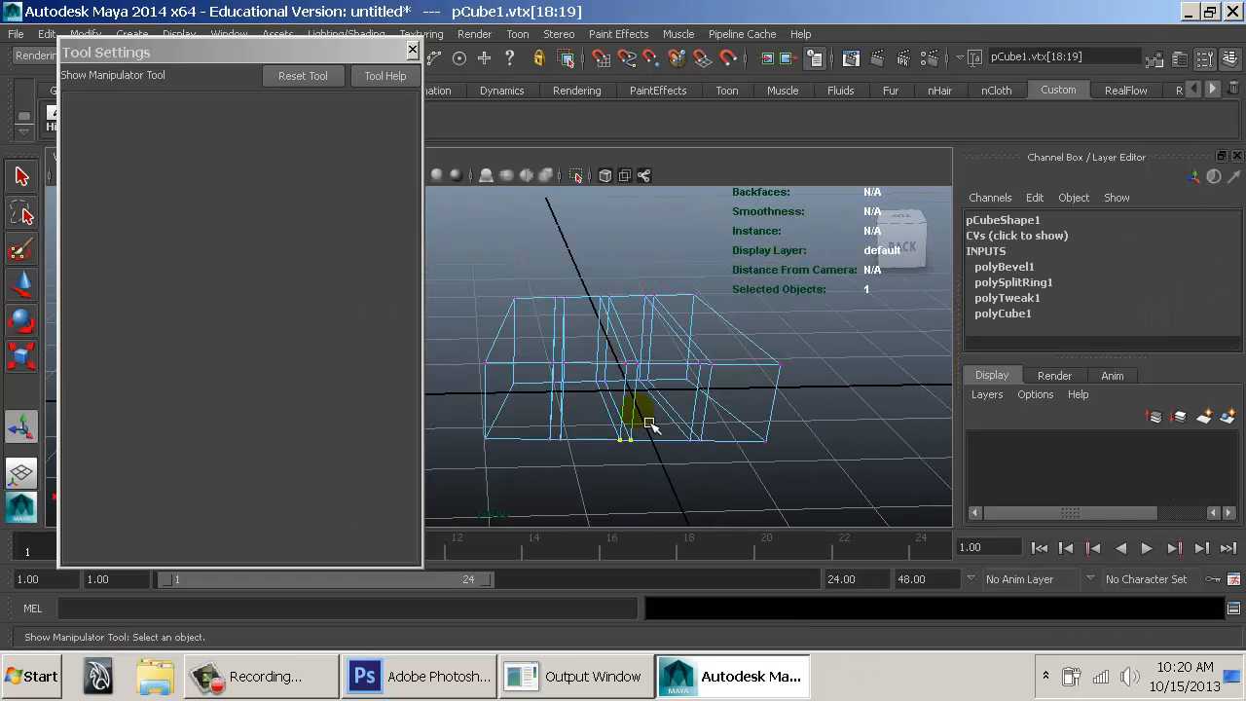
key(w)
drag(538, 417, 565, 381)
drag(667, 406, 691, 440)
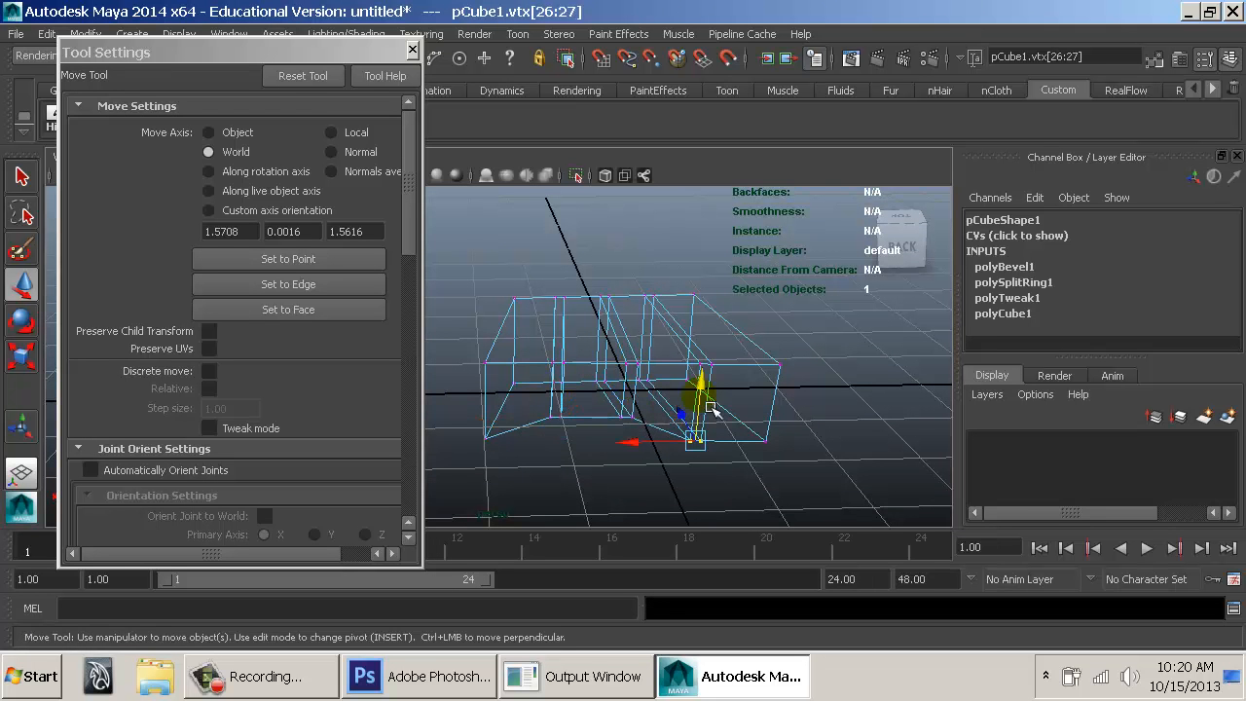
In shaded display, raise the two lower outer corners of the knuckle end and lower its two upper outer corners.
alt+drag(697, 390, 796, 392)
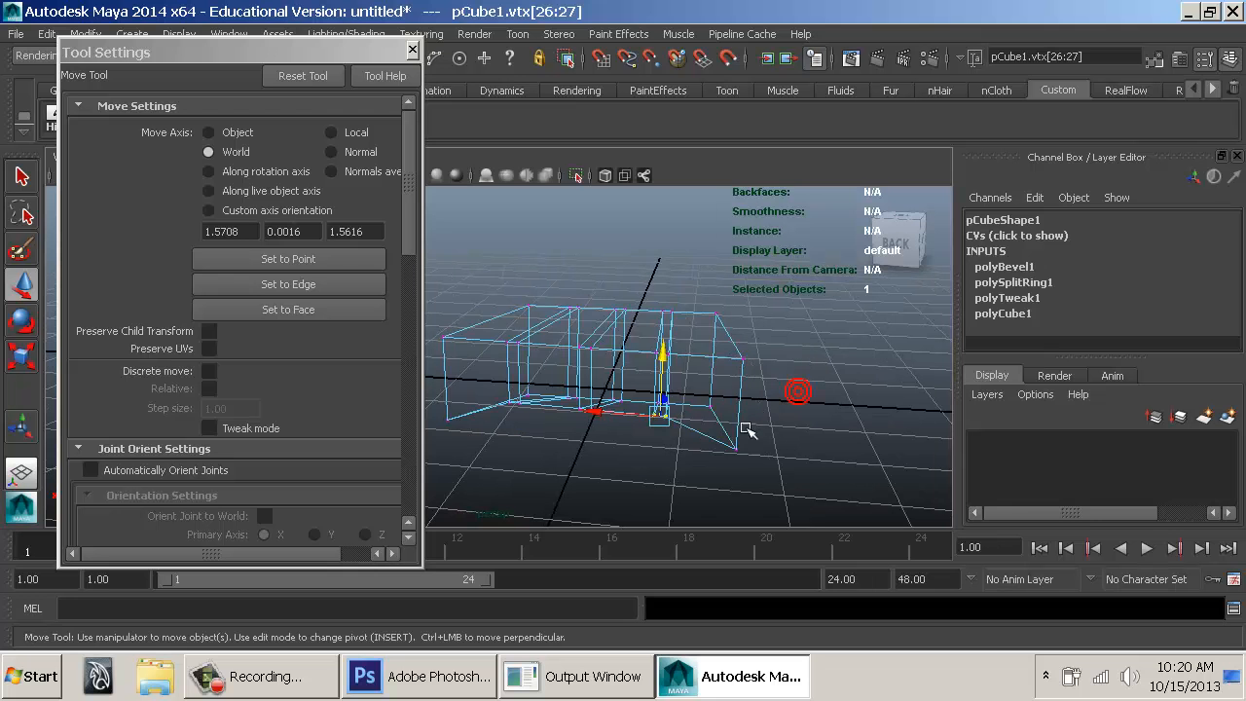
key(5)
drag(722, 423, 746, 456)
drag(742, 400, 754, 402)
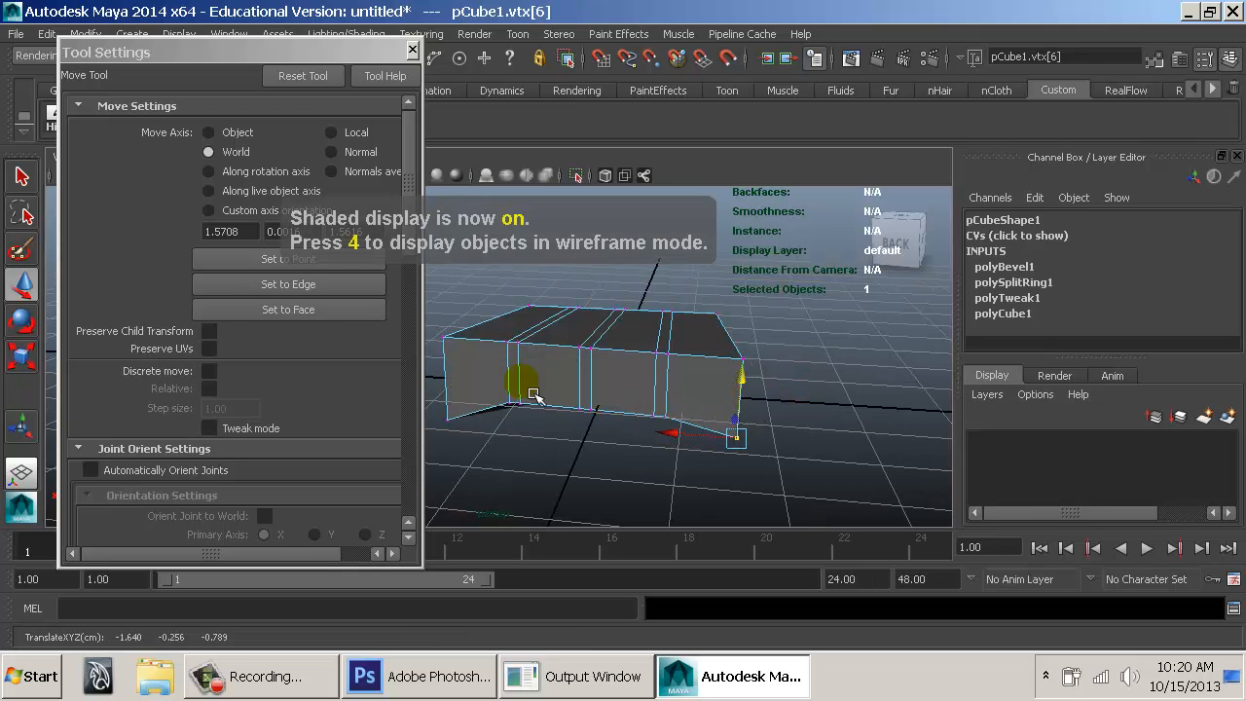
drag(456, 407, 441, 455)
alt+drag(507, 382, 575, 375)
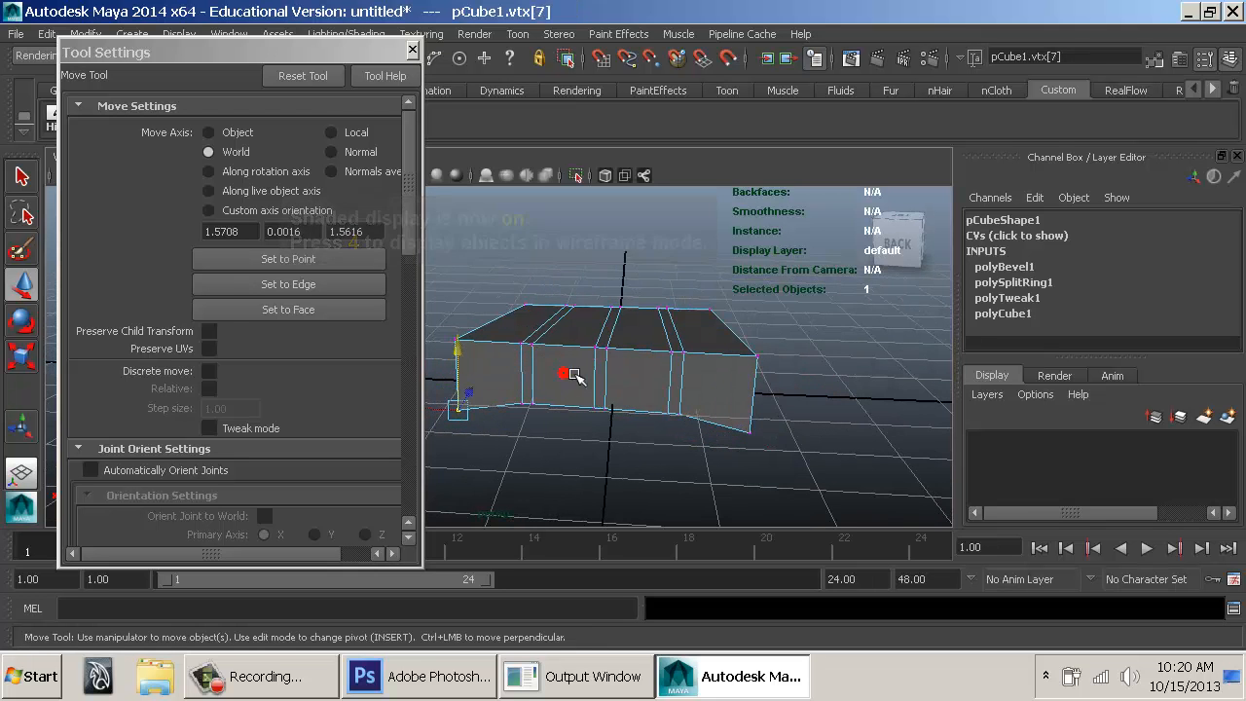
drag(465, 290, 462, 309)
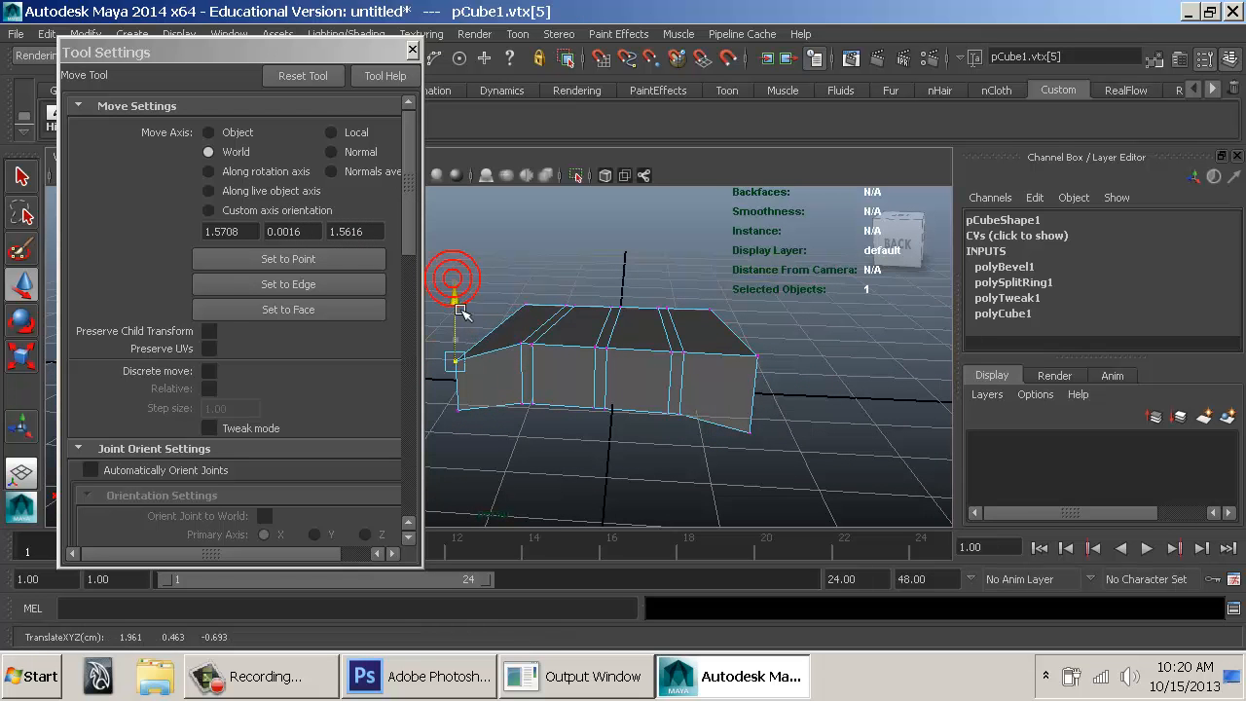
click(735, 353)
Raise the upper and lower vertex pairs of the middle loop at the knuckle end to arch the palm.
alt+drag(757, 348, 696, 314)
drag(595, 290, 630, 289)
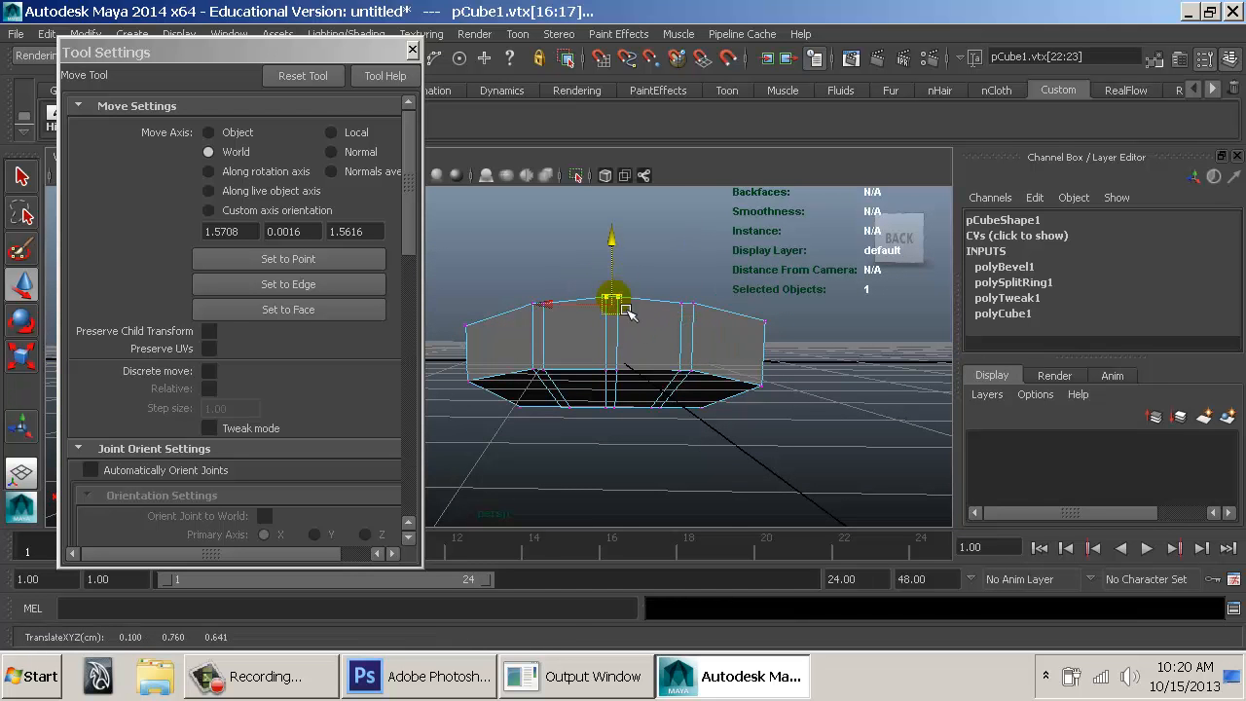
alt+drag(619, 389, 651, 458)
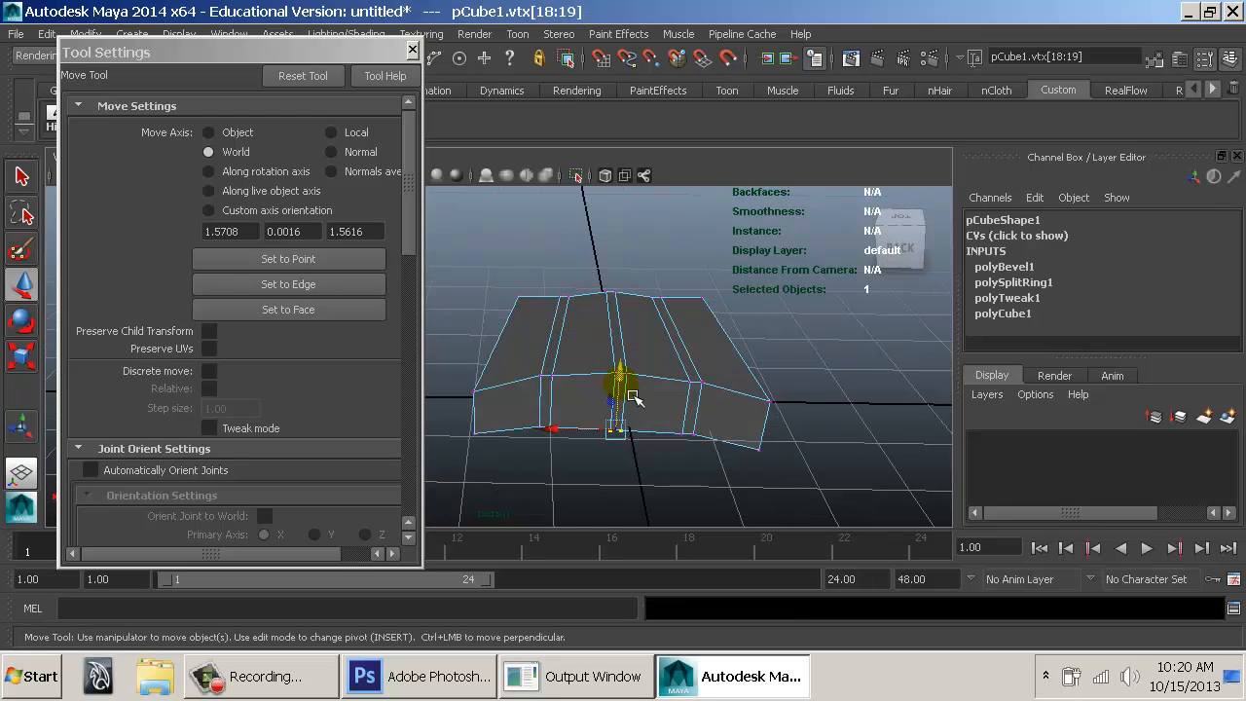
alt+drag(604, 406, 631, 399)
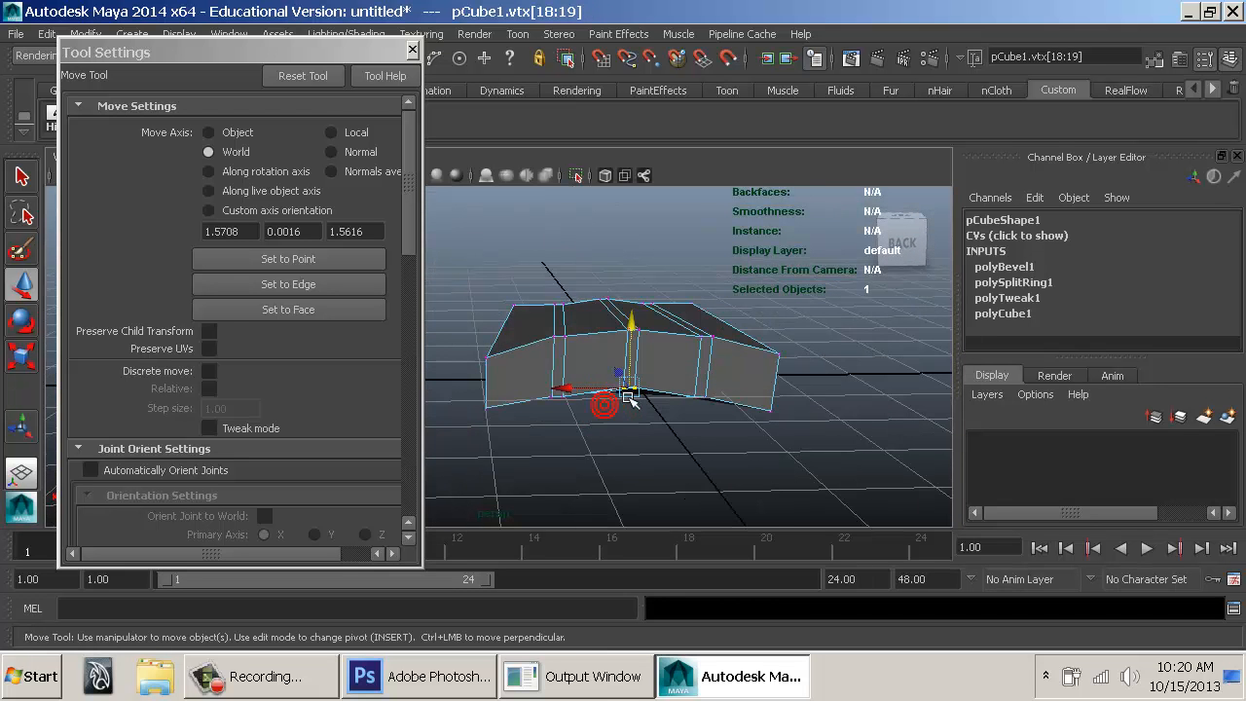
Adjust the heights of individual upper and lower vertices on the two side loops at the knuckle end to smooth the arch.
click(566, 339)
drag(568, 305, 568, 300)
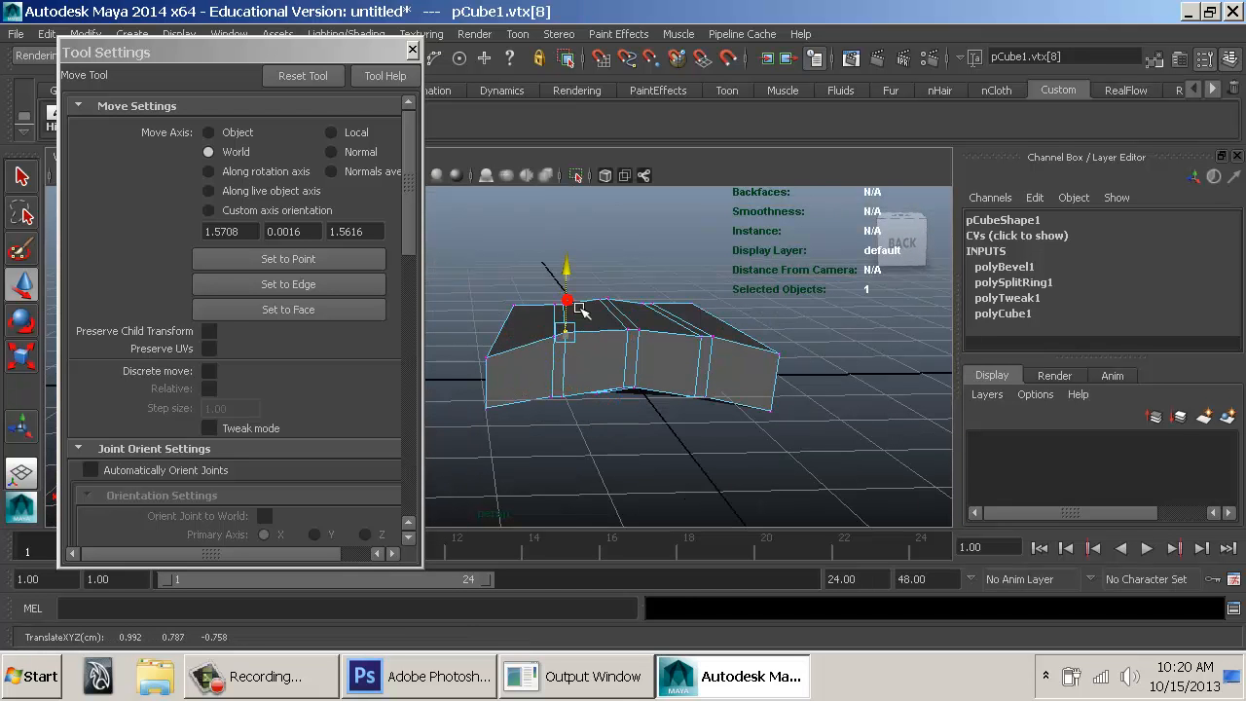
click(711, 347)
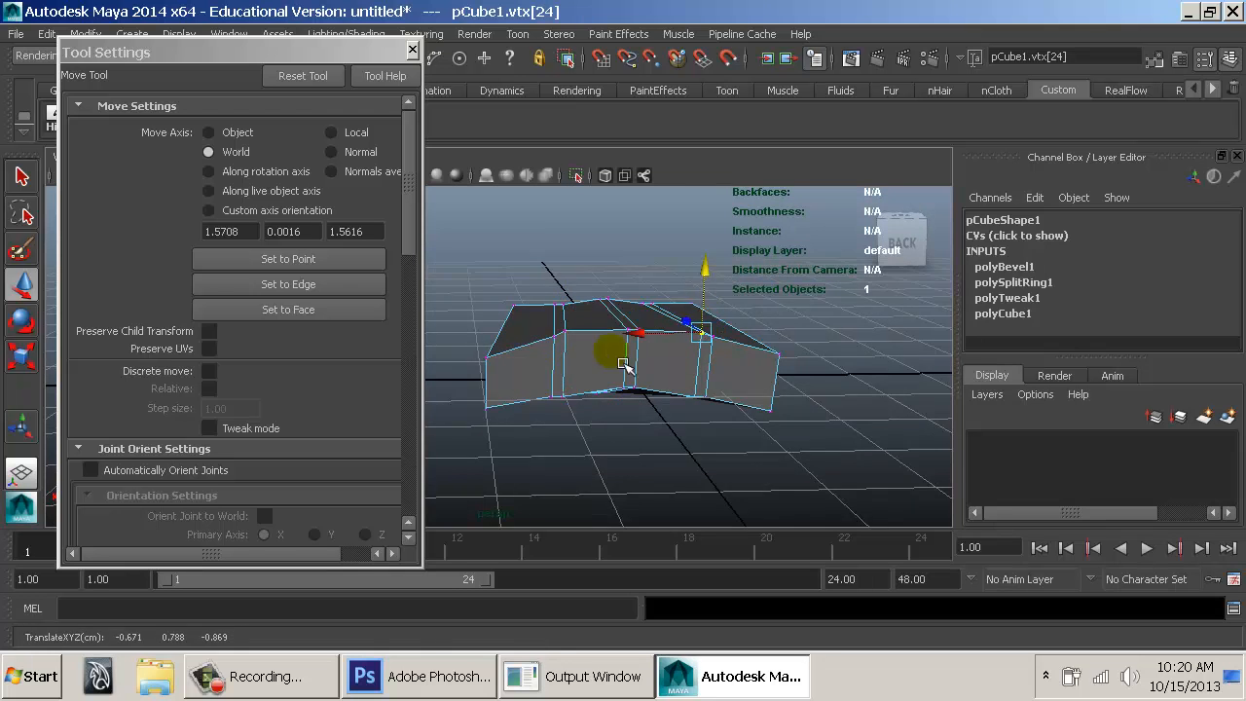
alt+drag(584, 347, 562, 334)
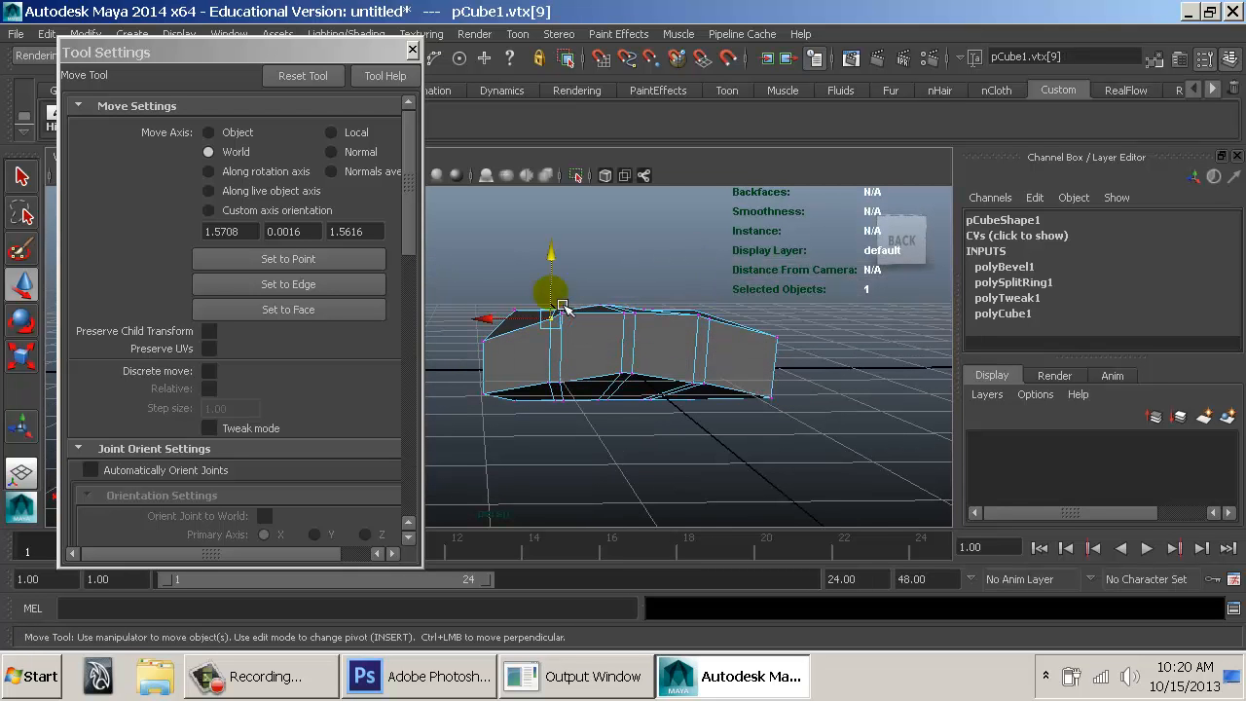
click(563, 307)
alt+right_drag(613, 386, 645, 417)
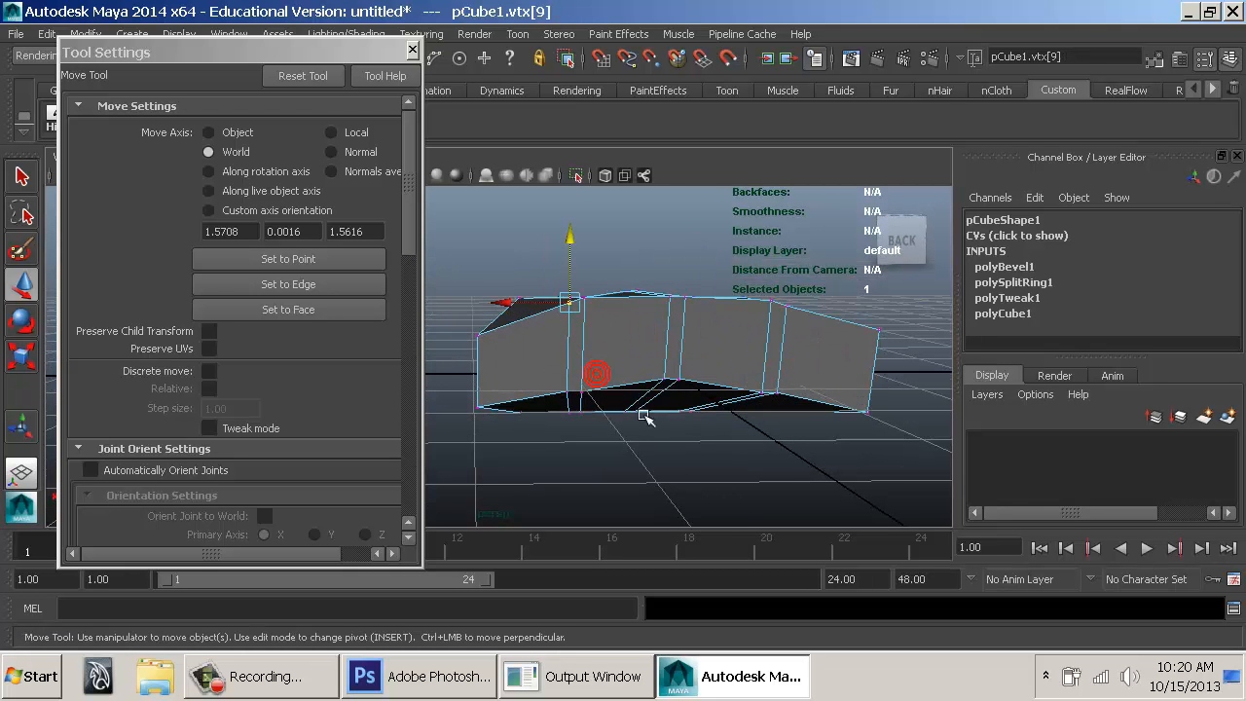
middle_drag(597, 378, 597, 366)
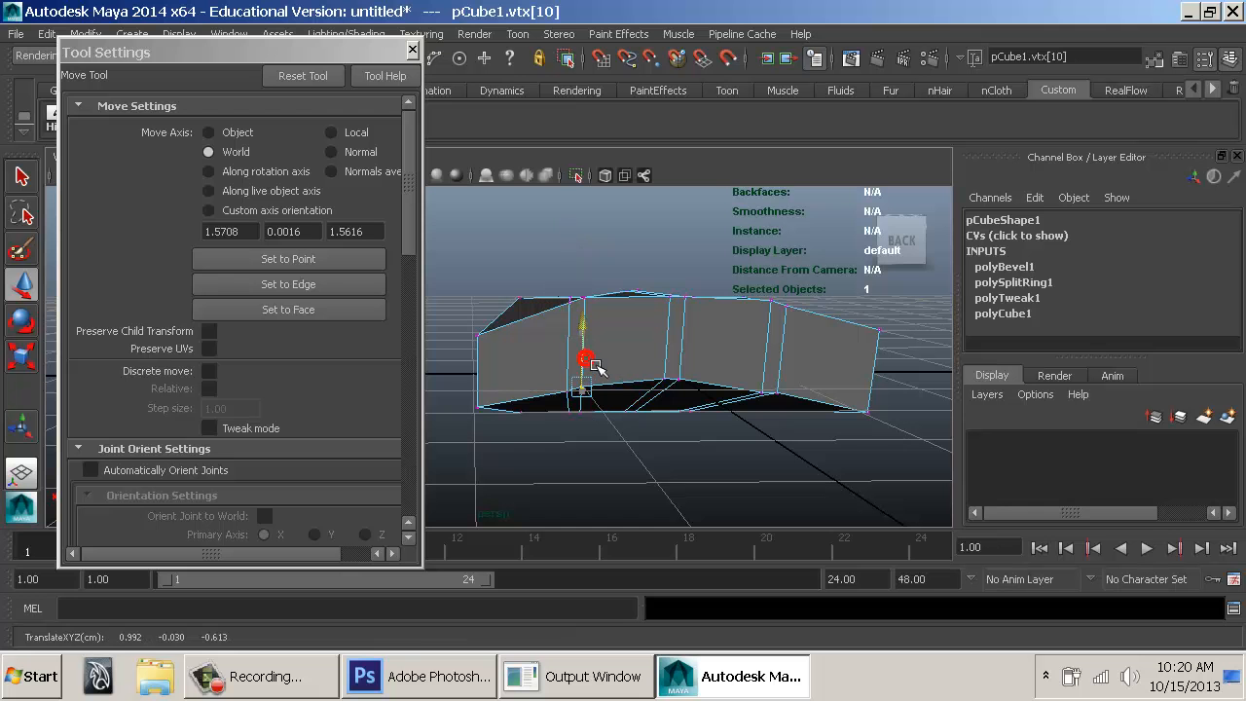
click(773, 400)
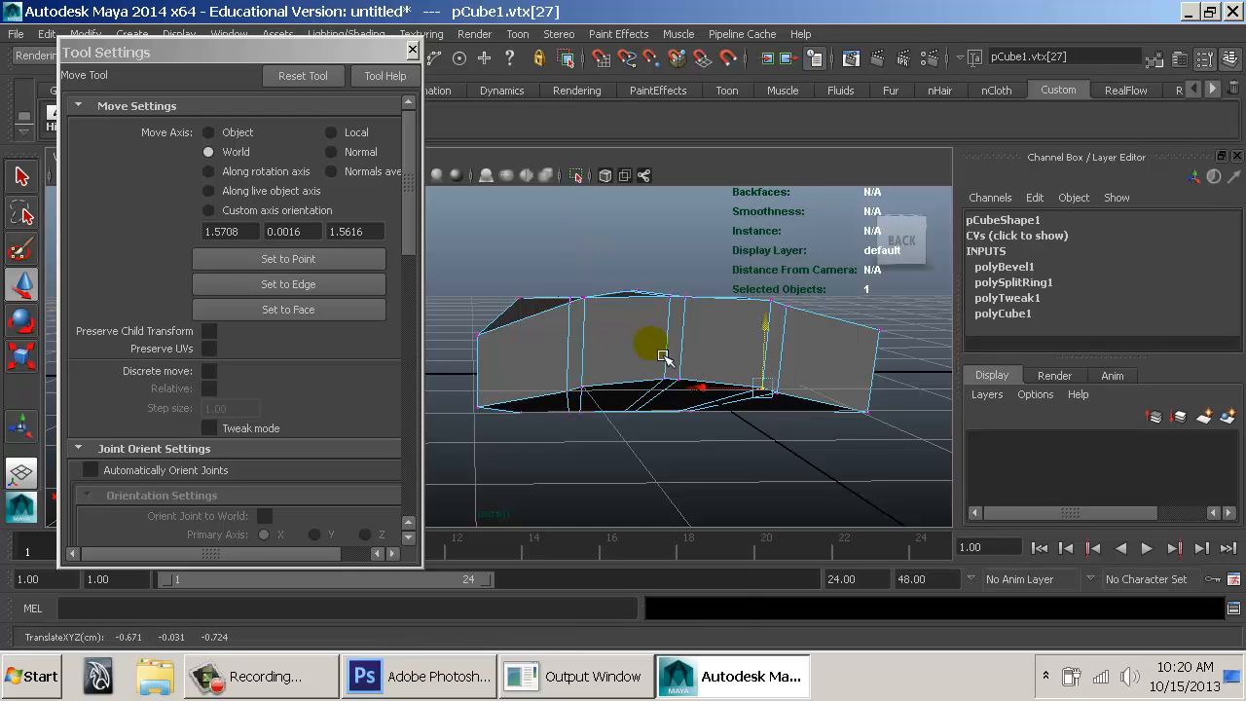
Adjust the height of the middle loop's lower vertex at the knuckle end and return the palm to object mode.
right_drag(645, 347, 569, 220)
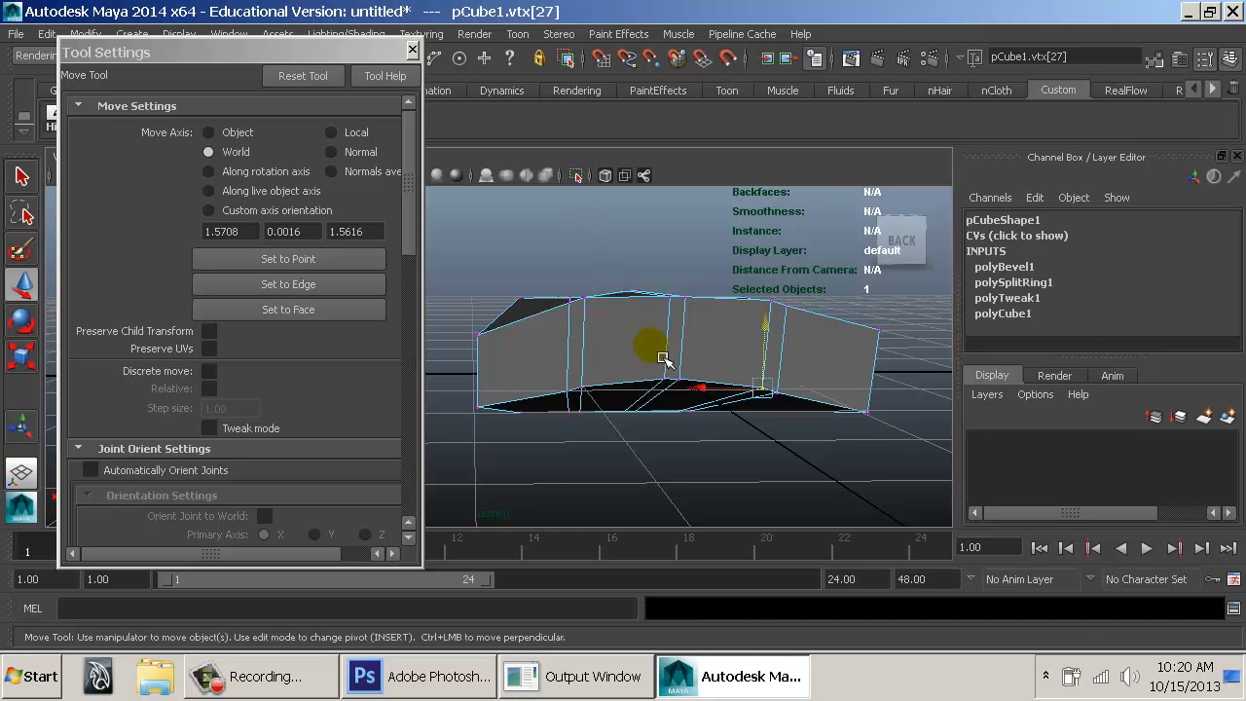
middle_drag(699, 355, 692, 344)
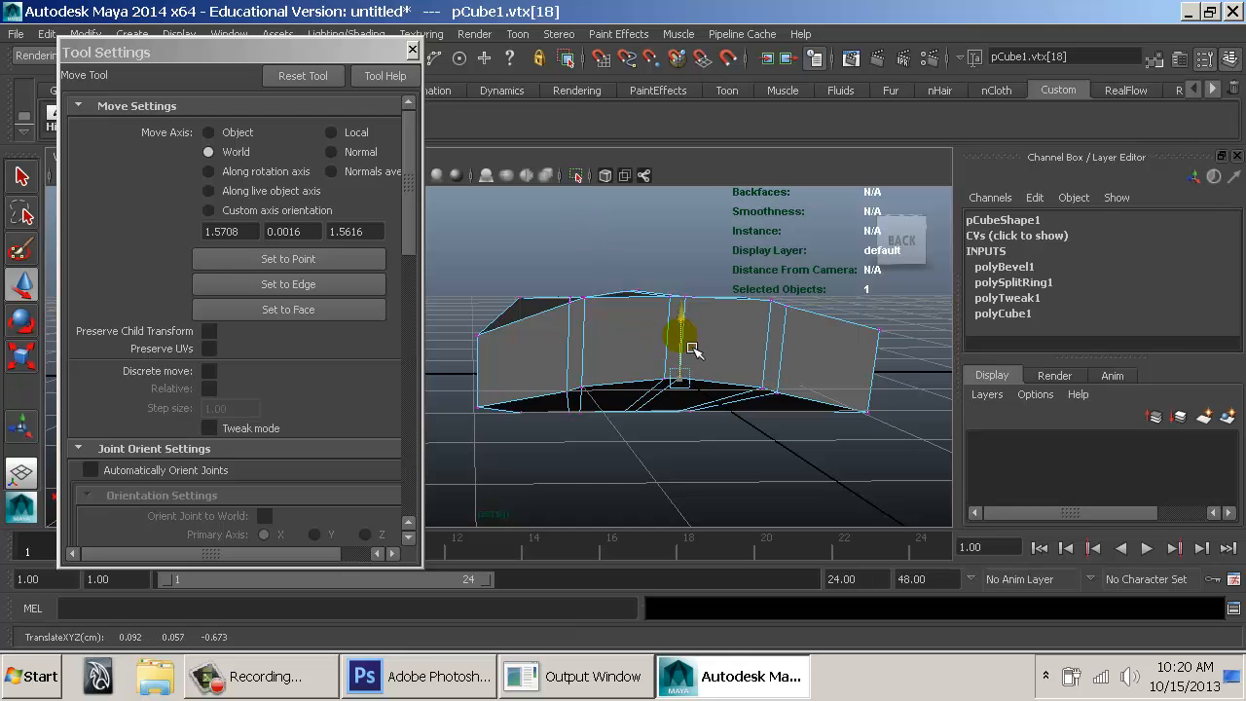
key(F8)
click(603, 334)
In vertex mode, lower the two upper outer corner vertices at the wrist end of the palm.
alt+drag(531, 366, 662, 367)
alt+drag(666, 415, 813, 433)
alt+drag(603, 400, 699, 389)
right_drag(550, 216, 509, 290)
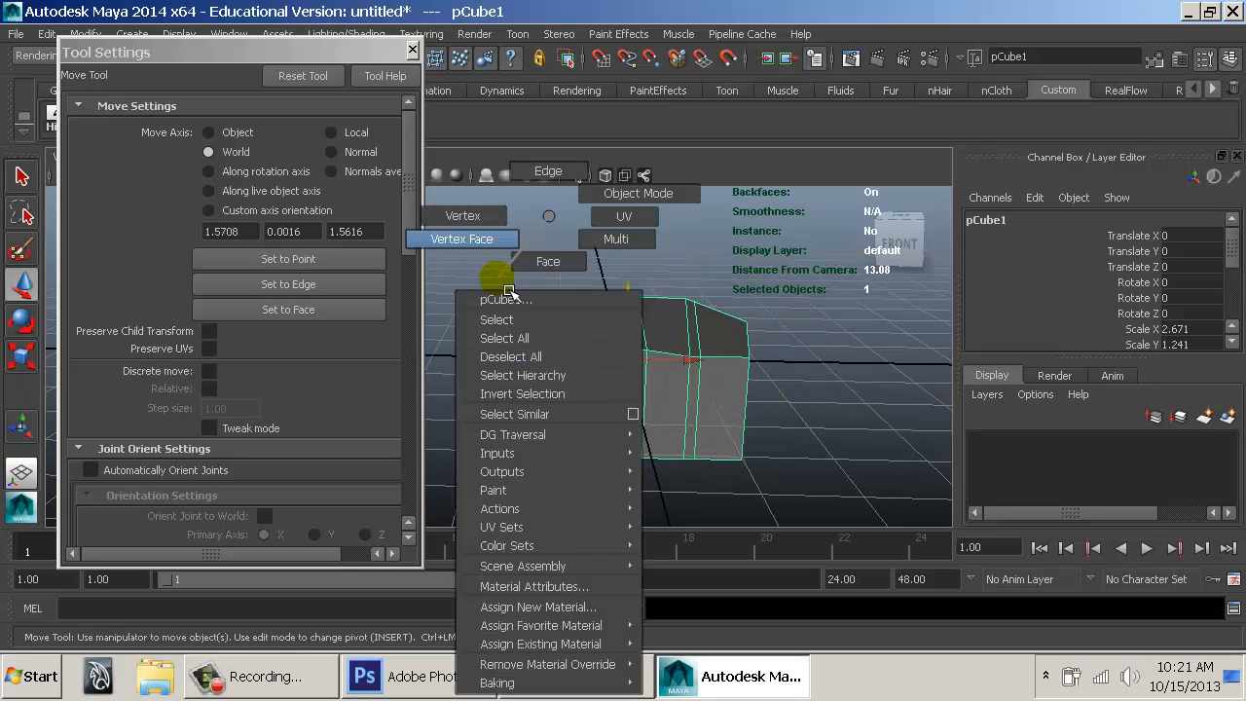
right_drag(503, 234, 483, 219)
alt+drag(501, 353, 600, 399)
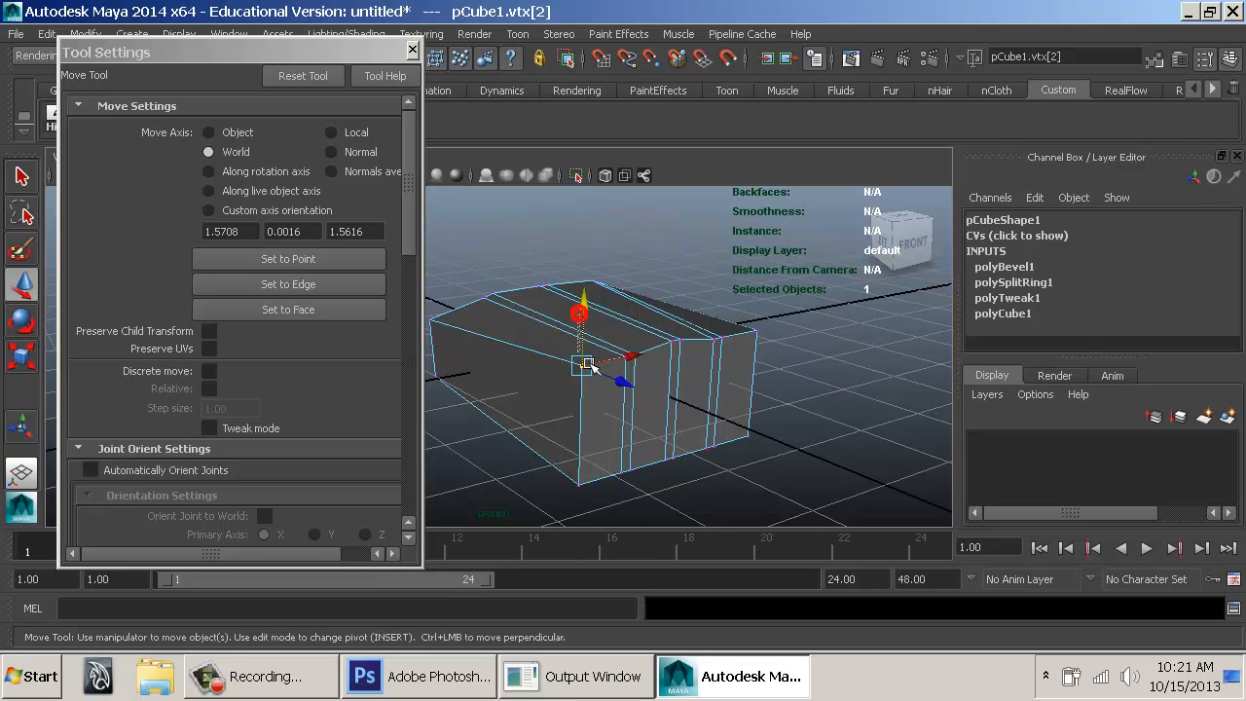
drag(600, 333, 628, 393)
click(762, 380)
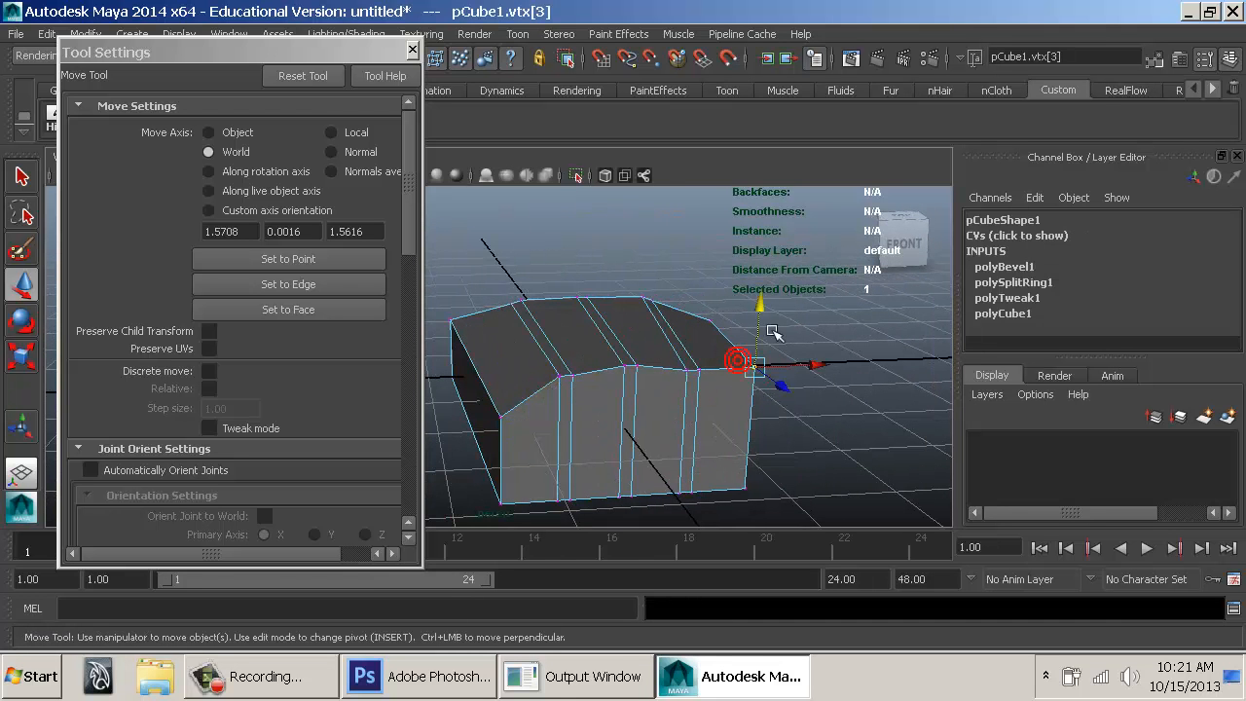
Adjust the heights of the upper vertex pairs on the side loops at the wrist end to arch the top.
alt+drag(803, 395, 643, 403)
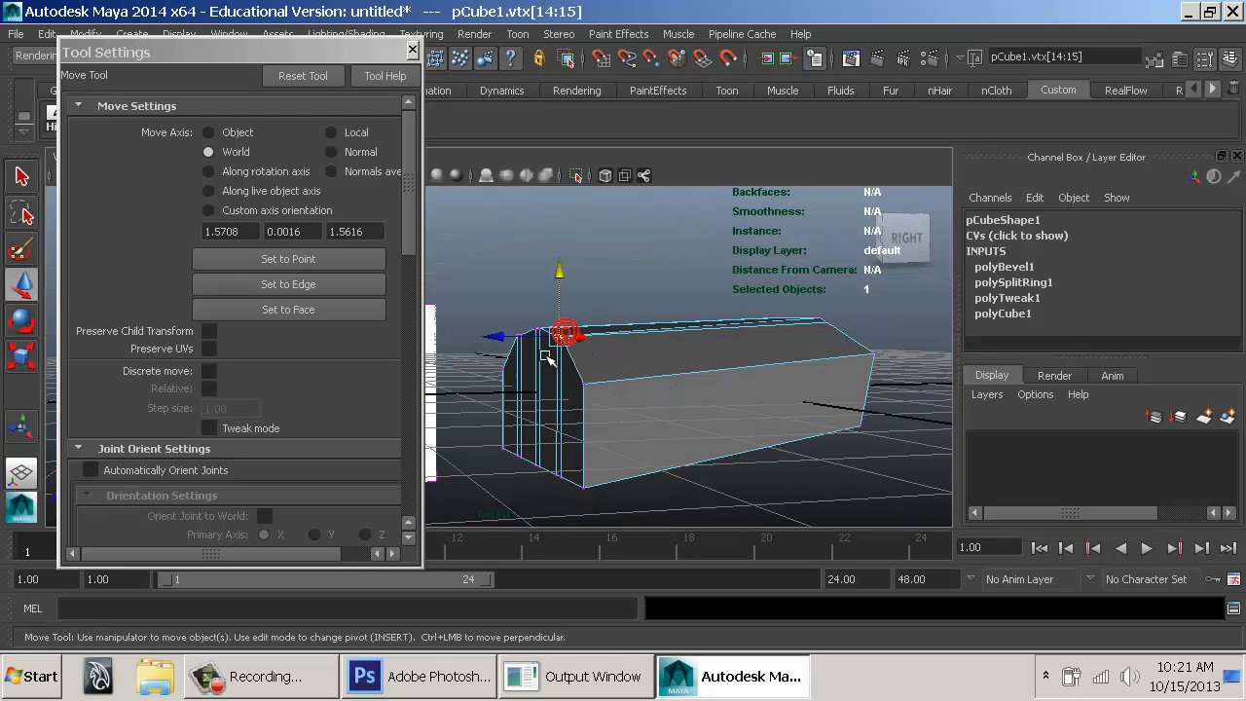
alt+drag(547, 359, 604, 399)
drag(644, 337, 646, 332)
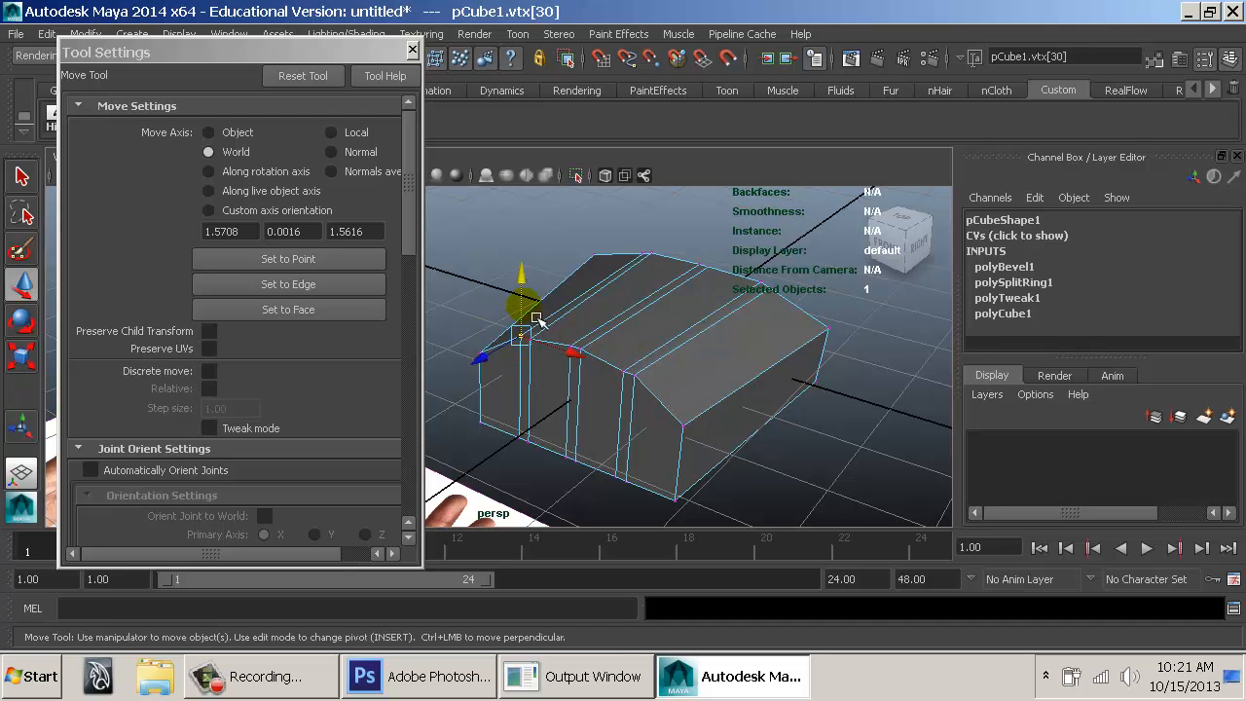
alt+drag(538, 319, 769, 324)
click(630, 373)
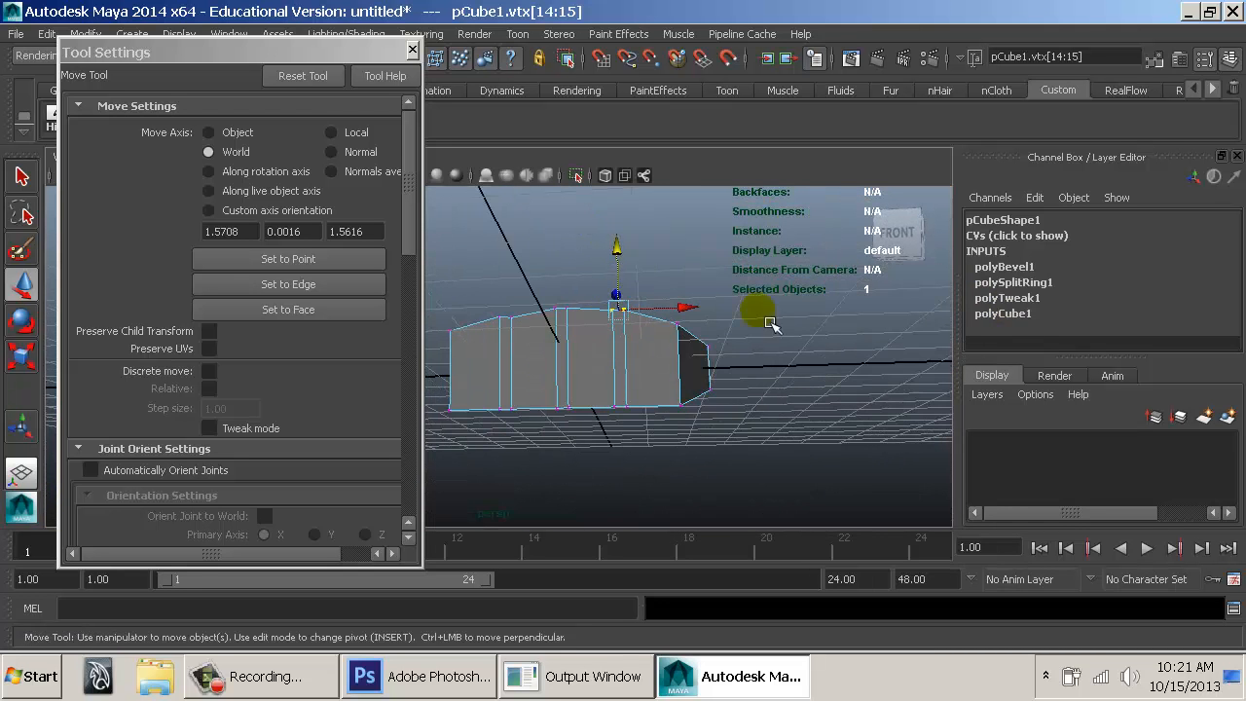
Fine-tune individual upper loop vertices across the wrist end to smooth the arch.
click(520, 315)
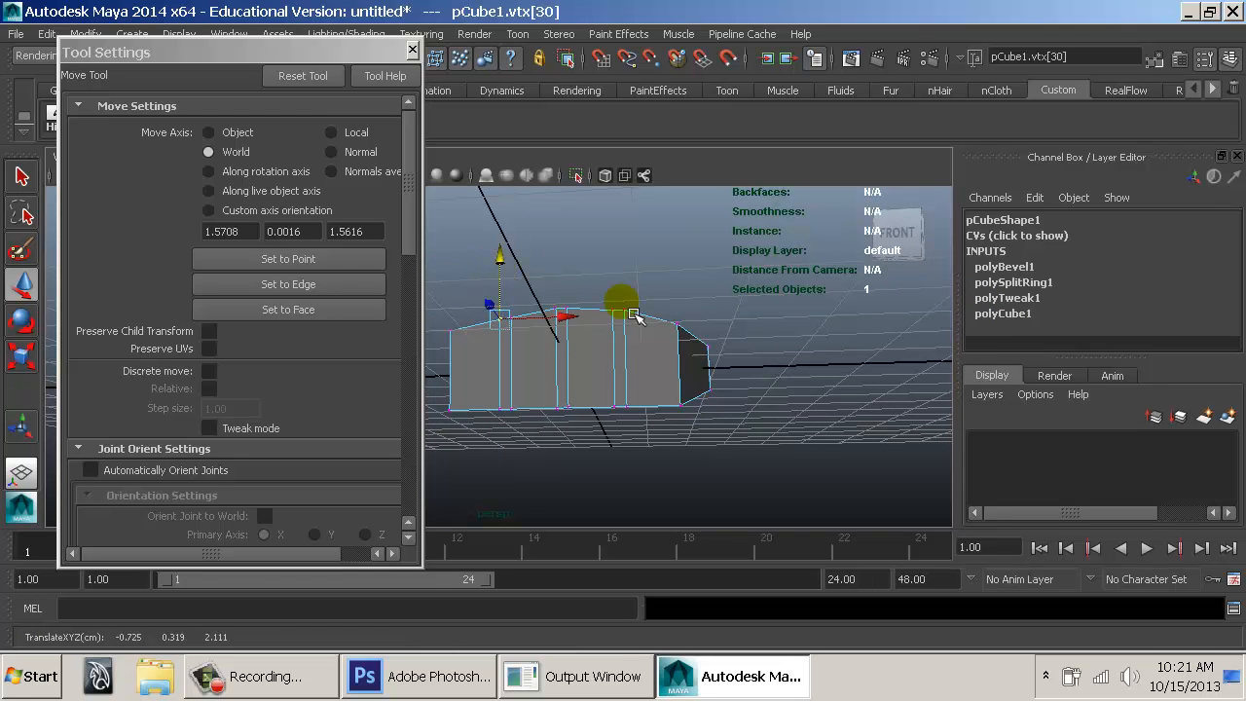
alt+drag(557, 325, 655, 353)
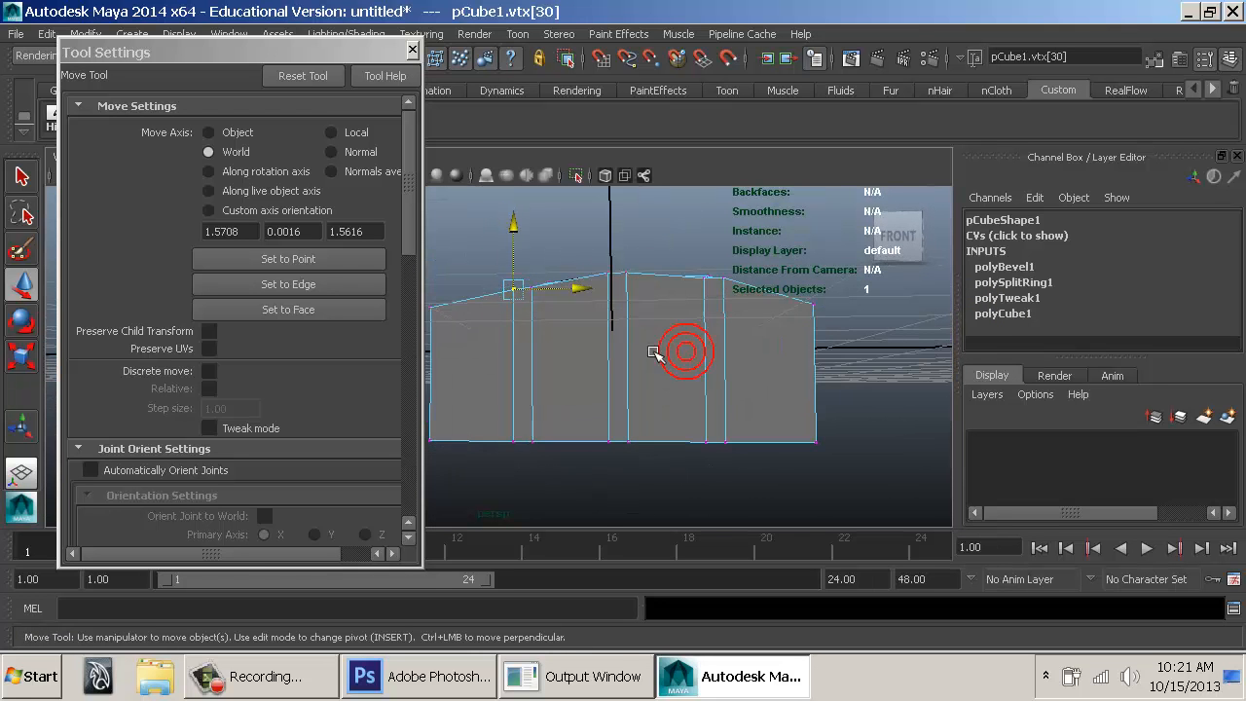
click(609, 275)
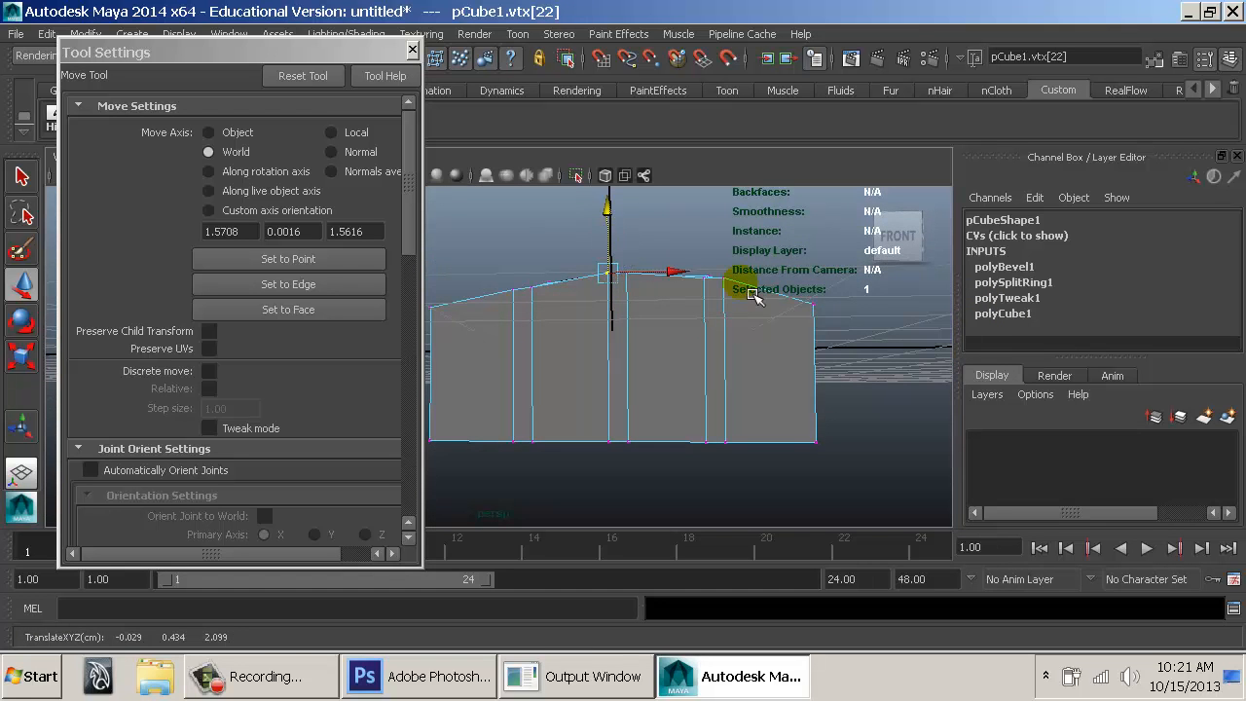
click(717, 284)
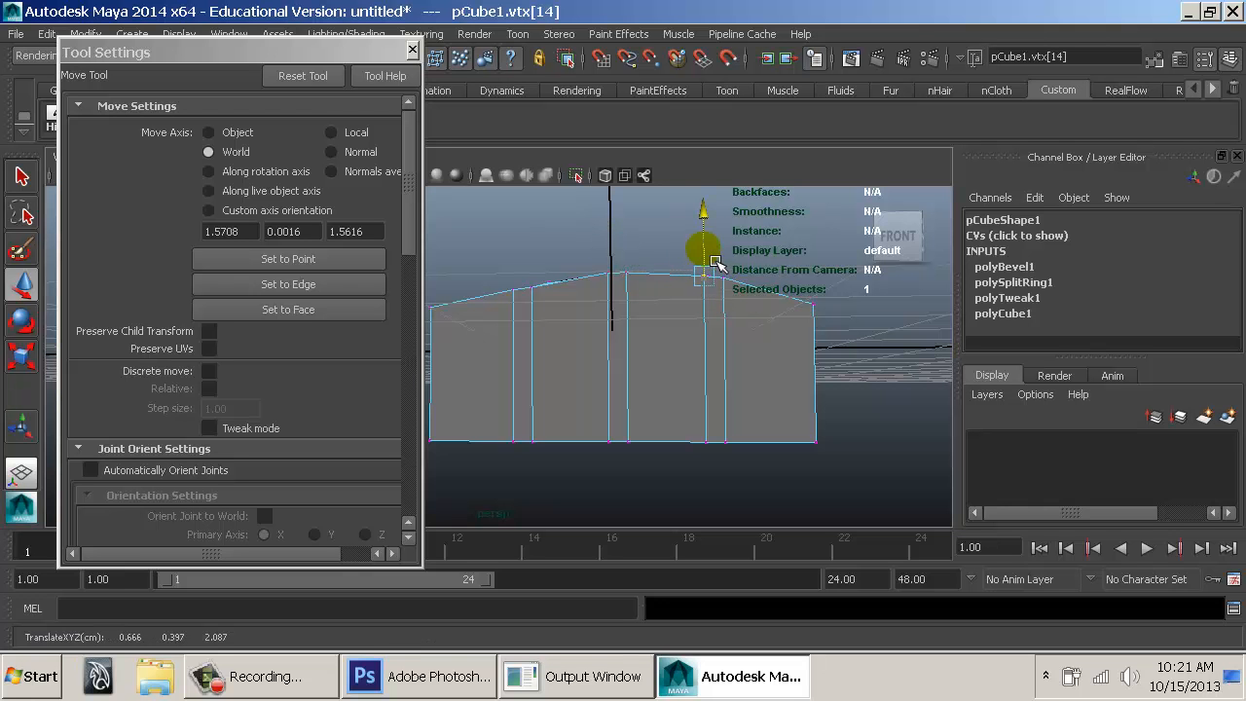
click(544, 273)
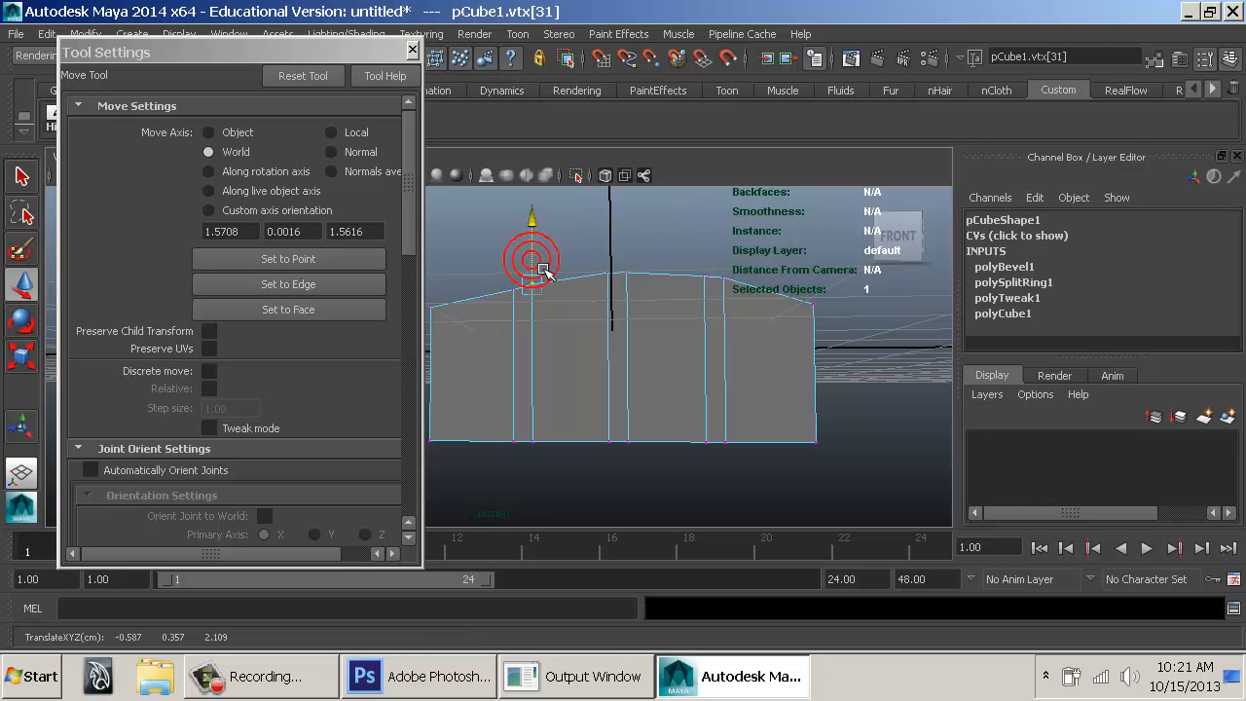
click(515, 289)
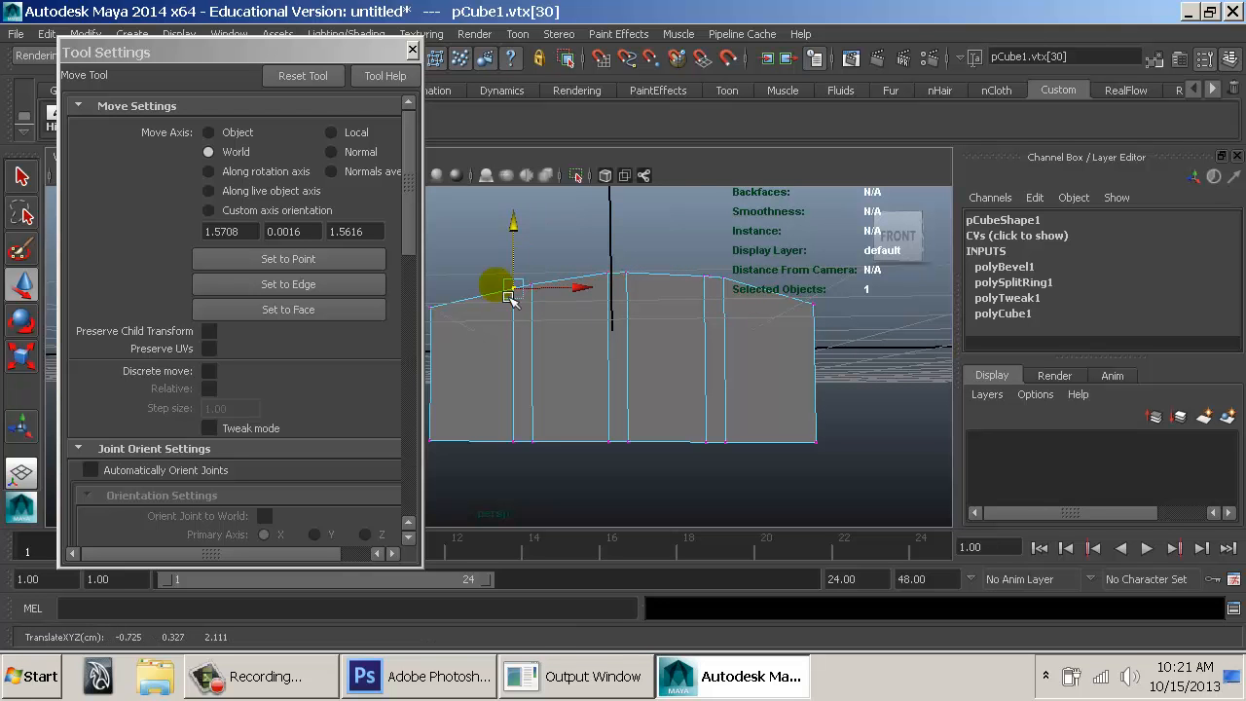
Adjust the heights of the outermost upper vertices on the two side loops at the knuckle end.
alt+drag(508, 295, 710, 383)
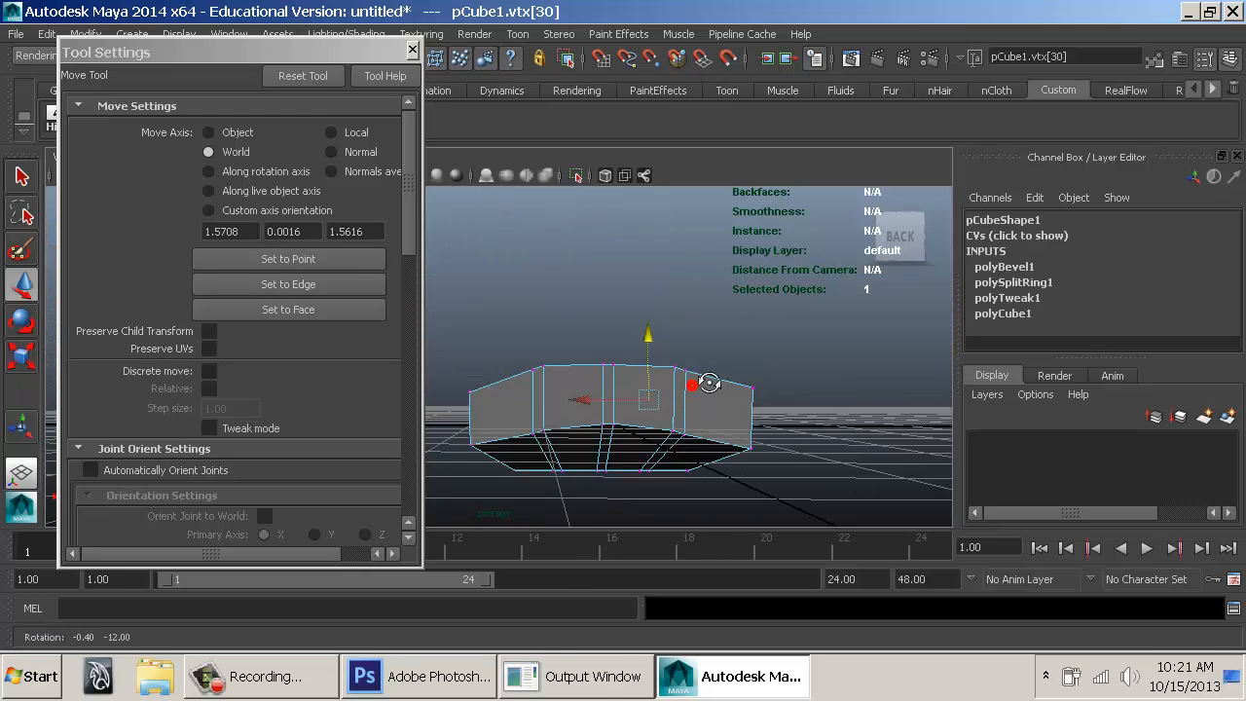
alt+right_drag(710, 383, 807, 426)
alt+middle_drag(808, 426, 730, 379)
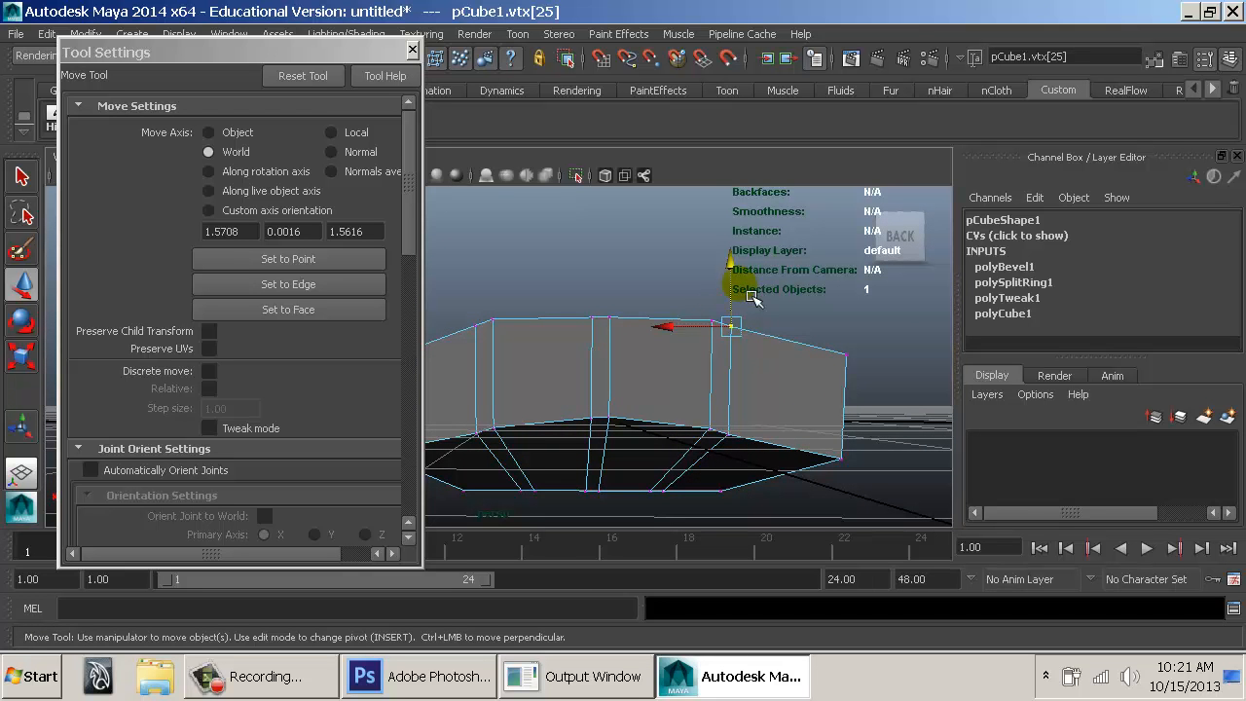
drag(751, 298, 744, 284)
alt+middle_drag(534, 330, 597, 322)
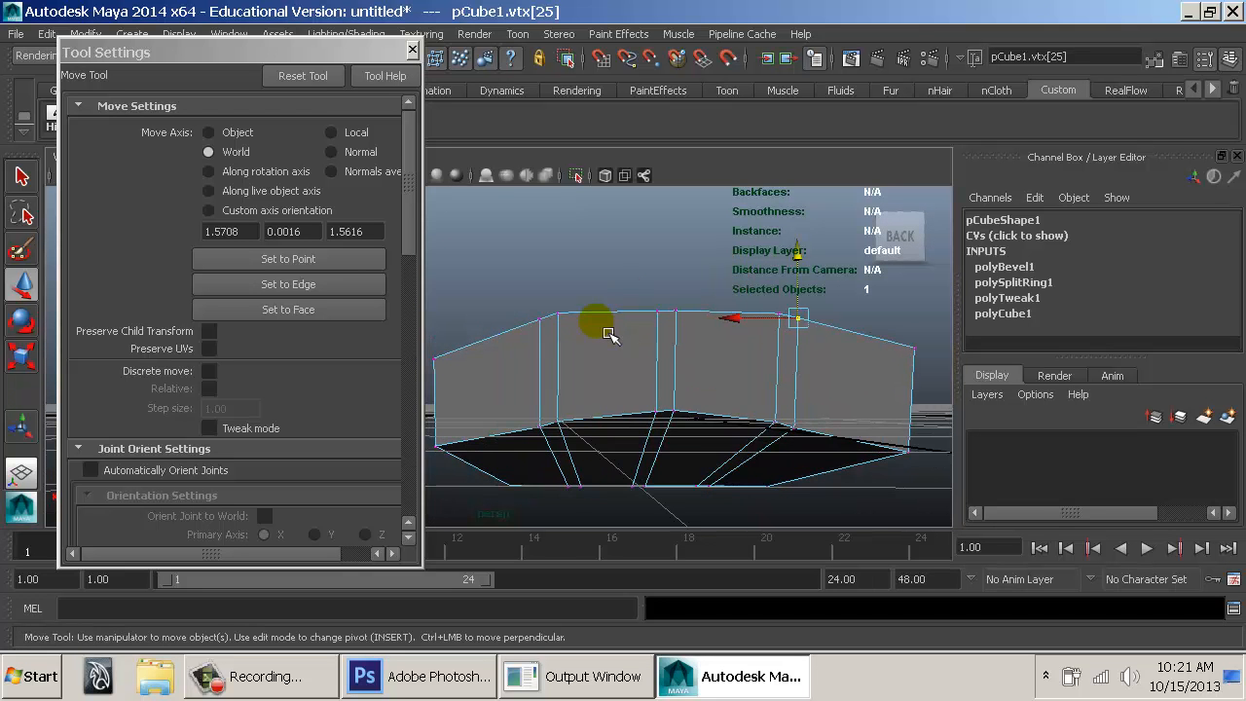
click(541, 313)
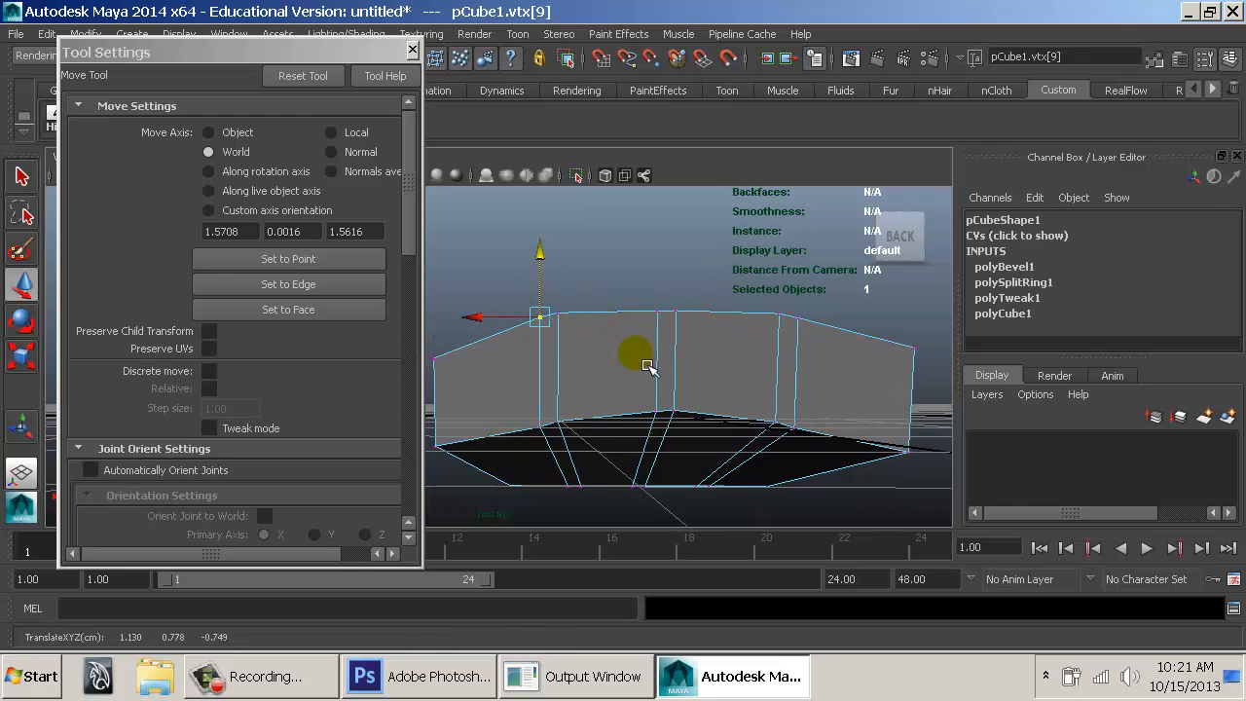
Adjust the heights of the outermost lower vertices on the two side loops at the knuckle end.
alt+drag(635, 375, 548, 425)
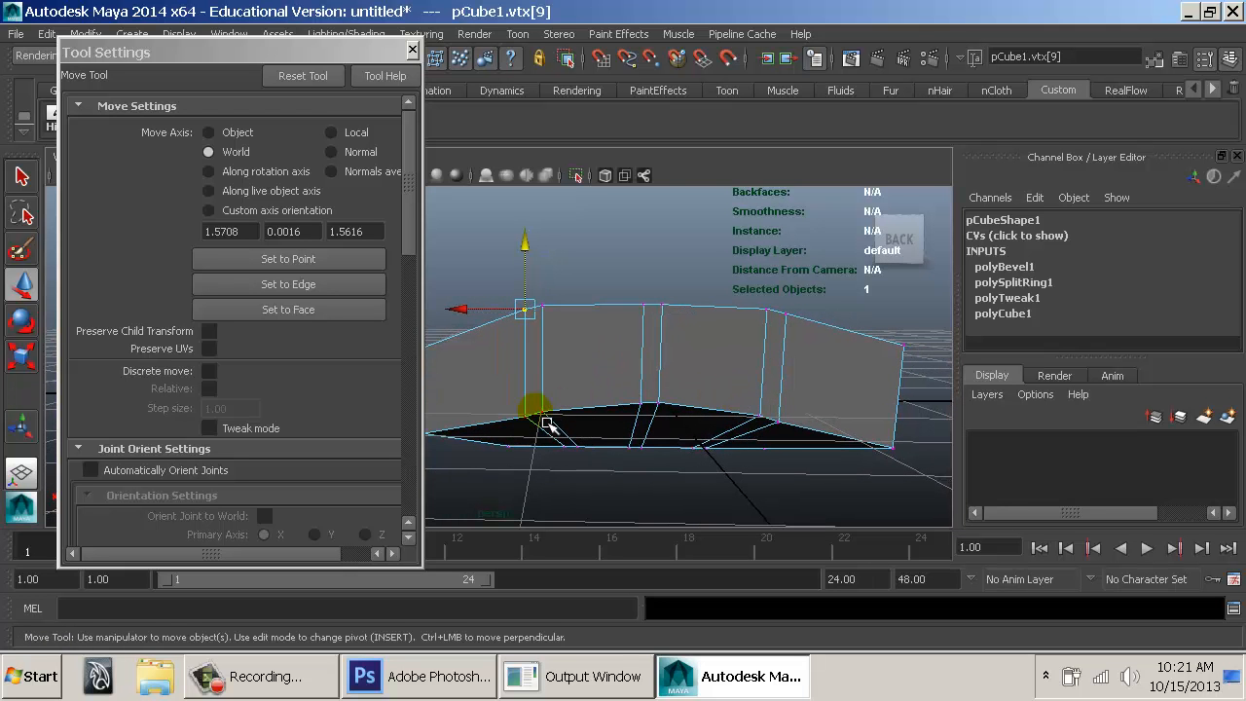
click(531, 414)
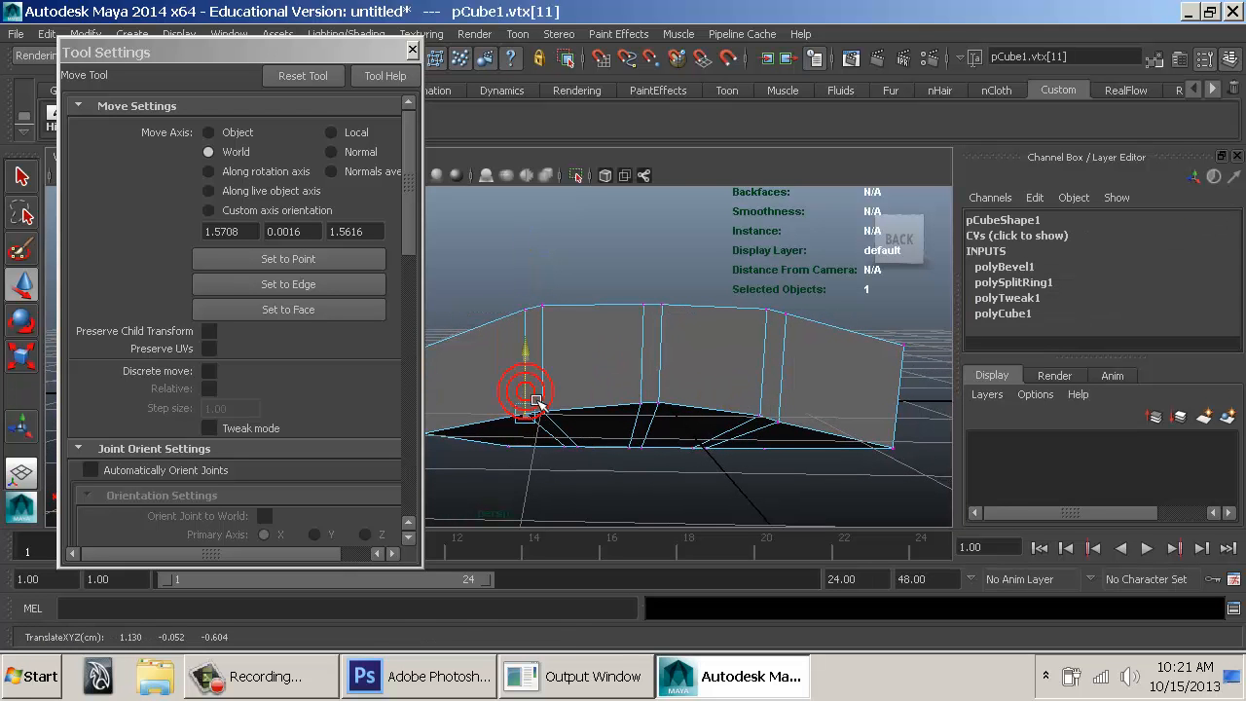
click(794, 434)
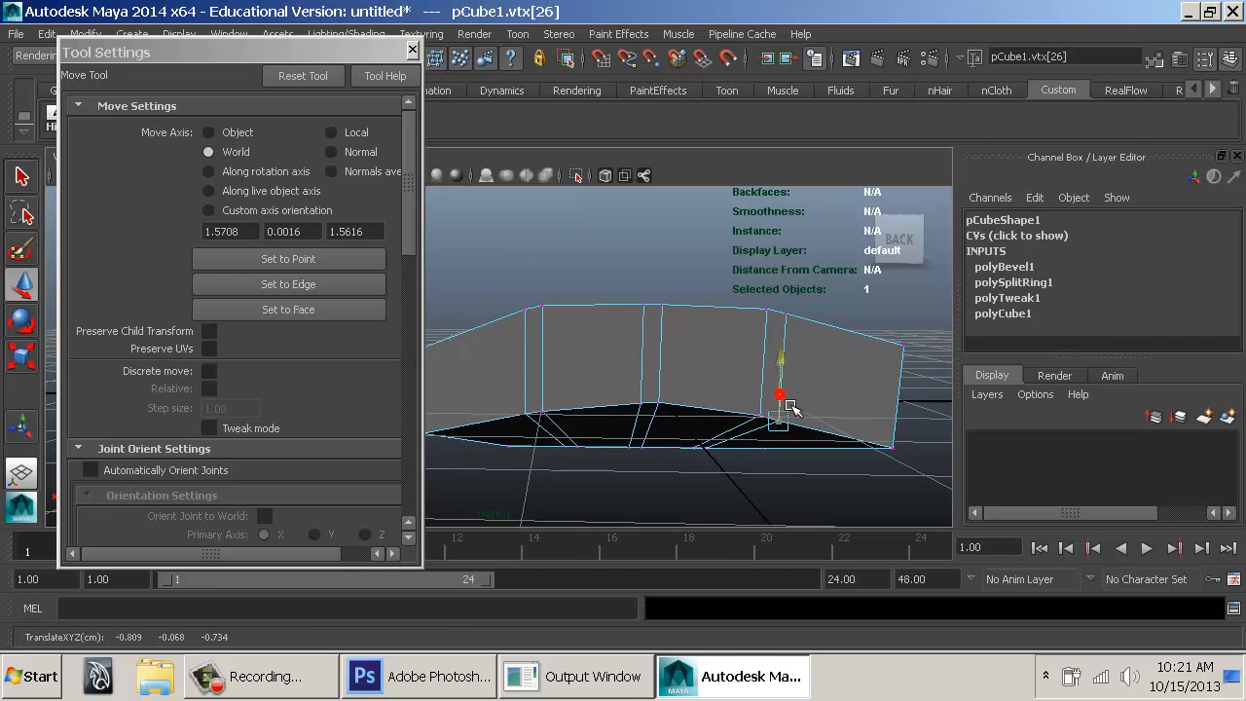
In face mode, select the four wide finger faces at the knuckle end, leaving out the narrow faces between them.
alt+drag(785, 406, 639, 370)
right_drag(616, 343, 619, 261)
click(498, 336)
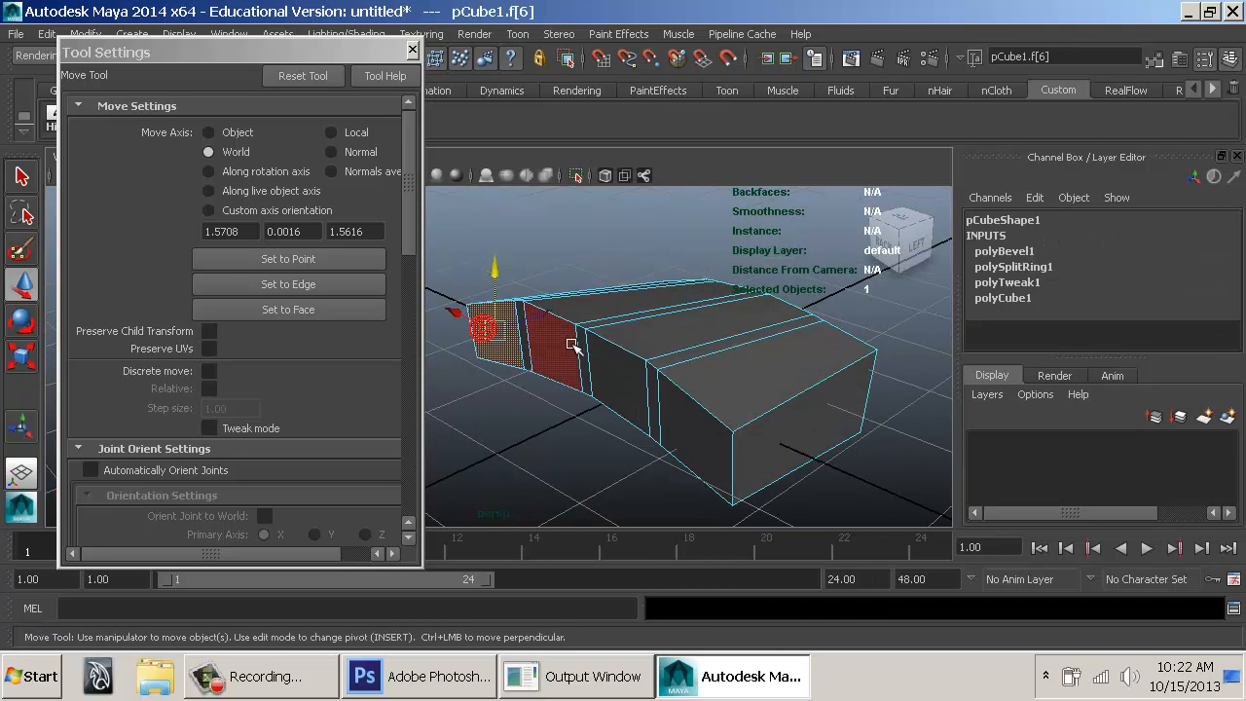
shift+click(565, 346)
shift+click(611, 380)
shift+click(693, 438)
key(space)
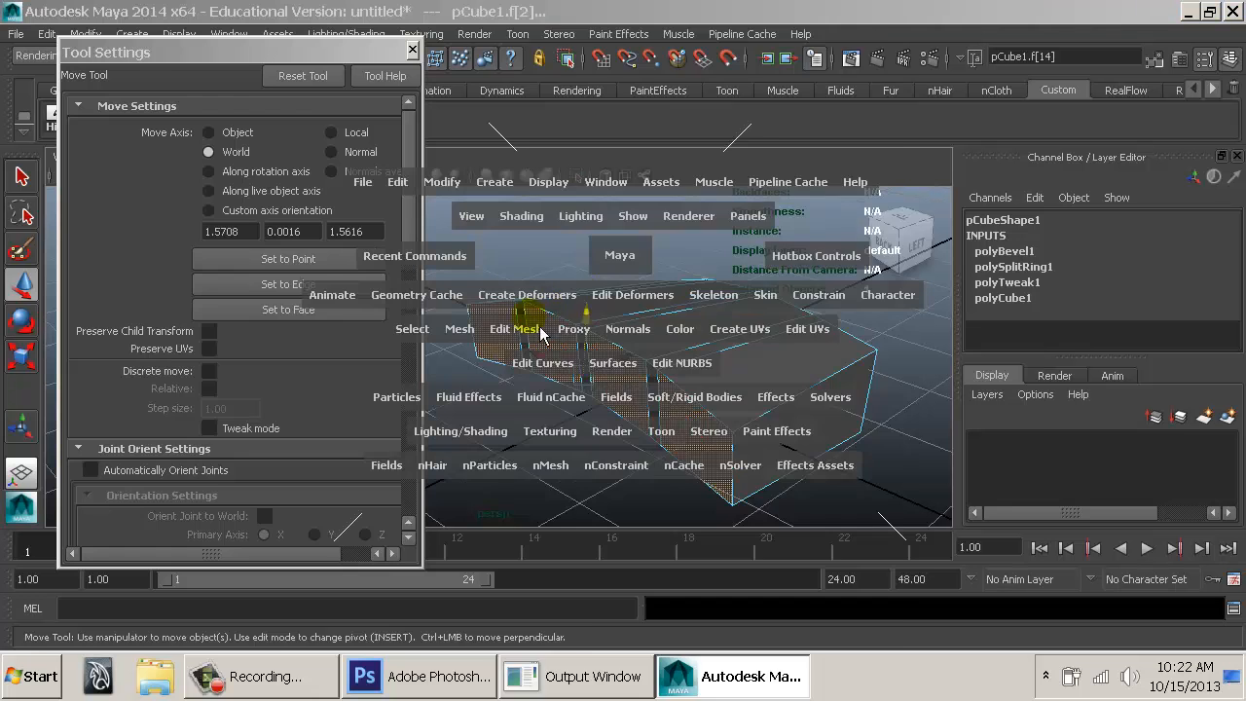
drag(517, 329, 547, 195)
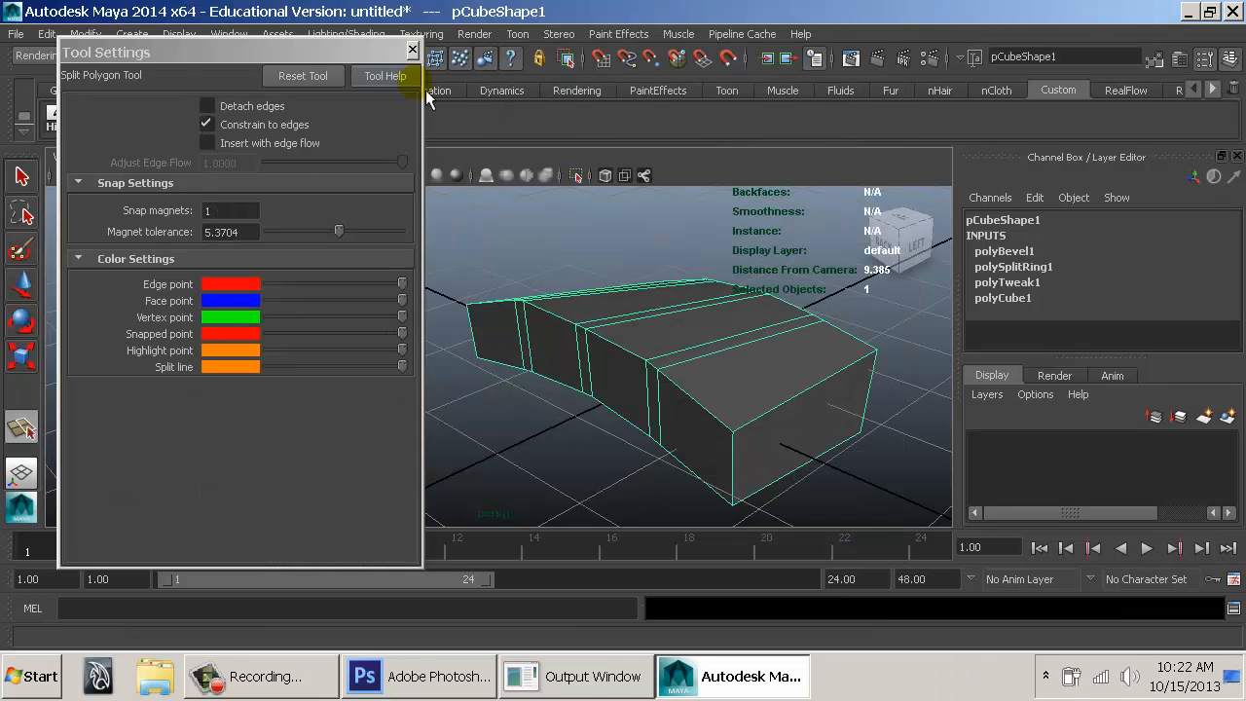
click(412, 50)
key(w)
click(554, 331)
Extrude the four selected finger faces and, in the top view, move them forward to about the fingertips of the reference hand.
key(space)
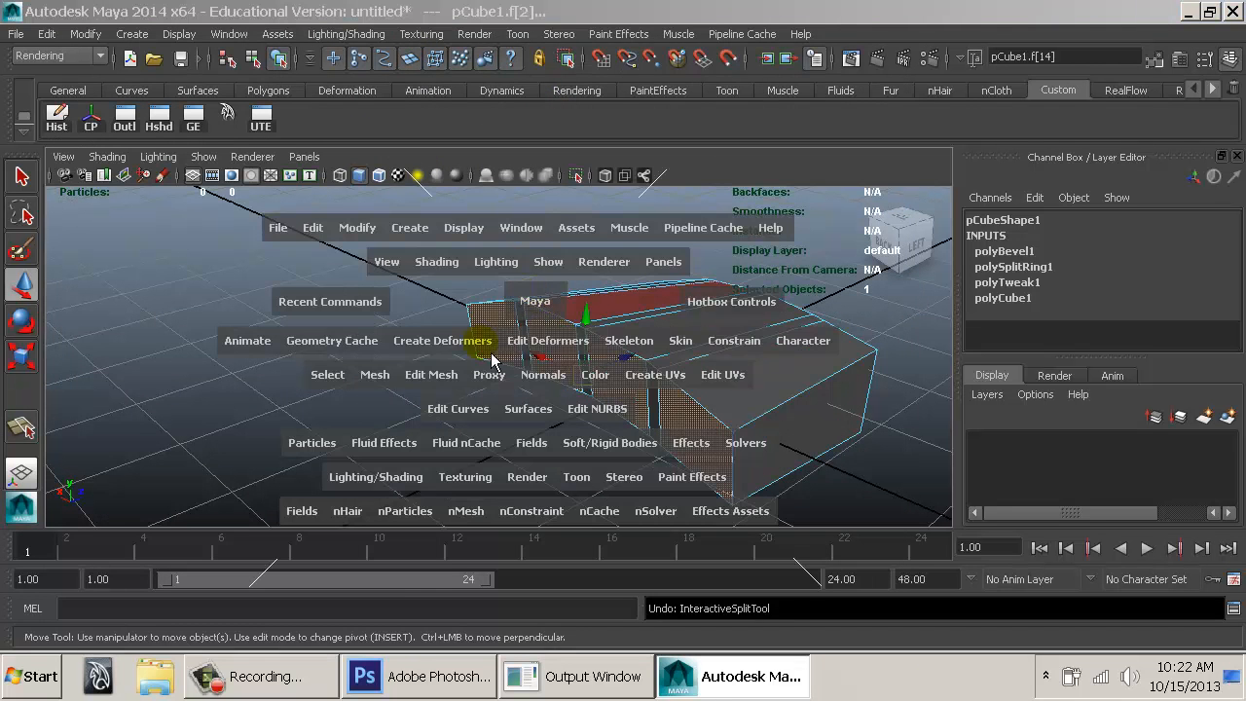
drag(439, 375, 499, 116)
click(496, 66)
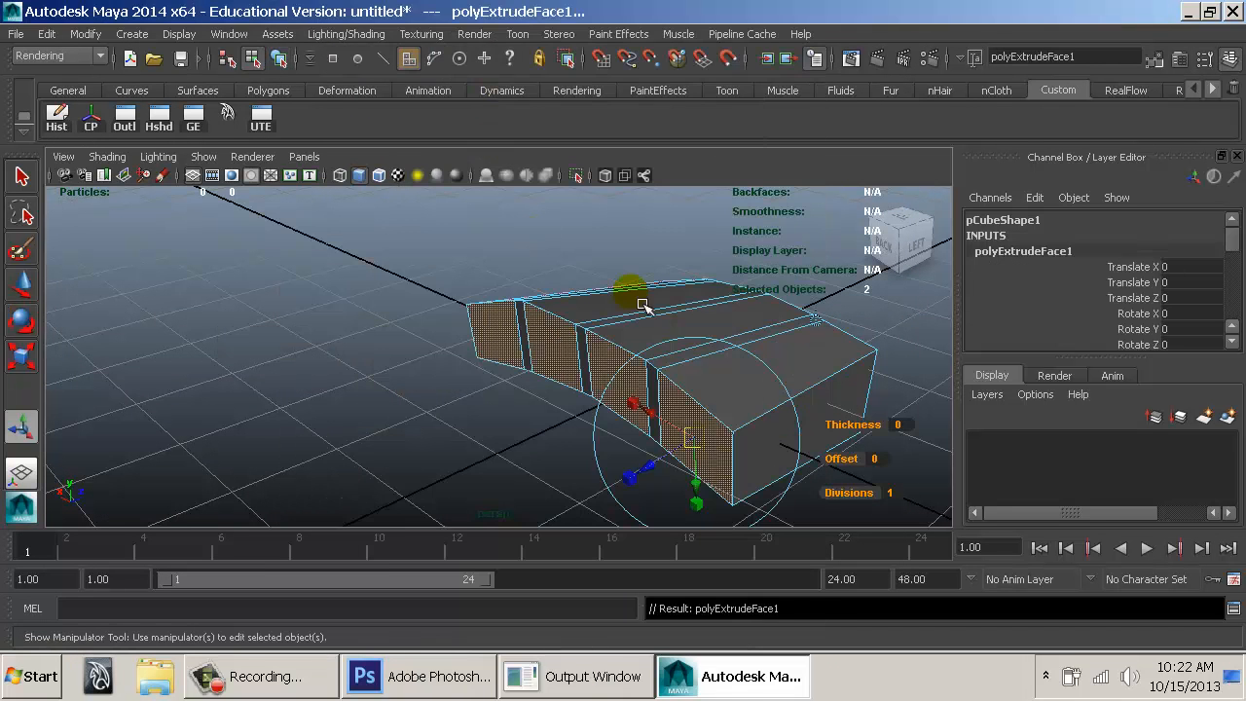
alt+drag(669, 350, 533, 338)
key(space)
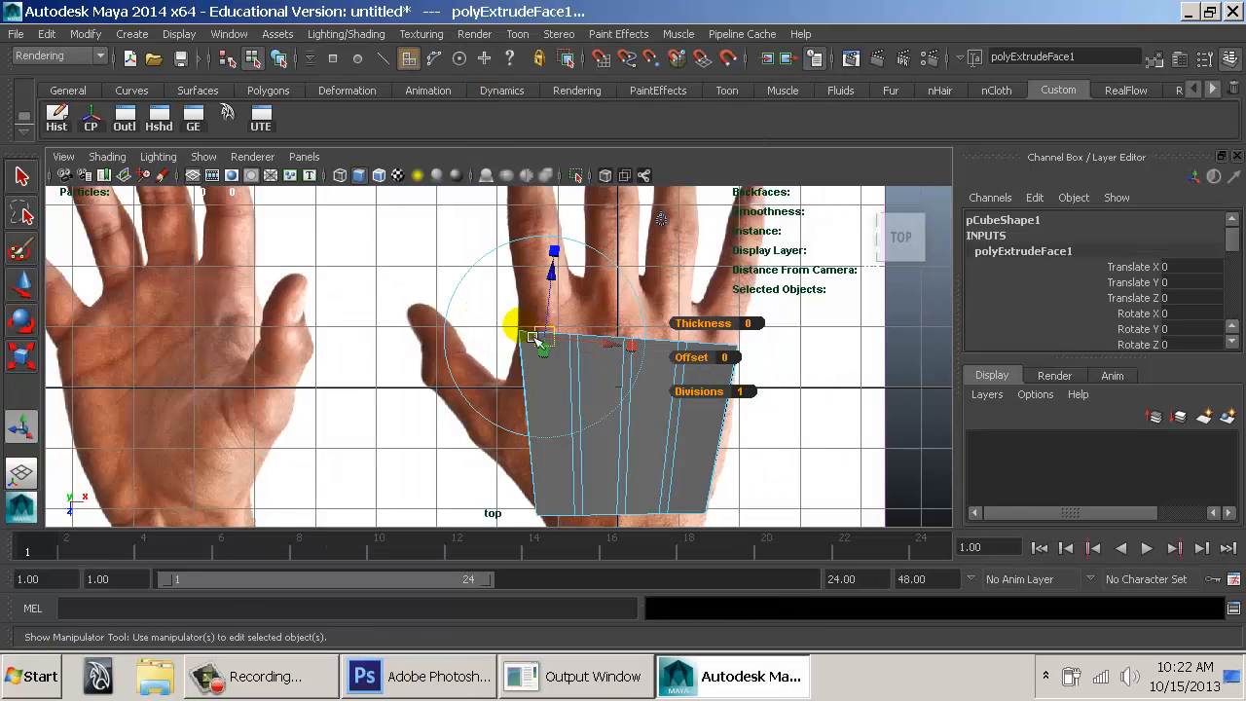
key(w)
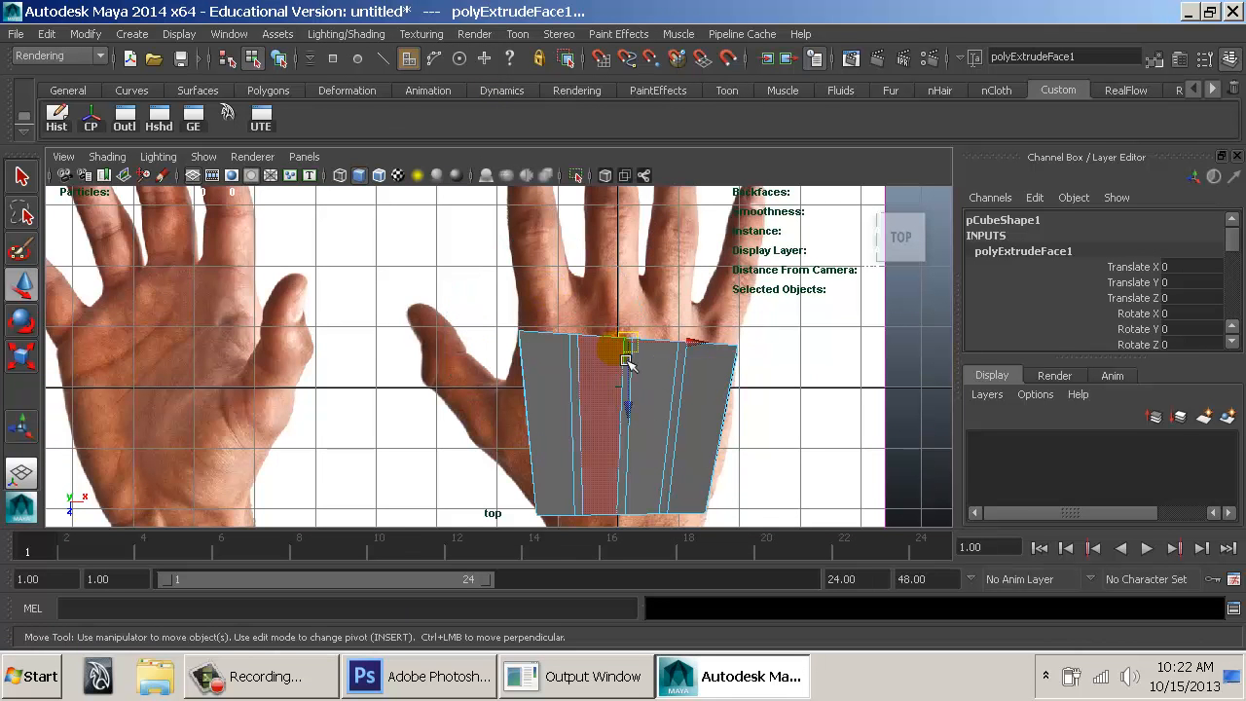
drag(631, 409, 632, 251)
Move the end vertices of the index and middle fingers onto their reference fingertips, switching to wireframe display.
alt+middle_drag(641, 307, 612, 278)
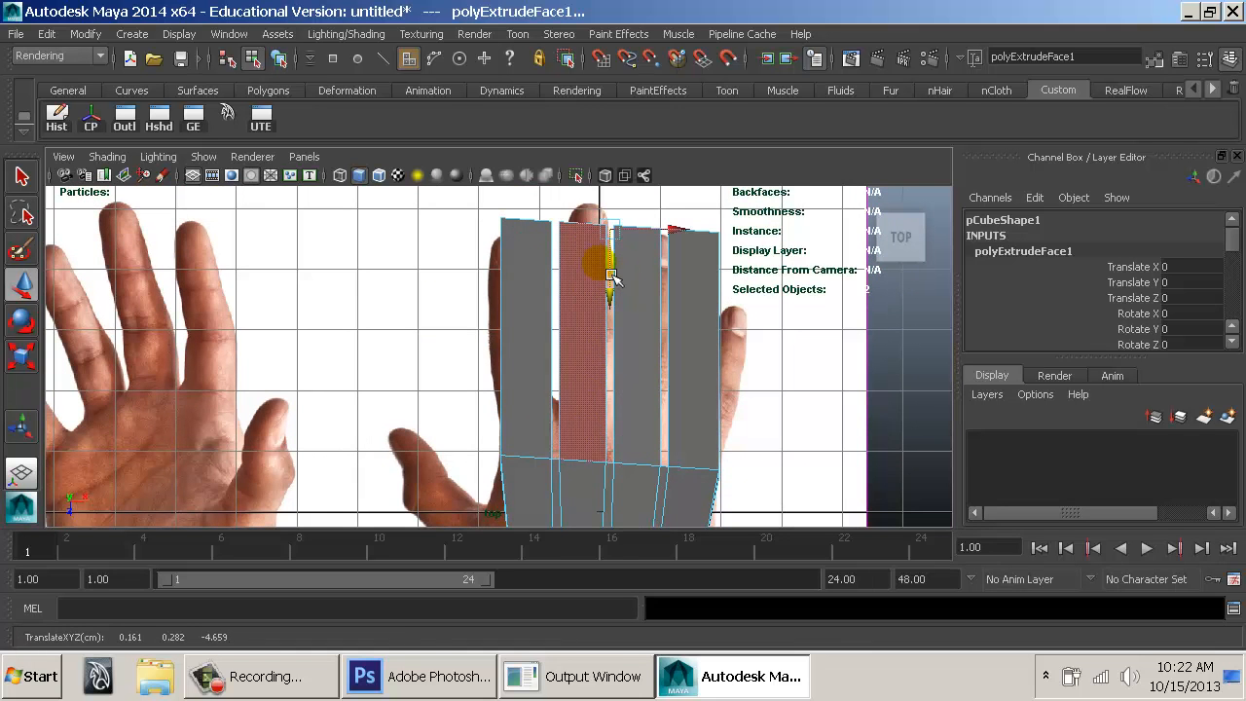
right_drag(533, 232, 502, 216)
drag(486, 205, 512, 240)
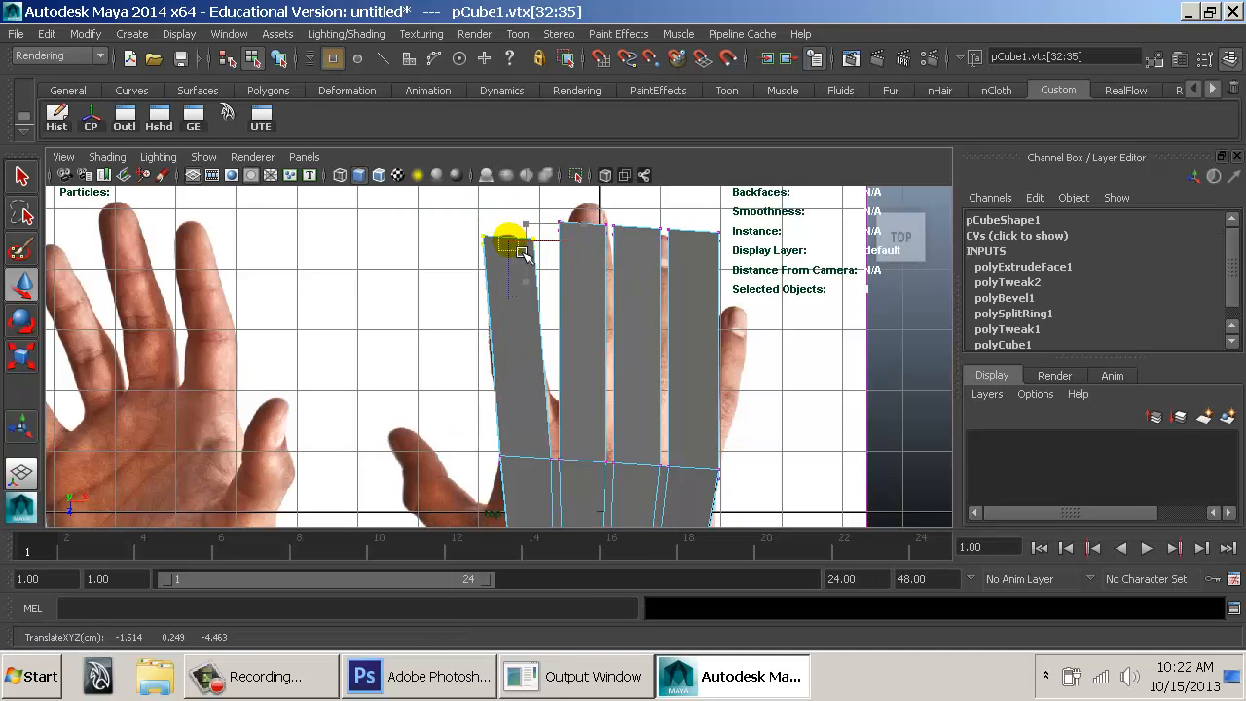
key(4)
alt+middle_drag(532, 295, 480, 347)
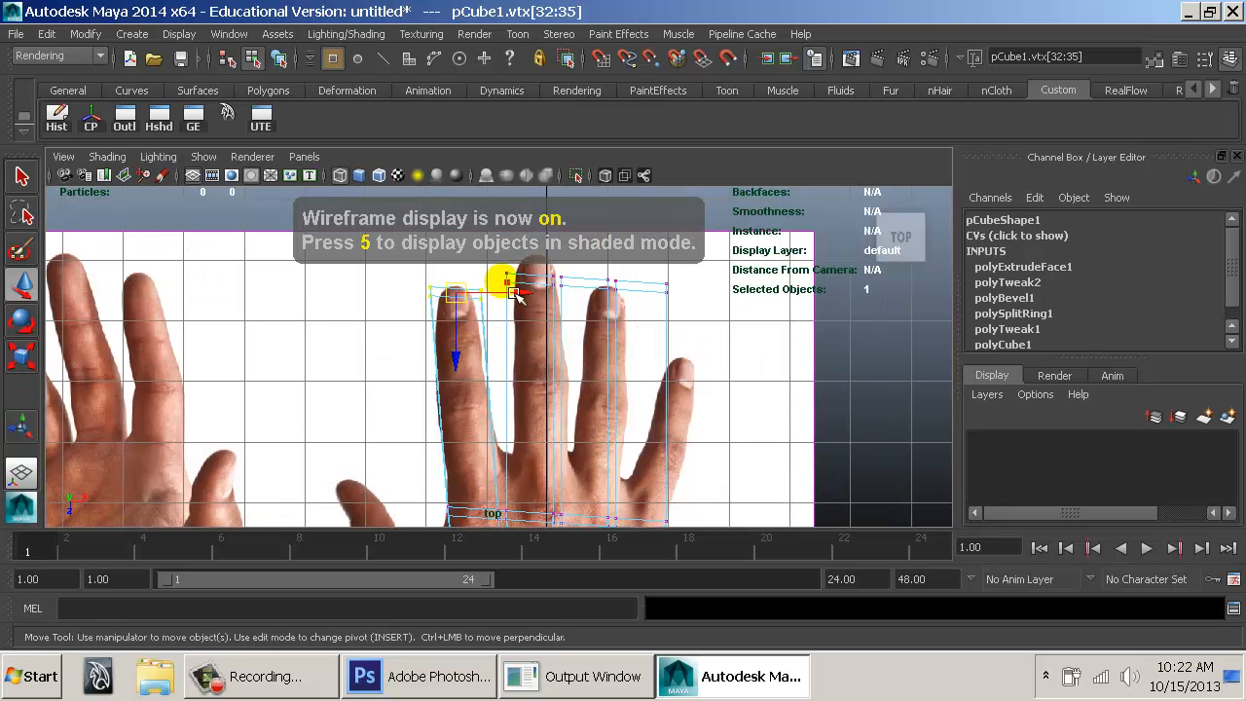
drag(553, 300, 542, 262)
alt+middle_drag(589, 304, 542, 300)
Move the end vertices of the little and ring fingers onto their reference fingertips, and return to shaded display.
drag(592, 292, 564, 299)
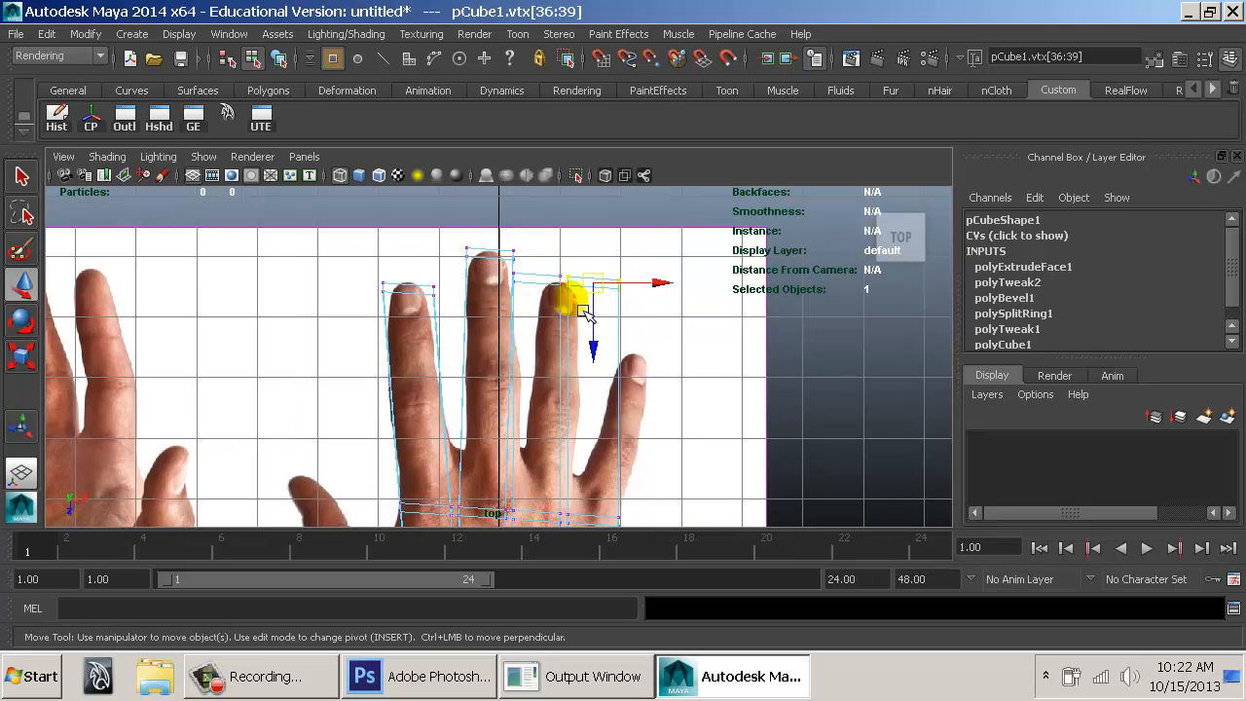
middle_drag(584, 304, 626, 376)
drag(583, 265, 585, 268)
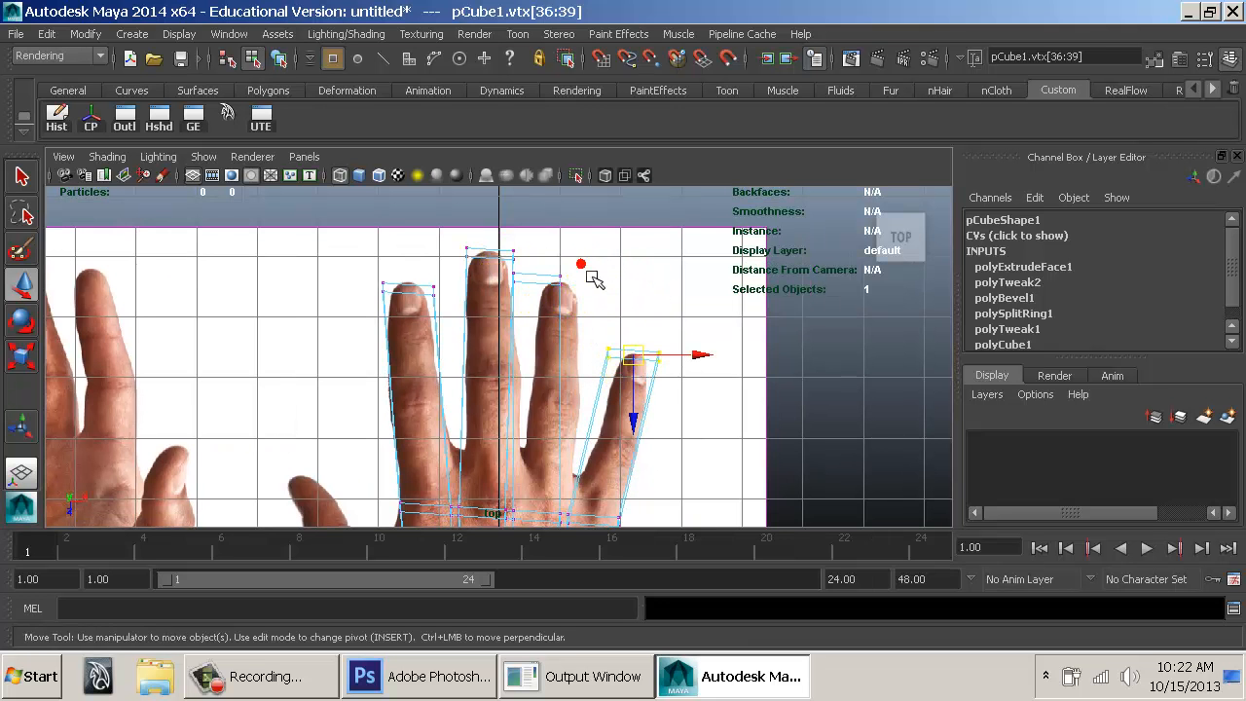
drag(514, 314, 512, 312)
middle_drag(532, 319, 558, 323)
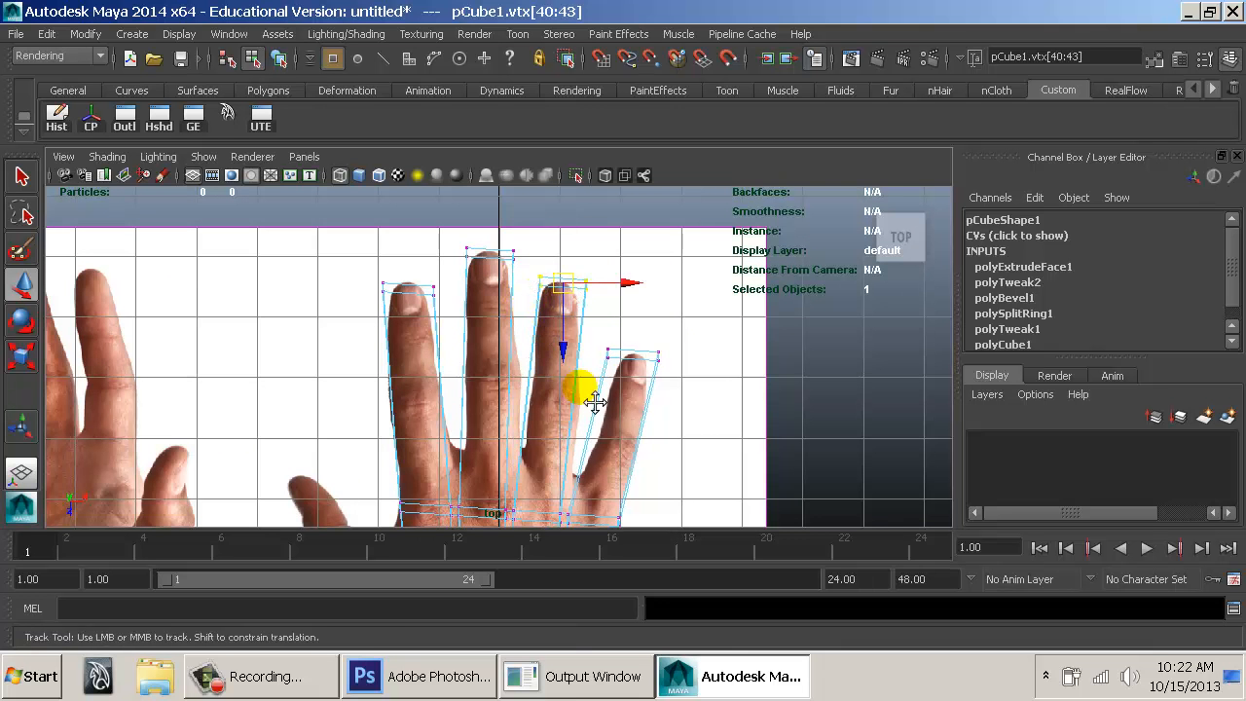
alt+middle_drag(594, 405, 569, 345)
key(5)
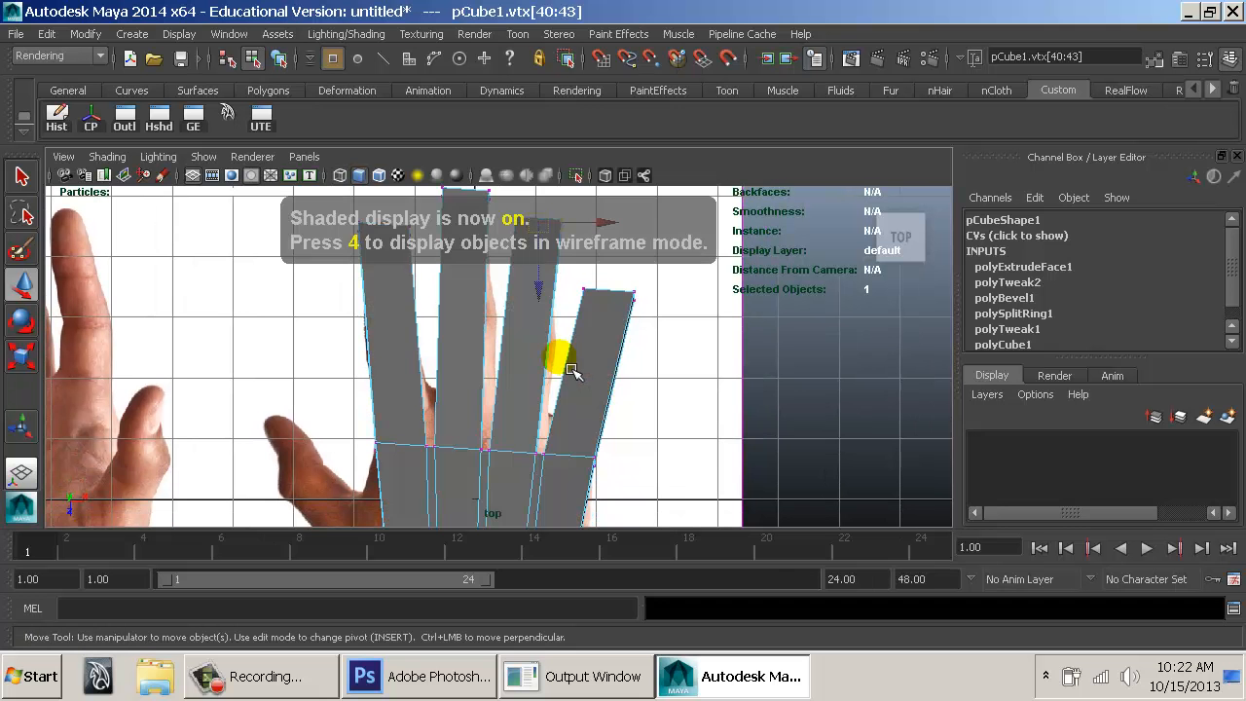
Examine the knuckle vertices at the finger bases in the perspective view, and return to the top view in wireframe.
key(4)
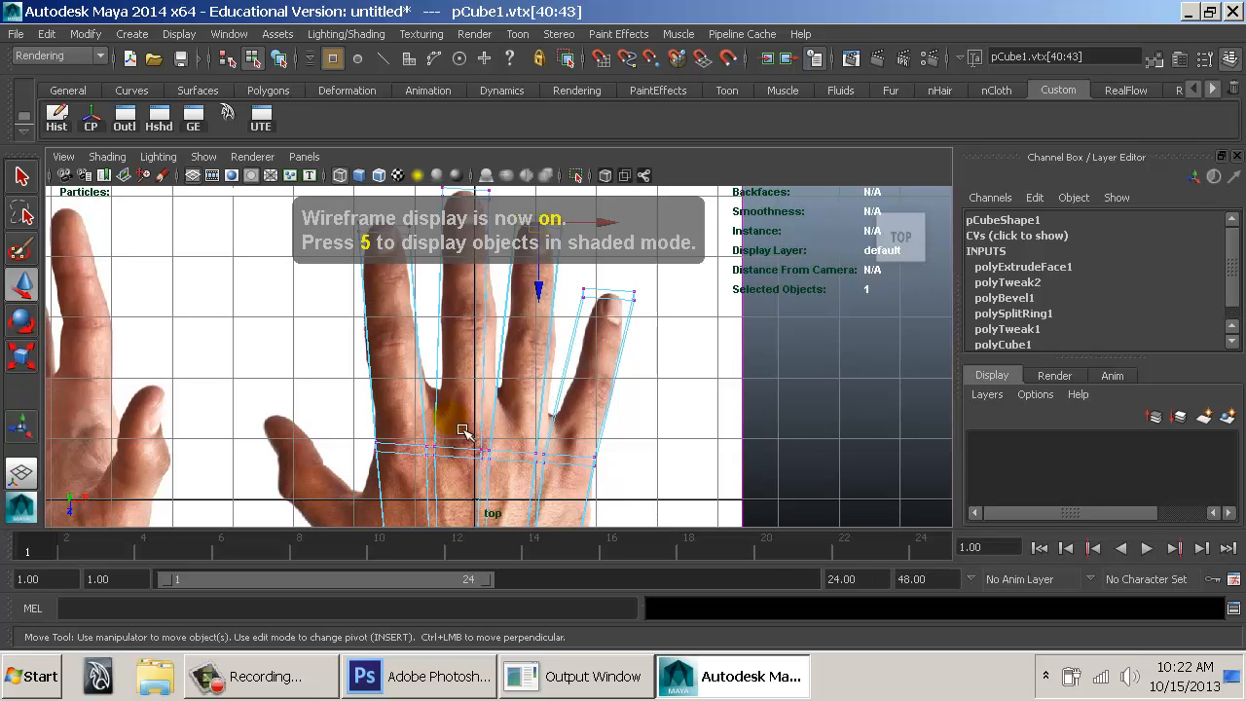
key(space)
drag(436, 413, 436, 366)
alt+drag(544, 376, 517, 336)
drag(485, 282, 594, 482)
key(5)
mouse_move(551, 400)
alt+mouse_down()
mouse_move(518, 473)
mouse_move(356, 520)
mouse_move(442, 446)
mouse_move(409, 378)
alt+mouse_up()
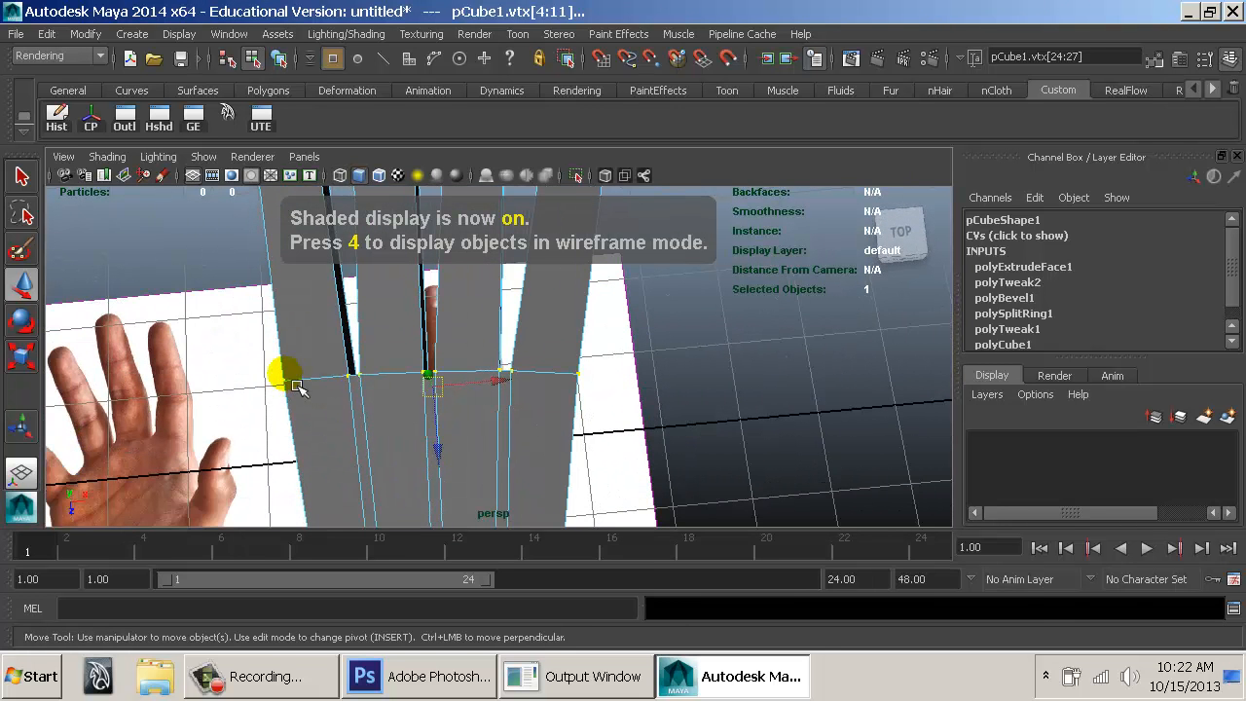
key(space)
mouse_move(526, 355)
mouse_down()
mouse_move(515, 345)
mouse_move(510, 370)
mouse_up()
key(4)
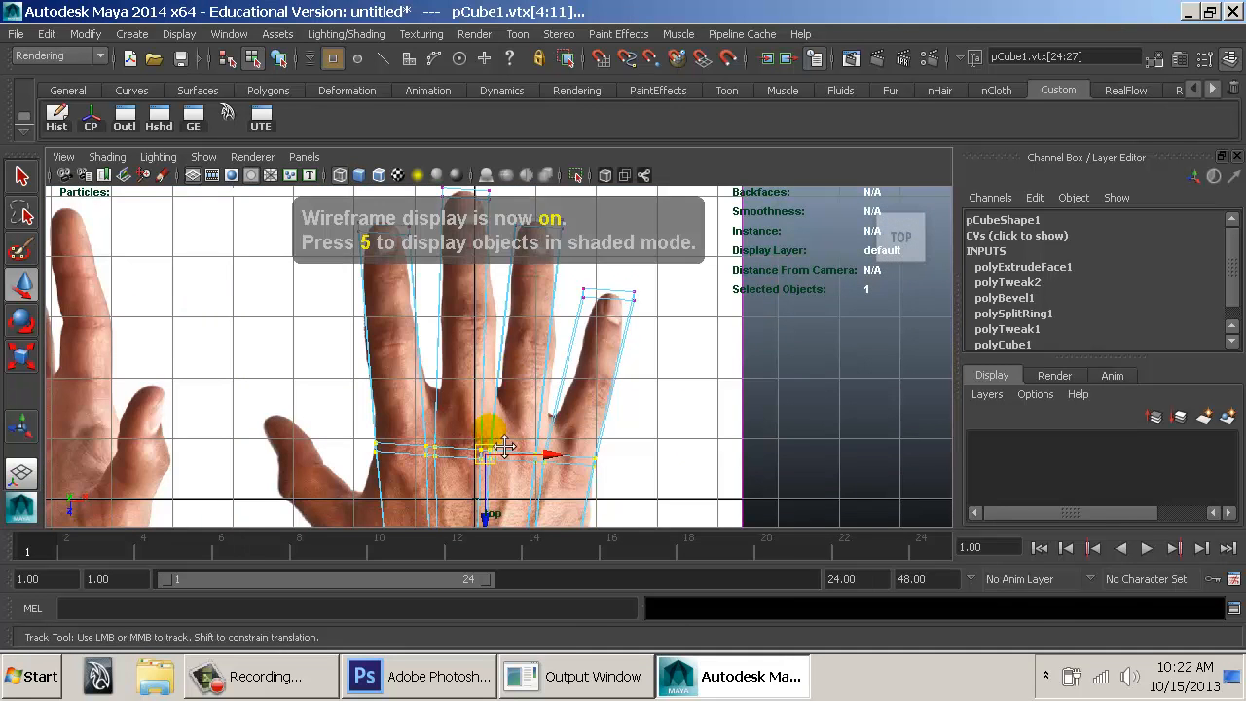
Move the knuckle vertices between each pair of neighbouring fingers forward so the row follows the finger gaps of the reference hand.
drag(518, 490, 559, 395)
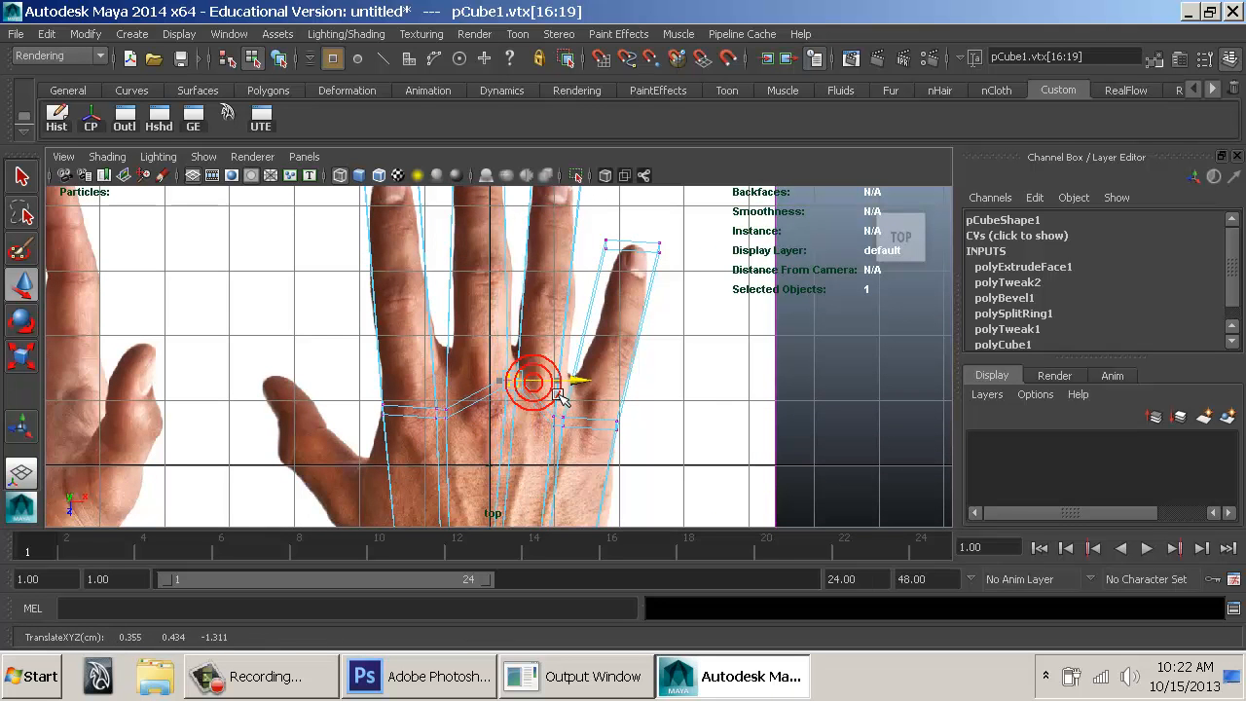
drag(417, 403, 453, 447)
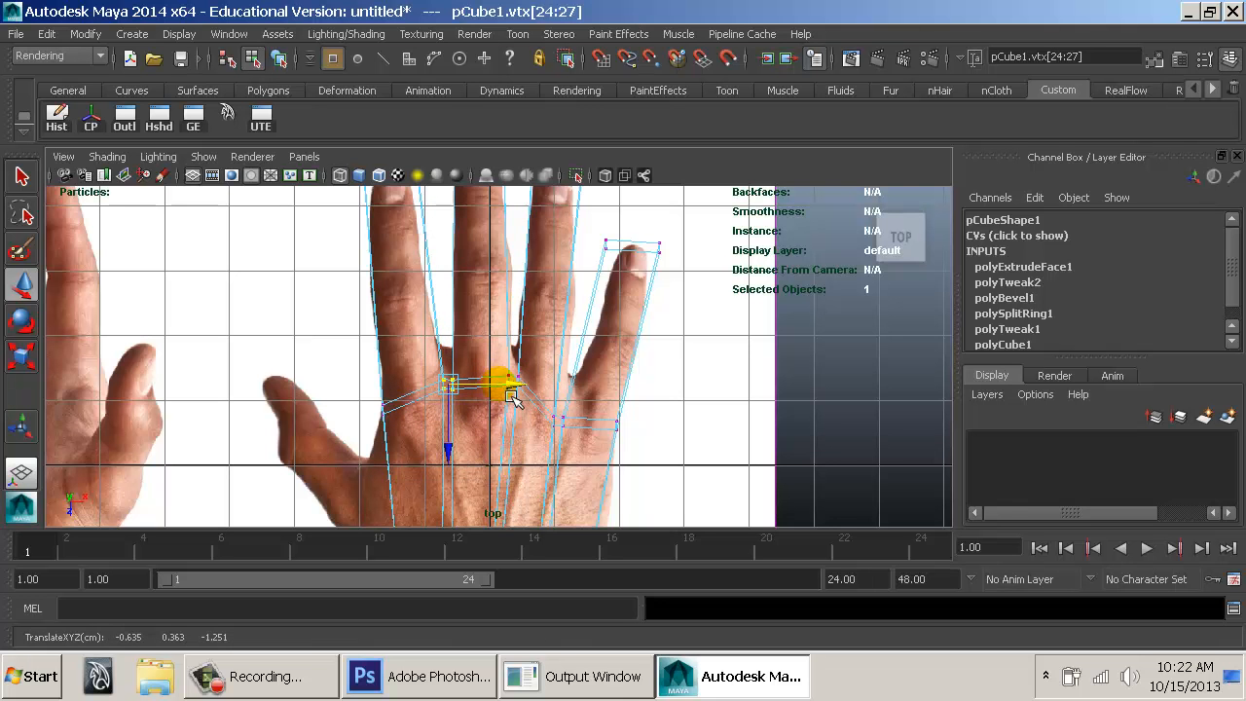
drag(544, 409, 572, 460)
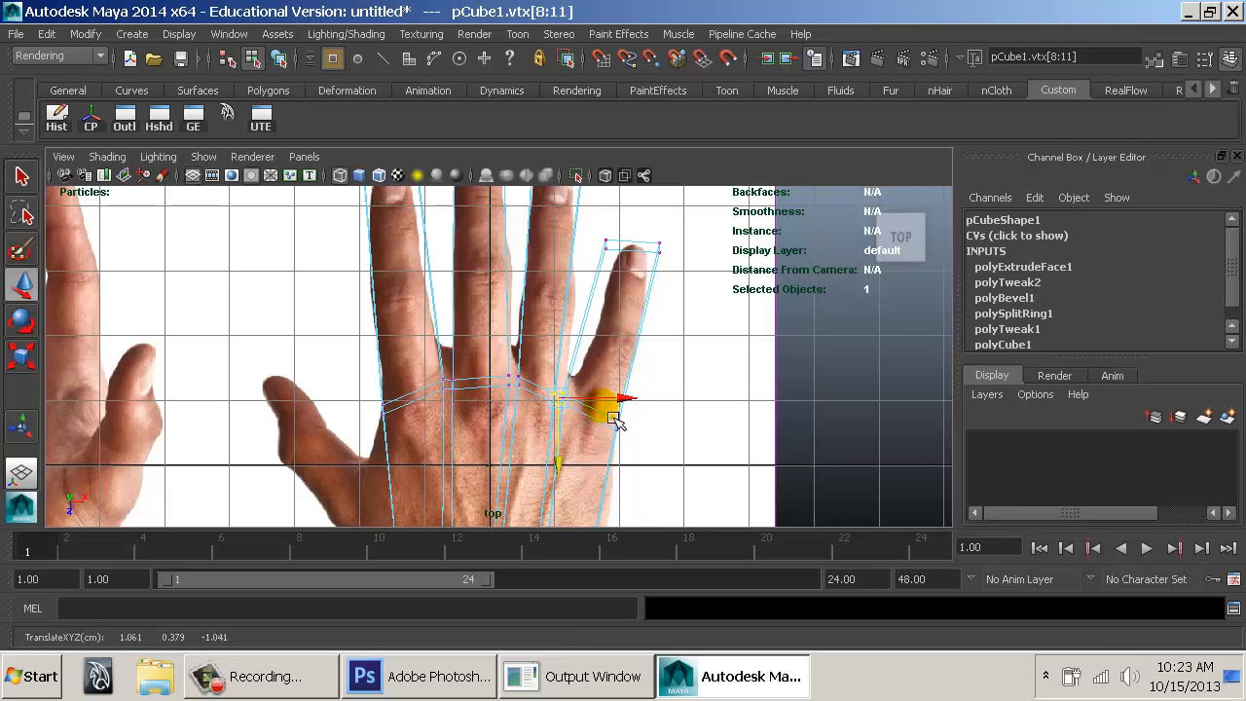
click(611, 405)
key(ctrl+z)
click(619, 406)
key(ctrl+z)
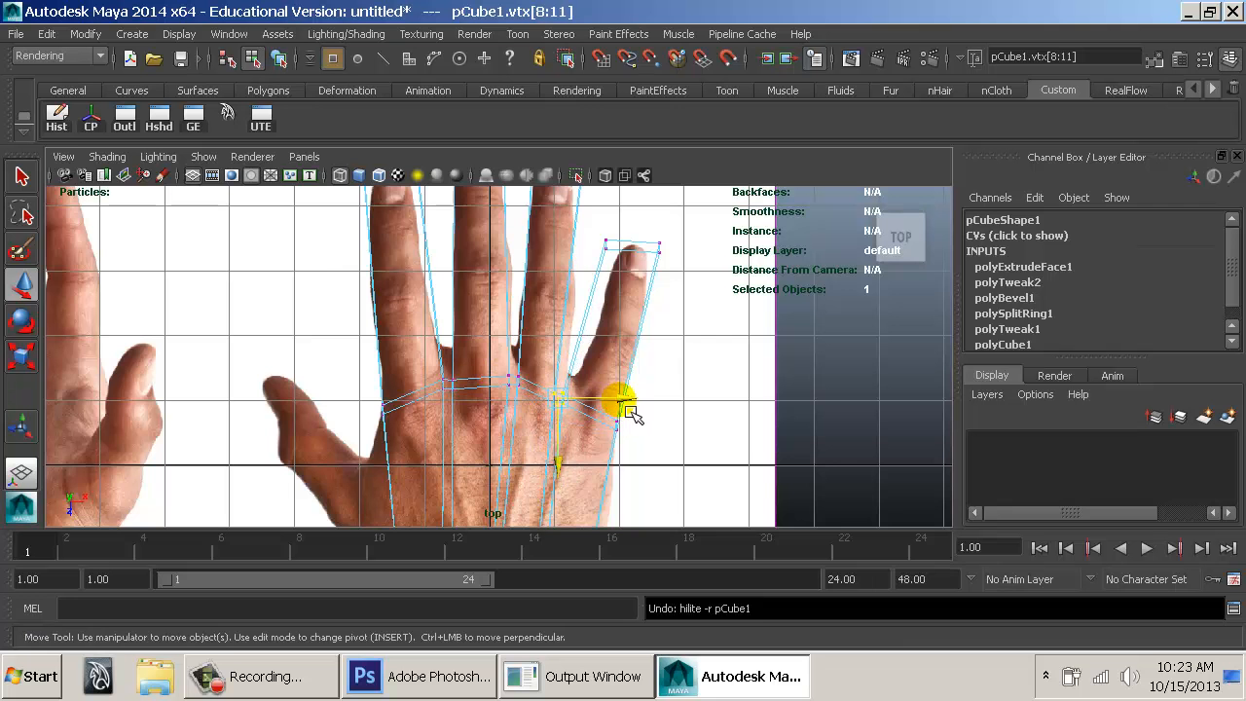
drag(624, 401, 633, 403)
Adjust the side vertices at the tips of the little and ring fingers so both ends fit their reference fingertips.
alt+right_drag(601, 406, 607, 442)
alt+middle_drag(614, 350, 556, 446)
alt+right_drag(556, 446, 633, 478)
drag(556, 318, 665, 333)
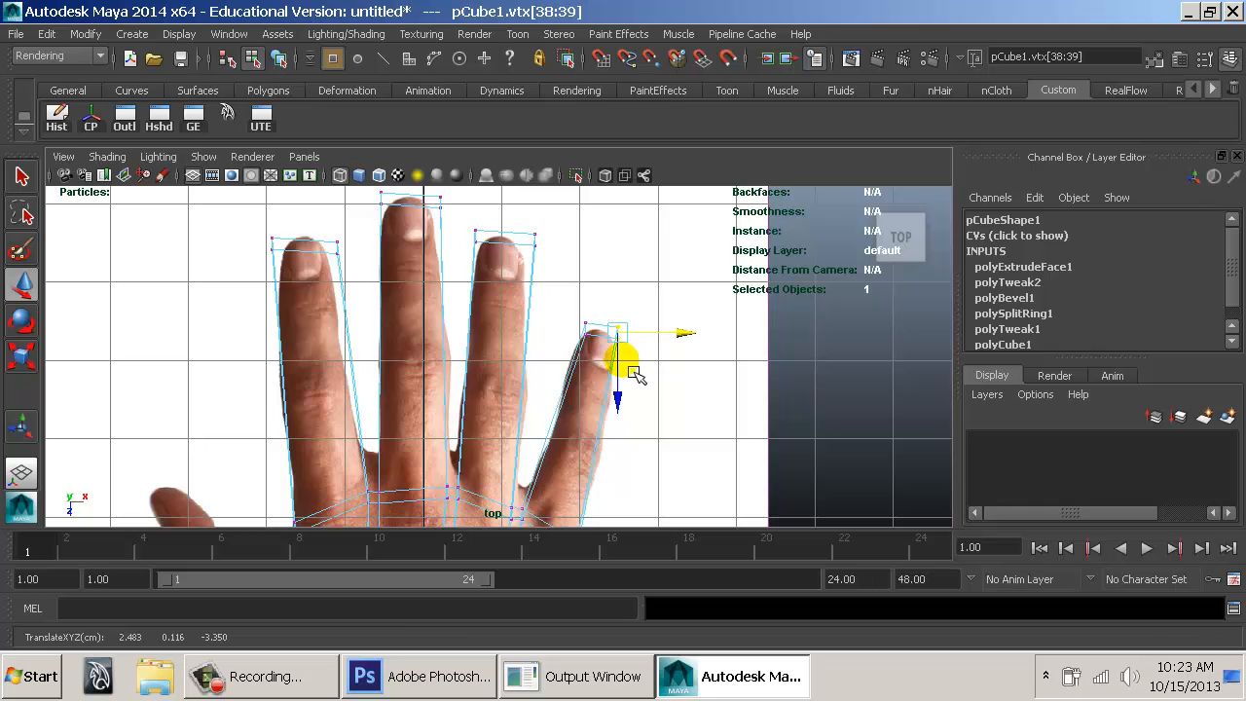
drag(632, 378, 633, 377)
drag(563, 318, 584, 339)
drag(563, 247, 526, 276)
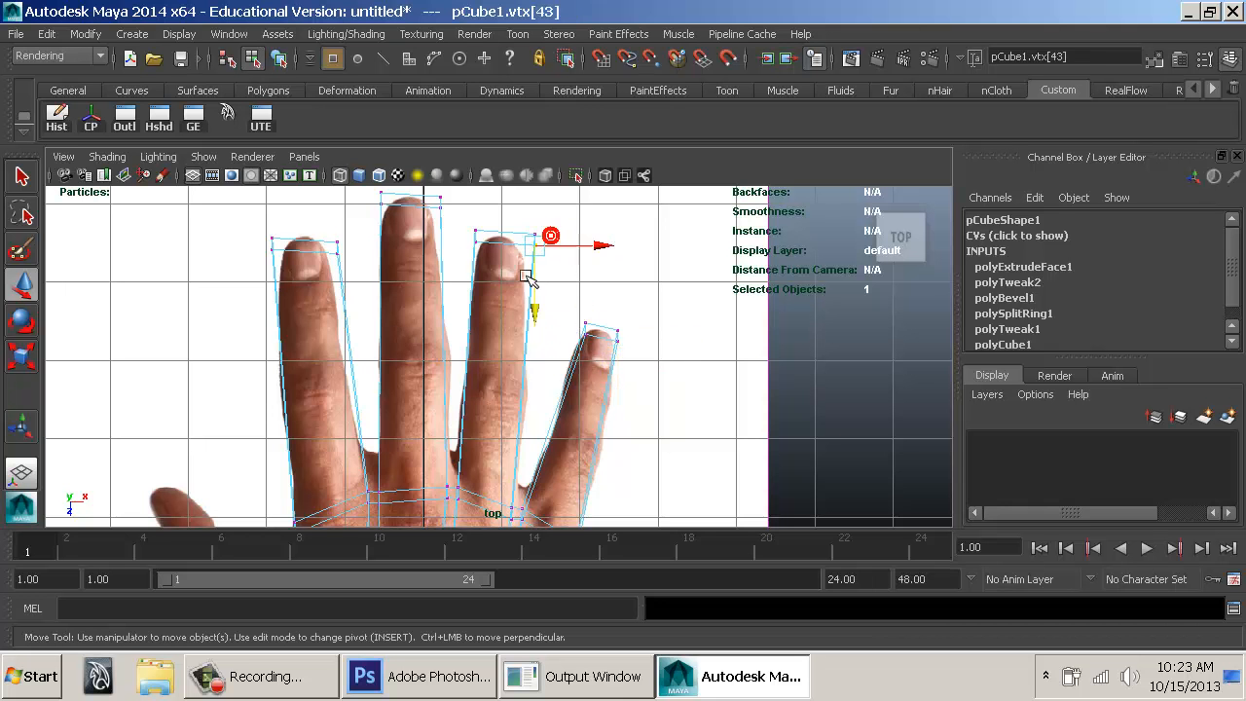
mouse_move(550, 223)
mouse_down()
mouse_move(518, 270)
mouse_move(565, 241)
mouse_up()
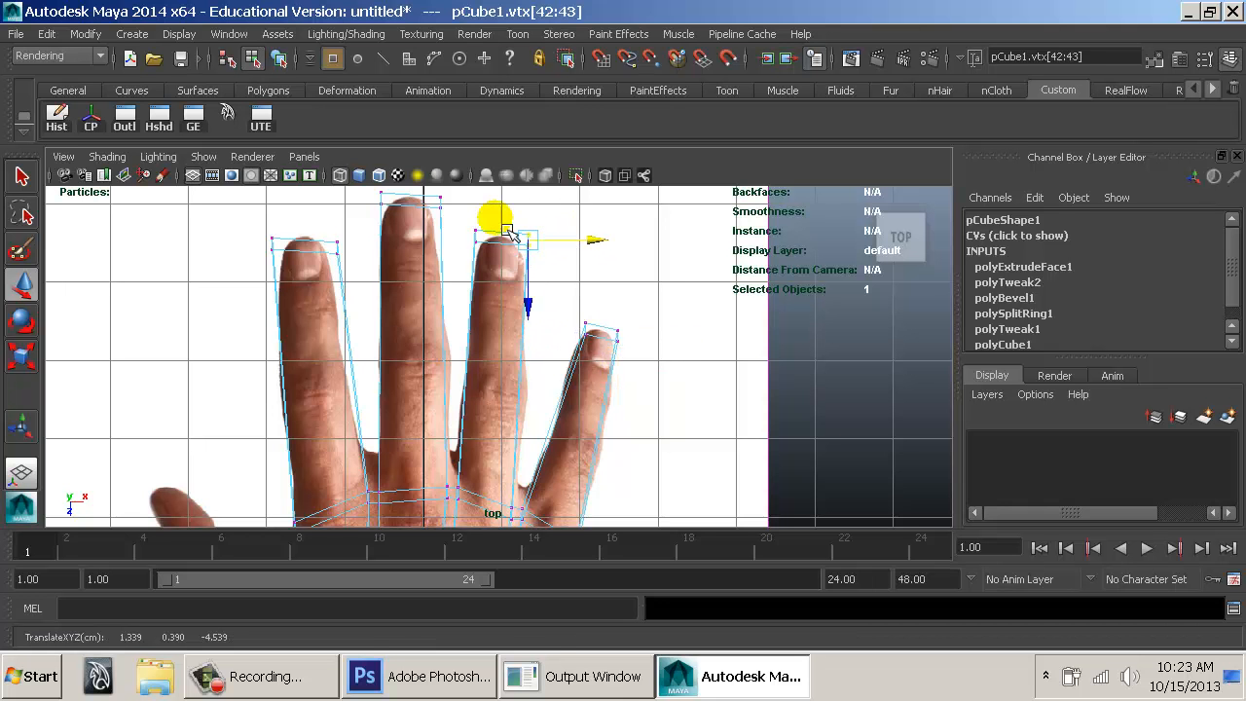
drag(497, 221, 506, 245)
Adjust the side vertices at the tips of the middle and index fingers to fit their reference fingertips.
alt+middle_drag(497, 366, 534, 398)
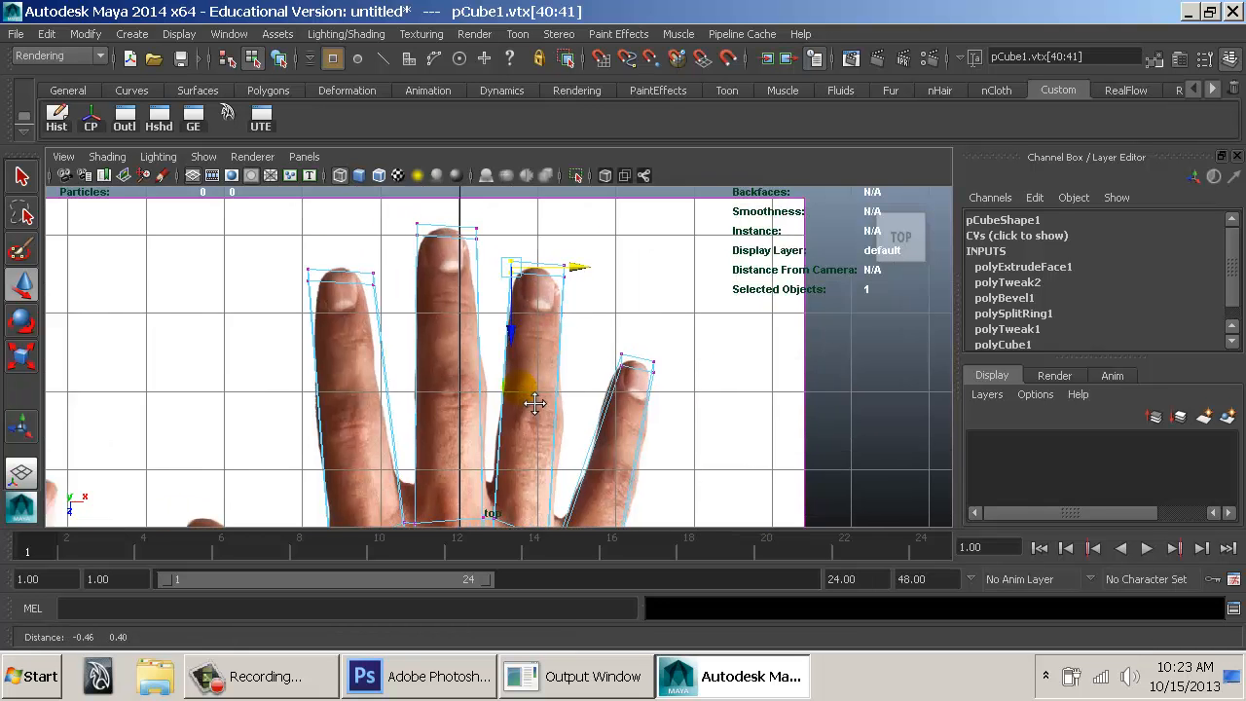
drag(415, 216, 427, 274)
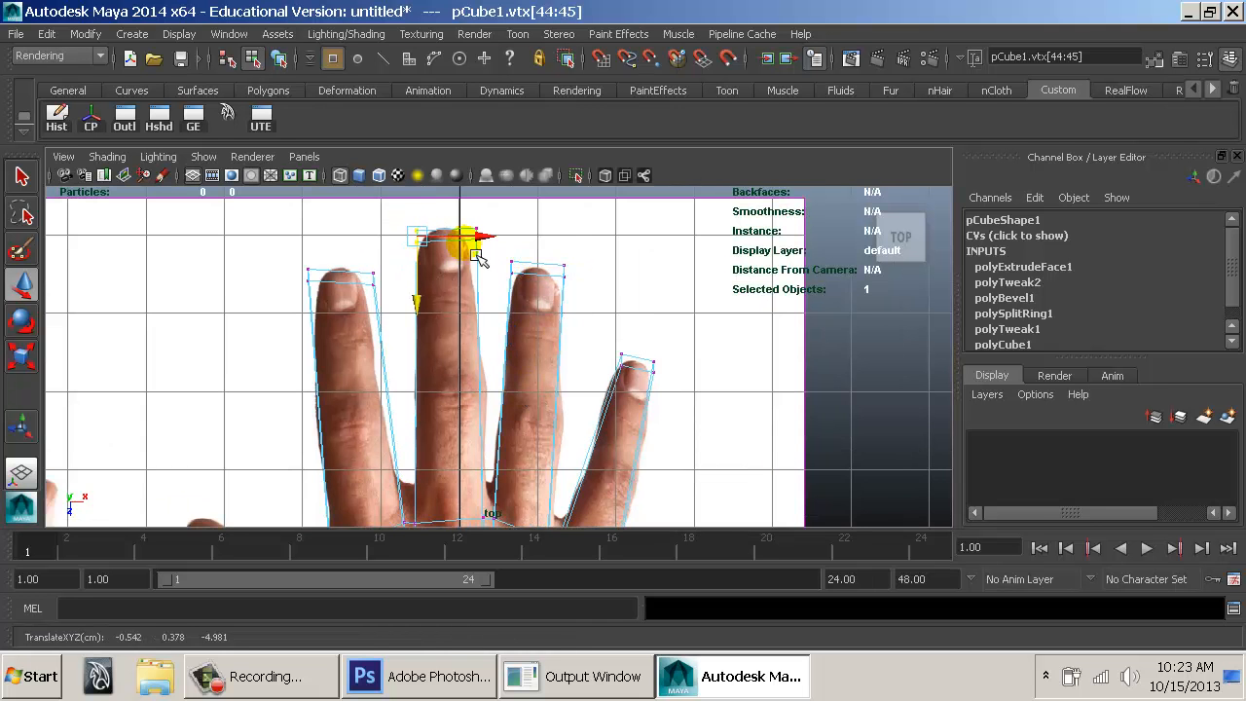
alt+middle_drag(439, 411, 472, 379)
drag(389, 226, 418, 272)
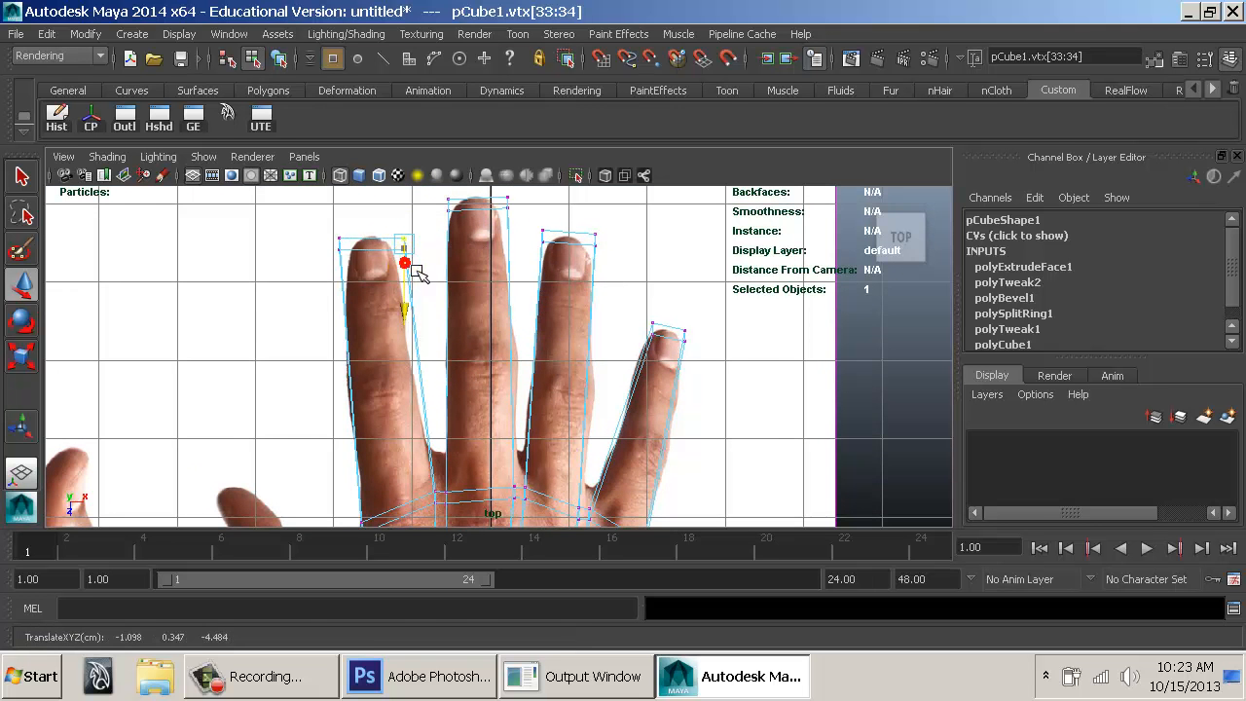
drag(349, 226, 335, 269)
Examine the finger gaps and the overall hand shape in shaded display, from the top and around the perspective view.
alt+middle_drag(435, 430, 443, 292)
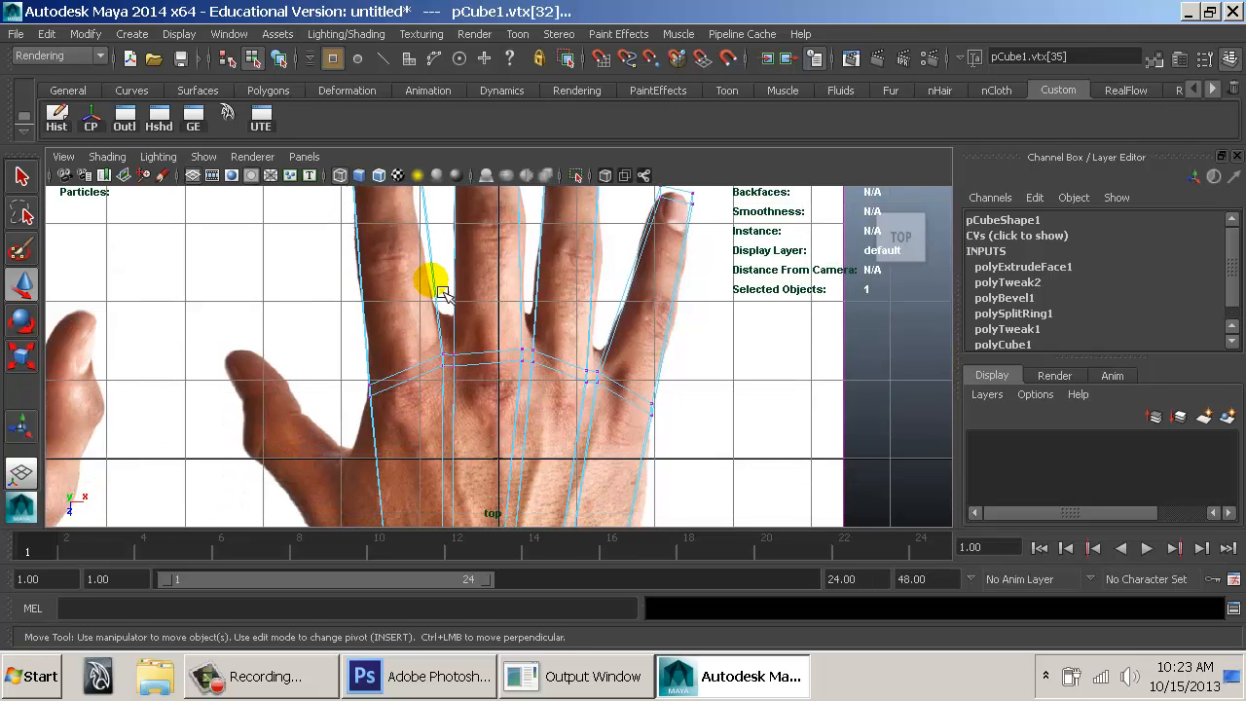
alt+right_drag(468, 380, 480, 383)
key(5)
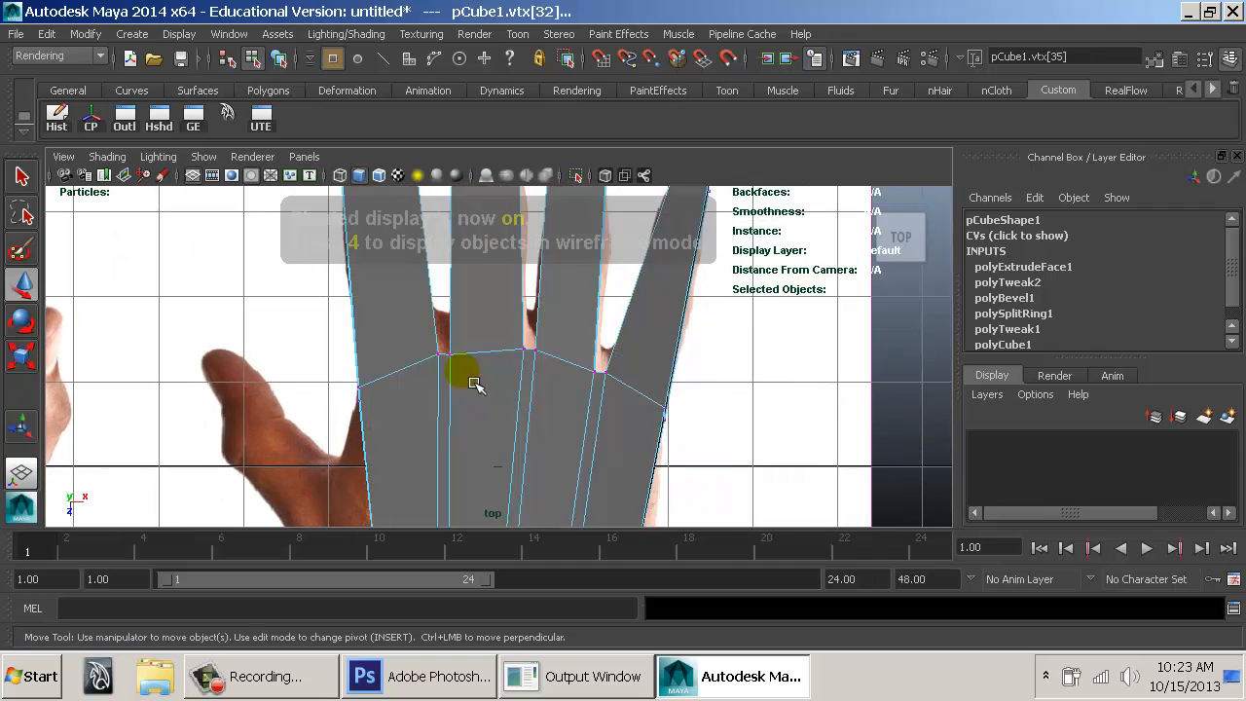
key(4)
key(space)
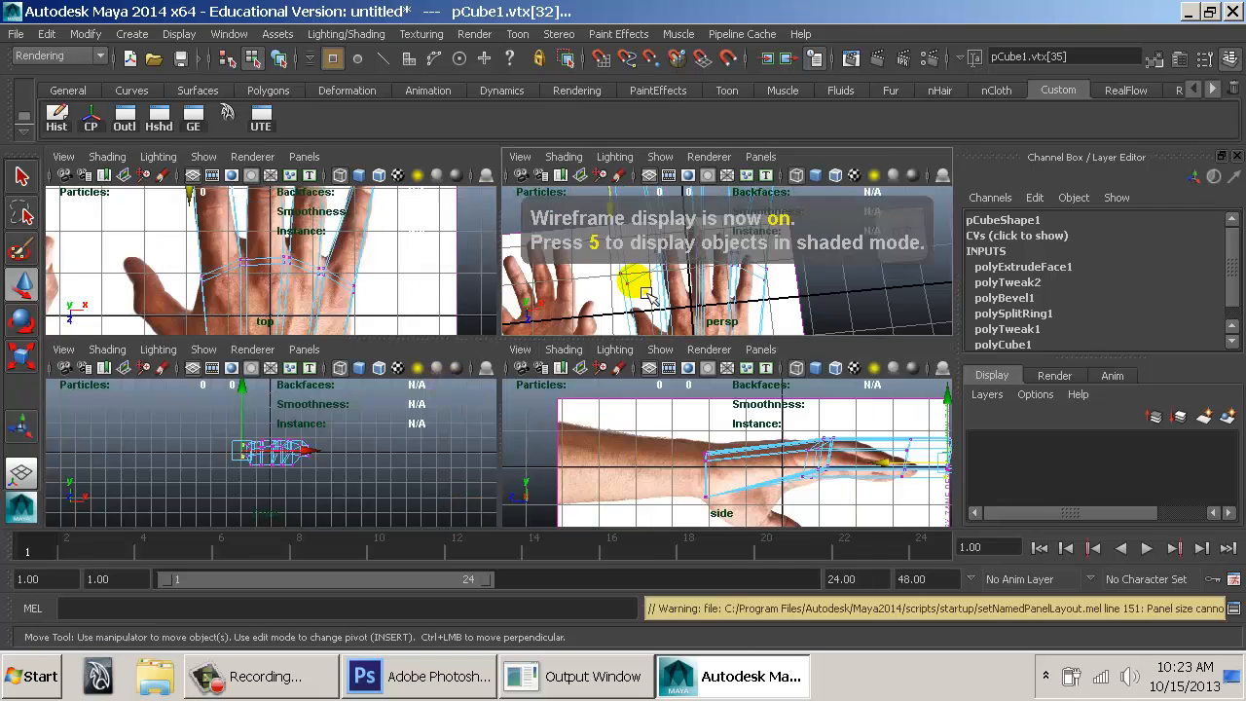
key(space)
alt+drag(555, 387, 737, 341)
alt+drag(544, 386, 694, 363)
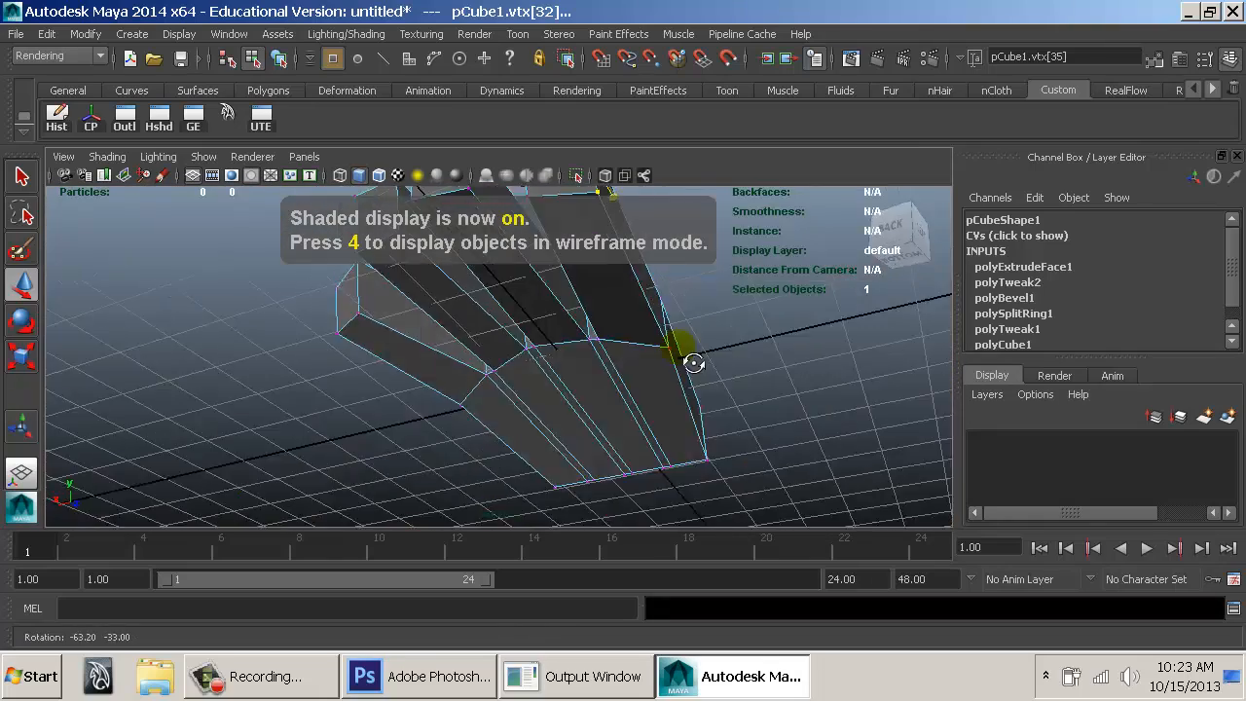
alt+drag(612, 495, 644, 298)
alt+middle_drag(644, 298, 558, 321)
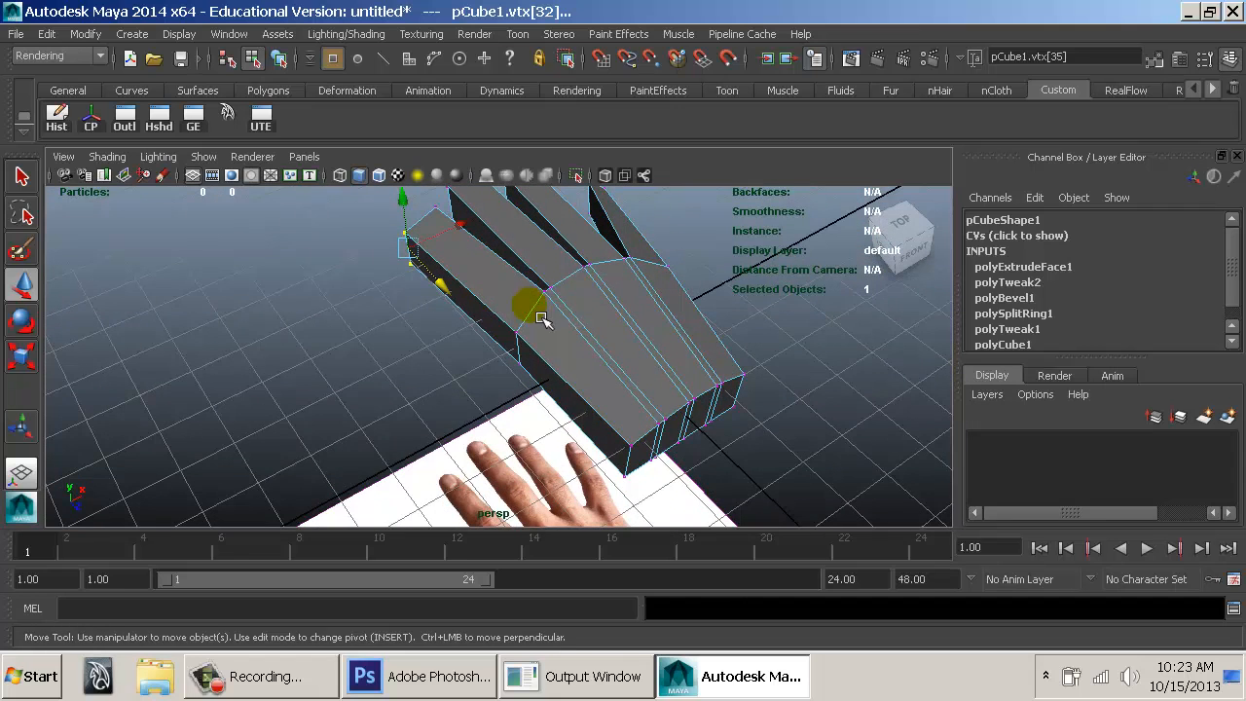
Return to the top view in wireframe, switch to face mode and select all faces of the index finger.
key(space)
drag(525, 313, 443, 255)
key(space)
key(space)
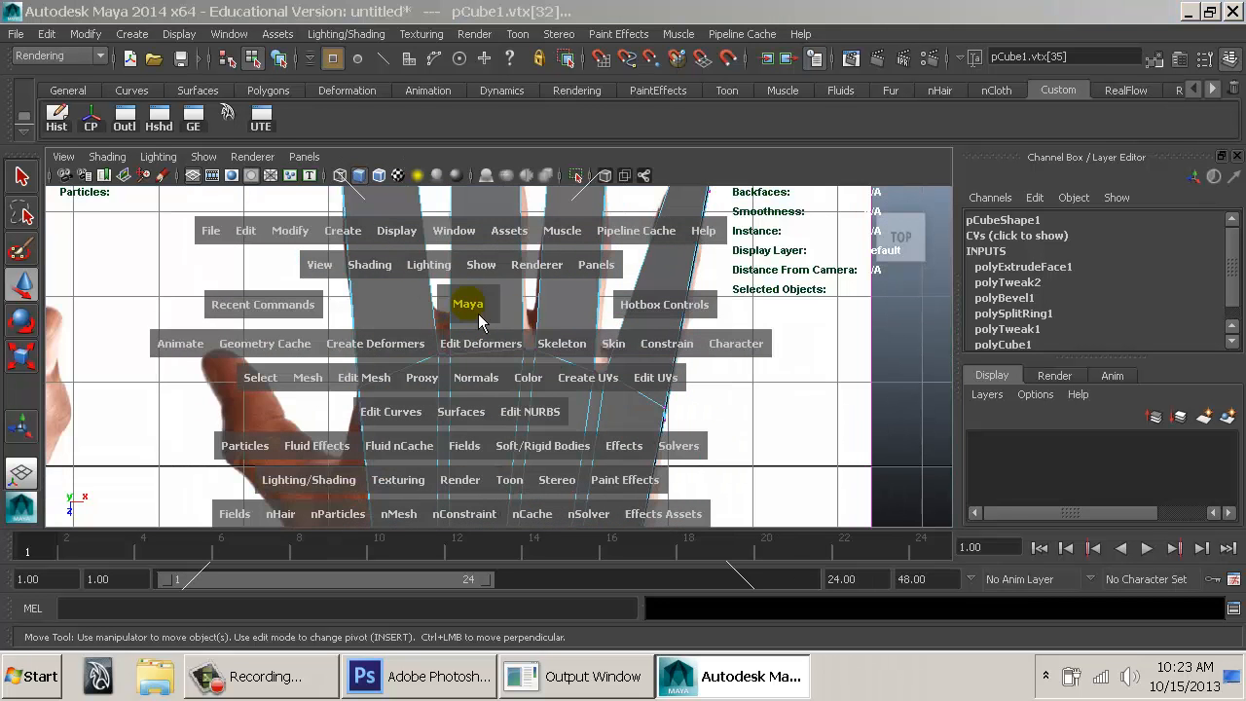
drag(450, 303, 477, 300)
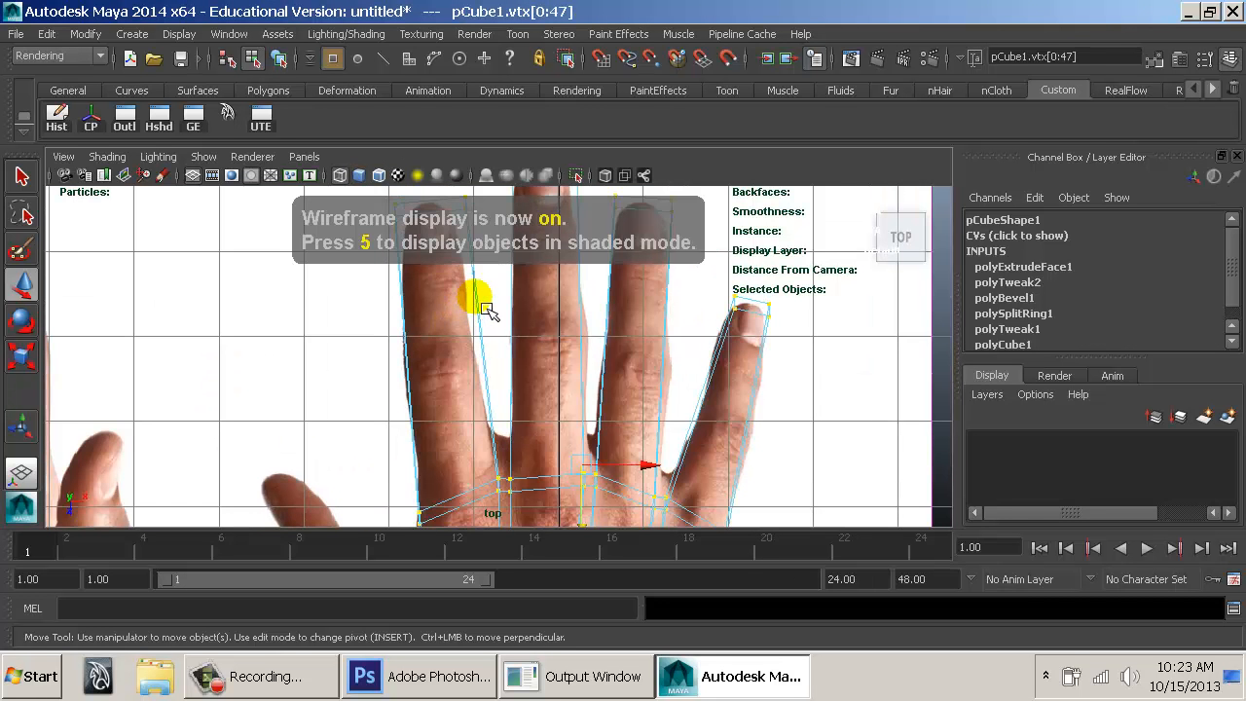
right_drag(478, 298, 480, 266)
alt+right_drag(690, 361, 559, 339)
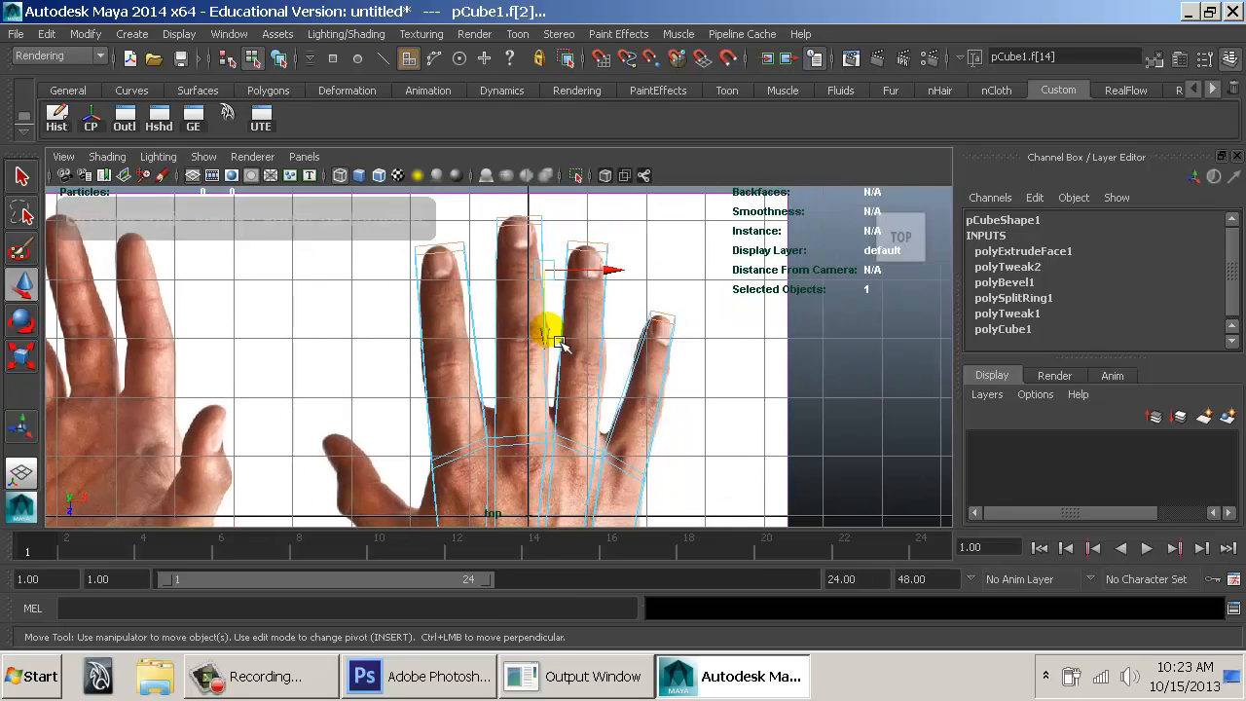
alt+click(477, 234)
drag(481, 237, 393, 415)
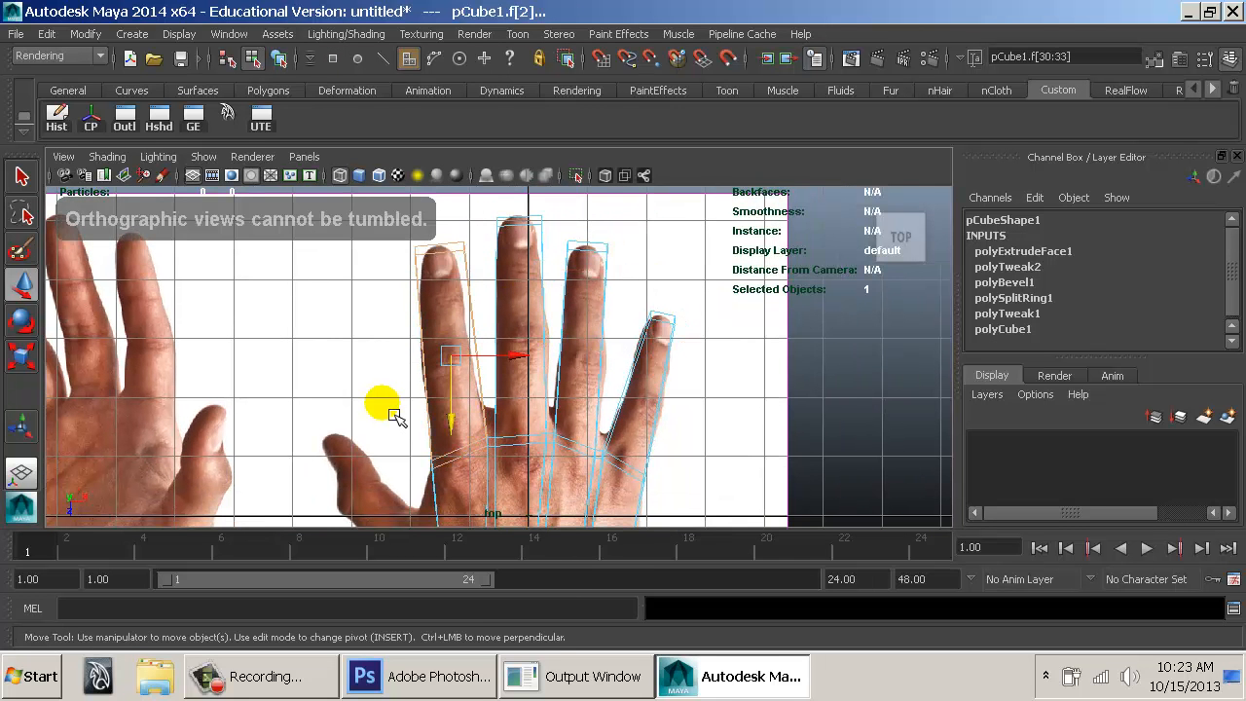
Try selecting the faces of the little, ring, index and middle fingers in turn.
drag(606, 296, 712, 426)
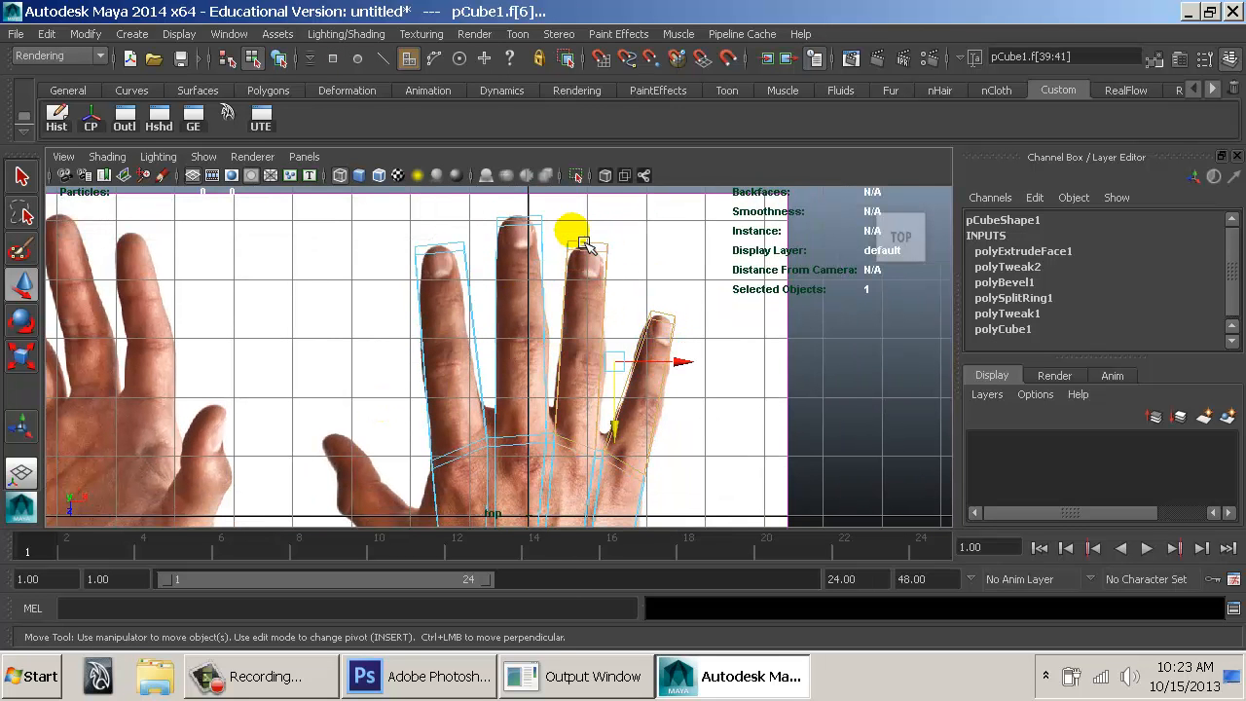
drag(570, 227, 615, 288)
drag(470, 228, 419, 312)
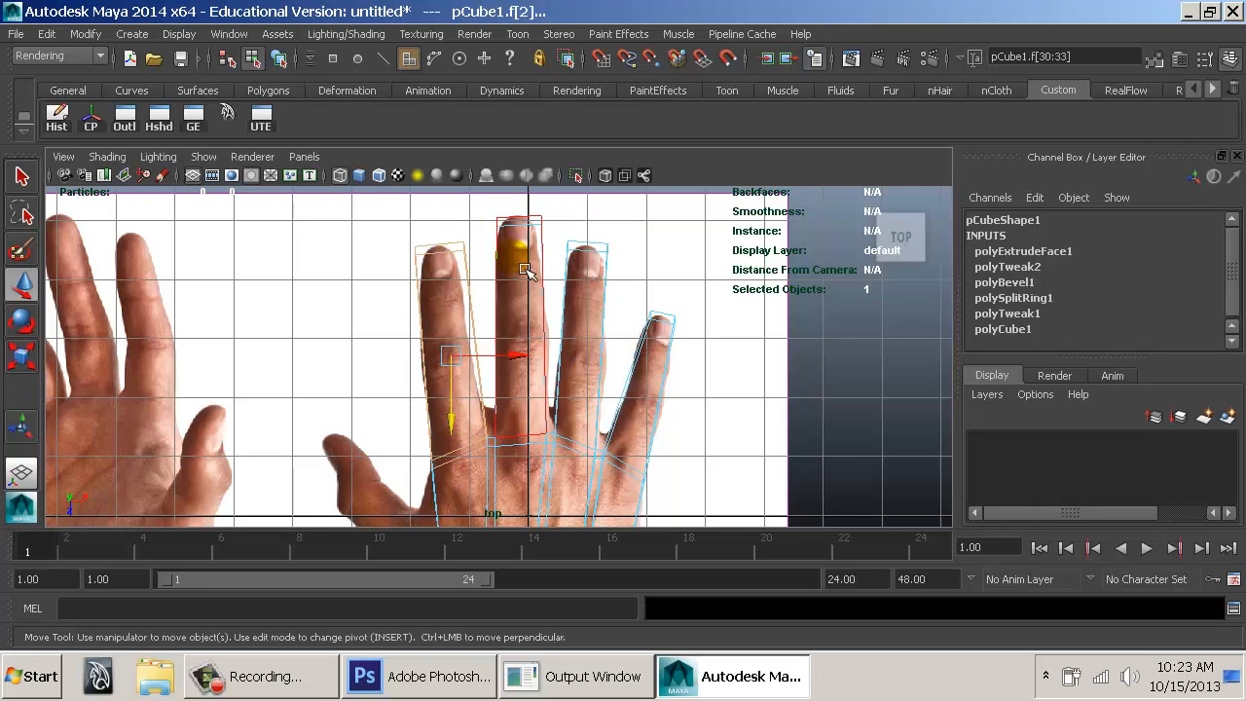
drag(524, 241, 525, 245)
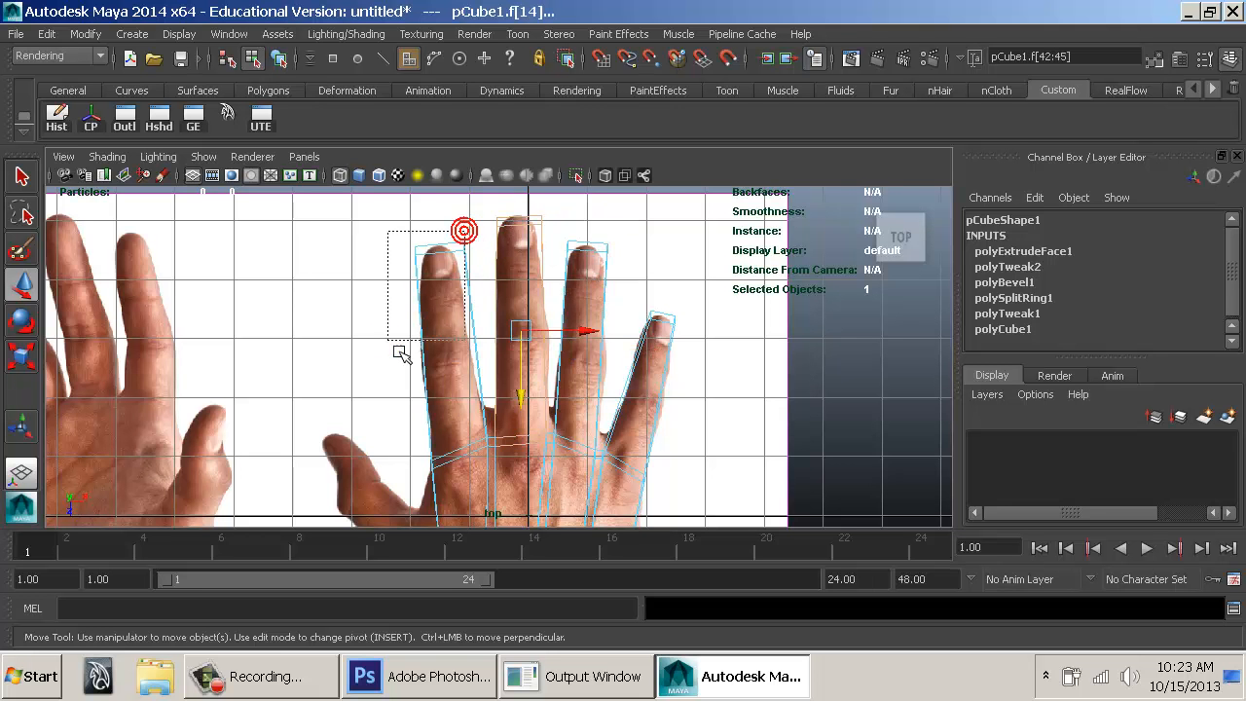
Extract the index finger's faces from the hand mesh and select the resulting separate finger object.
drag(395, 346, 397, 341)
key(space)
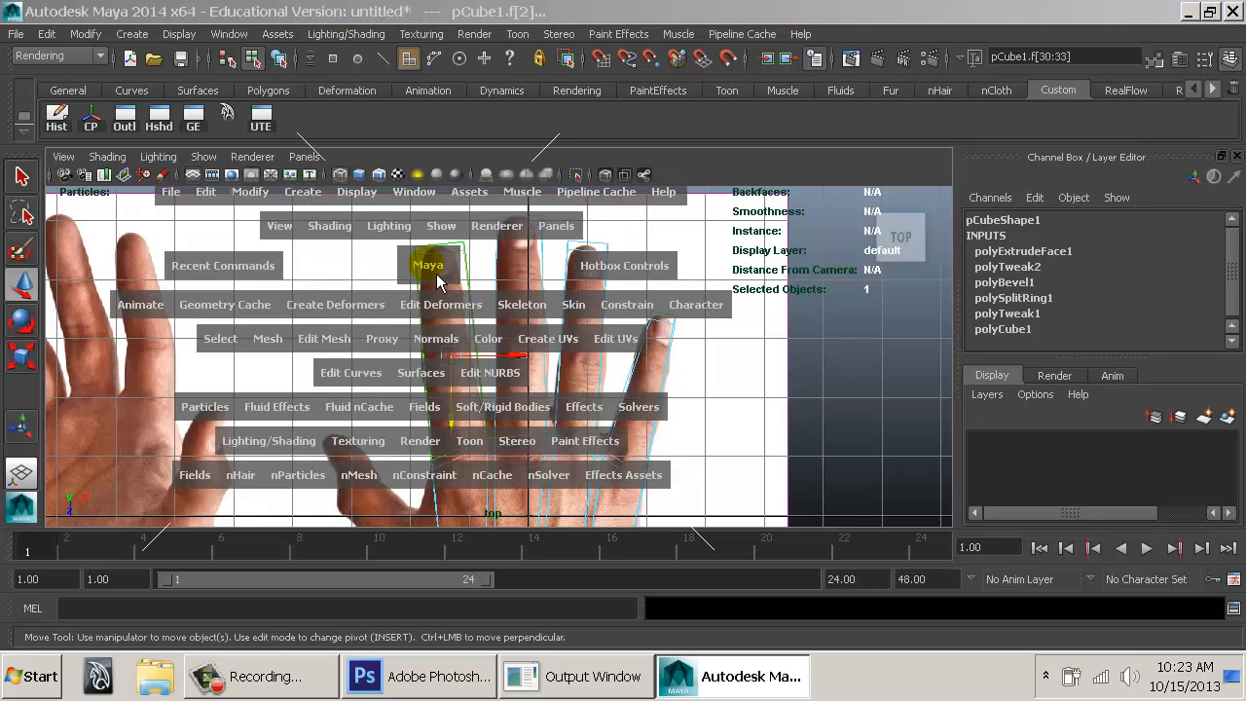
click(317, 338)
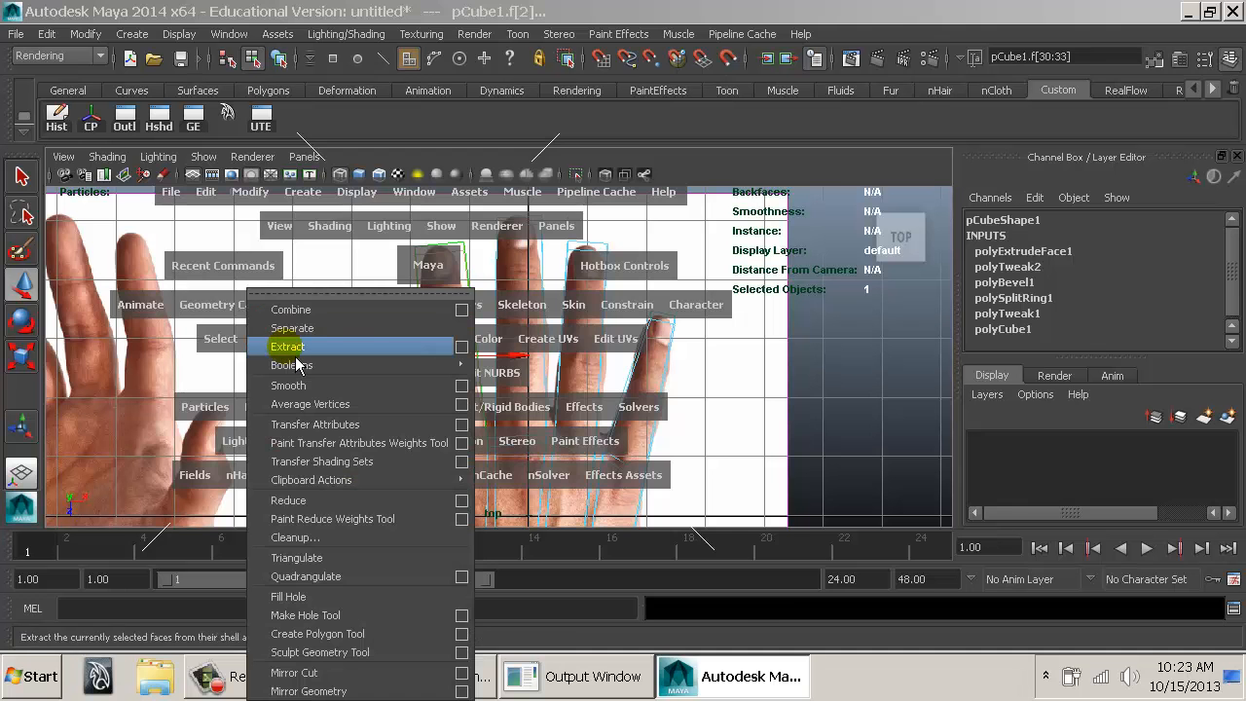
click(295, 351)
key(w)
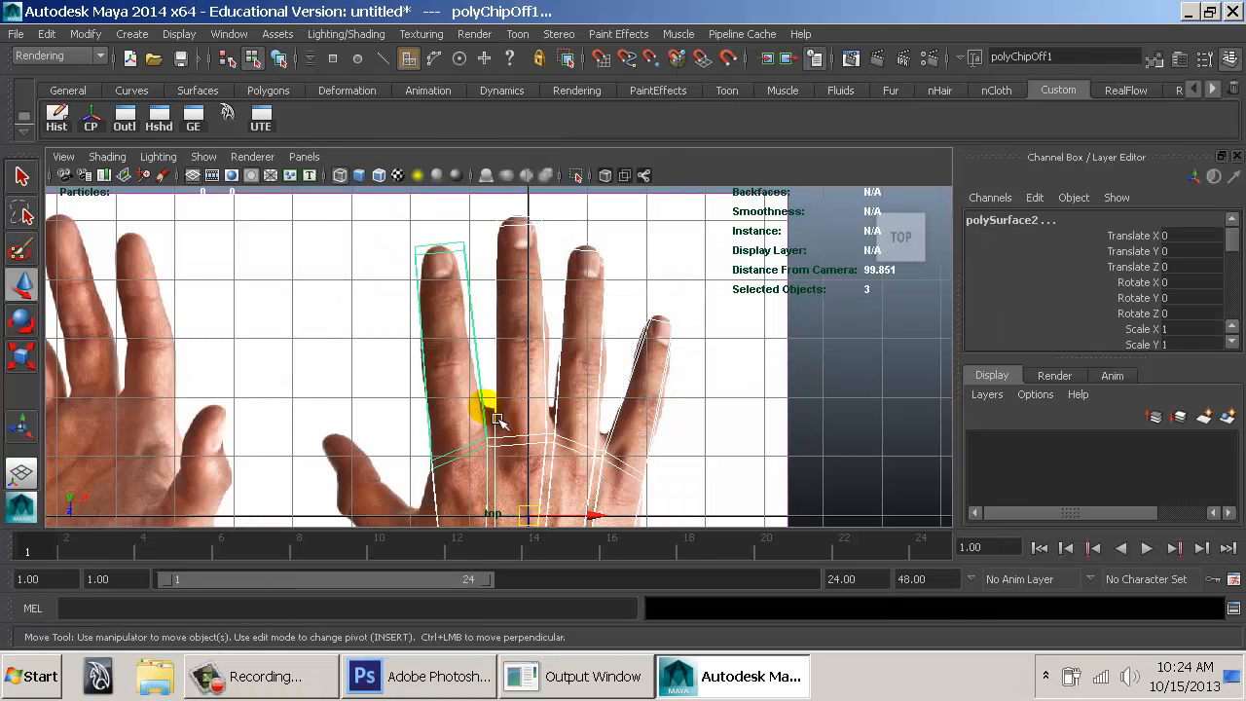
click(485, 387)
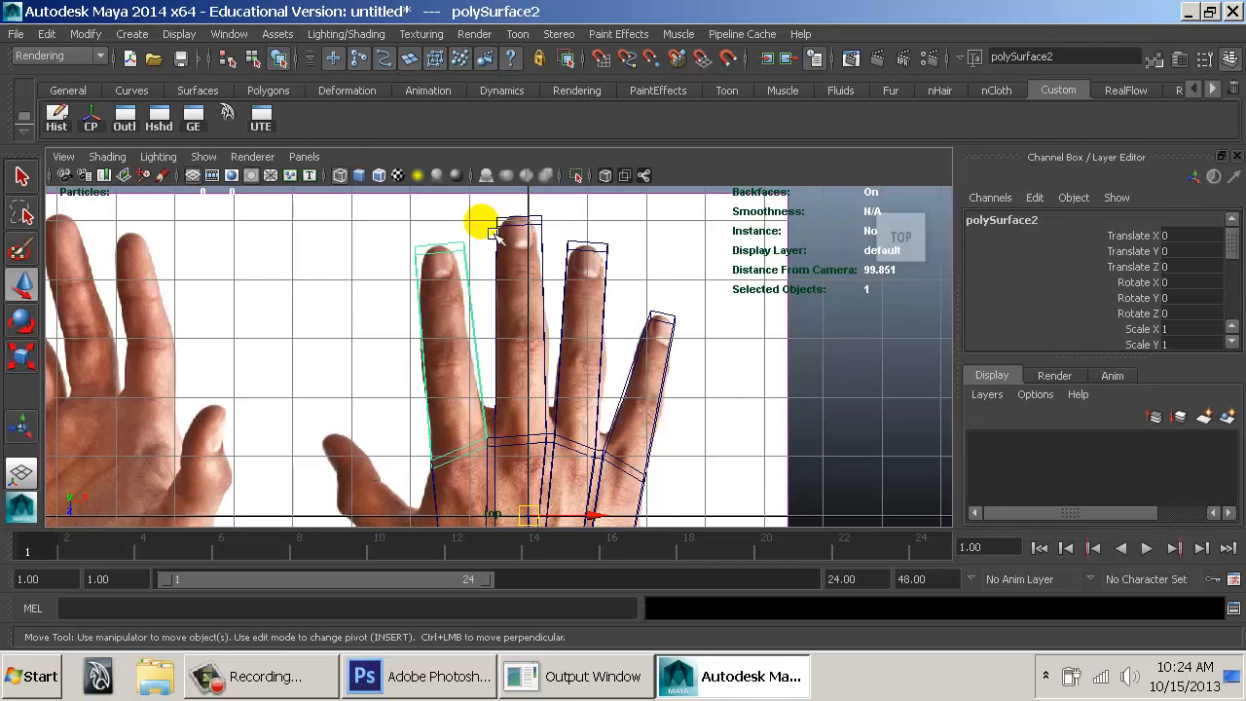
Isolate the extracted index finger together with the top reference image plane, and select only the finger.
click(575, 175)
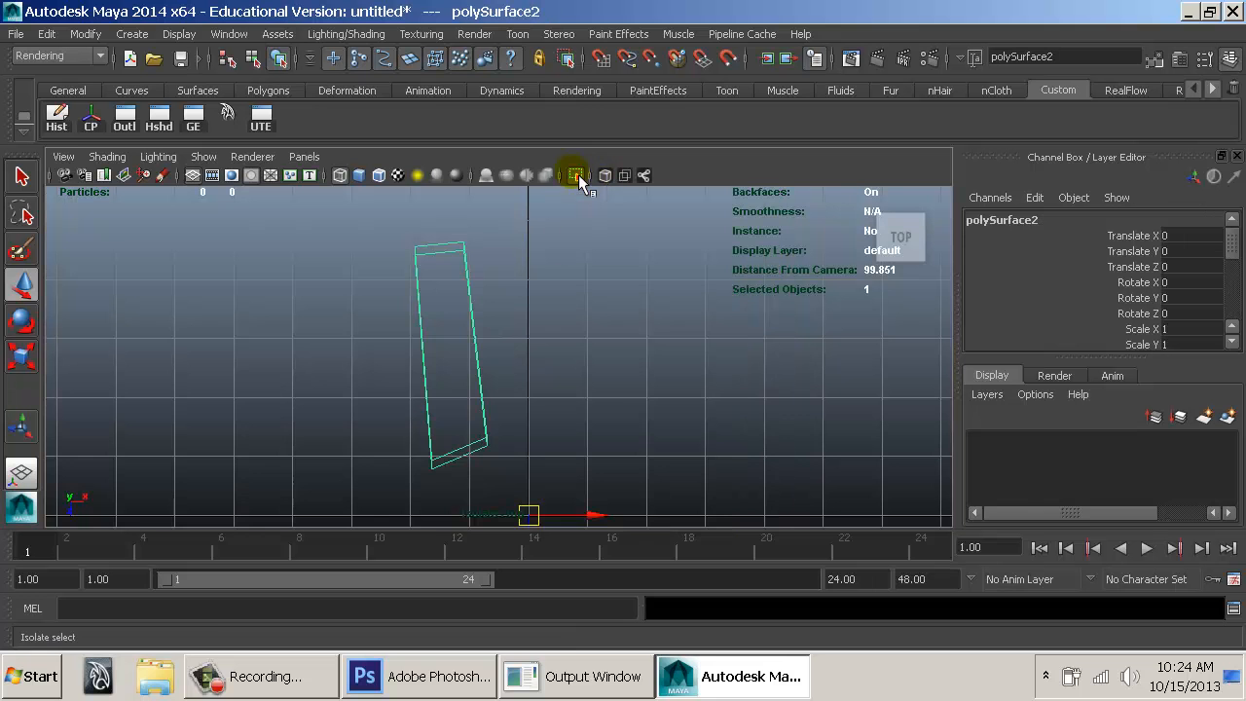
click(576, 175)
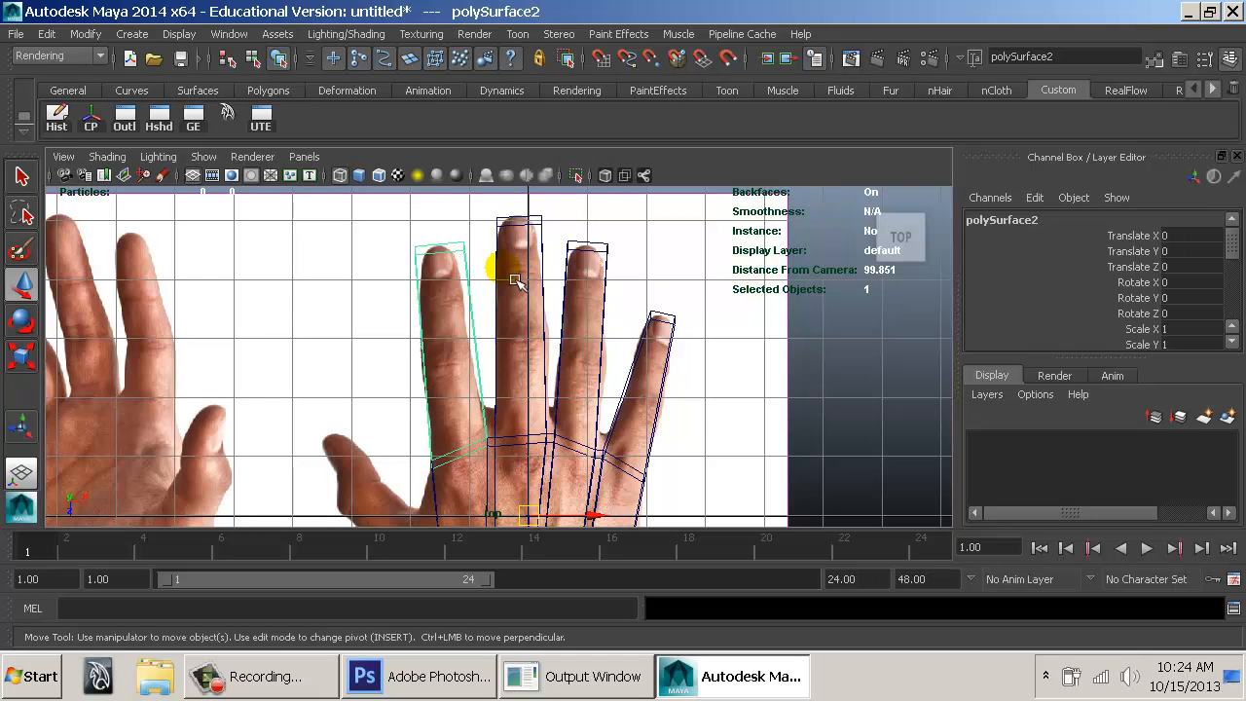
shift+drag(861, 233, 744, 260)
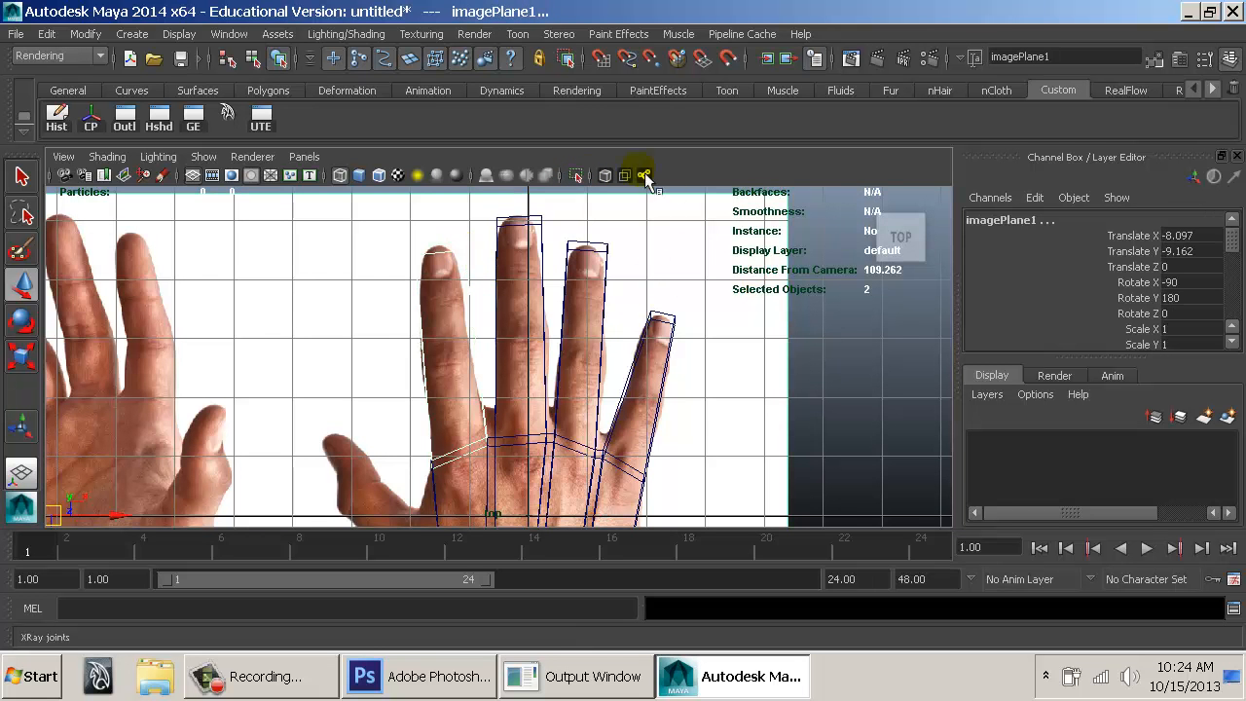
click(579, 175)
click(806, 383)
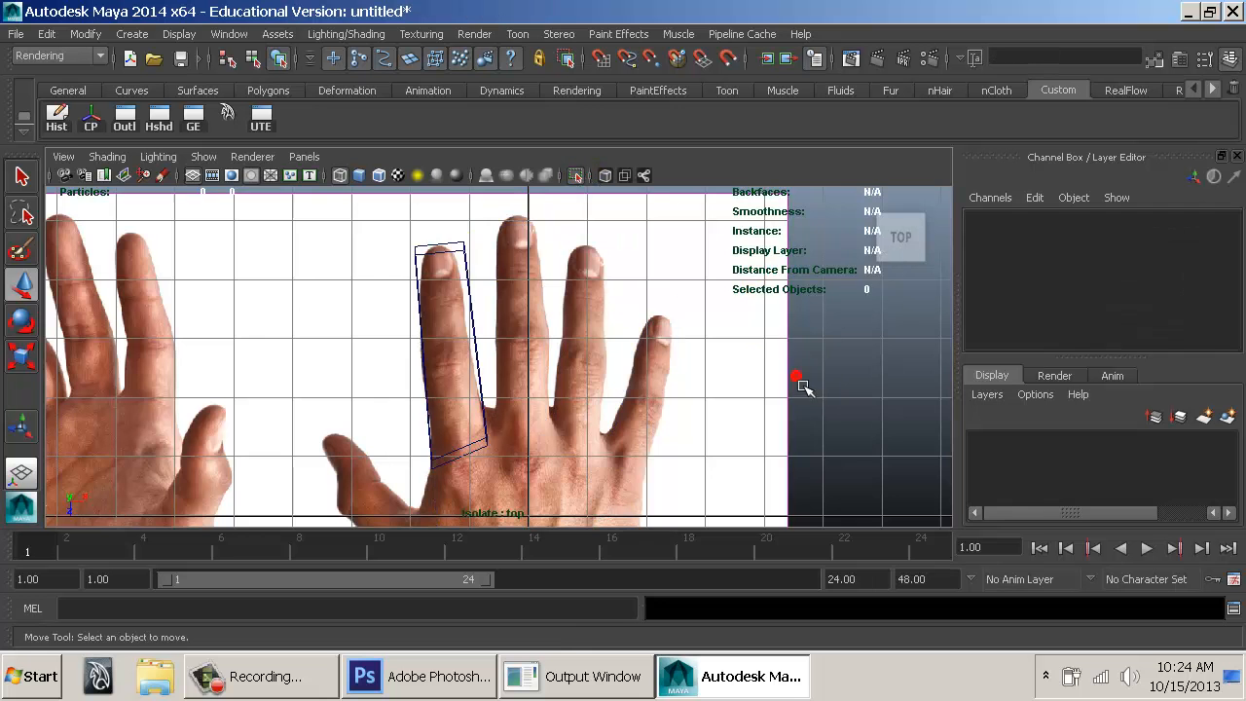
click(469, 263)
alt+right_drag(434, 321, 495, 329)
alt+middle_drag(496, 329, 565, 342)
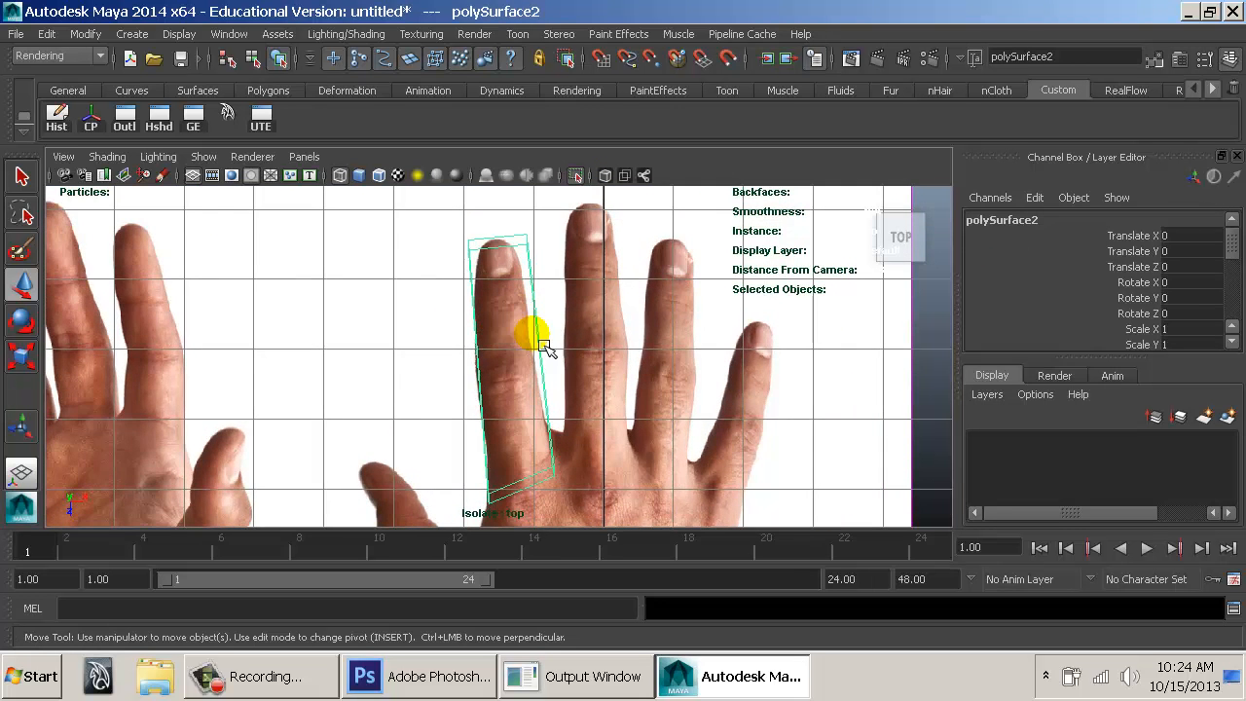
key(space)
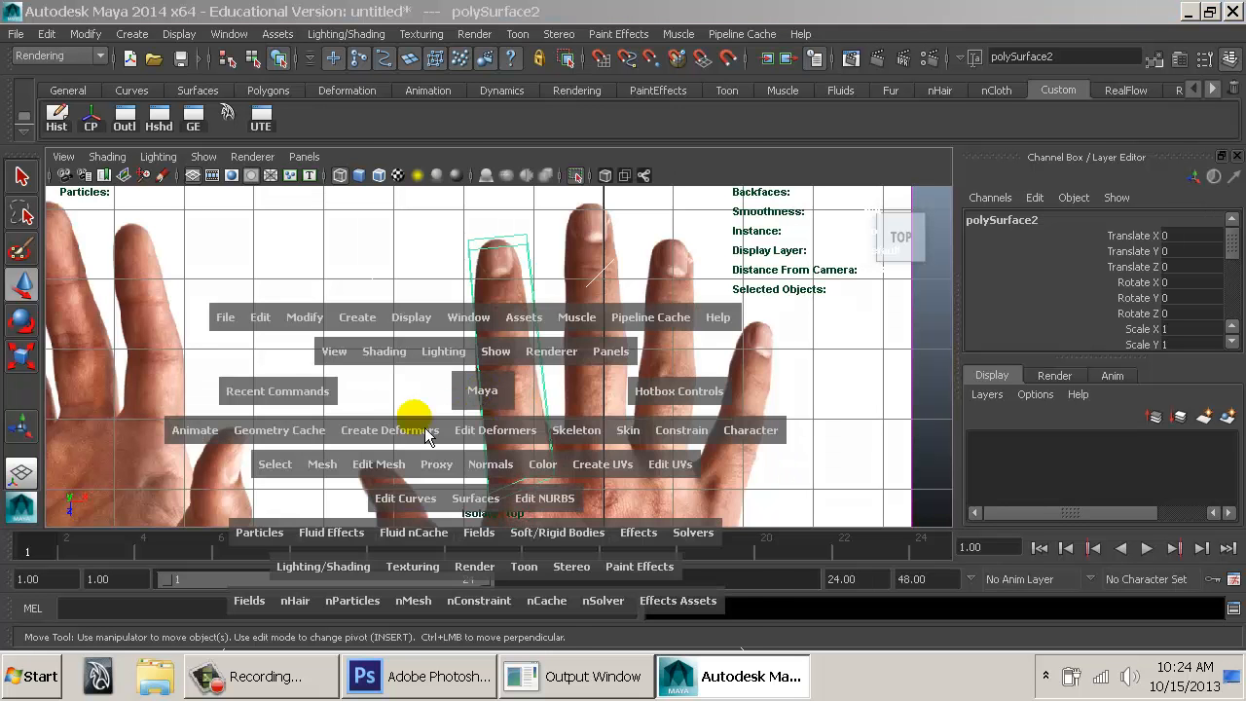
Set the Insert Edge Loop Tool to relative distance from edge and insert a loop just above the index finger's base.
drag(394, 468, 465, 218)
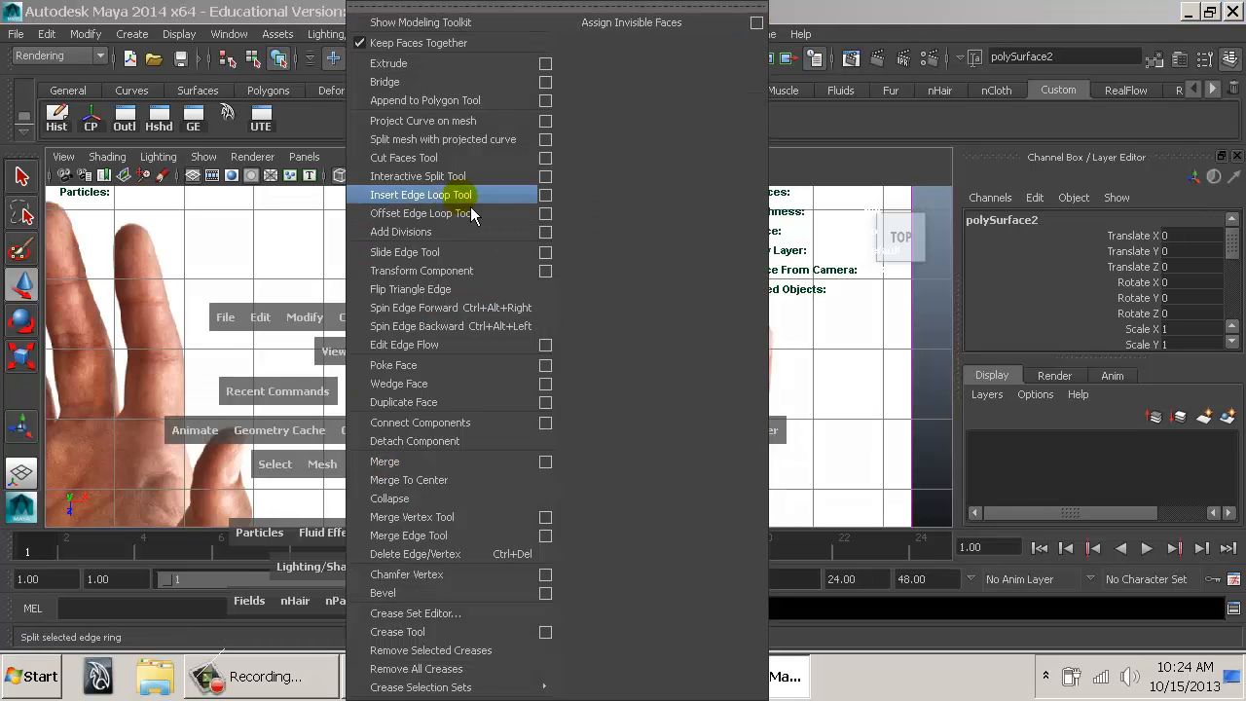
drag(555, 207, 546, 196)
click(249, 177)
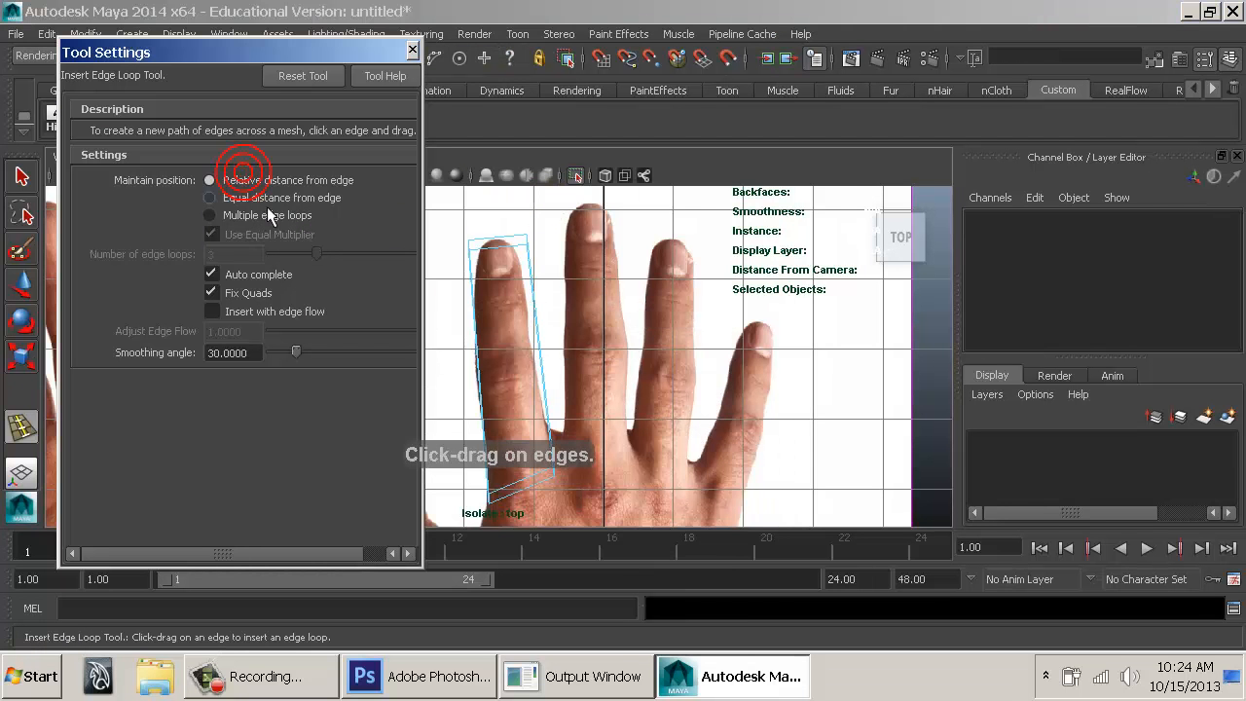
alt+middle_drag(572, 423, 663, 318)
alt+right_drag(672, 310, 782, 337)
alt+middle_drag(782, 337, 676, 399)
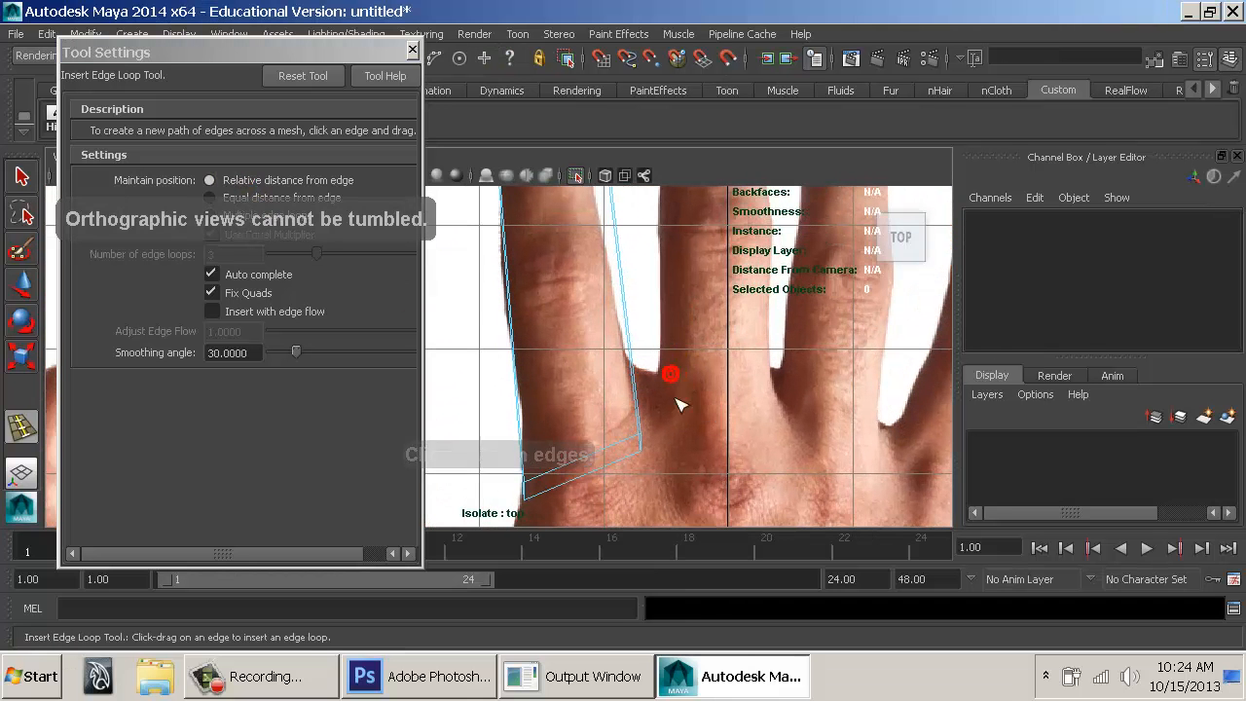
drag(643, 374, 645, 356)
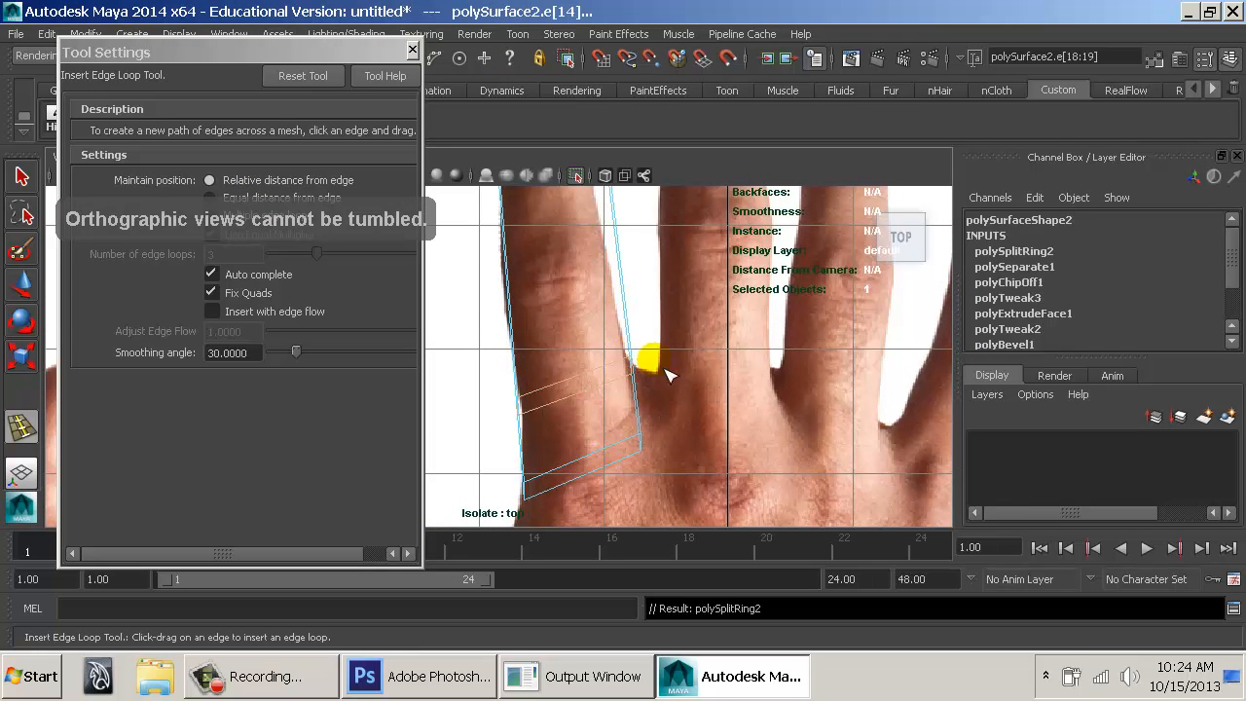
Insert two more edge loops across the finger at its middle and upper joints, and close the tool settings.
alt+middle_drag(617, 306, 661, 372)
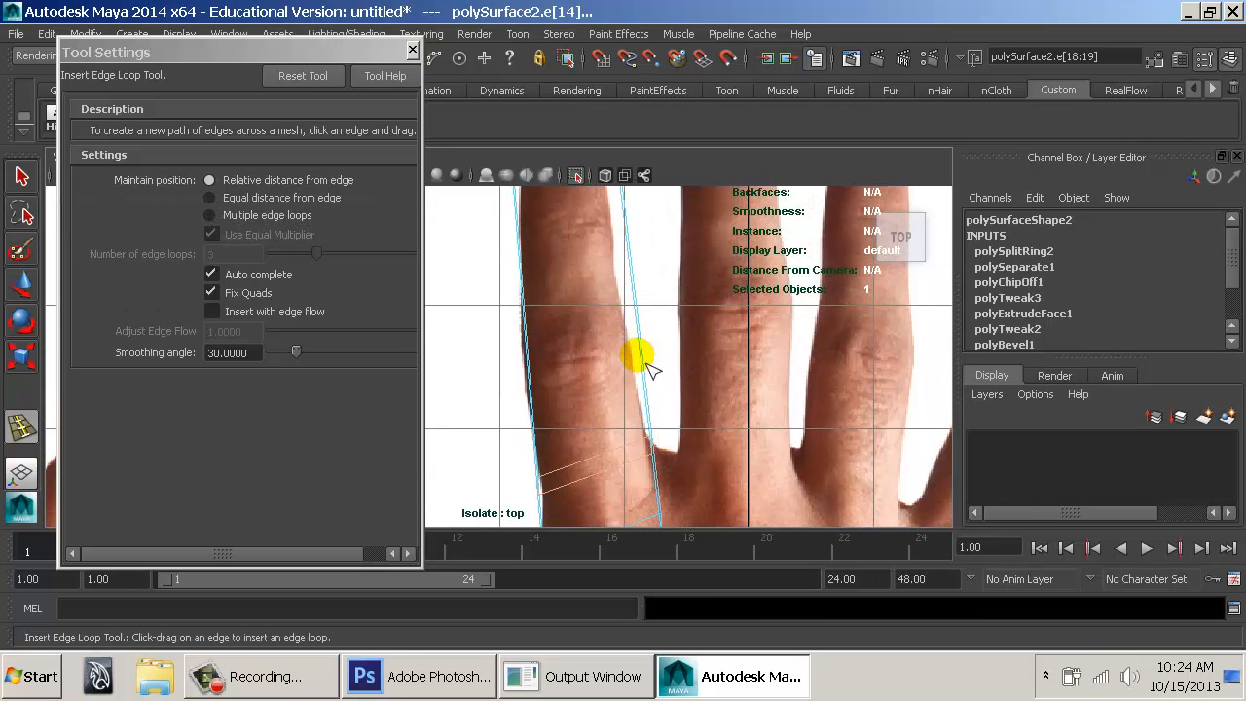
drag(651, 362, 653, 362)
mouse_move(653, 362)
alt+middle_down()
mouse_move(666, 362)
mouse_move(651, 384)
alt+middle_up()
drag(626, 361, 628, 363)
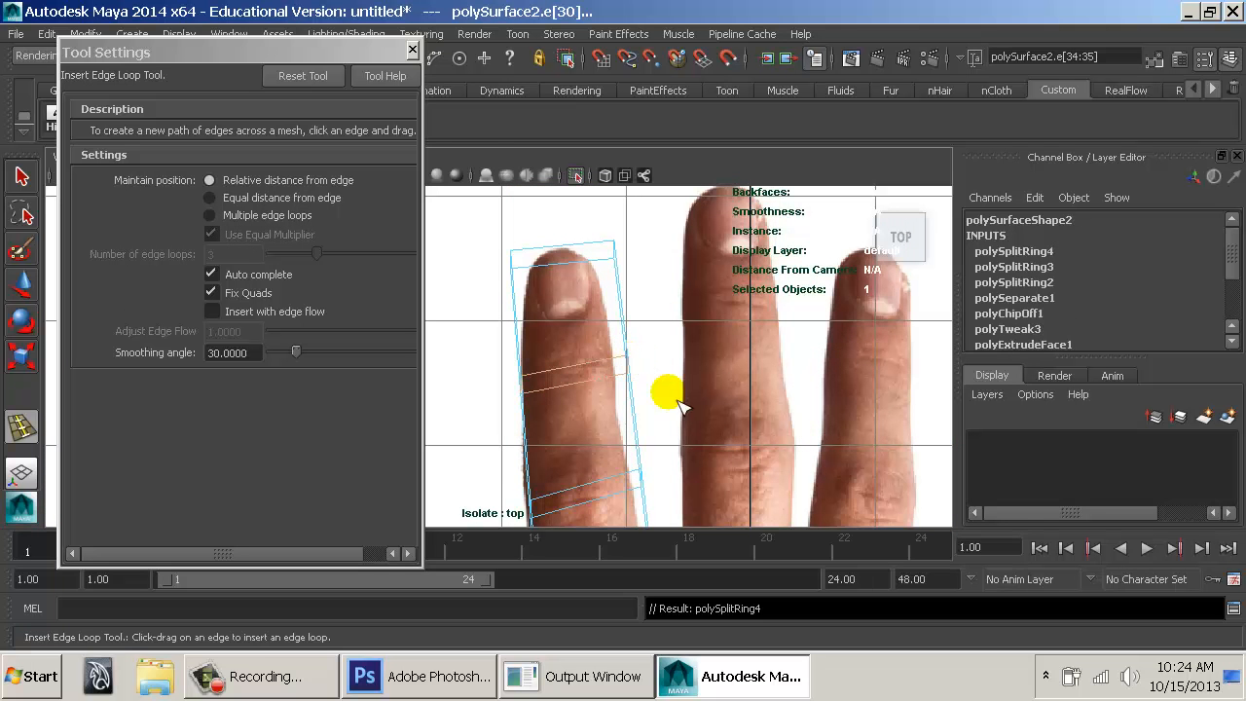
click(413, 49)
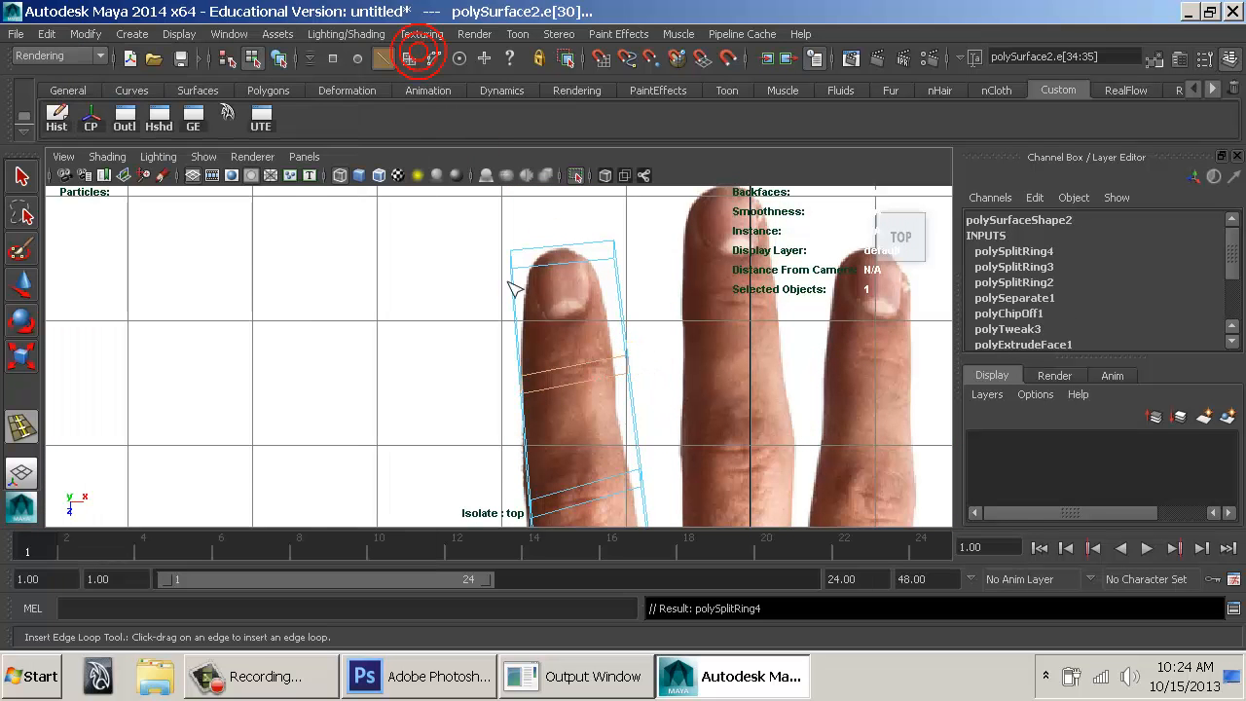
Examine the finger mesh with its new loops from several angles in the shaded perspective view.
drag(492, 258, 494, 208)
key(5)
mouse_move(476, 353)
alt+mouse_down()
mouse_move(663, 352)
mouse_move(712, 389)
mouse_move(668, 361)
mouse_move(515, 347)
mouse_move(790, 389)
mouse_move(529, 403)
mouse_move(587, 397)
mouse_move(565, 384)
mouse_move(558, 352)
alt+mouse_up()
alt+drag(490, 331, 439, 395)
alt+right_drag(439, 396, 515, 390)
alt+drag(487, 361, 527, 348)
key(w)
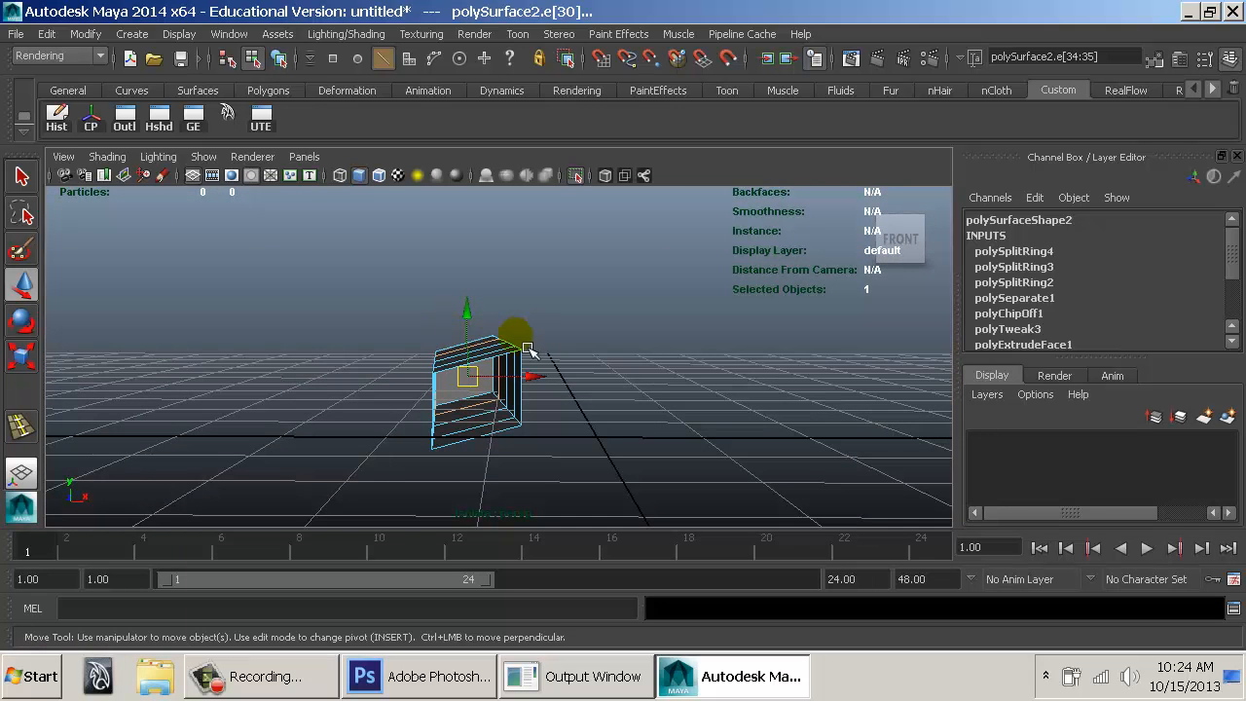
mouse_move(409, 352)
alt+mouse_down()
mouse_move(545, 395)
mouse_move(450, 386)
mouse_move(397, 355)
alt+mouse_up()
In the top wireframe view, switch to vertex mode and pull the fingertip's corner vertices inward to match the reference outline.
key(space)
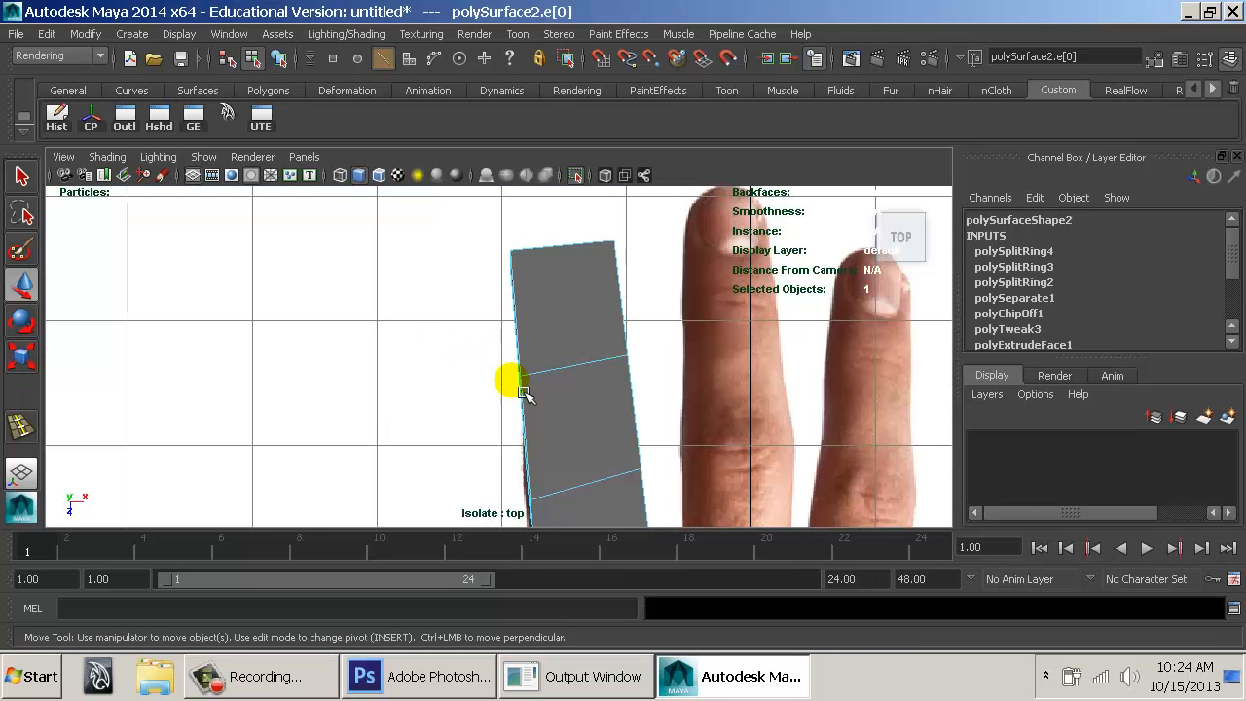
alt+middle_drag(518, 385, 450, 408)
key(4)
right_click(474, 273)
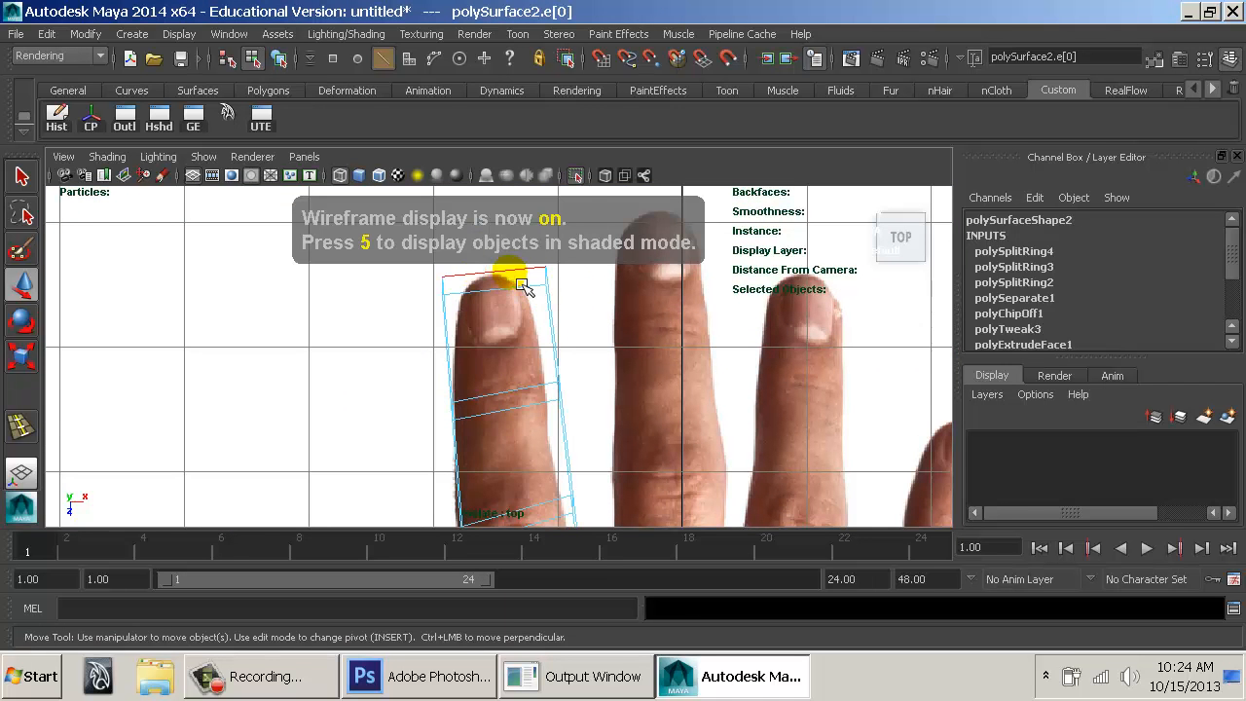
right_click(508, 273)
right_drag(482, 275, 450, 223)
drag(426, 264, 502, 299)
drag(518, 250, 582, 289)
alt+middle_drag(561, 358, 562, 345)
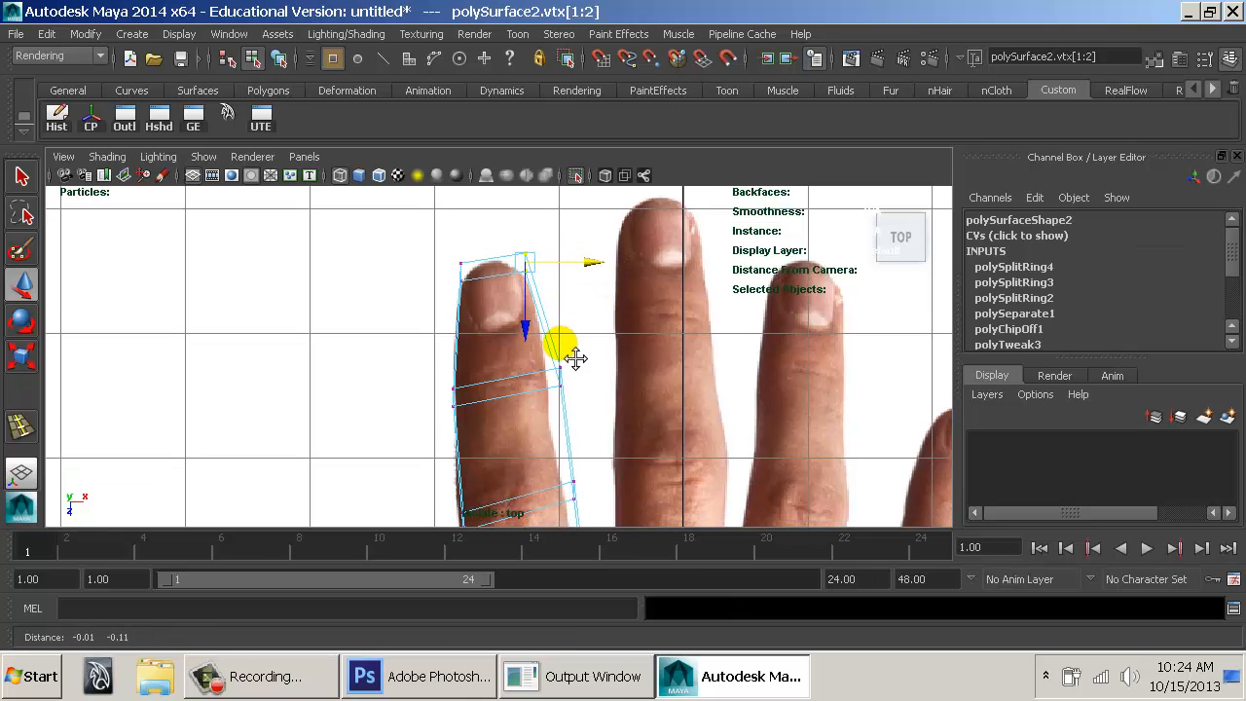
Move the side vertices of the upper and middle joint loops to match the reference finger's outline.
drag(550, 360, 587, 382)
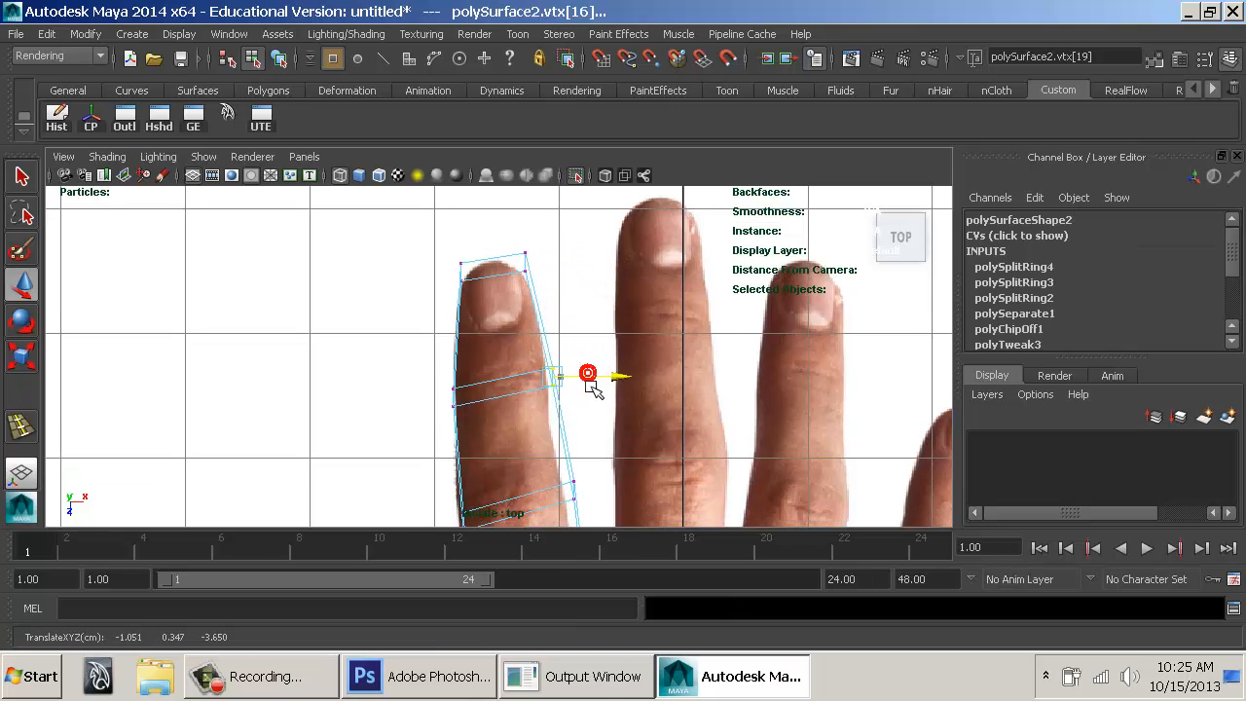
alt+middle_drag(567, 438, 545, 353)
drag(538, 368, 581, 417)
click(585, 414)
key(ctrl+z)
alt+middle_drag(563, 451, 582, 426)
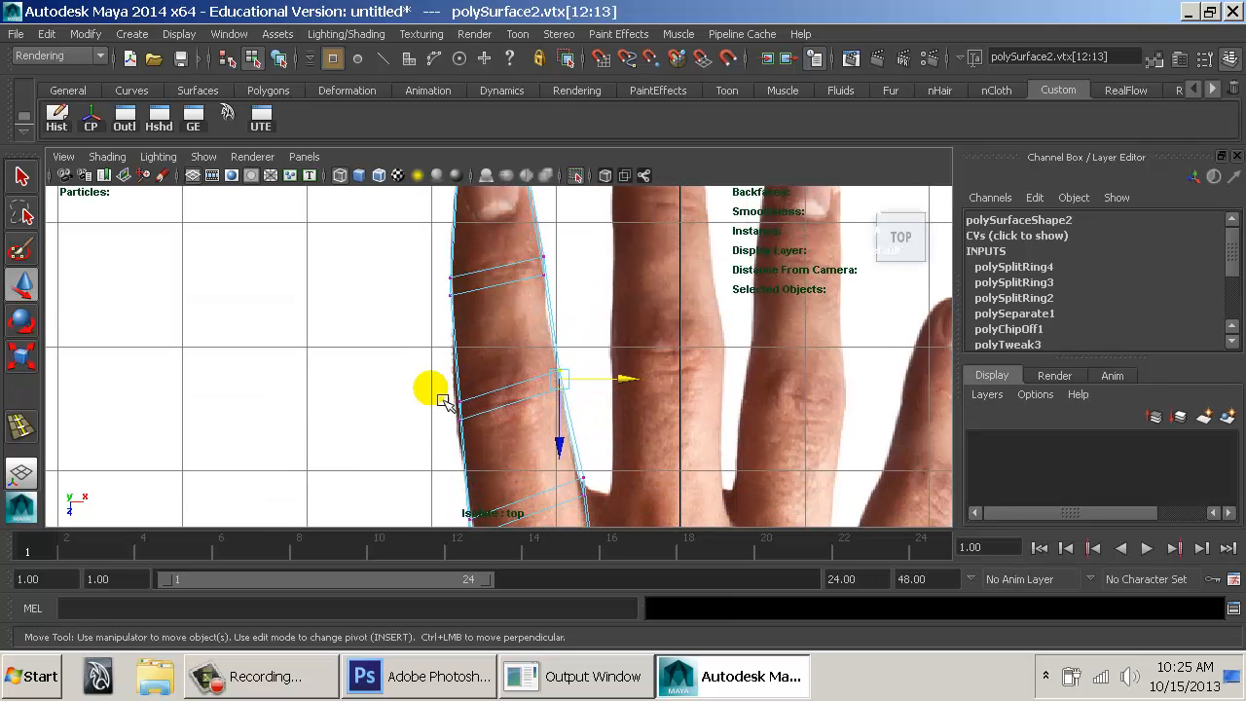
drag(516, 411, 511, 410)
alt+middle_drag(522, 440, 494, 347)
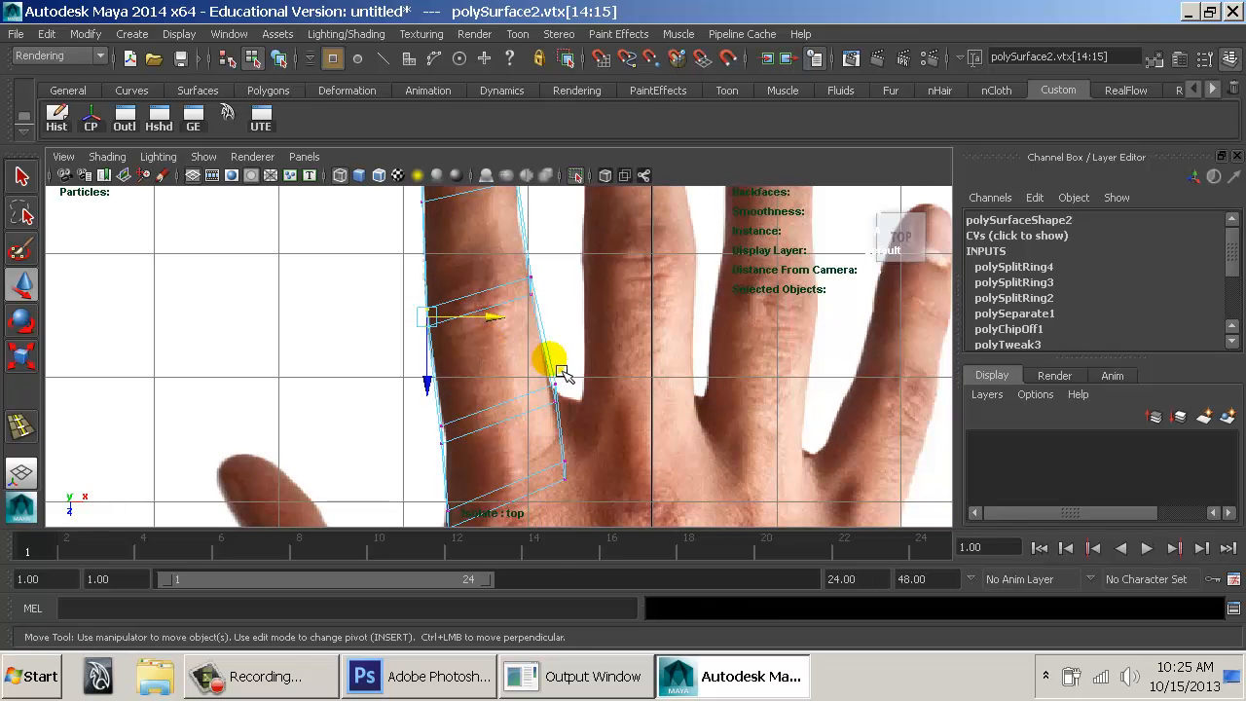
Fit the side vertices of the lowest loop and the finger's open base to the reference outline in the top view.
drag(538, 373, 622, 474)
click(536, 447)
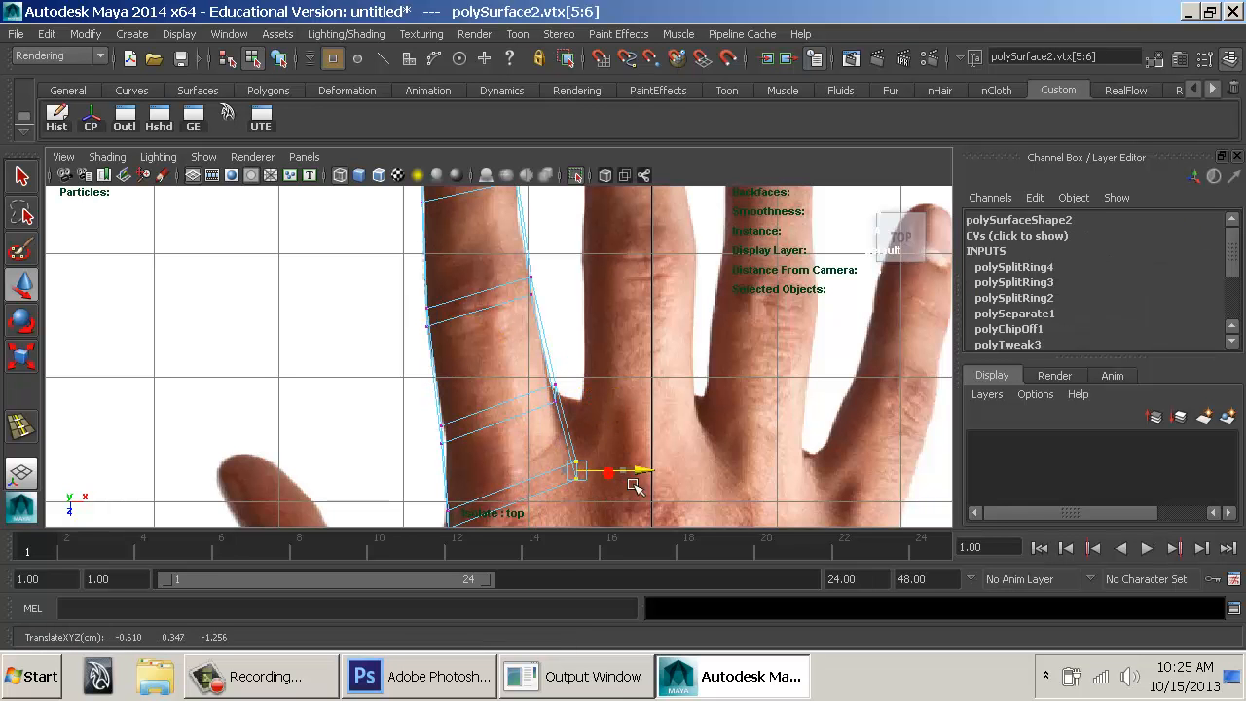
click(570, 384)
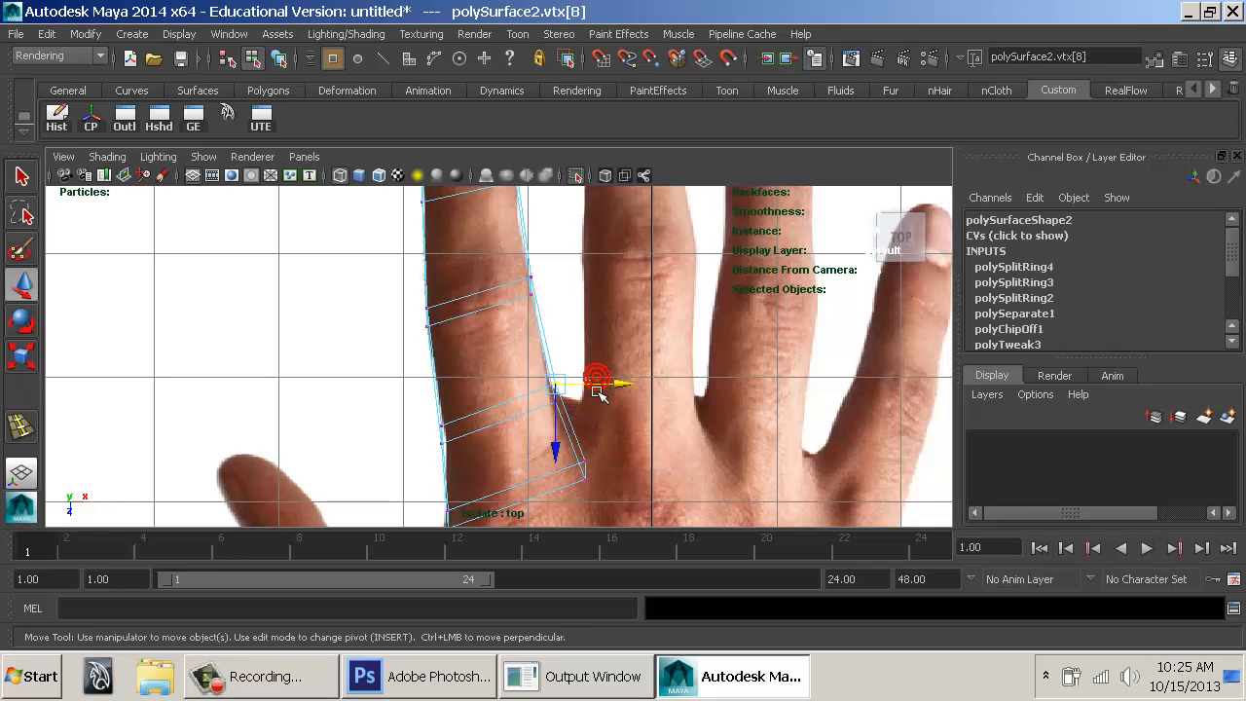
drag(606, 398, 602, 395)
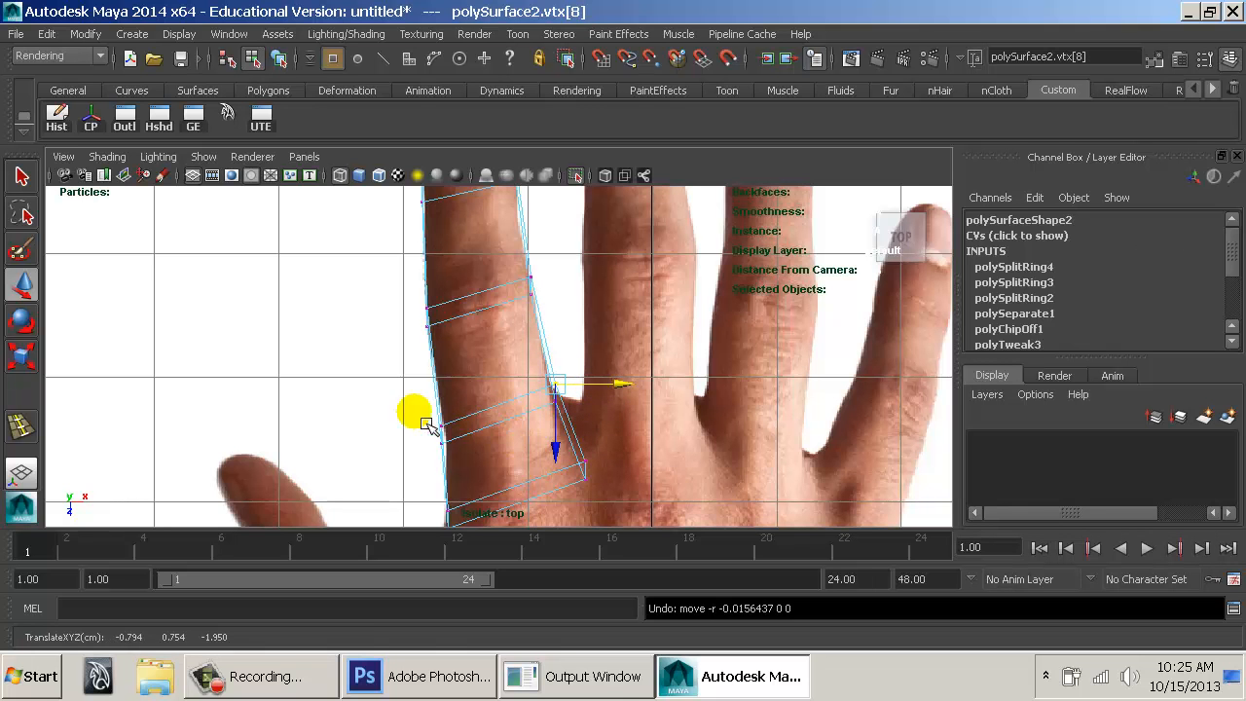
drag(419, 423, 484, 436)
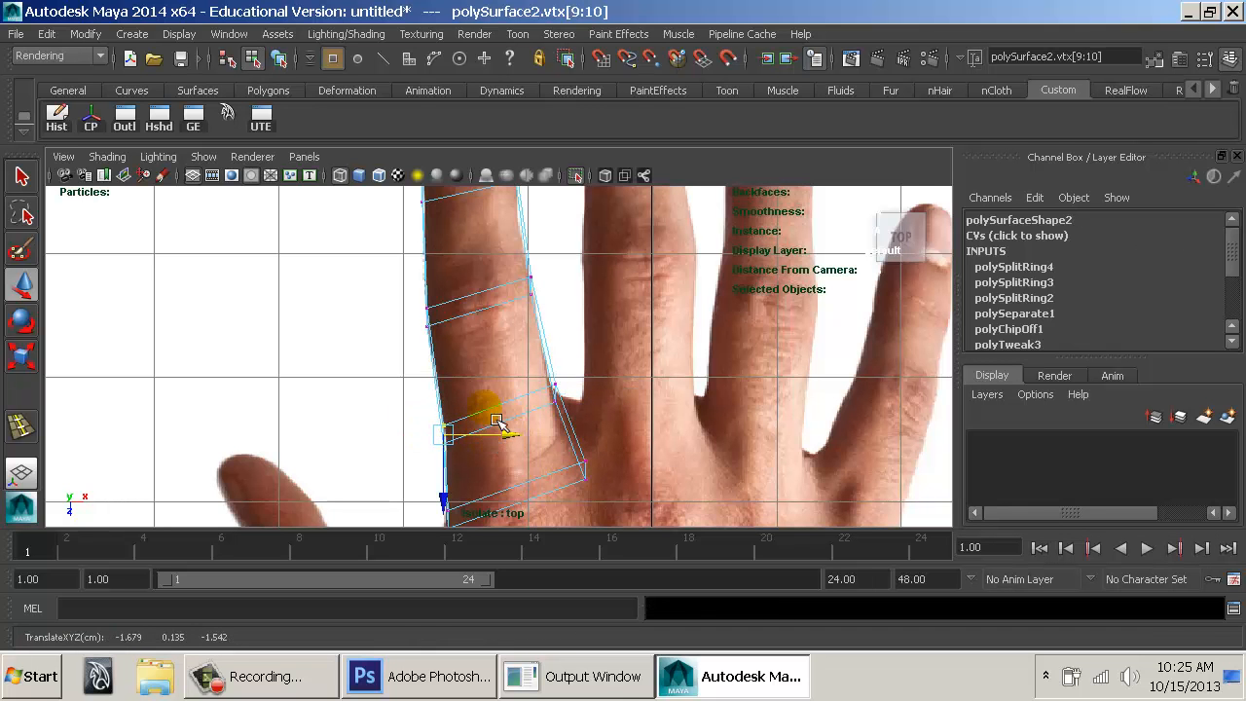
alt+middle_drag(503, 418, 512, 341)
drag(435, 470, 484, 444)
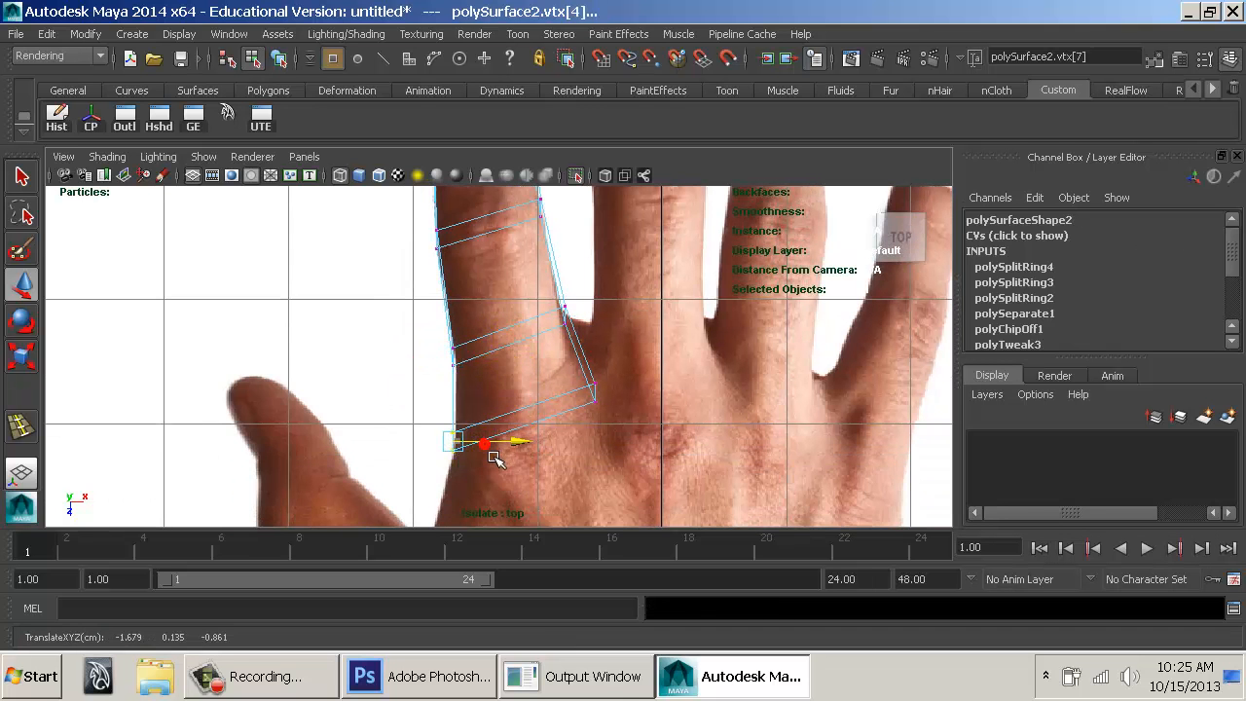
Check the reshaped finger in the shaded perspective view, and switch to the side view in wireframe.
key(space)
drag(502, 362, 506, 340)
key(5)
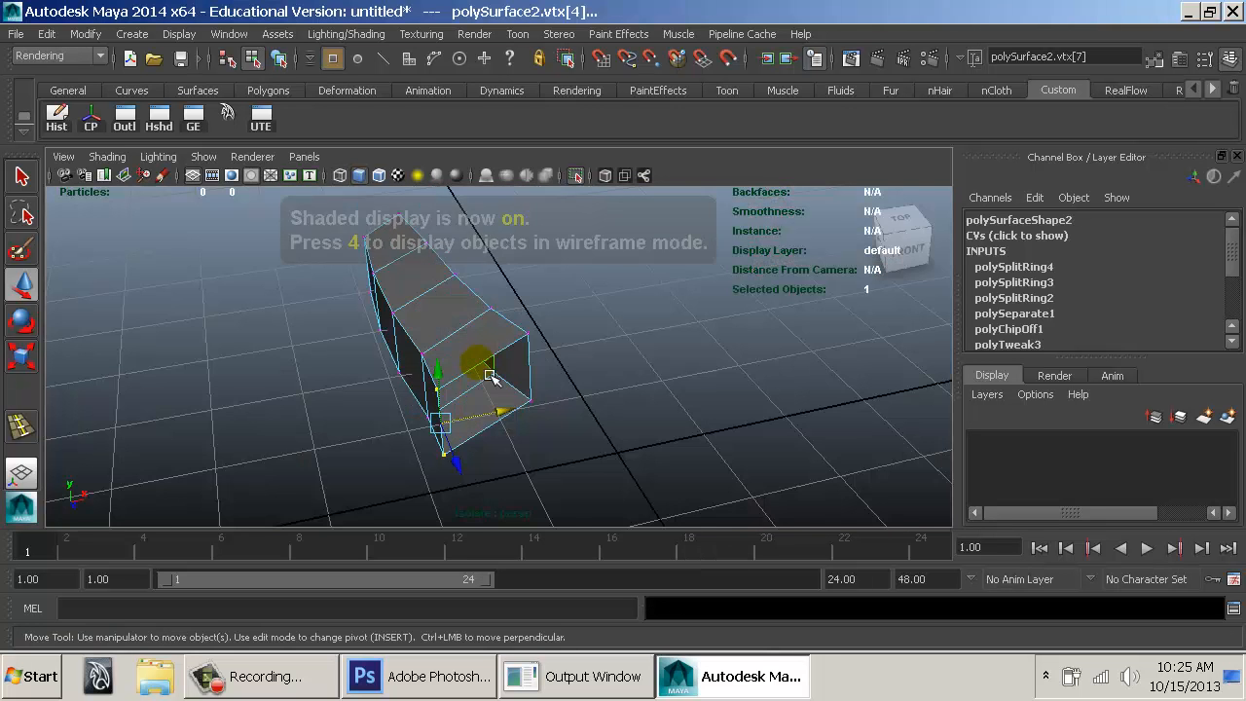
mouse_move(469, 380)
alt+mouse_down()
mouse_move(829, 314)
mouse_move(628, 365)
alt+mouse_up()
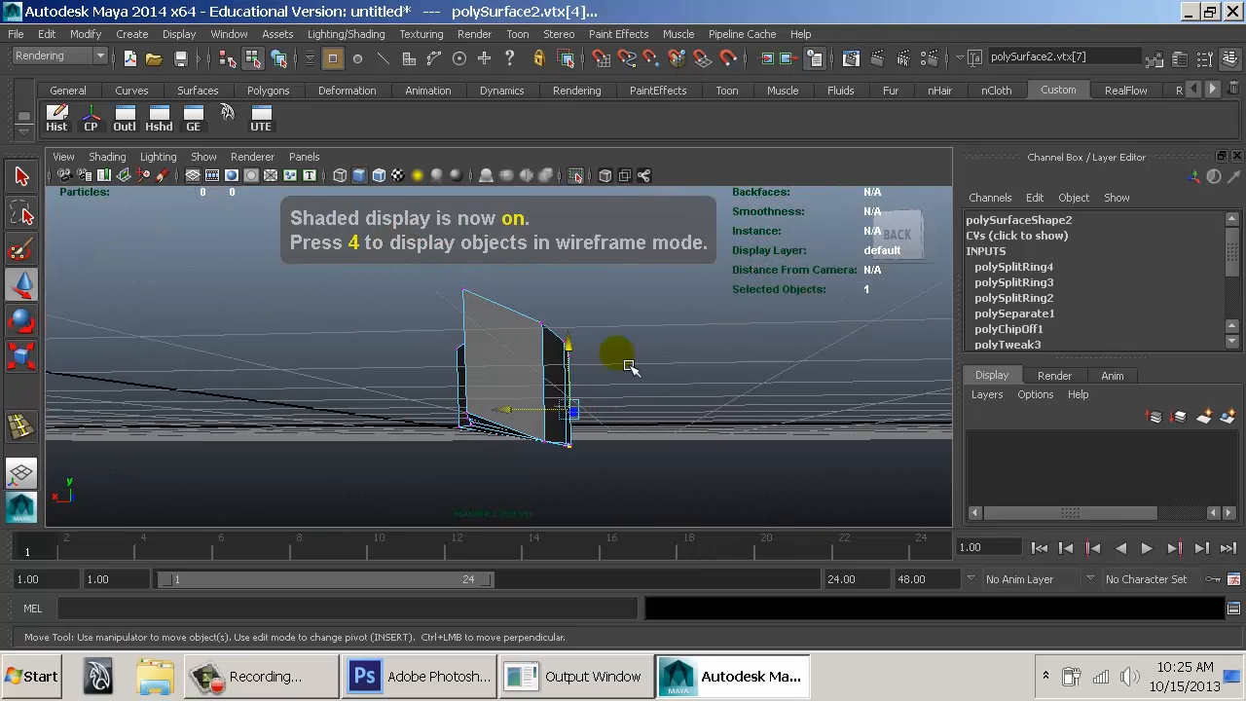
key(space)
drag(550, 344, 591, 342)
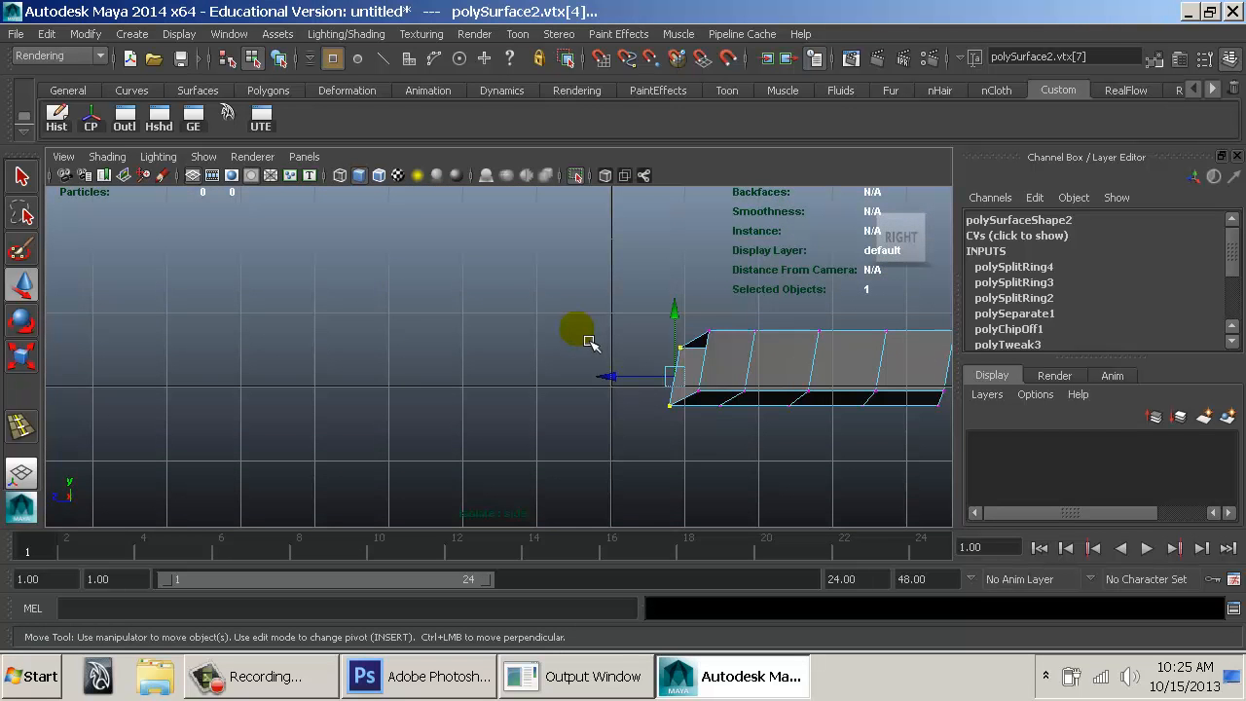
key(4)
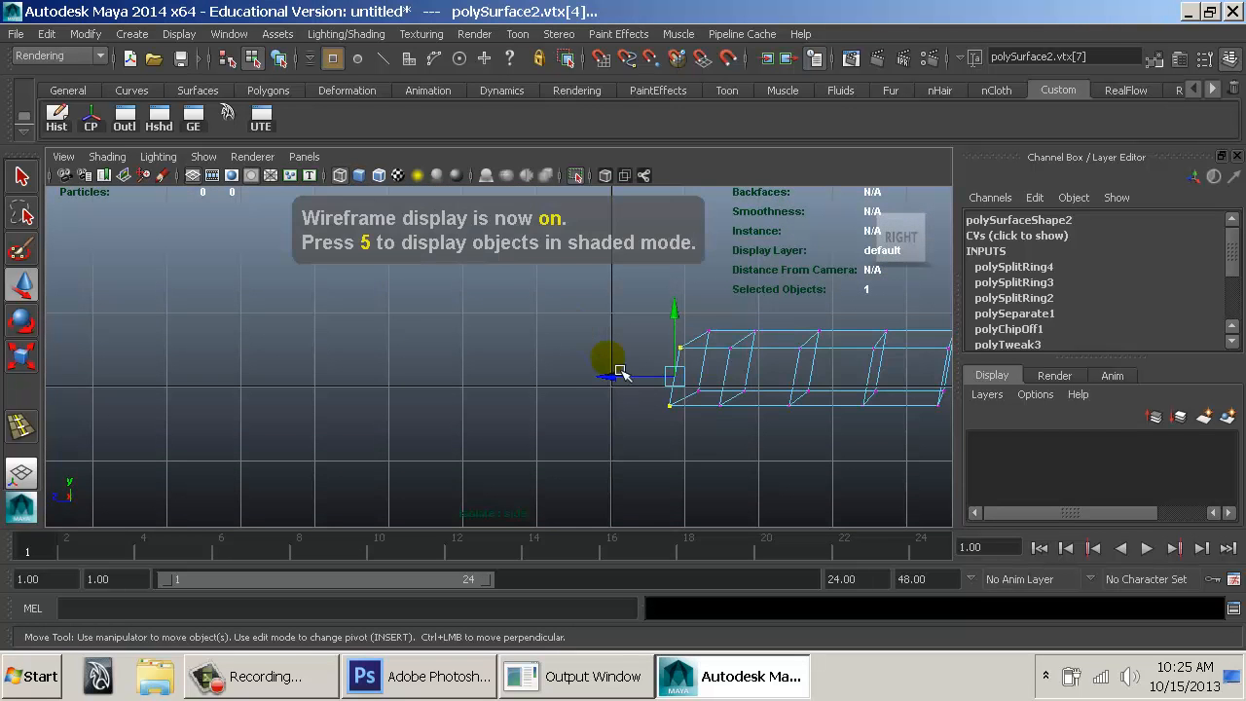
Add imagePlane2 to the isolated objects in the side view and close the Outliner.
click(125, 125)
click(141, 395)
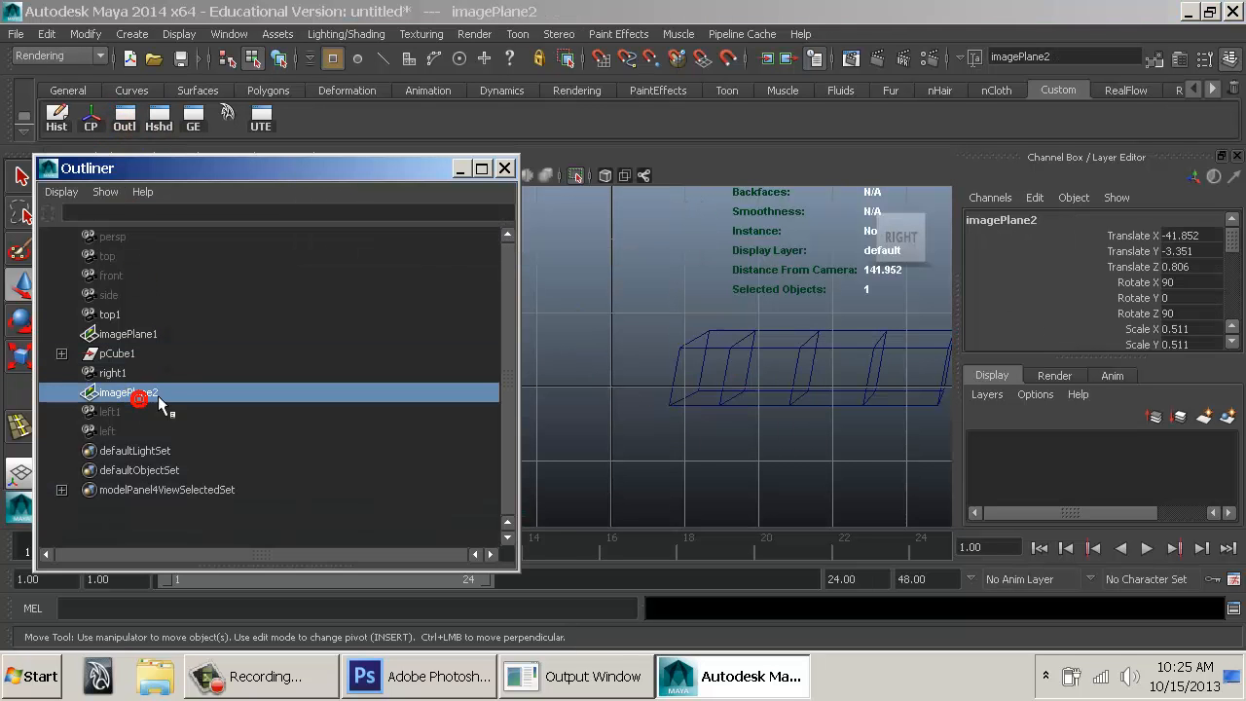
drag(274, 185, 268, 217)
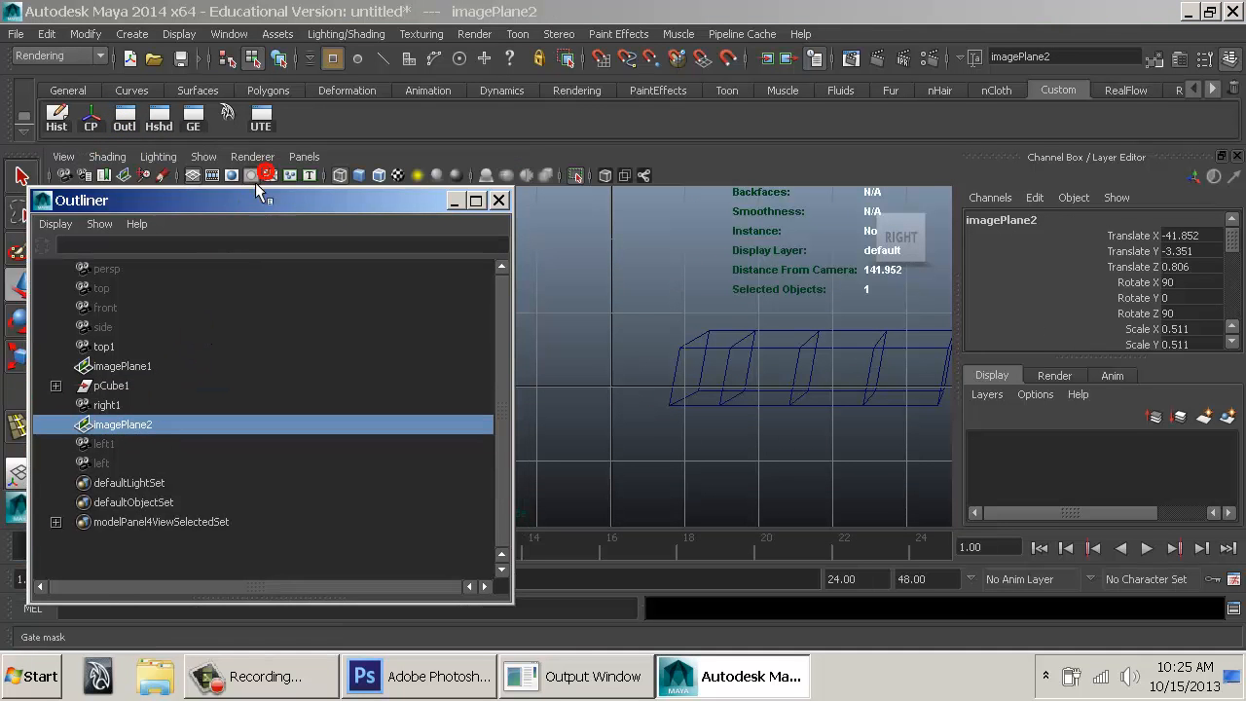
click(204, 157)
mouse_move(179, 148)
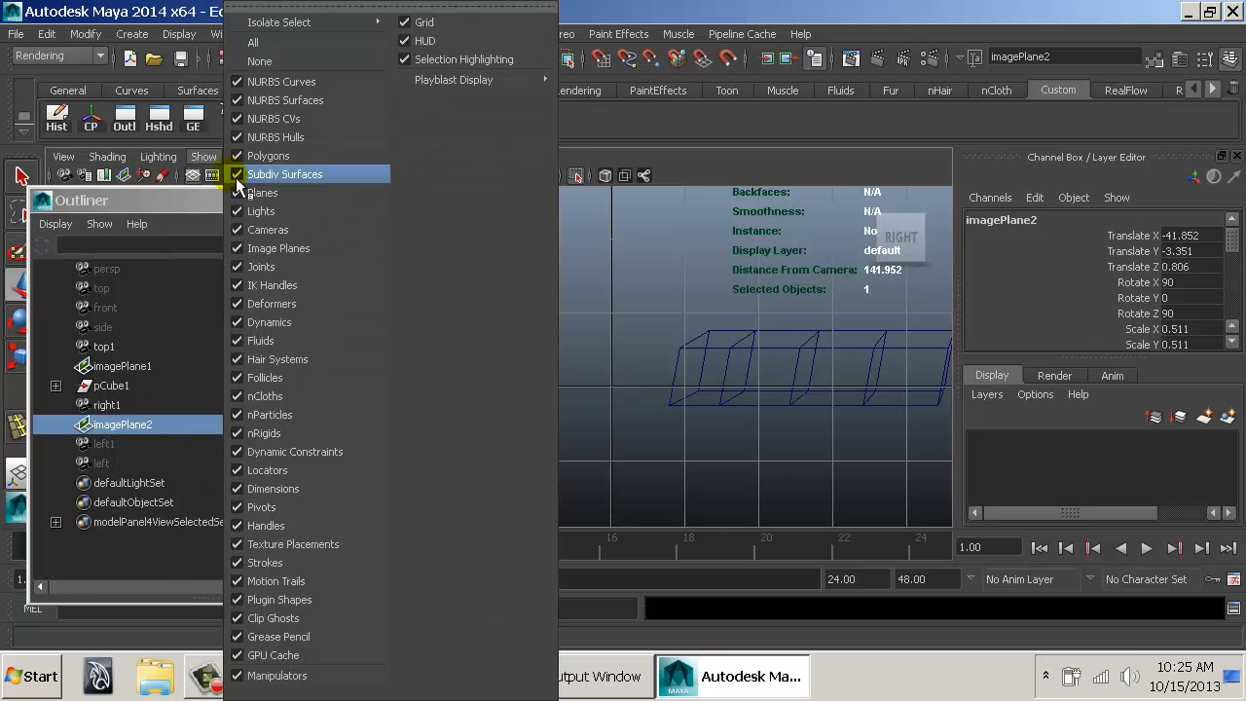
mouse_move(361, 23)
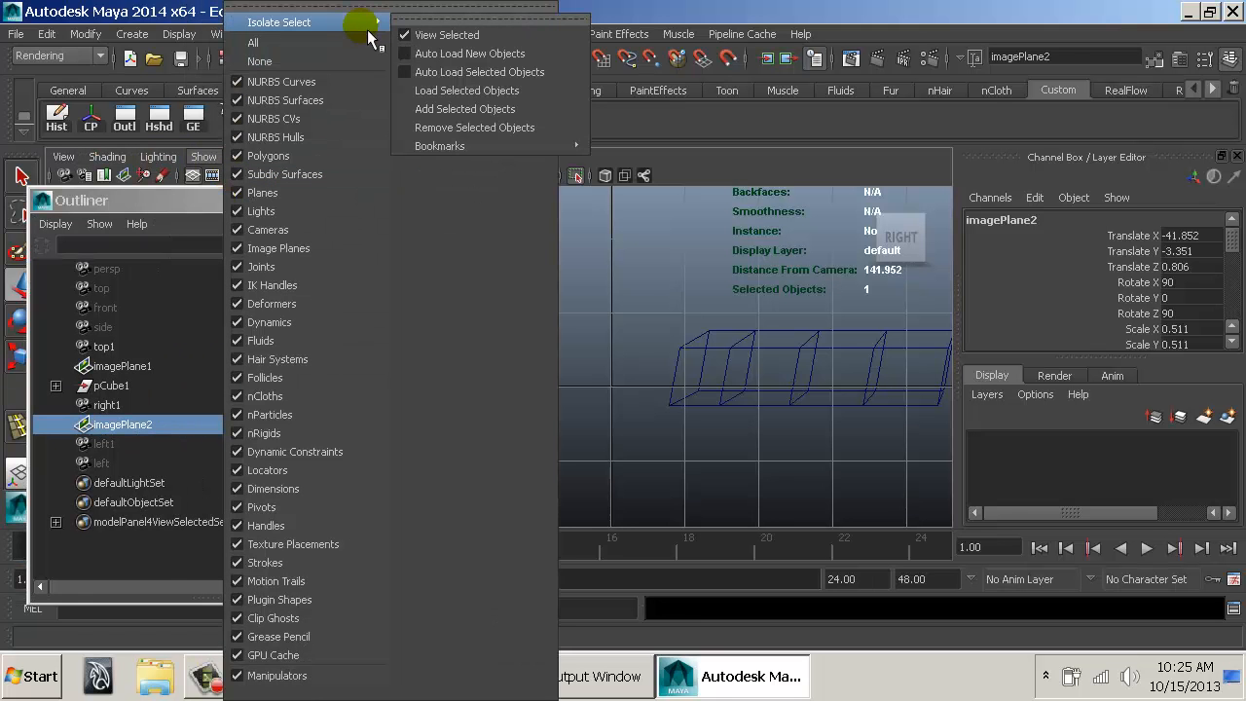
click(505, 107)
click(499, 199)
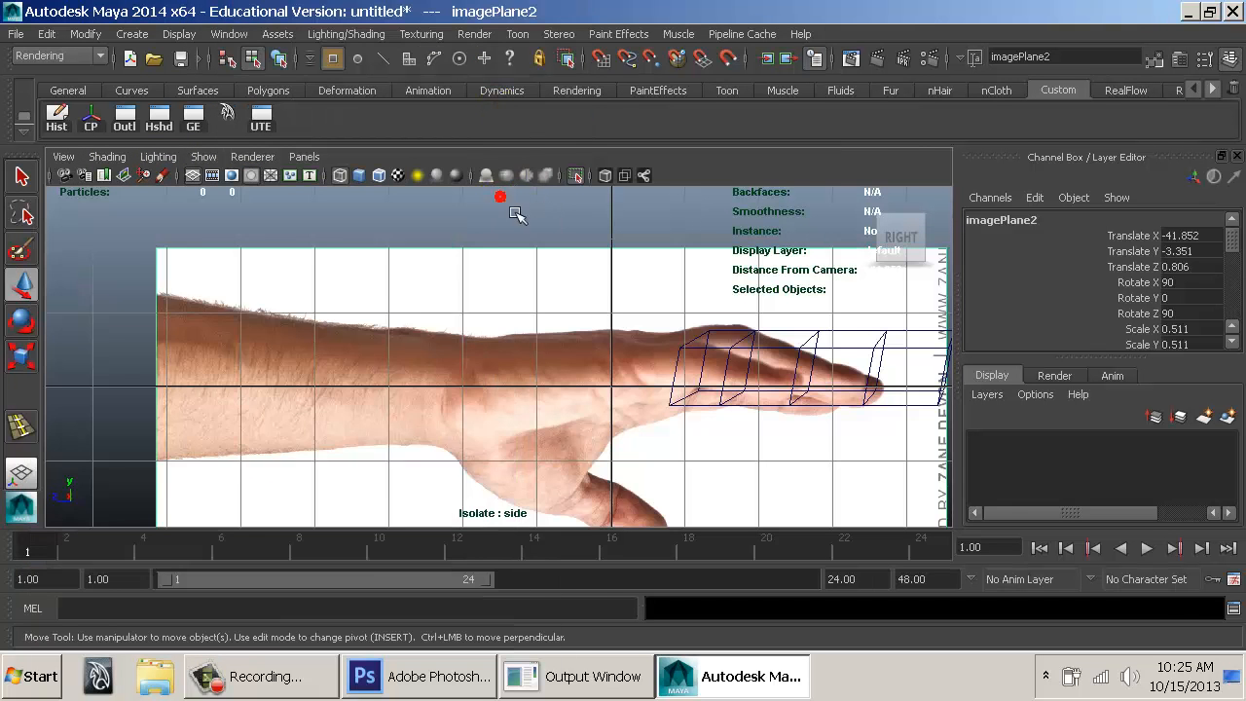
Examine how the finger mesh lines up with the hand reference in the side view.
alt+middle_drag(748, 389, 508, 329)
alt+right_drag(515, 328, 722, 346)
alt+click(691, 307)
key(ctrl+z)
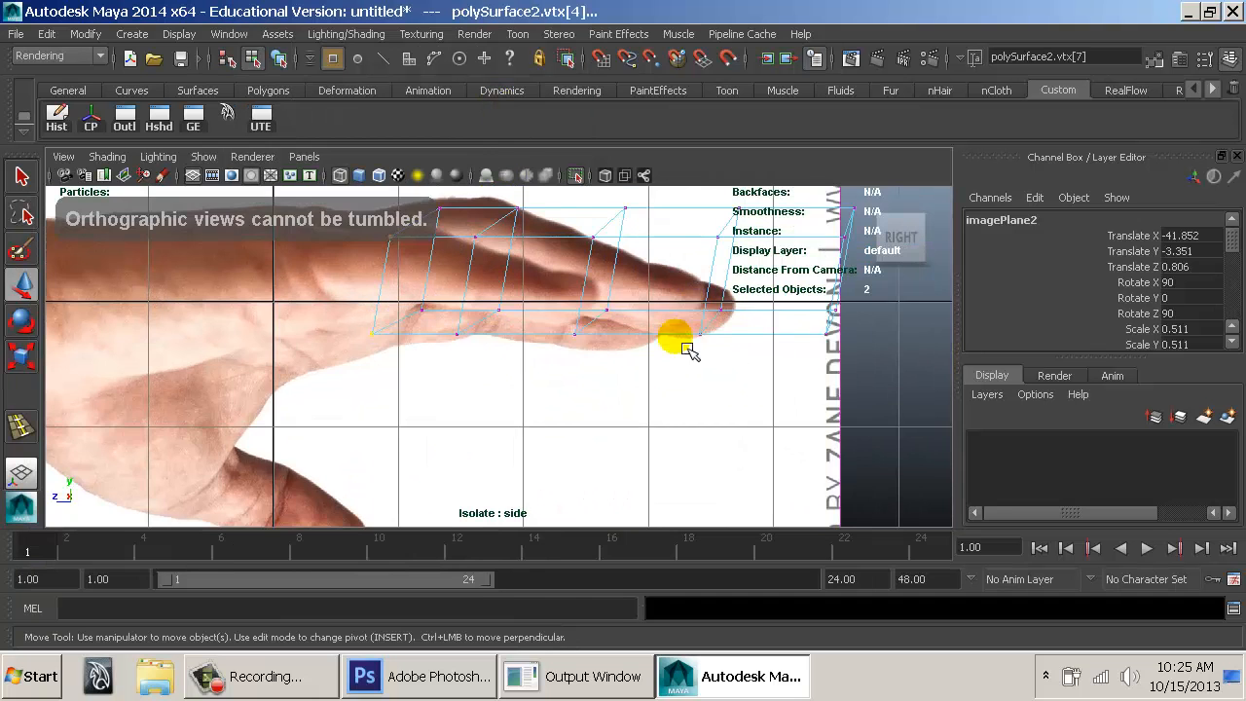
alt+middle_drag(680, 341, 661, 438)
alt+right_drag(828, 514, 769, 497)
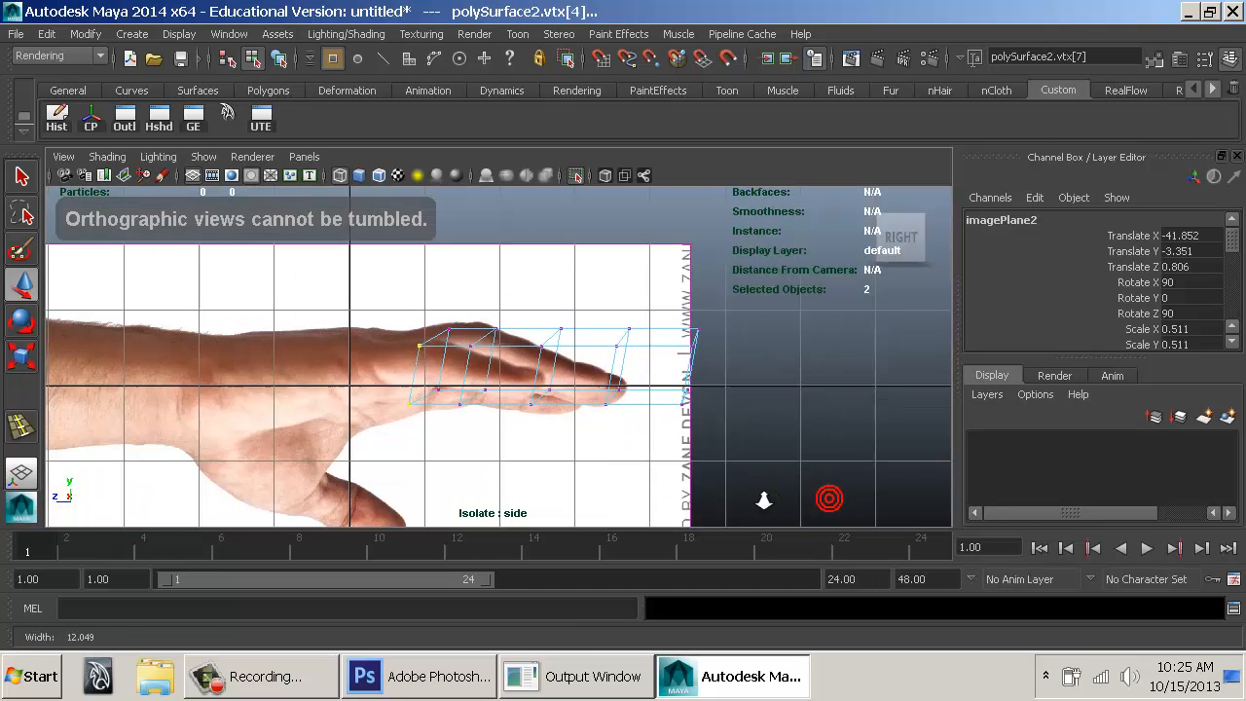
Return to object selection mode, select the finger and try sliding it along its length over the side reference.
click(662, 256)
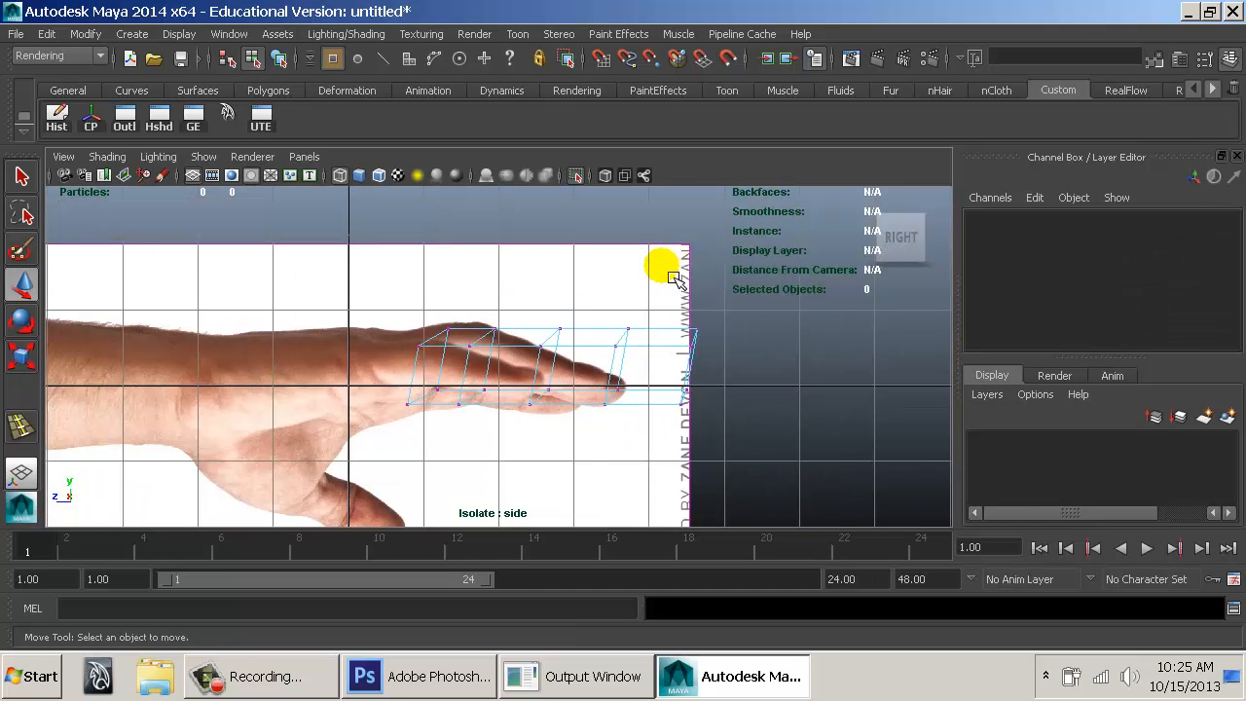
right_click(675, 277)
key(F8)
click(411, 378)
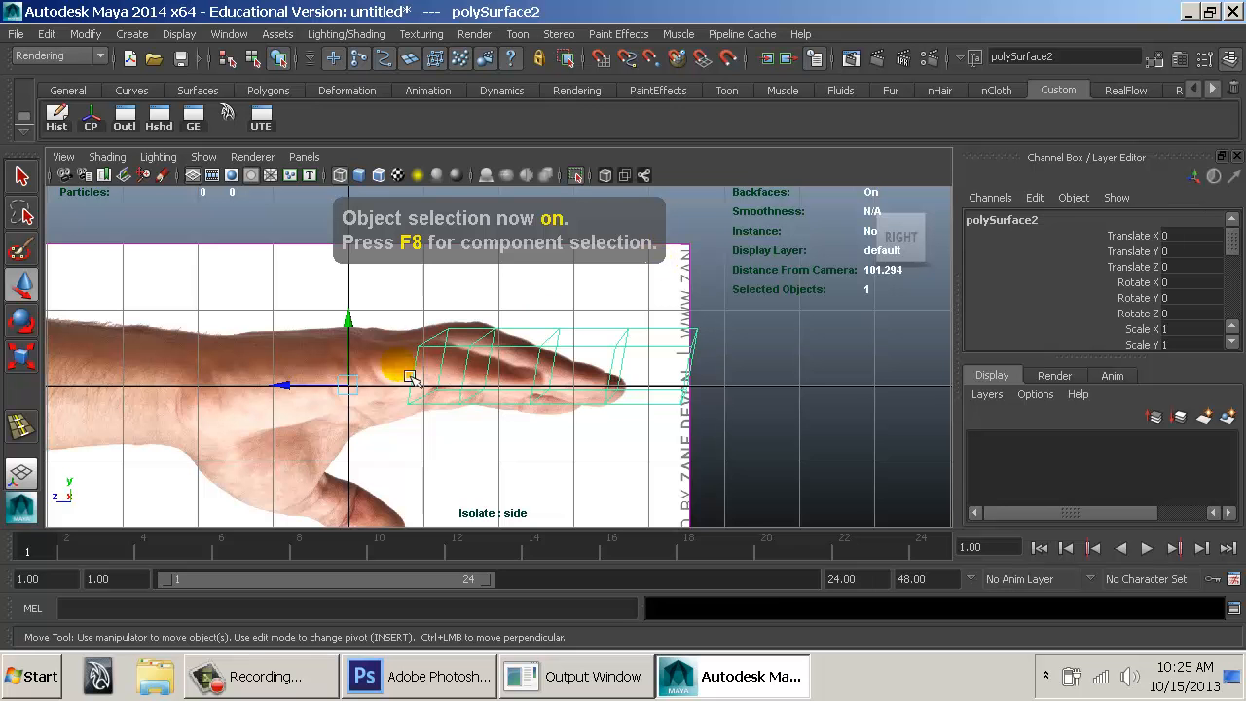
drag(298, 395, 325, 401)
key(ctrl+z)
Deselect the finger, then select imagePlane2 and raise it so its lower hand lies near the finger mesh.
drag(624, 305, 644, 298)
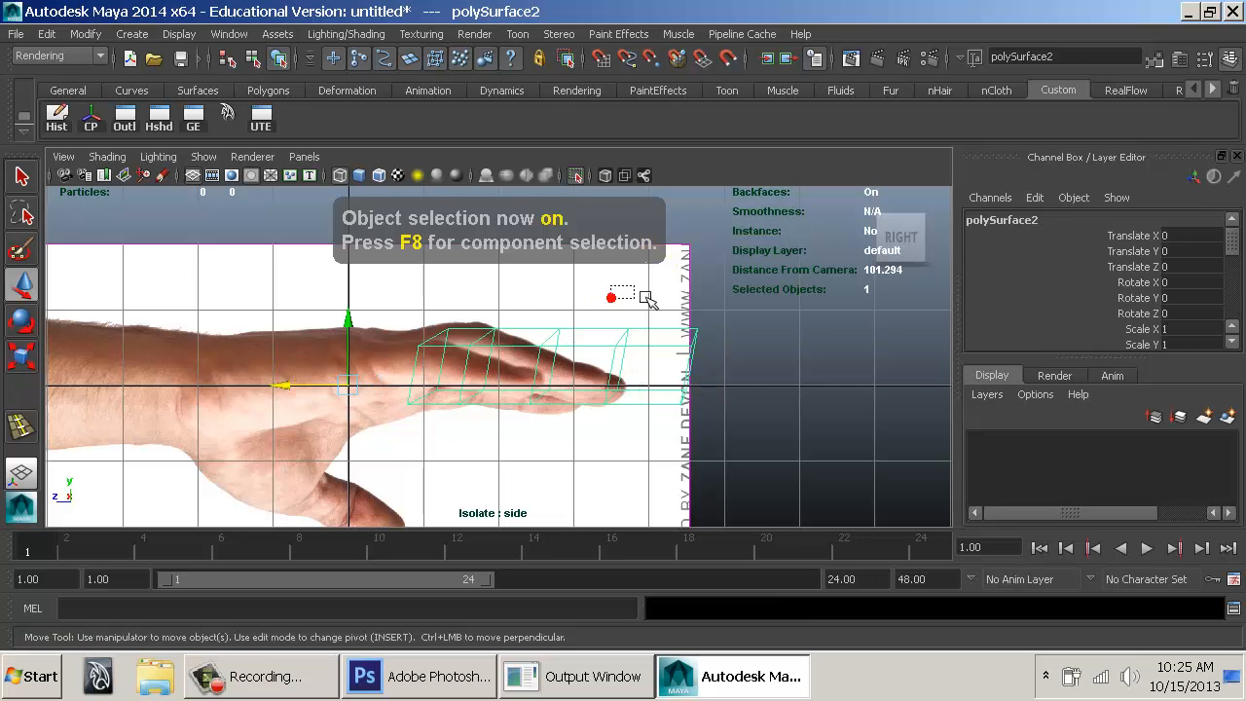
alt+middle_drag(380, 403, 706, 318)
alt+right_drag(691, 315, 412, 381)
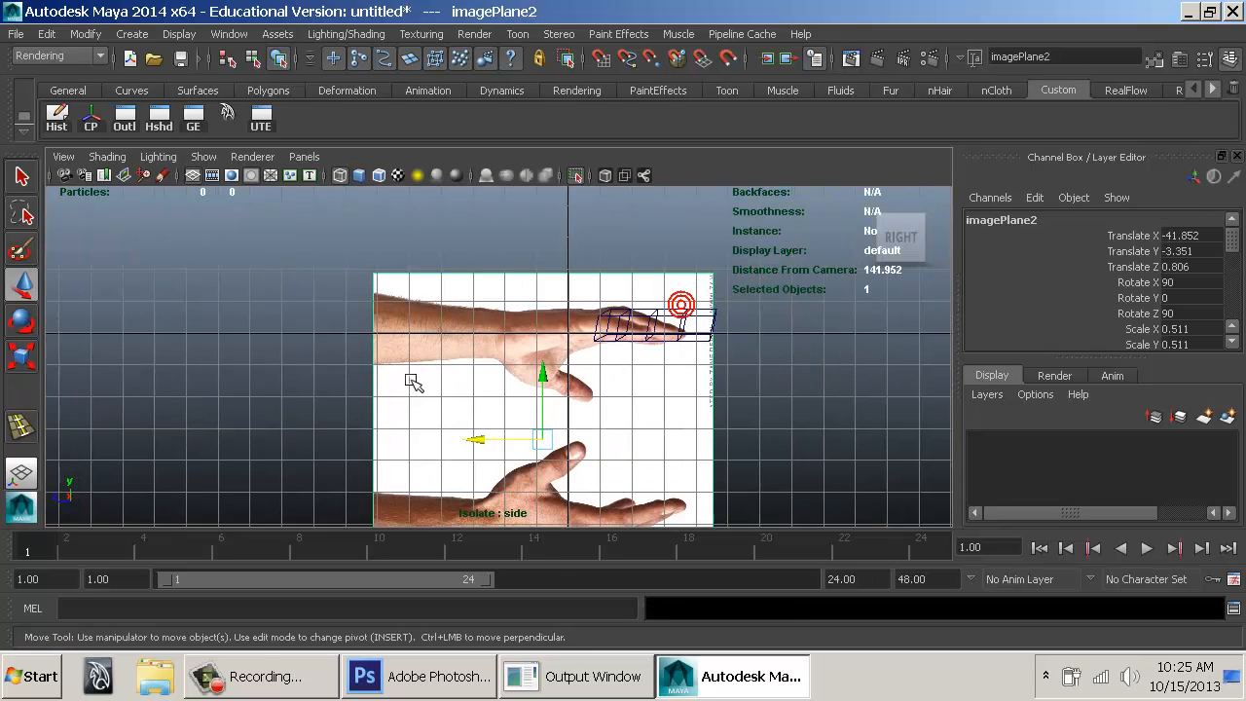
alt+drag(405, 381, 575, 279)
Try flipping imagePlane2 vertically by scaling it freehand along X to about -0.518, and undo the scaling.
key(e)
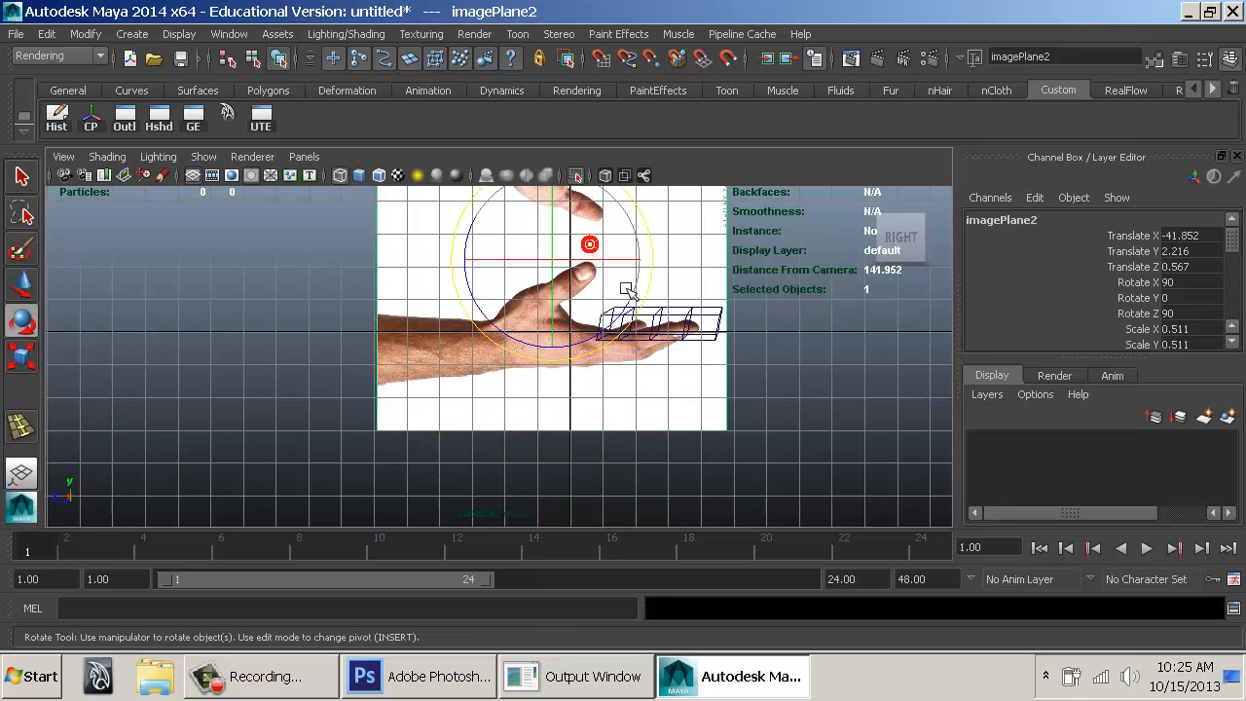
key(r)
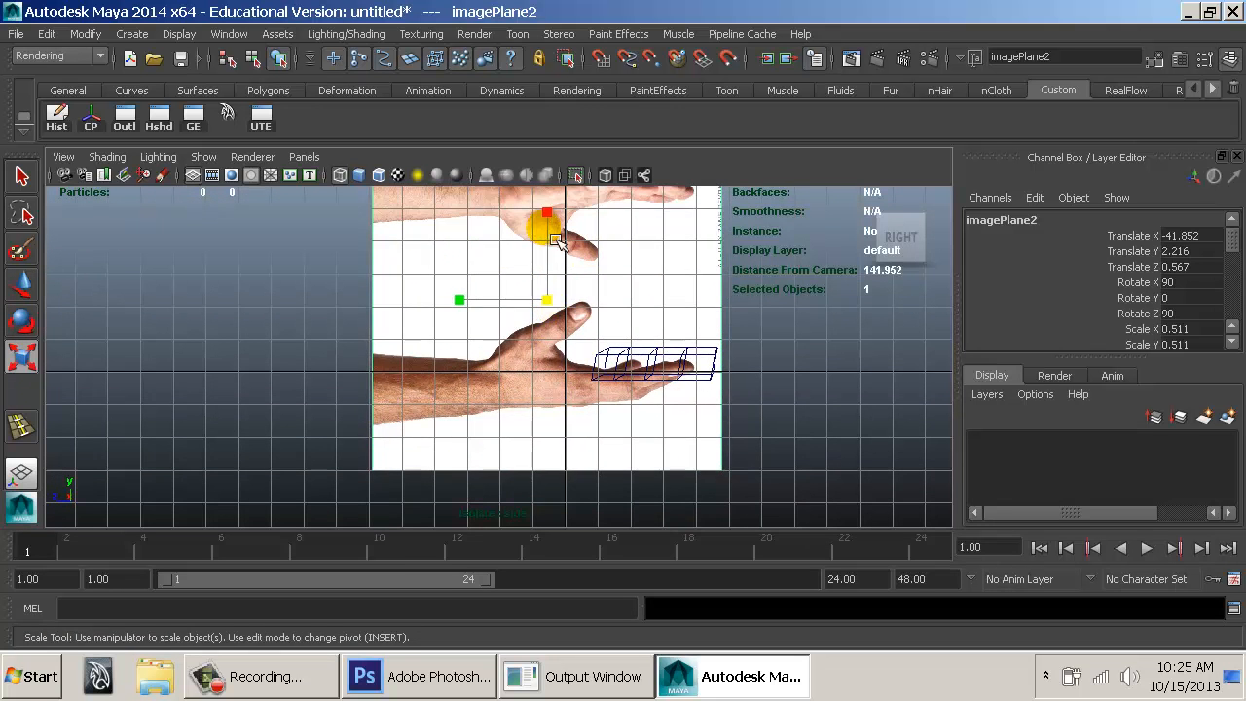
drag(555, 224, 550, 400)
key(w)
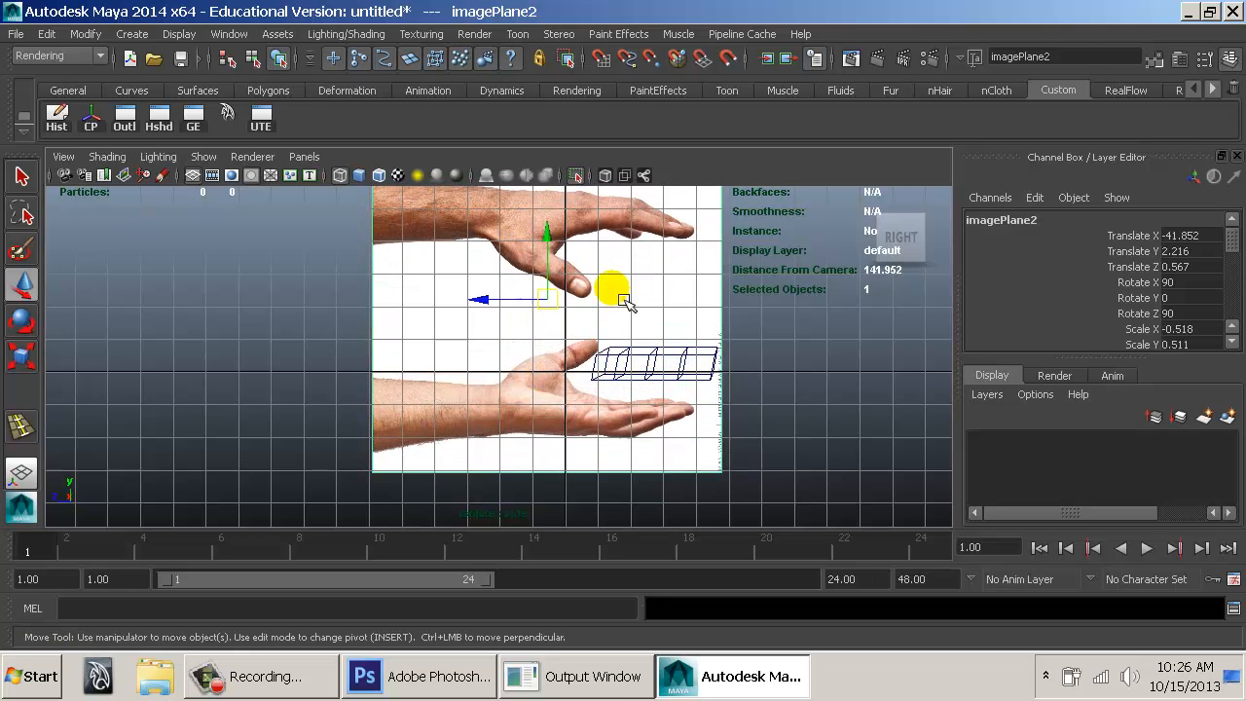
key(ctrl+z)
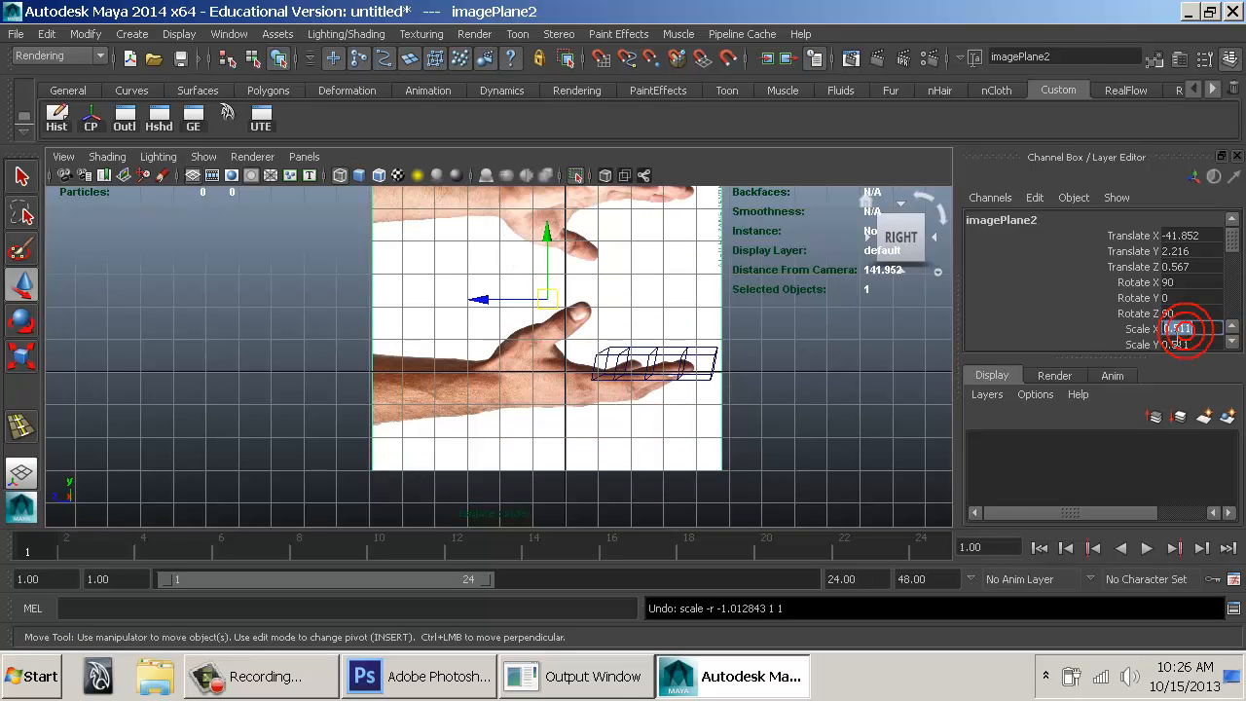
Flip imagePlane2 with a Scale X of -0.511 and move it to about -2.16 in Y and -0.207 in Z, under the finger mesh.
text(-)
key(Return)
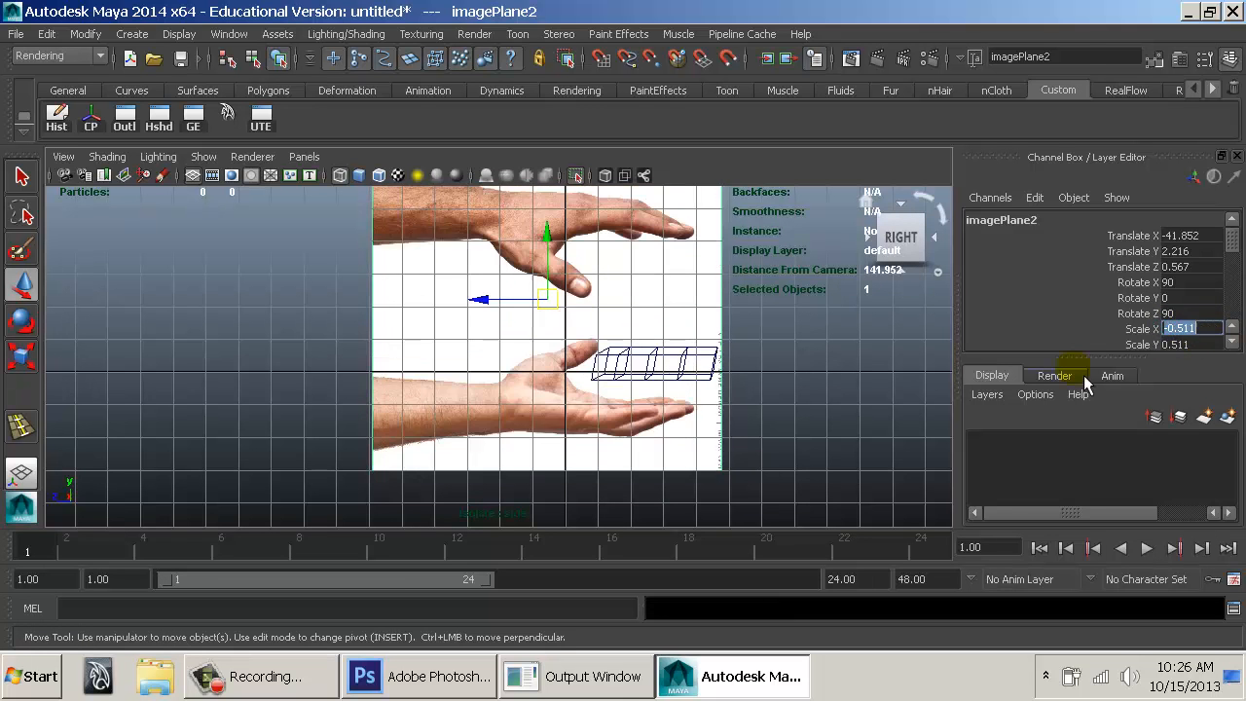
drag(548, 233, 560, 409)
drag(507, 442, 532, 454)
Try tilting imagePlane2 by about -6.9 degrees around Y and undo the rotation.
key(e)
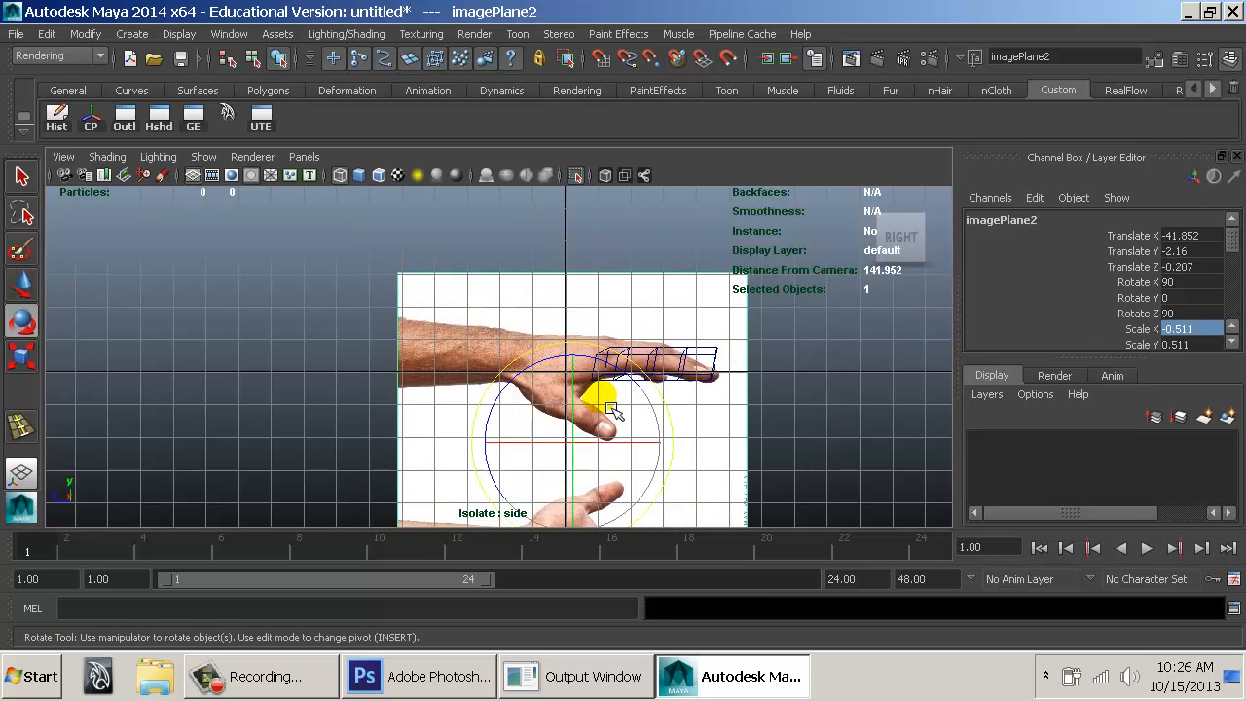
mouse_move(649, 400)
mouse_down()
mouse_move(623, 373)
mouse_move(643, 389)
mouse_up()
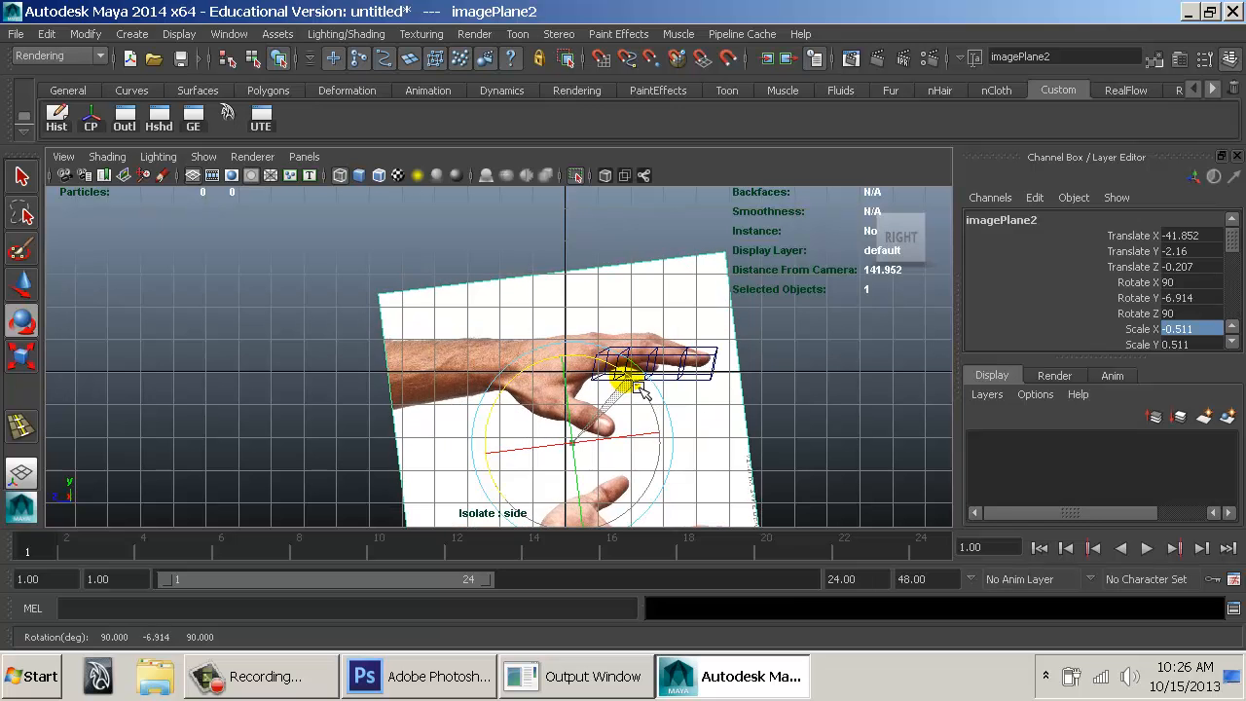
key(ctrl+z)
Try lowering all the fingertip end vertices of the mesh over the side reference, and undo the move.
click(715, 358)
alt+middle_drag(716, 362, 617, 328)
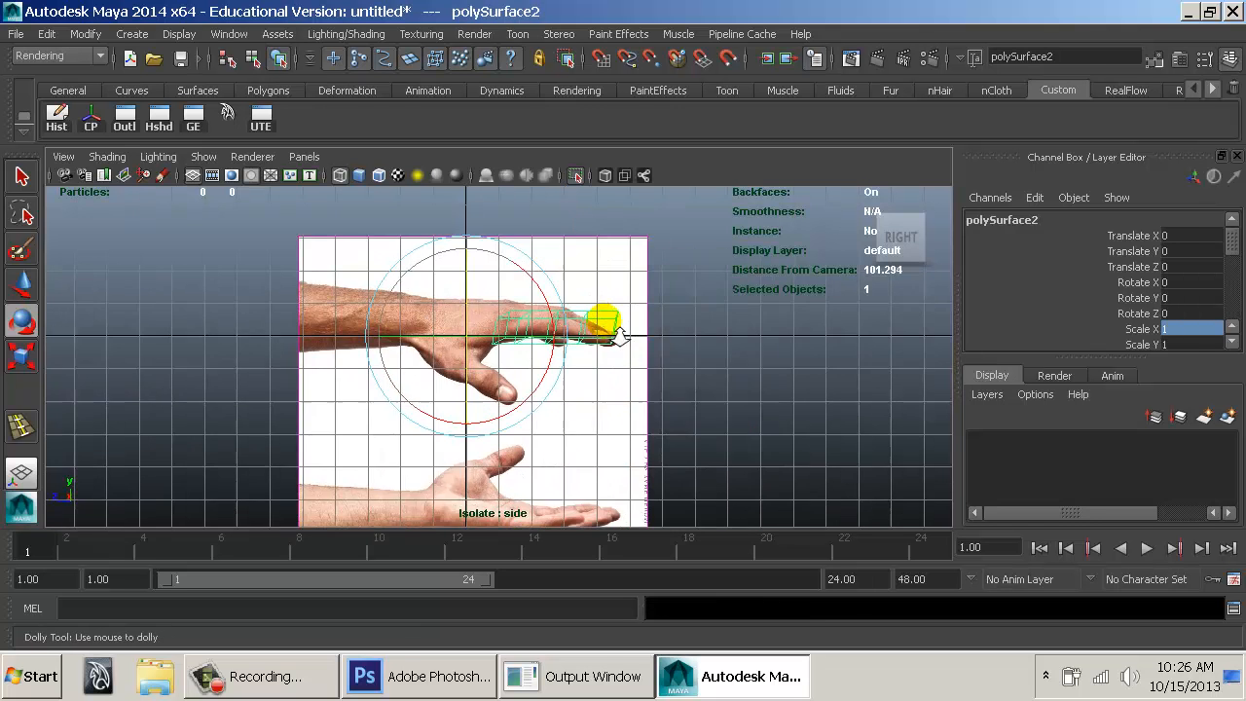
alt+right_drag(617, 329, 765, 354)
alt+middle_drag(765, 354, 519, 423)
alt+right_drag(519, 424, 539, 230)
drag(563, 255, 643, 400)
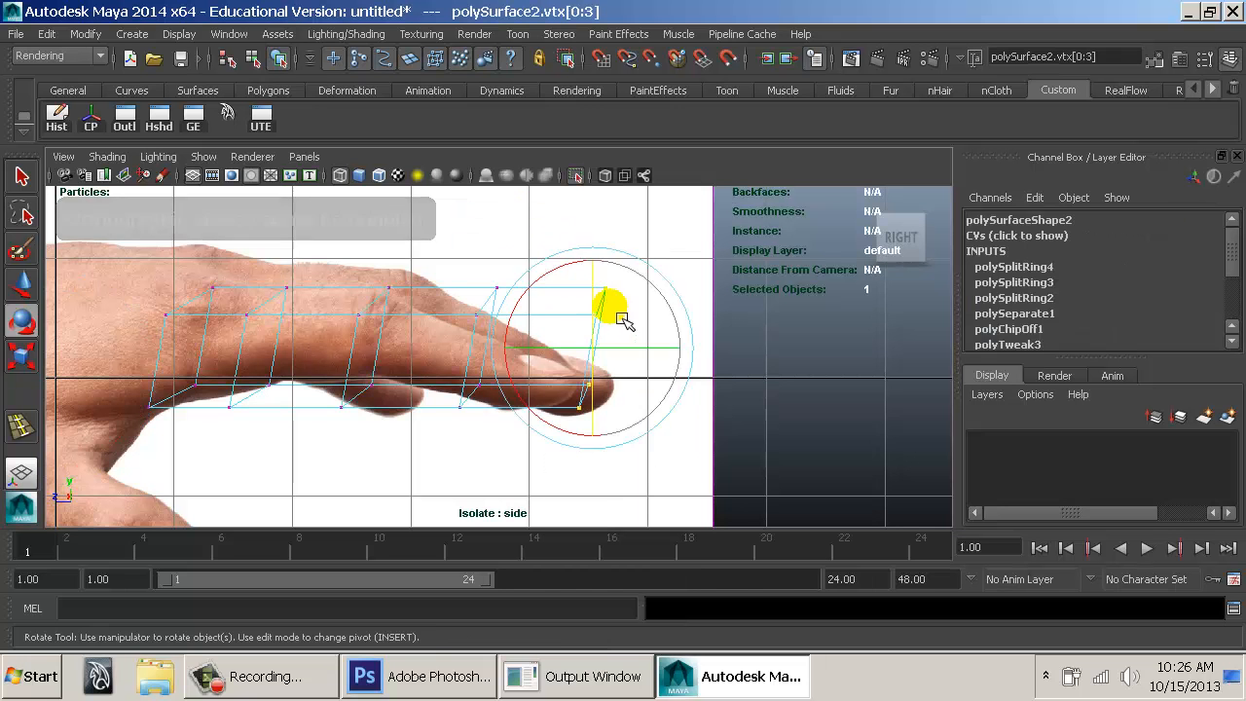
key(w)
drag(590, 288, 593, 288)
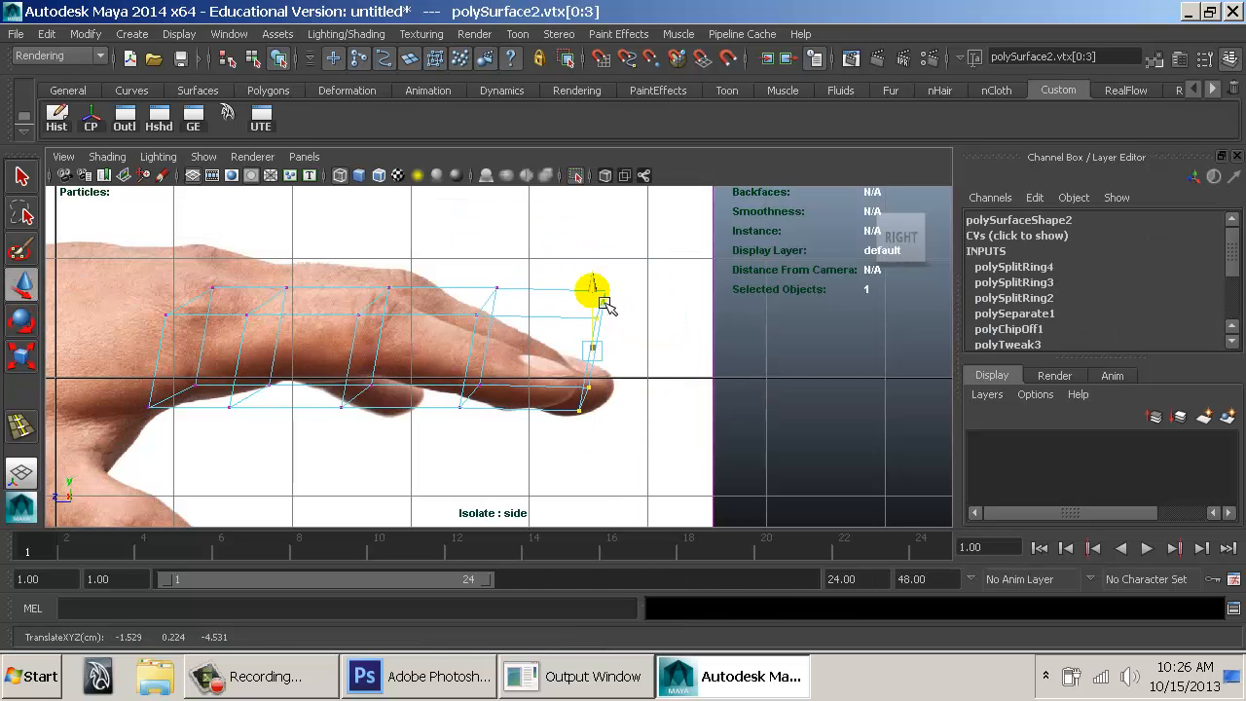
key(ctrl+z)
key(ctrl+z)
Enlarge imagePlane2 uniformly to a scale of about 0.526 and shift it to about -2.255 in Y and -0.136 in Z.
alt+right_drag(666, 450, 415, 477)
alt+middle_drag(415, 476, 445, 370)
click(548, 405)
key(r)
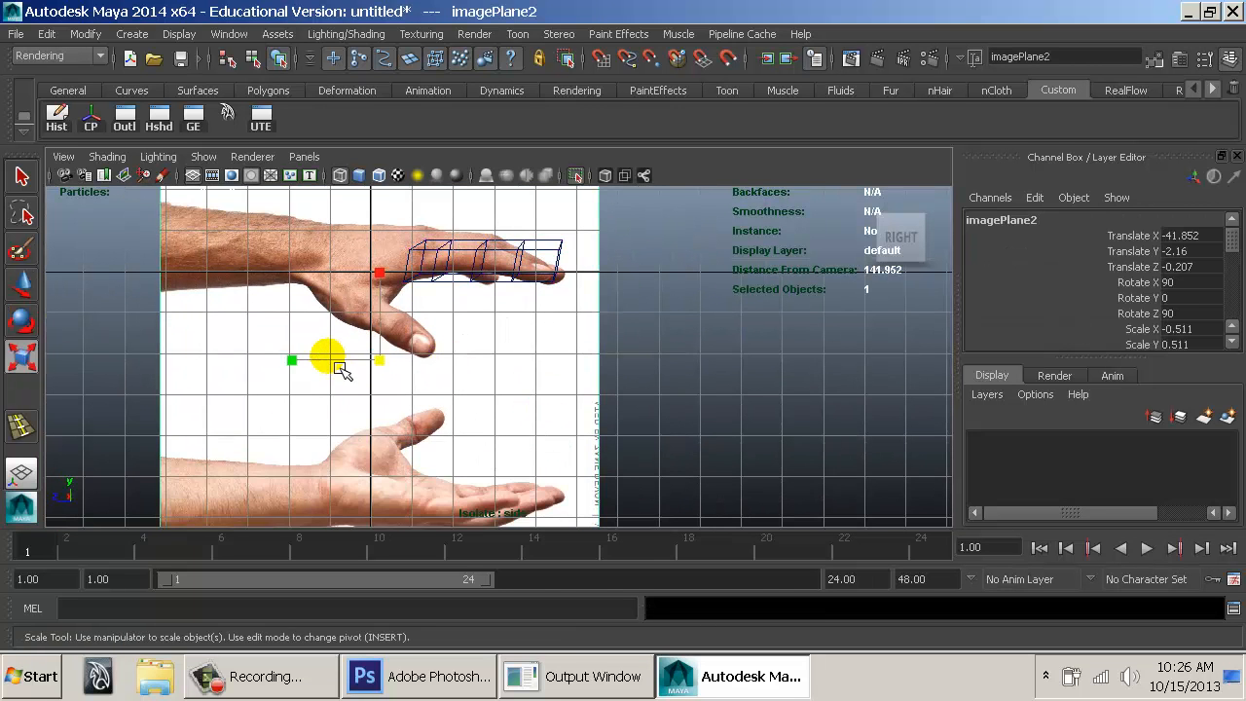
drag(337, 364, 383, 373)
key(w)
alt+middle_drag(448, 323, 446, 377)
alt+right_drag(446, 377, 732, 387)
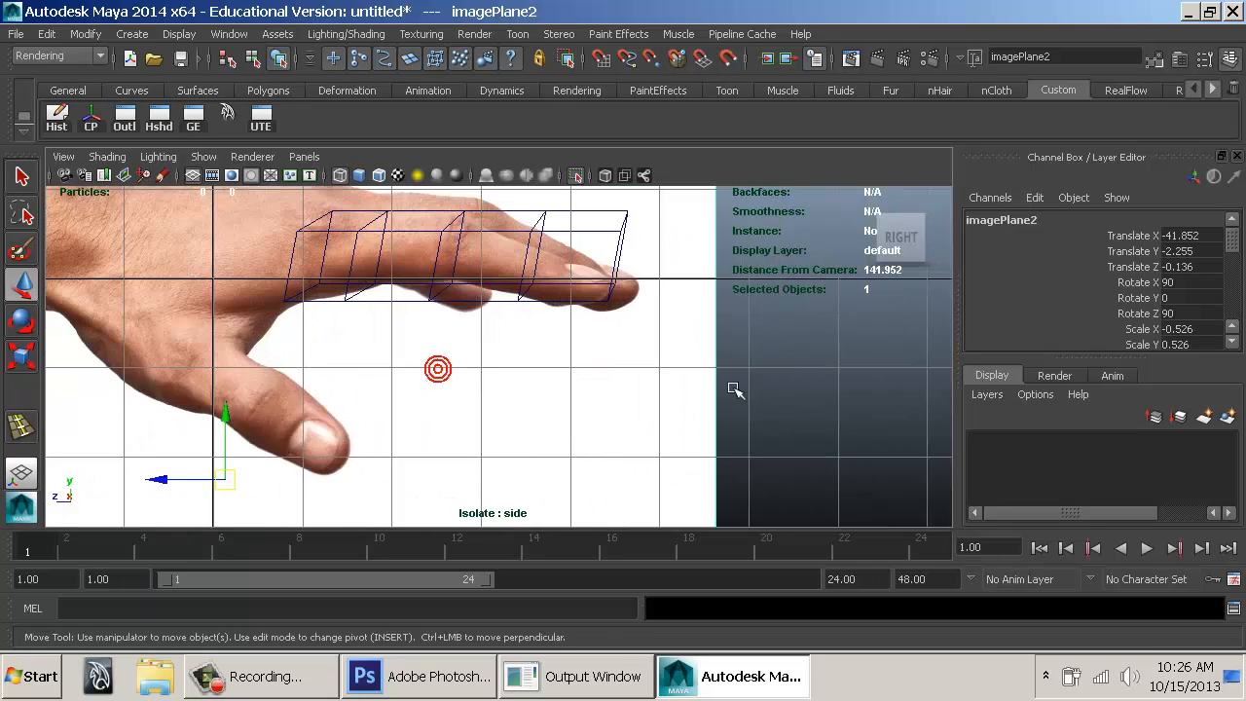
Lower the upper fingertip vertices of the finger mesh to the reference outline and adjust the lower tip vertices.
alt+middle_drag(596, 364, 577, 435)
alt+right_drag(577, 435, 713, 413)
click(635, 281)
click(635, 280)
right_drag(635, 281, 567, 216)
drag(624, 233, 670, 270)
drag(643, 208, 643, 277)
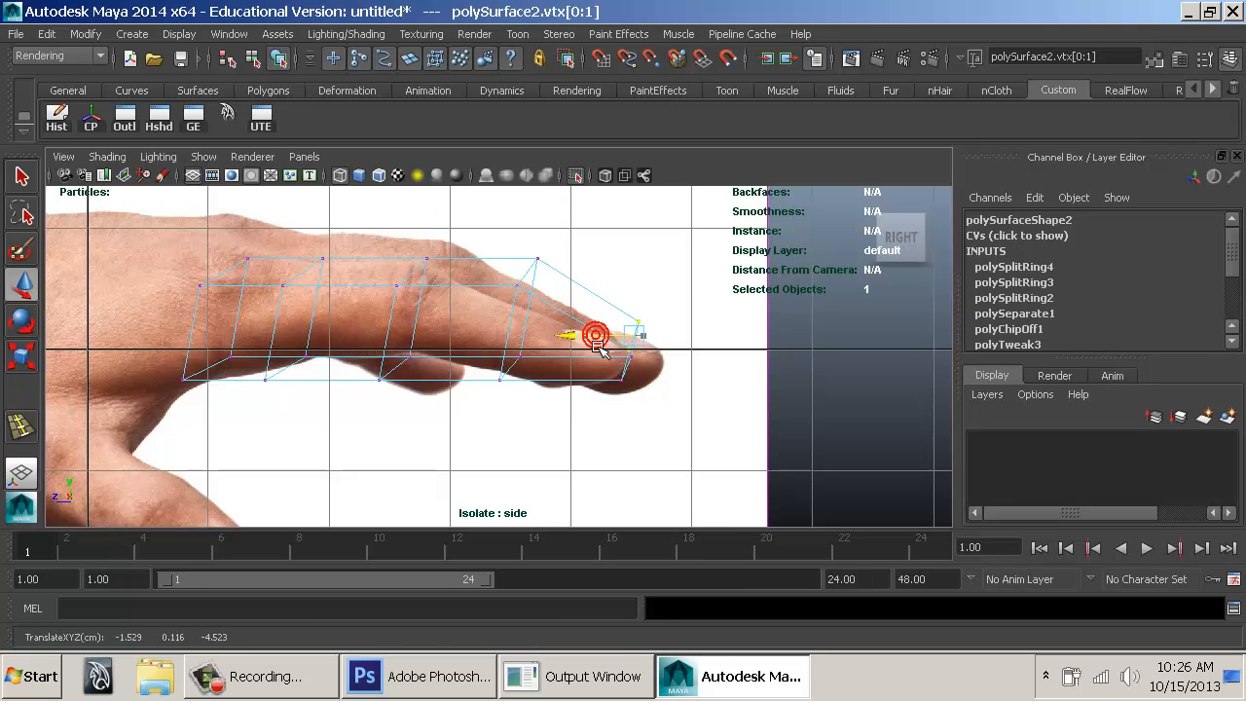
drag(658, 387, 593, 369)
Fit the vertex ring next to the fingertip by lowering its top vertices and raising its bottom vertices to the reference.
drag(577, 240, 501, 305)
drag(529, 223, 528, 271)
drag(500, 395, 501, 396)
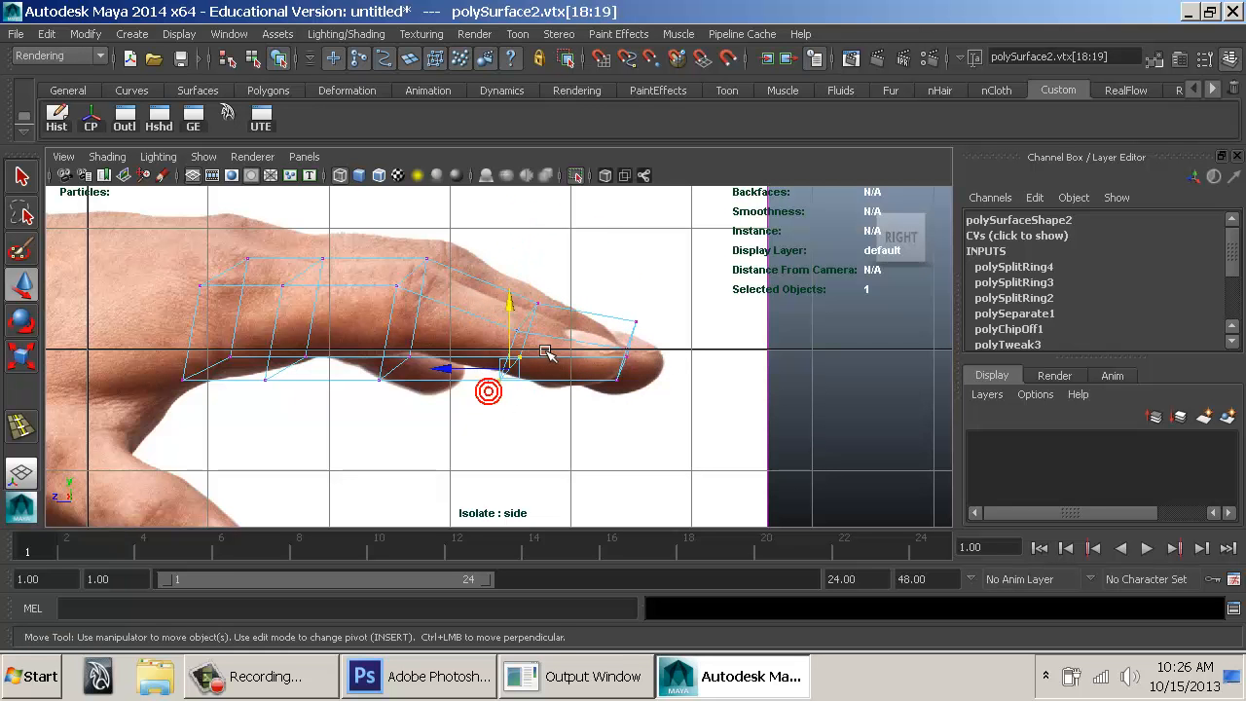
drag(523, 337, 524, 326)
alt+middle_drag(475, 341, 571, 353)
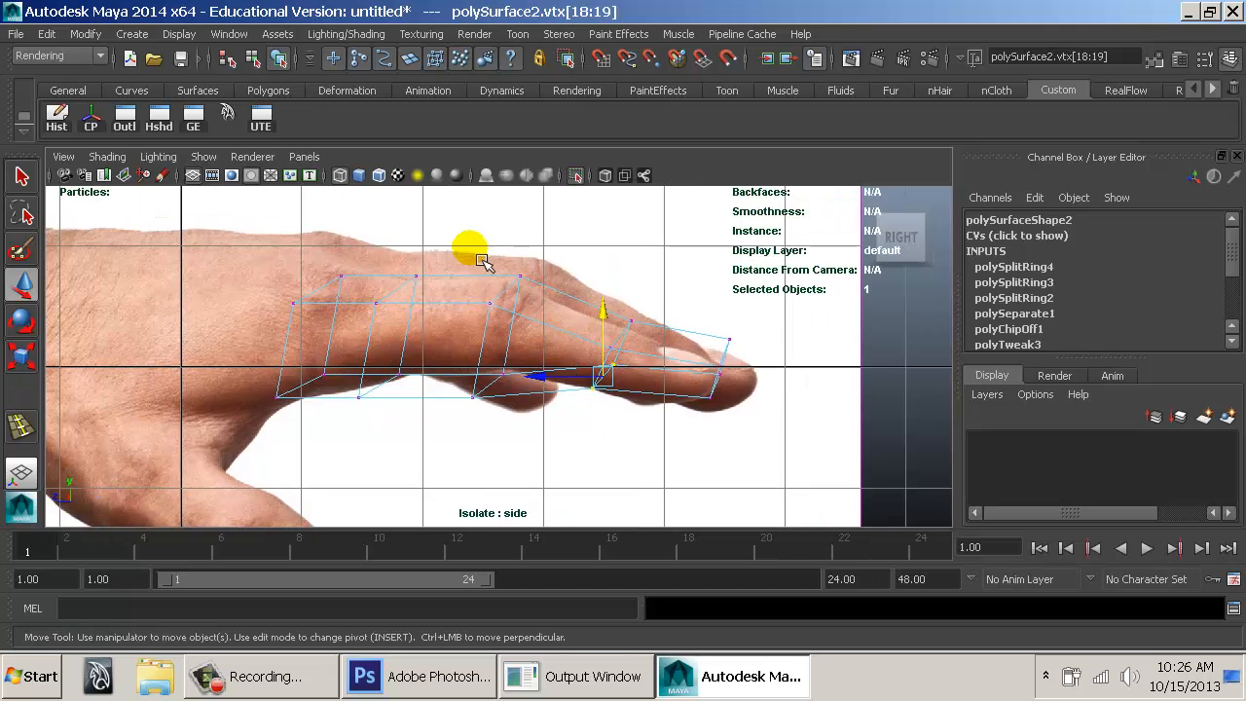
Adjust the top vertices of the middle joint ring and raise its bottom vertices to the underside of the reference finger.
drag(482, 260, 556, 338)
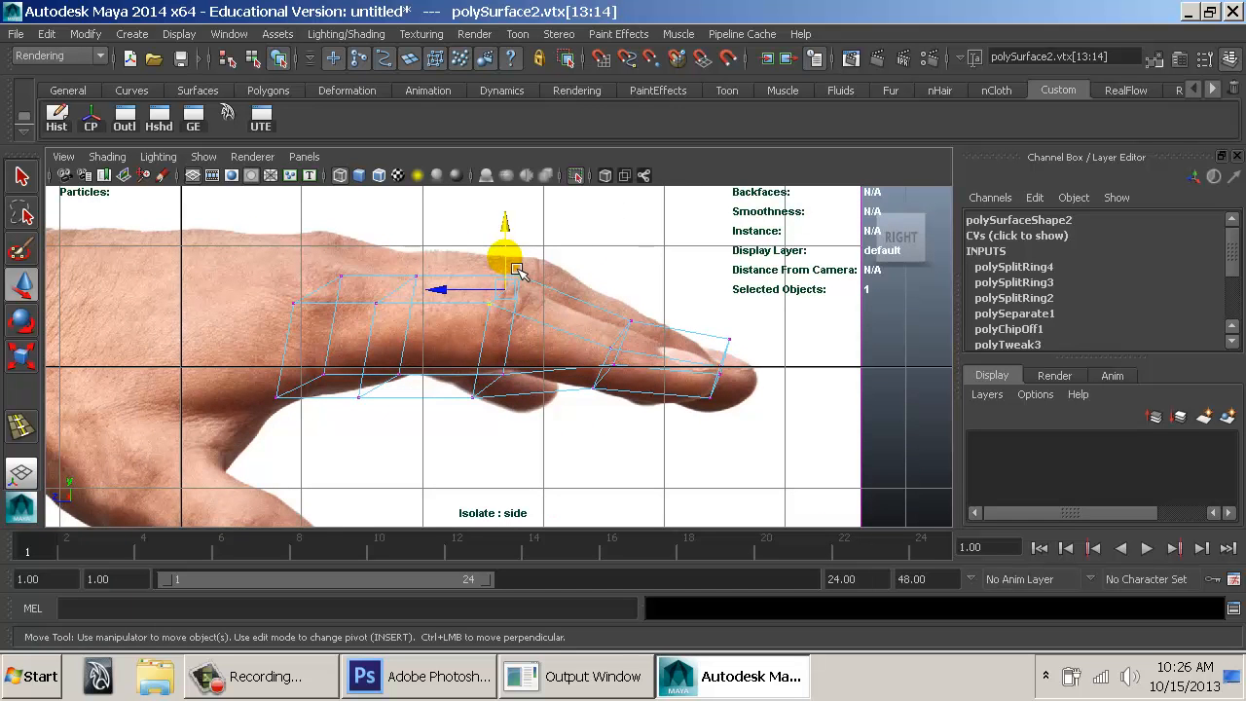
drag(518, 270, 520, 273)
drag(463, 365, 518, 410)
drag(503, 360, 506, 331)
alt+middle_drag(513, 338, 601, 341)
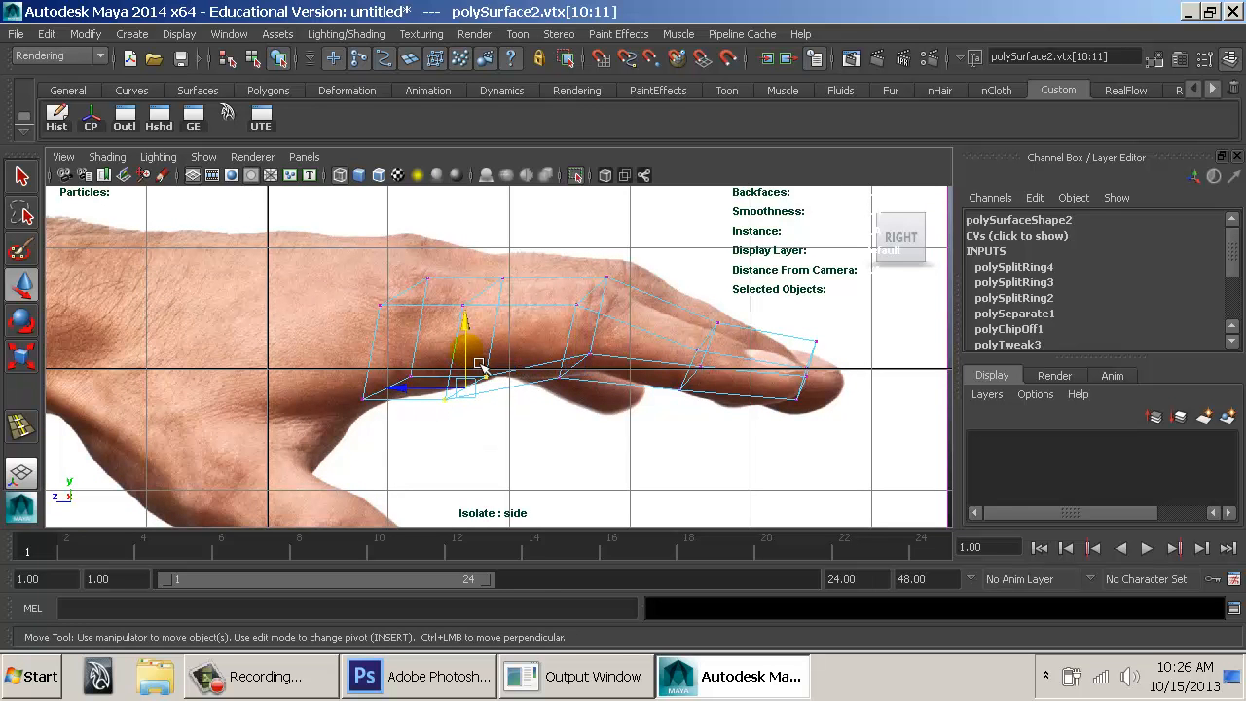
Raise the bottom vertices of the ring nearest the base, lower its top ones slightly, and raise the top base vertices.
drag(480, 366, 480, 354)
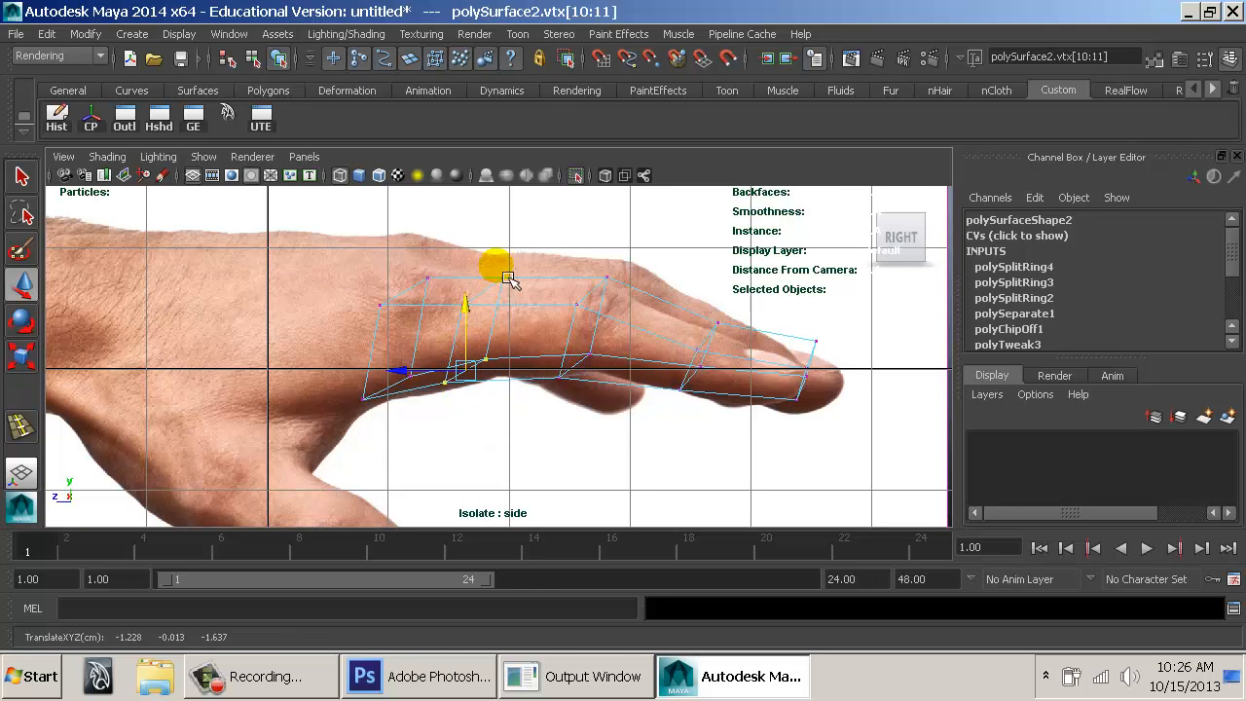
drag(510, 280, 459, 332)
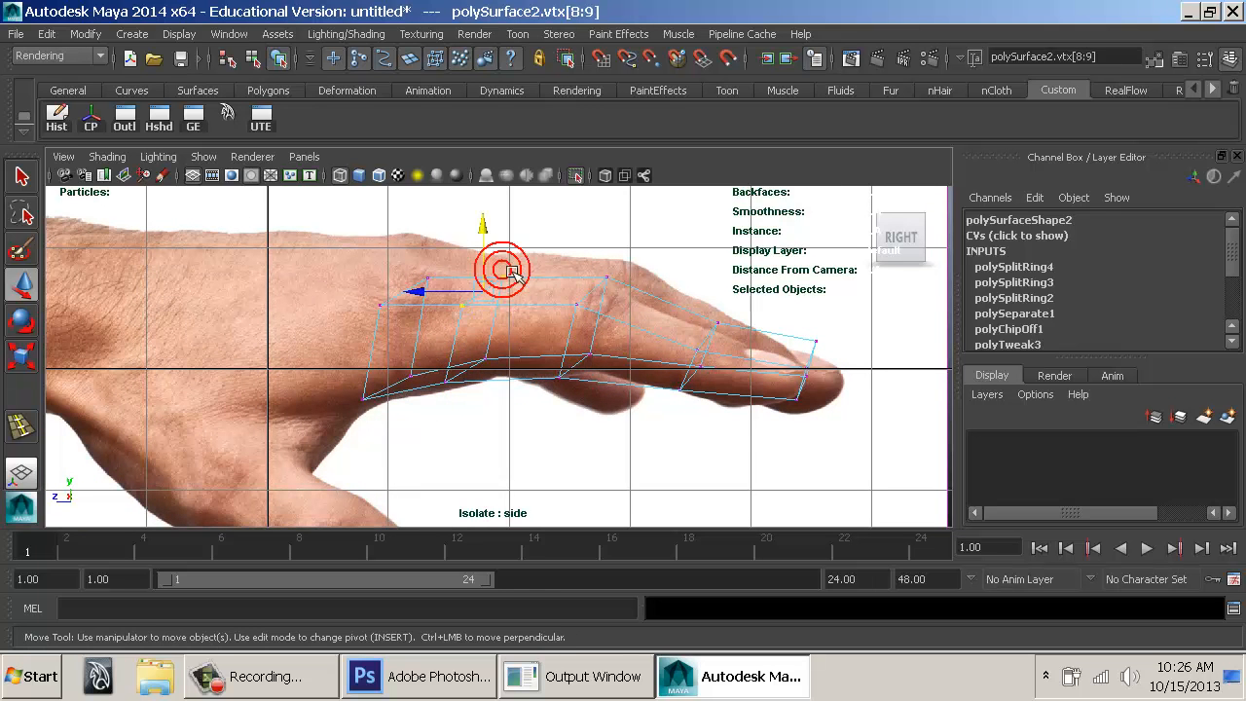
drag(513, 273, 495, 256)
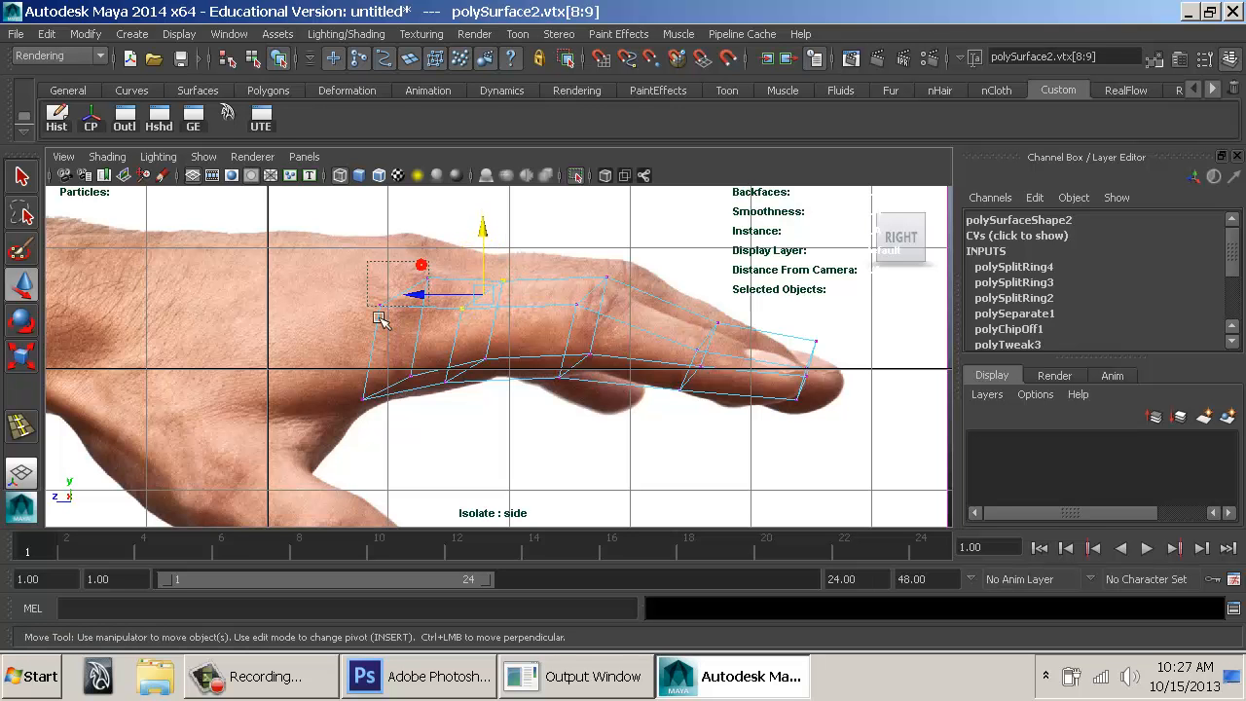
drag(380, 315, 418, 271)
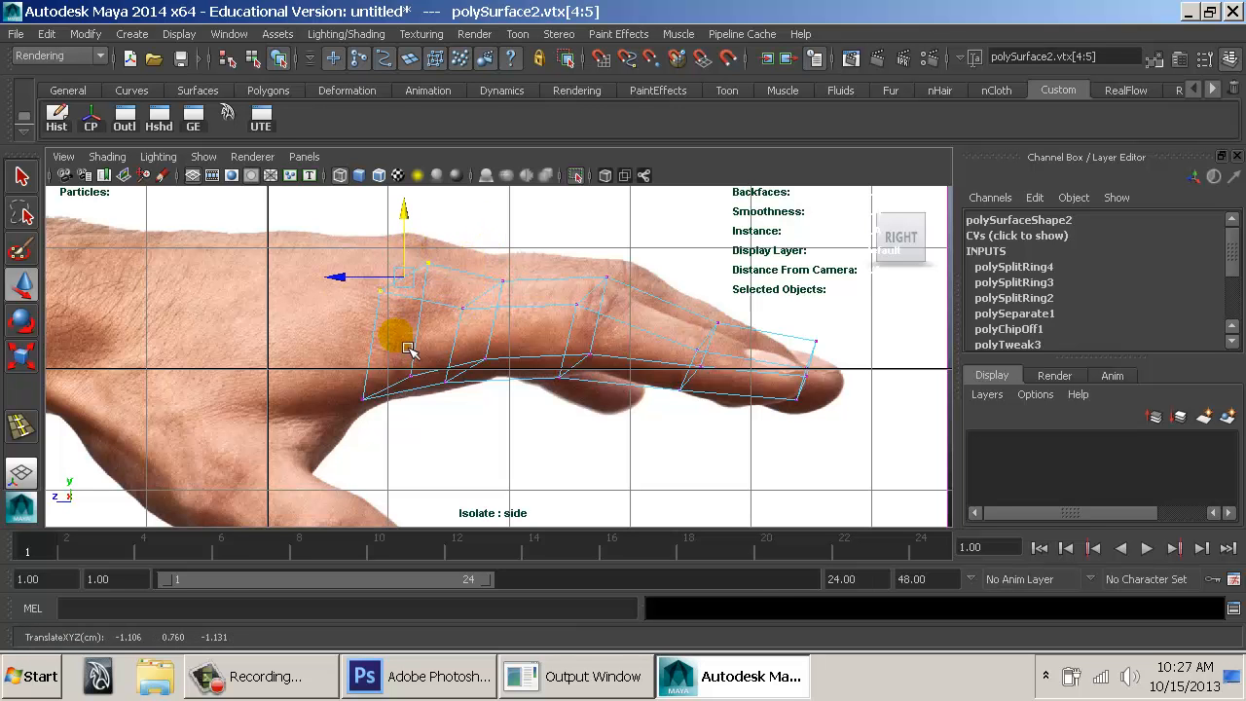
Switch to the shaded perspective view and inspect the finger from several sides in smooth preview, then restore the unsmoothed display.
key(space)
mouse_move(487, 312)
mouse_down()
mouse_move(597, 370)
mouse_move(419, 423)
mouse_move(361, 387)
mouse_up()
key(5)
right_drag(363, 386, 380, 375)
click(380, 374)
alt+drag(485, 304, 675, 340)
key(3)
alt+drag(611, 458, 376, 451)
click(416, 338)
alt+drag(418, 342, 574, 369)
click(389, 412)
key(1)
Adjust the heights of the two upper corner vertices at the fingertip individually in the perspective view.
right_drag(561, 342, 498, 218)
alt+drag(534, 370, 564, 335)
click(556, 376)
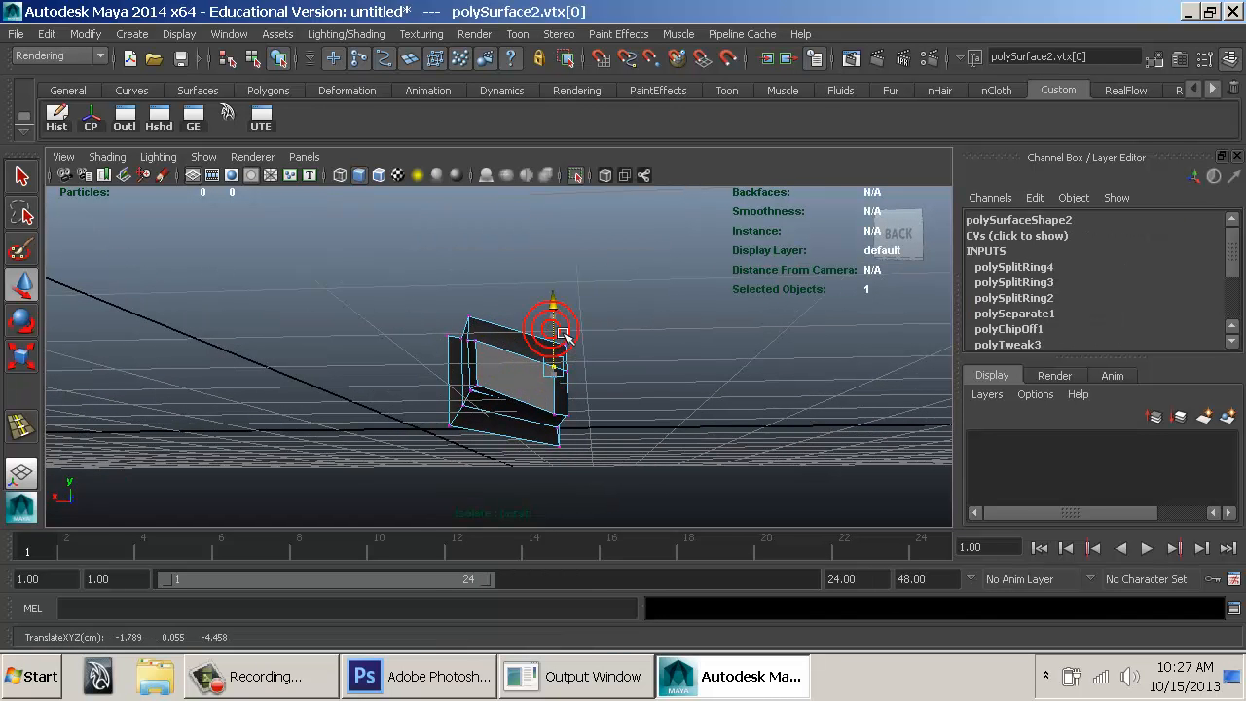
click(491, 345)
alt+drag(611, 379, 550, 388)
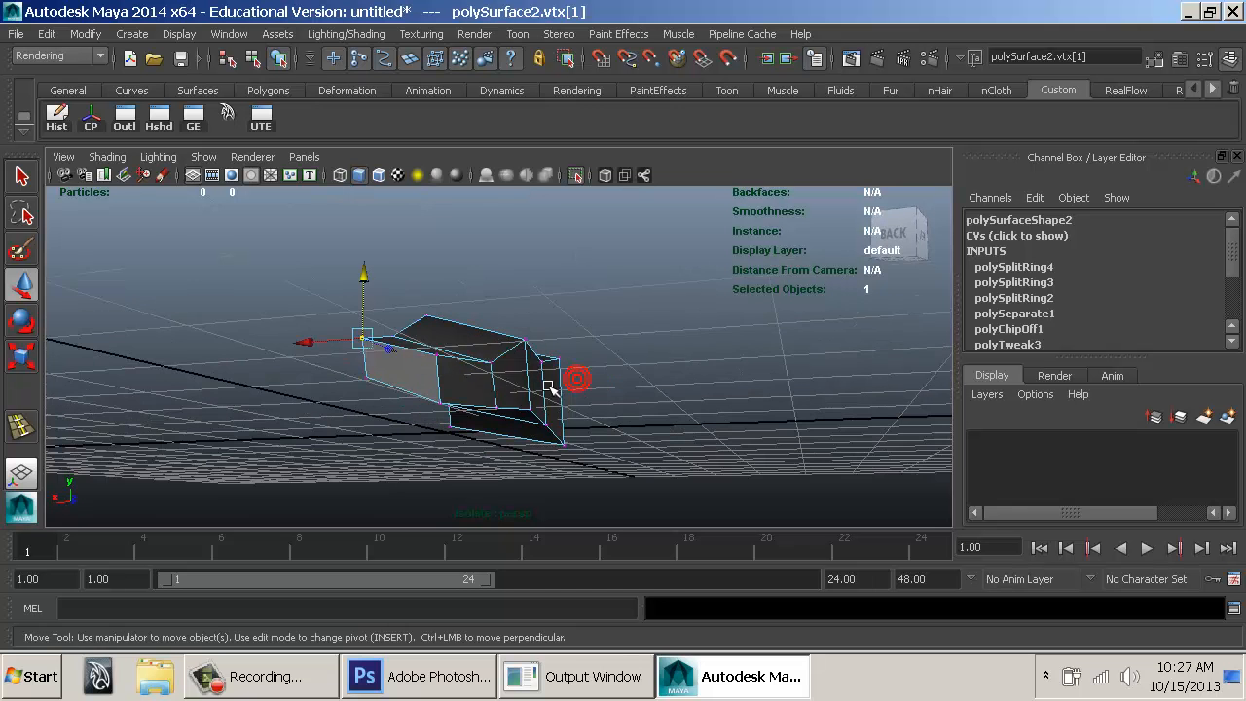
Adjust individual top vertices of the rings along the finger, viewing from the side and the tip, and leave vertex mode.
alt+drag(502, 339, 458, 393)
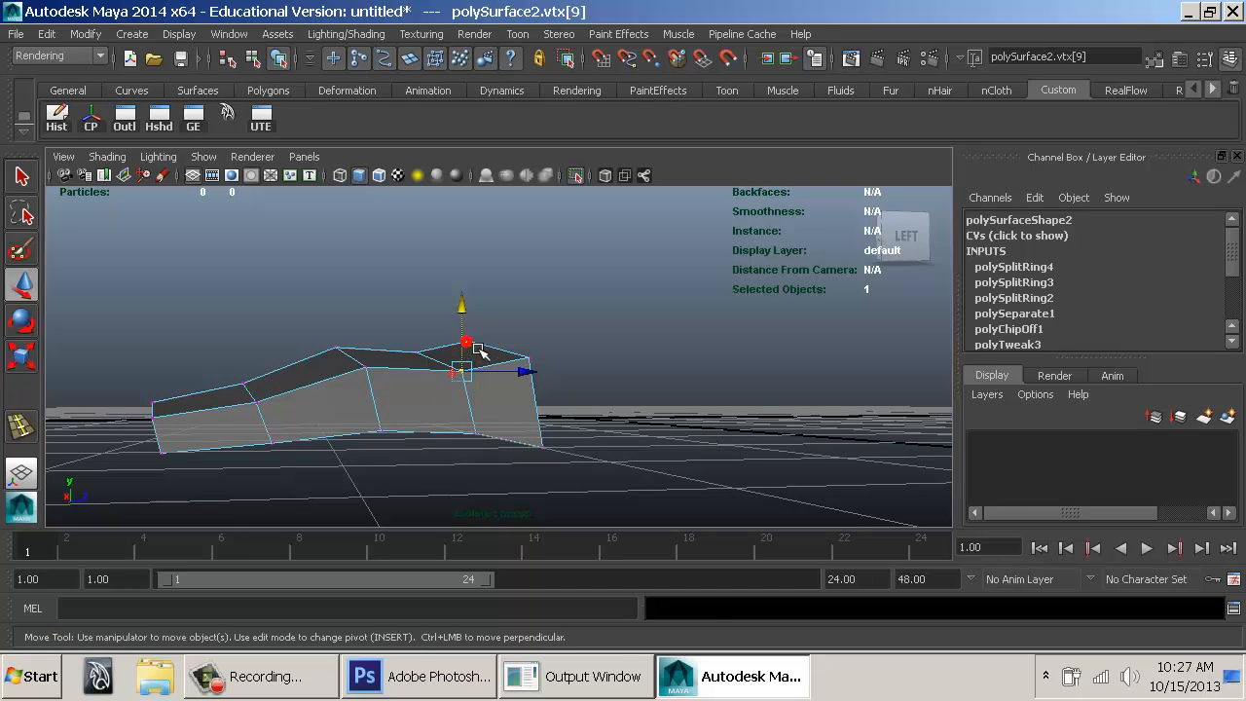
alt+drag(473, 350, 640, 380)
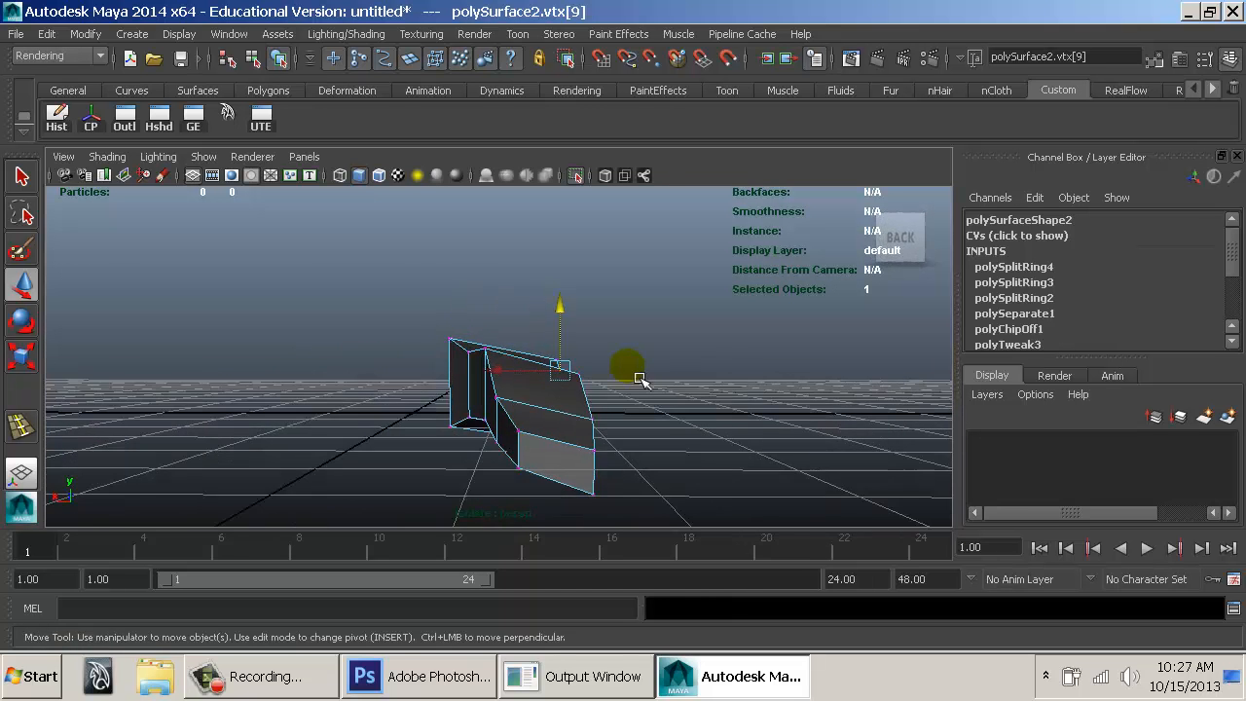
drag(487, 314, 488, 325)
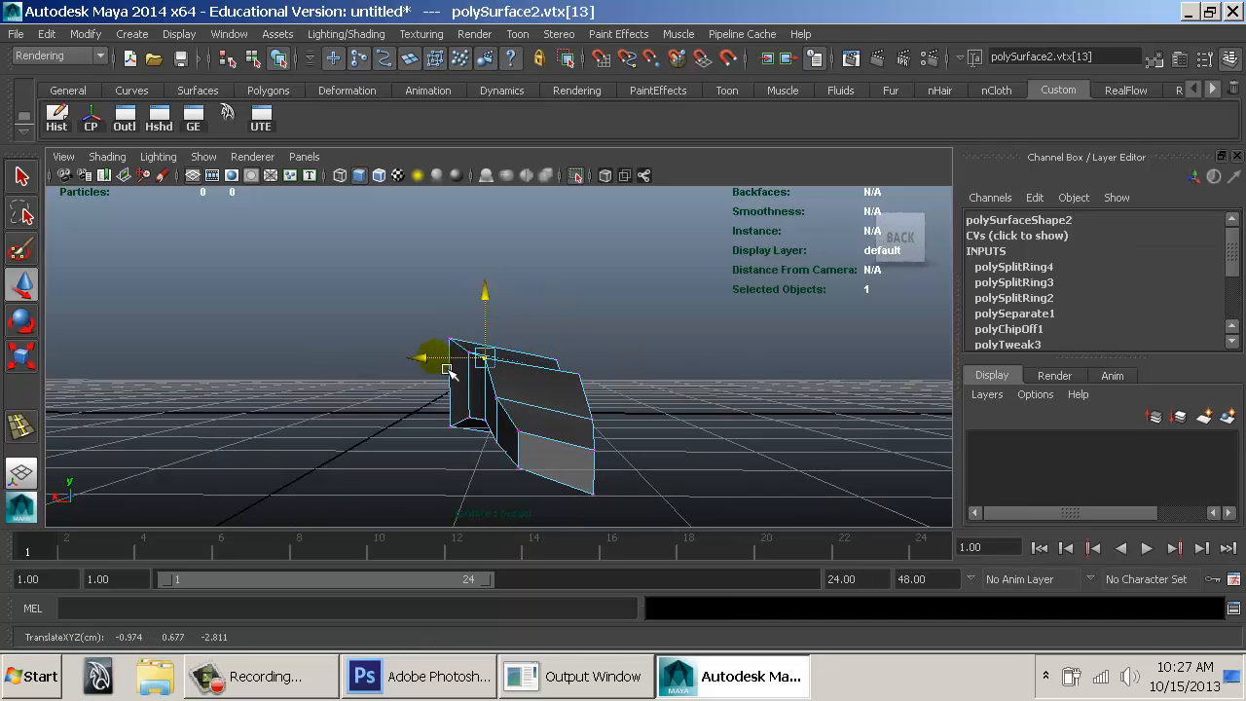
drag(506, 403, 732, 406)
click(567, 322)
click(561, 362)
key(F8)
Raise the top edge of the ring nearest the finger's base slightly and check the result in smooth preview.
alt+drag(672, 317, 428, 380)
right_drag(414, 265, 432, 173)
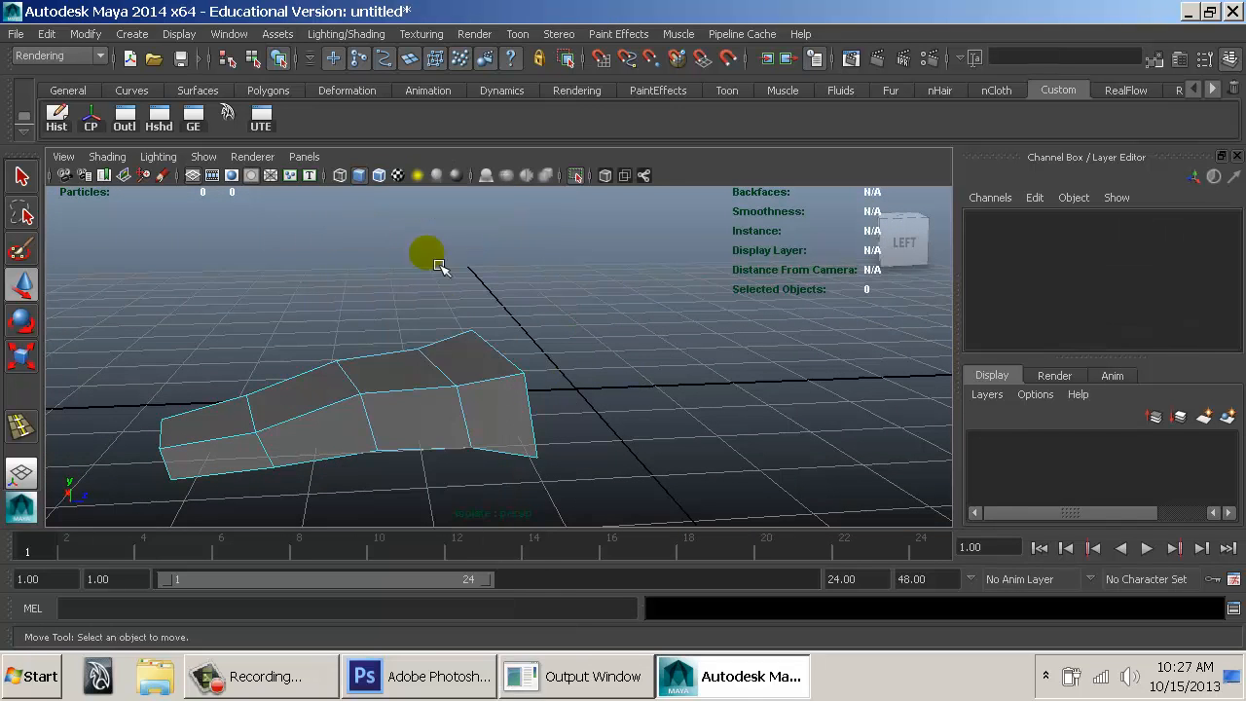
click(437, 361)
drag(443, 343, 447, 324)
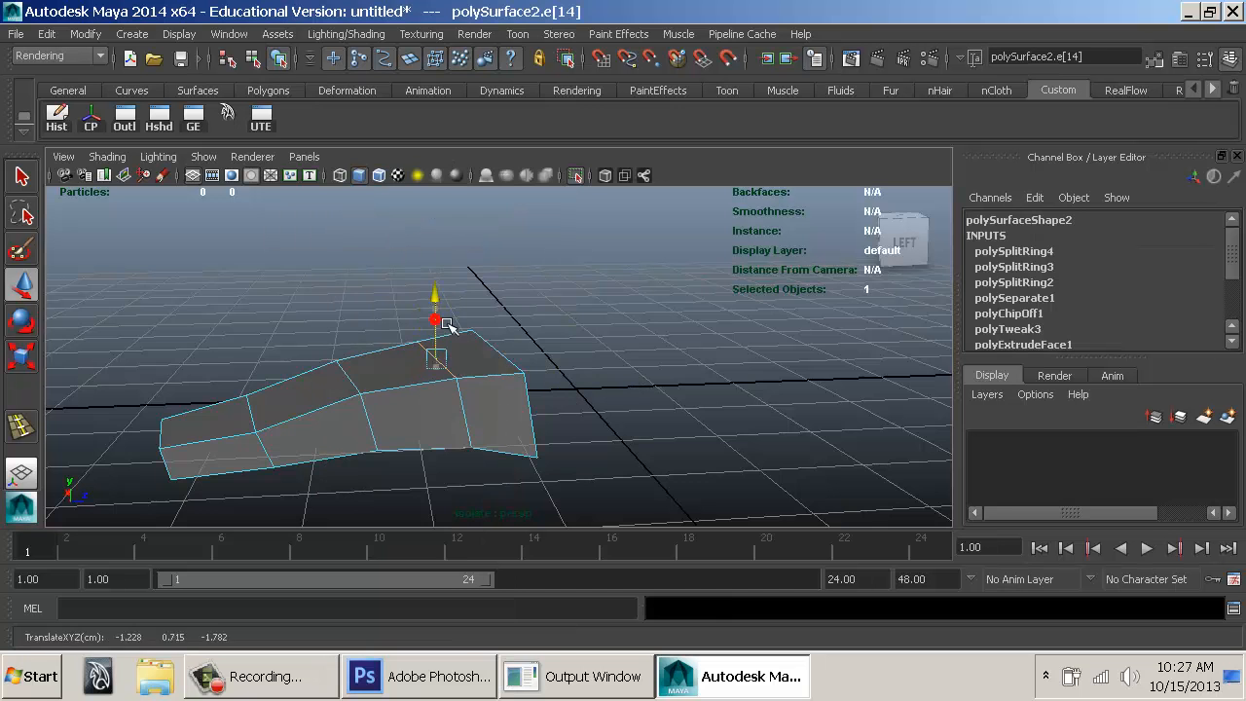
key(3)
key(1)
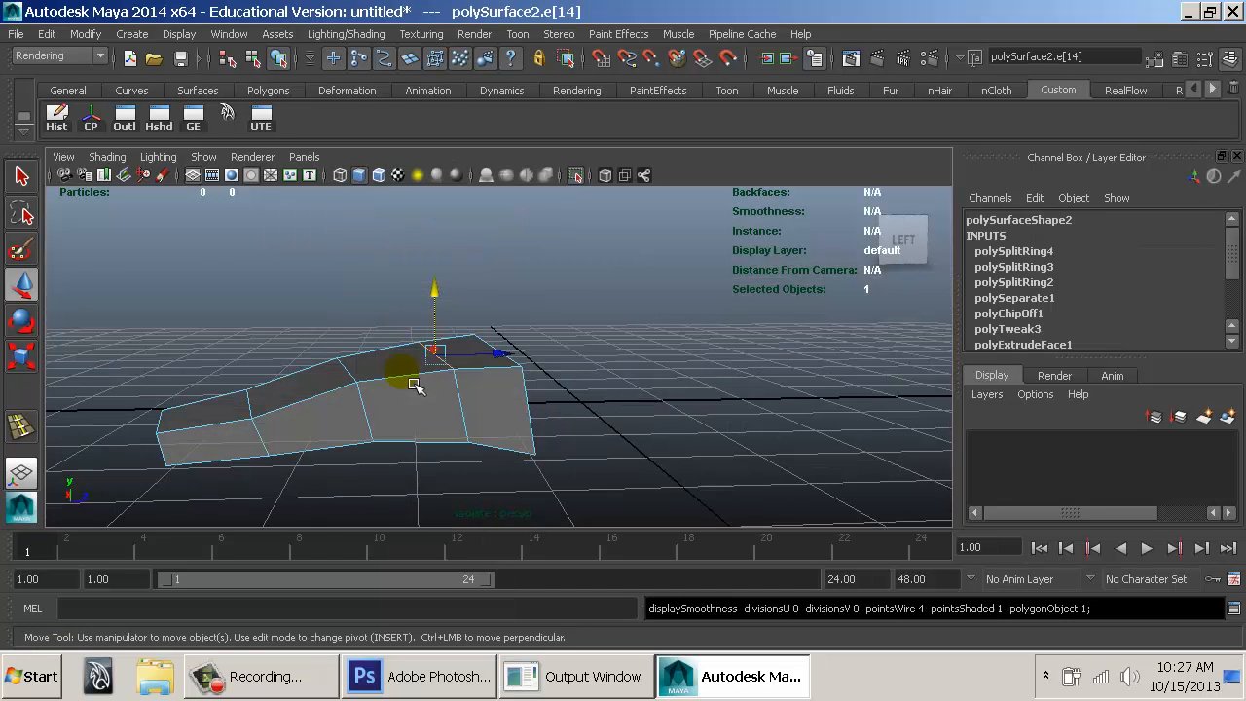
Bevel the two edge rings at the finger's middle joints, starting from their selected edge loops.
right_drag(419, 354, 380, 362)
click(378, 370)
alt+drag(378, 371, 508, 307)
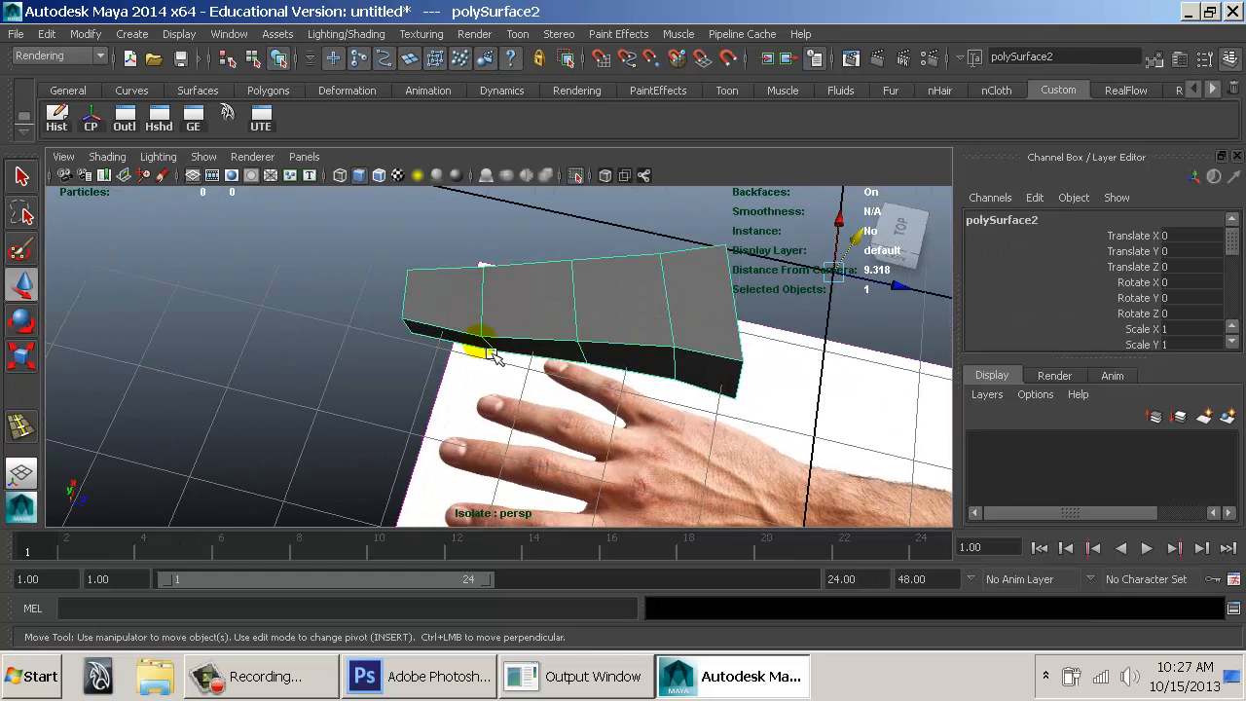
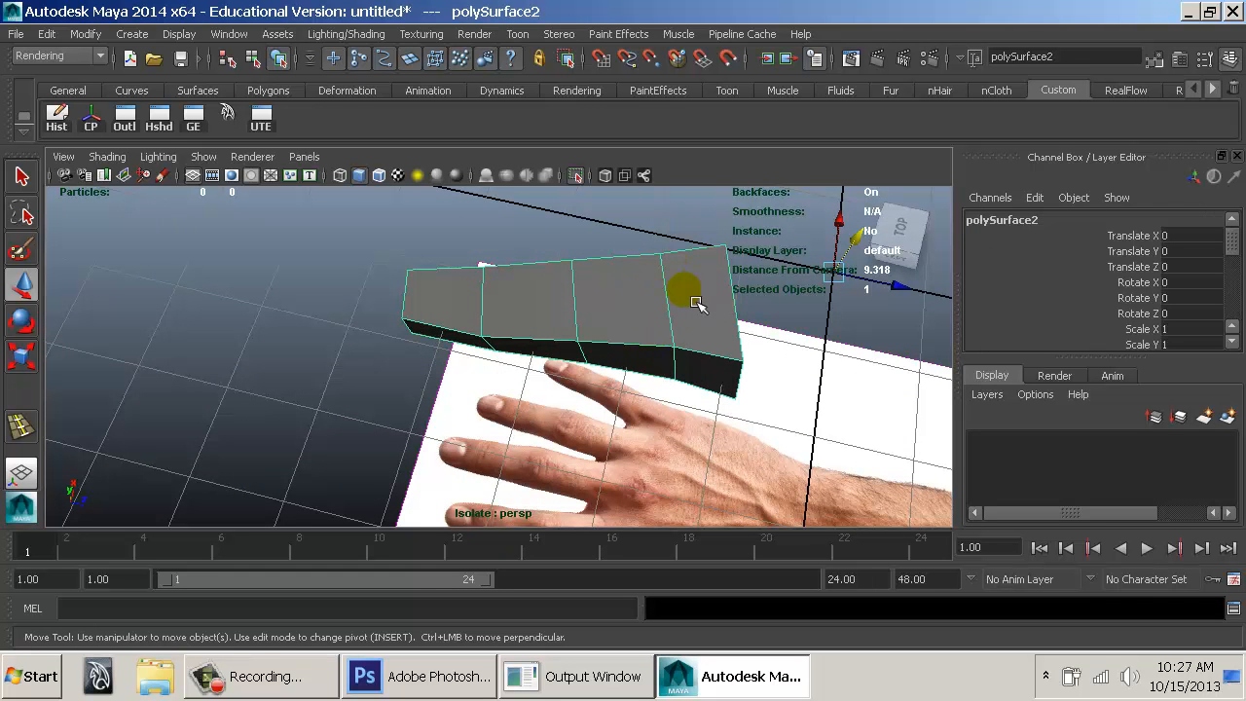
click(492, 295)
right_drag(495, 300, 487, 175)
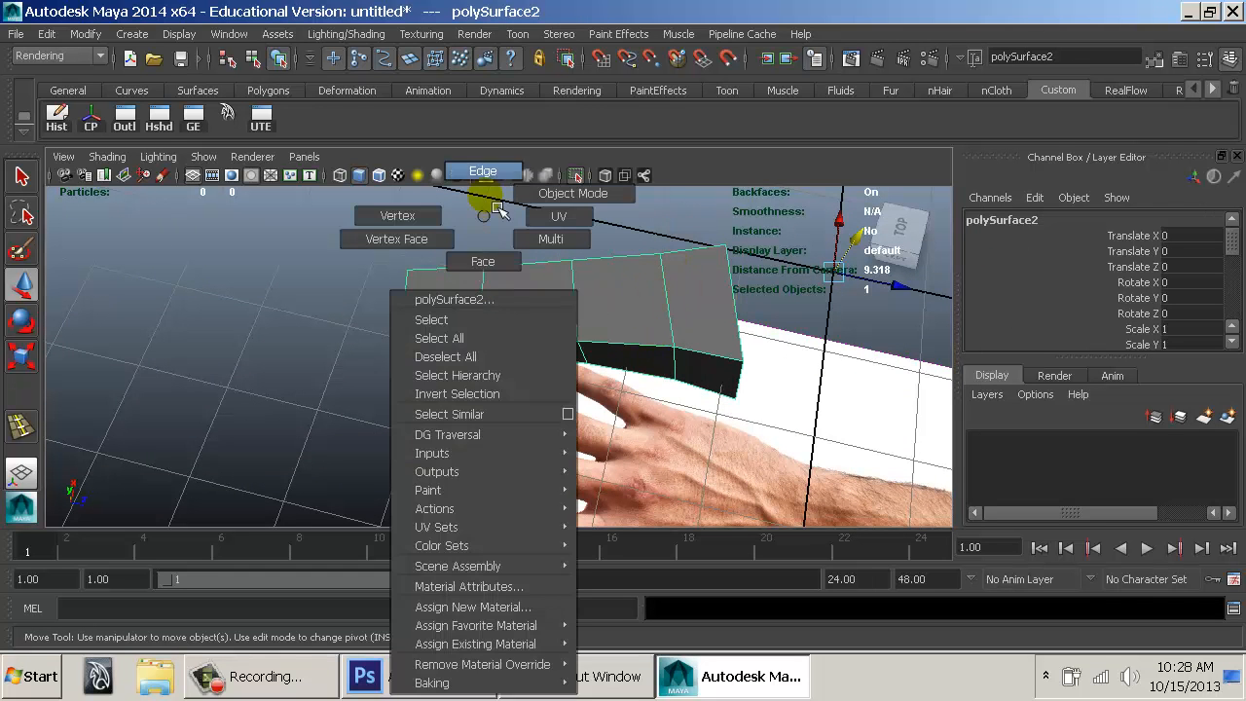
click(495, 299)
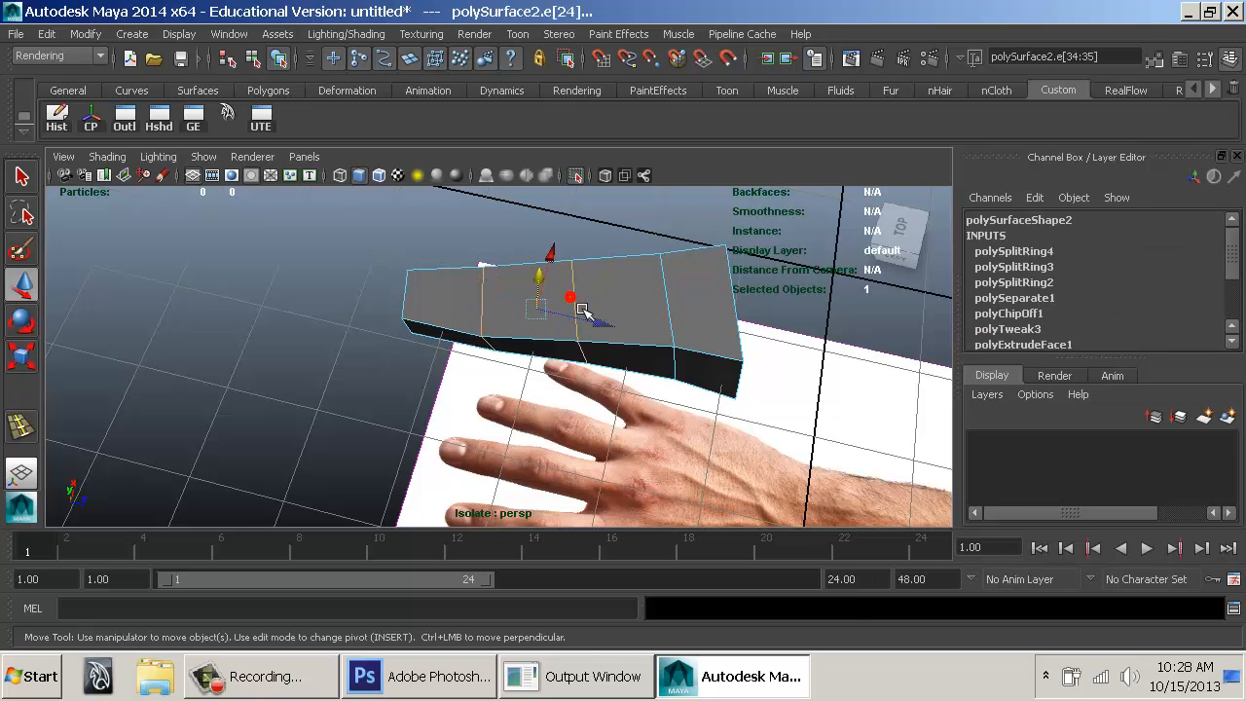
key(space)
drag(433, 309, 477, 594)
Set the bevel's offset to 0.3 and its segments to 2.
alt+drag(525, 390, 519, 393)
click(1145, 282)
middle_drag(940, 312, 863, 333)
double_click(1165, 314)
text(2)
key(Tab)
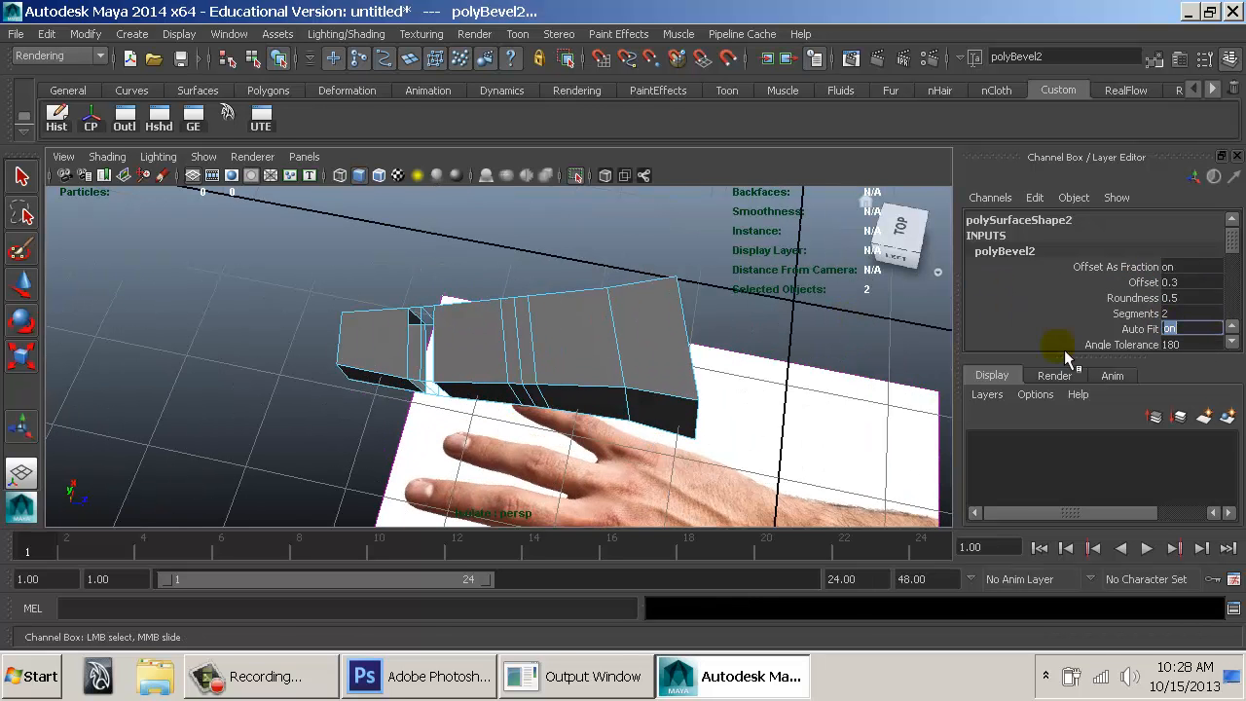
Inspect the bevelled joints and assign the existing lambert1 material to the whole finger to repair the unshaded faces.
alt+drag(606, 384, 703, 321)
alt+right_drag(703, 321, 527, 353)
click(536, 350)
alt+drag(537, 349, 603, 319)
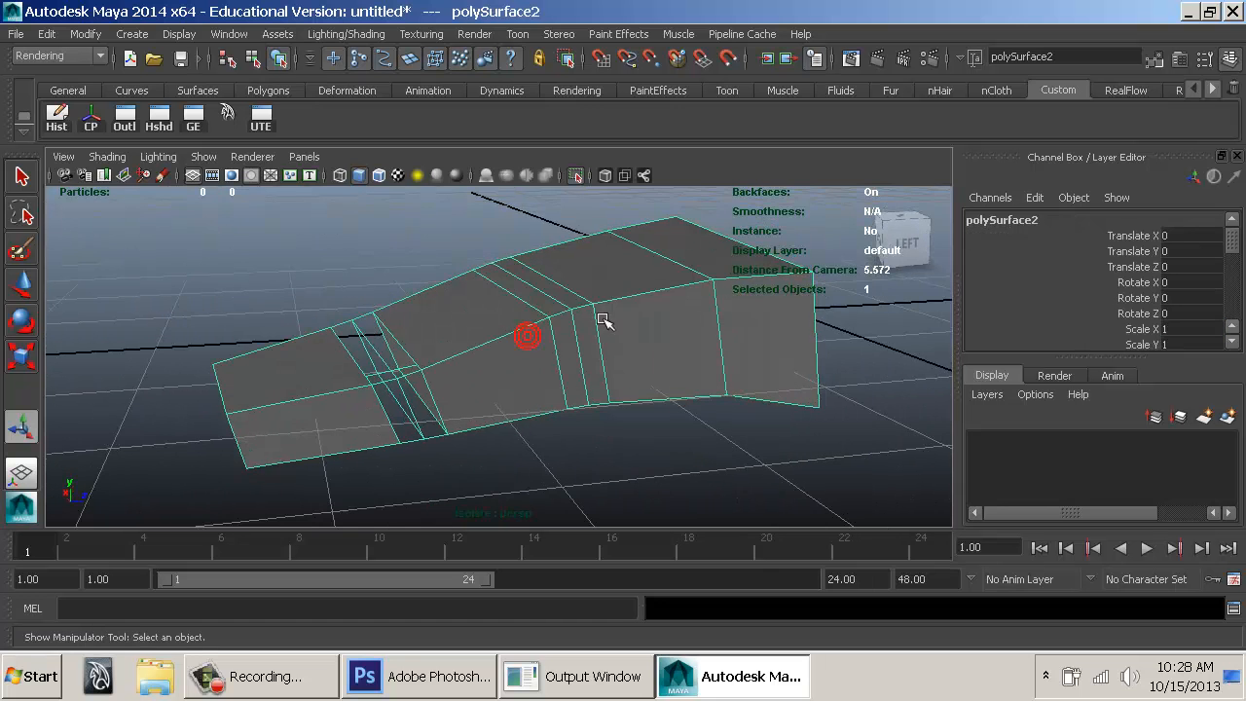
key(space)
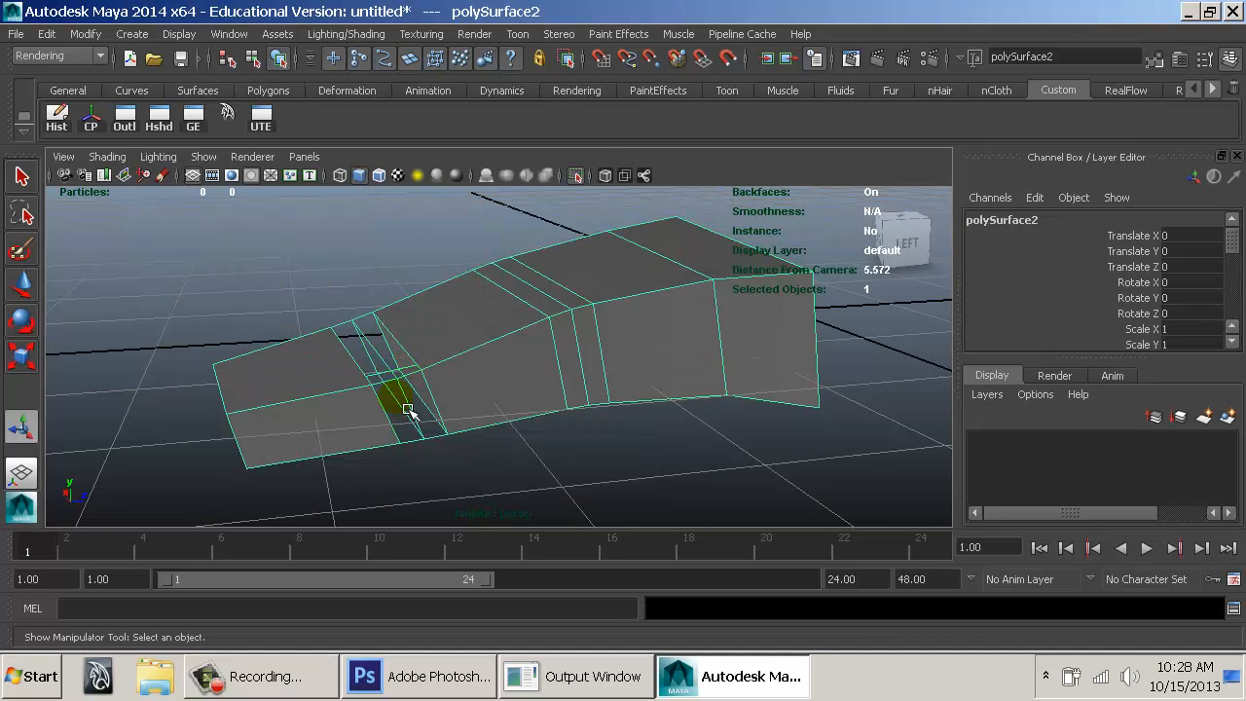
key(space)
click(277, 485)
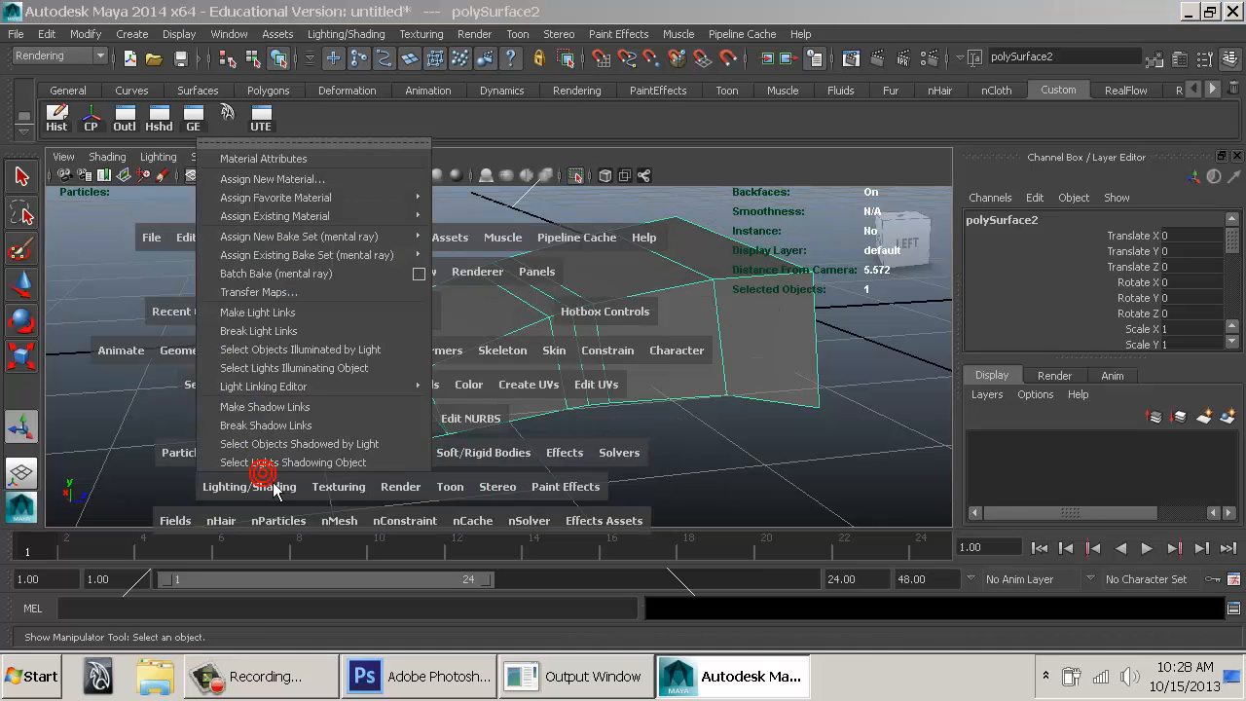
mouse_move(364, 215)
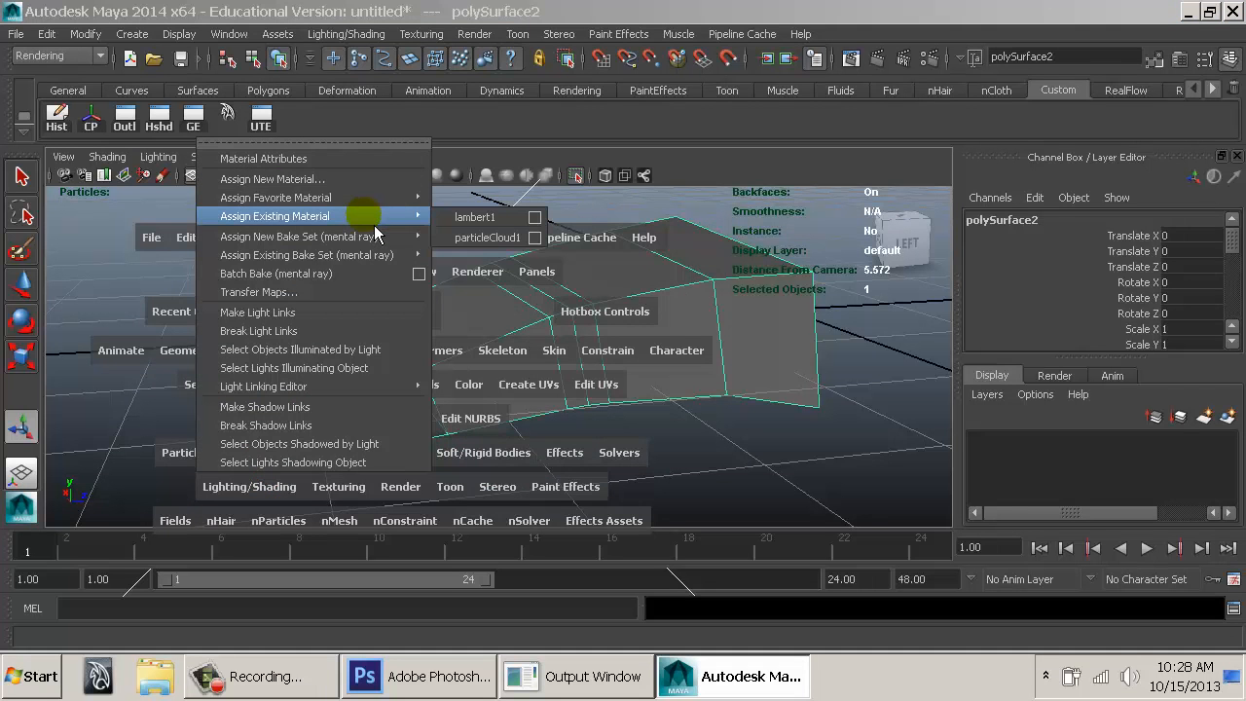
click(476, 216)
Adjust the top edges of the bevelled joint nearer the finger's base, raising its centre edge the highest to form a knuckle.
alt+drag(409, 281, 443, 321)
mouse_move(426, 215)
right_down()
mouse_move(437, 207)
mouse_move(341, 212)
mouse_move(411, 175)
mouse_move(425, 198)
right_up()
alt+drag(511, 300, 629, 322)
click(568, 308)
key(w)
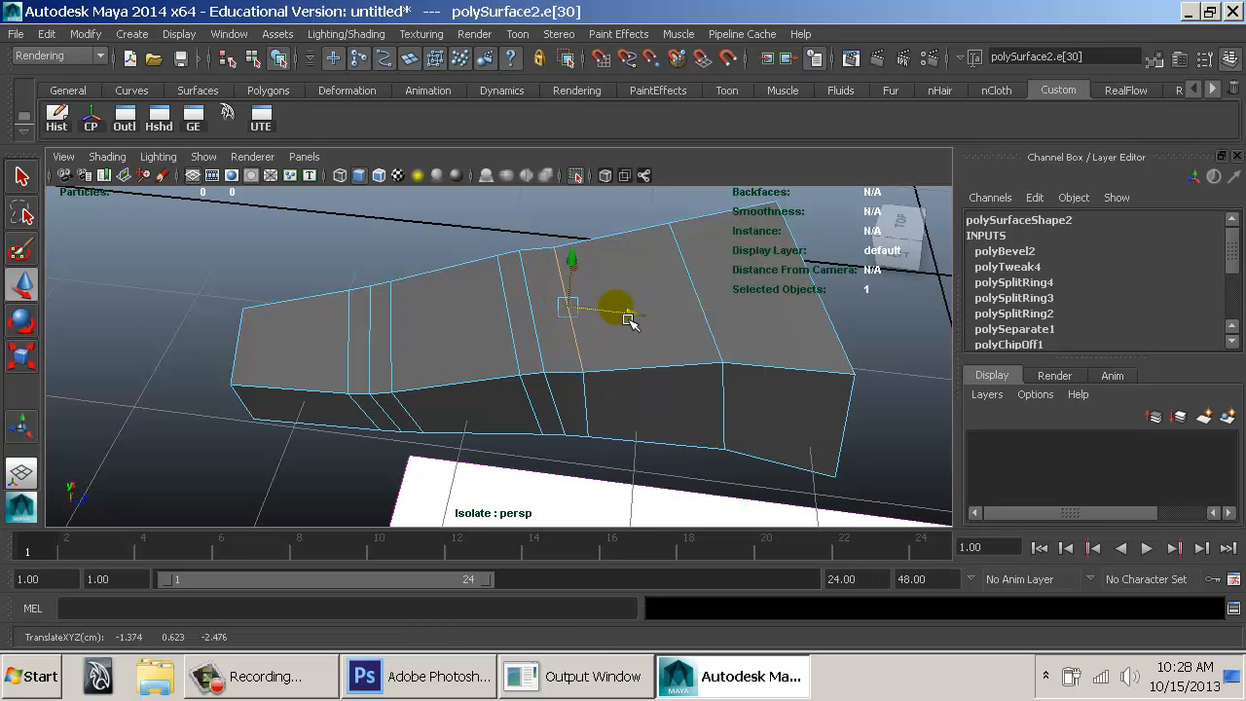
drag(578, 263, 581, 248)
alt+drag(628, 295, 566, 315)
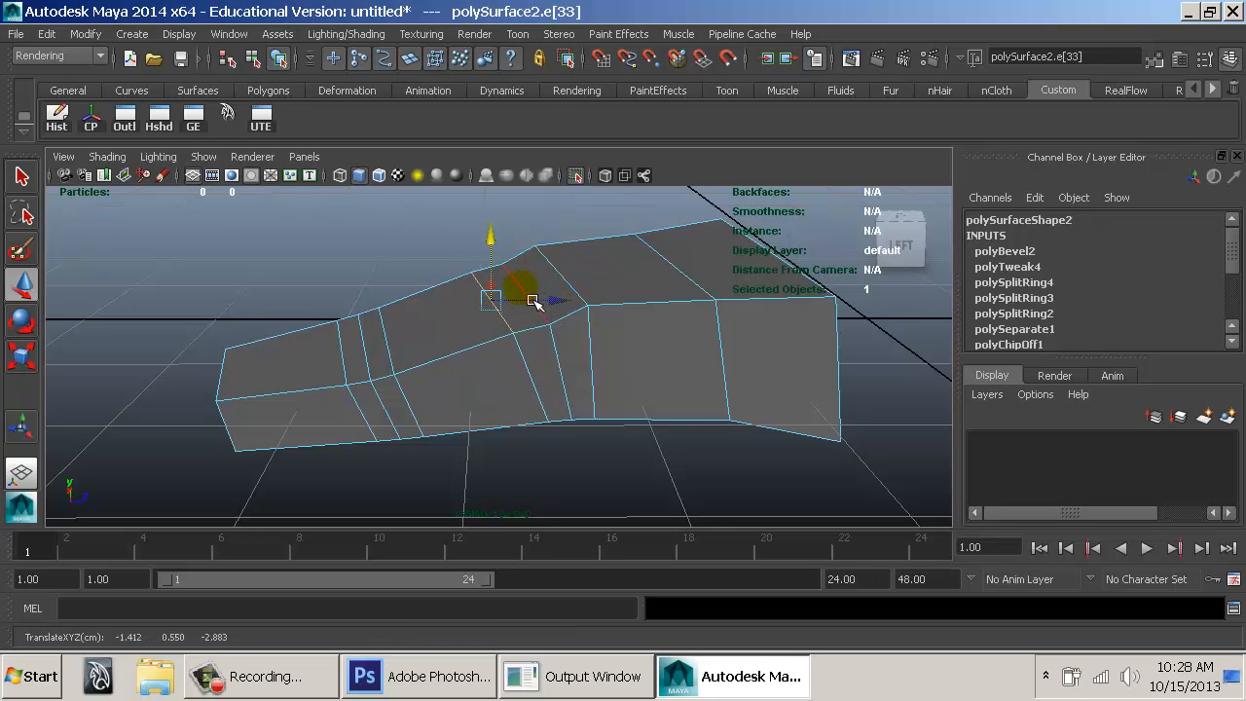
click(577, 289)
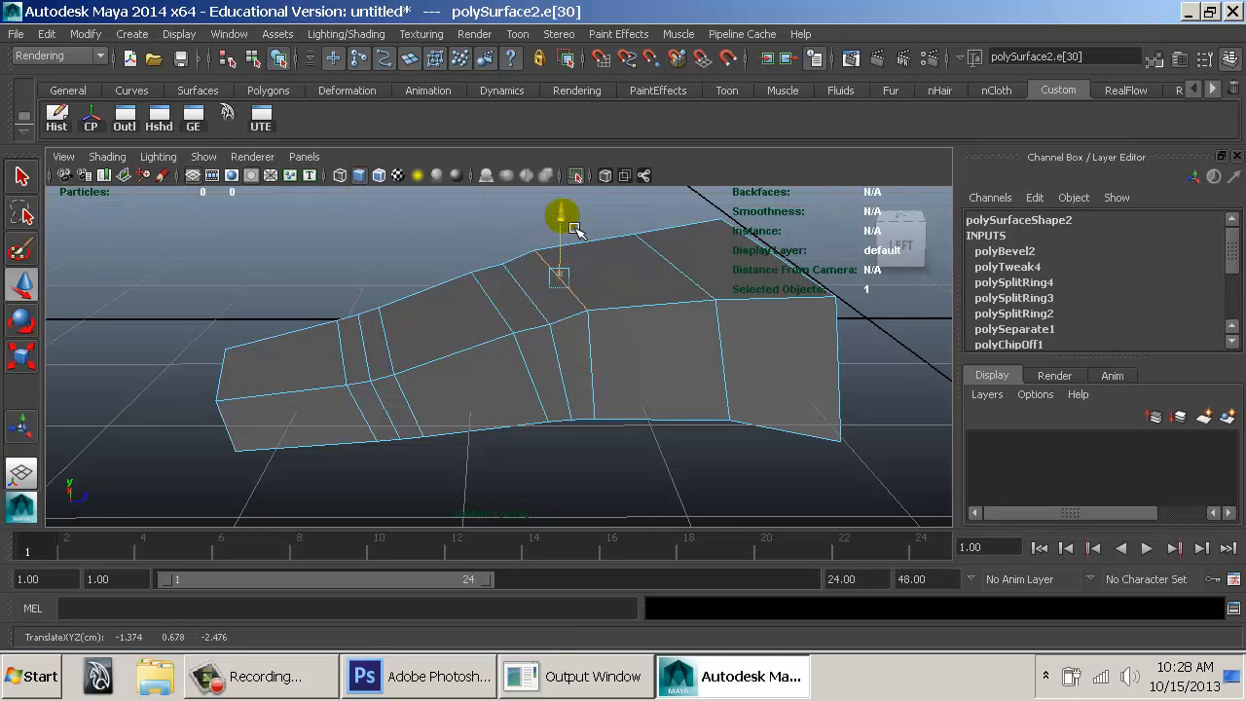
click(525, 280)
drag(526, 238, 527, 224)
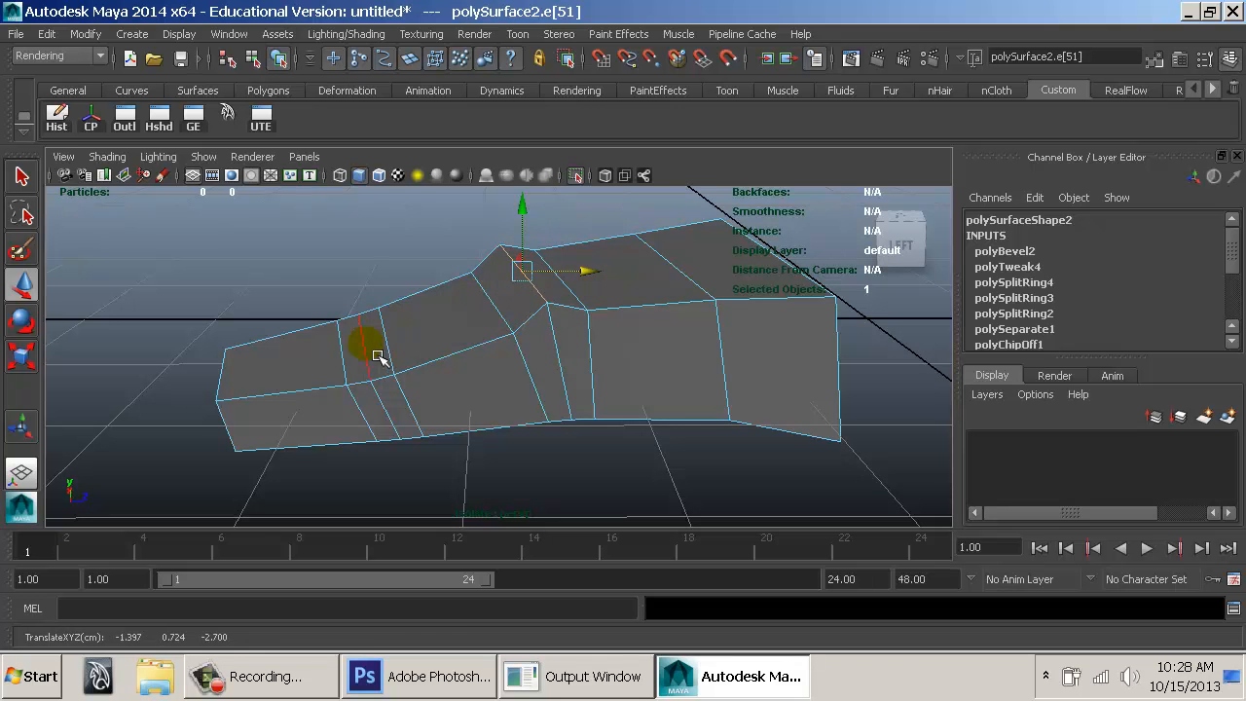
Spread the outer top edges of the bevelled joint nearer the fingertip and raise its centre edge.
drag(425, 346, 436, 350)
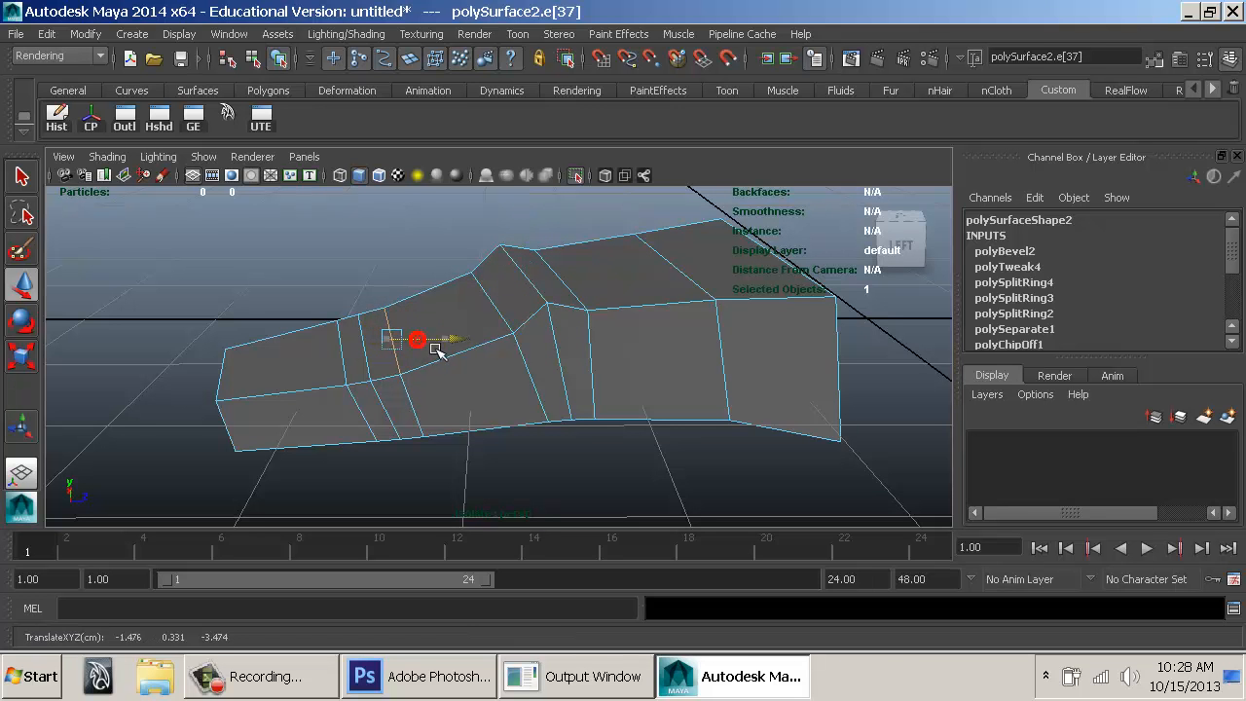
click(357, 356)
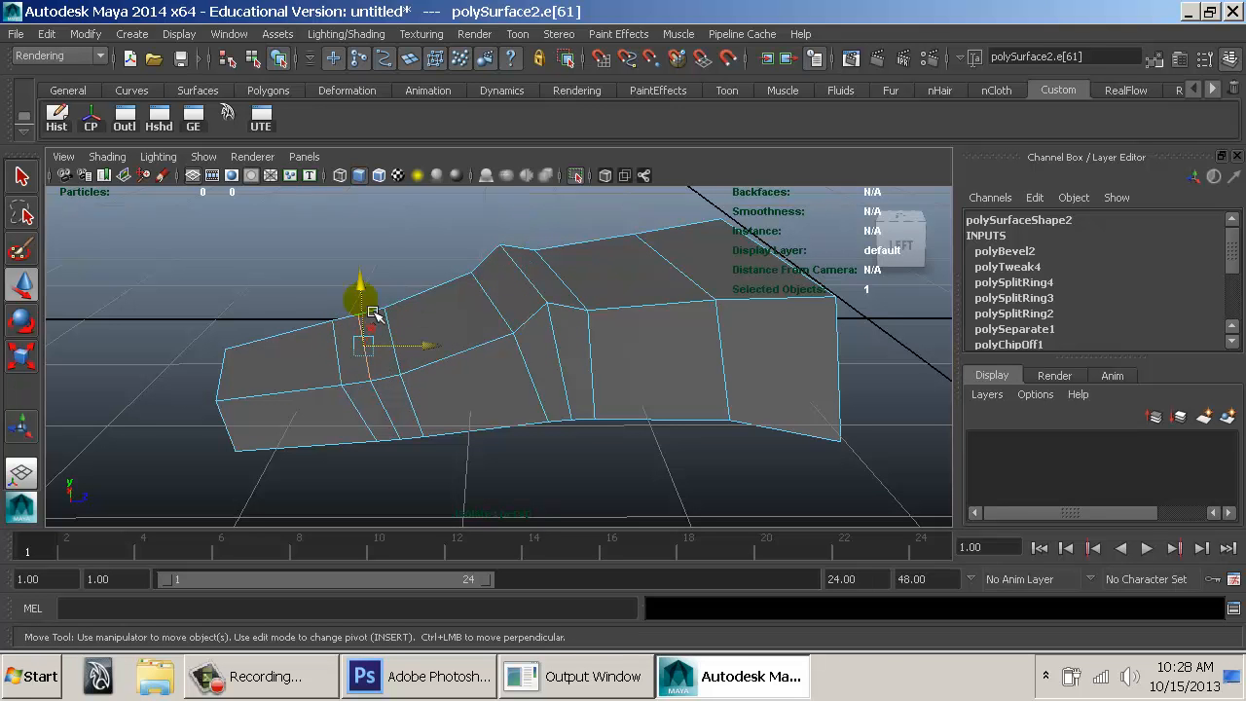
alt+drag(374, 292, 545, 342)
Inspect the two reshaped joints in smooth preview, then restore the unsmoothed display.
click(544, 342)
key(3)
right_drag(633, 263, 633, 261)
click(615, 275)
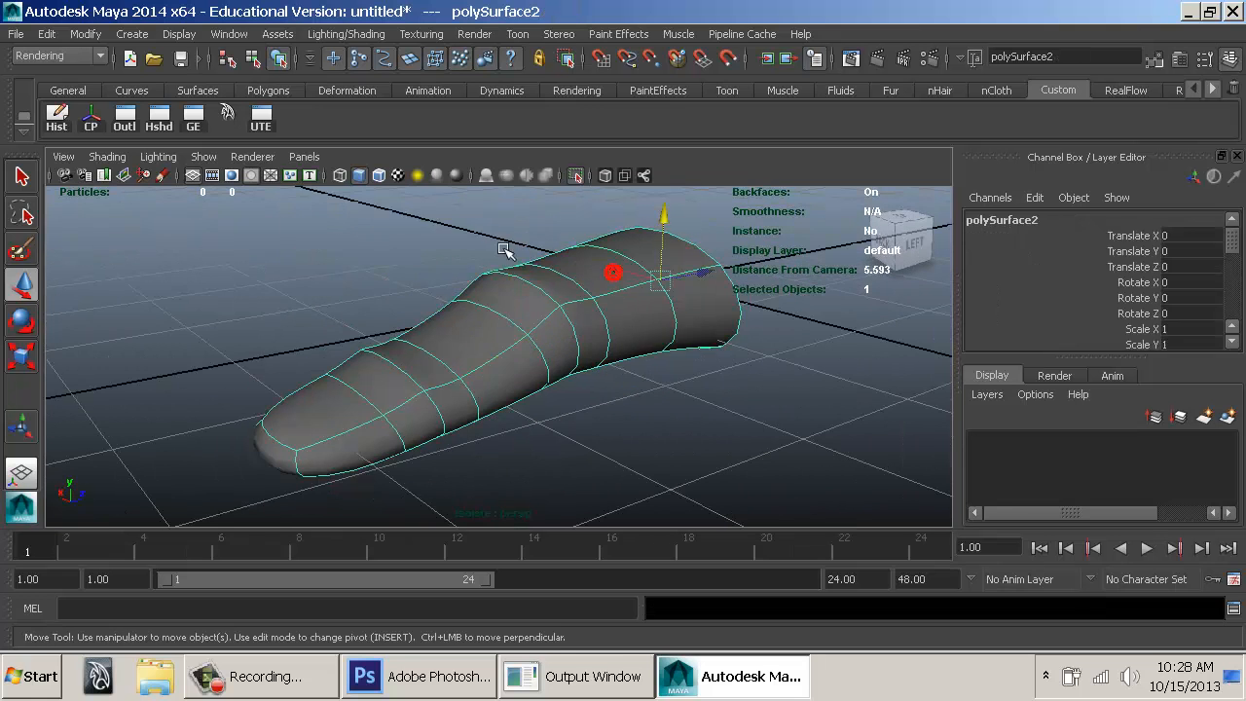
click(505, 251)
alt+drag(410, 341, 420, 368)
click(420, 368)
key(1)
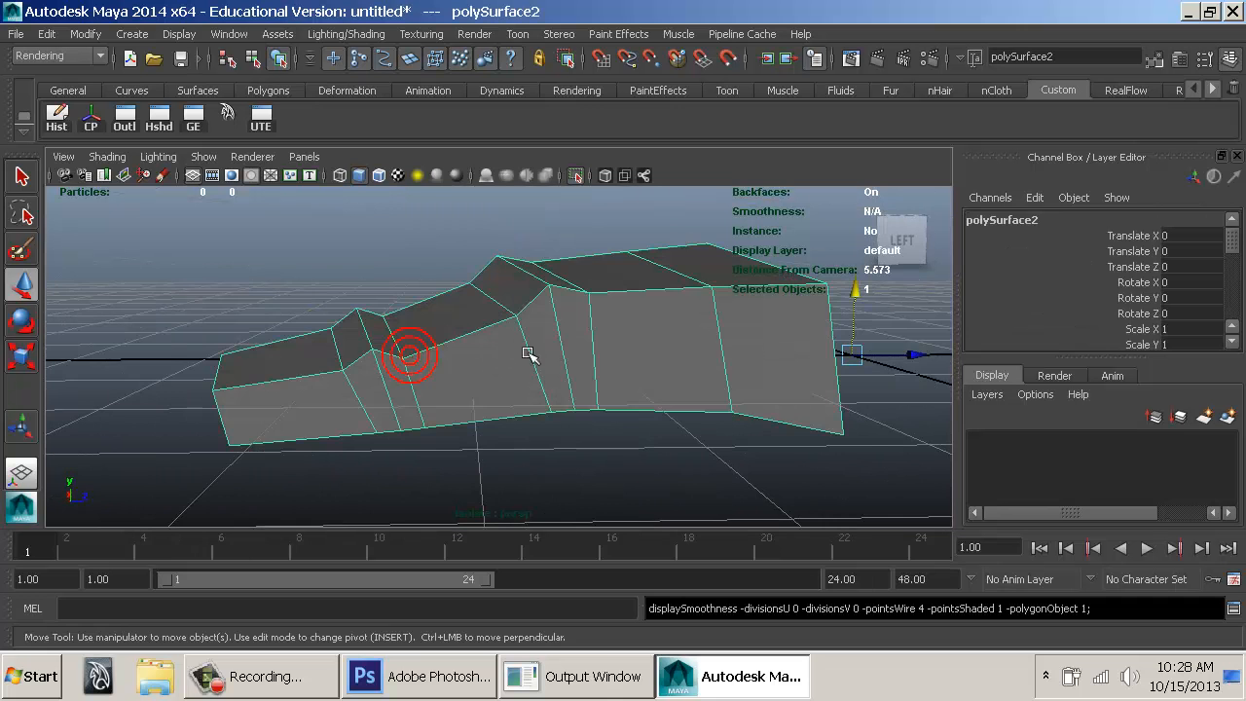
Raise one lower corner vertex at the fingertip slightly and check the finger in smooth preview before restoring the unsmoothed display.
alt+drag(516, 372, 533, 332)
right_drag(514, 317, 456, 216)
click(489, 405)
drag(489, 358, 487, 348)
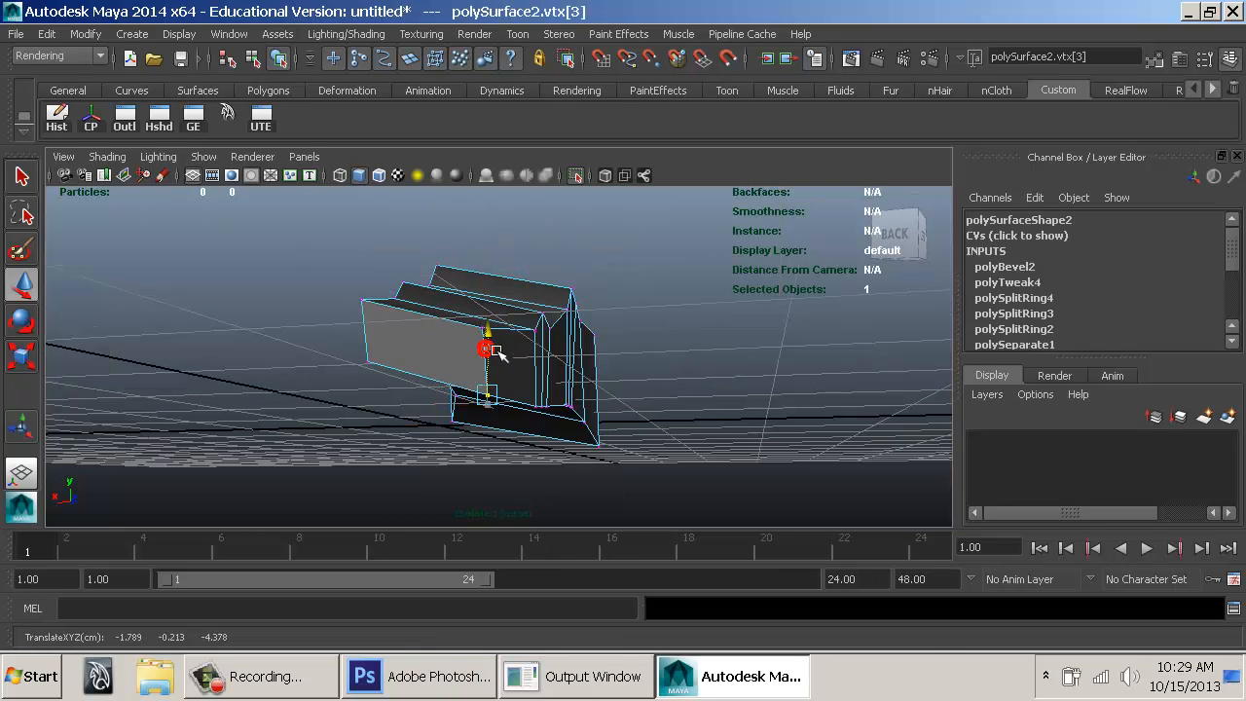
right_drag(546, 328, 559, 311)
click(545, 346)
alt+drag(622, 404, 396, 437)
key(3)
click(435, 480)
alt+drag(435, 480, 522, 348)
click(526, 345)
key(1)
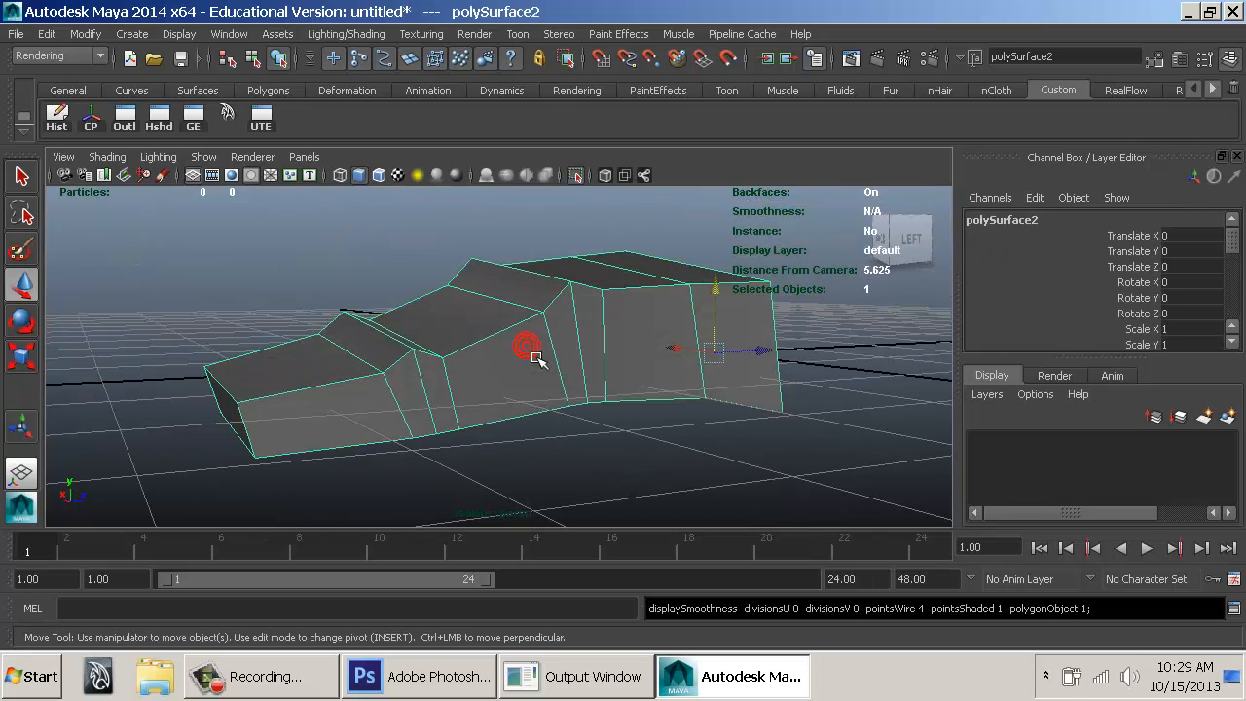
Switch to Photoshop and create a blank white document of 9160 by 4096 pixels.
click(451, 659)
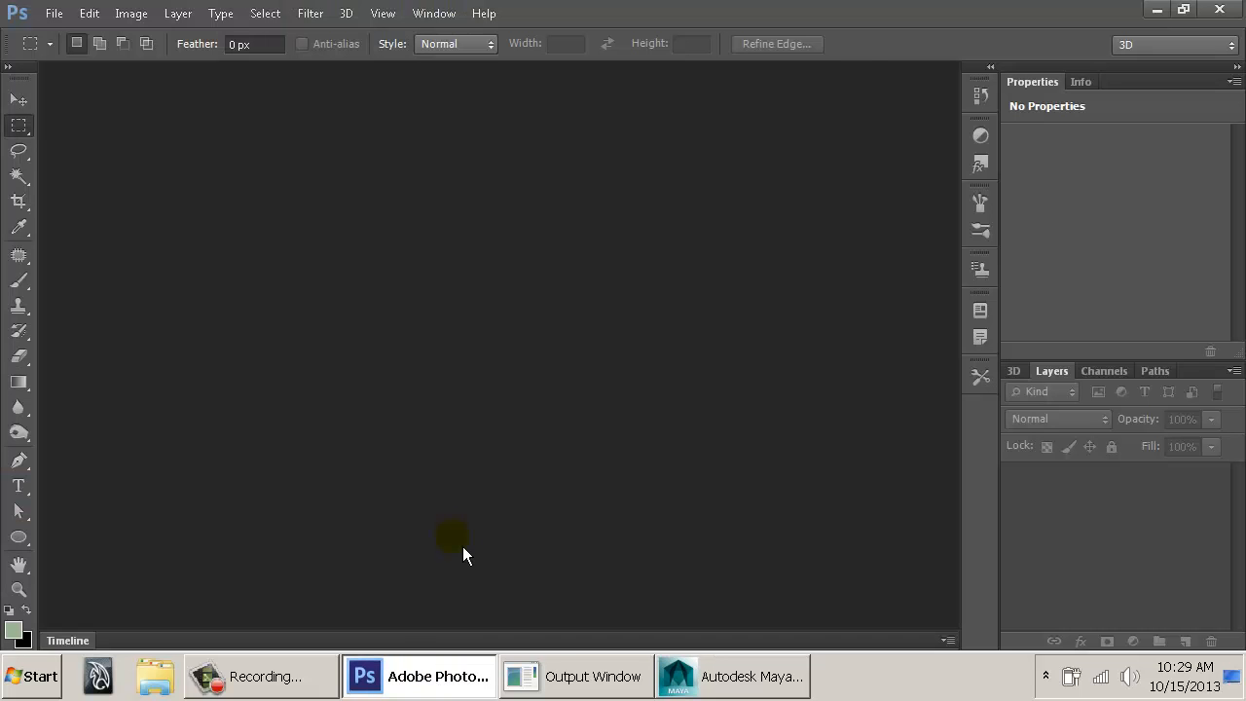
key(ctrl+n)
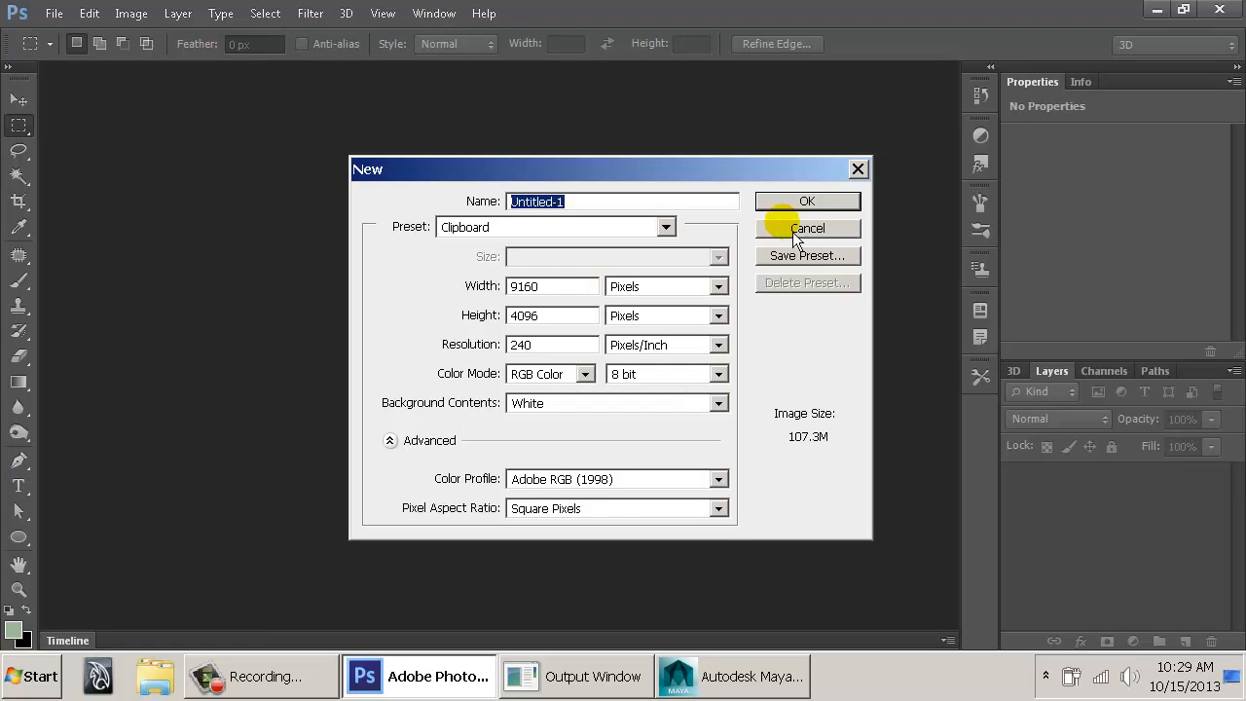
click(789, 200)
Sketch the finger's cross-section with the Brush, first with a flat top and over it with a rounded top.
key(b)
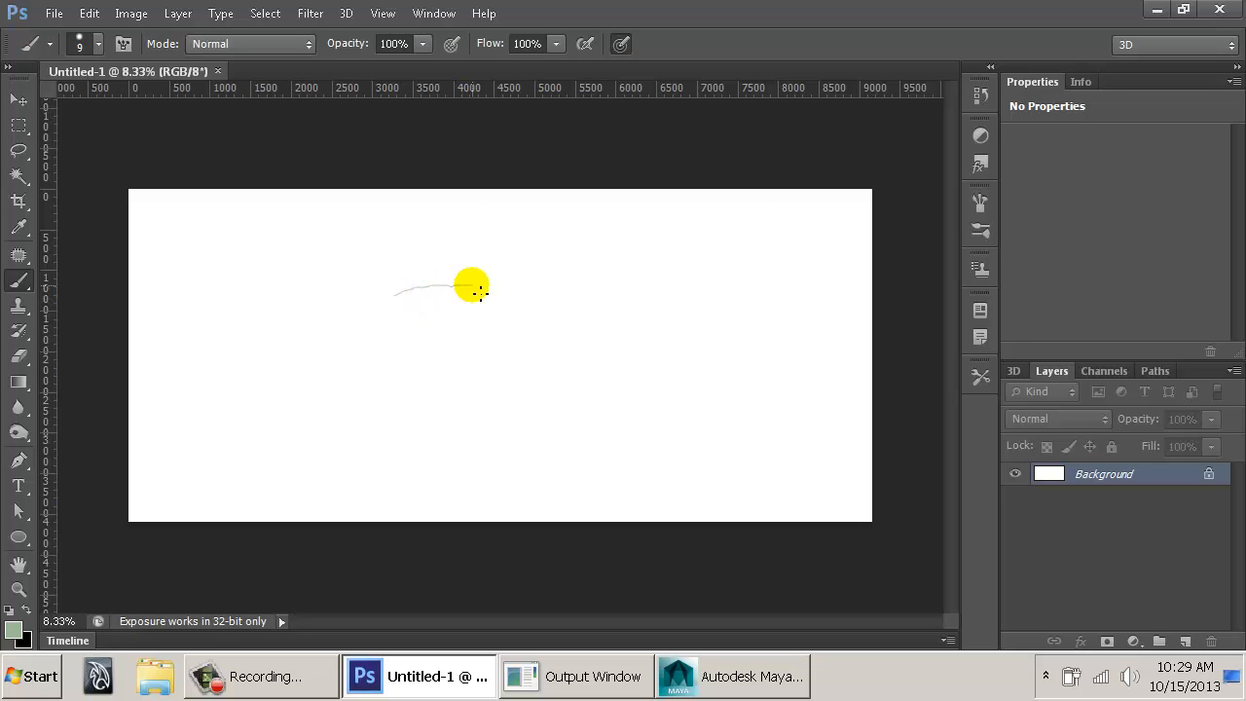
mouse_move(478, 313)
mouse_down()
mouse_move(436, 343)
mouse_move(402, 306)
mouse_move(481, 318)
mouse_up()
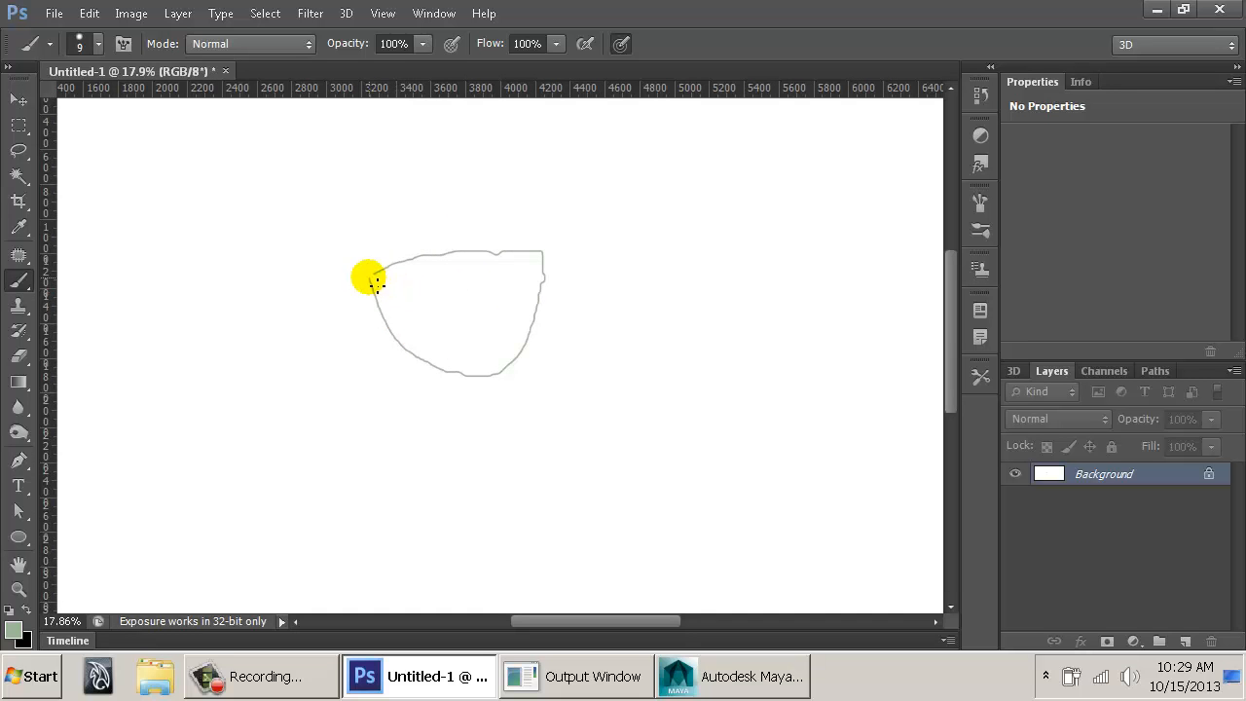
mouse_move(372, 276)
mouse_down()
mouse_move(431, 361)
mouse_move(520, 340)
mouse_move(551, 267)
mouse_move(506, 224)
mouse_move(446, 224)
mouse_move(396, 251)
mouse_move(381, 296)
mouse_up()
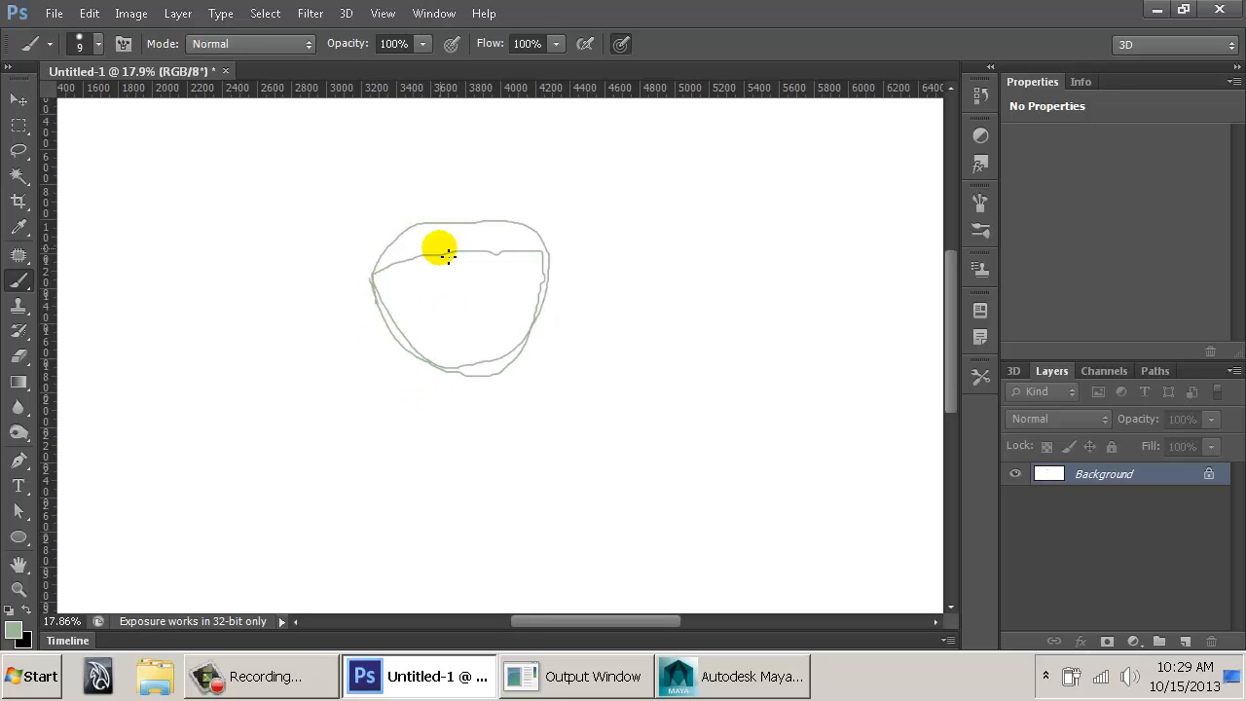
key(e)
key(ctrl+z)
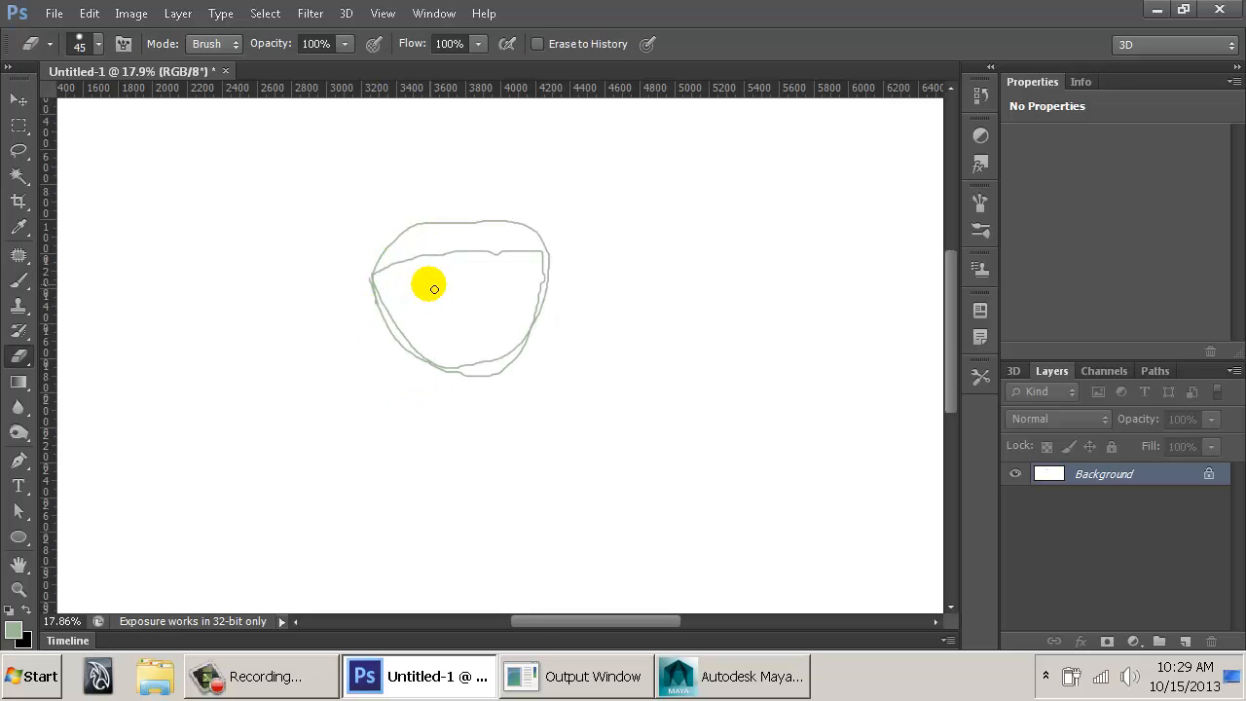
key(b)
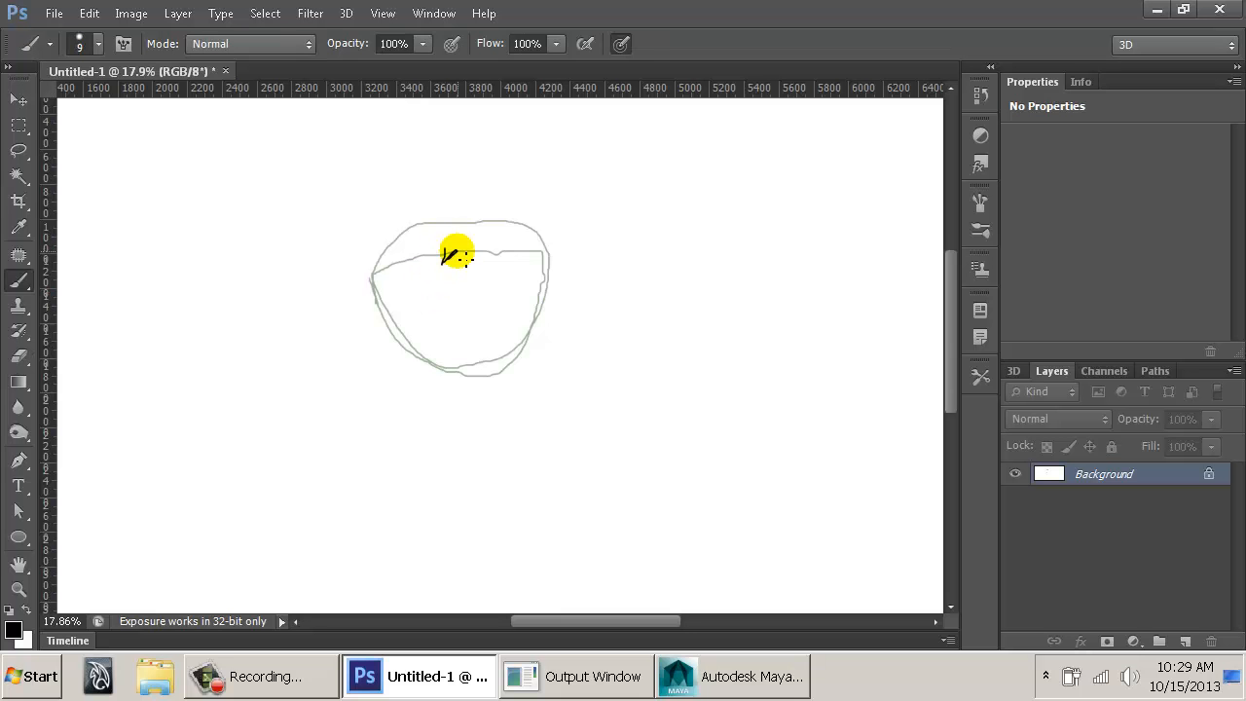
Enlarge the Eraser to 125 and erase the flat inner line across the top of the cross-section sketch.
key(e)
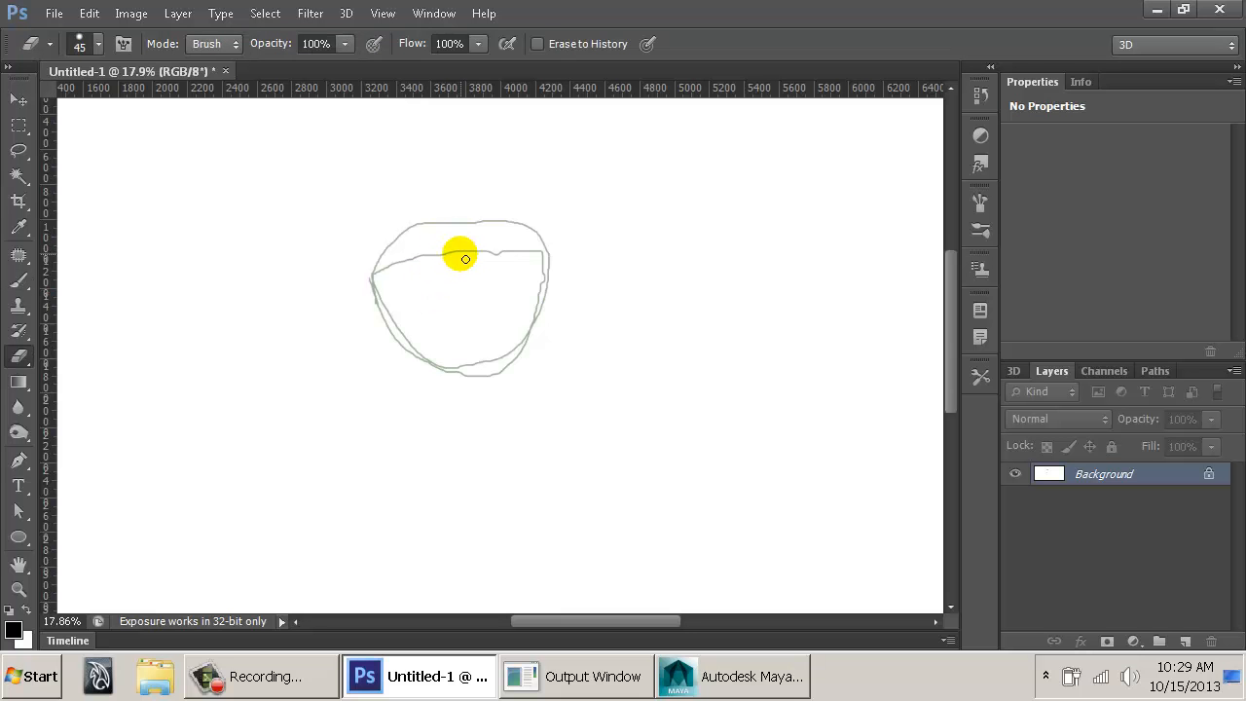
key(bracketright)
key(bracketright)
key(bracketright)
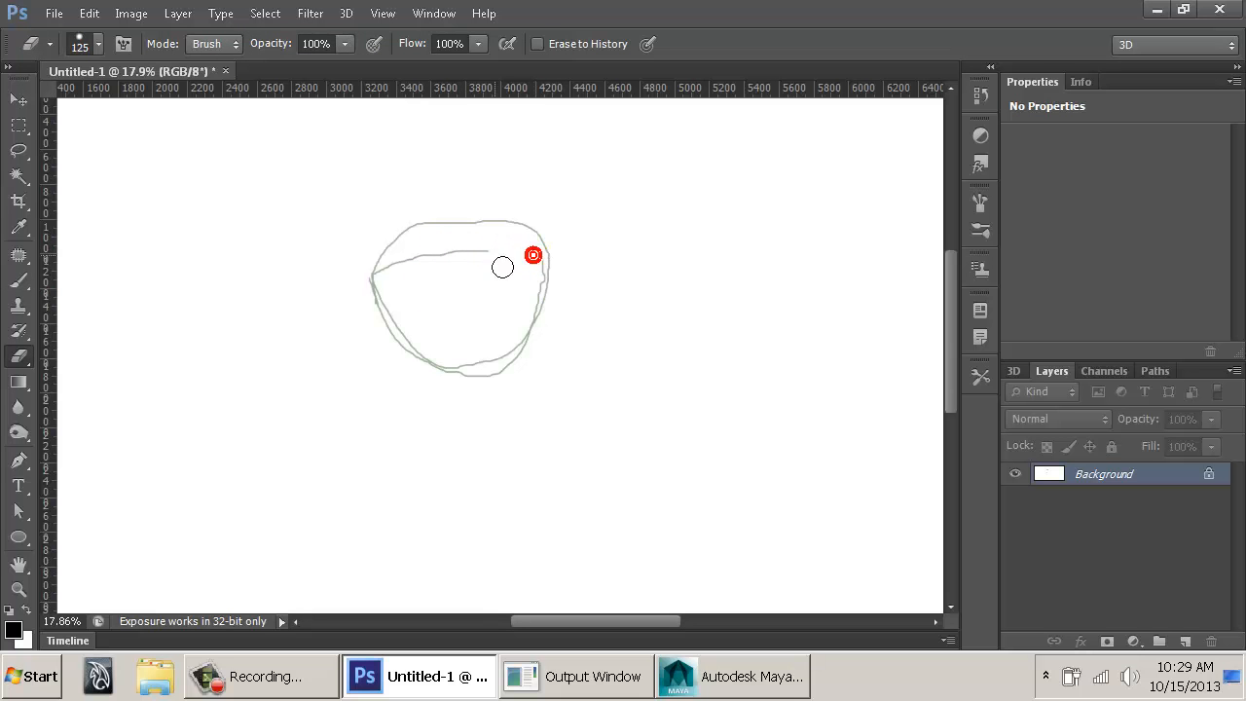
drag(502, 267, 415, 272)
mouse_move(402, 314)
mouse_down()
mouse_move(418, 347)
mouse_move(467, 370)
mouse_move(528, 337)
mouse_move(546, 280)
mouse_move(370, 281)
mouse_move(512, 245)
mouse_move(458, 308)
mouse_move(423, 234)
mouse_move(551, 289)
mouse_move(361, 371)
mouse_move(580, 341)
mouse_up()
Switch back to Maya and insert edge loops along the finger's sides and down its centre, setting the centre loop's weight to 0.5.
key(alt+Tab)
key(space)
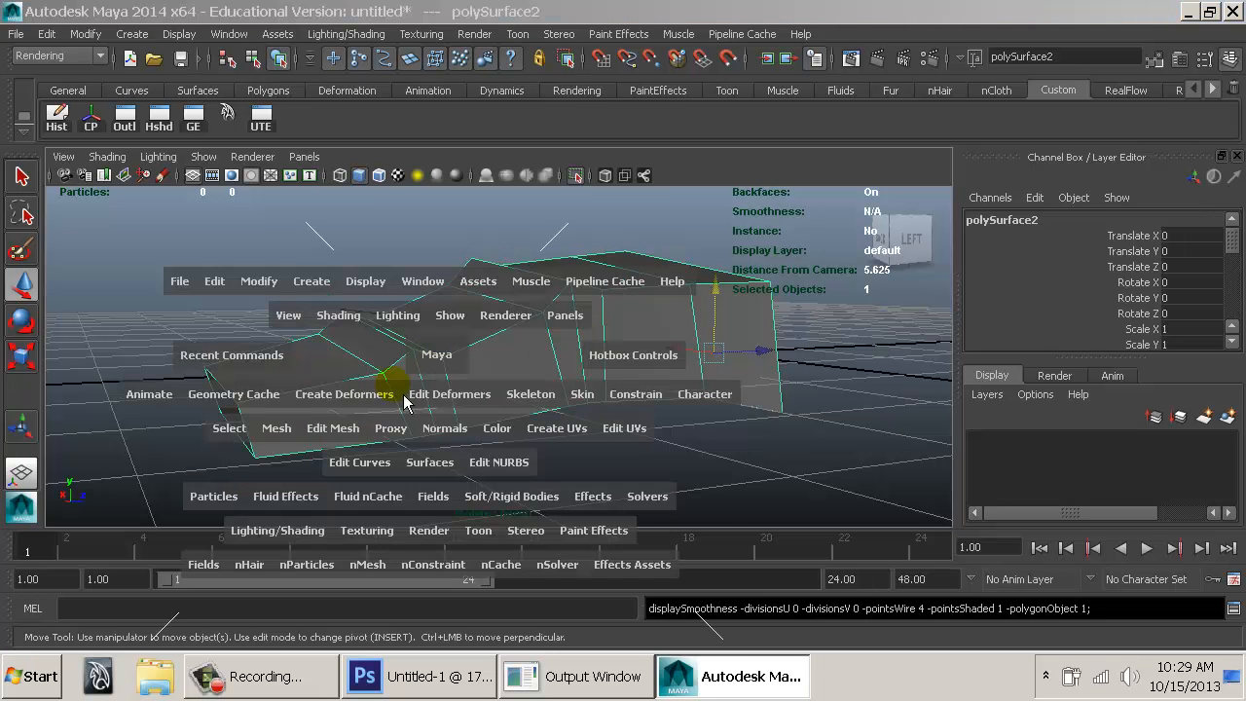
drag(345, 428, 408, 195)
drag(238, 425, 261, 435)
alt+drag(389, 423, 348, 383)
alt+drag(546, 389, 651, 382)
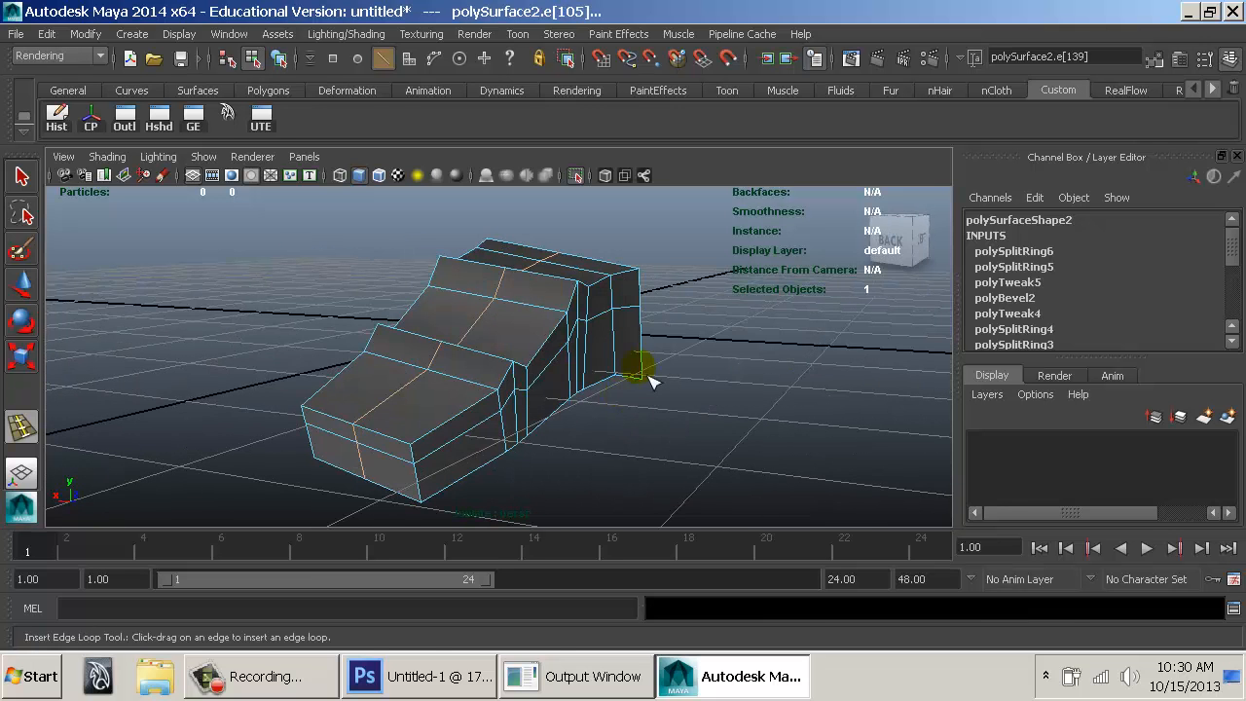
click(1030, 253)
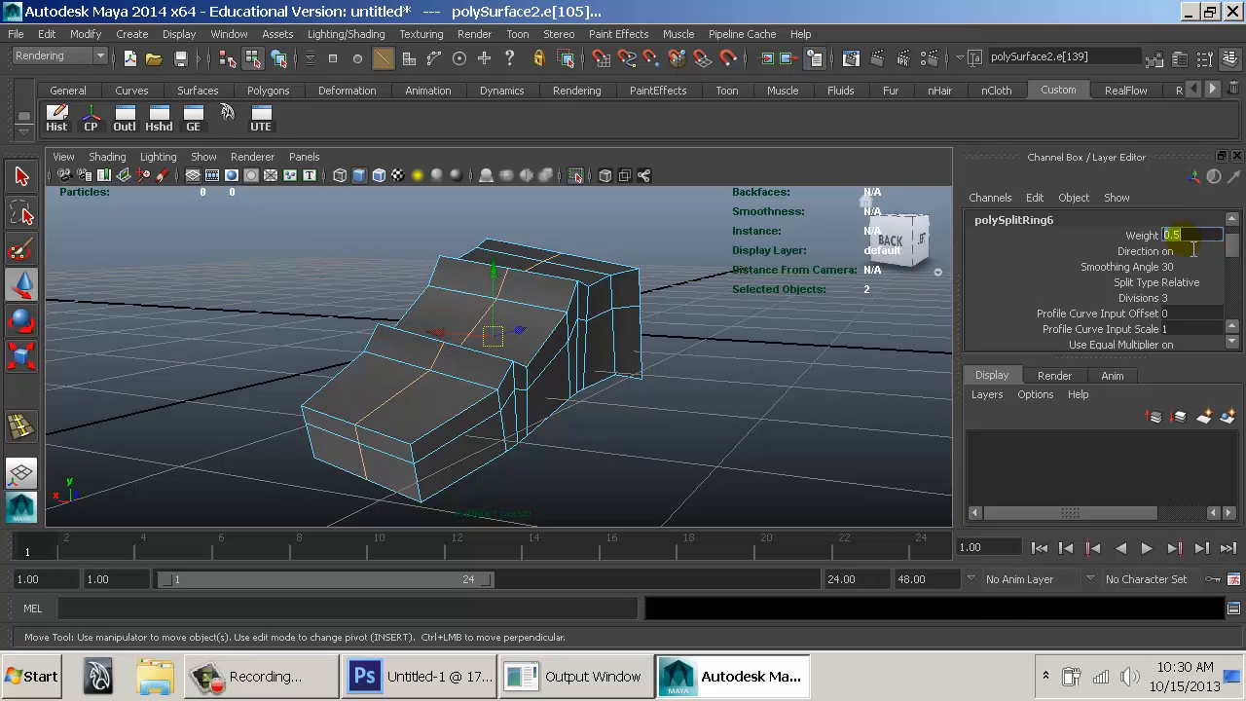
Inspect the finger with its new lengthwise loops in smooth preview, then restore the unsmoothed display.
alt+drag(505, 300, 501, 348)
key(3)
right_drag(616, 288, 697, 263)
click(719, 271)
alt+drag(634, 336, 713, 290)
click(529, 311)
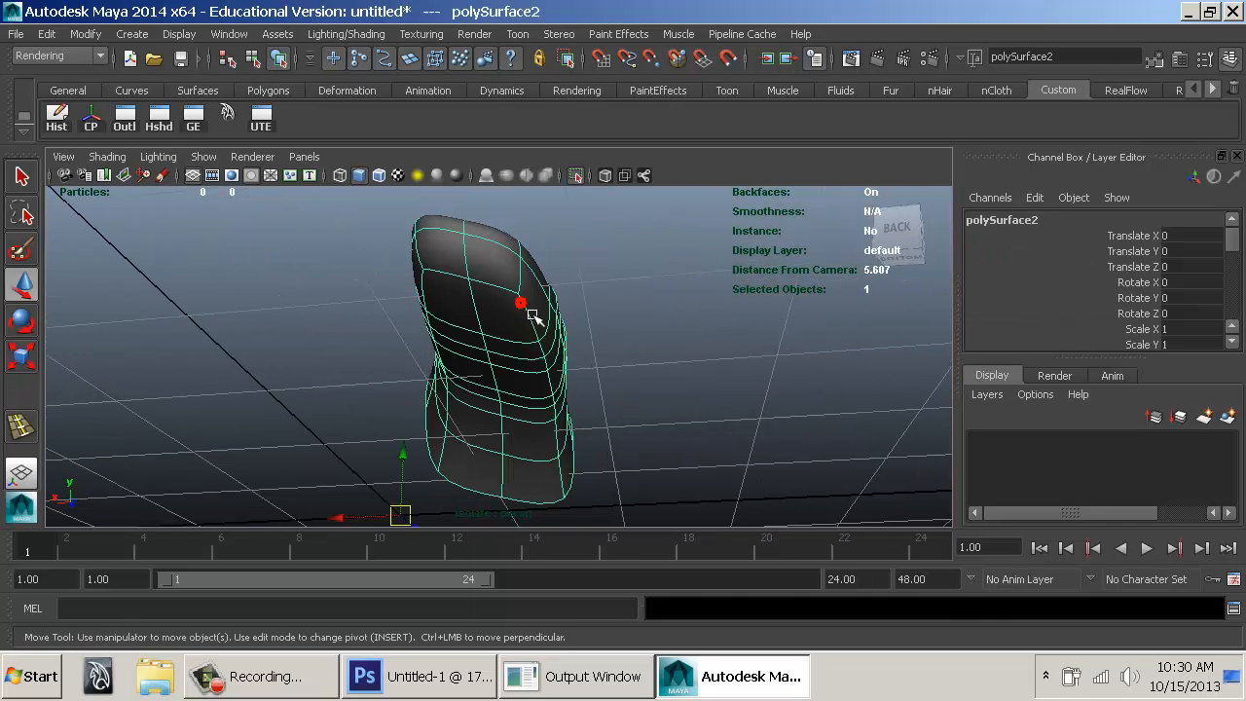
key(1)
Select the lengthwise centre edge loop on the finger's underside and lower it to round the cross-section.
right_drag(489, 208, 494, 265)
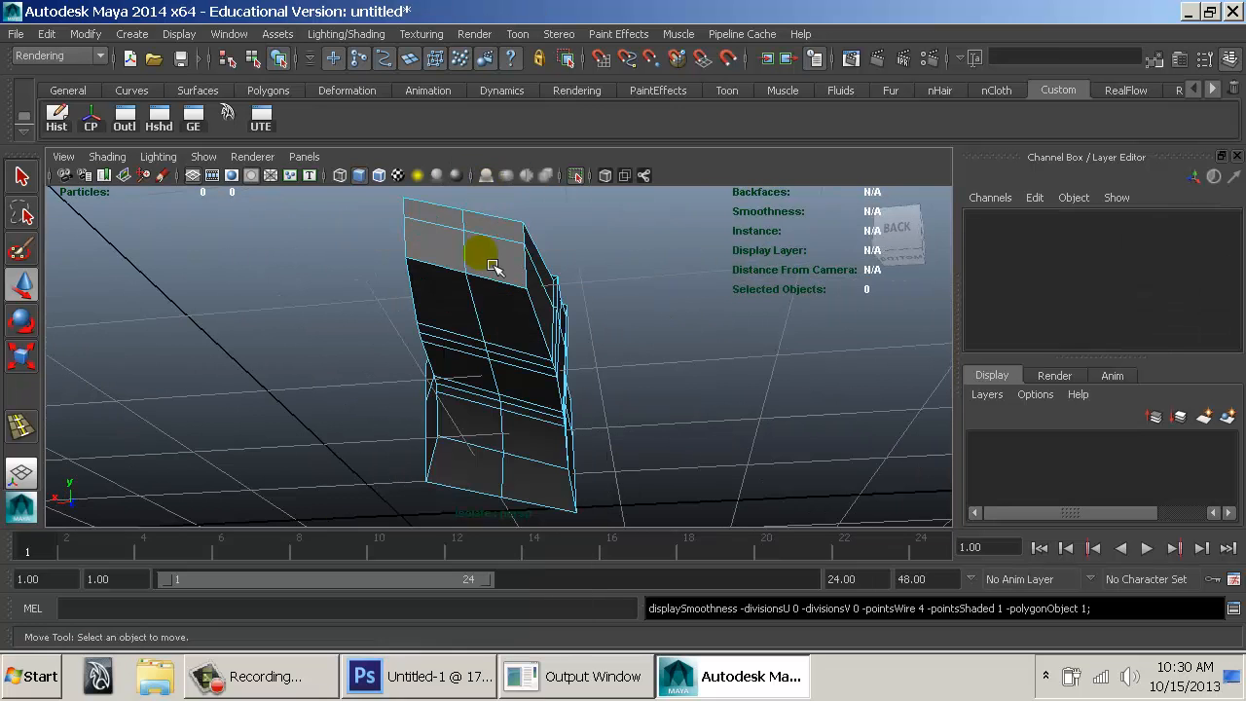
click(486, 322)
alt+right_drag(495, 420, 517, 392)
alt+drag(517, 393, 555, 449)
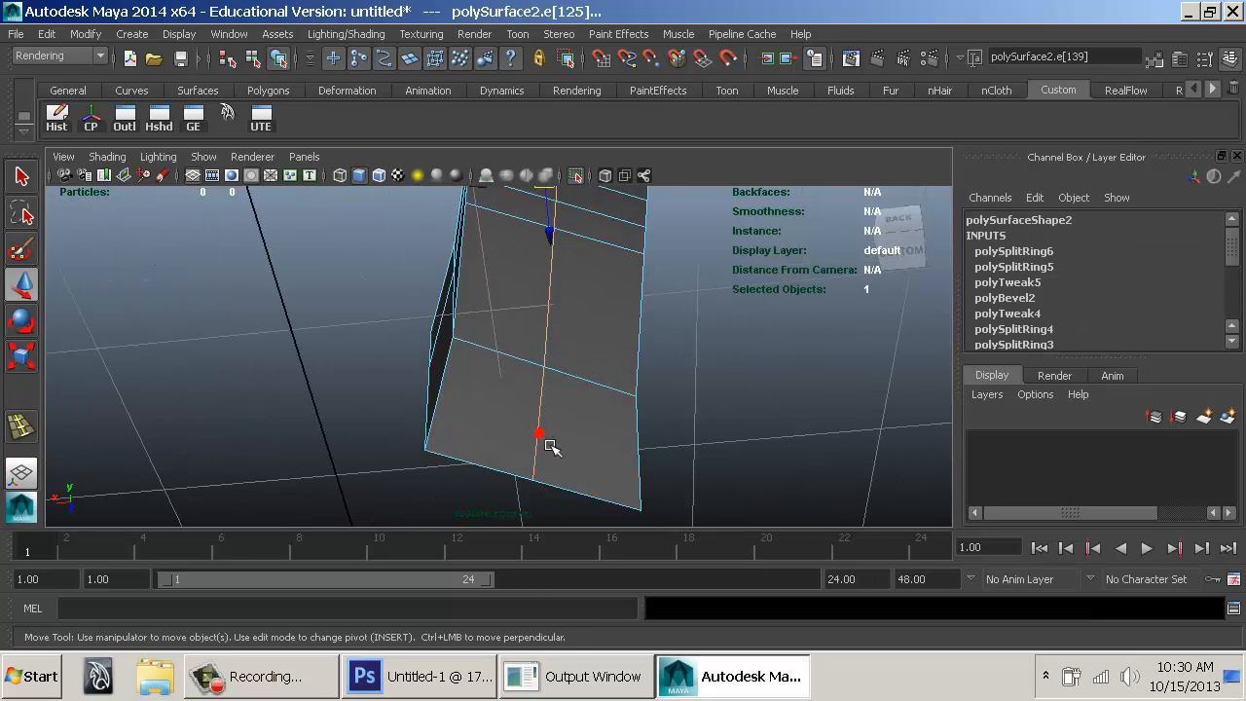
alt+drag(639, 270, 402, 271)
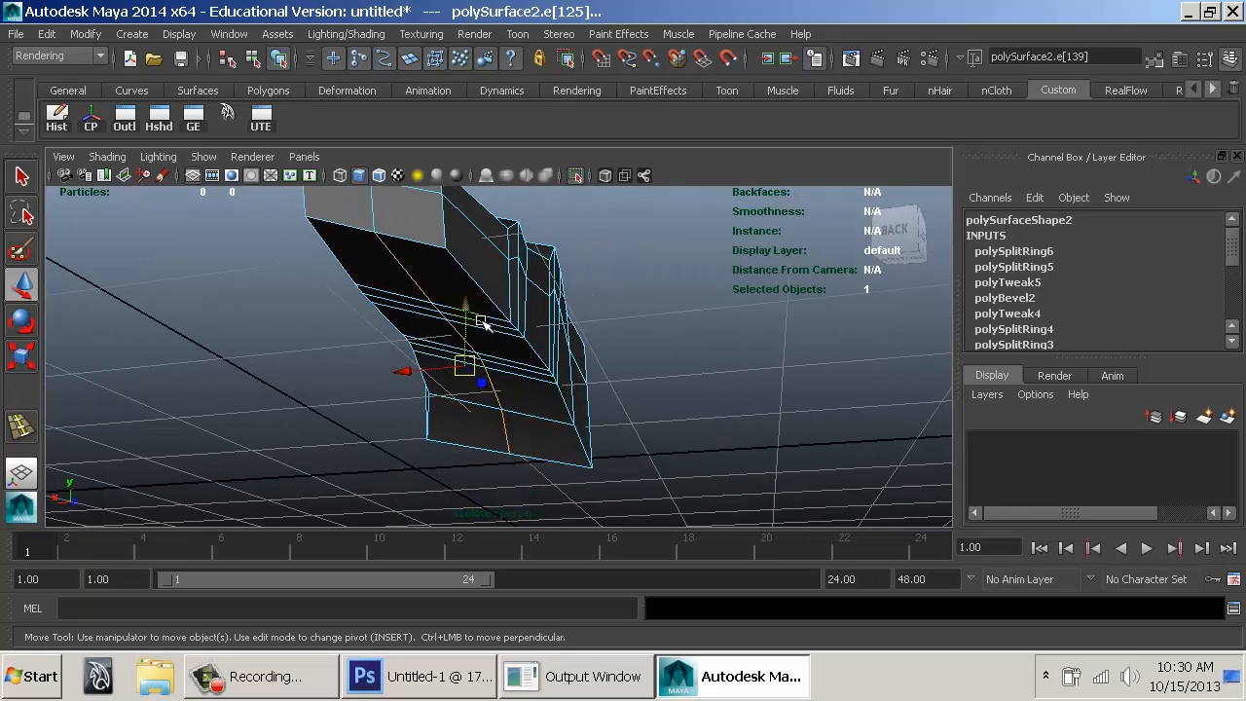
alt+drag(482, 321, 550, 333)
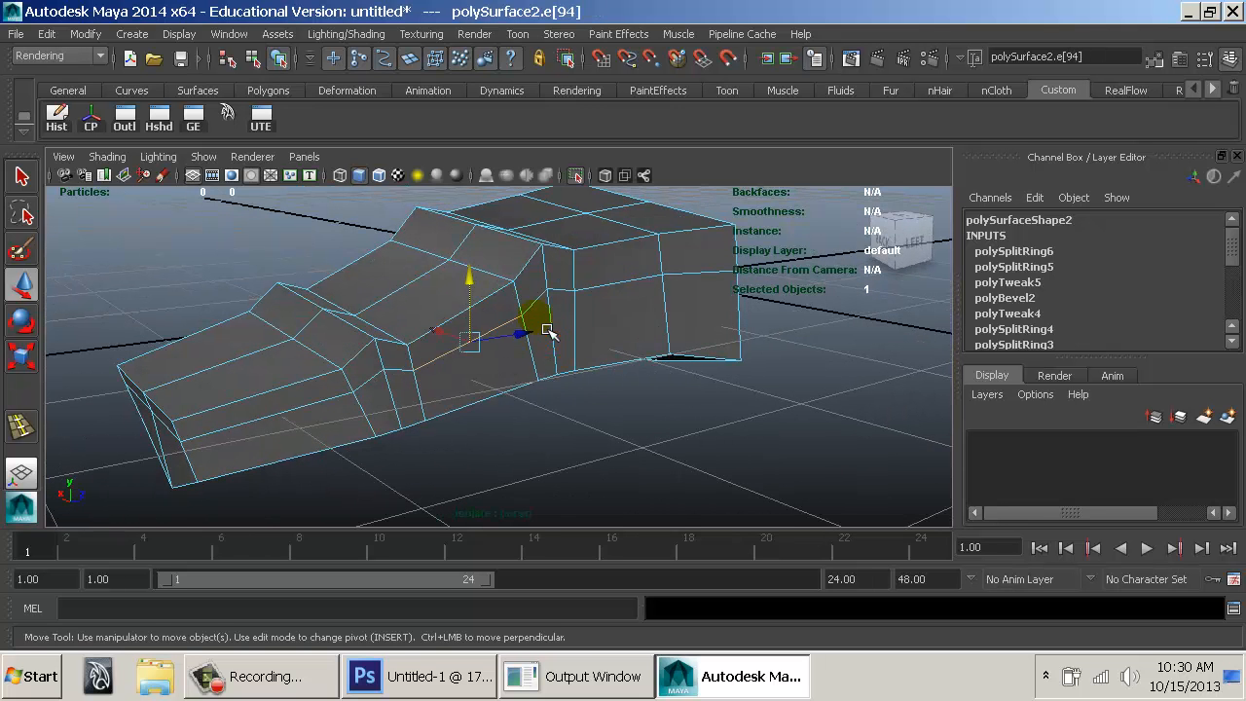
Pull the three mid-height edge segments between the knuckles outward along one side of the finger.
drag(463, 345, 467, 348)
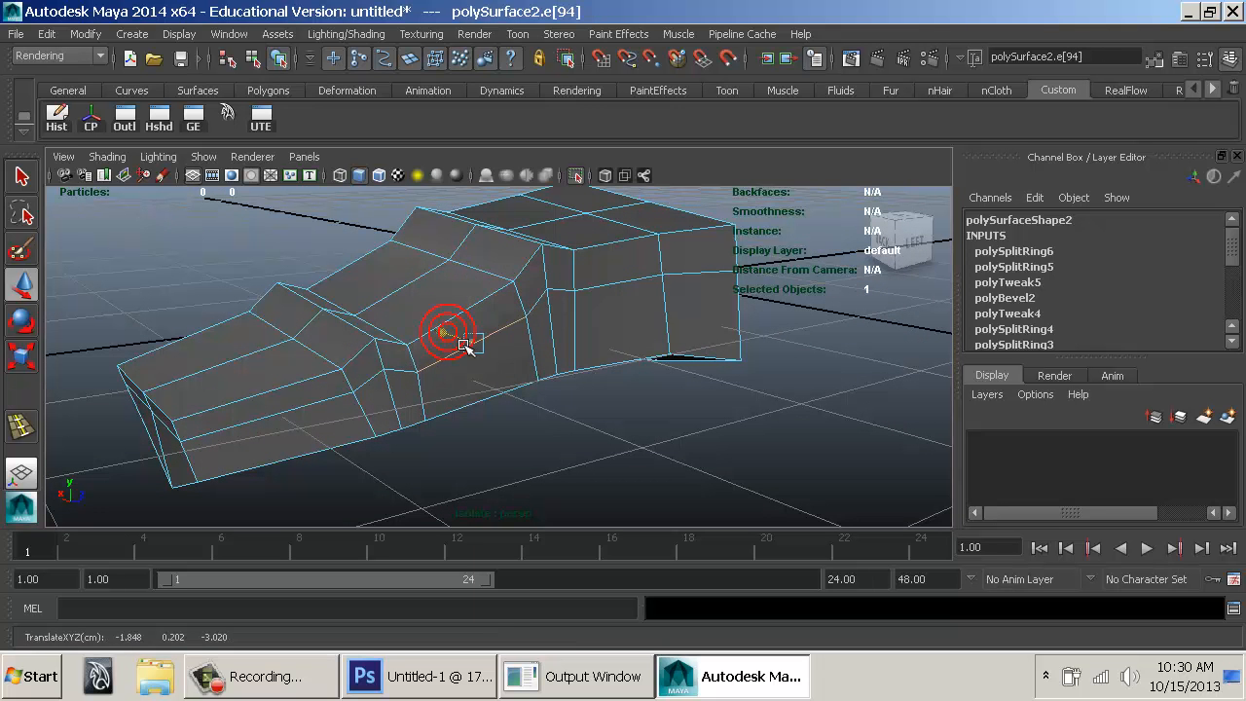
click(604, 302)
drag(596, 284, 602, 287)
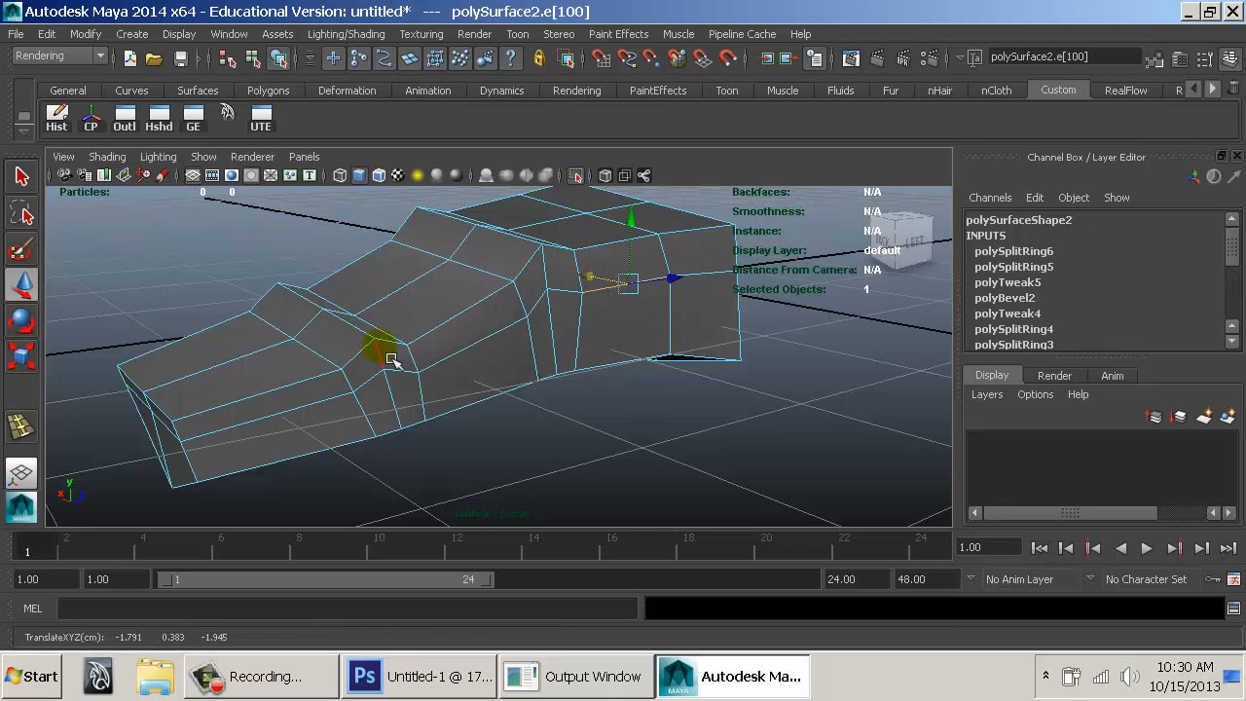
click(278, 417)
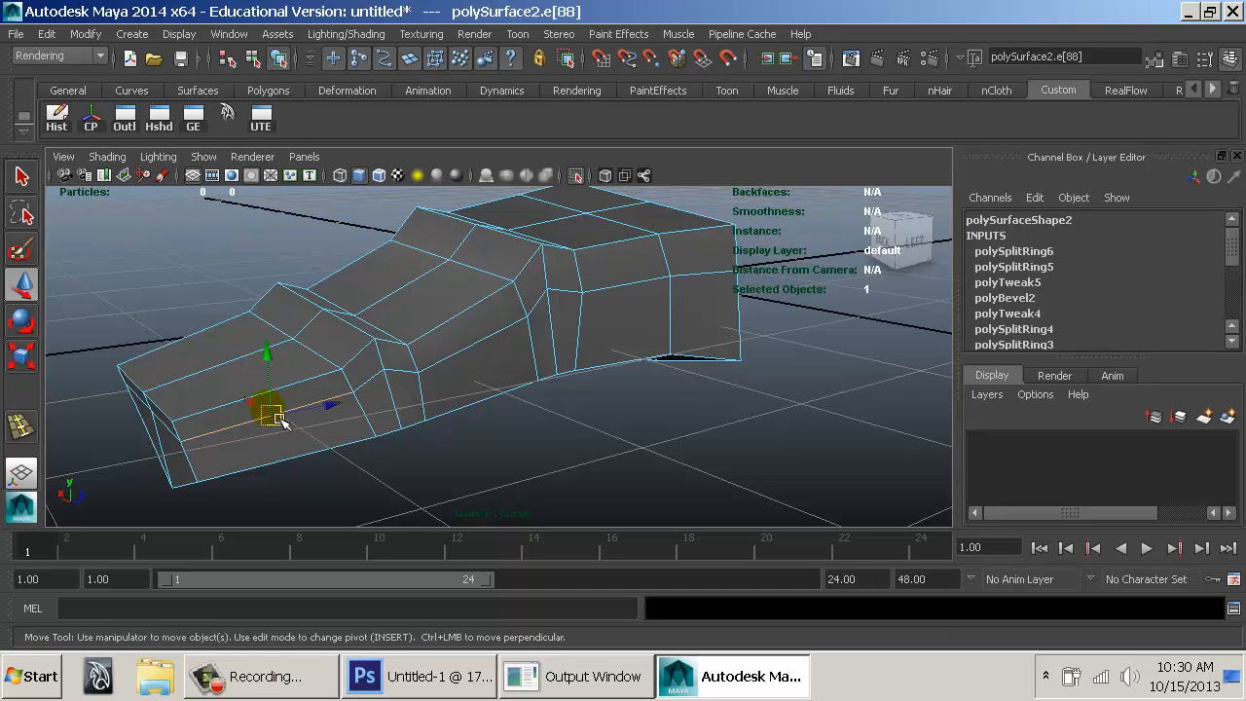
drag(261, 407, 584, 426)
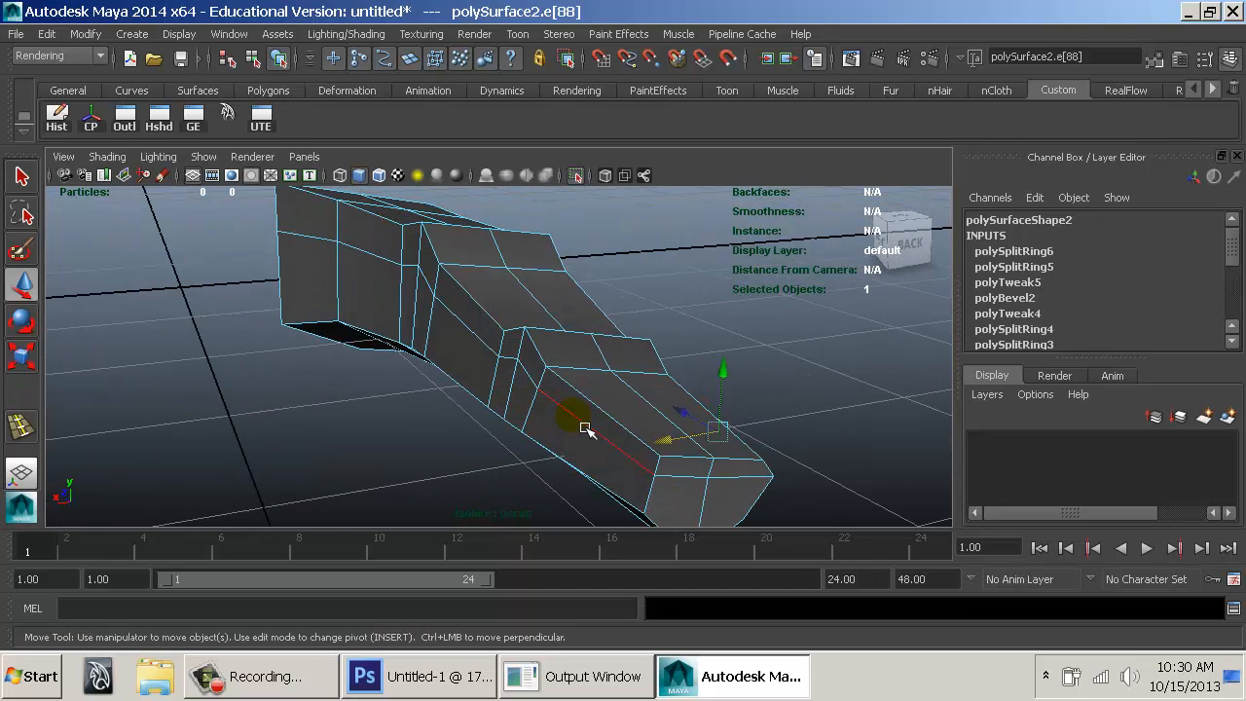
Pull the matching mid-height edge segments outward along the finger's opposite side.
click(574, 418)
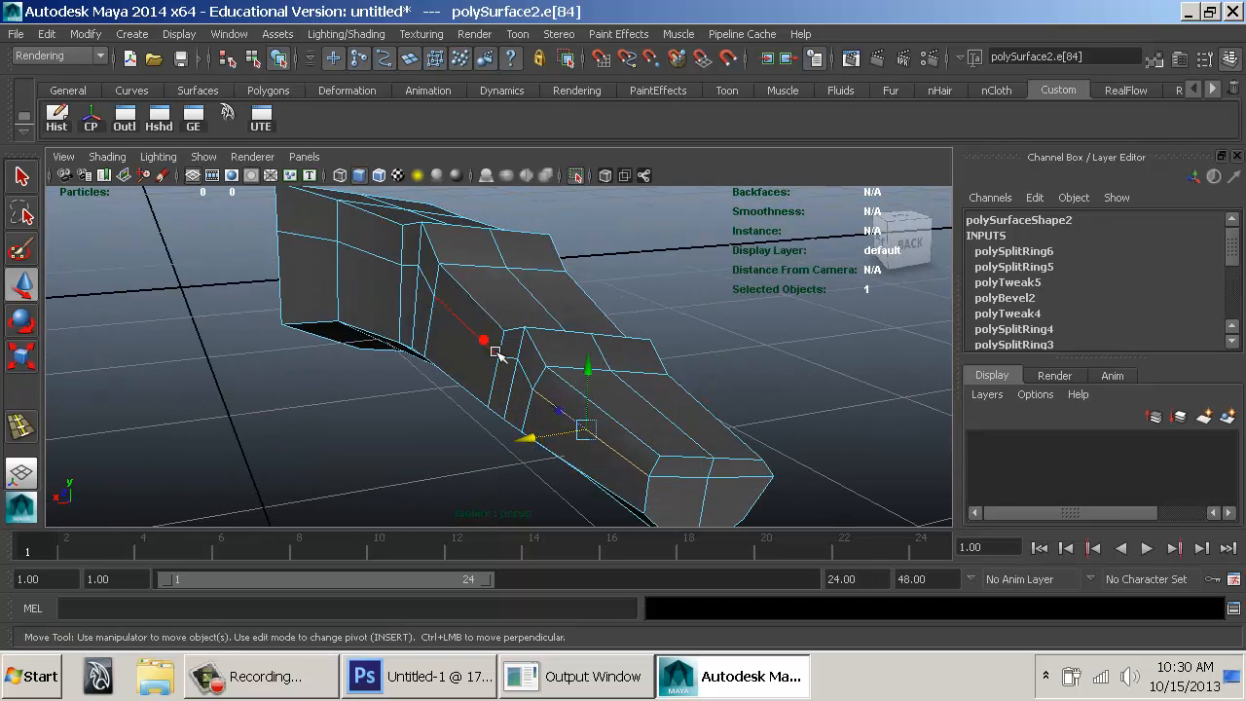
click(437, 334)
click(427, 335)
key(ctrl+z)
drag(430, 336, 422, 336)
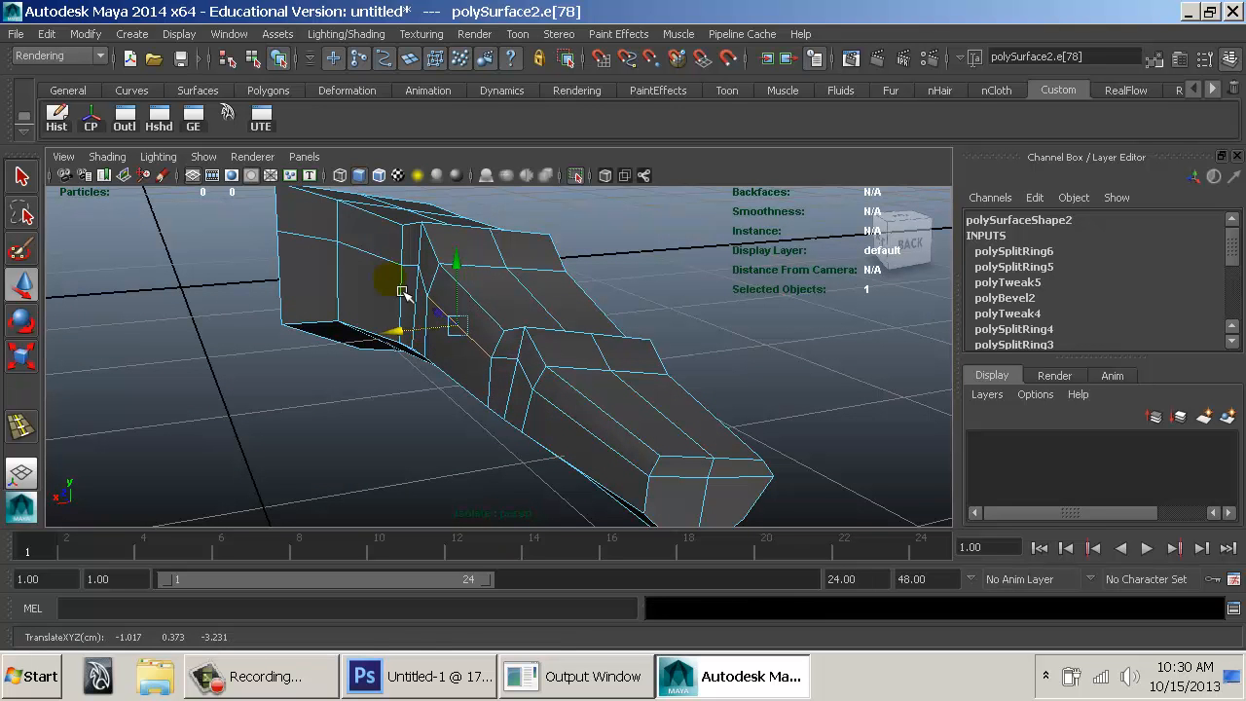
drag(339, 261, 329, 268)
Return to object mode, deselect the finger and inspect its rounder sides in smooth preview.
key(3)
right_drag(511, 322, 563, 284)
click(529, 306)
click(636, 309)
alt+drag(651, 354, 423, 289)
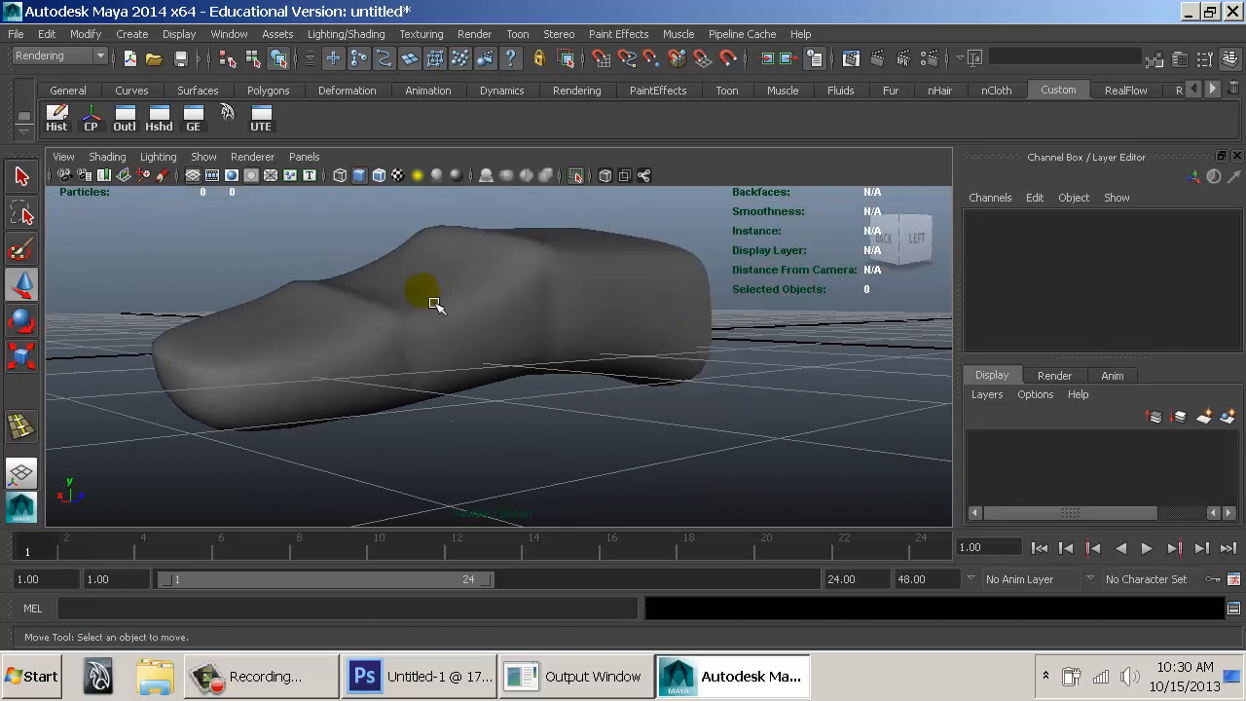
In the unsmoothed display, select the mid-height side vertices of both knuckles on both sides of the finger for scaling.
click(421, 289)
key(1)
right_drag(416, 289, 336, 239)
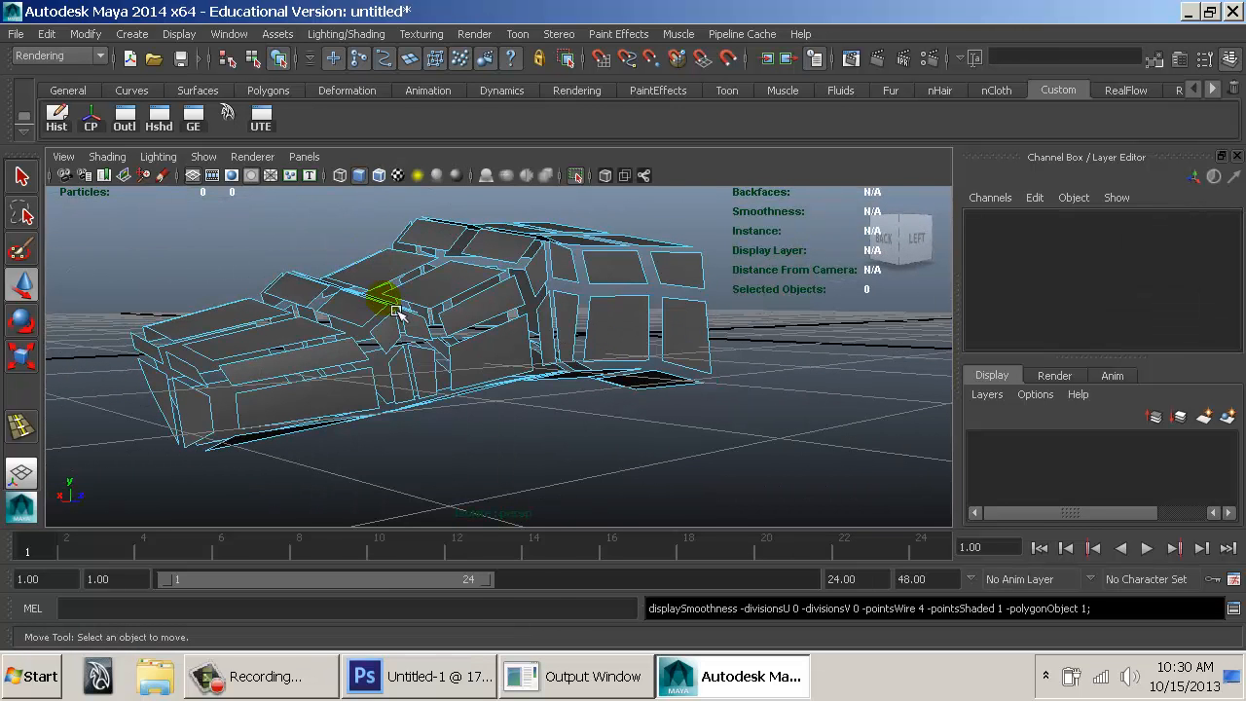
right_drag(388, 292, 328, 219)
alt+drag(351, 260, 370, 295)
alt+right_drag(370, 295, 478, 351)
click(405, 394)
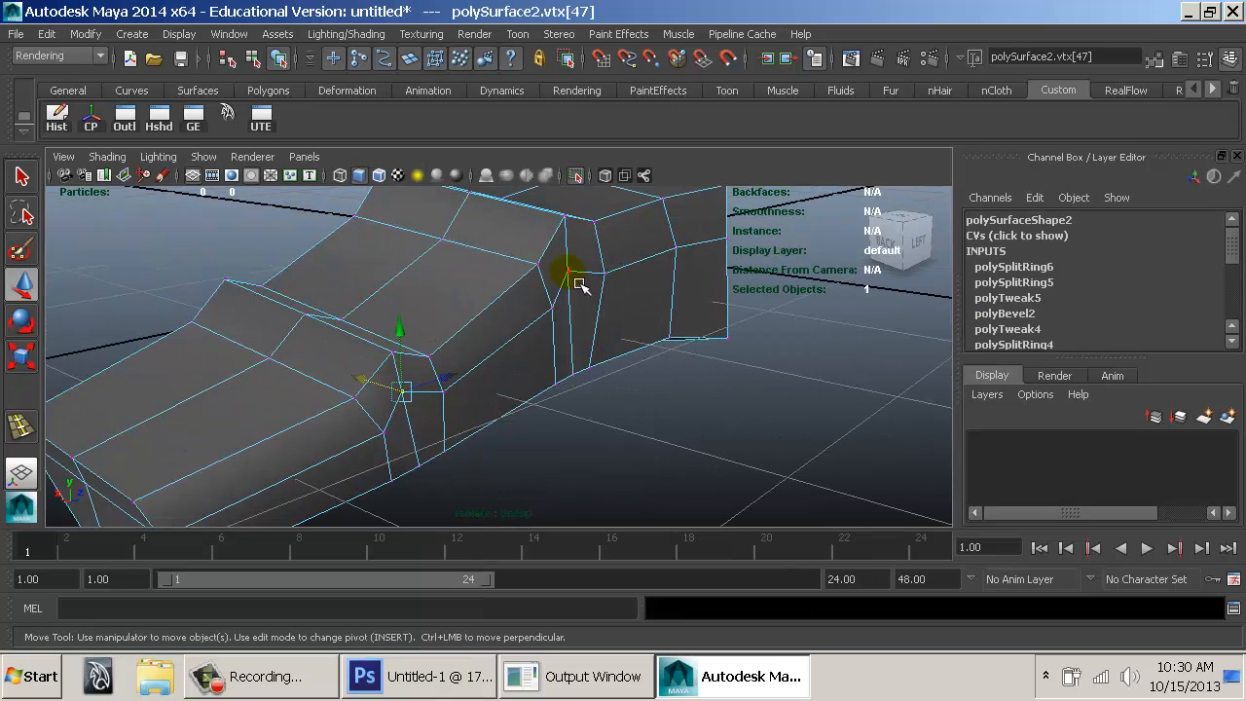
shift+click(578, 282)
alt+drag(375, 325, 531, 278)
shift+click(458, 261)
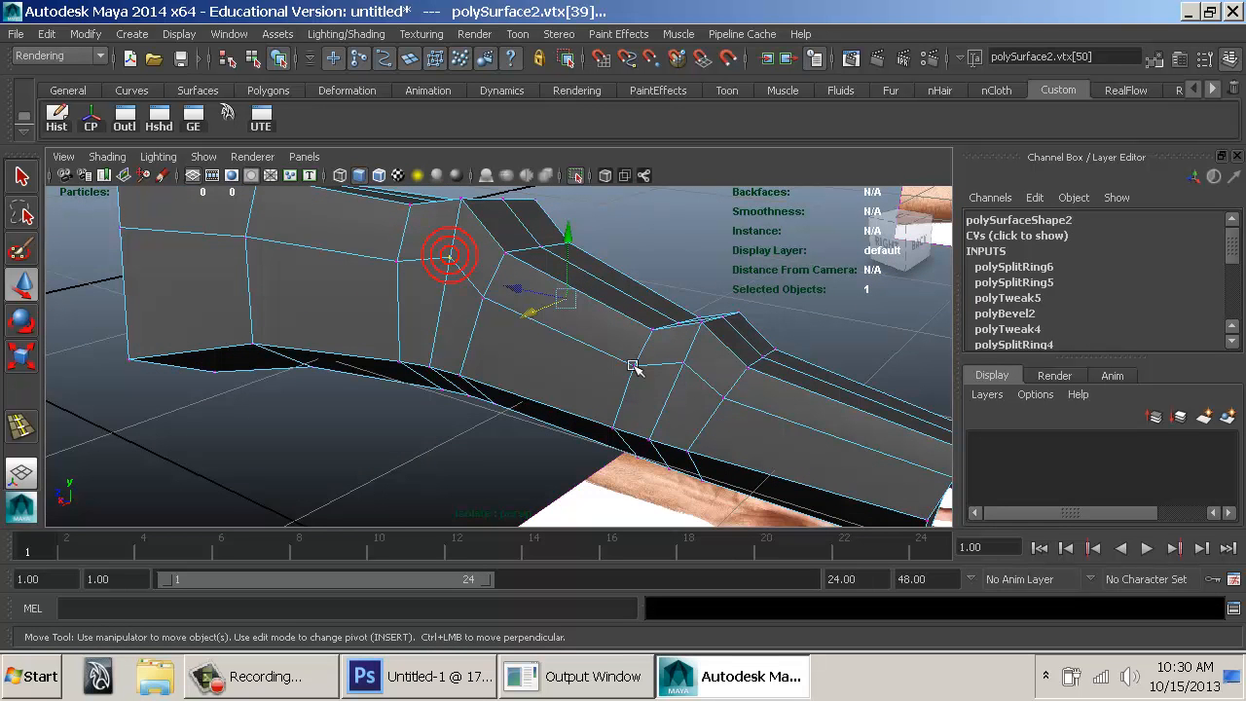
shift+click(682, 364)
alt+drag(657, 381, 459, 337)
key(r)
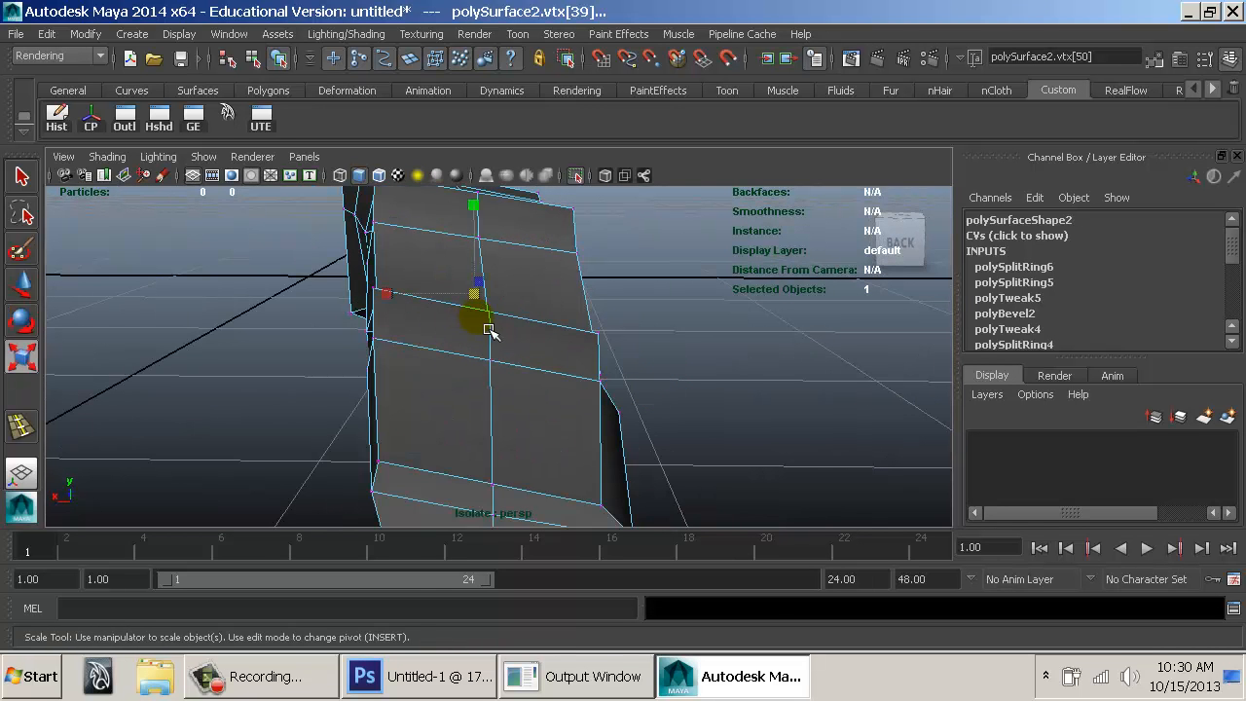
middle_drag(478, 319, 512, 332)
alt+drag(567, 341, 440, 341)
middle_drag(440, 340, 447, 340)
alt+drag(545, 352, 492, 360)
key(ctrl+z)
key(ctrl+z)
Scale the selected knuckle side vertices outward across the finger's width and check the shape in smooth preview.
drag(372, 269, 361, 266)
alt+drag(405, 304, 563, 309)
middle_drag(571, 314, 593, 311)
alt+drag(594, 312, 497, 353)
middle_drag(496, 353, 491, 353)
alt+drag(492, 353, 334, 305)
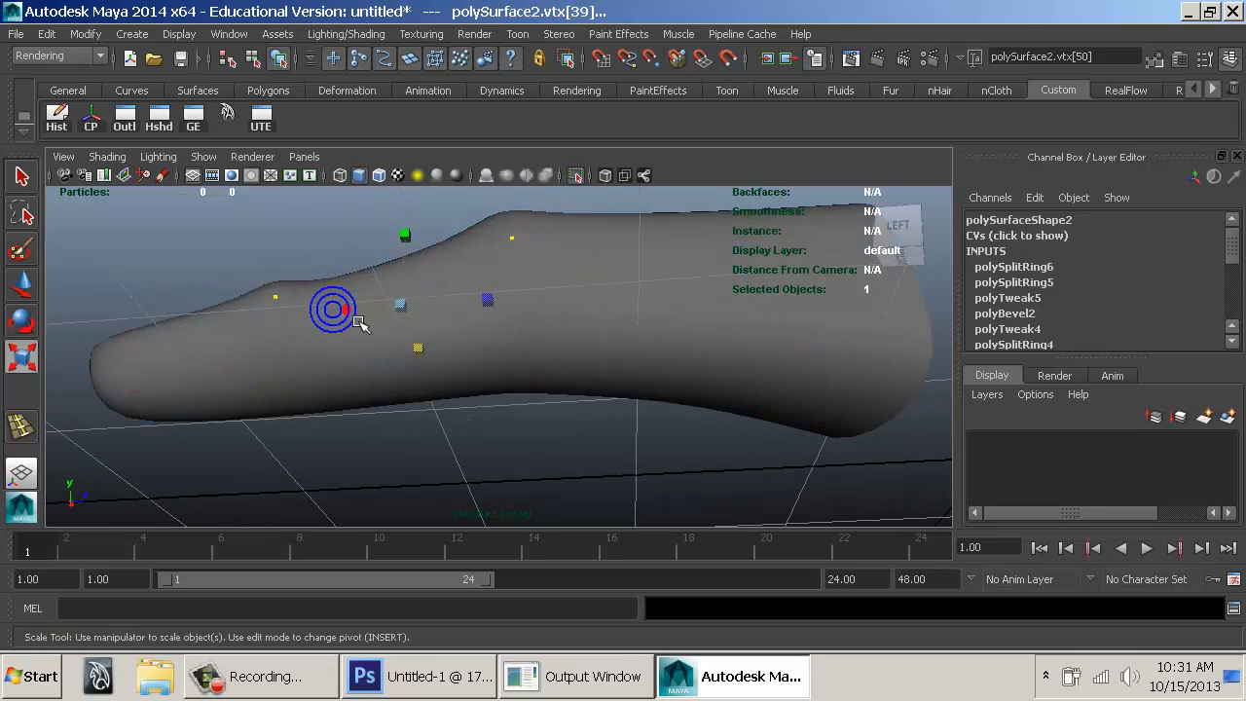
Try to transform the underside edges flanking the tip-side knuckle in the unsmoothed display.
right_drag(359, 324, 306, 394)
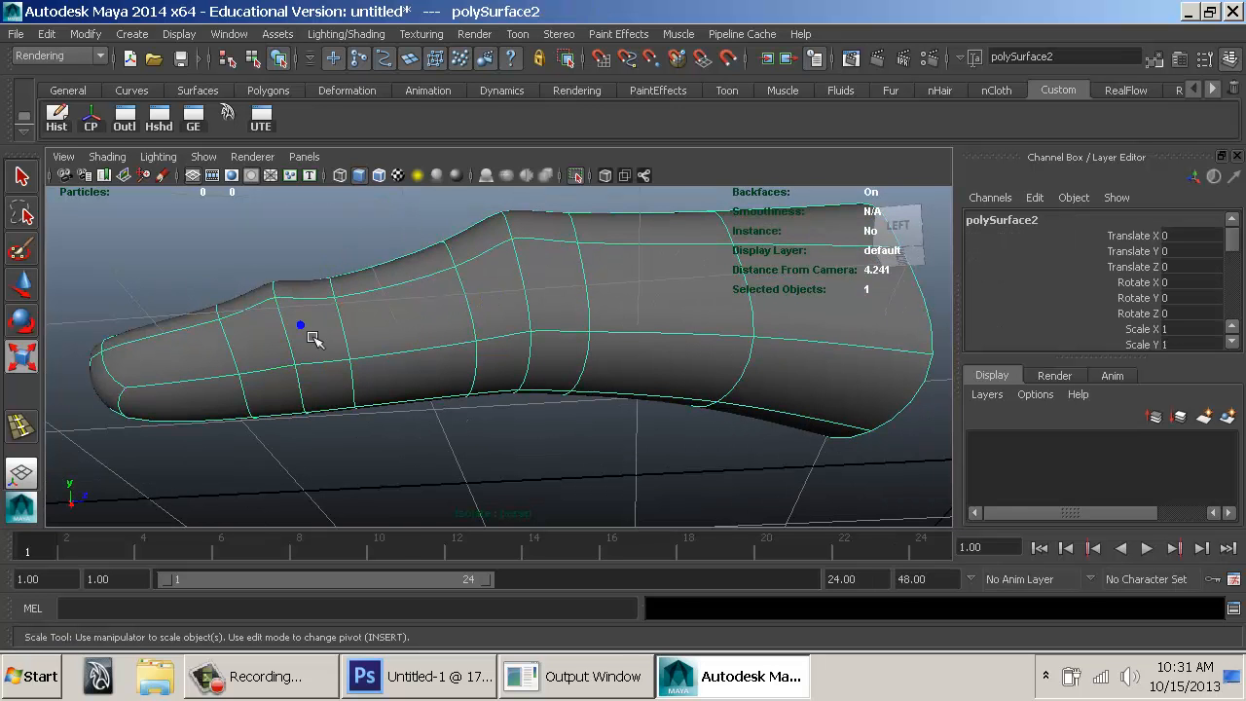
right_drag(302, 234, 295, 190)
key(1)
alt+drag(354, 392, 338, 337)
click(329, 370)
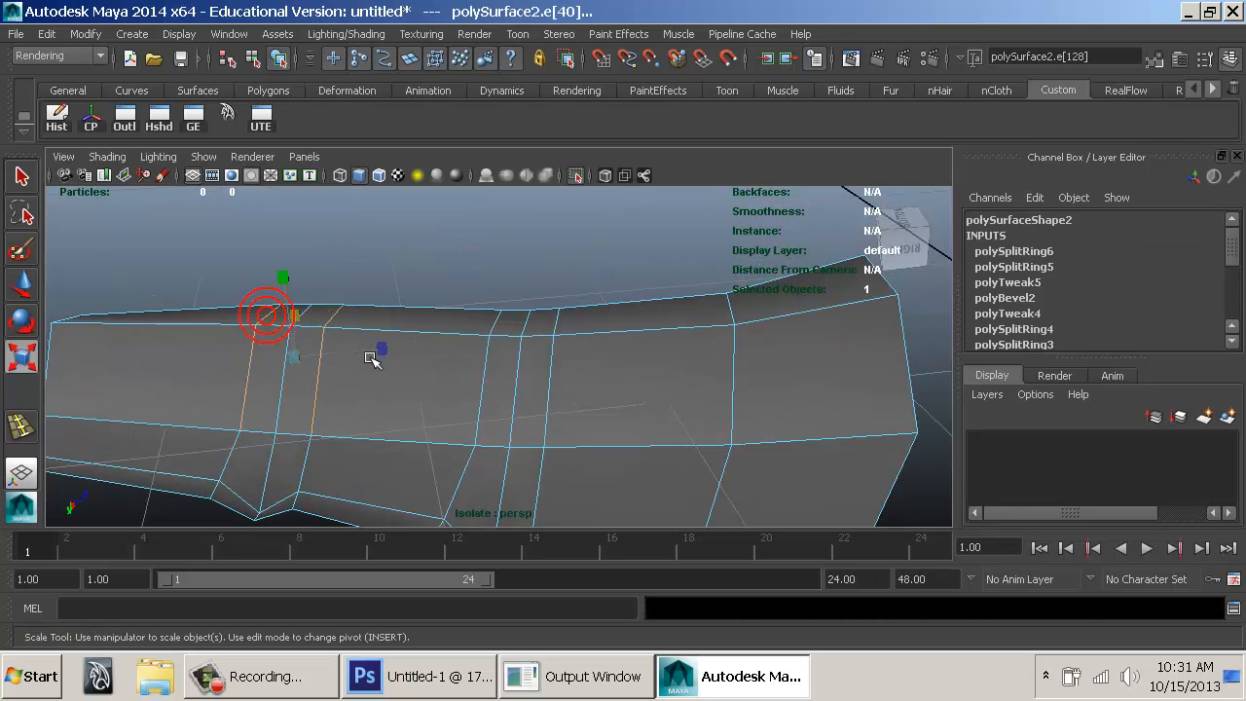
drag(373, 363, 417, 311)
key(e)
key(ctrl+z)
key(w)
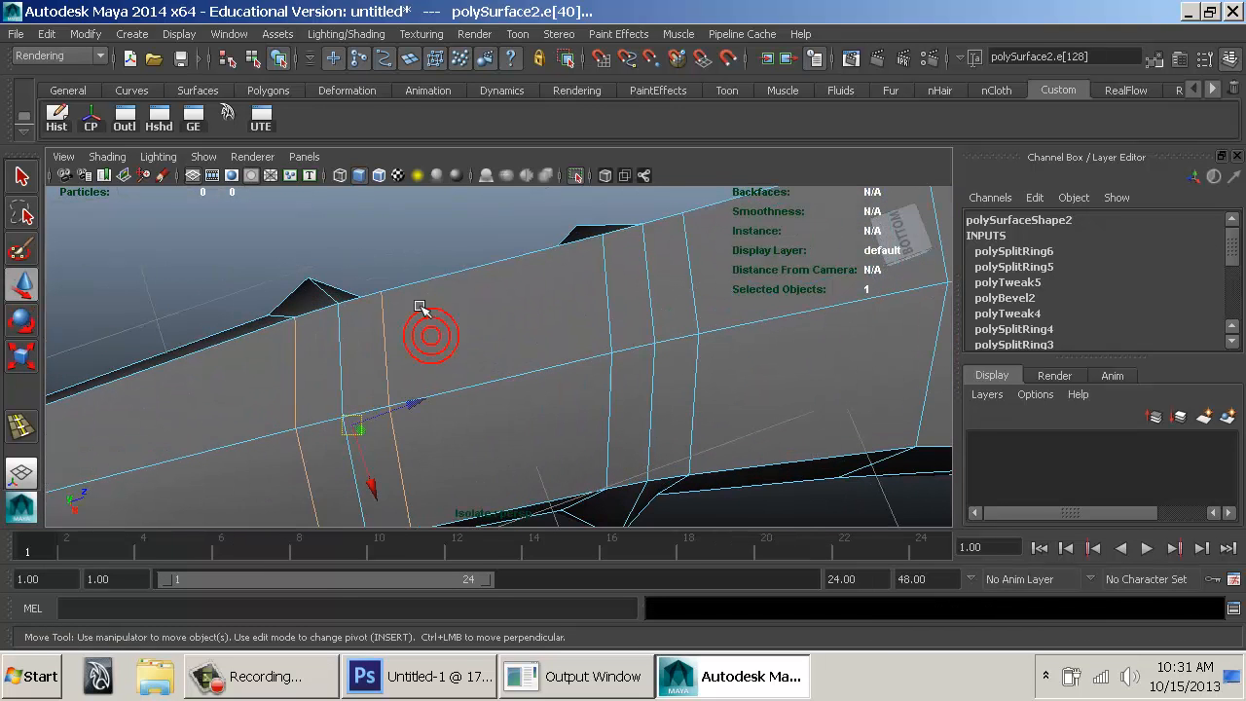
Move the underside vertices on either side of the tip-side knuckle closer to its crease, one at a time.
right_drag(418, 312, 386, 316)
alt+drag(386, 317, 420, 337)
click(389, 339)
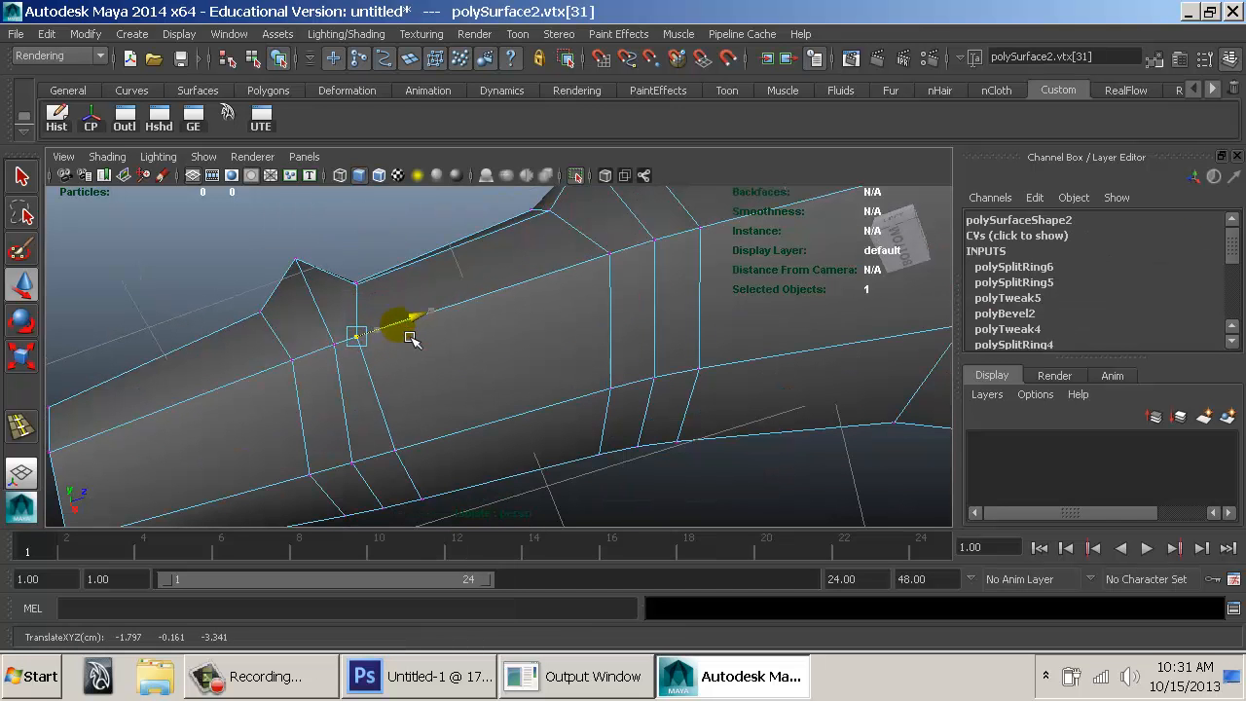
click(292, 362)
drag(325, 351, 437, 304)
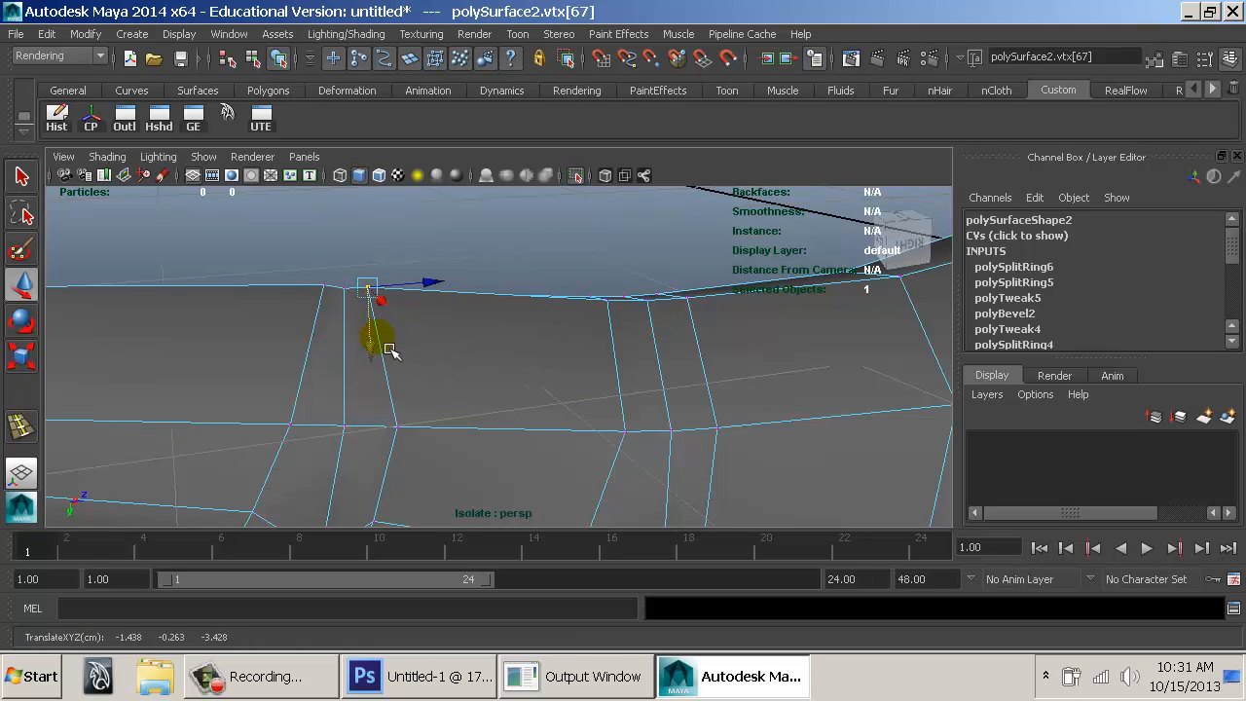
alt+drag(441, 298, 461, 366)
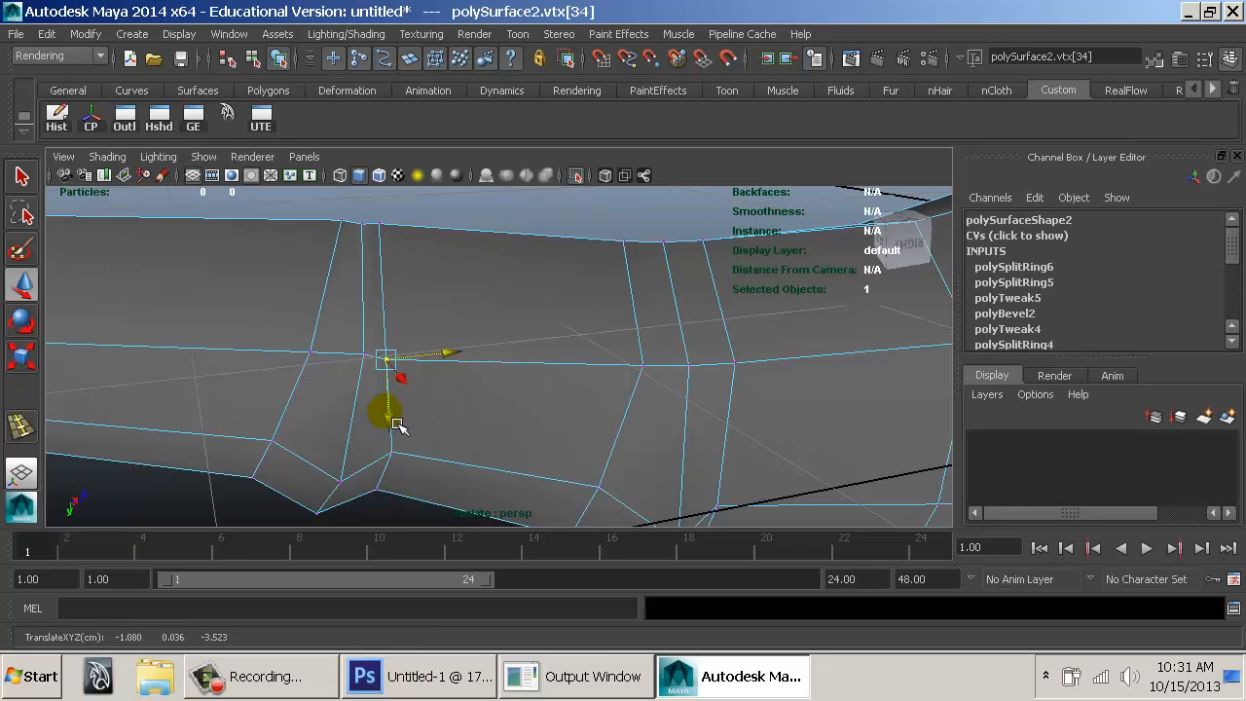
alt+drag(413, 407, 331, 416)
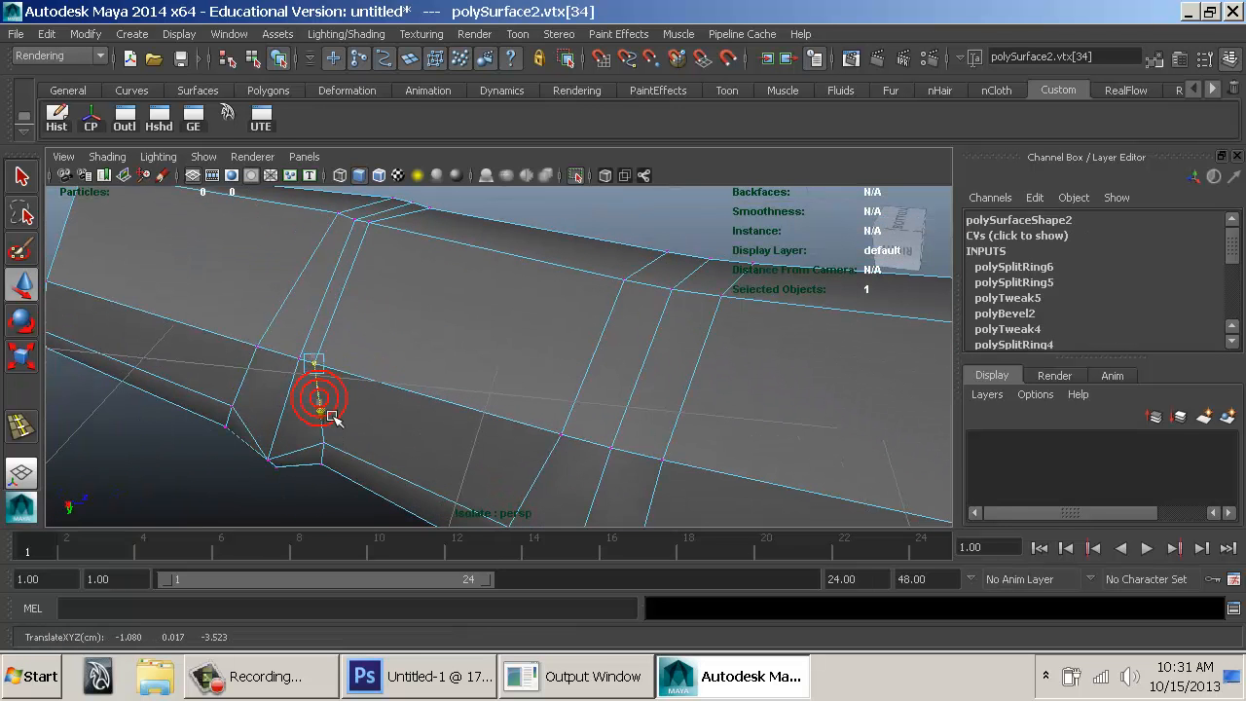
click(256, 347)
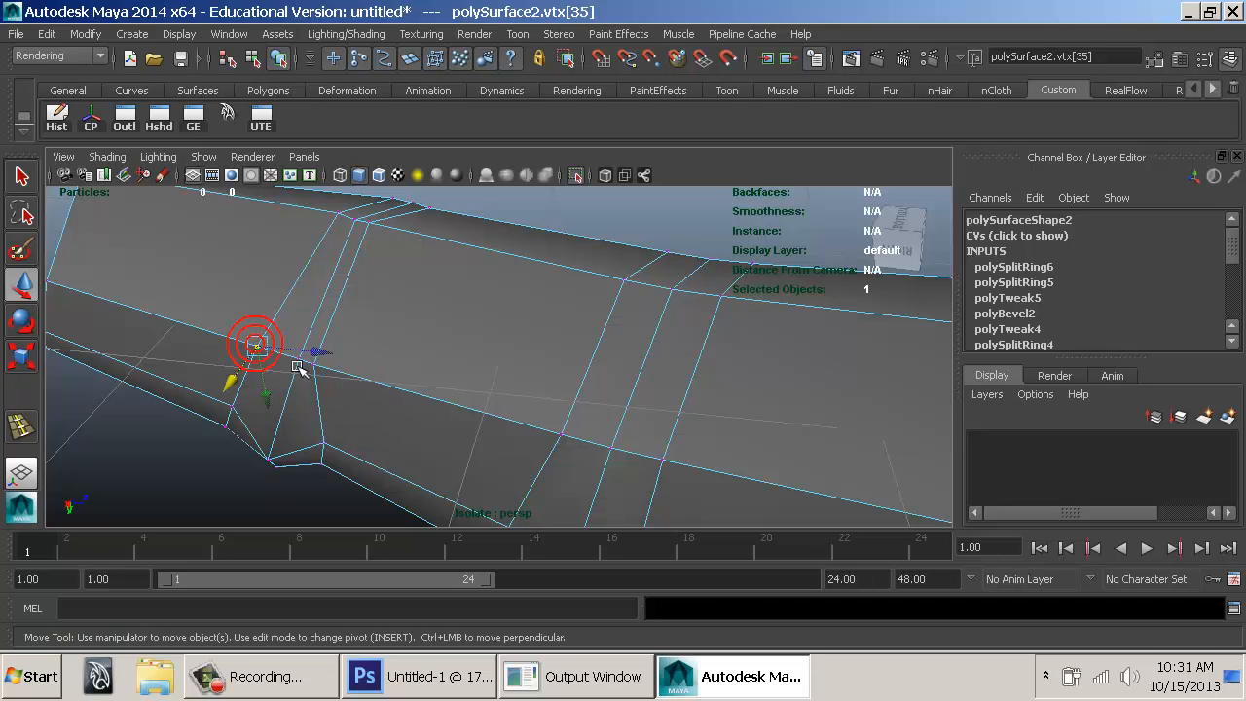
drag(303, 371, 390, 315)
Select the middle crease edges across the tip-side knuckle's underside and move them vertically.
right_drag(340, 216, 352, 177)
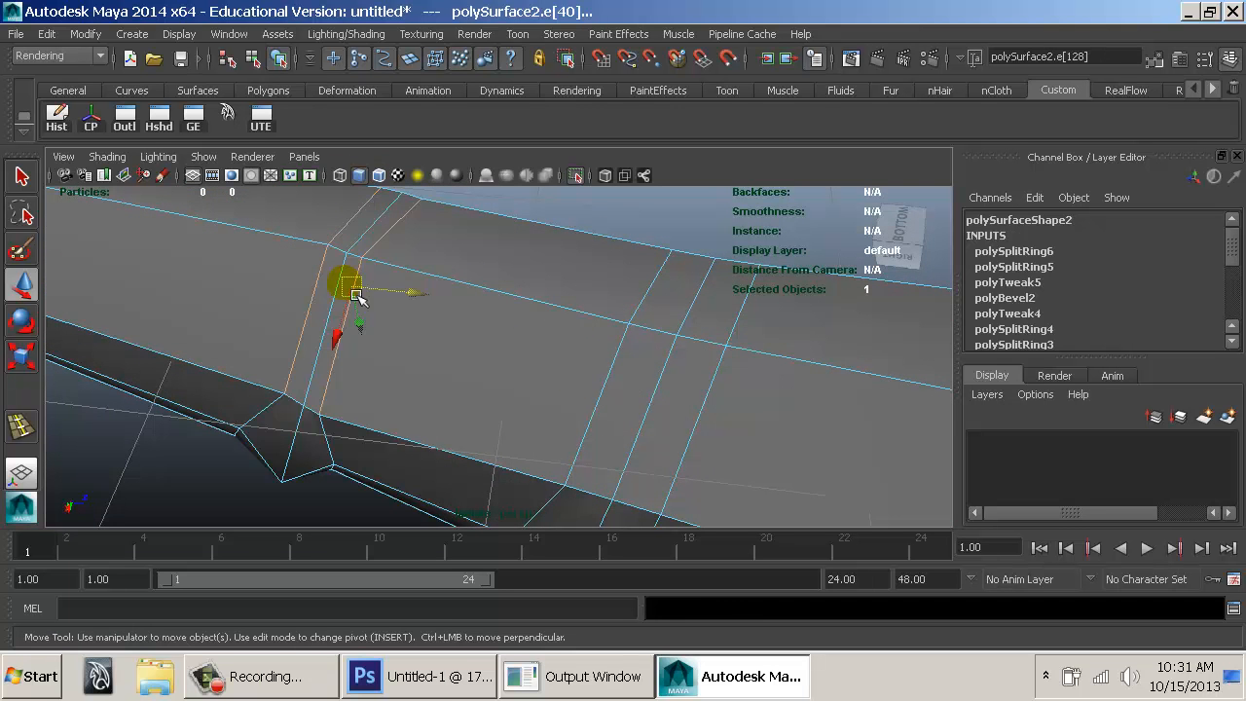
click(326, 324)
click(361, 237)
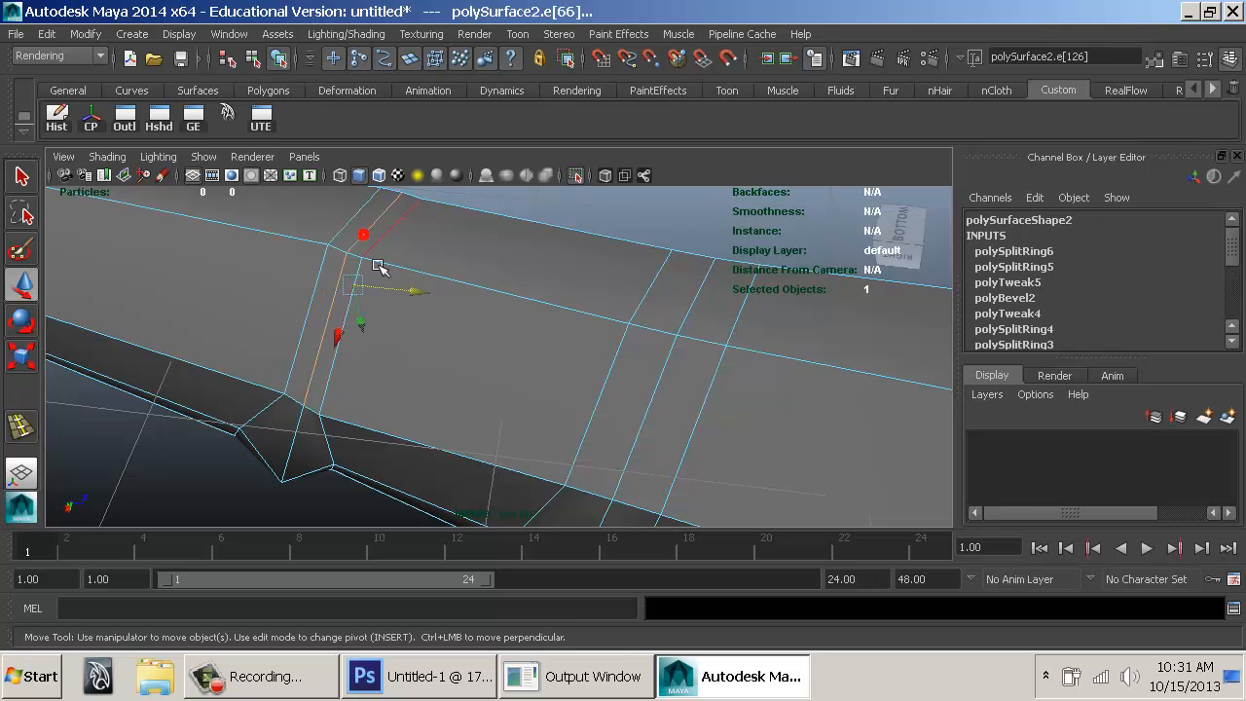
click(365, 331)
alt+drag(370, 333, 437, 357)
Move the first underside vertices beside the base-side knuckle along the finger, closer to its crease.
right_drag(428, 215, 340, 215)
alt+drag(389, 292, 323, 342)
click(456, 391)
alt+drag(459, 333, 381, 360)
drag(525, 391, 472, 378)
key(q)
click(492, 386)
key(w)
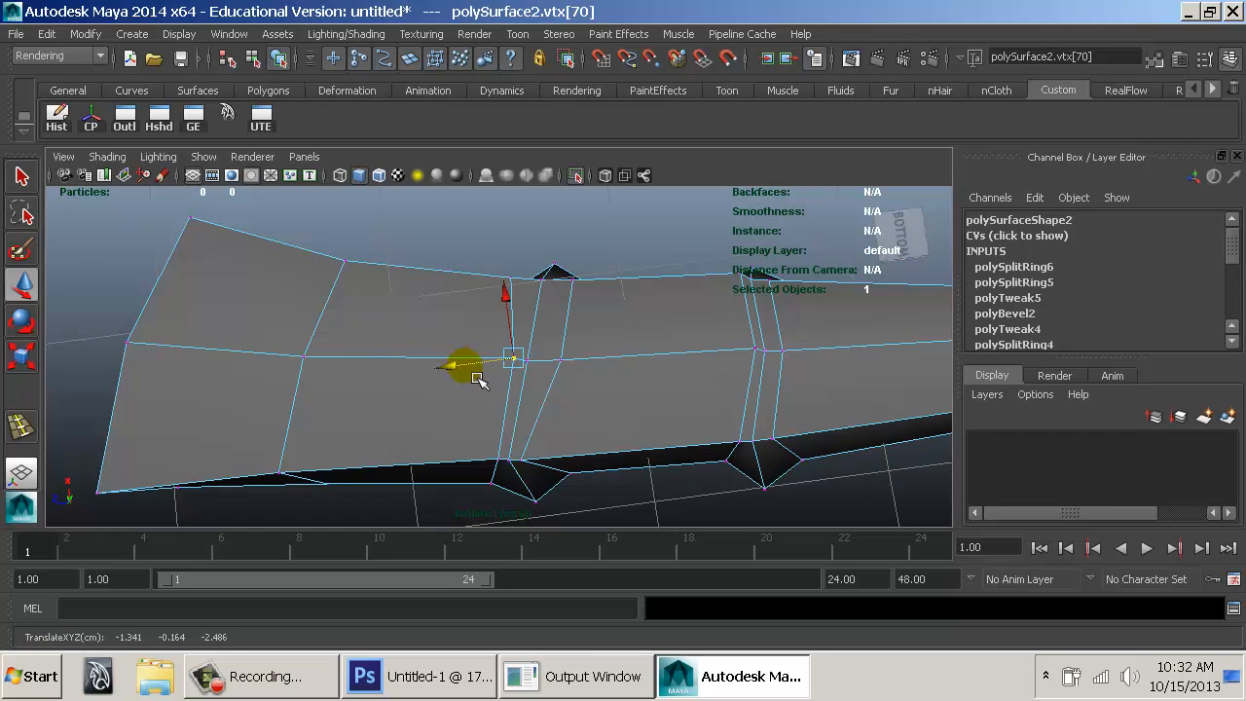
Bring the remaining centre and far-edge underside vertices of the base-side knuckle closer to its crease.
click(560, 363)
click(528, 367)
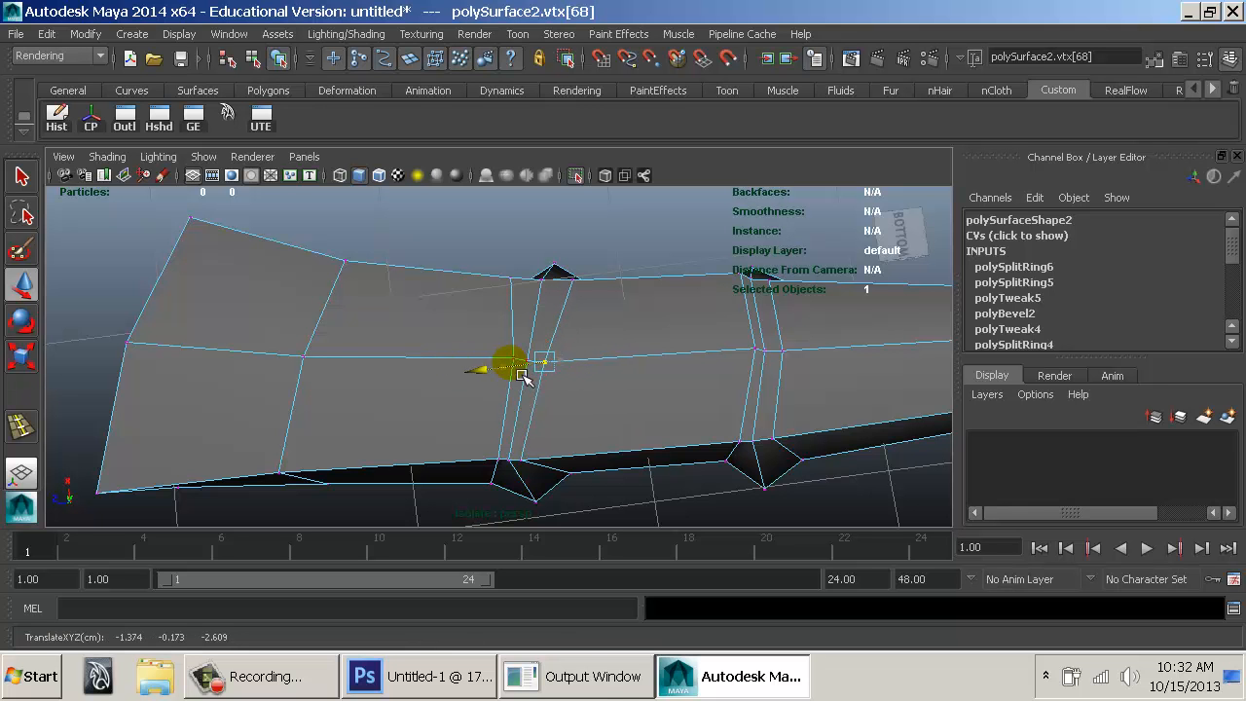
click(571, 278)
click(548, 297)
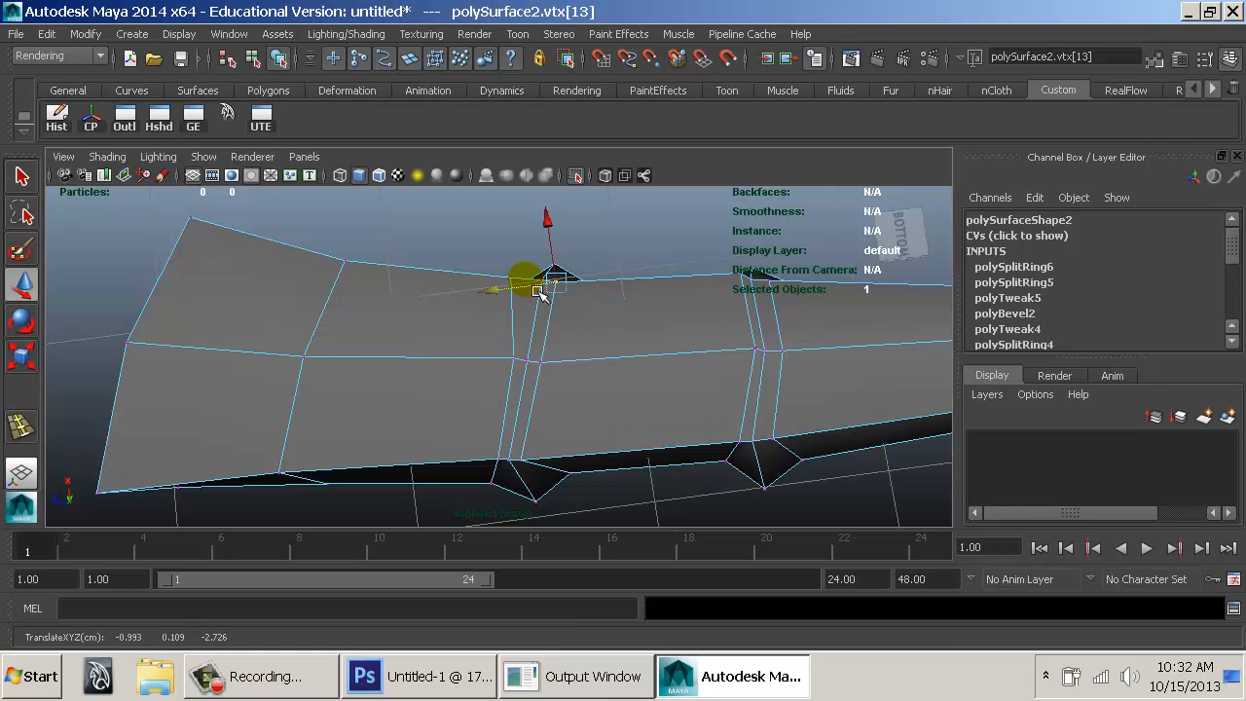
click(518, 283)
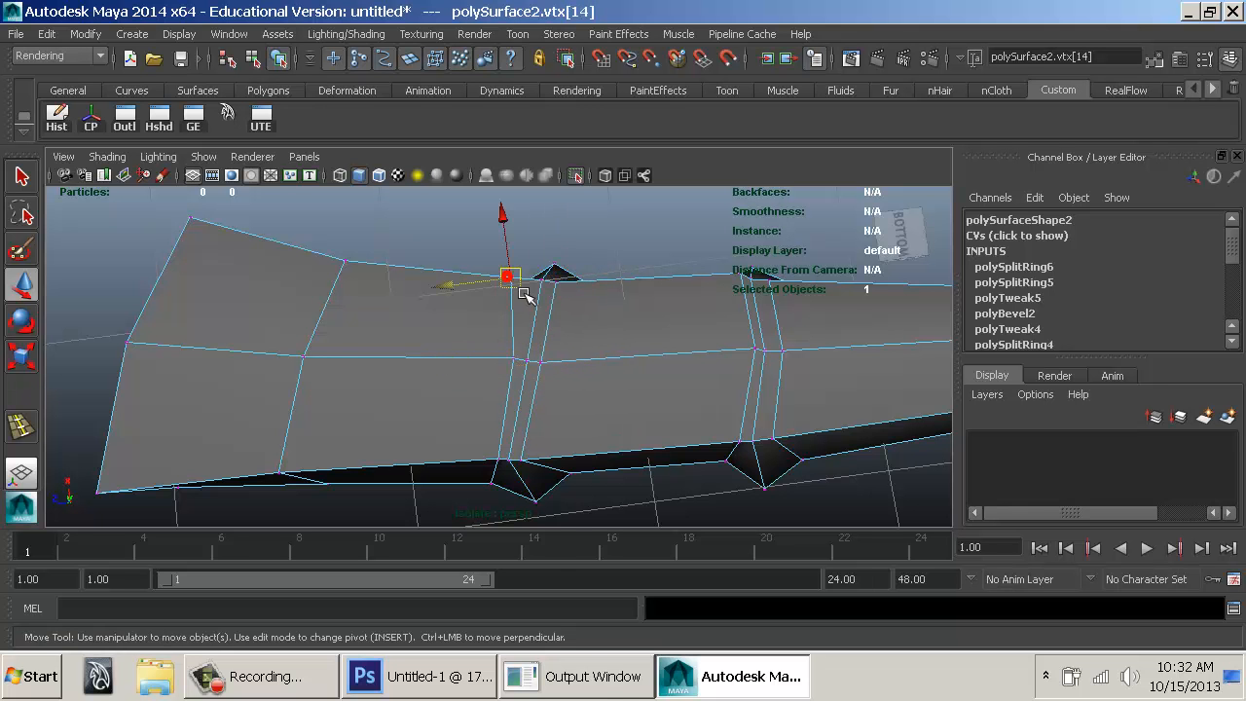
Select the middle crease edges across the base-side knuckle's underside and move them vertically.
right_click(542, 346)
click(532, 171)
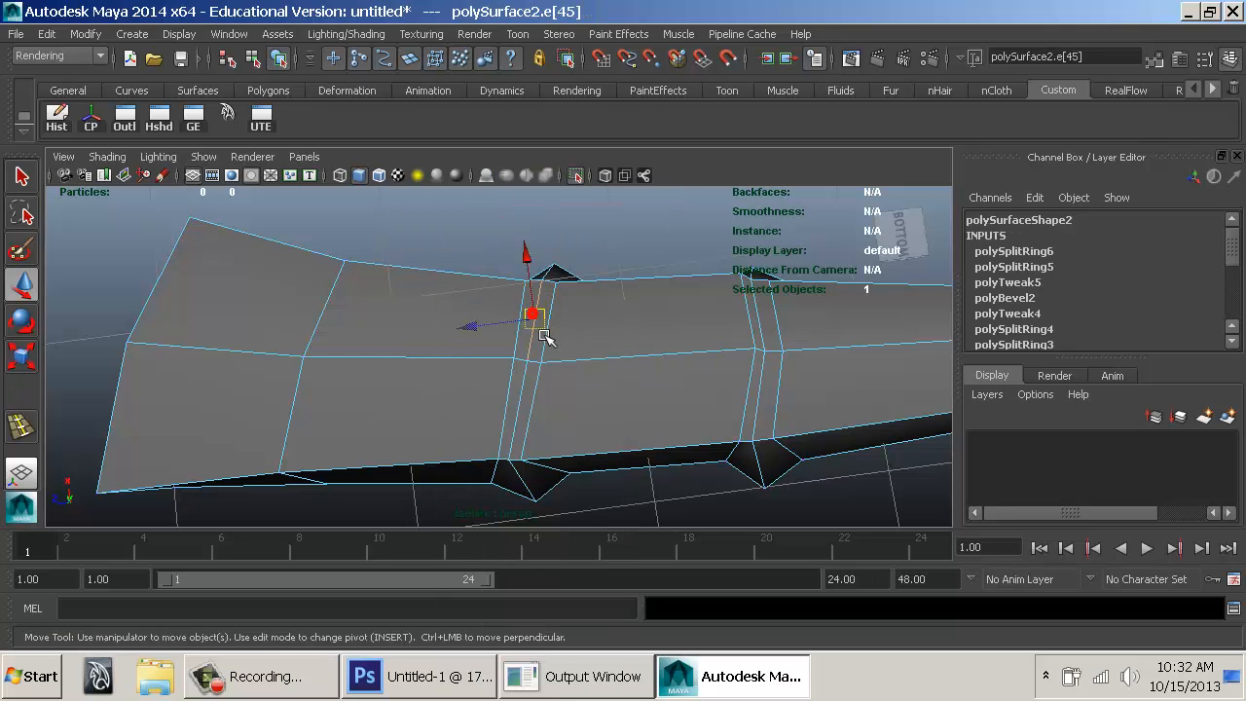
alt+drag(533, 398, 541, 390)
click(543, 392)
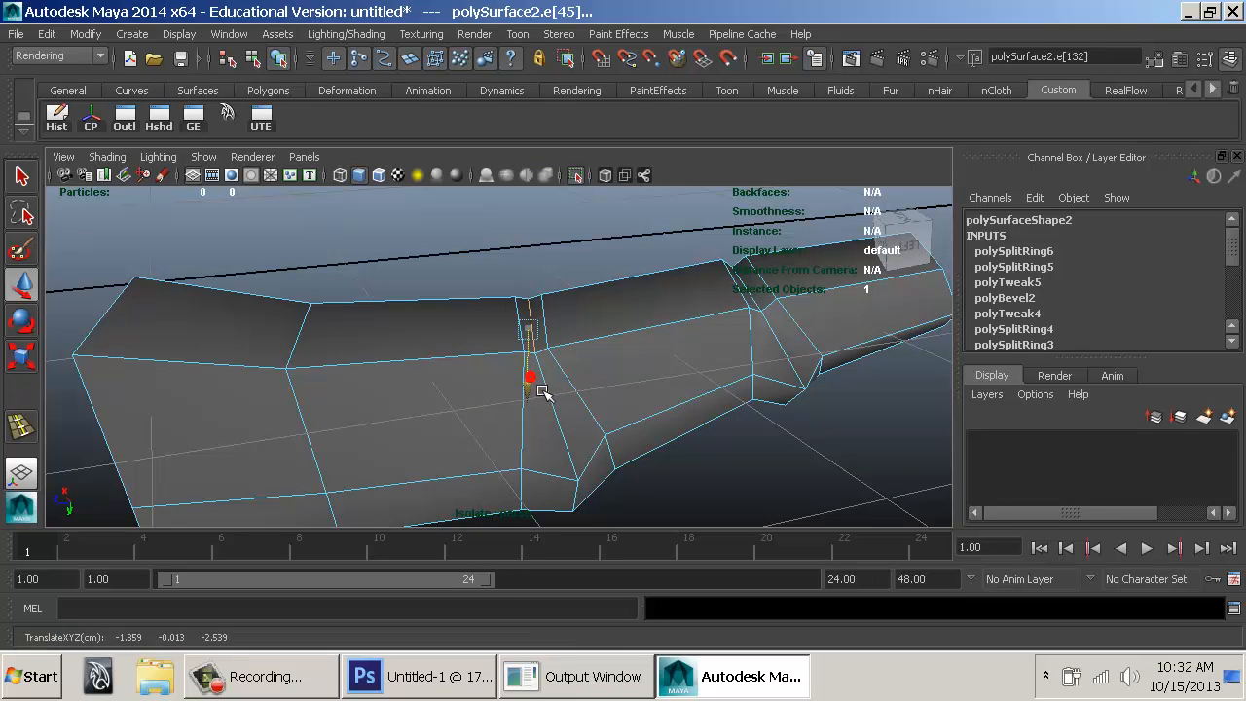
Return to object mode and inspect the finger's tightened underside creases in smooth preview.
right_drag(632, 336, 683, 293)
click(641, 347)
click(684, 292)
alt+drag(662, 301, 491, 363)
key(3)
click(707, 329)
alt+drag(707, 328, 568, 315)
In the unsmoothed display, select the vertices along the upper side corner of the base-side knuckle.
click(563, 314)
key(1)
right_click(563, 314)
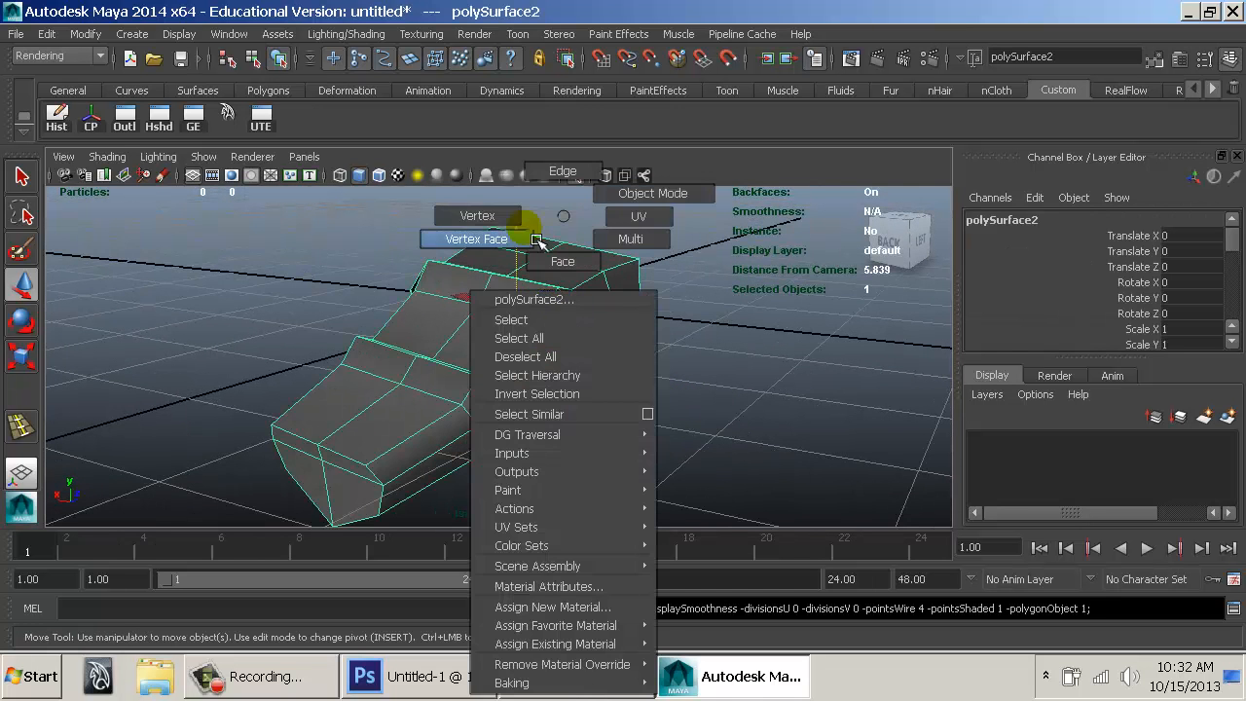
click(534, 240)
alt+drag(517, 217, 541, 263)
alt+right_drag(545, 321, 587, 318)
drag(465, 366, 463, 367)
alt+drag(490, 381, 307, 133)
alt+drag(539, 349, 624, 302)
In smooth preview, select the centre vertices on top of both knuckles and raise them slightly.
key(3)
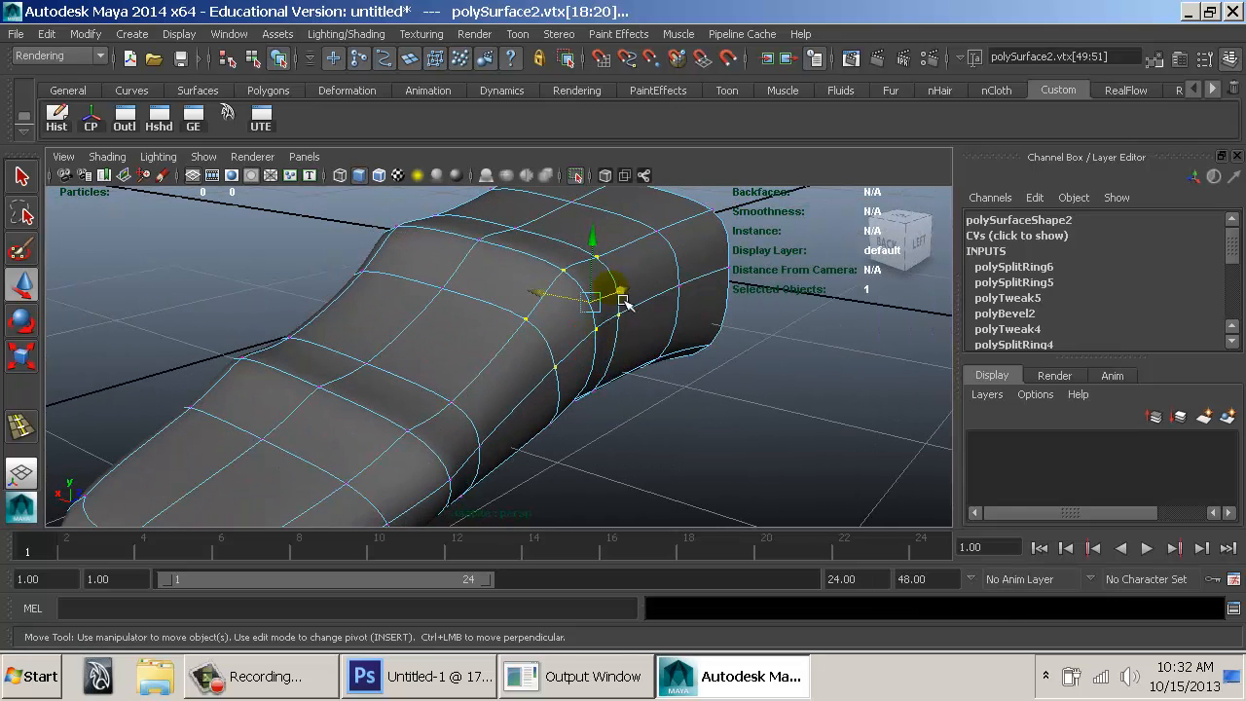
click(481, 239)
shift+click(319, 388)
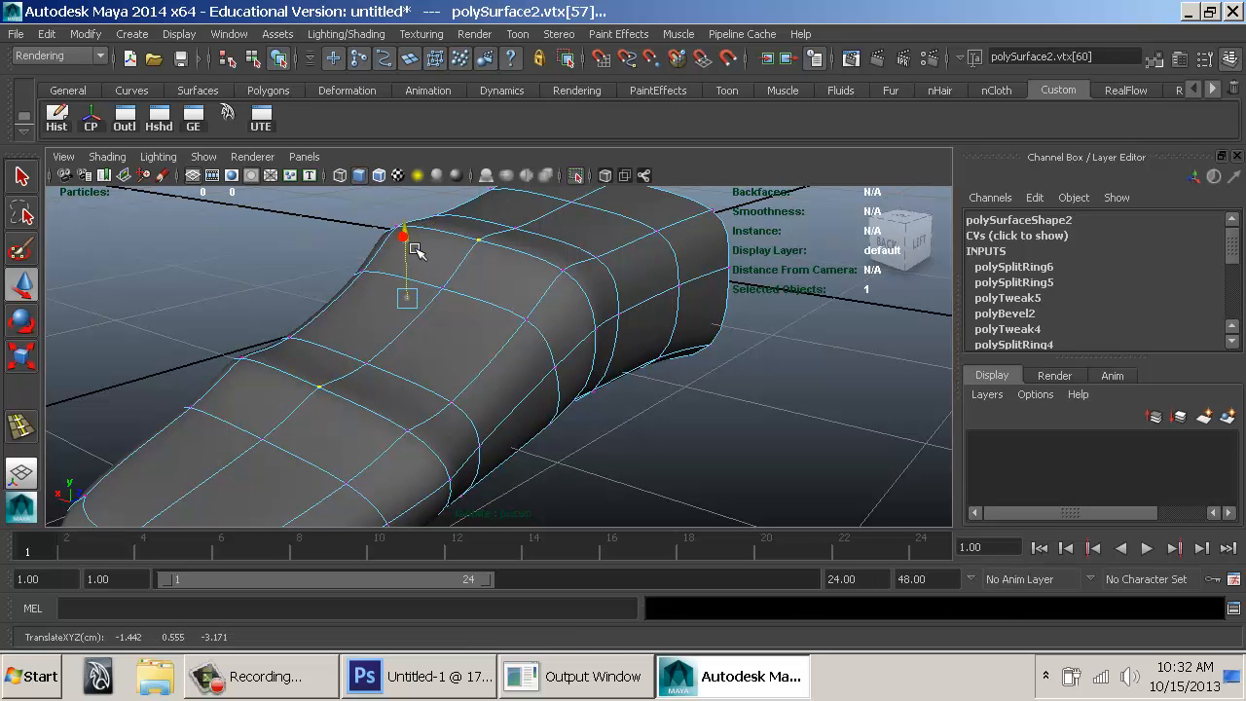
shift+click(406, 206)
Select the opposite side vertices of the fingertip-side knuckle and scale them closer together across the finger's width.
click(569, 268)
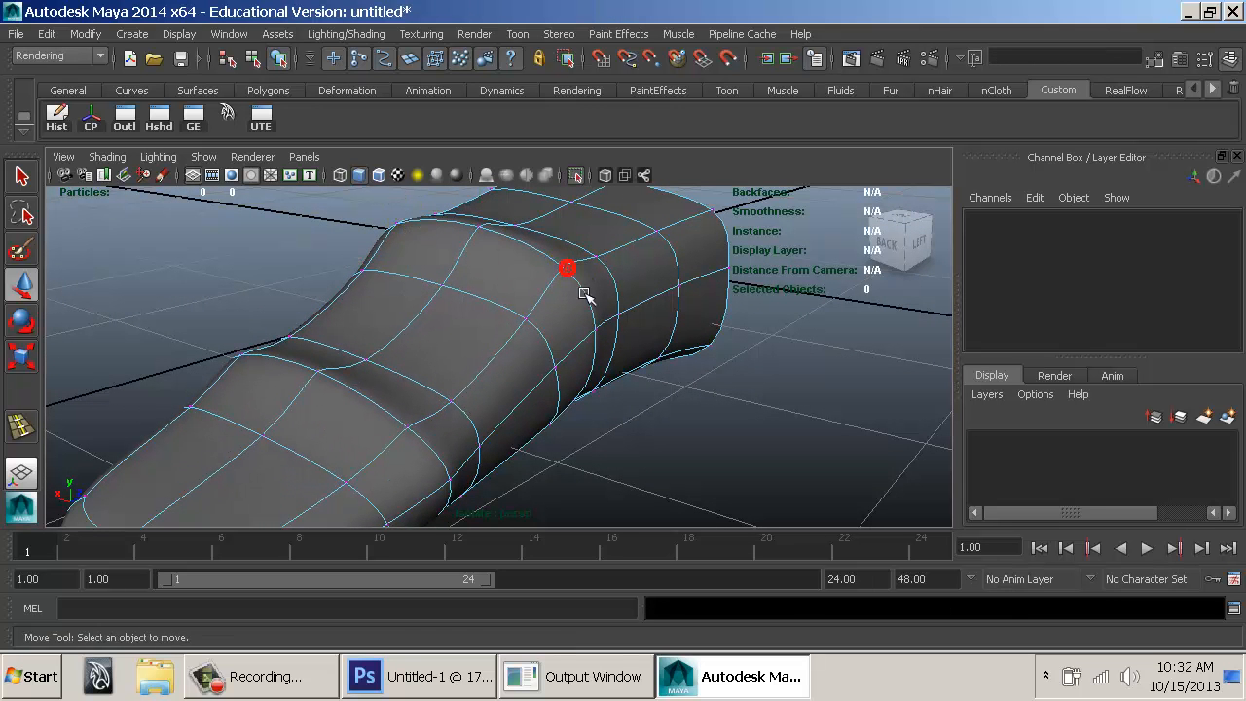
click(596, 331)
alt+drag(371, 330, 674, 360)
click(476, 312)
key(r)
click(684, 407)
alt+drag(633, 423, 495, 421)
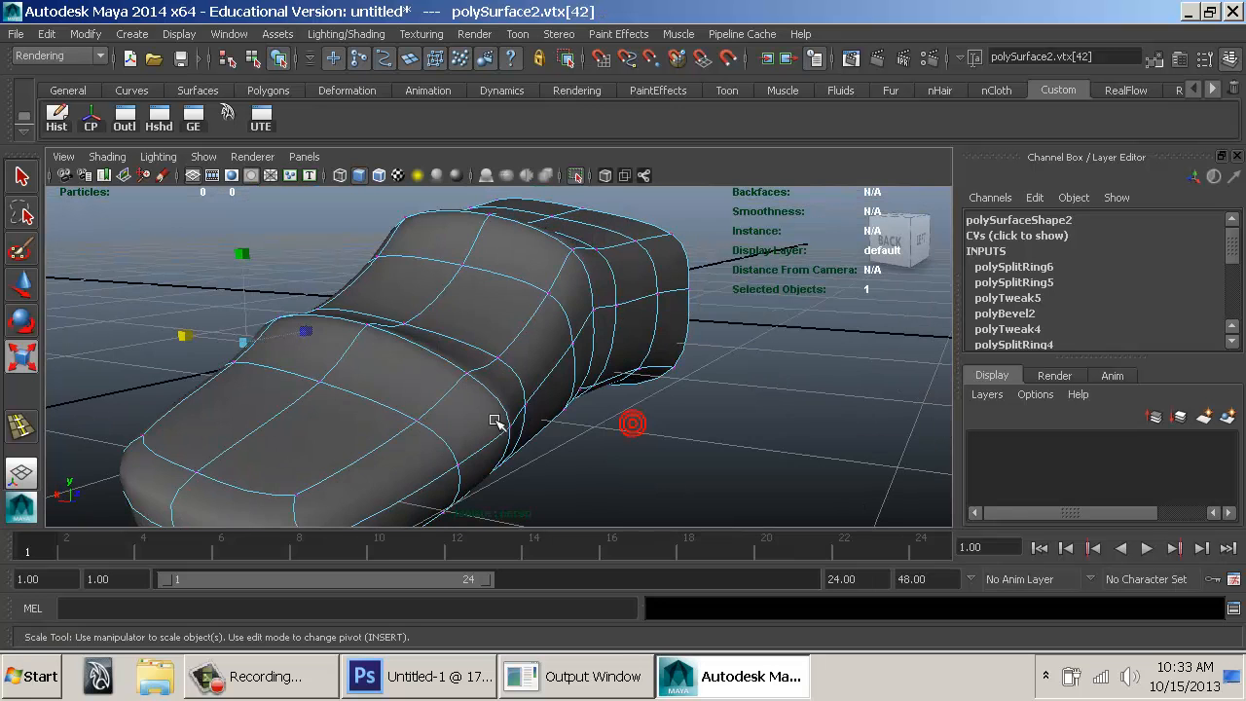
shift+click(504, 425)
drag(332, 377, 336, 380)
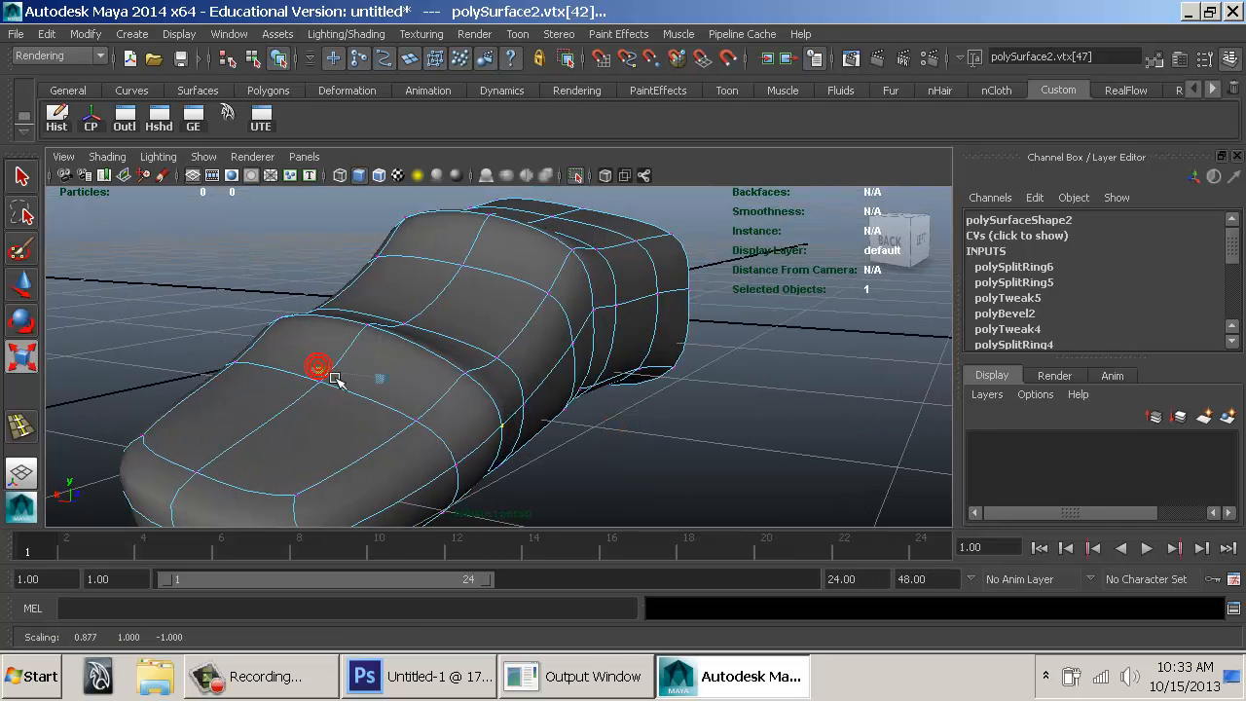
Select the two upper vertices flanking the centre of the fingertip-side knuckle and lower them slightly.
click(367, 287)
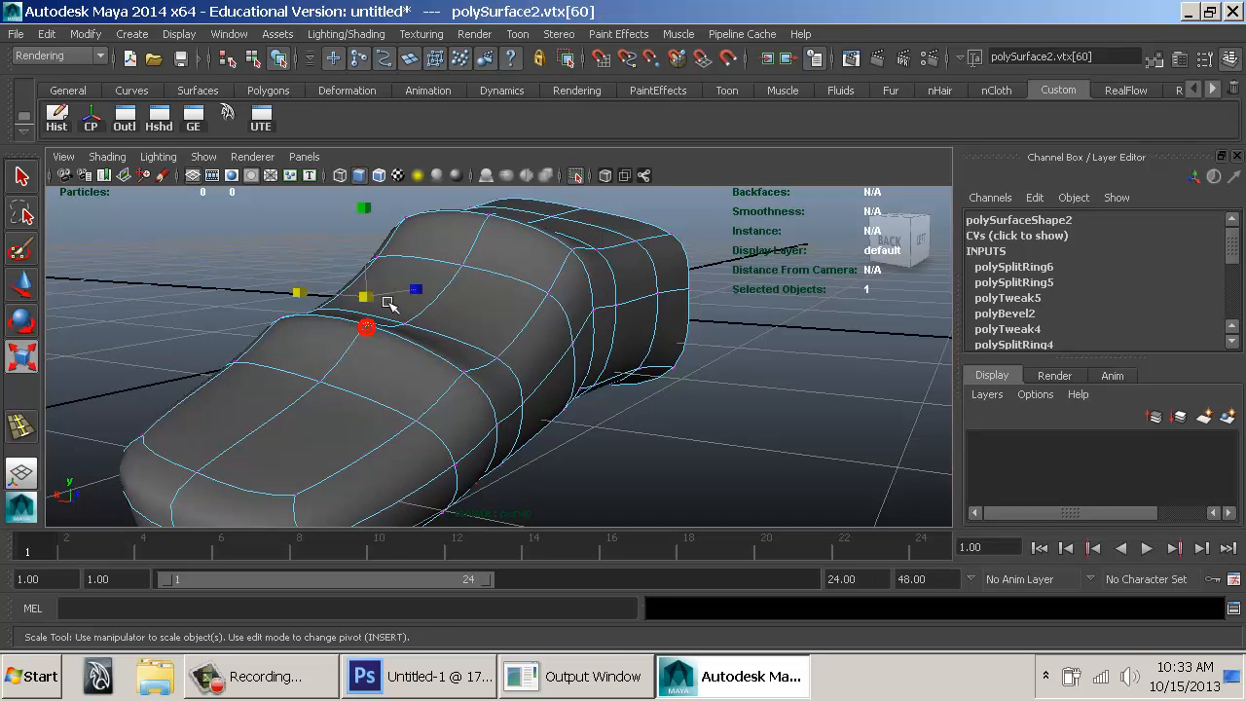
key(w)
click(472, 373)
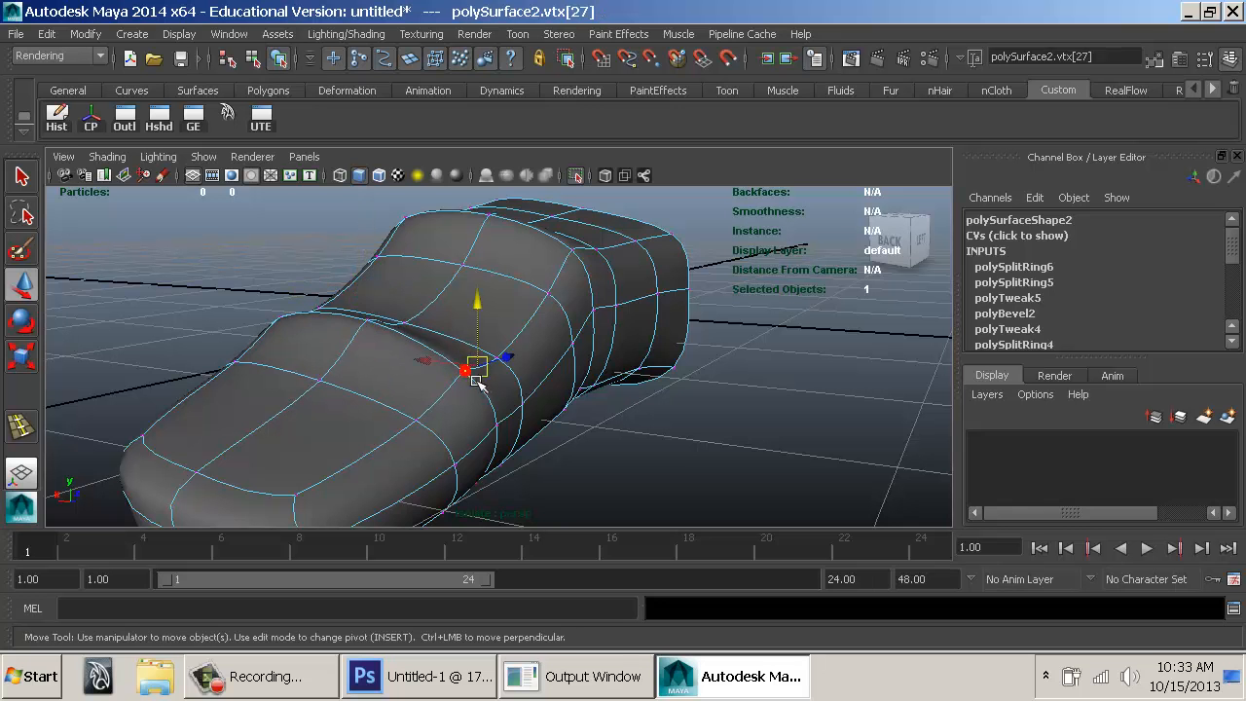
shift+click(284, 318)
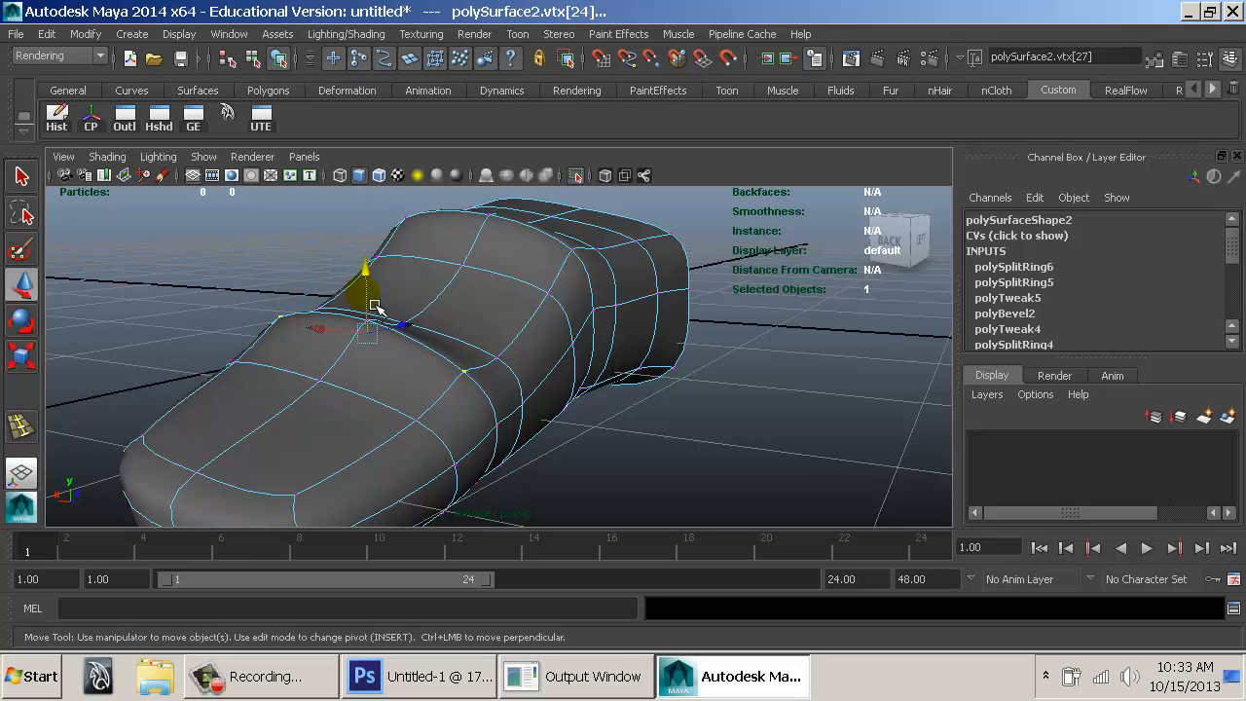
key(r)
key(w)
drag(364, 273, 363, 274)
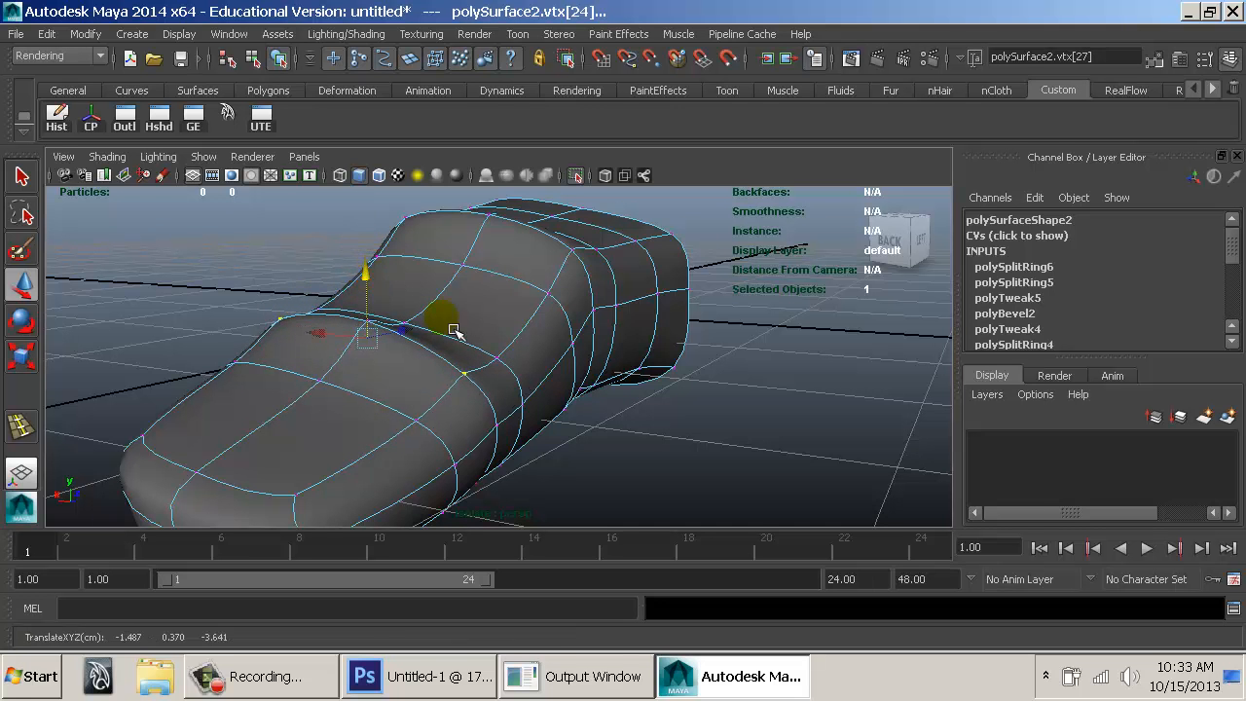
Move the top centre vertex just behind the fingertip-side knuckle along the finger's length.
alt+drag(453, 331, 315, 348)
key(q)
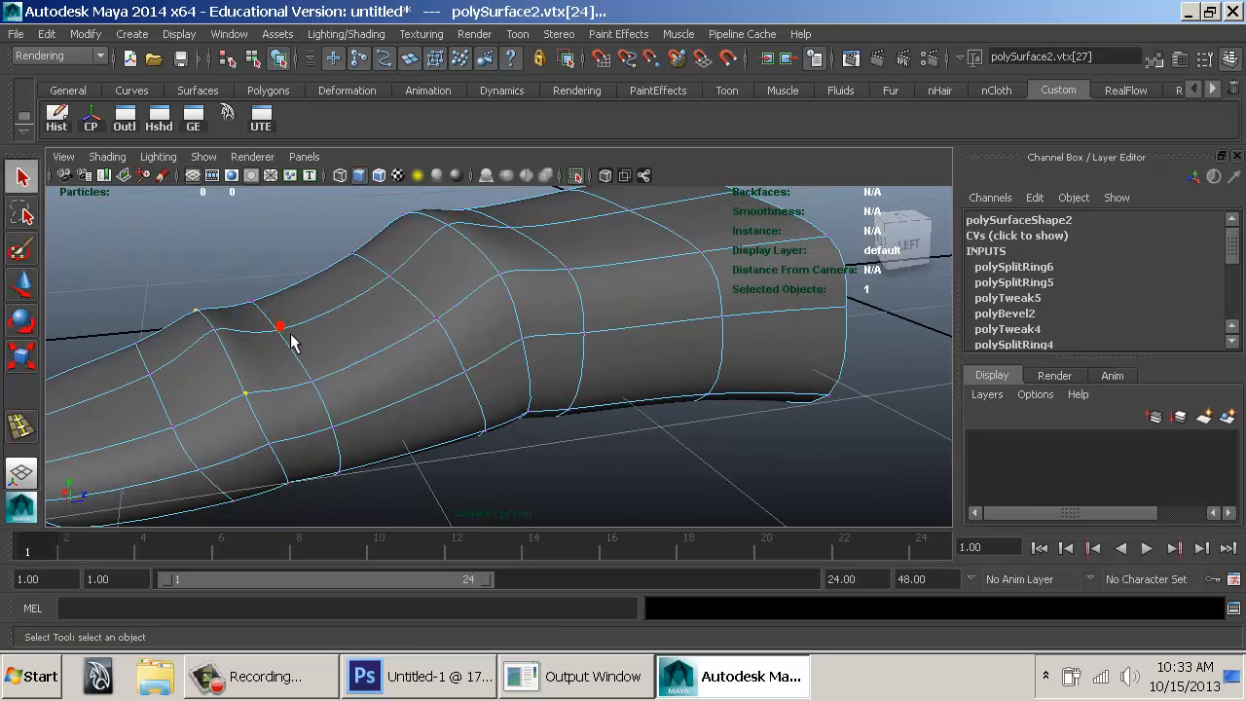
click(304, 317)
key(w)
drag(306, 340, 329, 357)
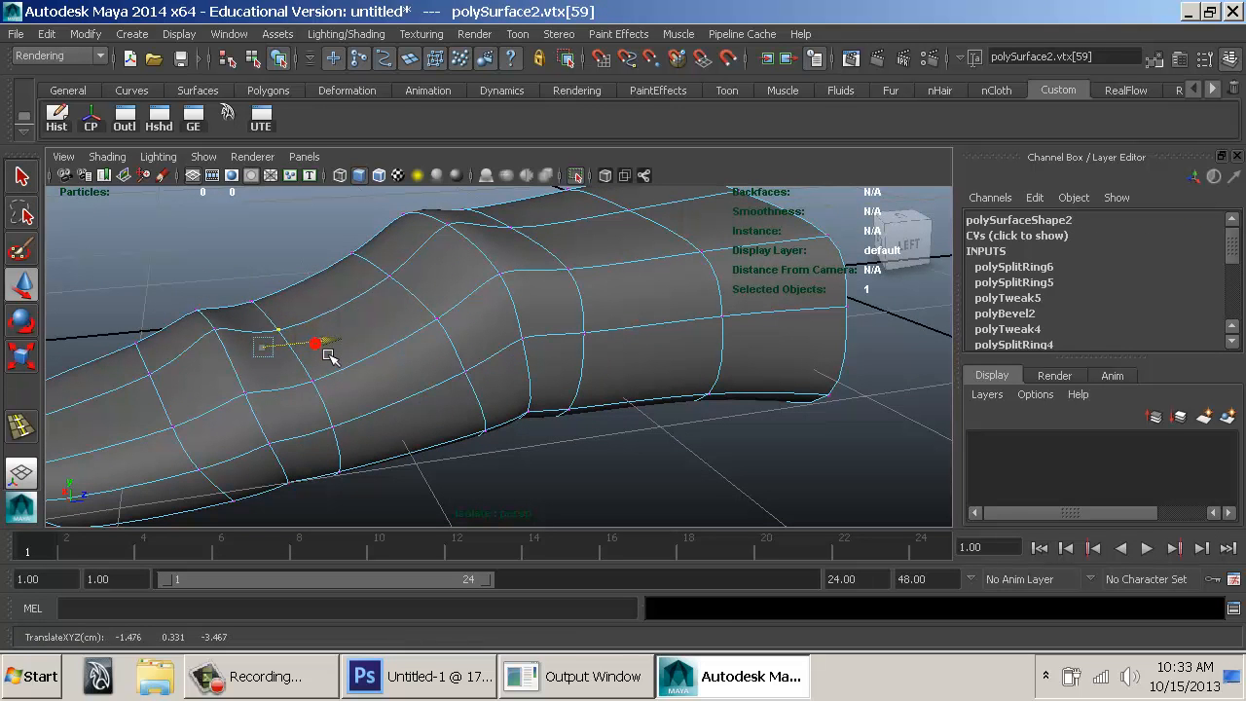
Return the finger to unsmoothed display and object mode, and look over its reshaped knuckles.
key(1)
alt+drag(472, 373, 382, 310)
right_drag(378, 308, 418, 253)
click(507, 337)
alt+drag(535, 306, 730, 387)
alt+right_drag(730, 388, 635, 328)
Save the scene as Hand_01 in the project's scenes folder.
key(ctrl+s)
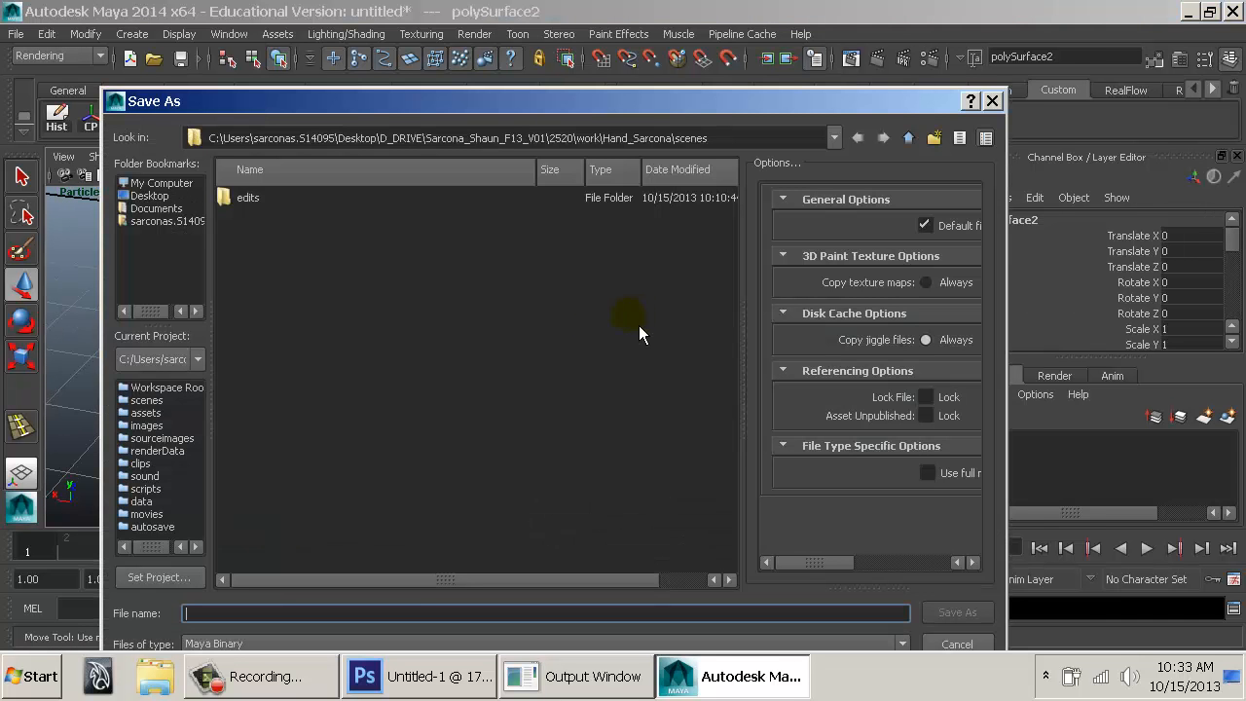
text(Hand_)
text(01)
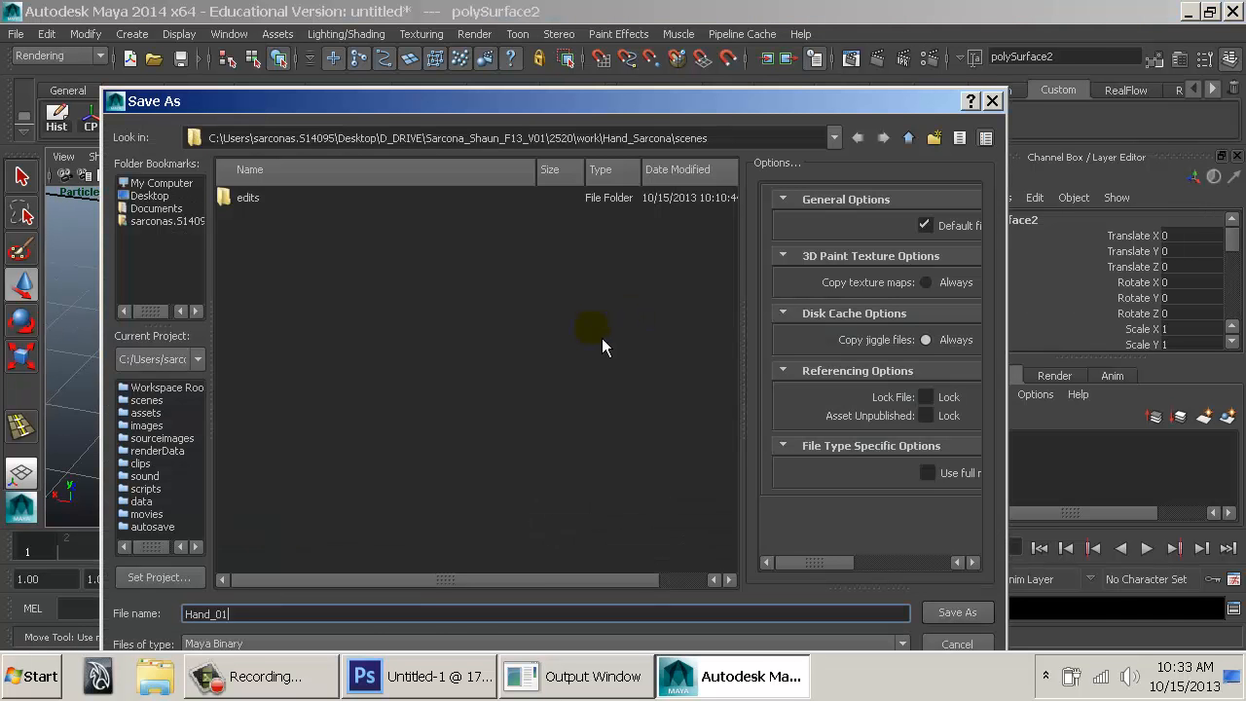
Save the scene as Hand_01 in the project's scenes folder.
key(Return)
Insert one edge loop around each of the finger's tip, middle and base segments.
alt+drag(559, 341, 507, 300)
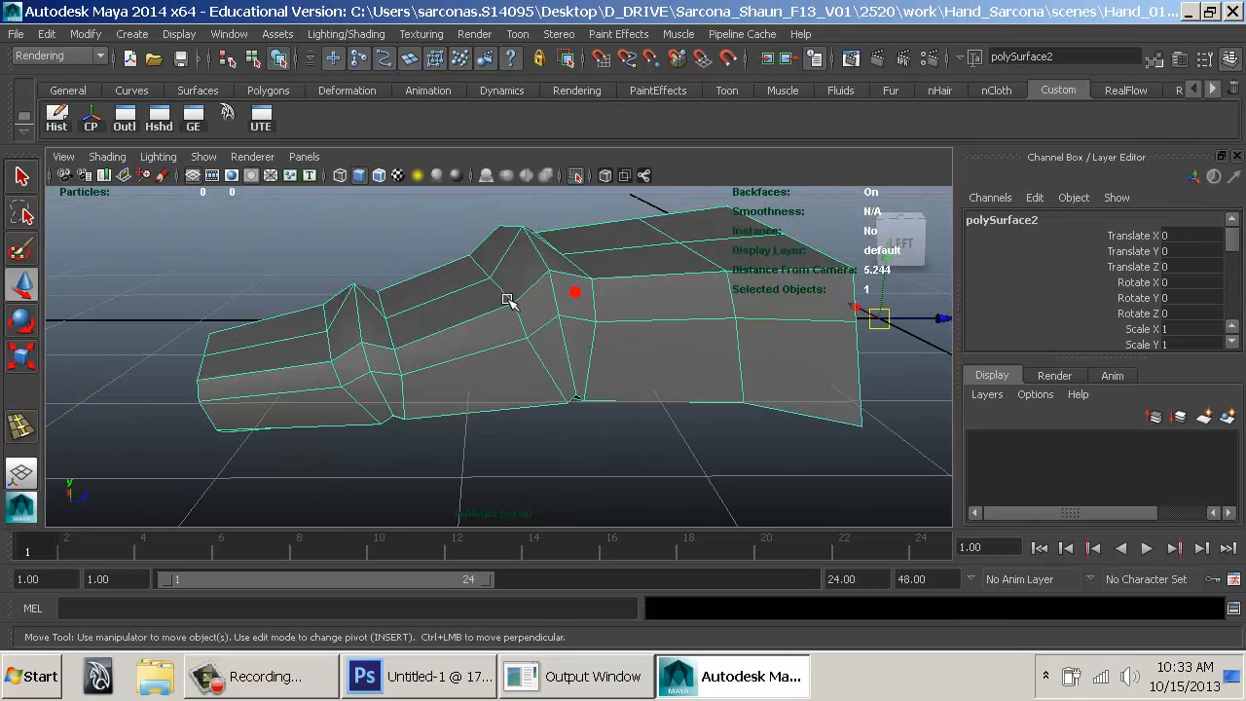
key(g)
click(275, 375)
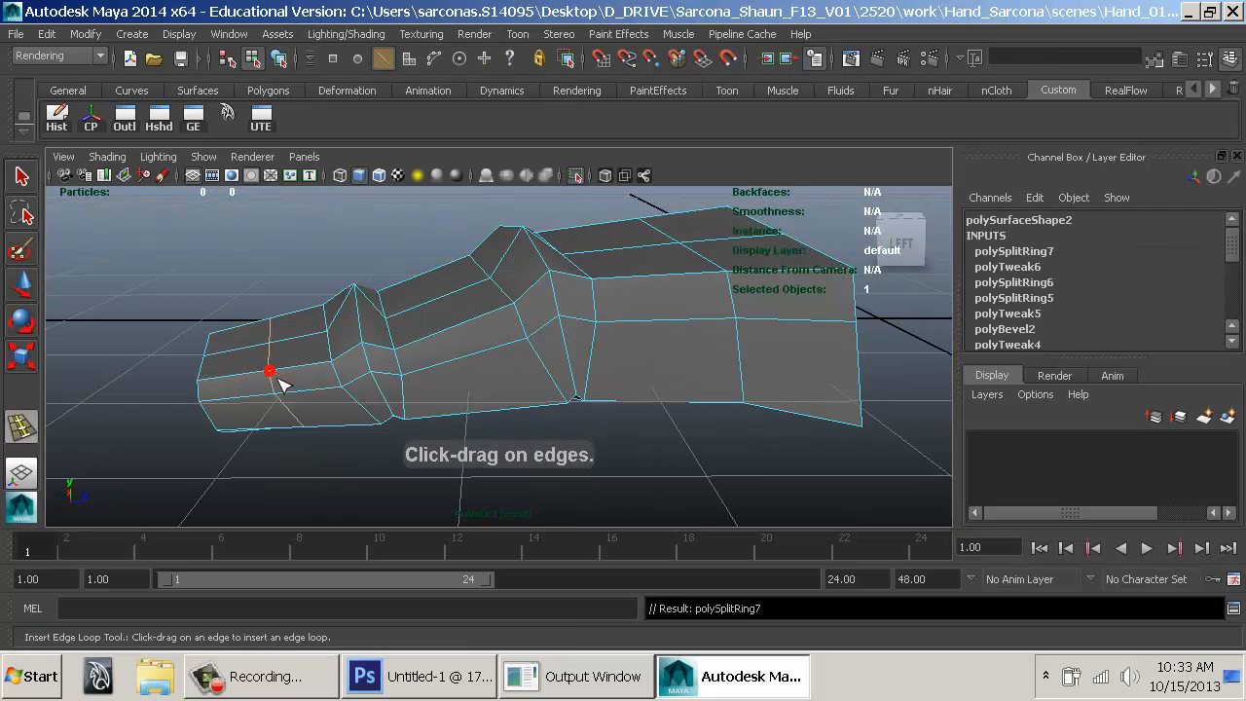
click(455, 328)
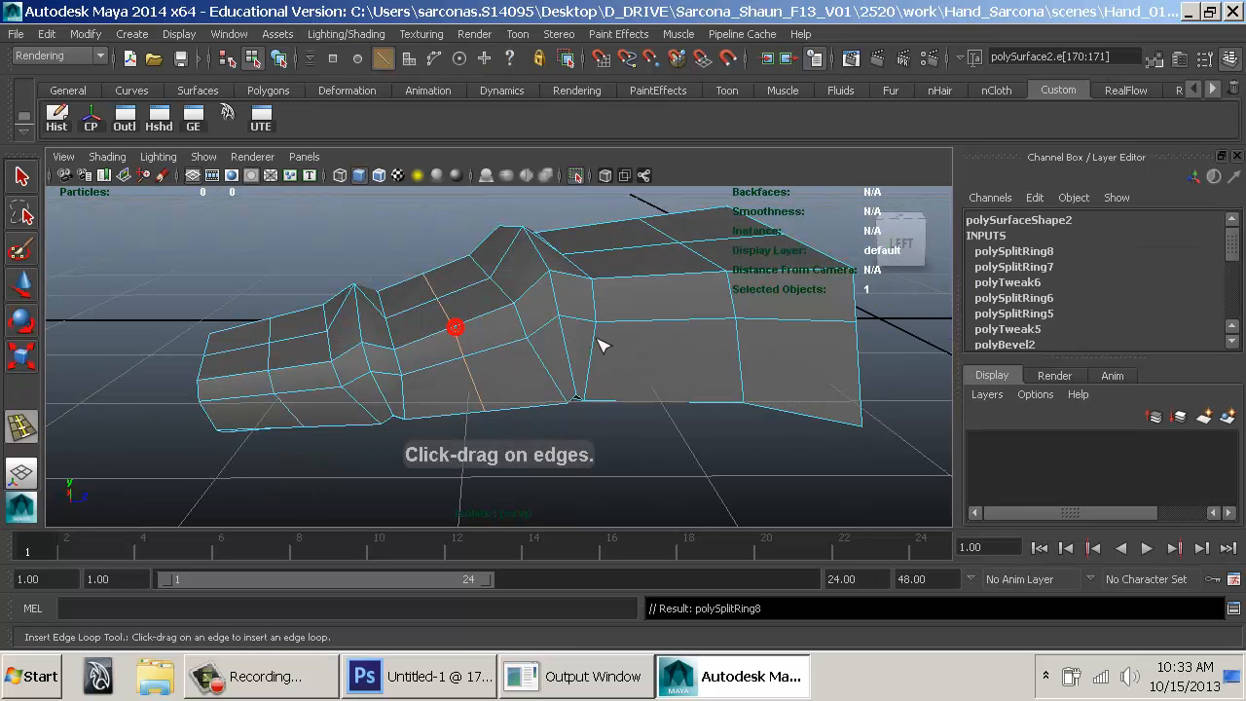
click(666, 284)
Move the underside vertices of the three new edge loops downward to plump up the finger pads.
key(w)
alt+drag(658, 373, 585, 329)
right_click(580, 315)
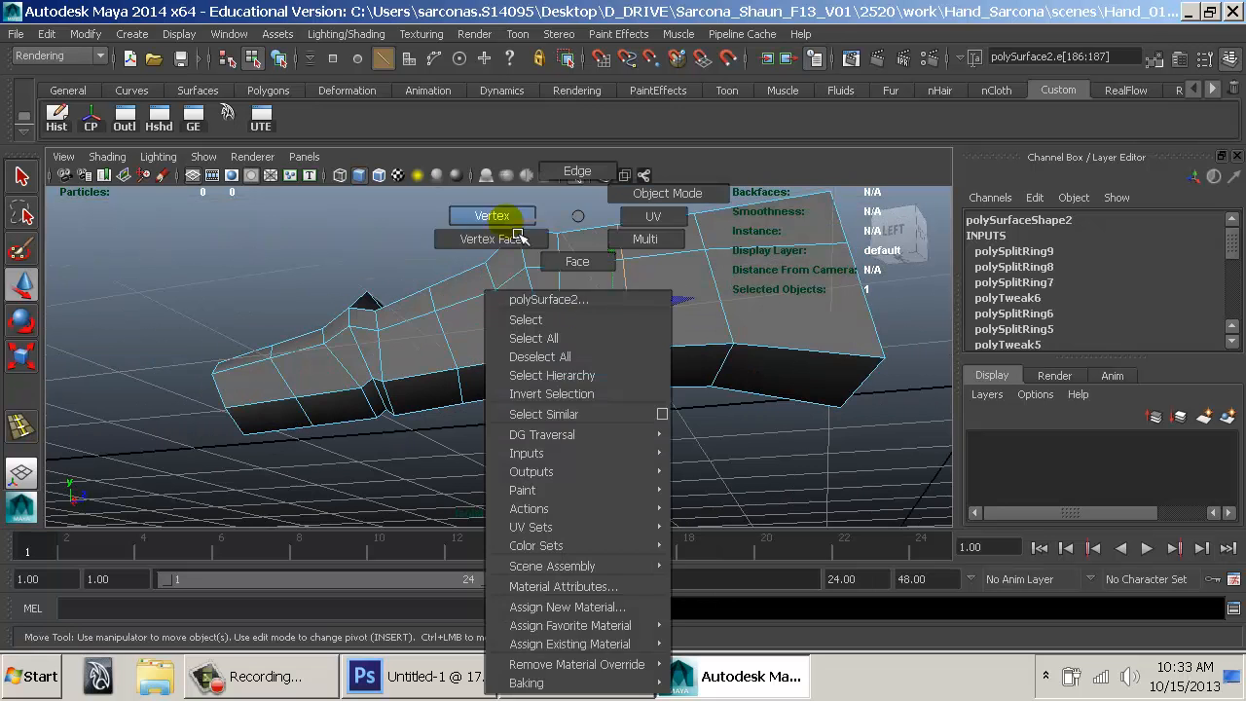
click(492, 215)
click(642, 420)
key(4)
drag(606, 429, 604, 430)
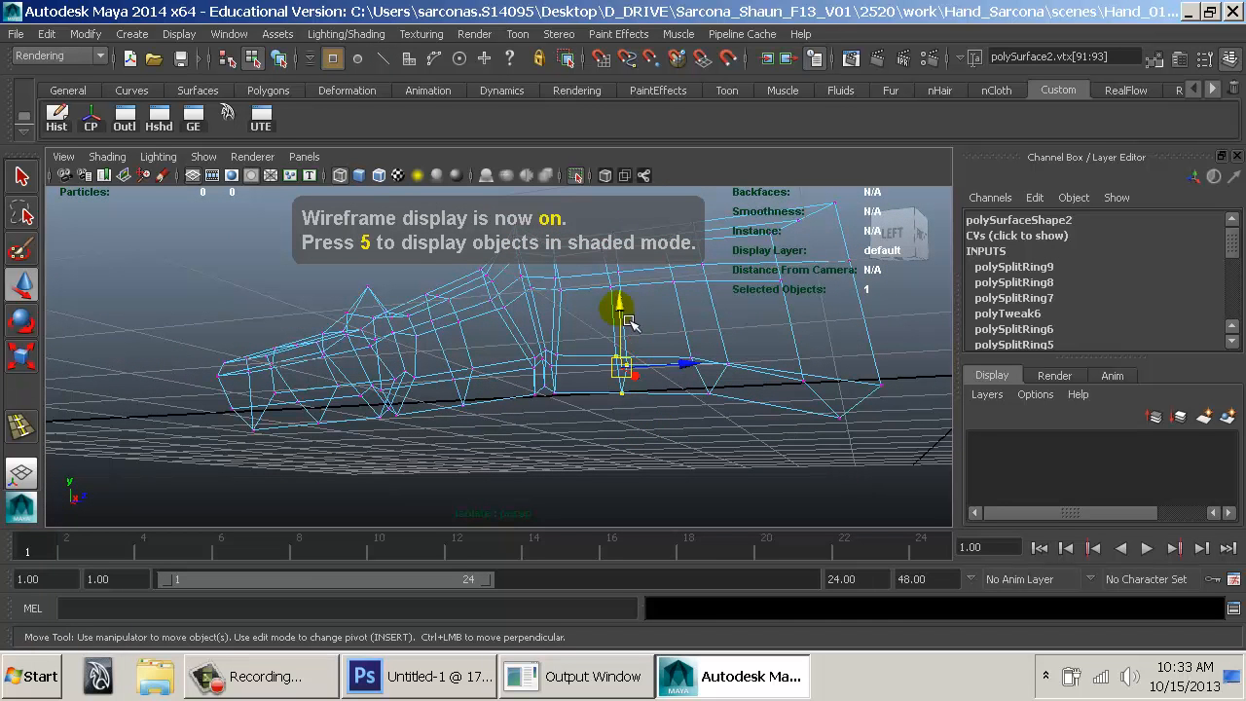
drag(432, 361, 499, 431)
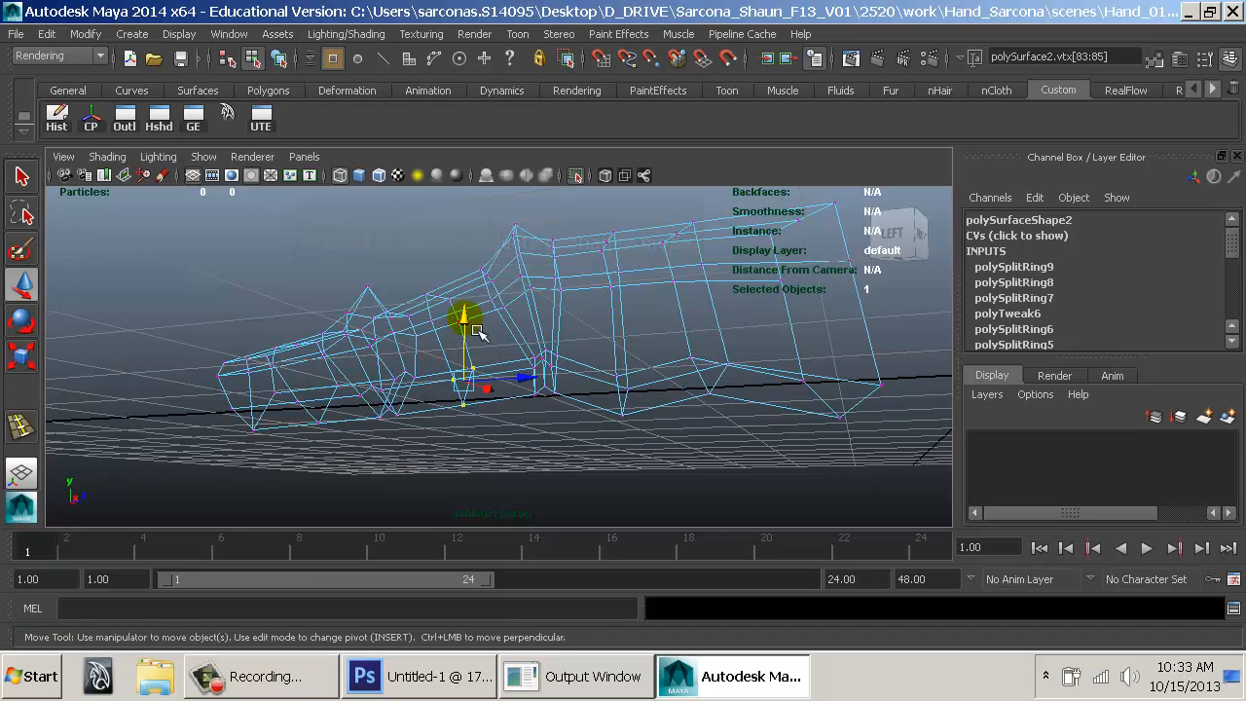
alt+drag(364, 375, 402, 376)
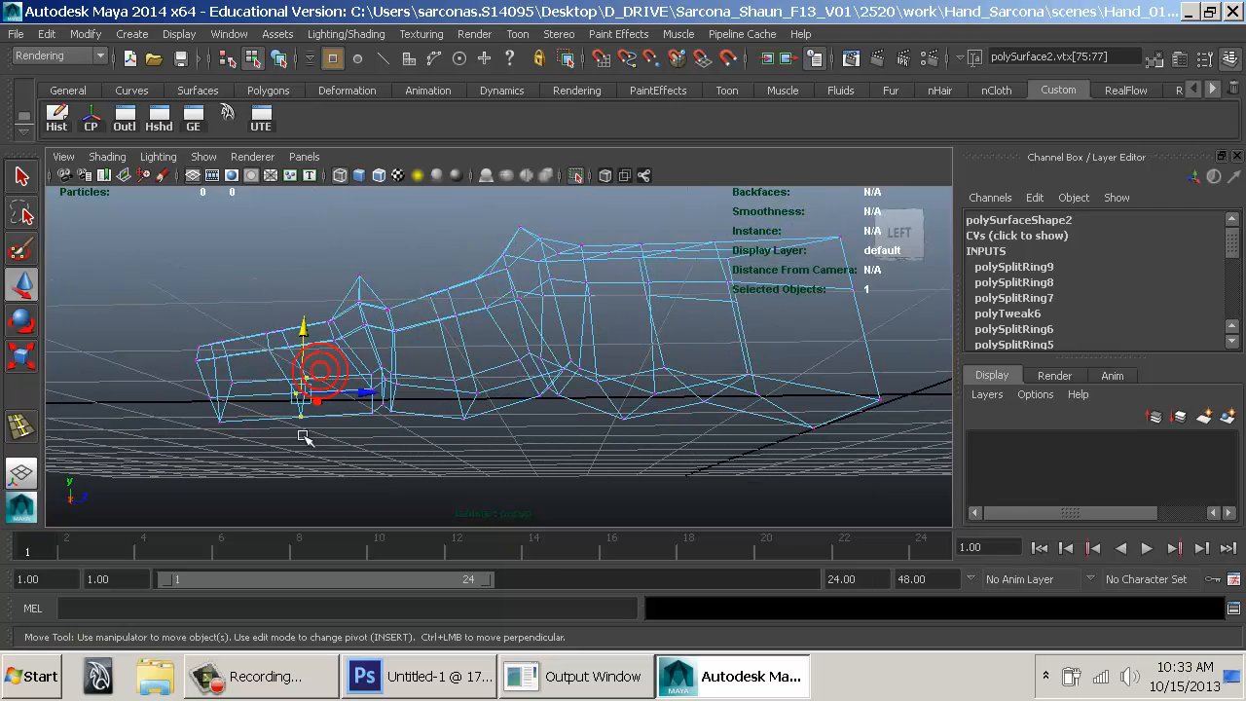
Return to shaded object mode and check the finger's form from several angles with smooth mesh preview.
key(5)
key(F8)
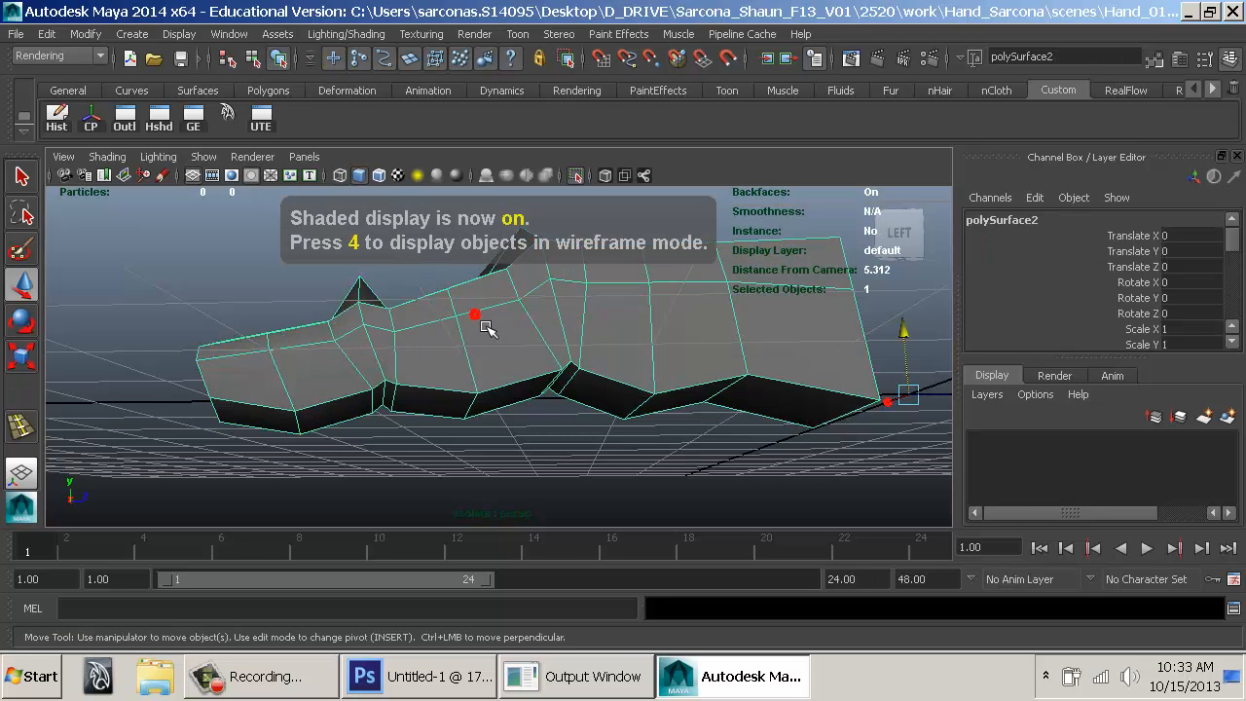
key(3)
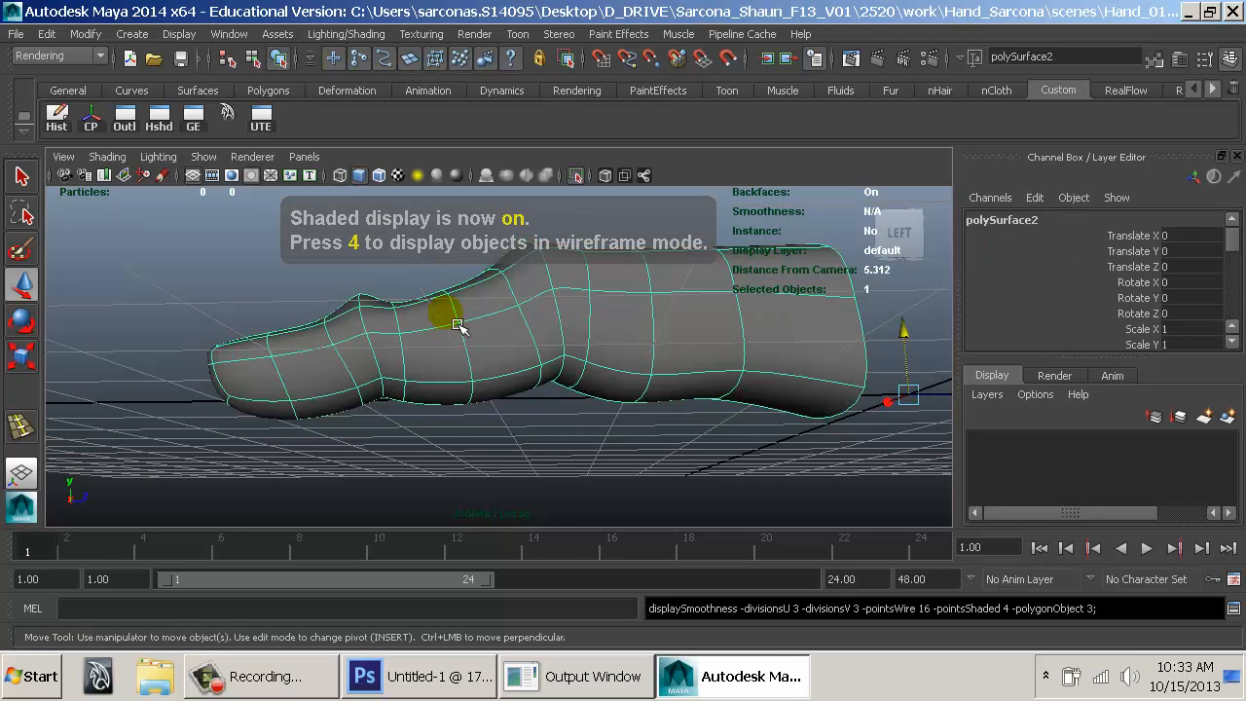
click(646, 398)
alt+drag(645, 398, 356, 297)
click(432, 294)
Turn off the finger's smooth preview and select the crosswise top edge just behind the first knuckle.
key(1)
alt+right_drag(398, 339, 592, 353)
alt+drag(592, 353, 495, 289)
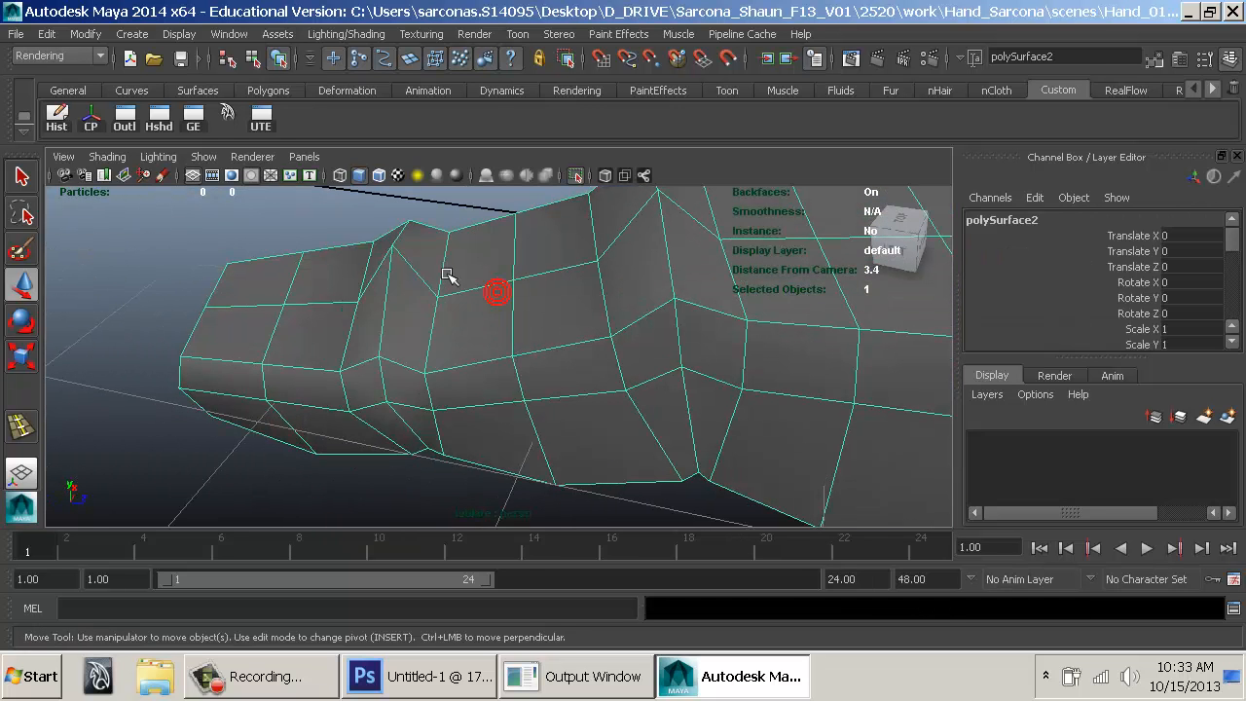
right_drag(431, 256, 432, 171)
click(445, 260)
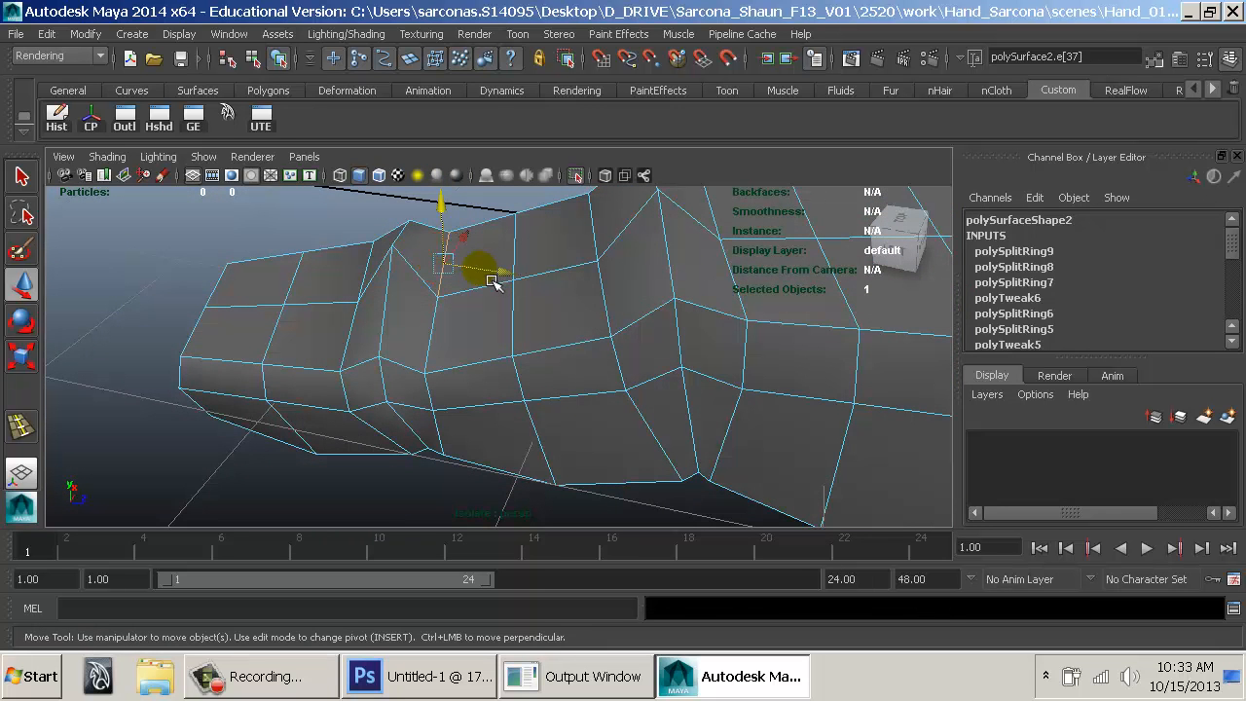
alt+drag(471, 284, 464, 319)
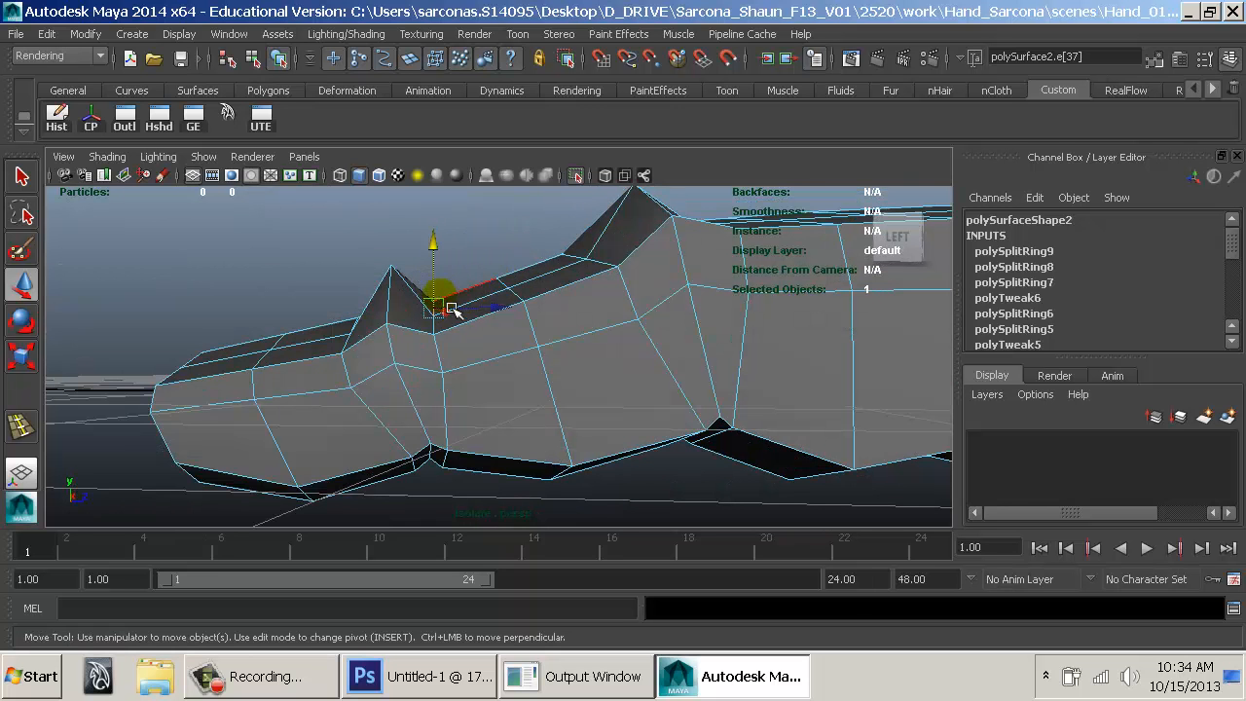
Try the Object, Normal, Normals average and edge-aligned move axes on the selected edge, ending back on World.
double_click(25, 284)
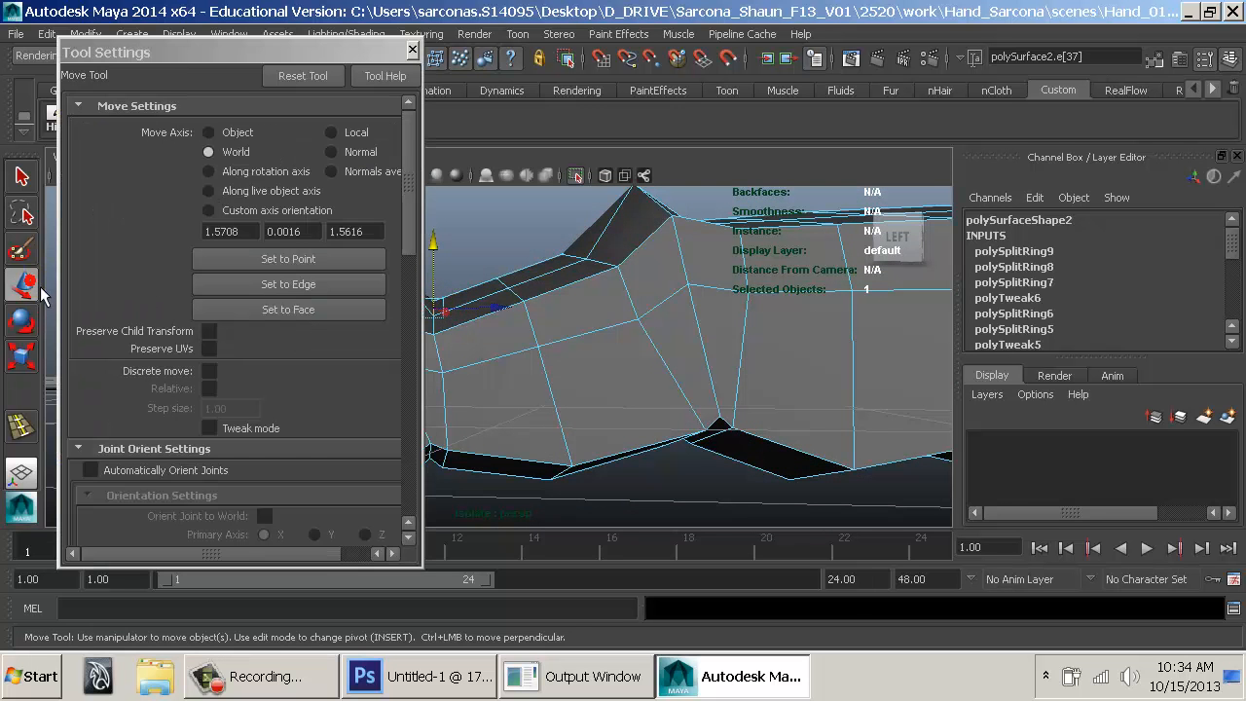
alt+drag(545, 308, 599, 363)
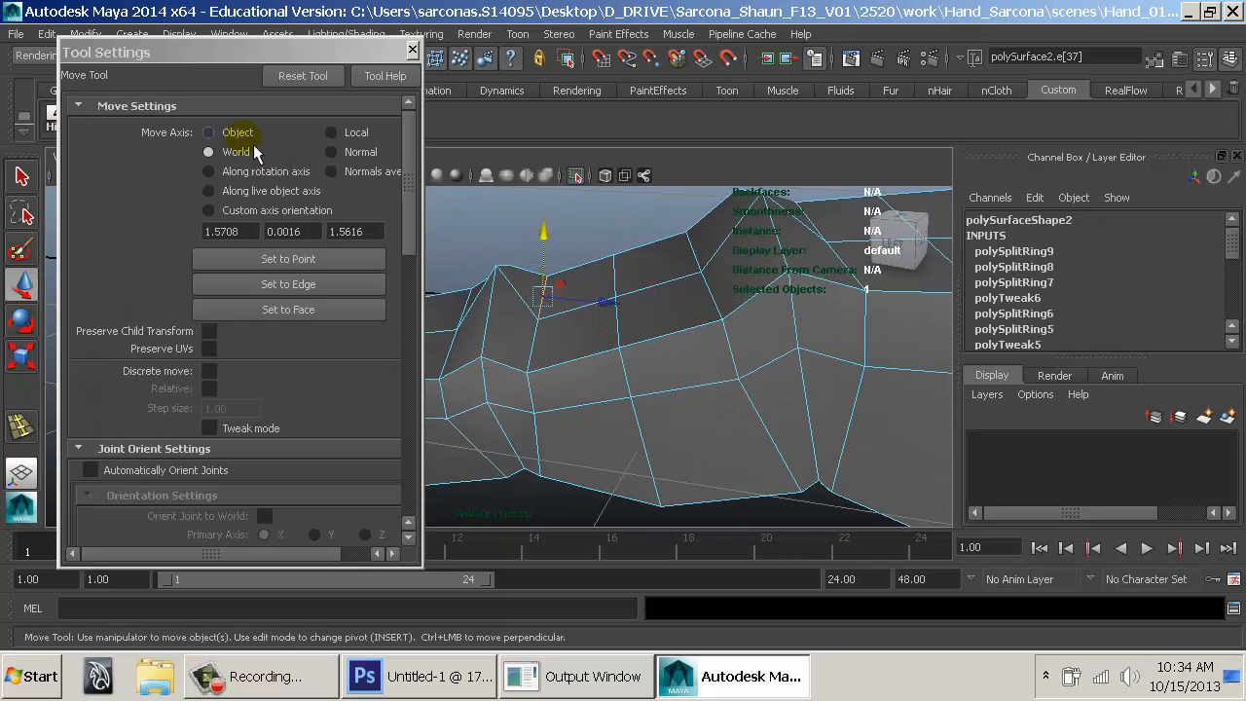
click(238, 132)
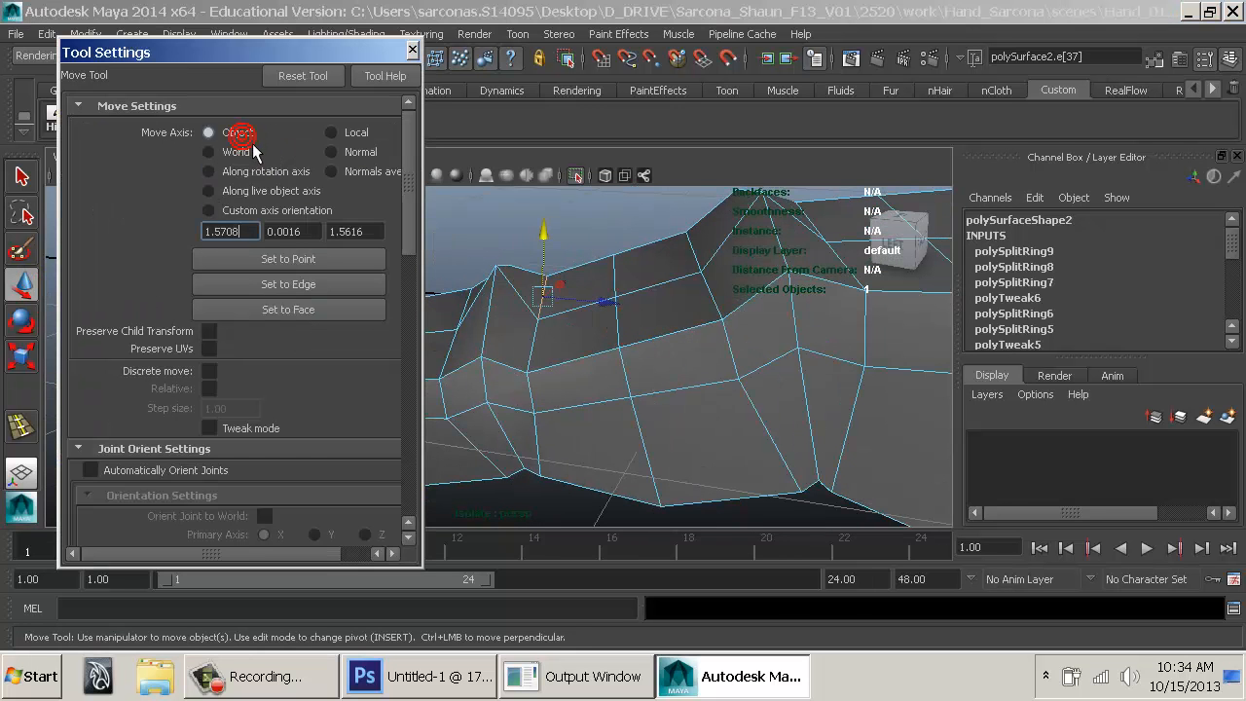
click(362, 153)
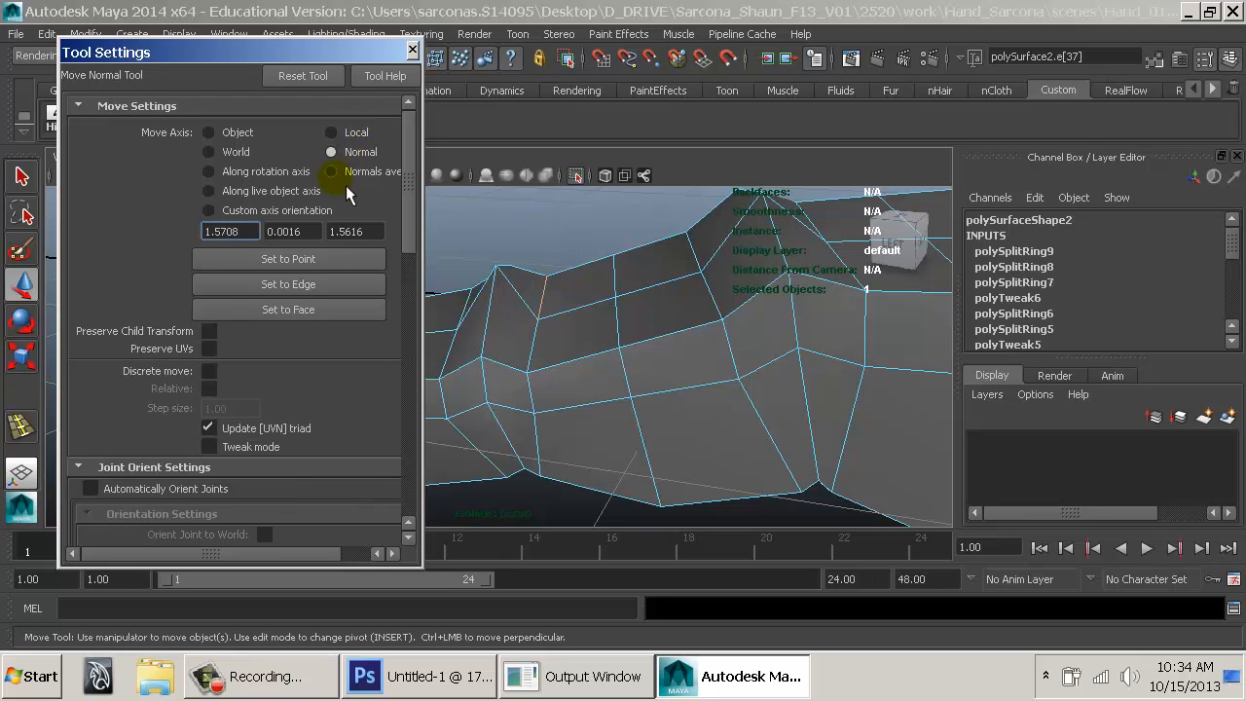
click(333, 172)
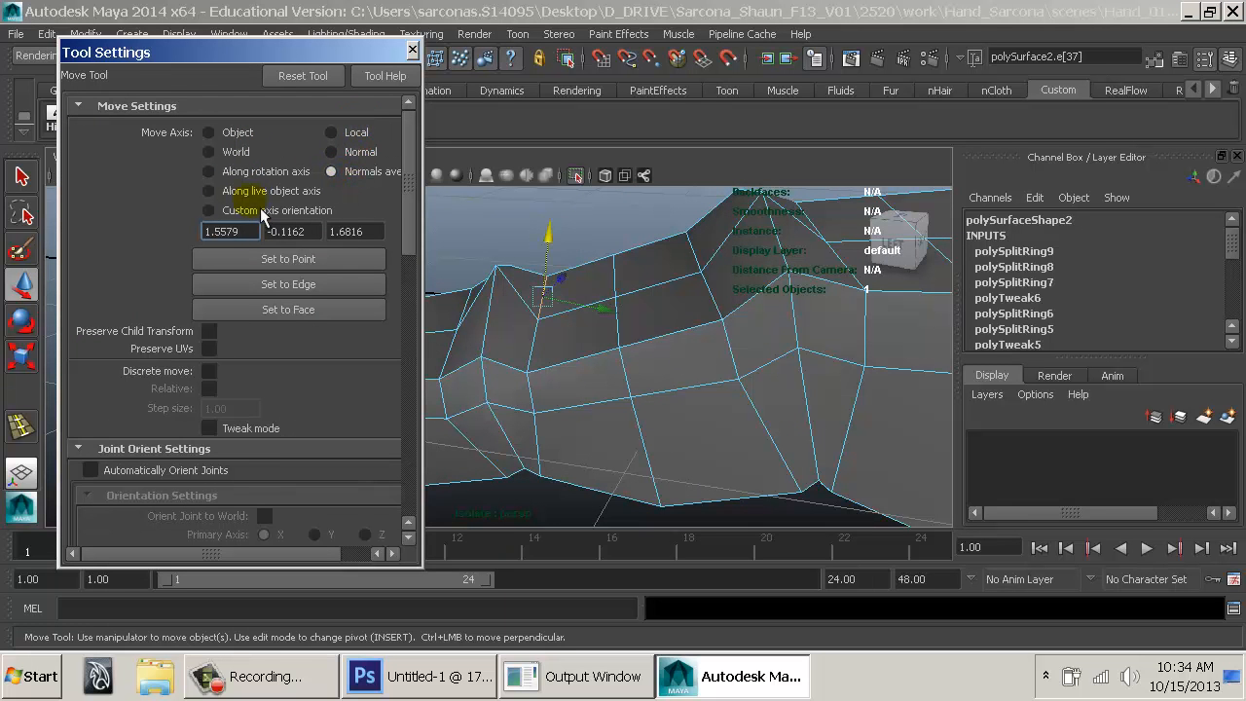
click(287, 310)
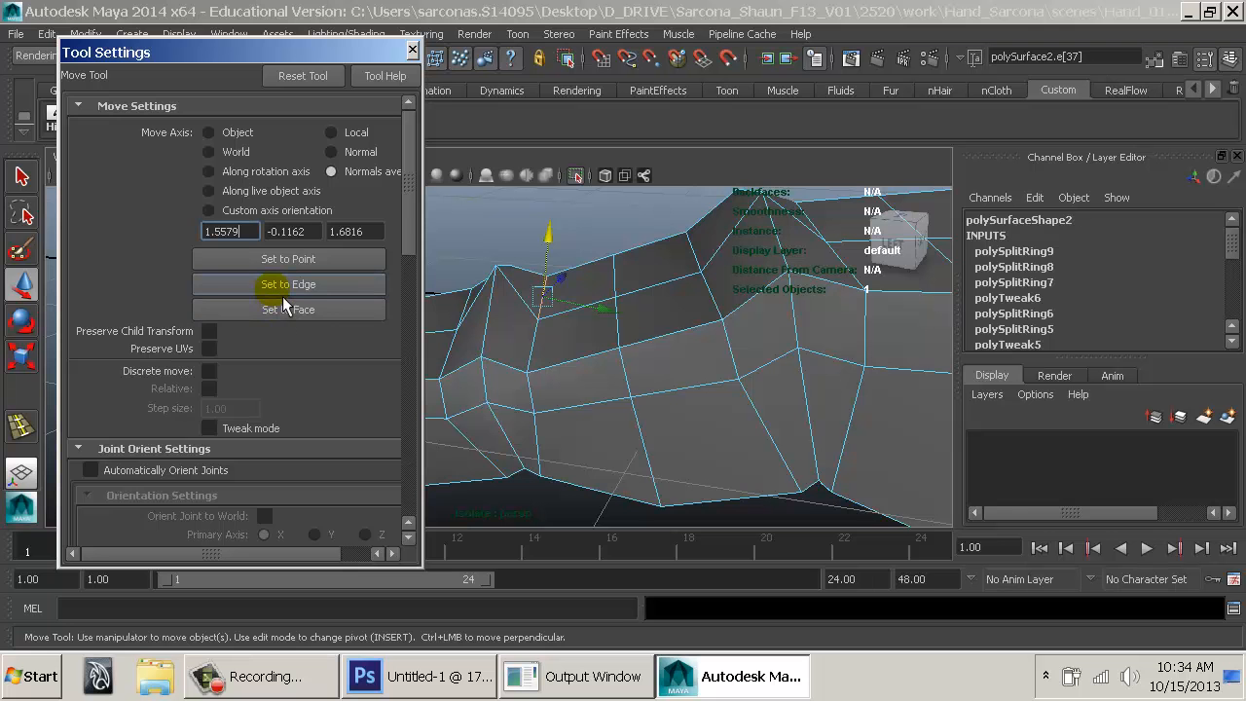
click(274, 290)
click(557, 308)
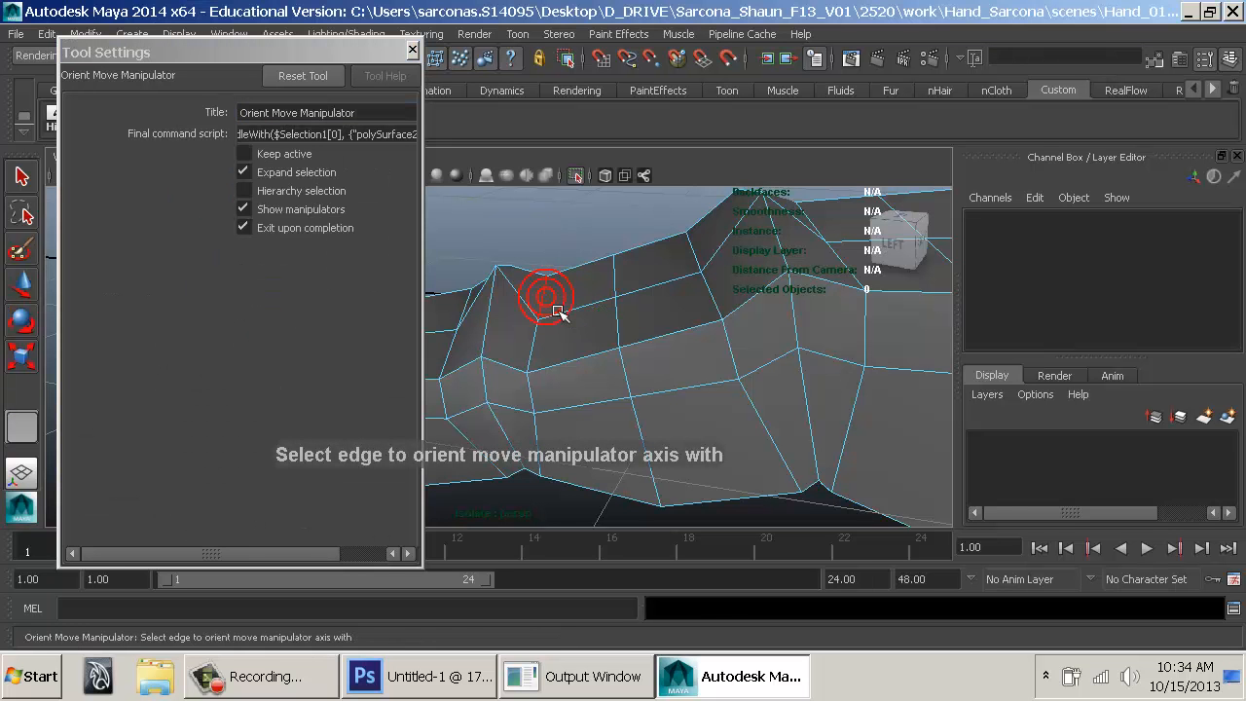
click(551, 301)
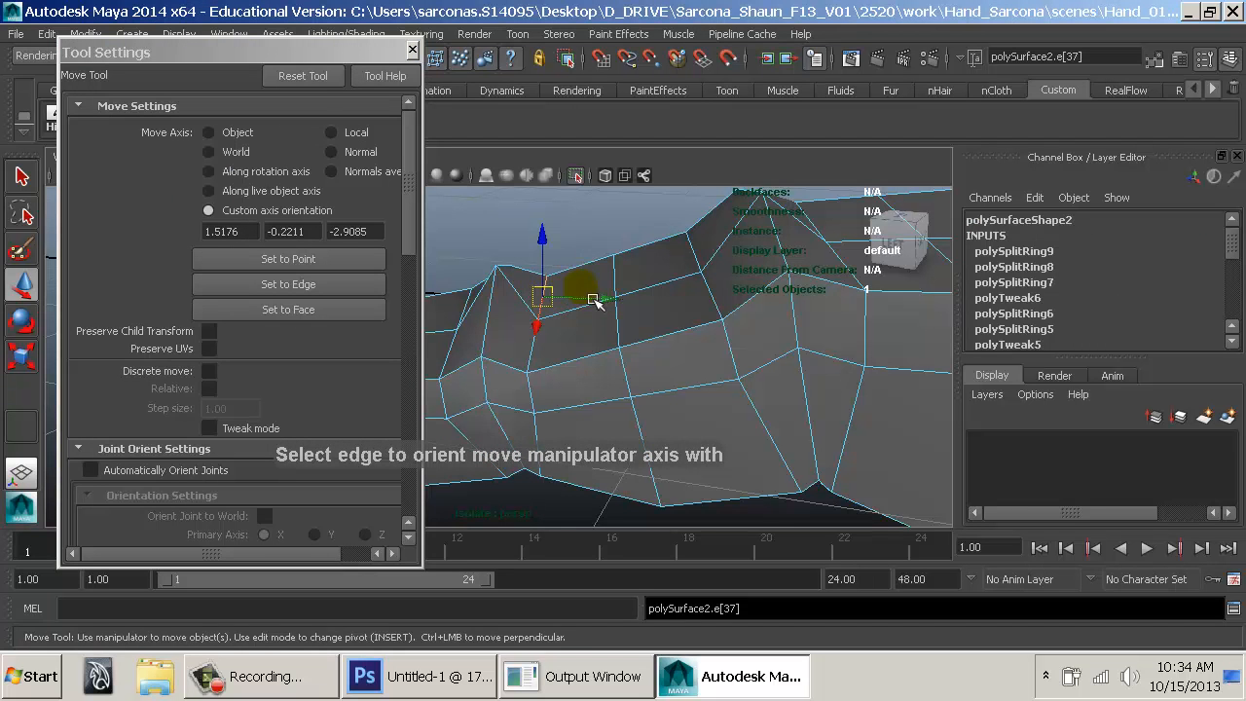
alt+drag(594, 300, 581, 326)
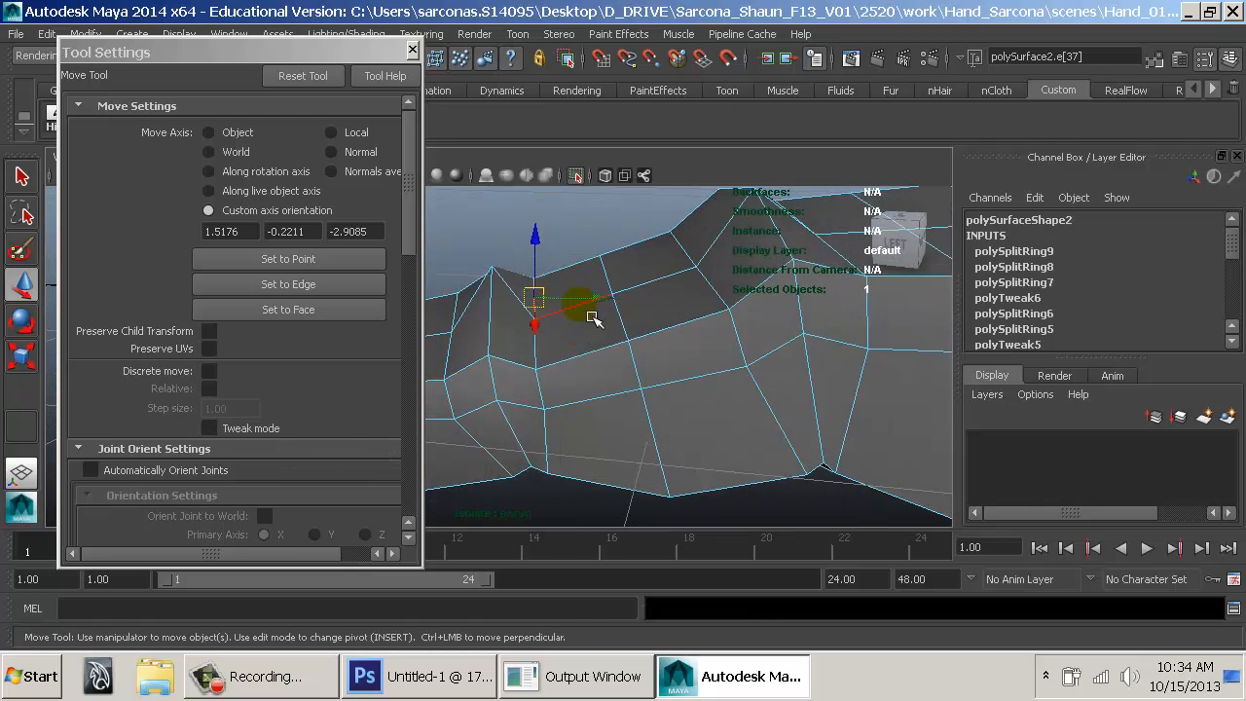
click(237, 154)
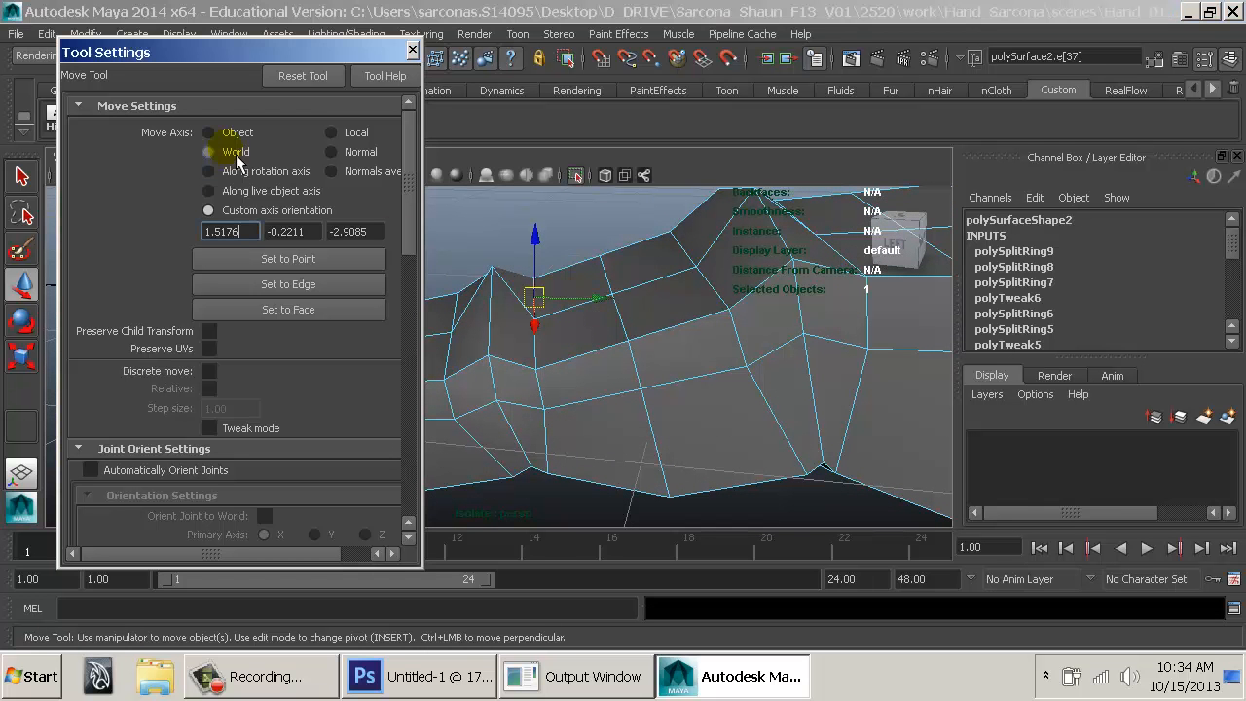
Reposition the top edges just behind the first knuckle along the world axes, shifting them toward the finger's base.
drag(610, 311, 613, 314)
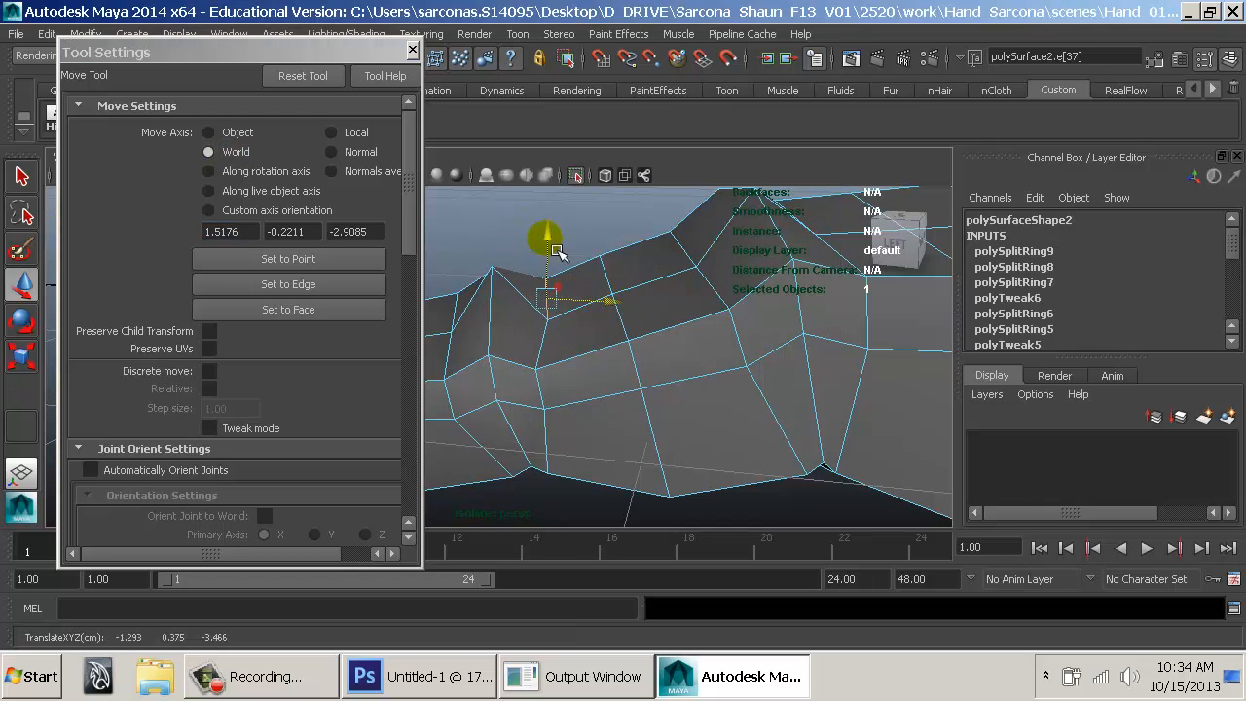
drag(558, 251, 561, 252)
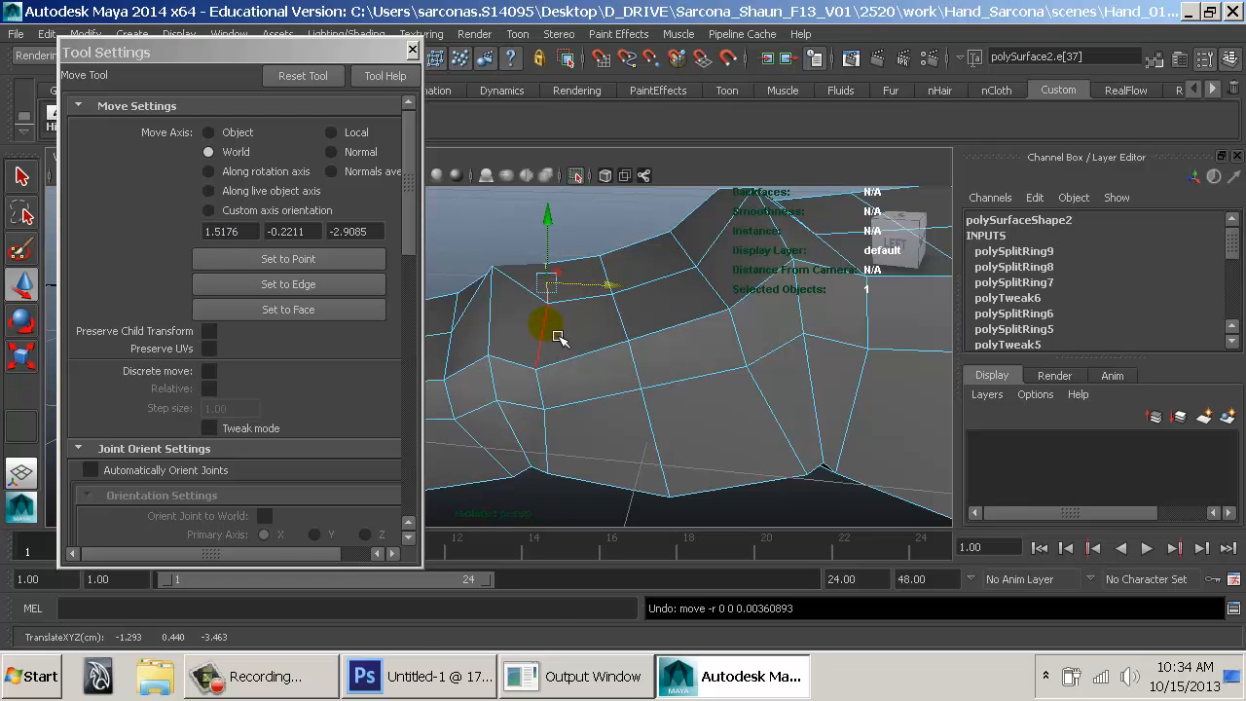
drag(553, 343, 589, 331)
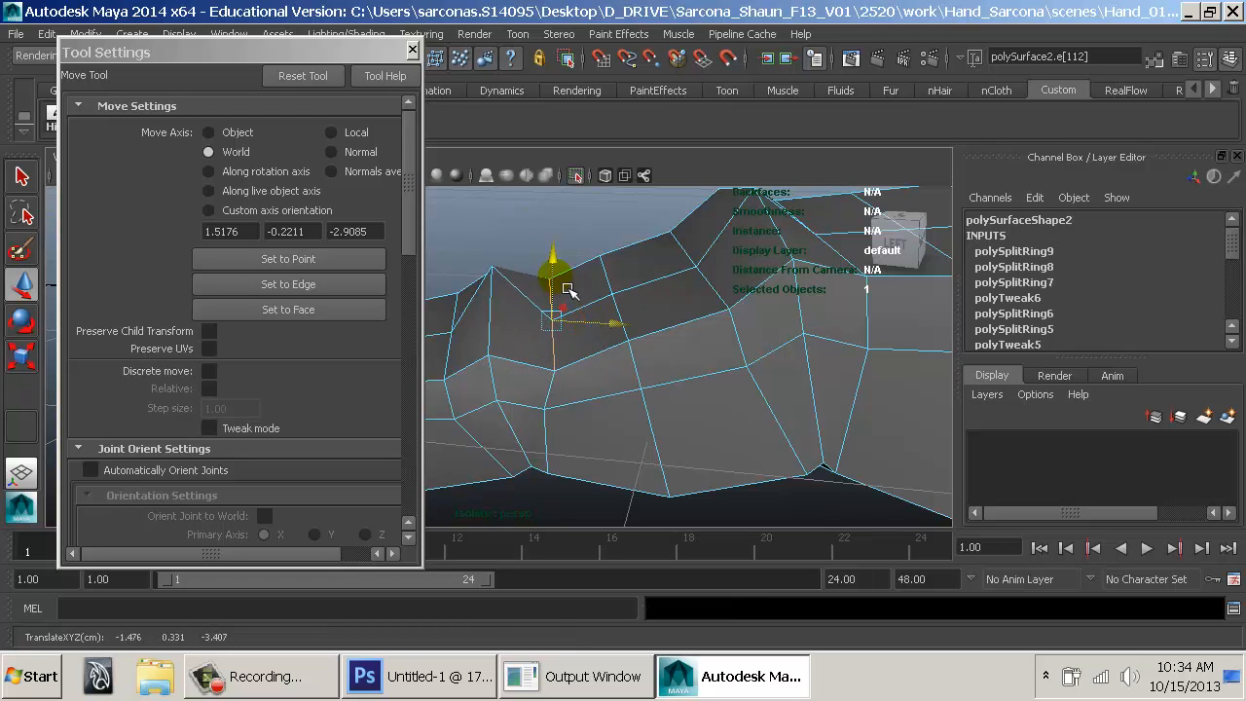
Slide the centre top vertex near the first knuckle along the finger toward its base.
alt+drag(615, 323, 578, 325)
right_drag(499, 216, 470, 234)
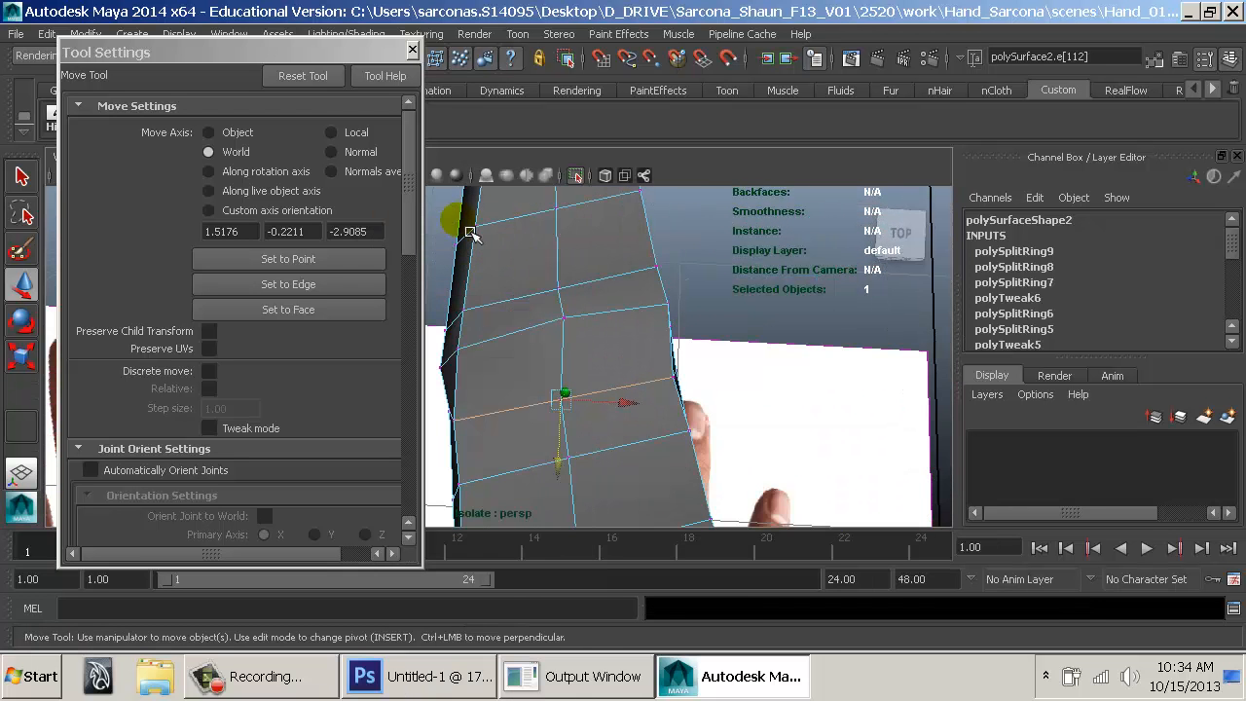
click(570, 296)
alt+drag(576, 310, 532, 348)
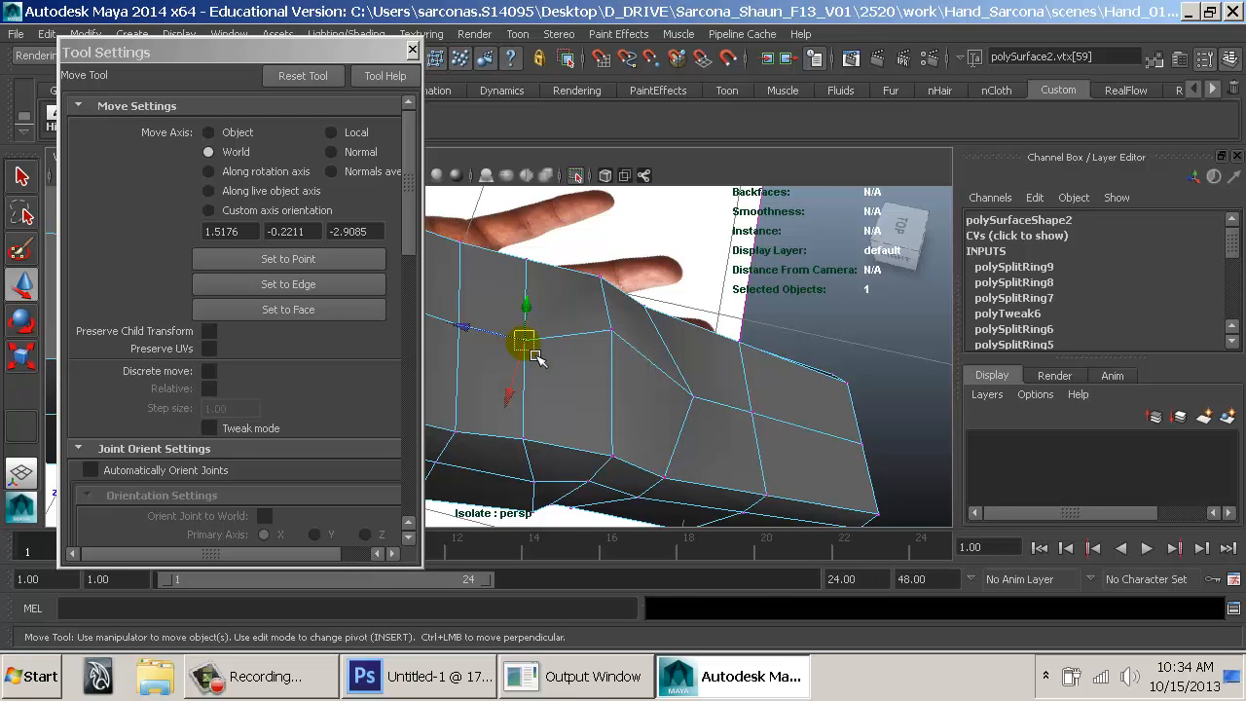
drag(563, 345, 566, 349)
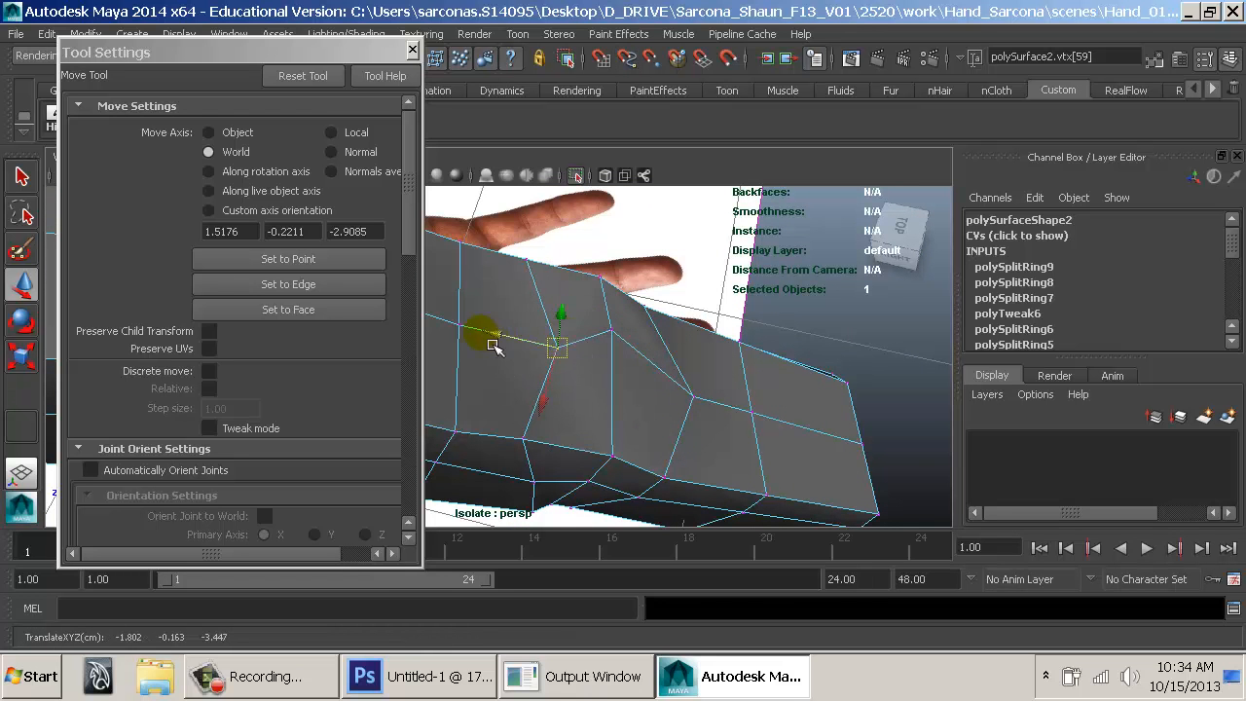
key(ctrl+z)
alt+right_drag(481, 348, 808, 403)
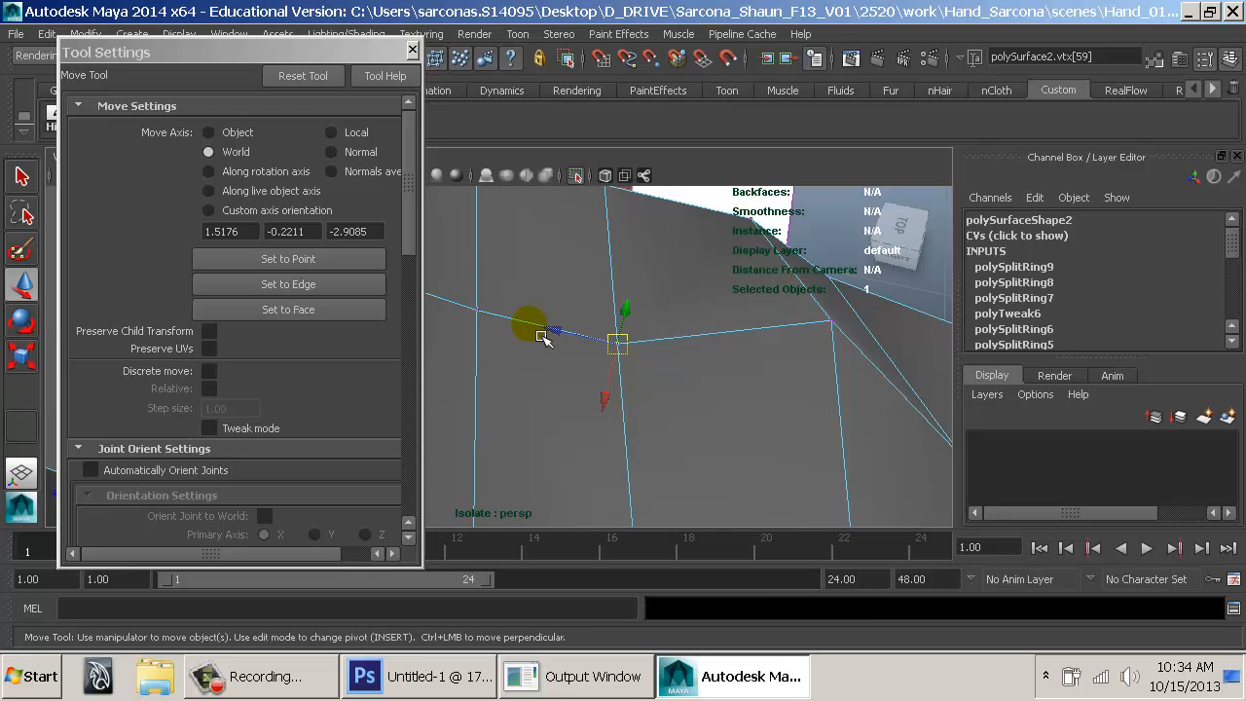
drag(526, 322, 523, 332)
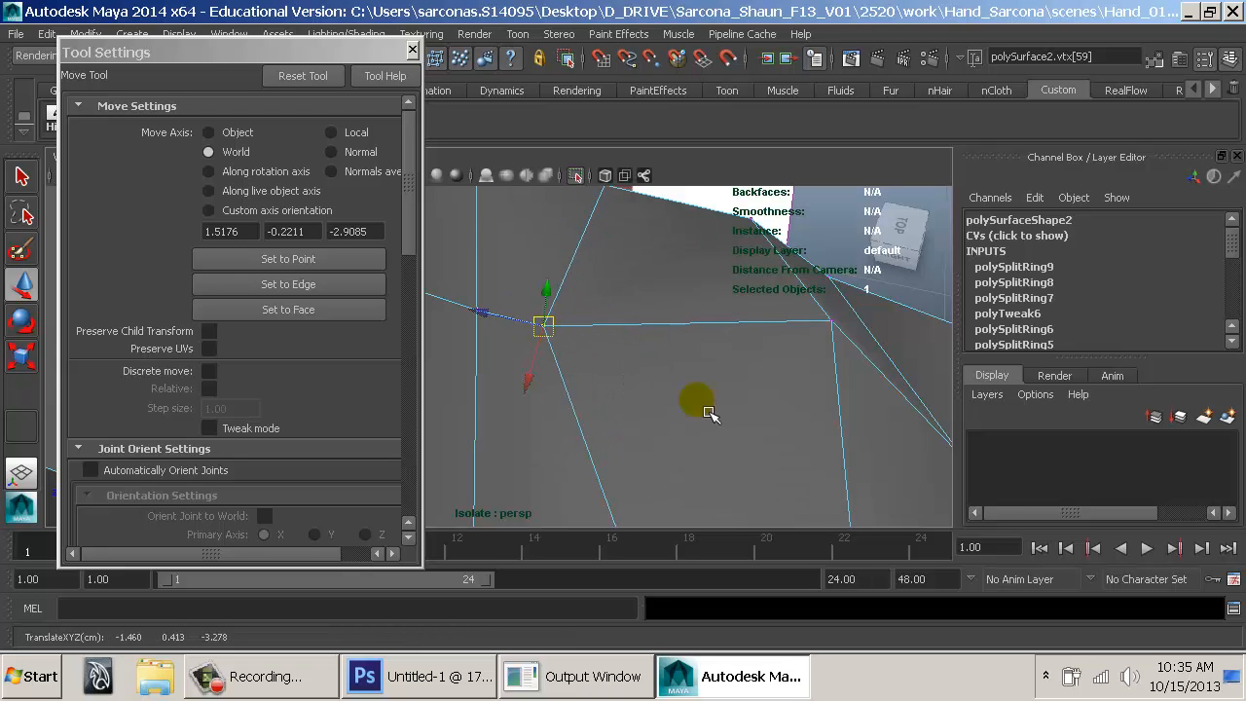
Reposition the neighbouring centre vertices along the top of the finger to even out the edge flow.
alt+right_drag(690, 403, 610, 314)
alt+drag(609, 314, 588, 353)
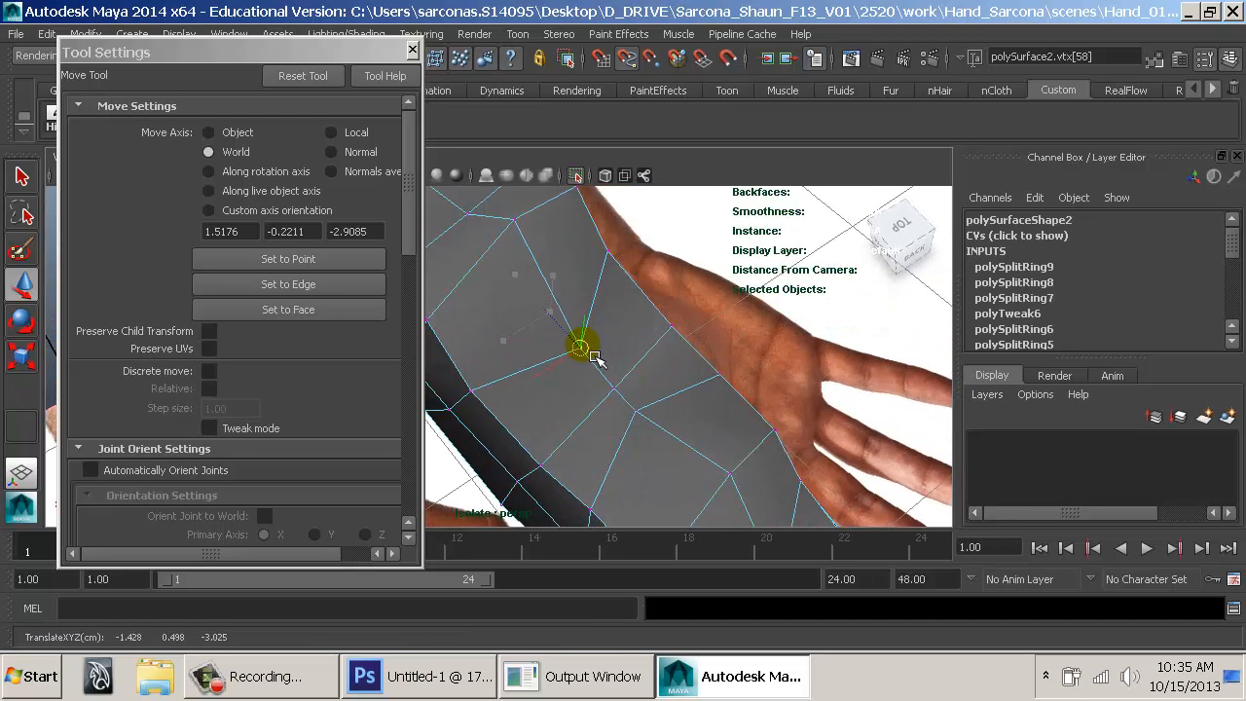
alt+drag(536, 291, 596, 326)
click(505, 303)
alt+drag(723, 382, 626, 361)
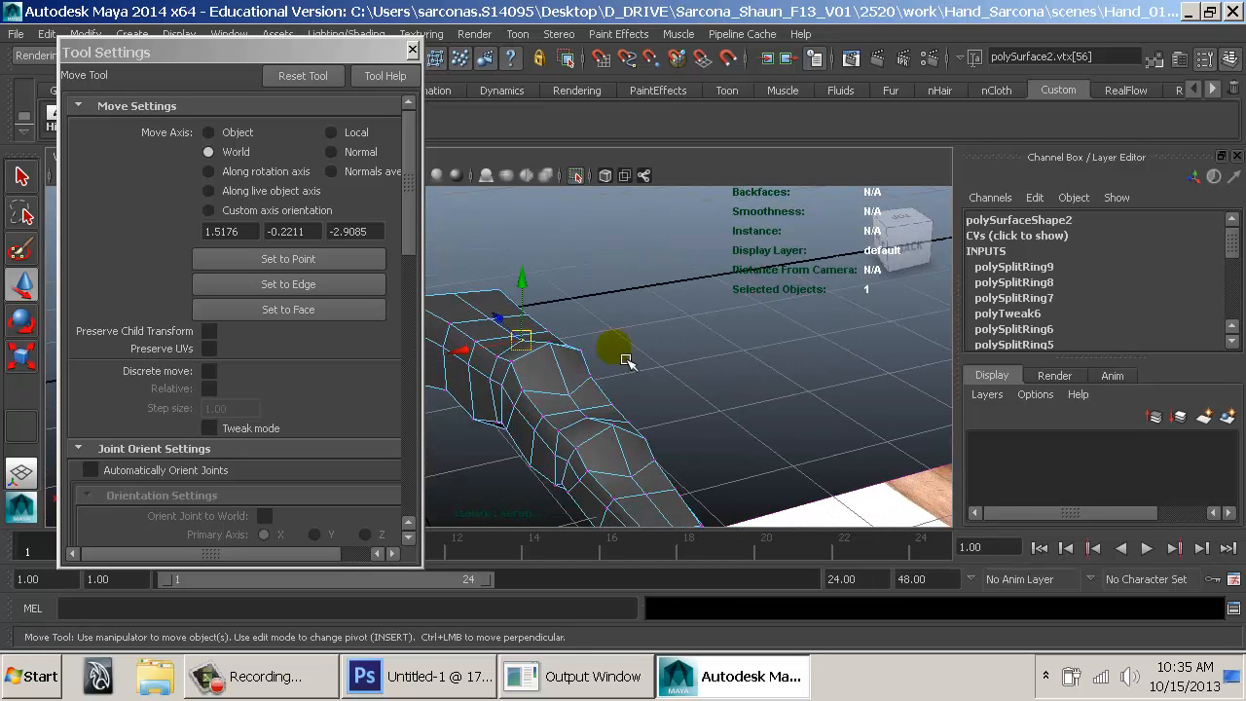
Show the finger with smooth preview in object mode, close the Move tool settings and inspect the deselected shape.
key(3)
click(674, 412)
alt+drag(674, 412, 536, 386)
right_drag(531, 378, 587, 325)
click(574, 342)
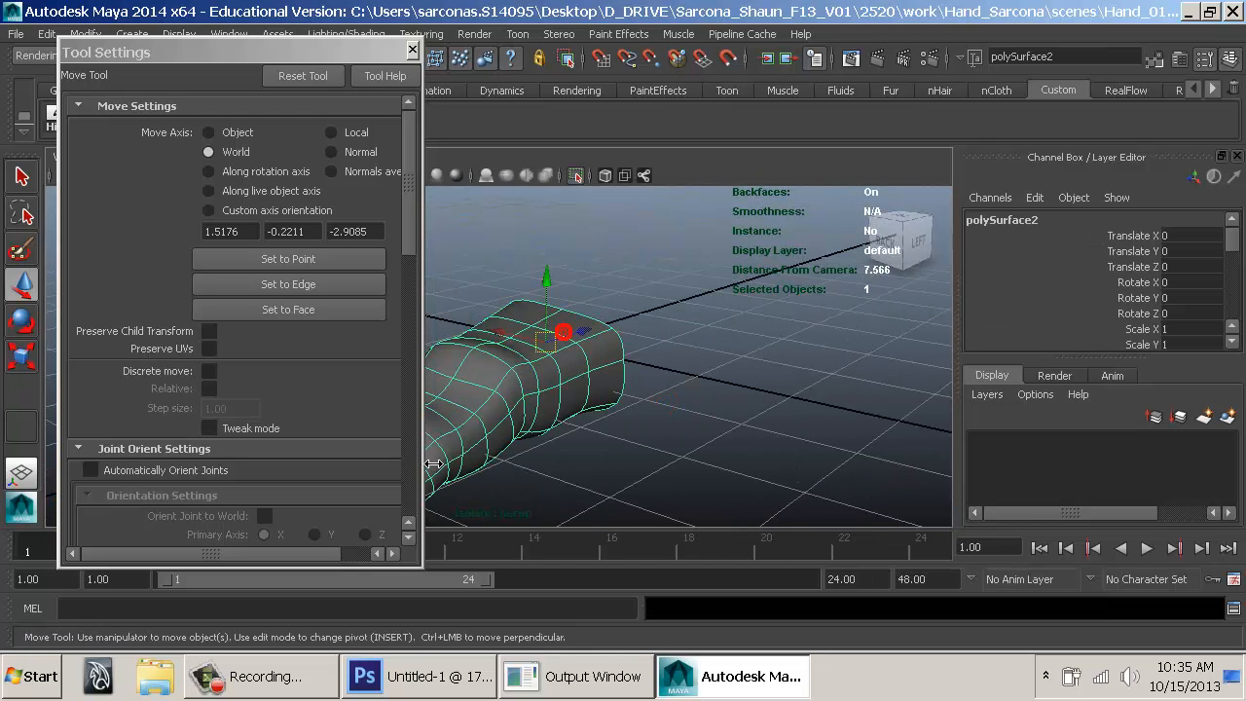
click(414, 51)
click(434, 283)
alt+drag(563, 418, 468, 452)
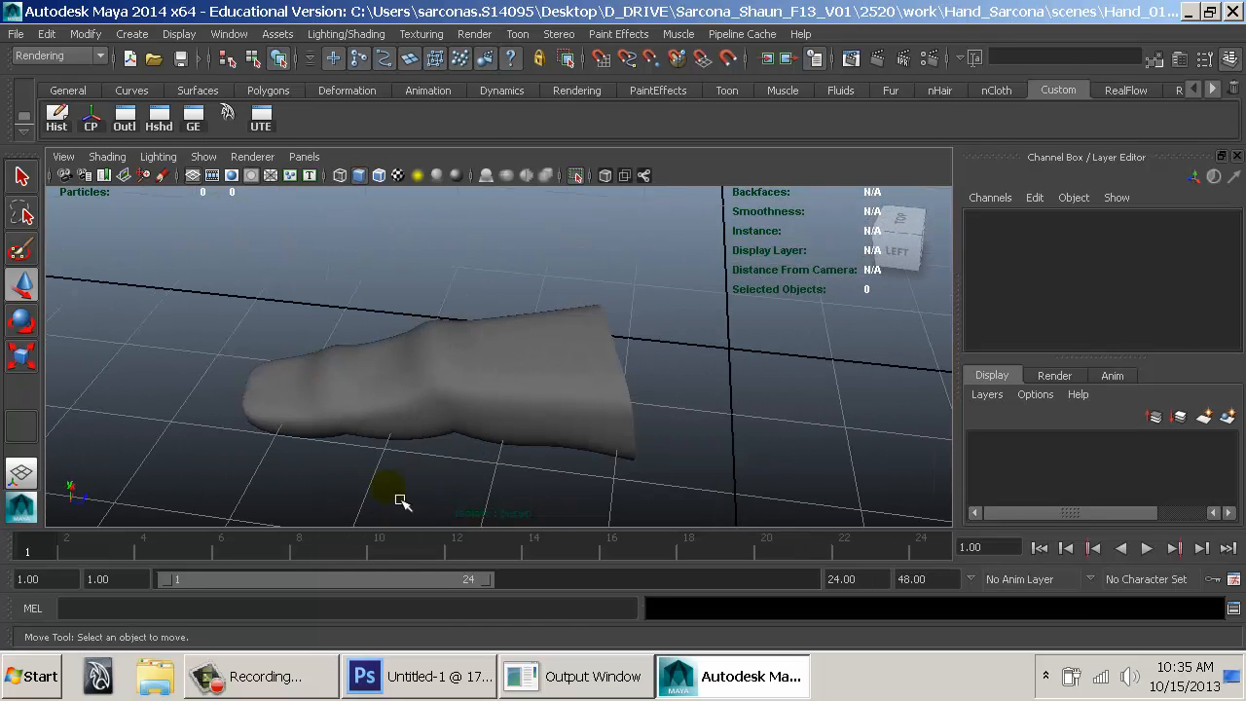
Switch to Firefox and open the Google home page.
key(super)
click(152, 328)
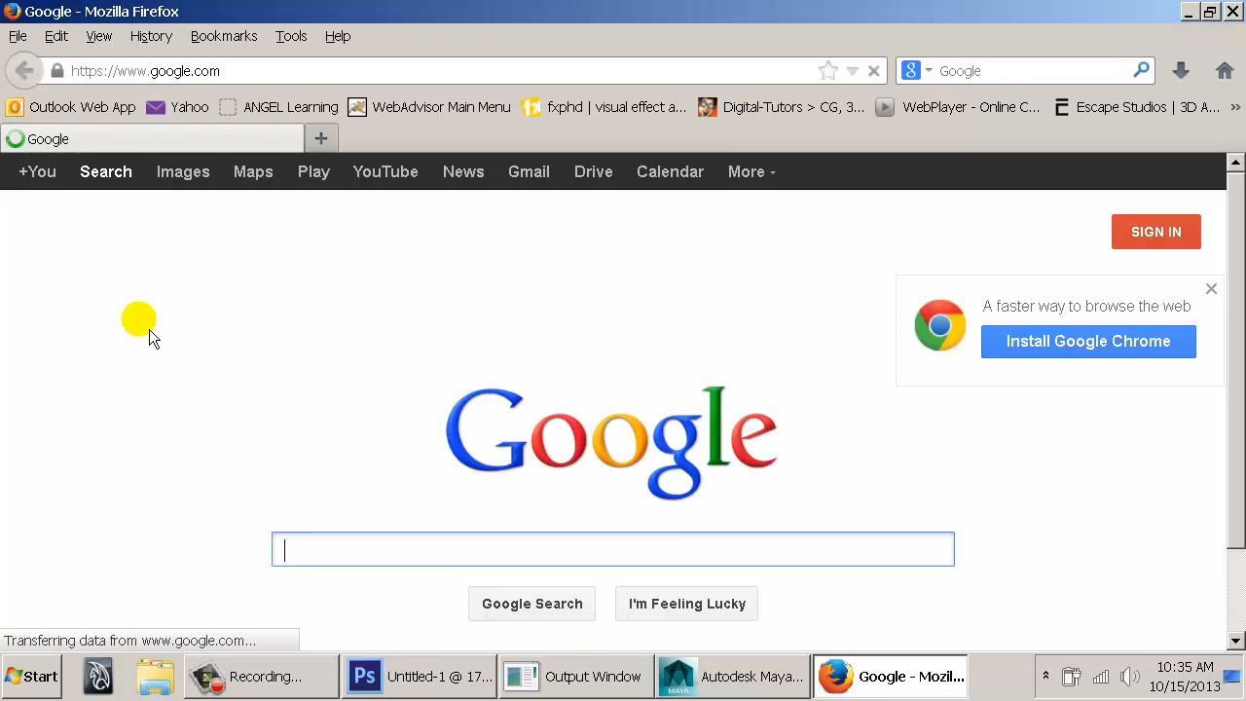
Search Google Images for "hand wireframe".
text(hand wireframe)
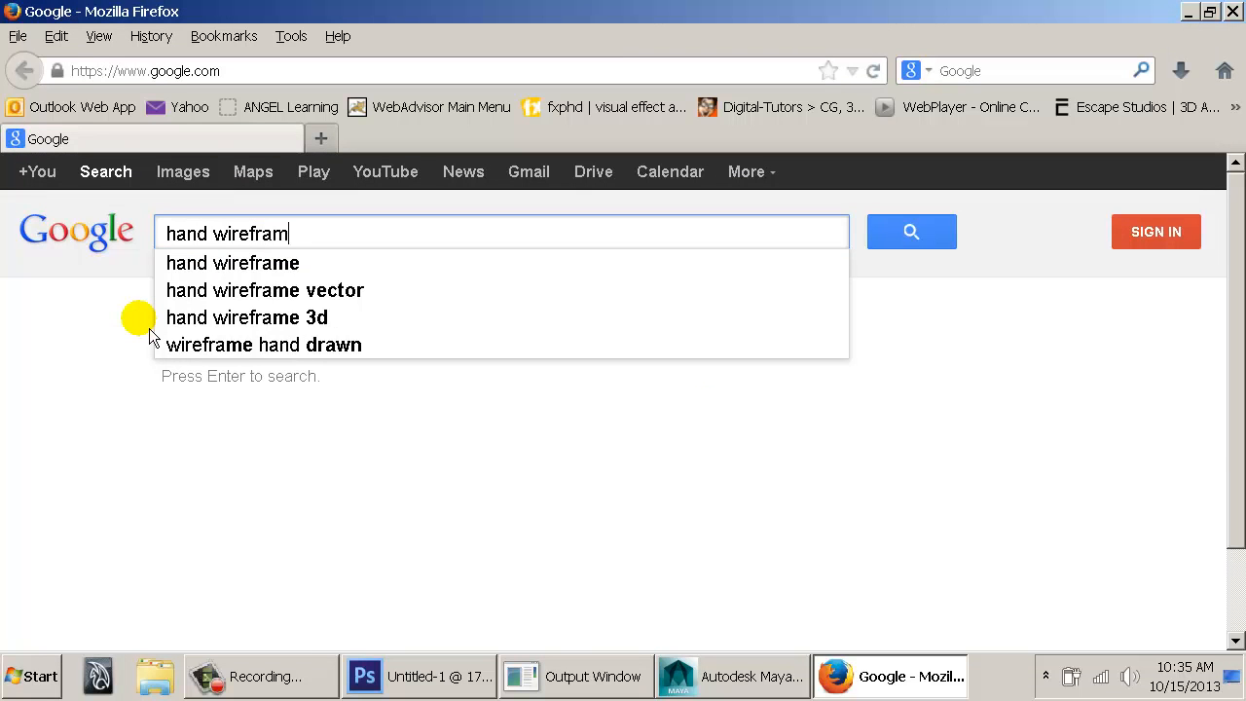
key(Return)
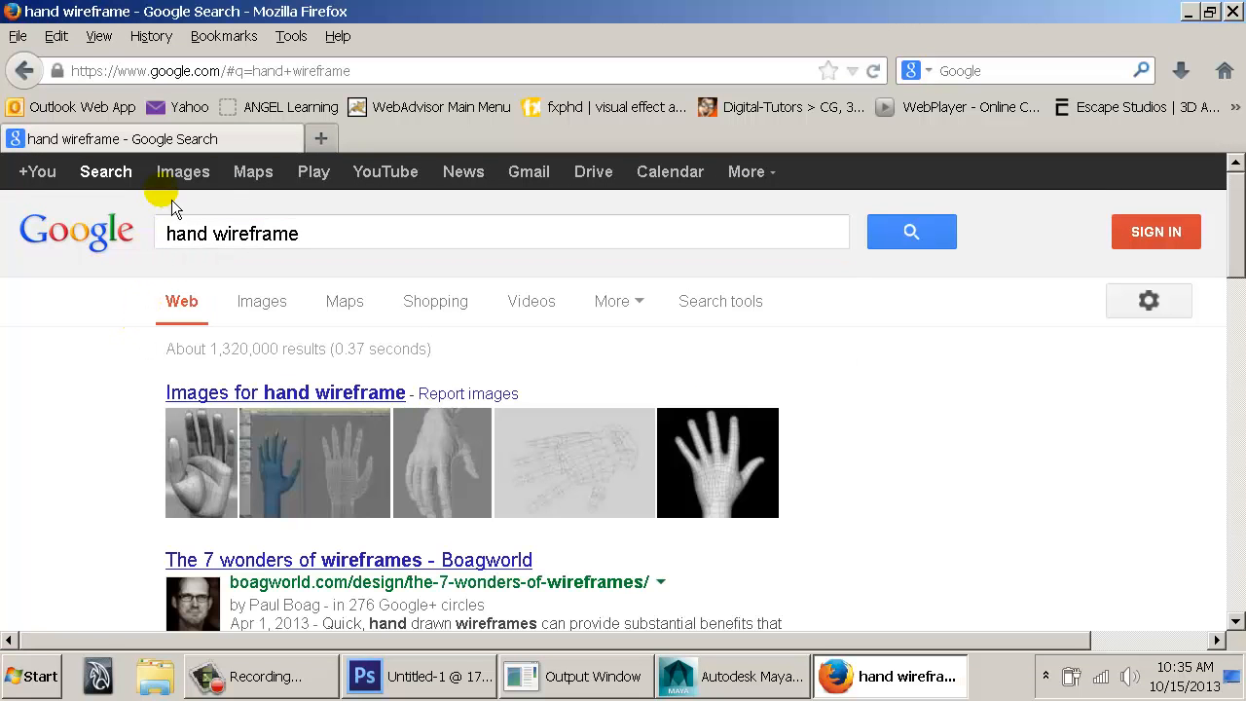
click(182, 189)
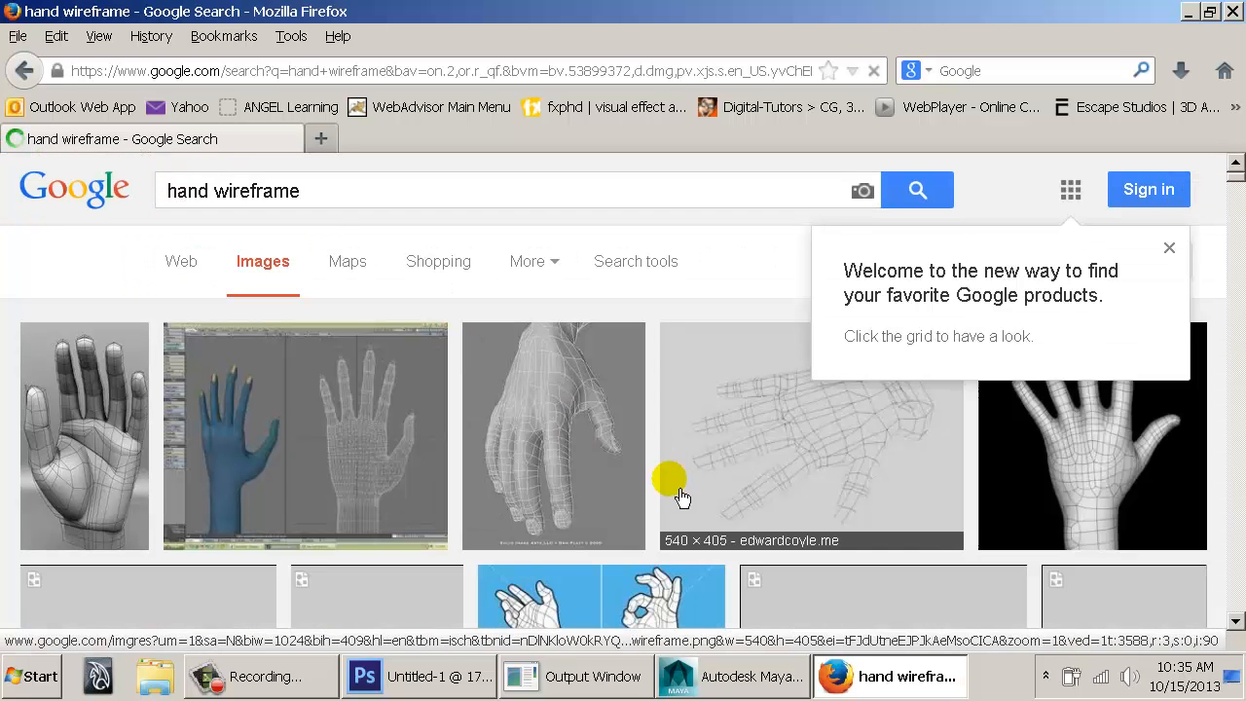
Open the "Hand wireframe from the top" image at full size and enlarge it to examine the finger edge flow.
click(599, 452)
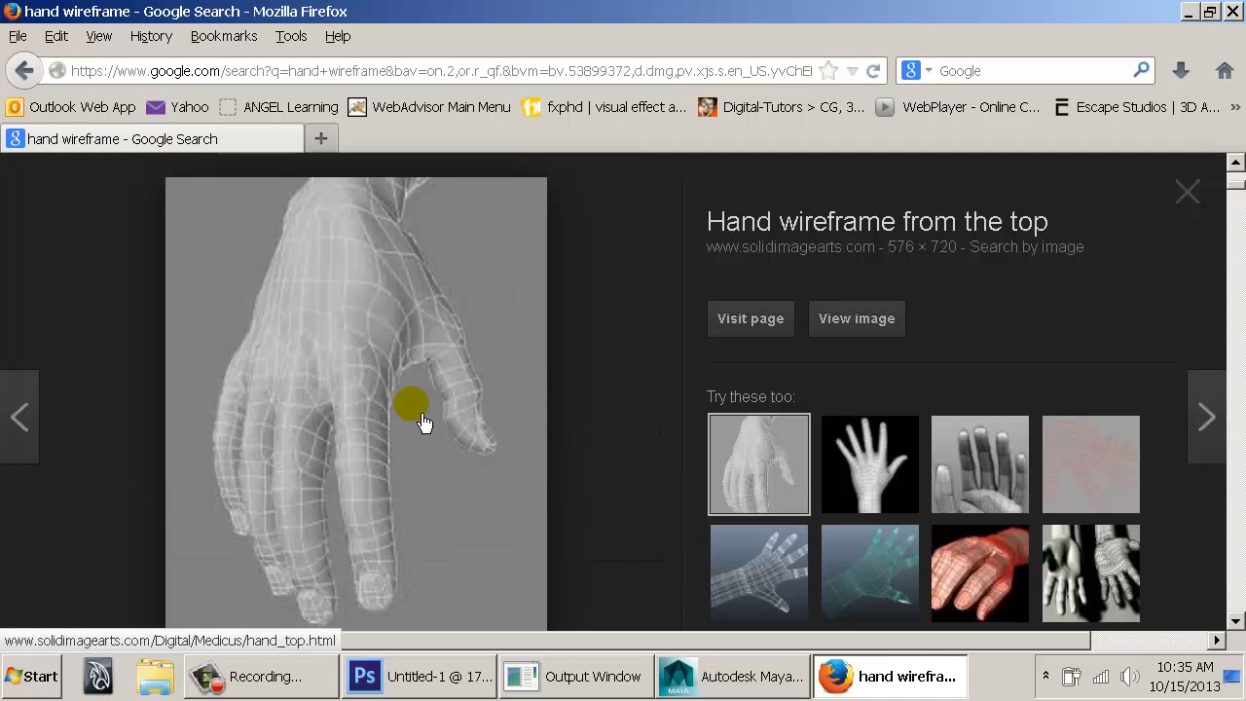
click(898, 328)
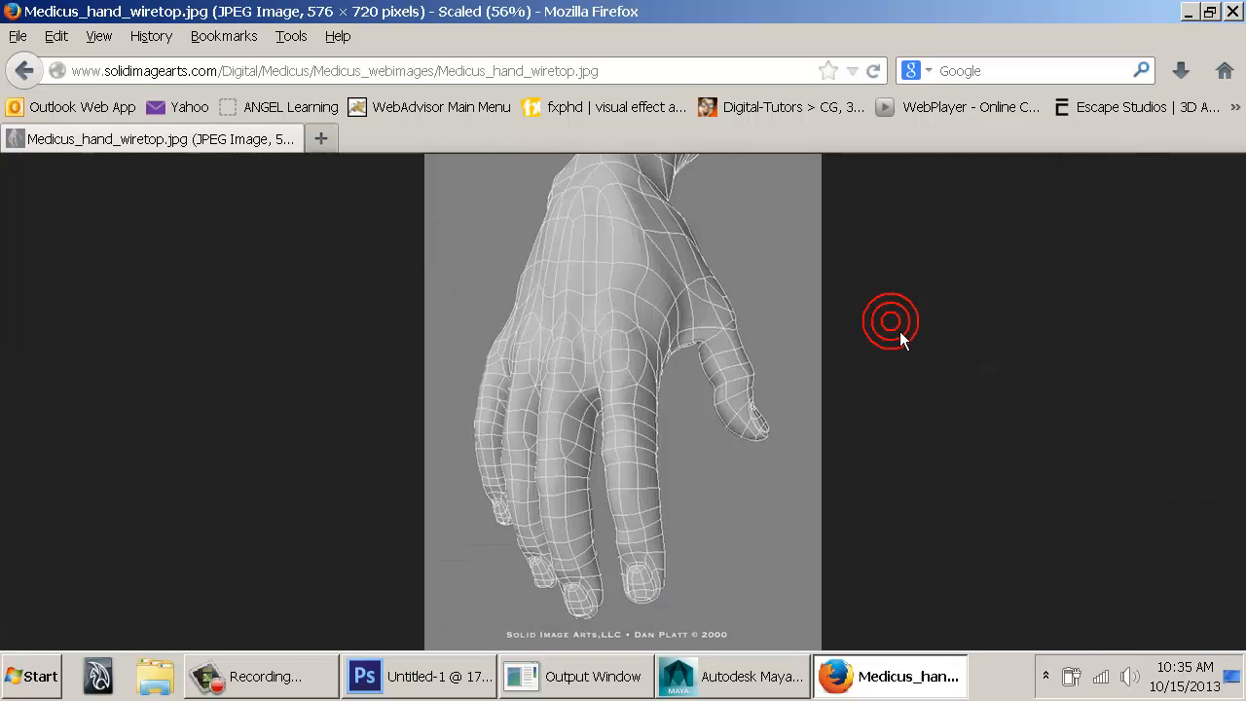
click(624, 444)
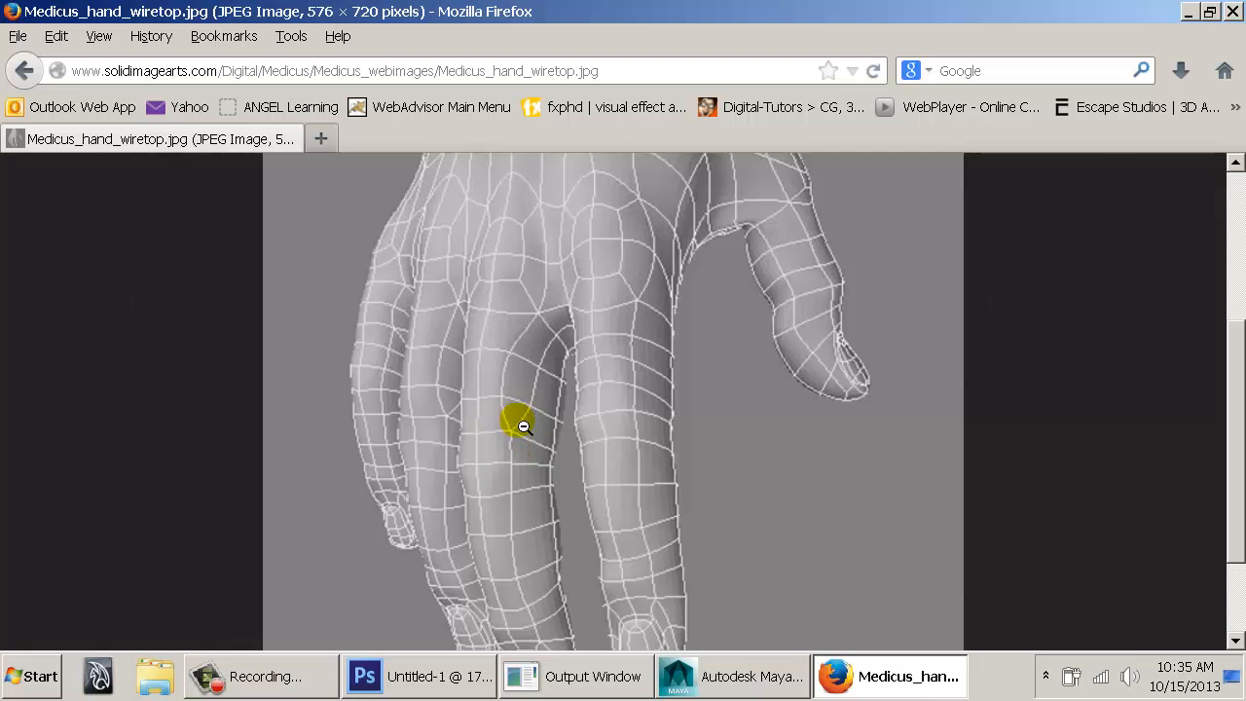
Return to the image results and open the red "Hand Animation" wireframe on its own to examine its topology.
key(alt+Left)
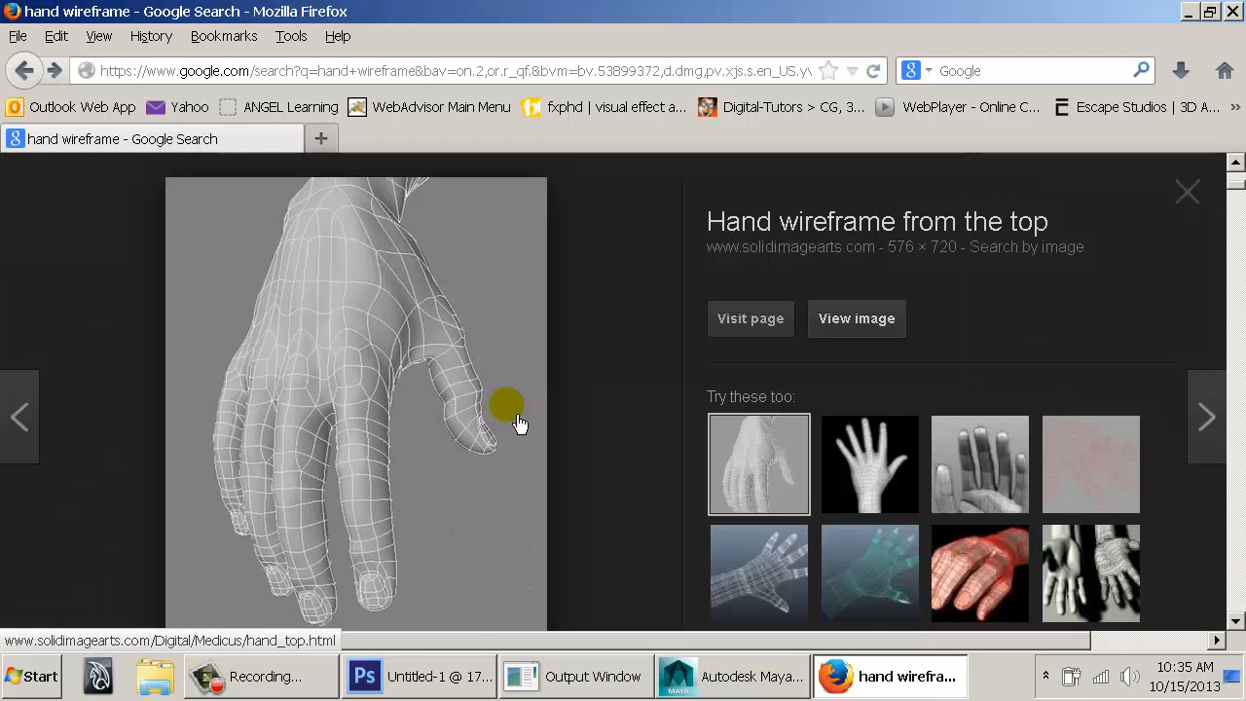
key(alt+Left)
click(271, 304)
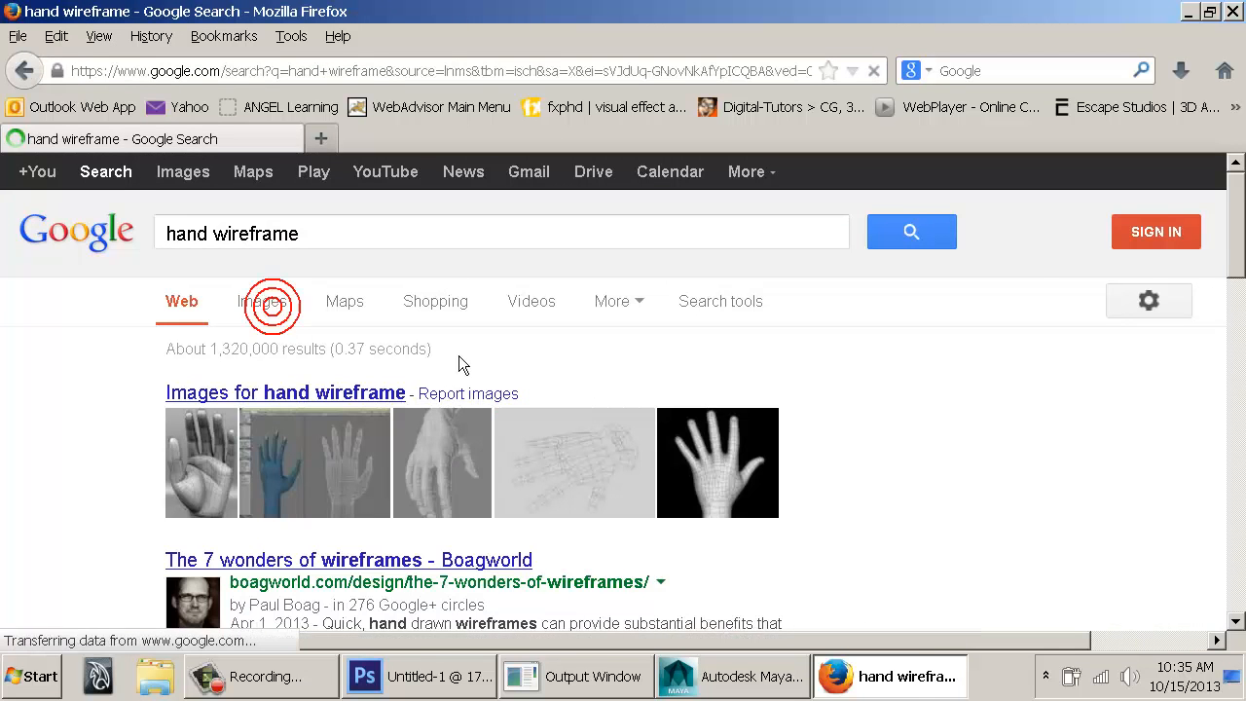
scroll(848, 443, down, 5)
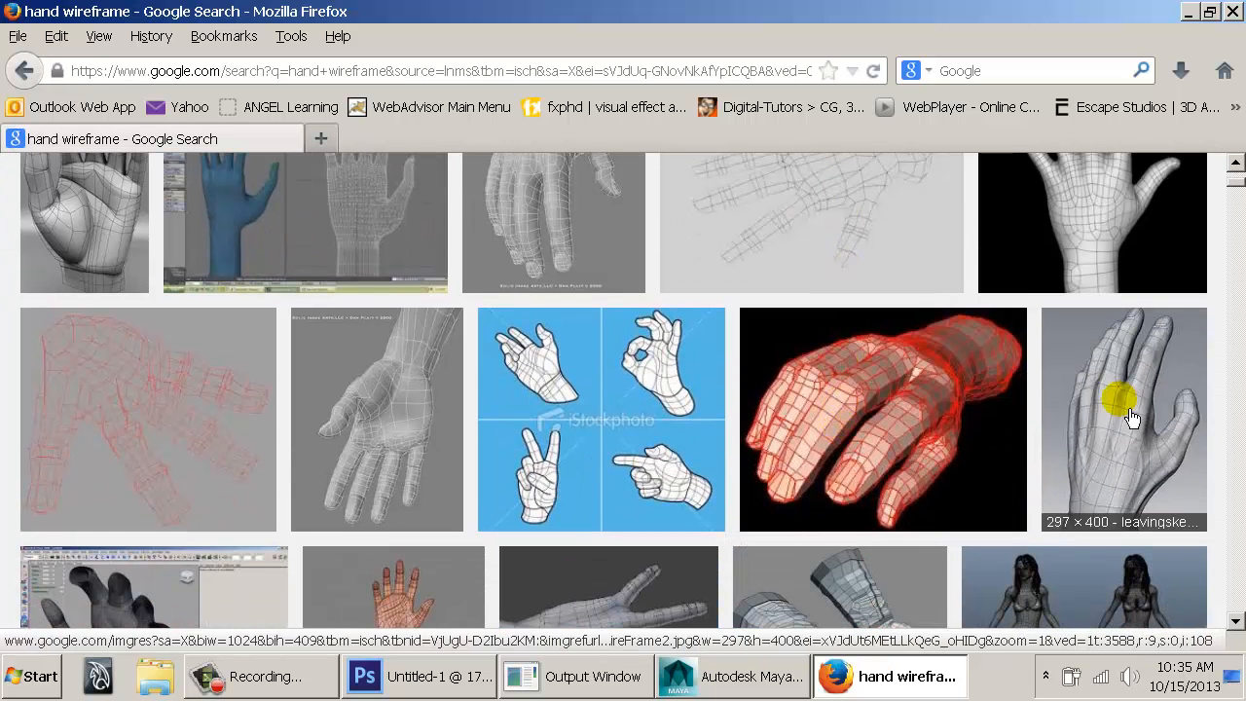
click(934, 419)
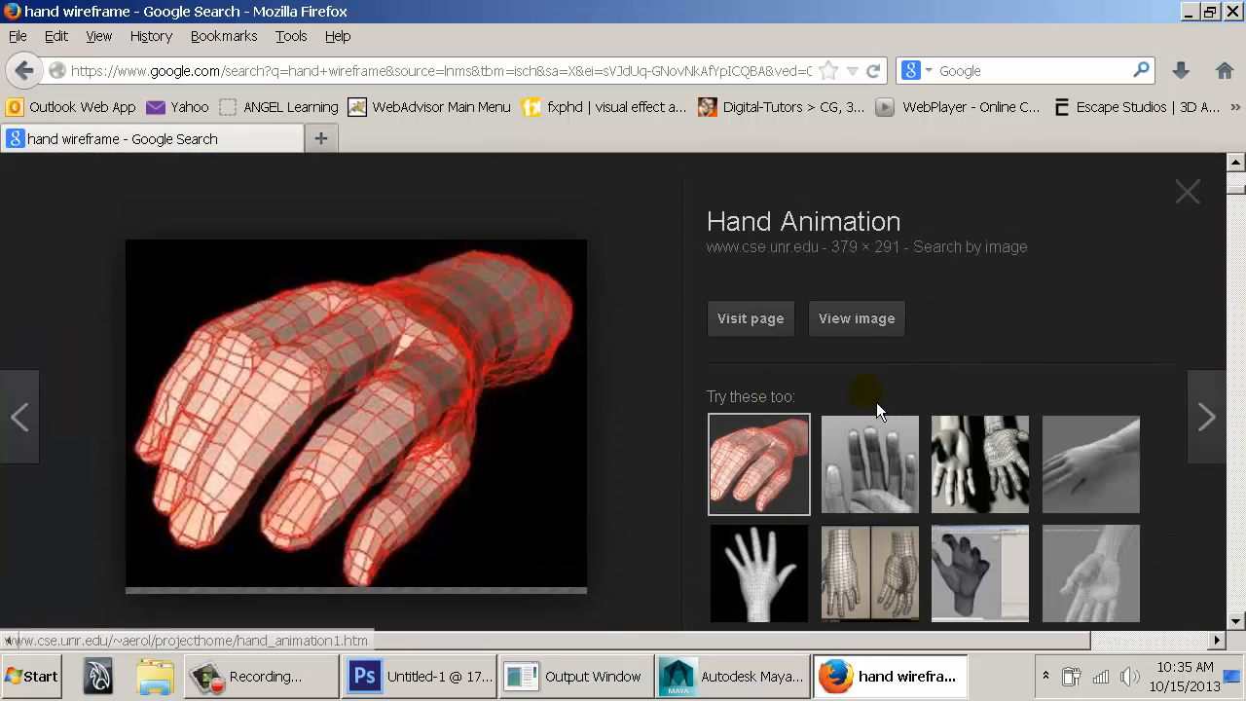
click(849, 328)
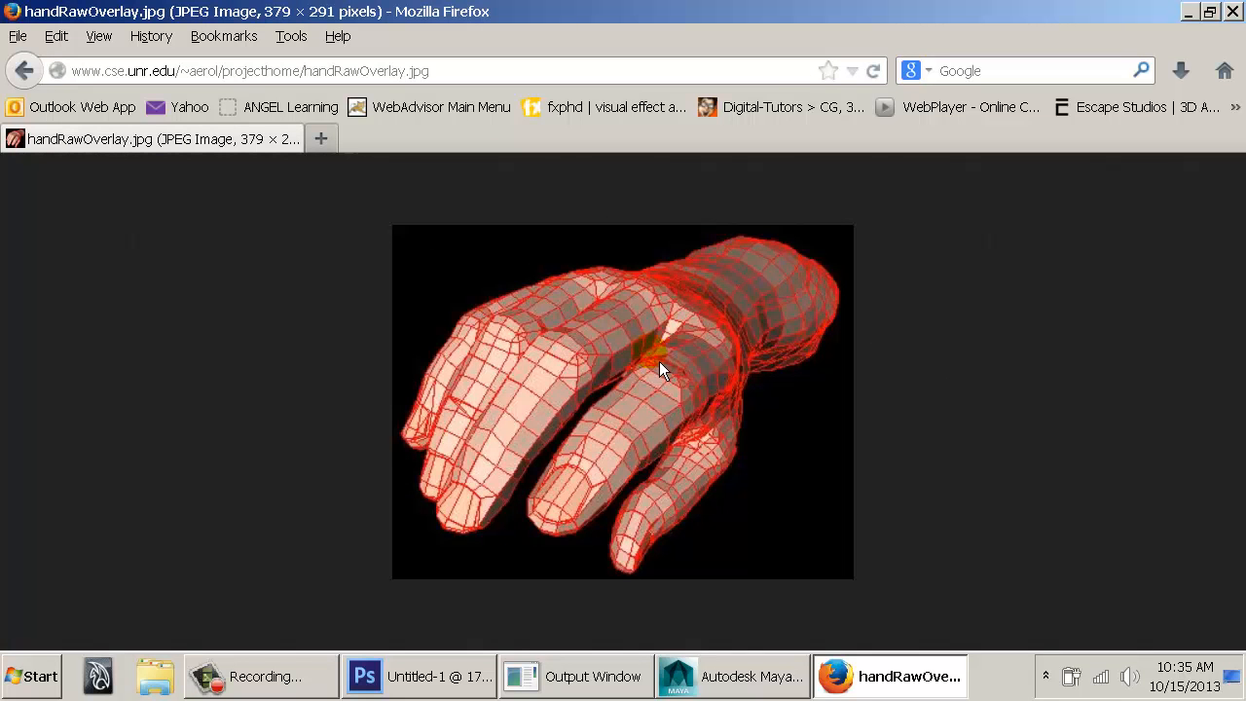
Browse further image results, open the polycount wireframe of two sleeved hands and enlarge it to examine the knuckle and palm topology.
key(alt+Left)
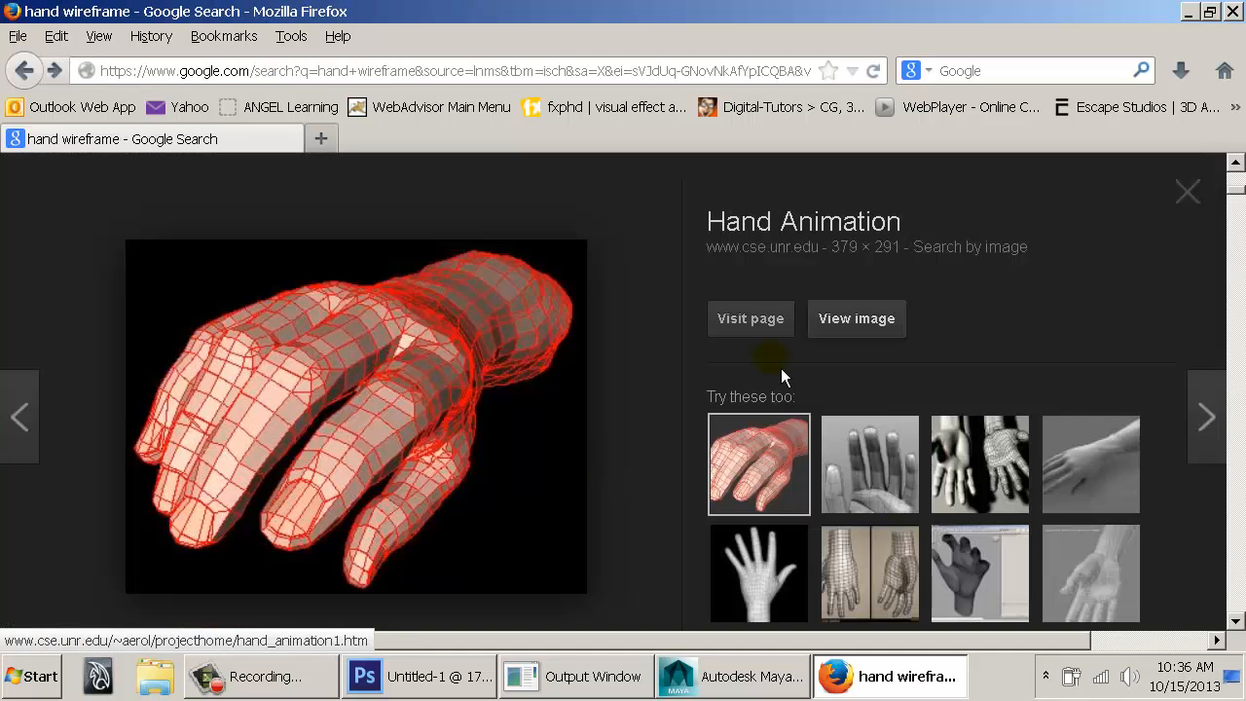
click(1188, 194)
scroll(390, 389, down, 3)
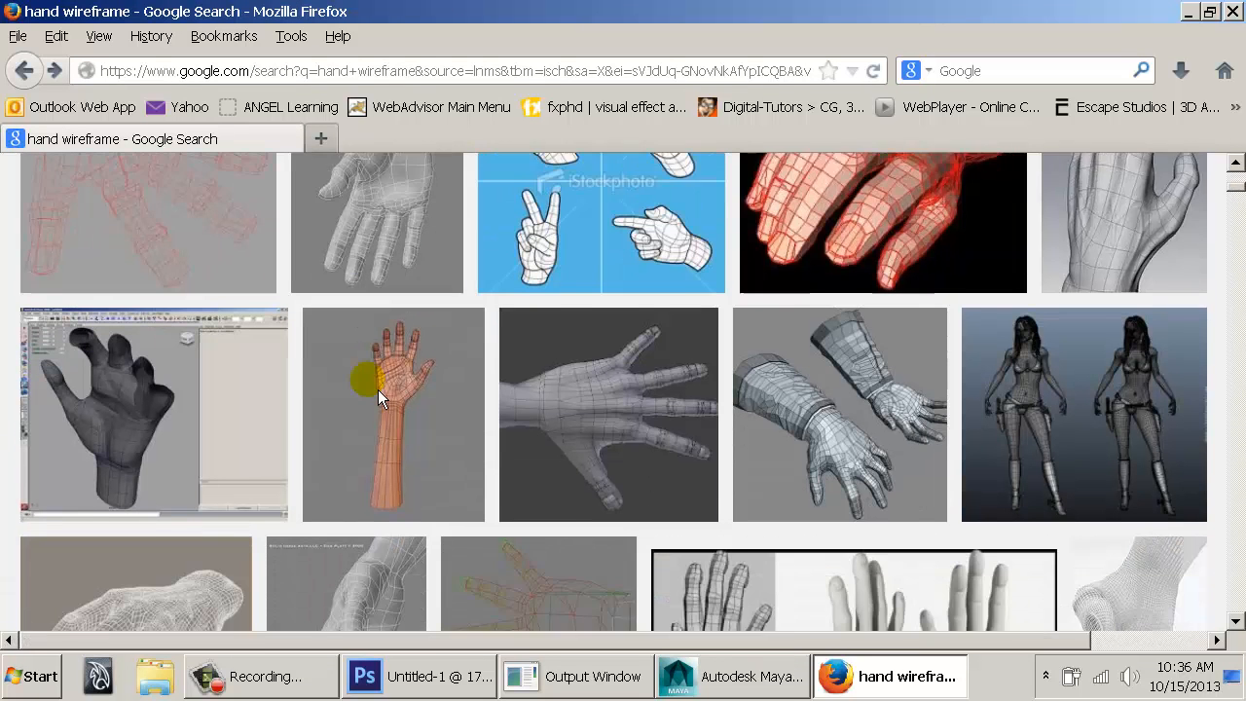
scroll(682, 331, down, 3)
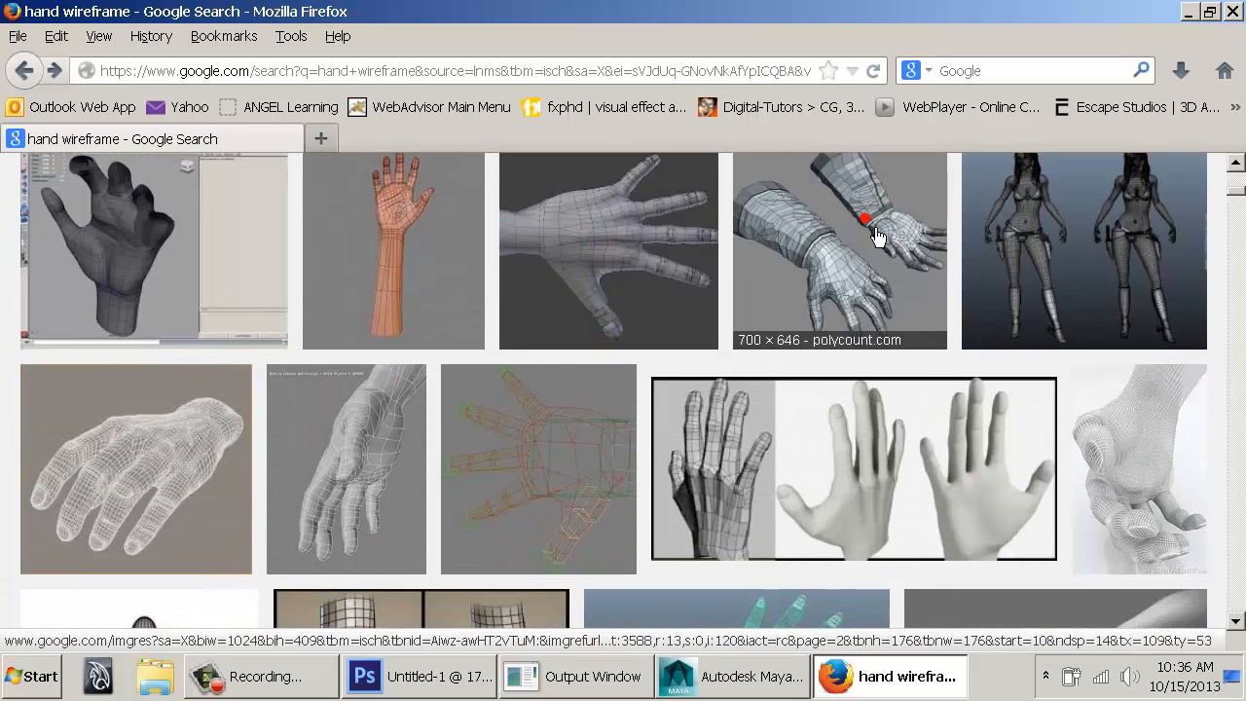
click(839, 246)
click(843, 319)
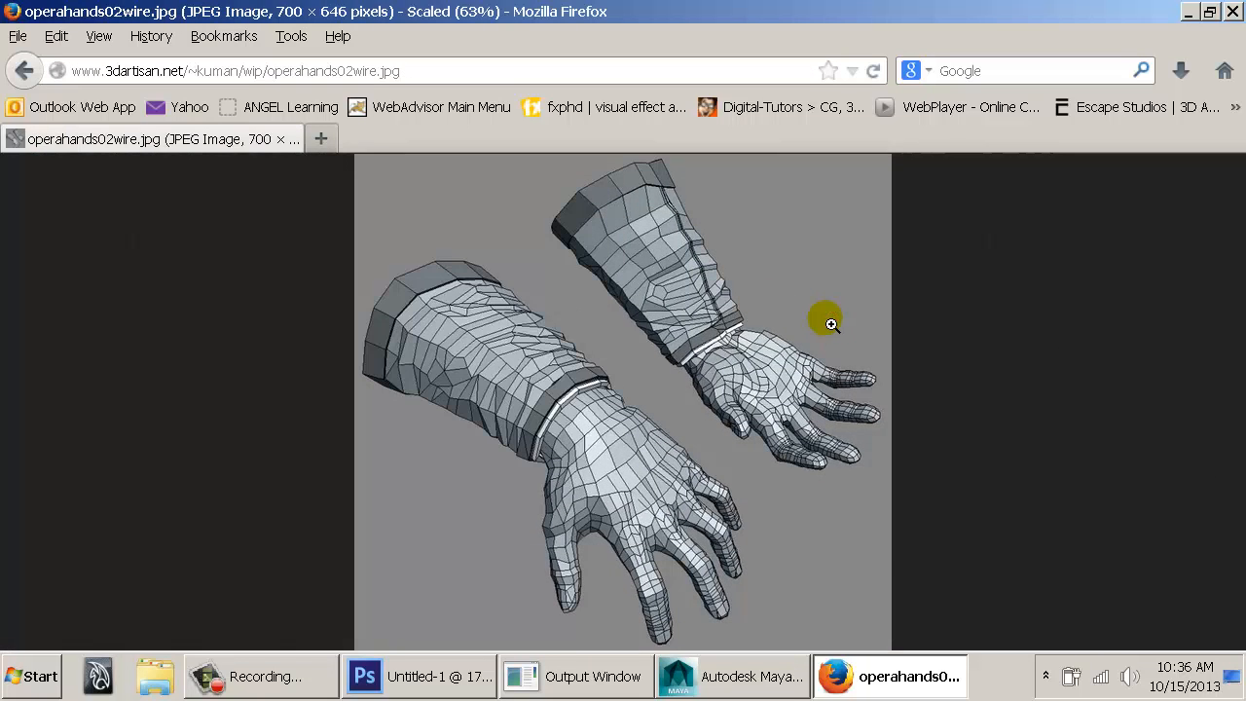
click(759, 409)
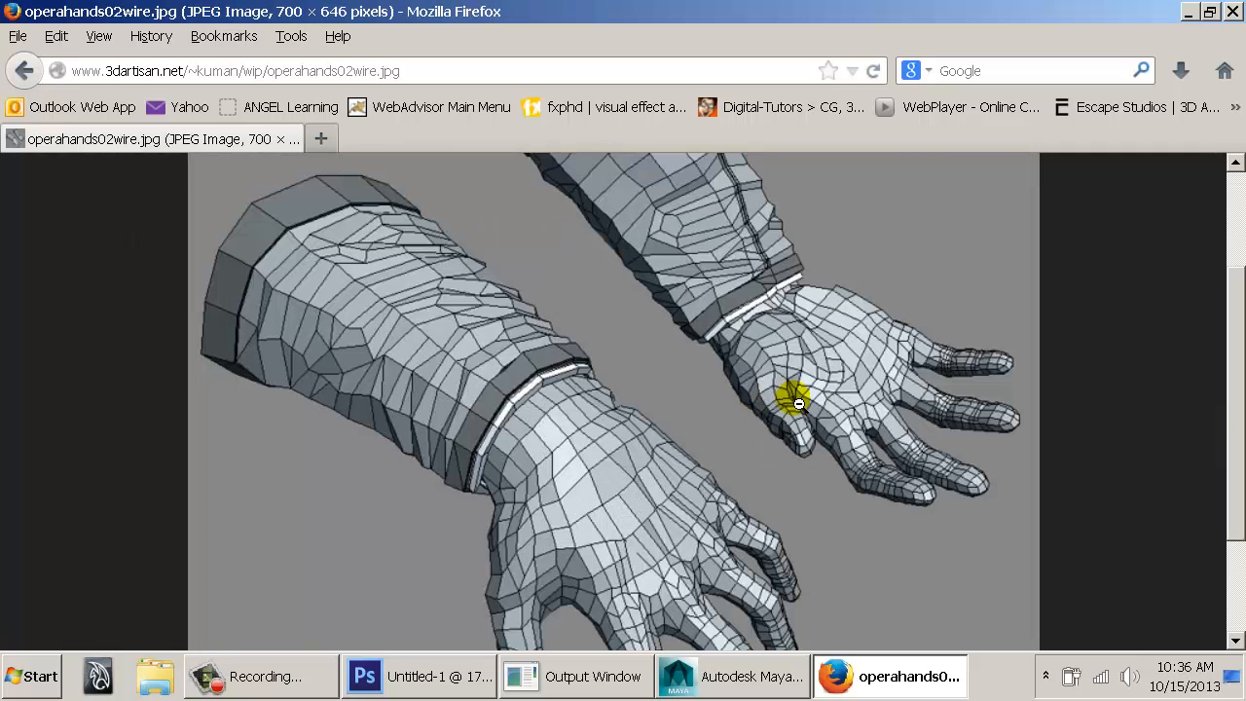
scroll(797, 405, down, 3)
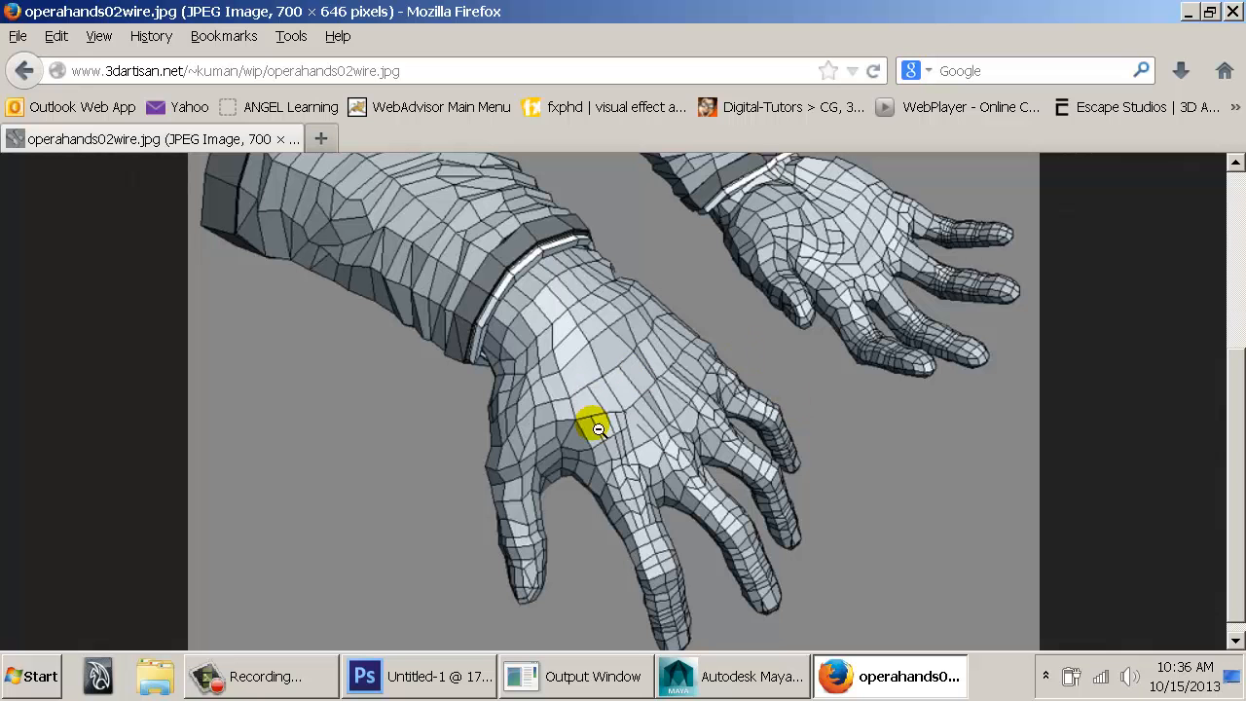
scroll(751, 422, down, 1)
Switch to Maya and put the finger into vertex editing, viewed end-on from its tip.
key(alt+Tab)
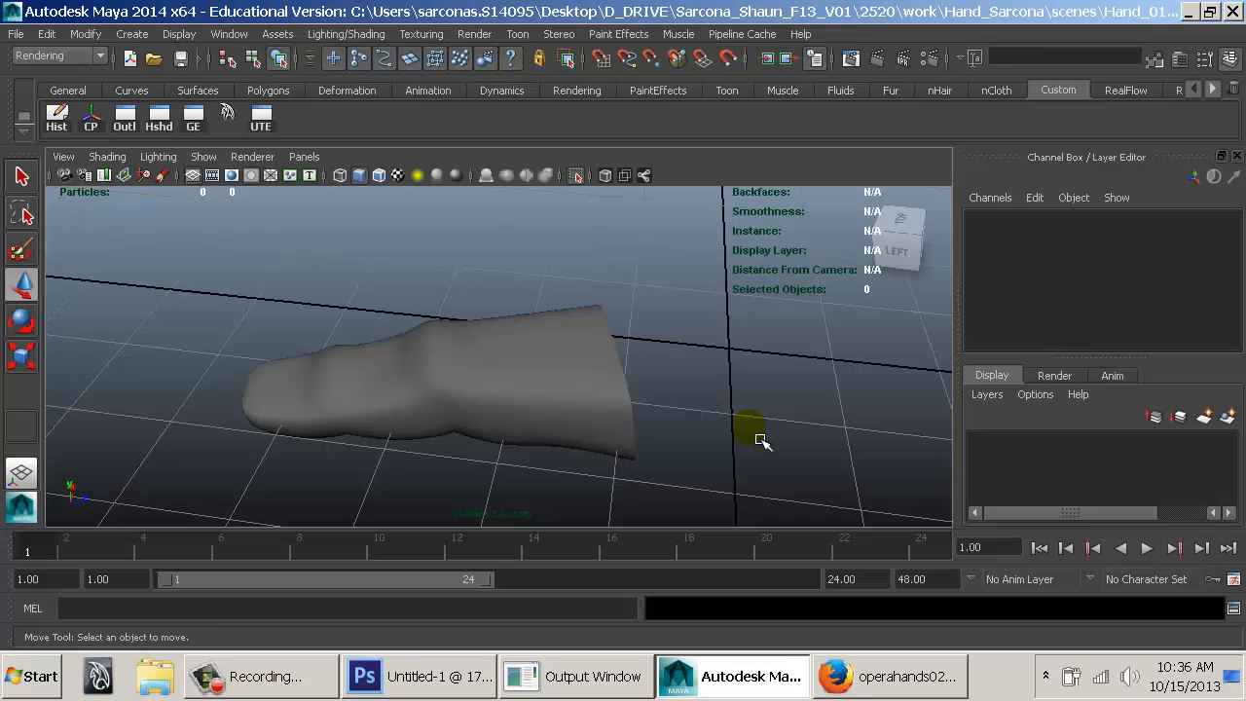
click(587, 383)
mouse_move(430, 403)
alt+mouse_down()
mouse_move(611, 364)
mouse_move(678, 462)
mouse_move(910, 456)
mouse_move(743, 398)
mouse_move(617, 391)
alt+mouse_up()
click(774, 409)
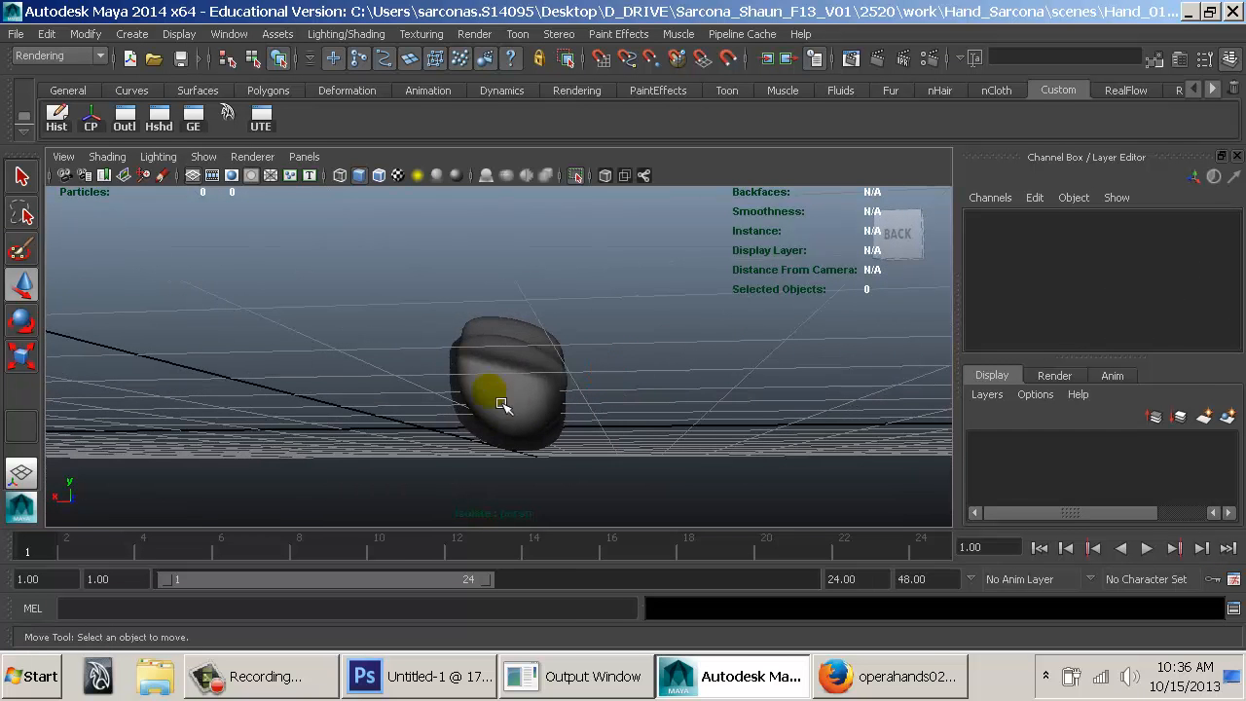
click(490, 376)
right_drag(478, 360, 436, 226)
alt+drag(548, 375, 542, 435)
Reposition the lower vertices around the fingertip to refine its end-on profile, alternating between wireframe and shaded display.
key(4)
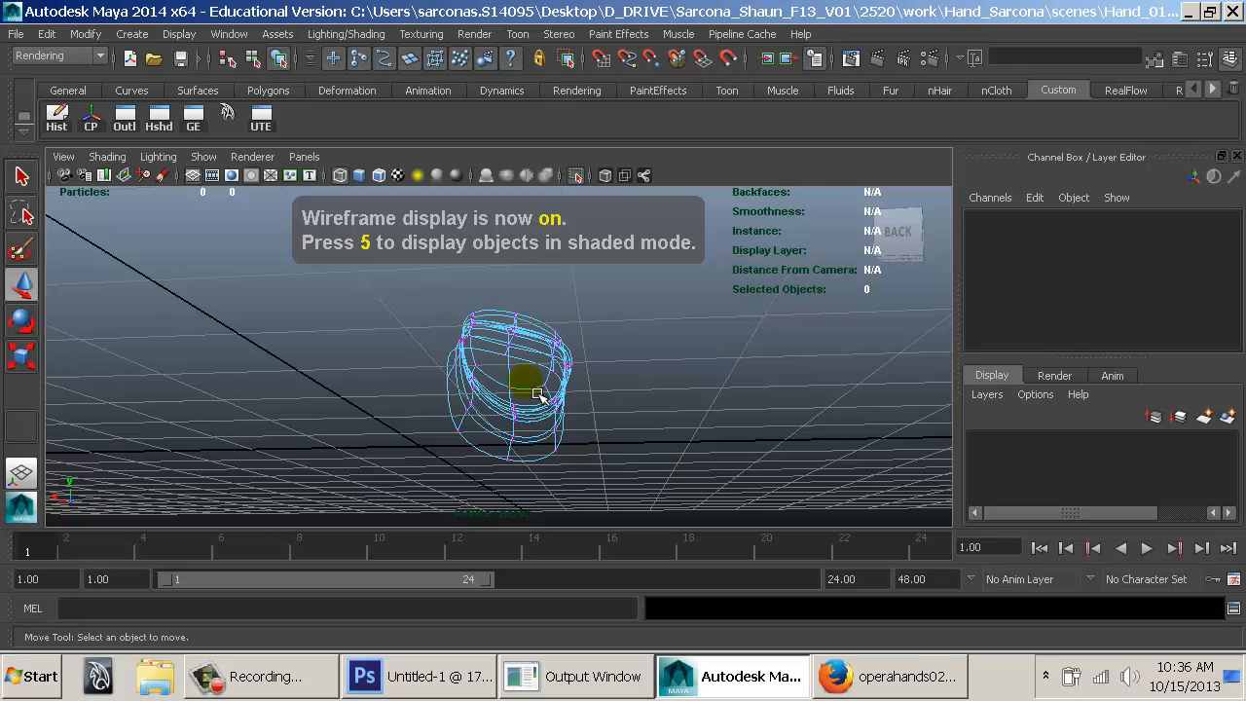
click(521, 471)
mouse_move(500, 487)
alt+mouse_down()
mouse_move(468, 445)
mouse_move(478, 451)
alt+mouse_up()
key(5)
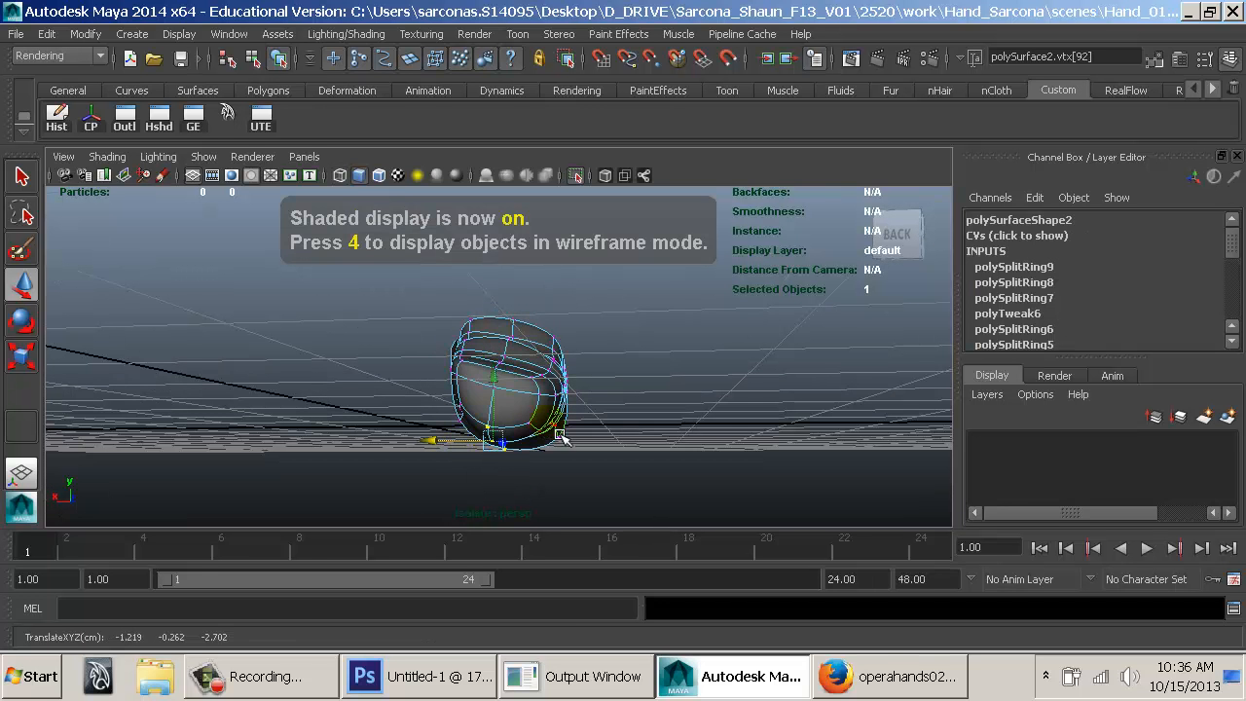
mouse_move(559, 434)
alt+mouse_down()
mouse_move(596, 428)
mouse_move(601, 413)
mouse_move(559, 430)
mouse_move(593, 454)
mouse_move(525, 502)
mouse_move(529, 456)
mouse_move(500, 401)
alt+mouse_up()
key(4)
key(4)
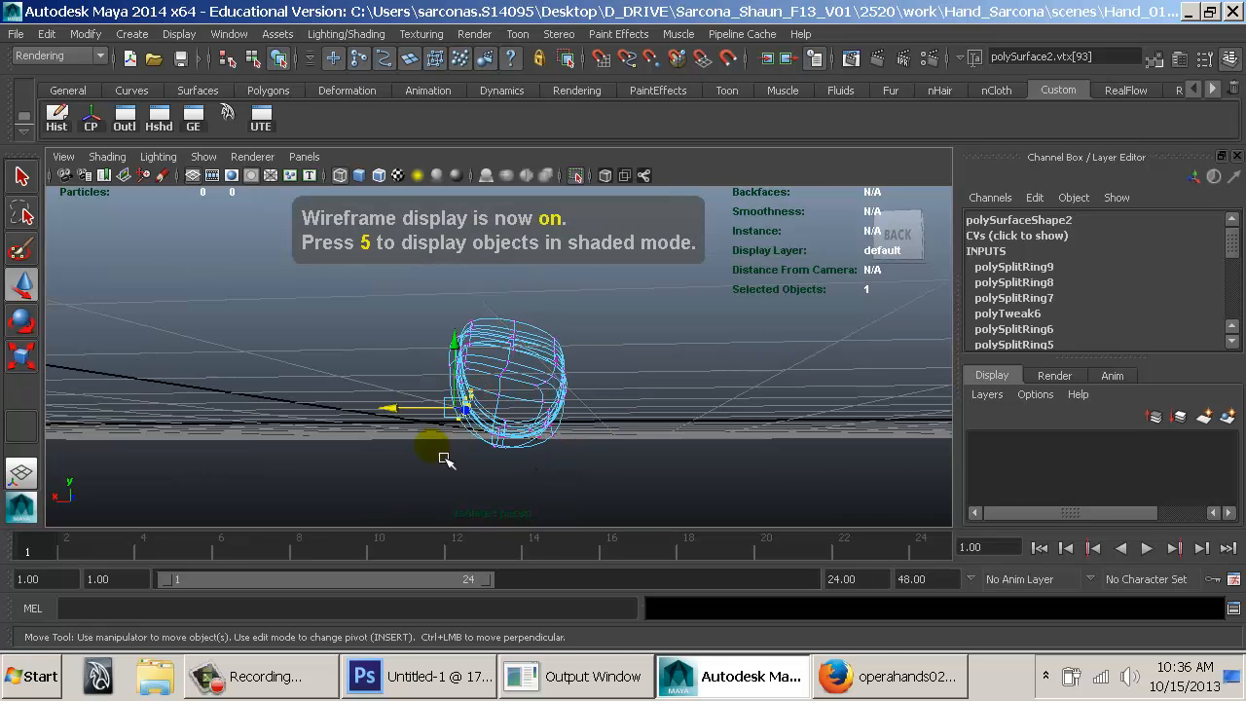
mouse_move(445, 460)
alt+mouse_down()
mouse_move(481, 439)
mouse_move(445, 412)
mouse_move(542, 438)
mouse_move(570, 403)
mouse_move(567, 381)
mouse_move(543, 453)
mouse_move(560, 382)
alt+mouse_up()
key(5)
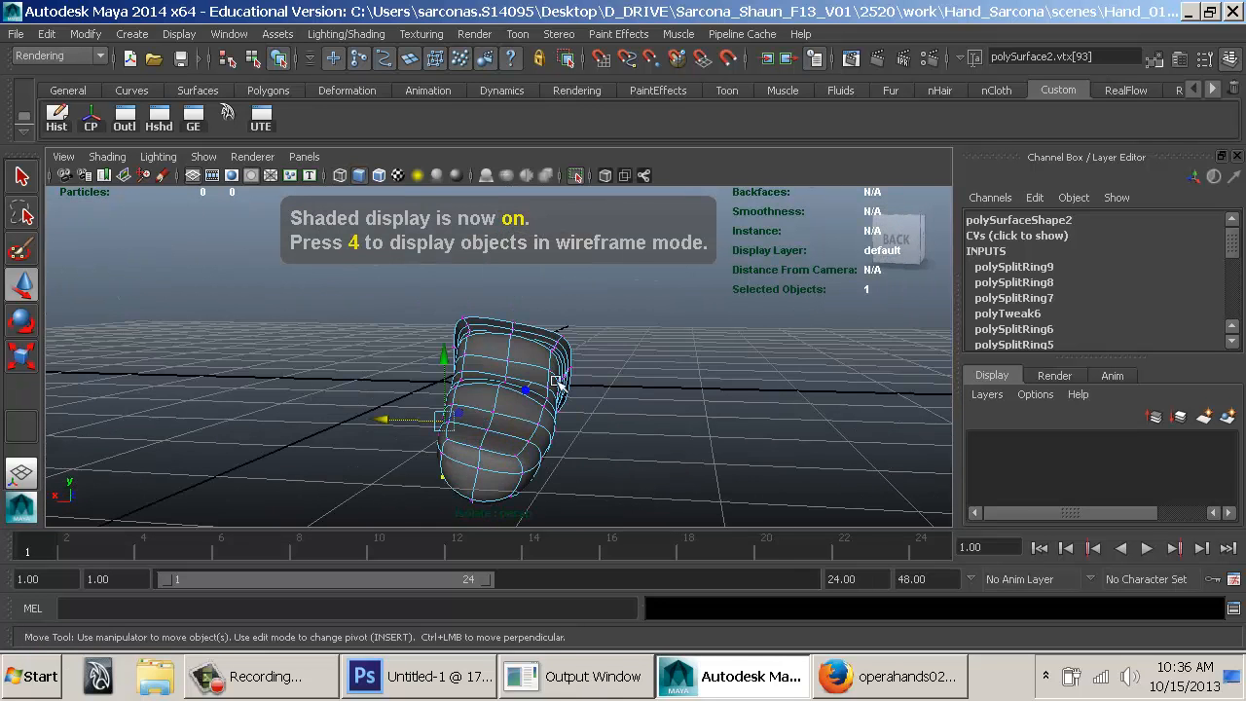
Return the finger to object mode, deselect it and bring the hand reference image back into view.
right_drag(558, 382, 588, 368)
click(548, 370)
click(638, 409)
alt+drag(639, 445, 443, 426)
alt+drag(524, 393, 629, 468)
alt+right_drag(629, 468, 306, 316)
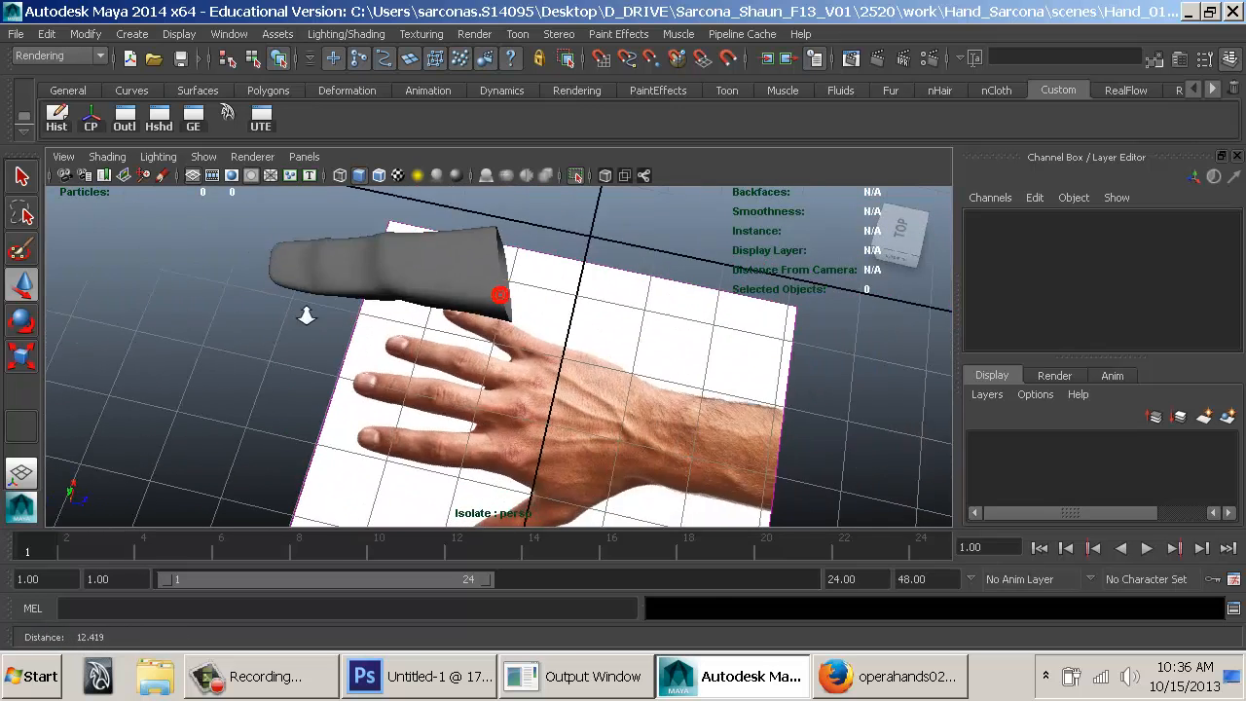
alt+drag(306, 315, 418, 347)
Show the finger over the hand reference in the top view as a smooth-previewed wireframe.
key(space)
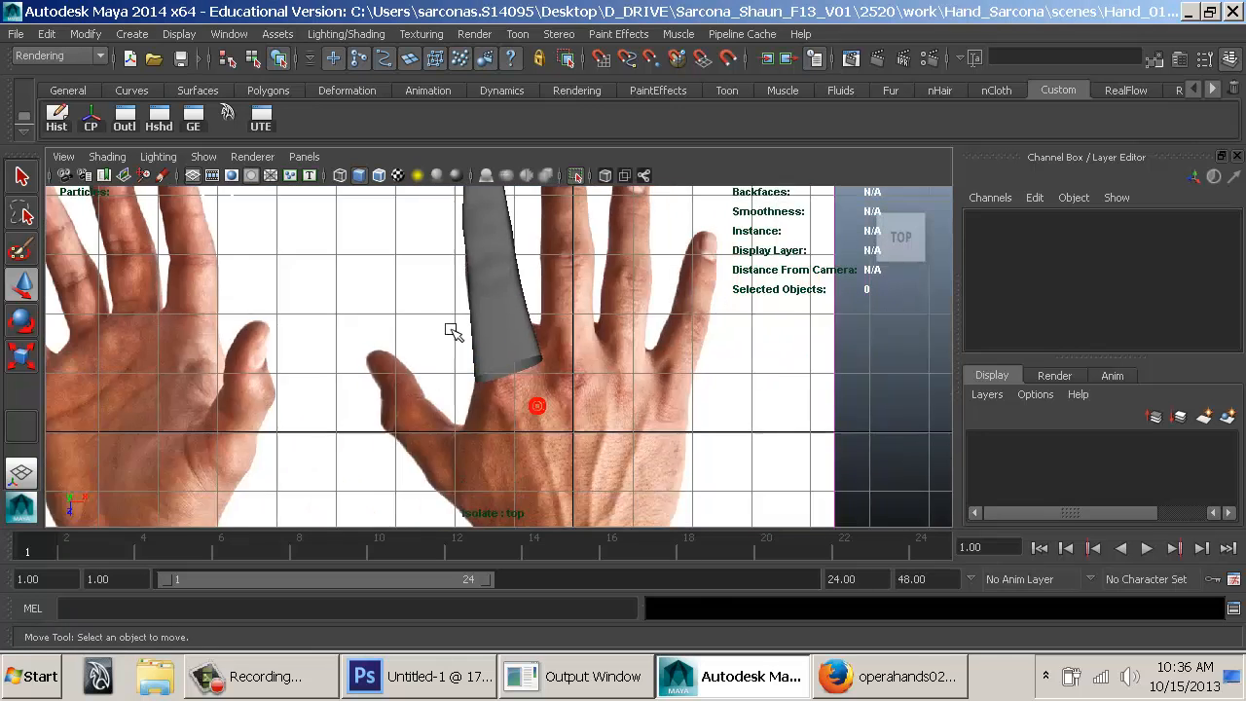
alt+middle_drag(491, 291, 449, 406)
click(463, 413)
key(4)
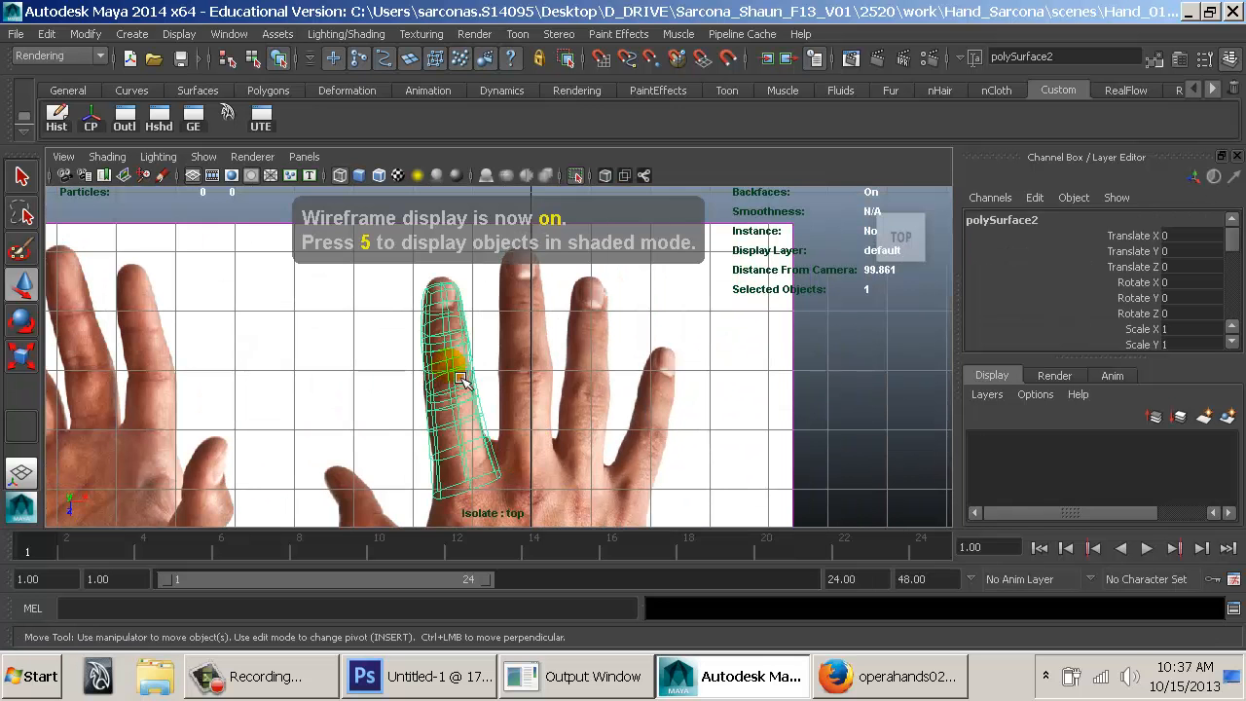
key(3)
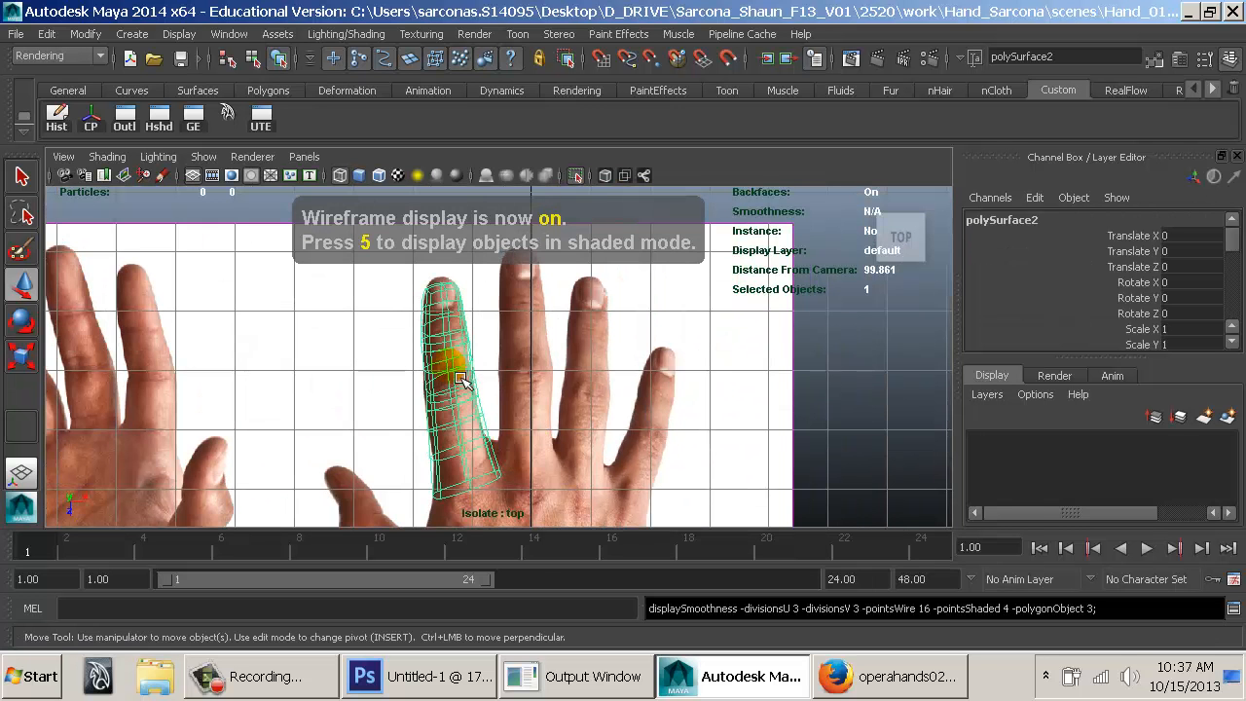
Select the vertices at the very tip of the finger in the top view and check the selection in perspective.
right_drag(455, 216, 388, 230)
alt+middle_drag(399, 273, 414, 341)
alt+right_drag(414, 346, 745, 439)
alt+middle_drag(454, 365, 495, 398)
alt+click(498, 397)
drag(417, 320, 478, 329)
key(space)
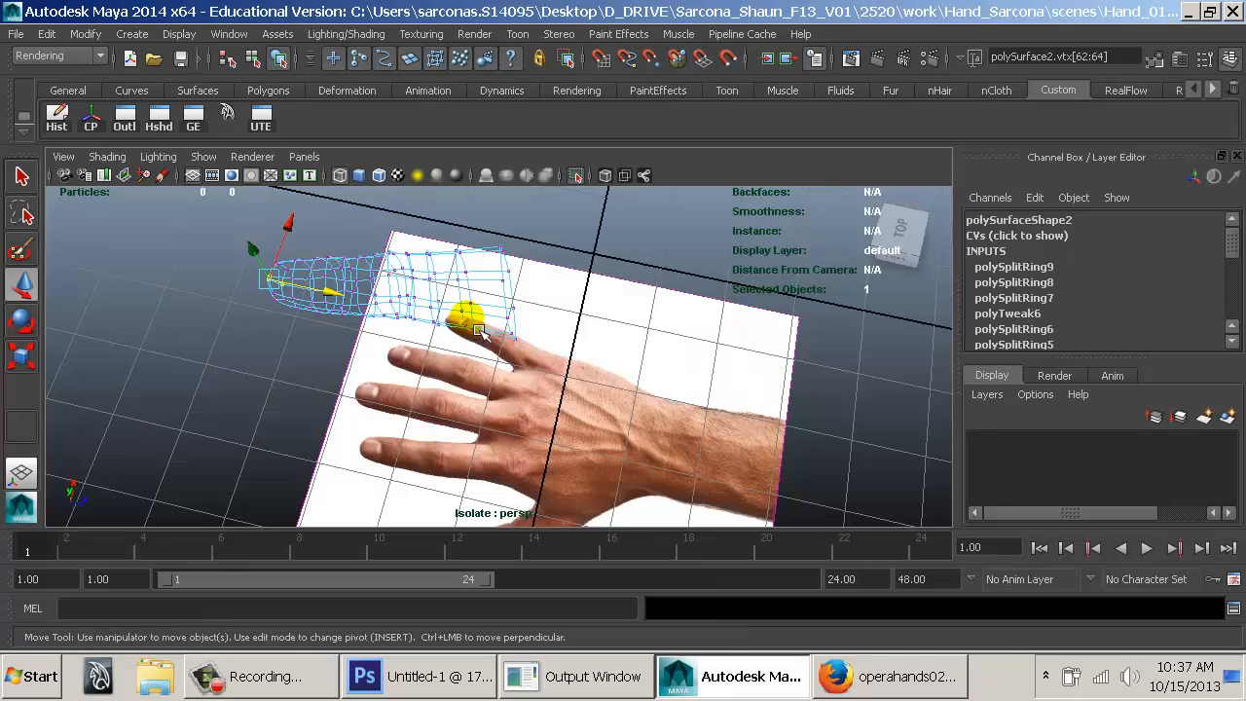
alt+click(484, 384)
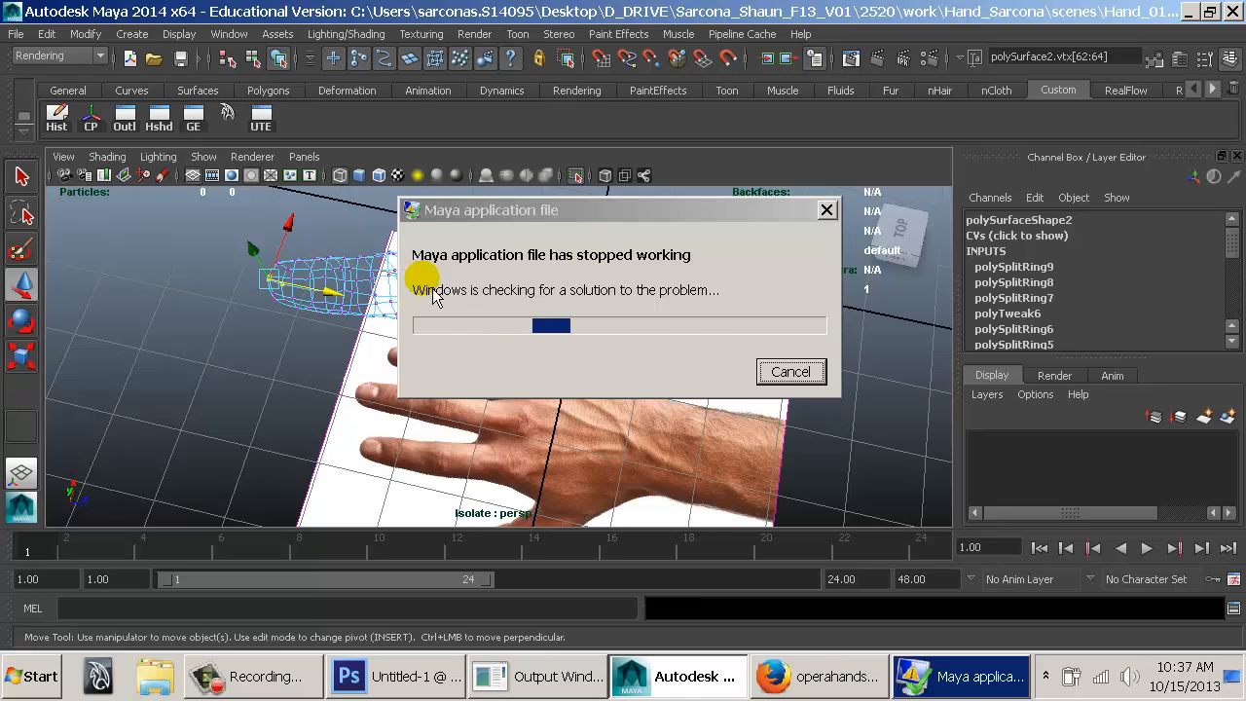
Dismiss the Maya crash dialog and relaunch Maya 2014.
click(789, 375)
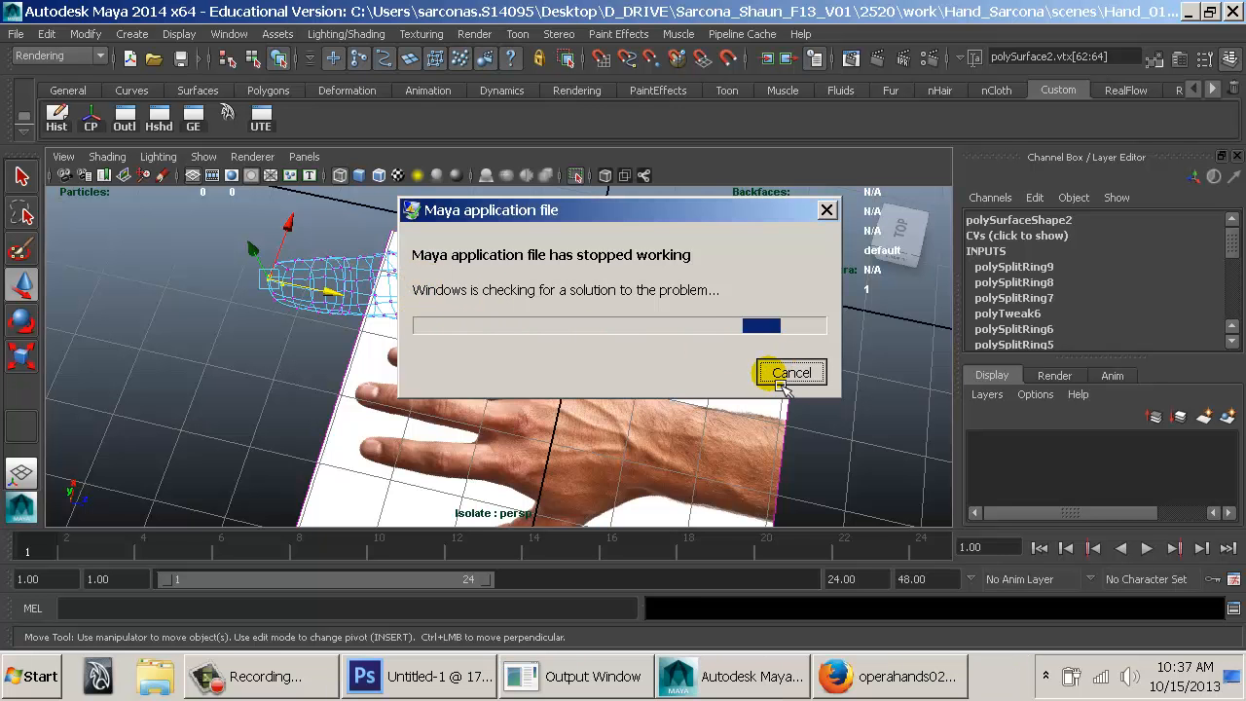
key(super)
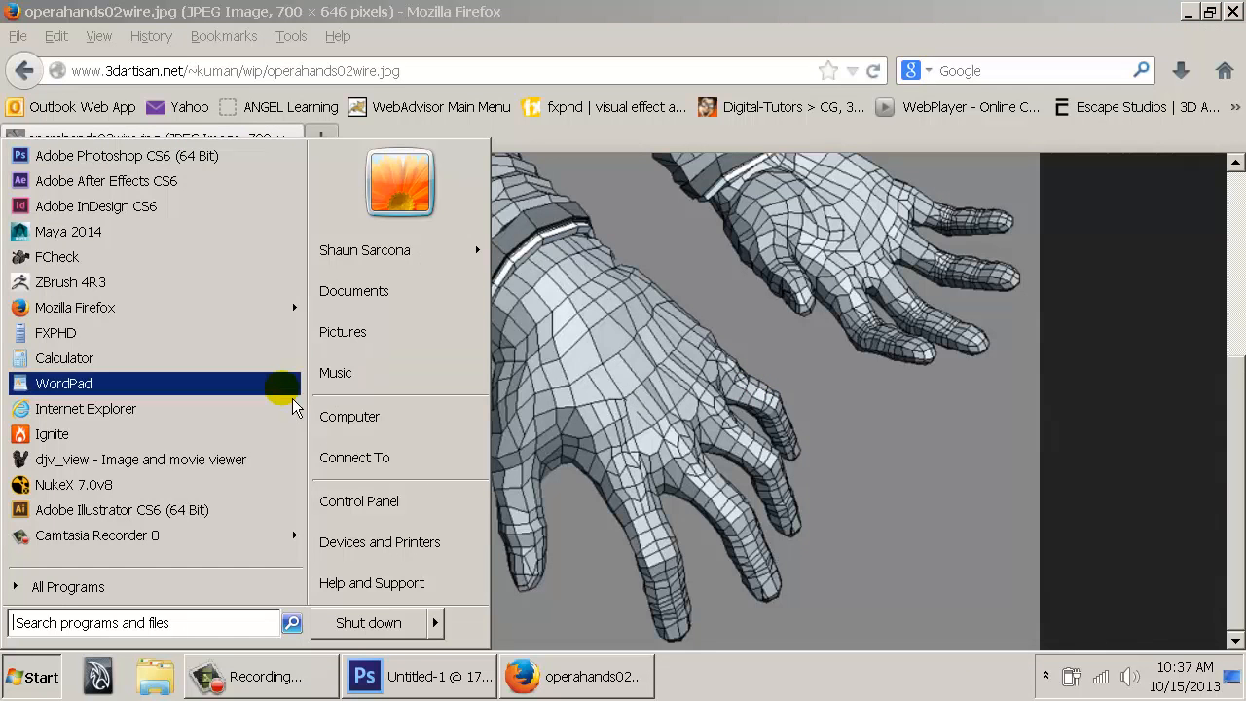
click(194, 244)
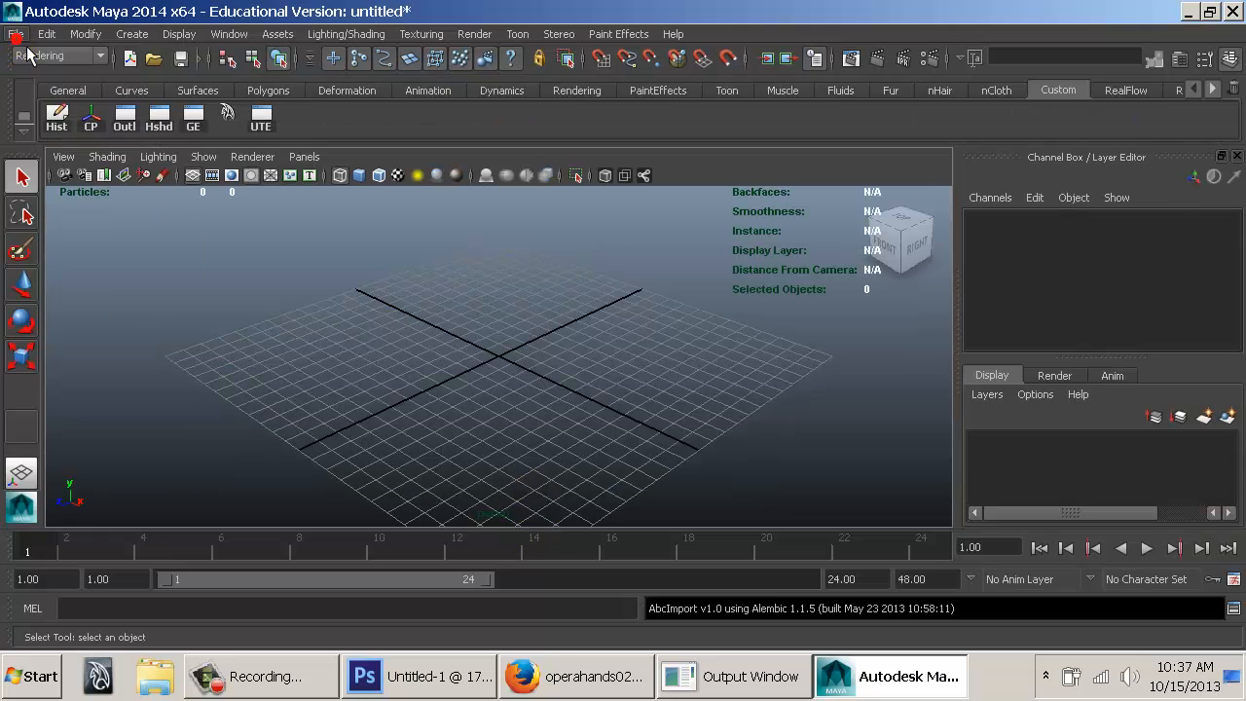
Set the current Maya project to the hand project folder.
click(16, 35)
click(112, 465)
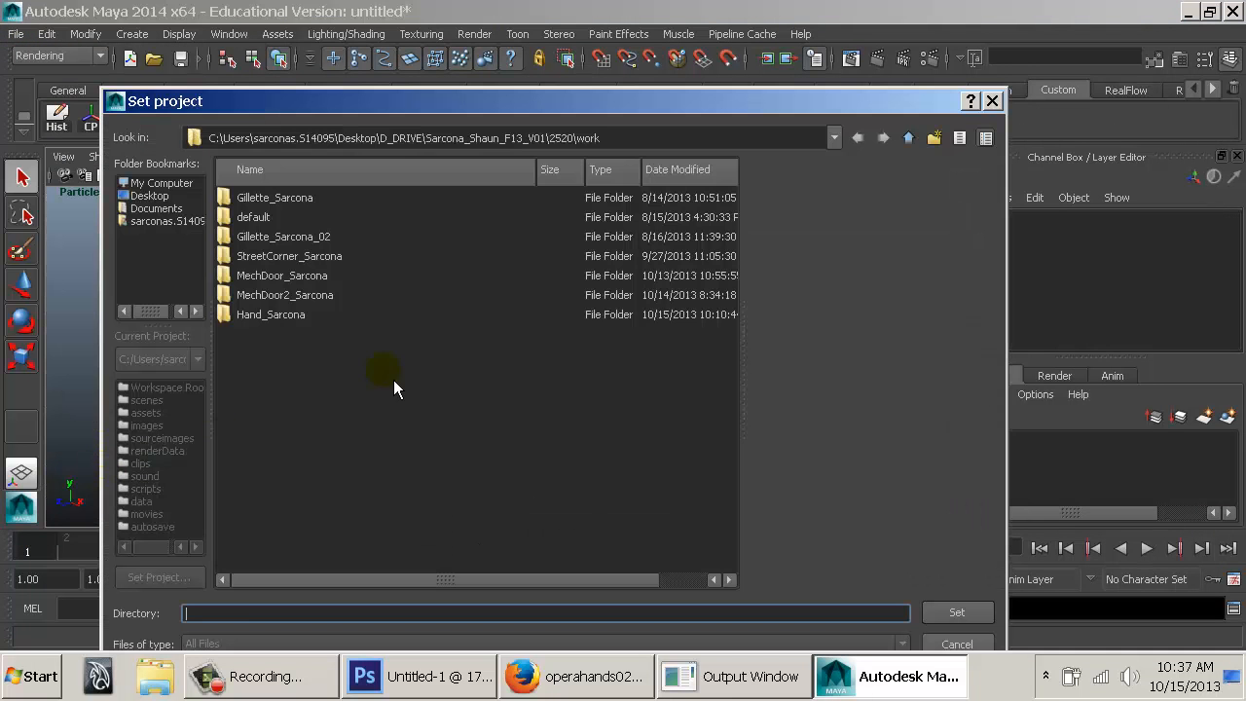
click(273, 315)
click(962, 610)
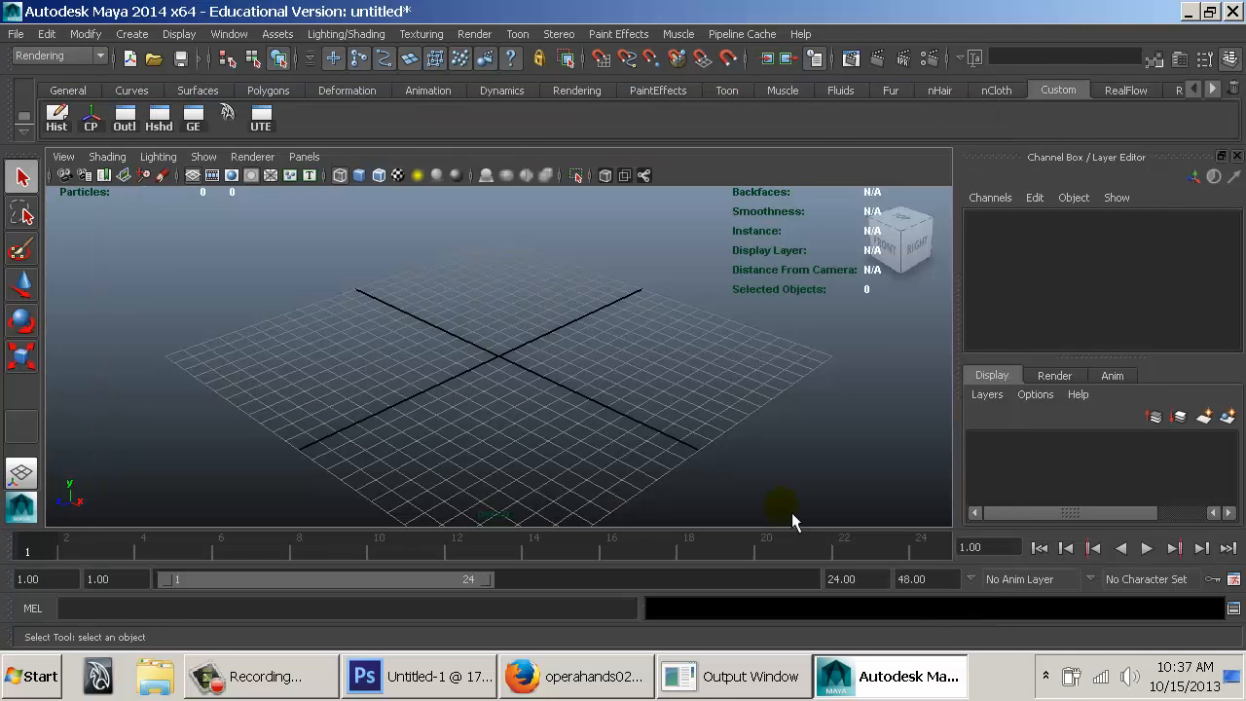
Open the saved Hand_01 scene from the project, discarding the untitled scene's changes.
key(ctrl+o)
click(246, 216)
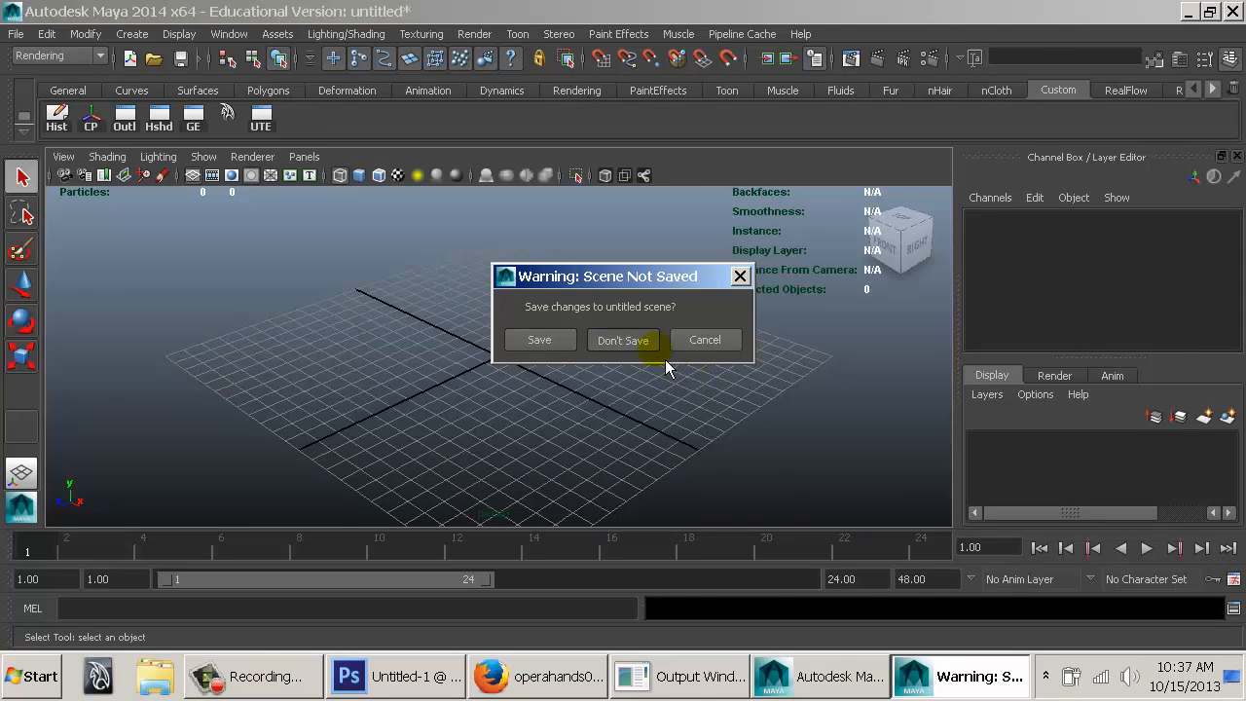
click(631, 340)
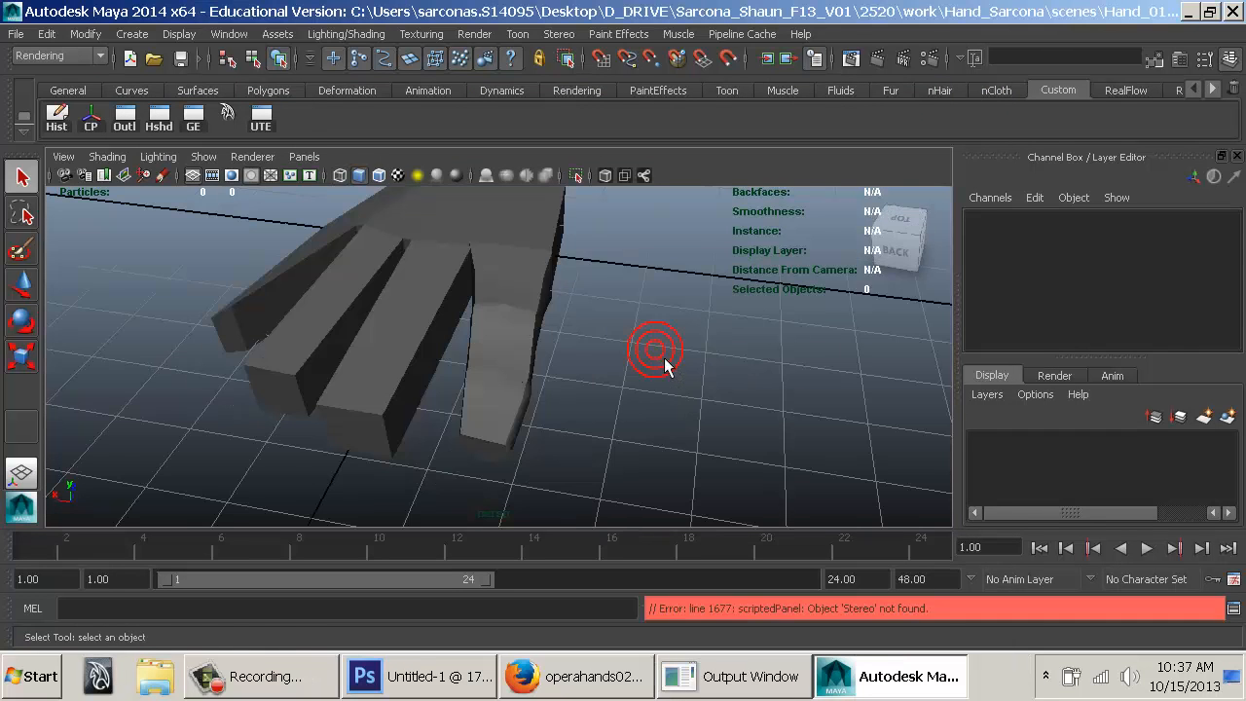
Isolate the index finger mesh in the perspective view so the rest of the hand is hidden, and frame it.
click(517, 328)
alt+drag(517, 328, 285, 339)
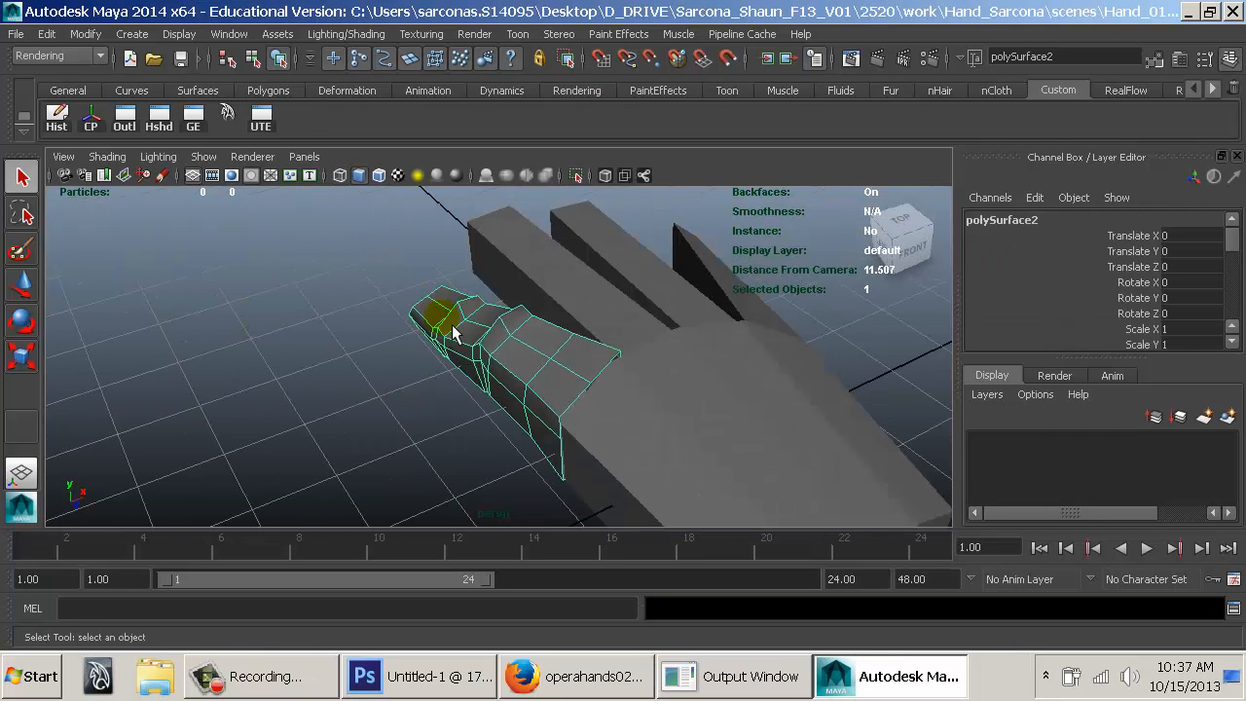
alt+drag(454, 330, 623, 337)
alt+right_drag(623, 337, 179, 317)
alt+middle_drag(548, 354, 548, 359)
alt+drag(549, 359, 685, 402)
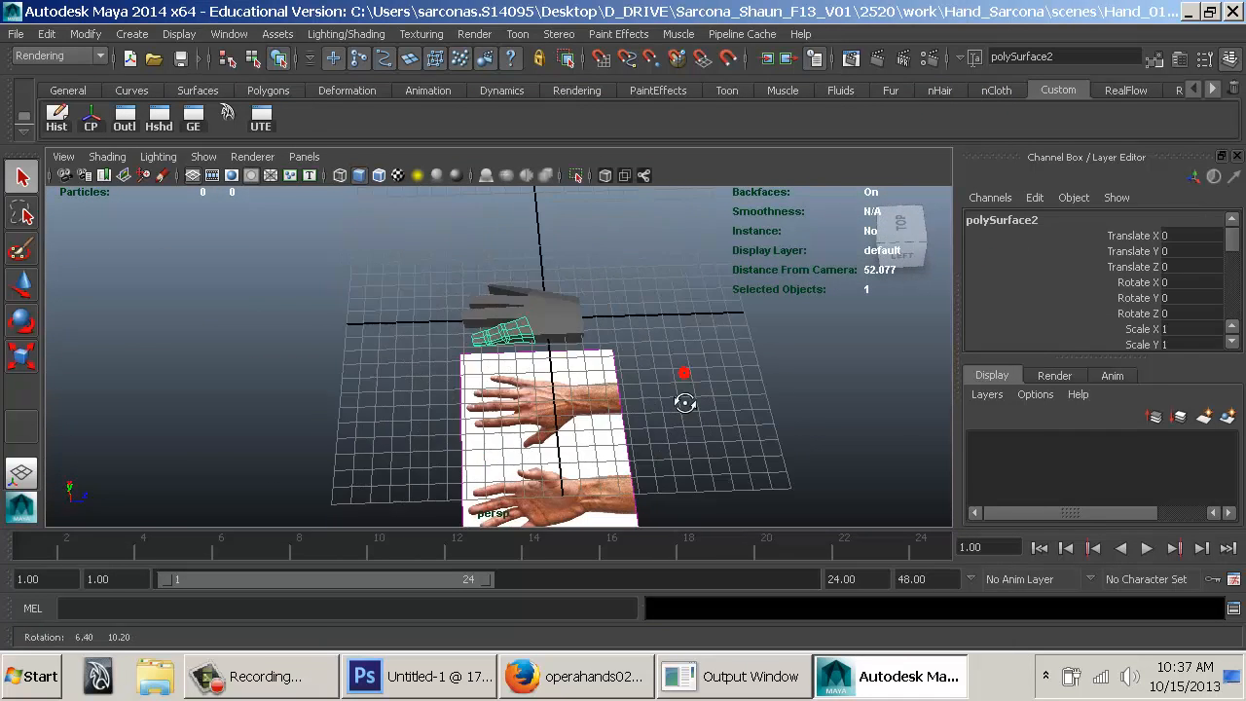
click(580, 176)
click(511, 341)
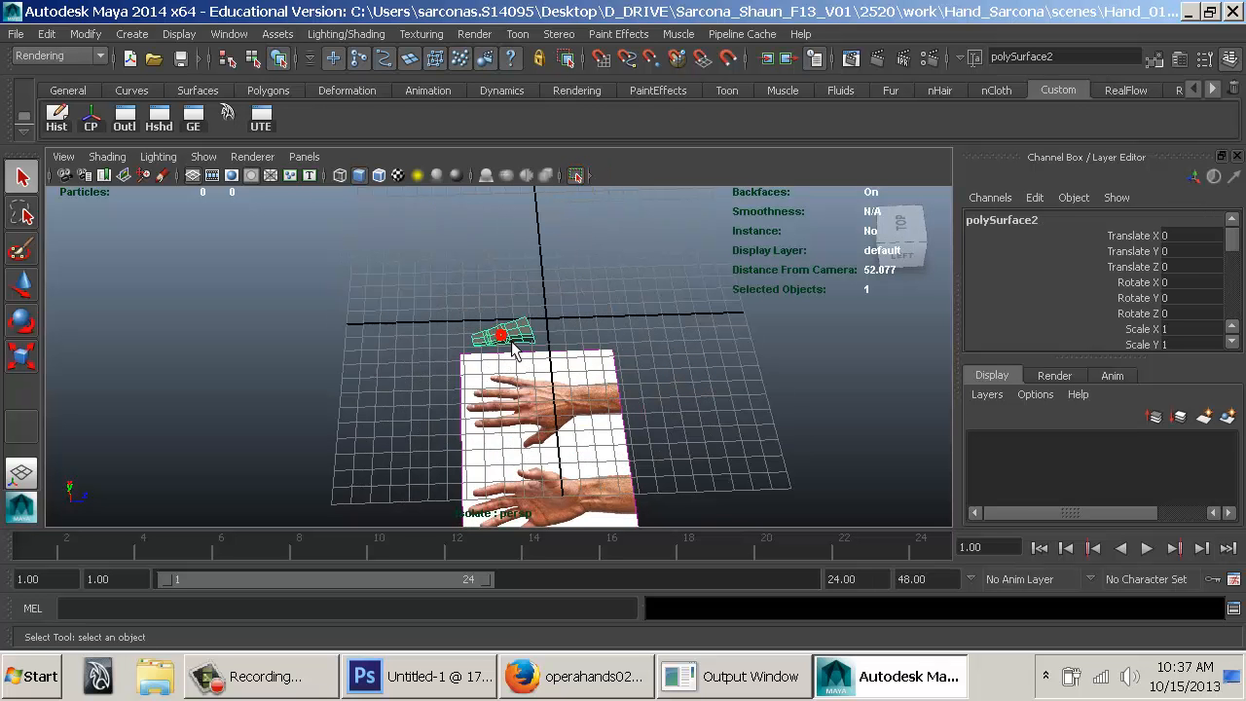
key(f)
alt+drag(509, 321, 361, 341)
Insert an edge loop around the middle of each of the finger's three segments between the joints.
key(space)
click(224, 350)
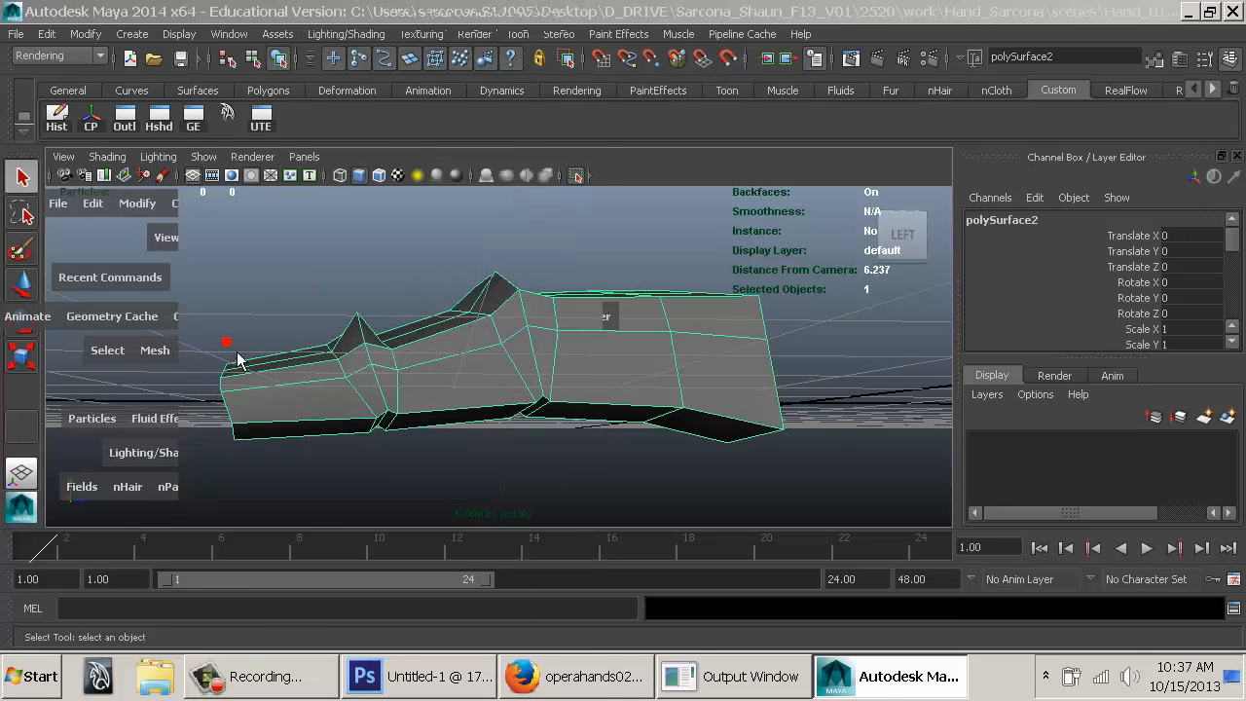
click(252, 195)
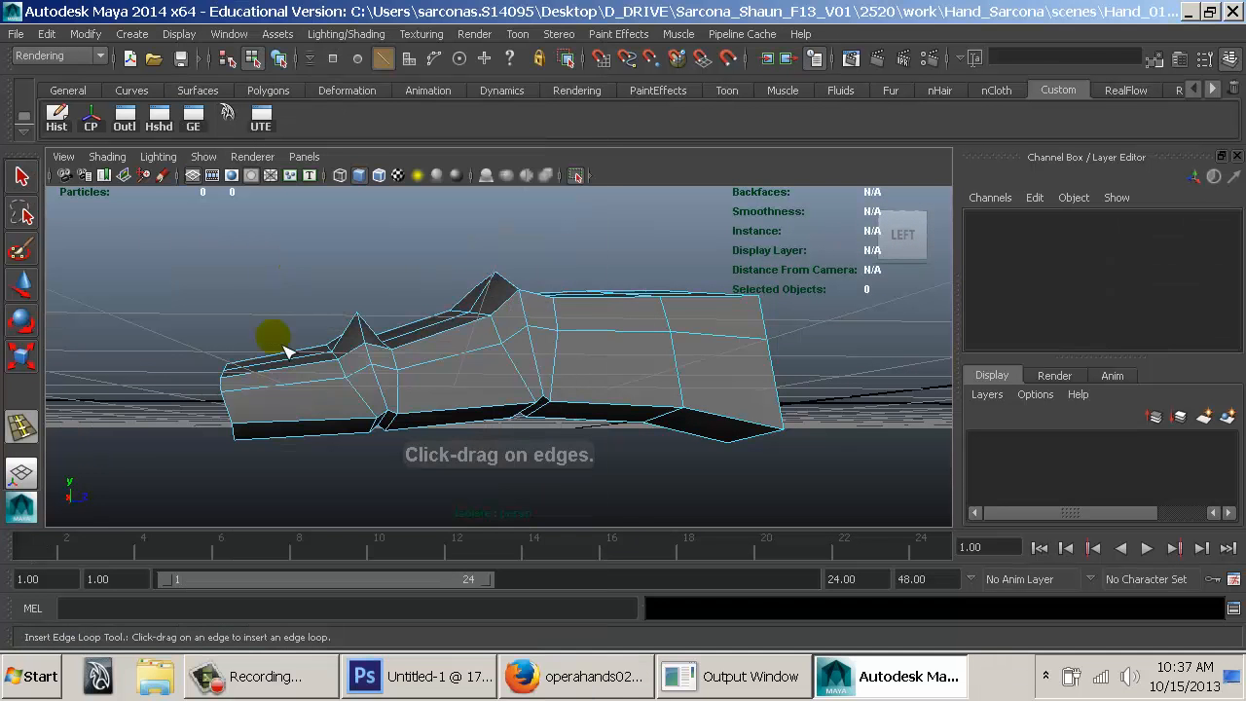
click(280, 365)
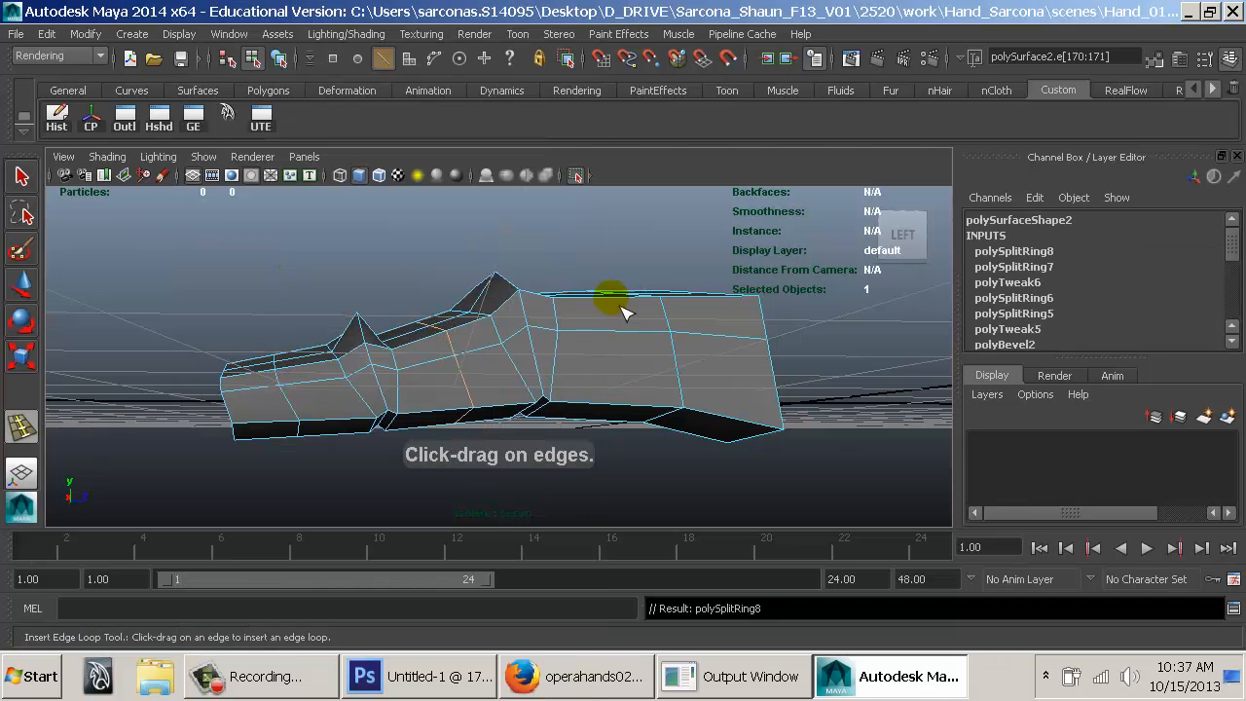
Lower the underside vertices of the three new edge loops to give each finger segment a fleshy pad.
key(w)
right_drag(646, 326, 529, 211)
key(4)
alt+drag(615, 395, 454, 380)
shift+drag(314, 401, 294, 466)
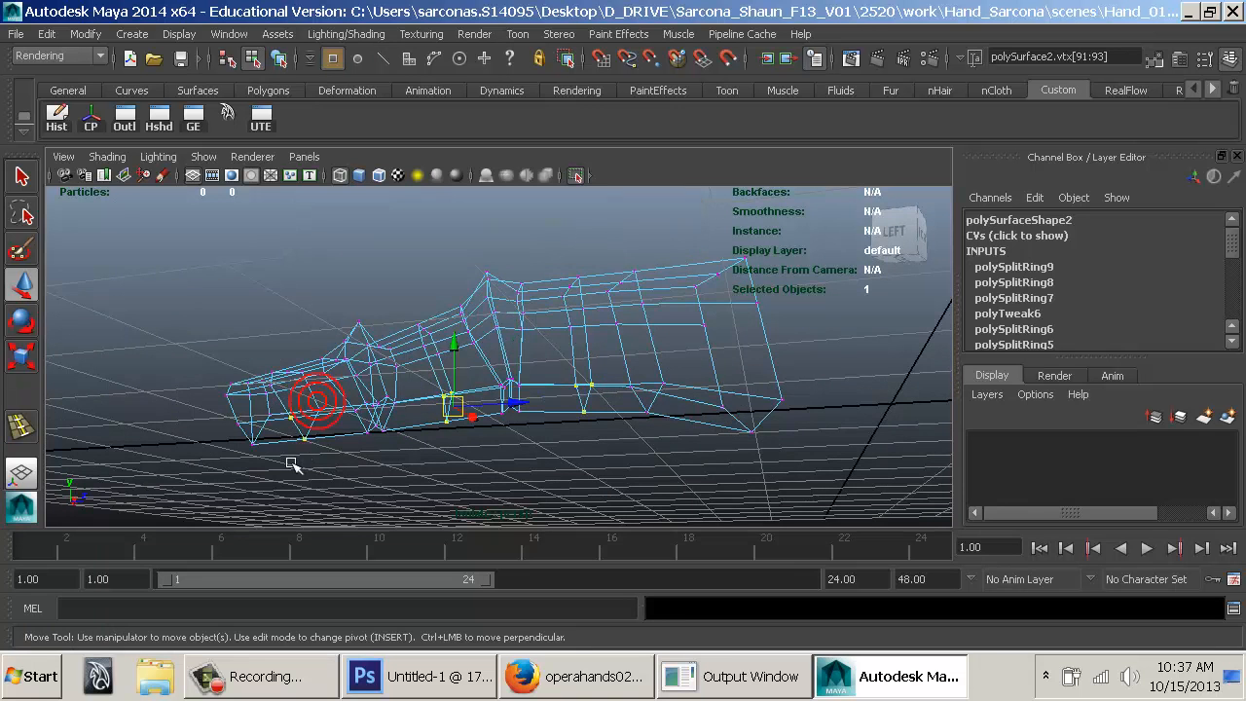
drag(467, 359, 465, 368)
key(5)
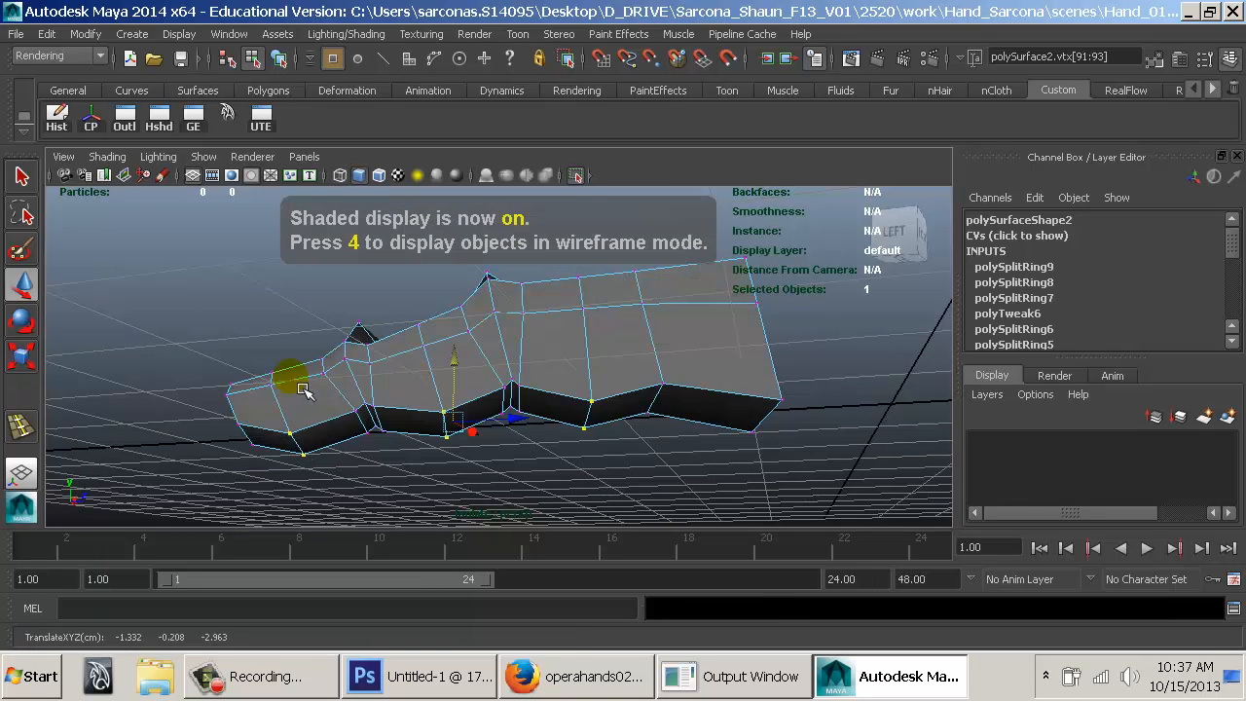
Shift the underside pad vertices sideways from the fingertip end to round the cross-section, and return to object mode.
mouse_move(303, 391)
alt+mouse_down()
mouse_move(617, 419)
mouse_move(544, 424)
alt+mouse_up()
key(4)
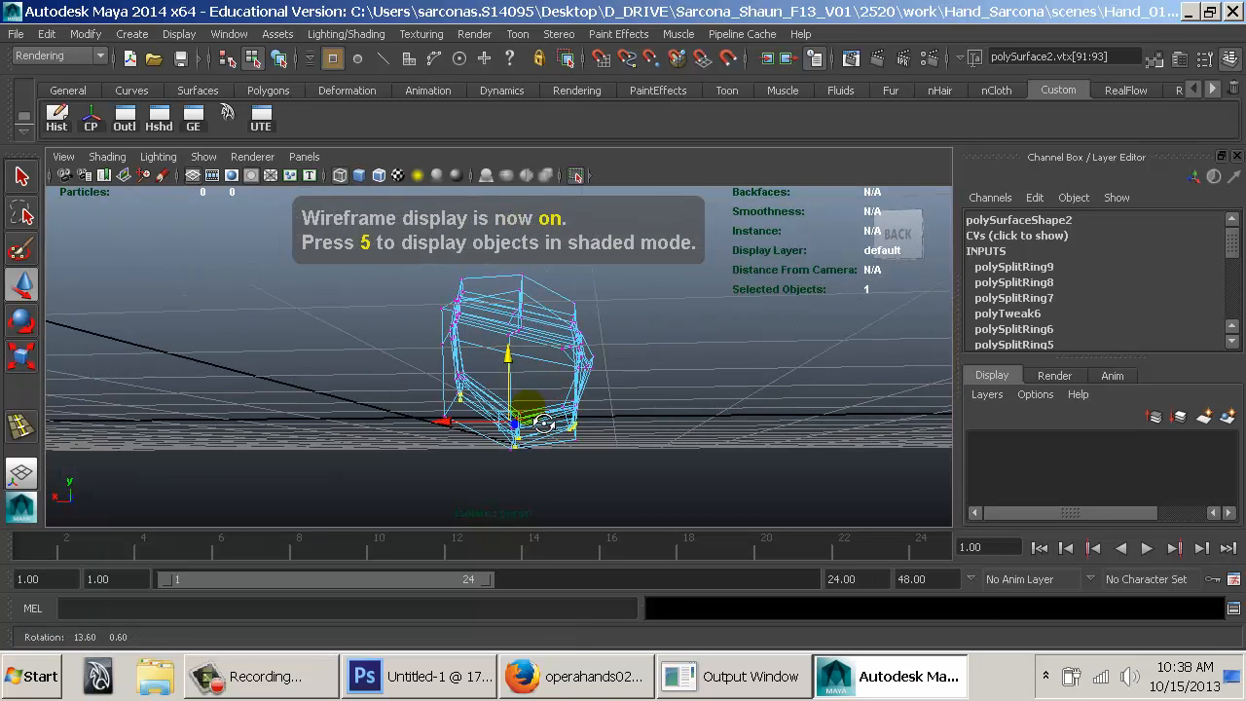
drag(431, 388, 420, 390)
drag(531, 392, 469, 434)
alt+drag(531, 438, 558, 407)
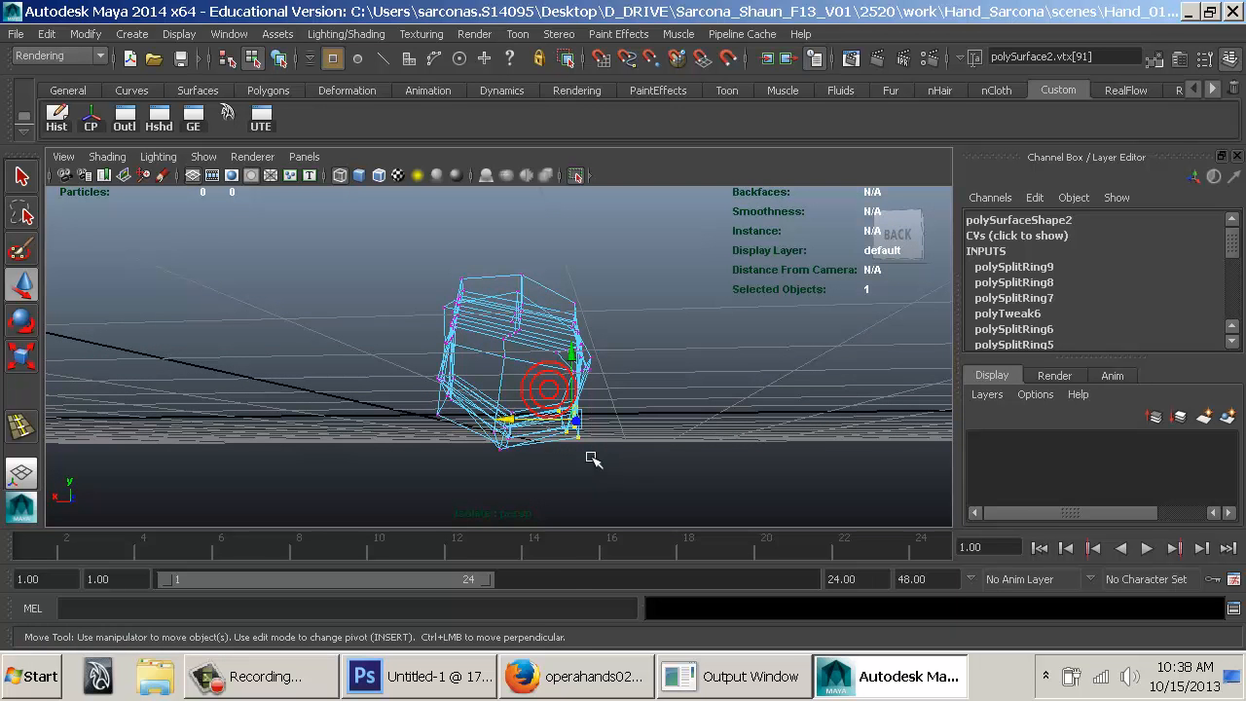
key(5)
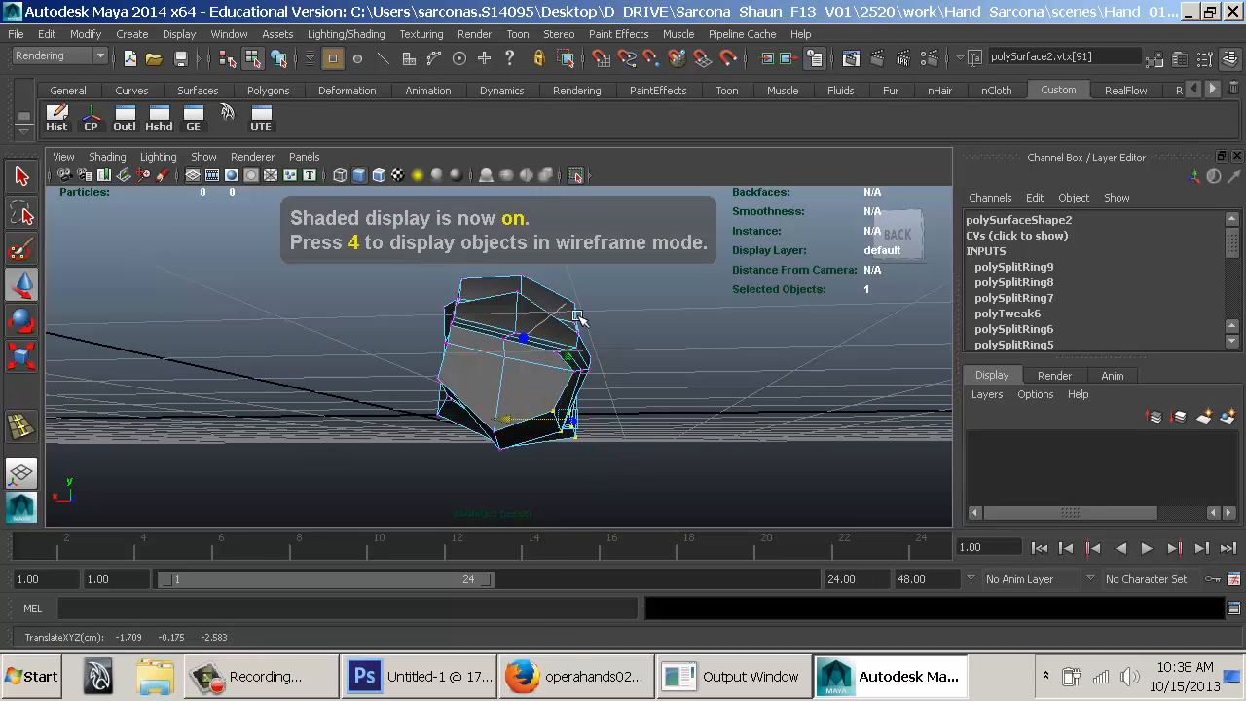
key(F8)
Reposition the centre-line vertices beside both knuckles on top of the finger to even out the joint spacing.
alt+drag(620, 342, 397, 473)
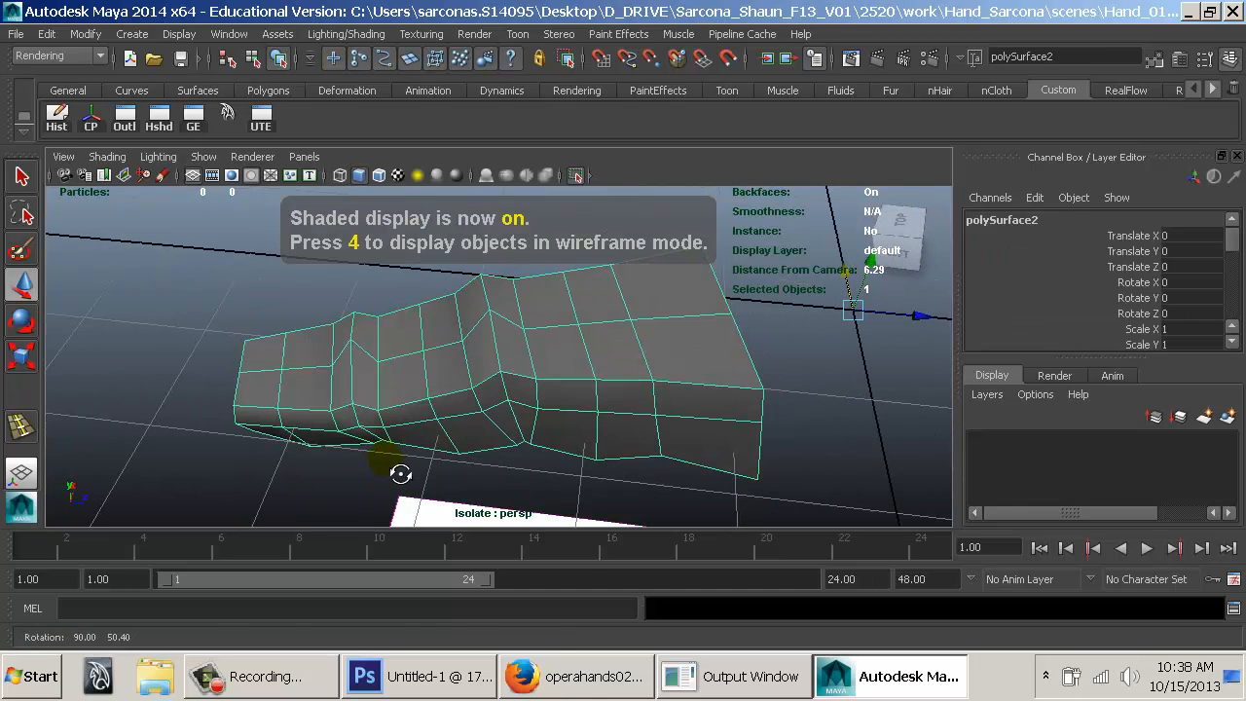
right_drag(501, 334, 414, 216)
alt+right_drag(412, 334, 616, 363)
alt+drag(566, 333, 500, 354)
click(500, 347)
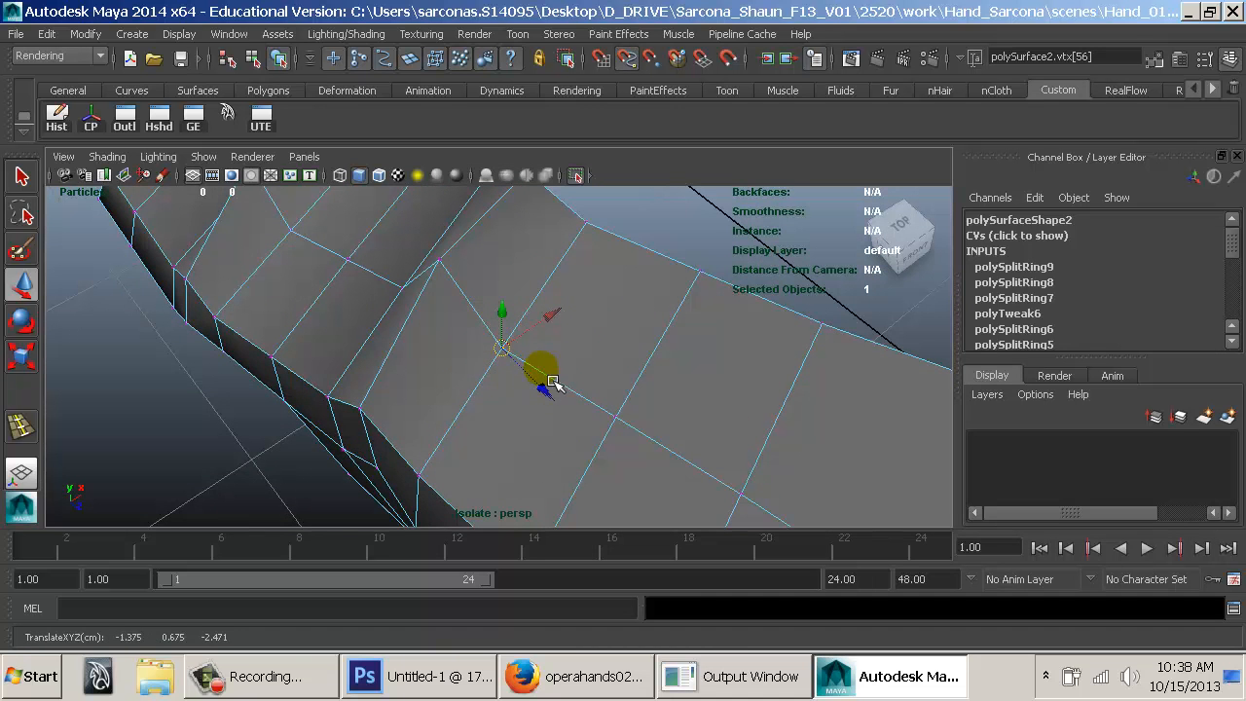
alt+drag(575, 392, 437, 359)
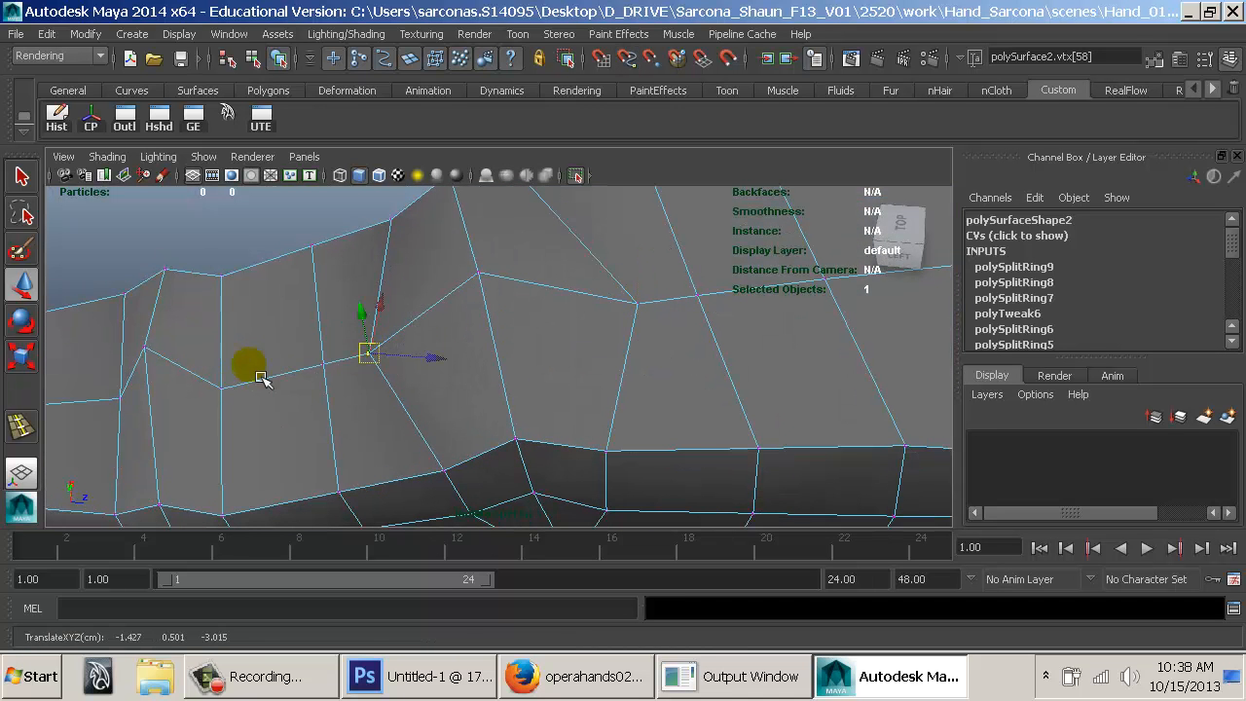
alt+drag(273, 384, 361, 376)
click(374, 375)
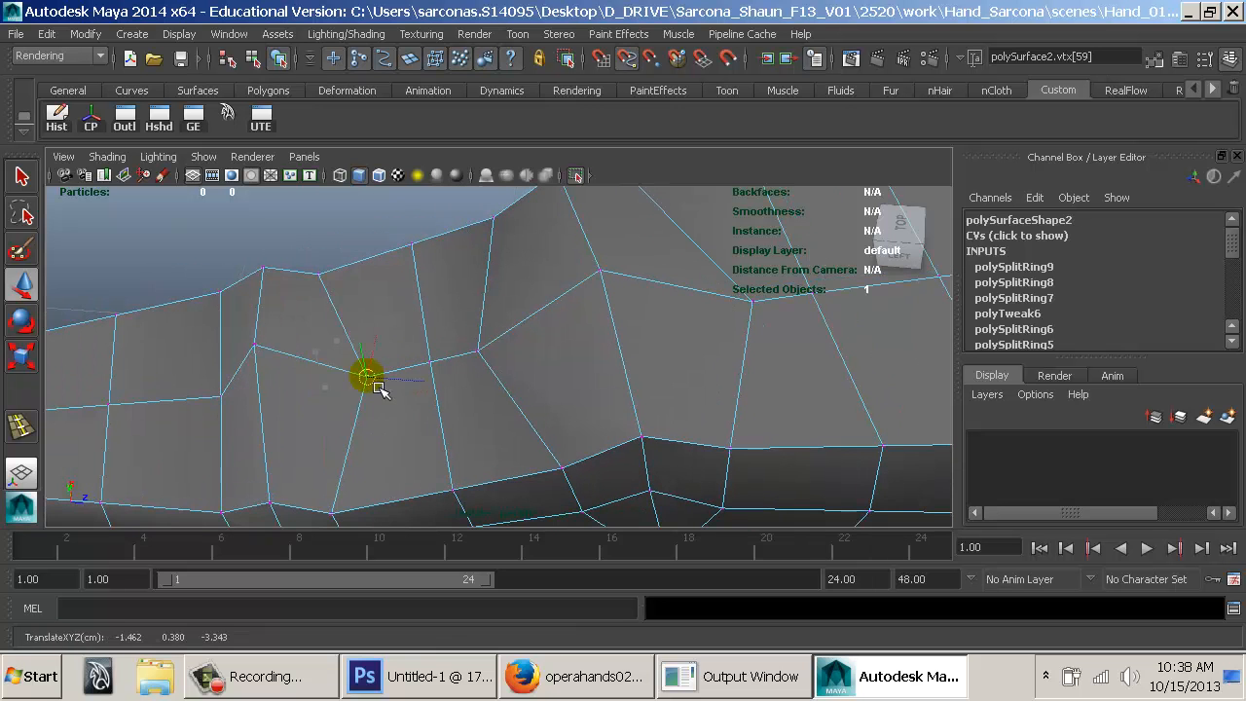
click(223, 397)
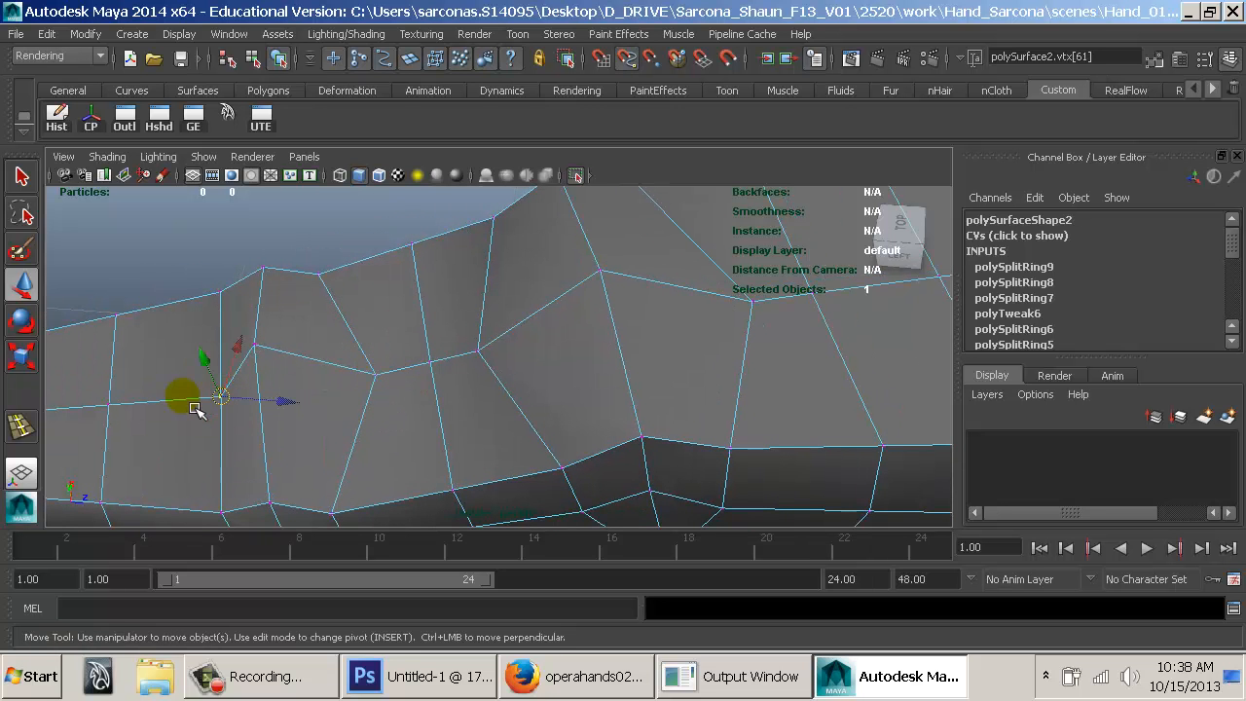
drag(195, 409, 181, 412)
alt+drag(638, 443, 671, 409)
alt+right_drag(671, 409, 409, 373)
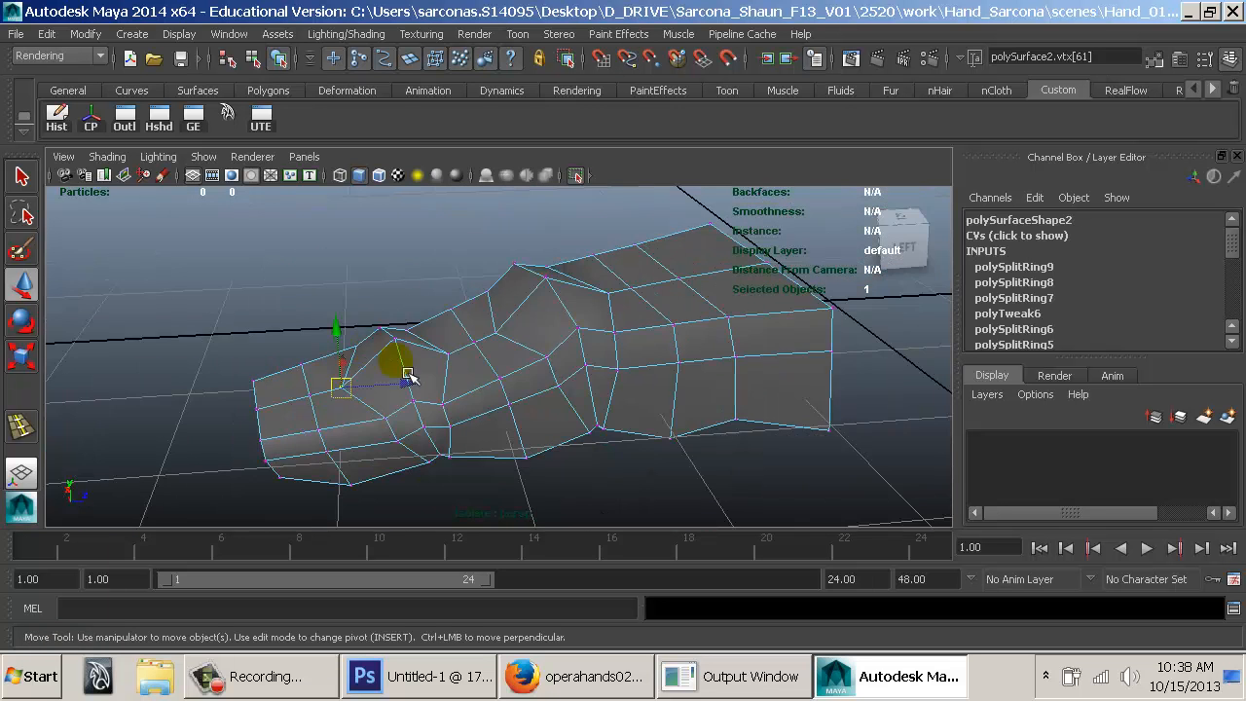
Turn on smooth preview for the finger and return to object mode with nothing selected.
alt+drag(497, 383, 617, 368)
key(3)
right_drag(526, 335, 570, 318)
click(569, 318)
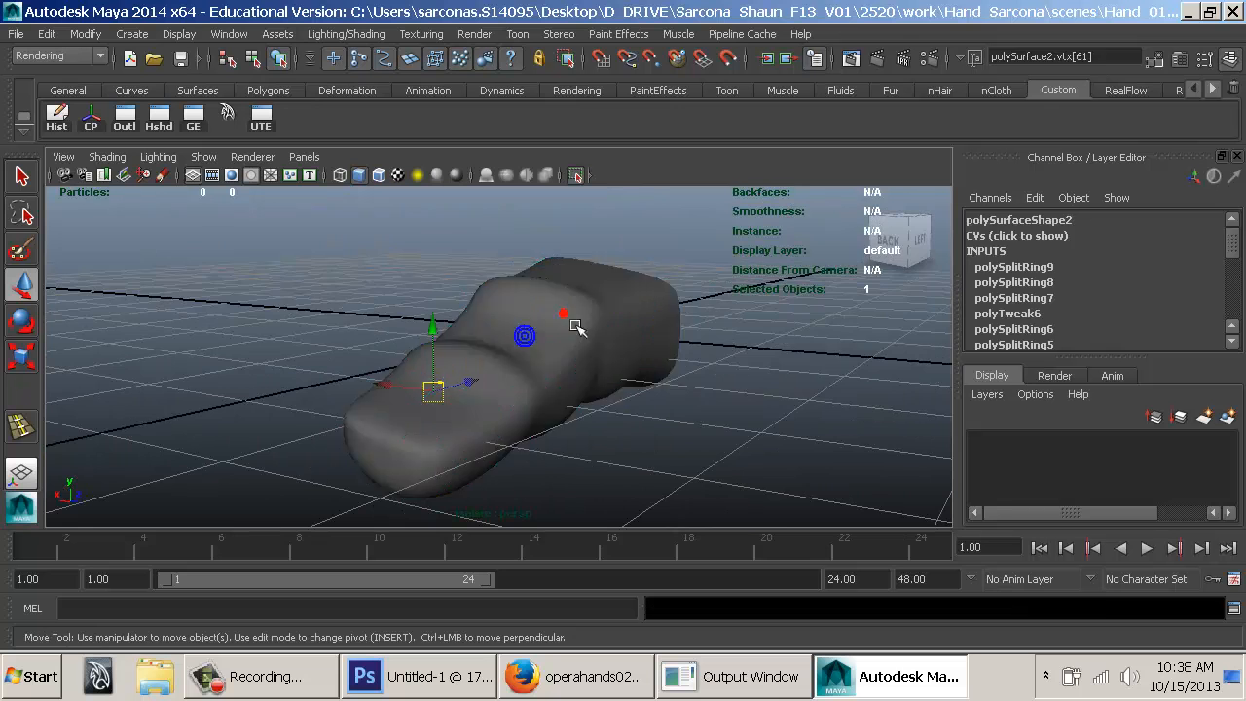
click(713, 404)
Move the centre vertices at the fingertip out to the reference finger's end in the top view and save the scene.
alt+drag(717, 414, 464, 324)
key(space)
alt+right_drag(464, 324, 743, 529)
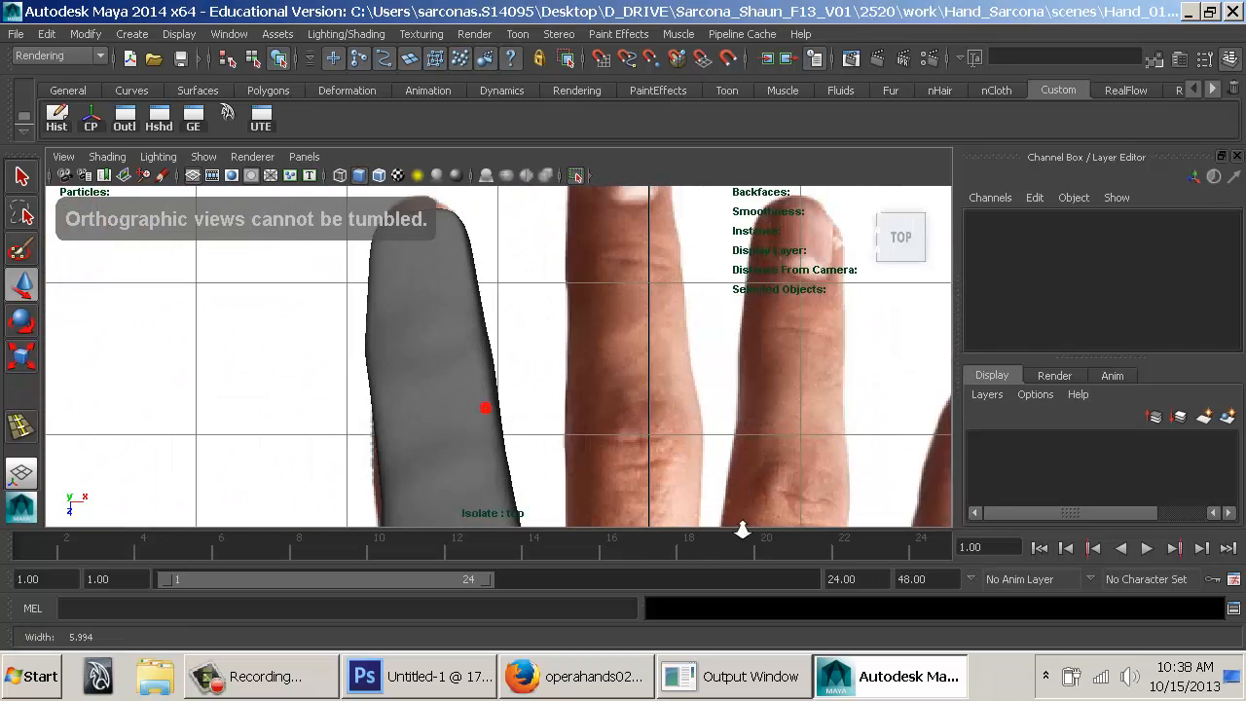
right_drag(425, 216, 339, 216)
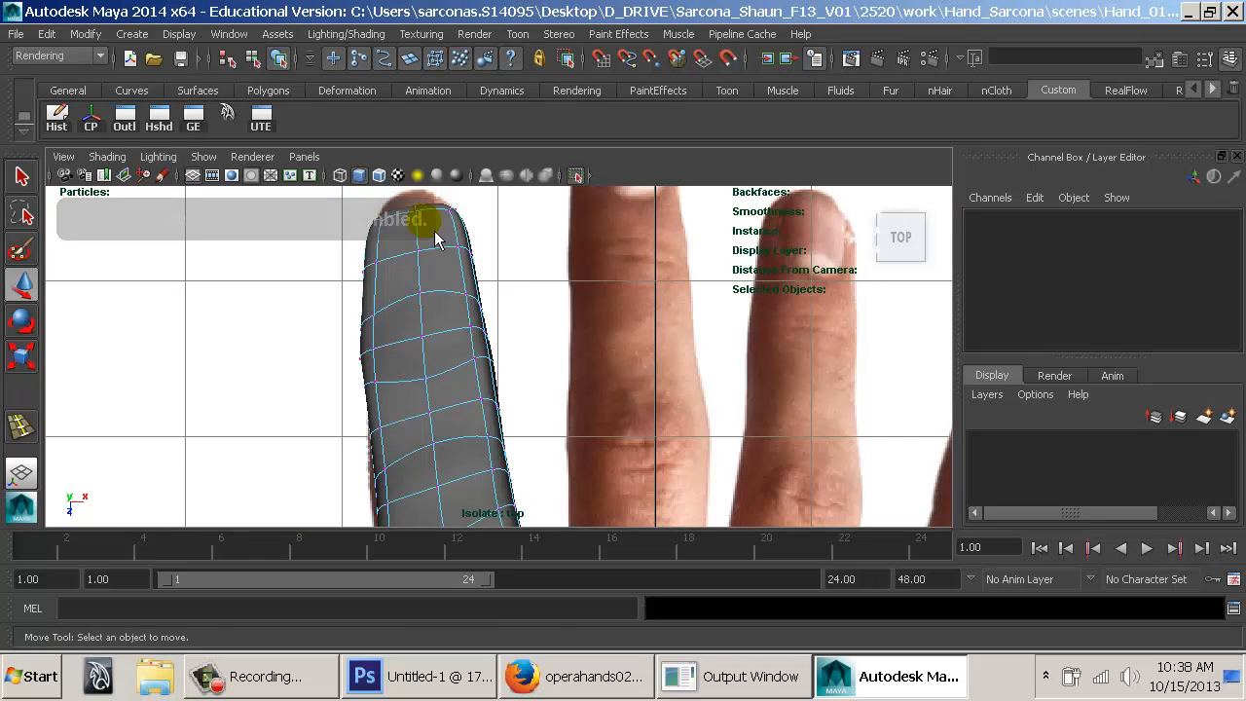
drag(412, 223, 441, 248)
middle_drag(442, 248, 435, 258)
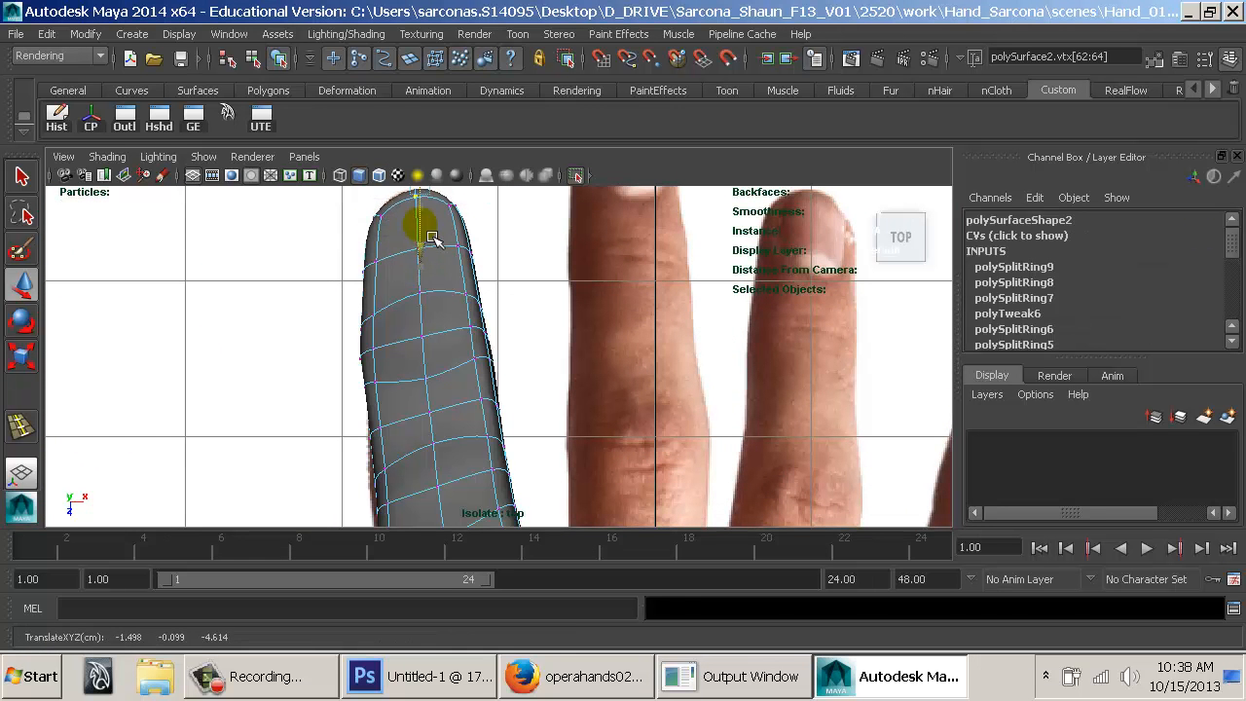
key(ctrl+s)
Inspect the smoothed finger's tip in the perspective view with the mesh deselected.
key(space)
drag(456, 304, 467, 280)
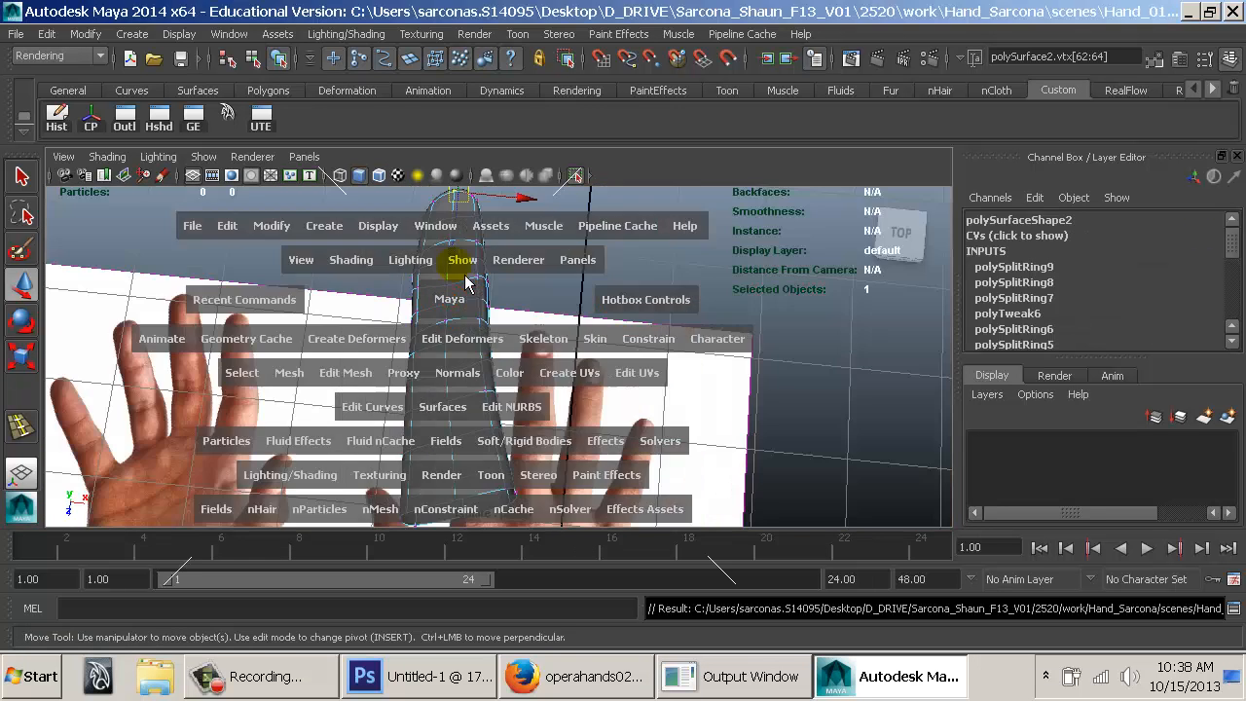
alt+drag(453, 395, 685, 308)
right_drag(512, 371, 558, 331)
click(553, 248)
alt+drag(492, 389, 673, 348)
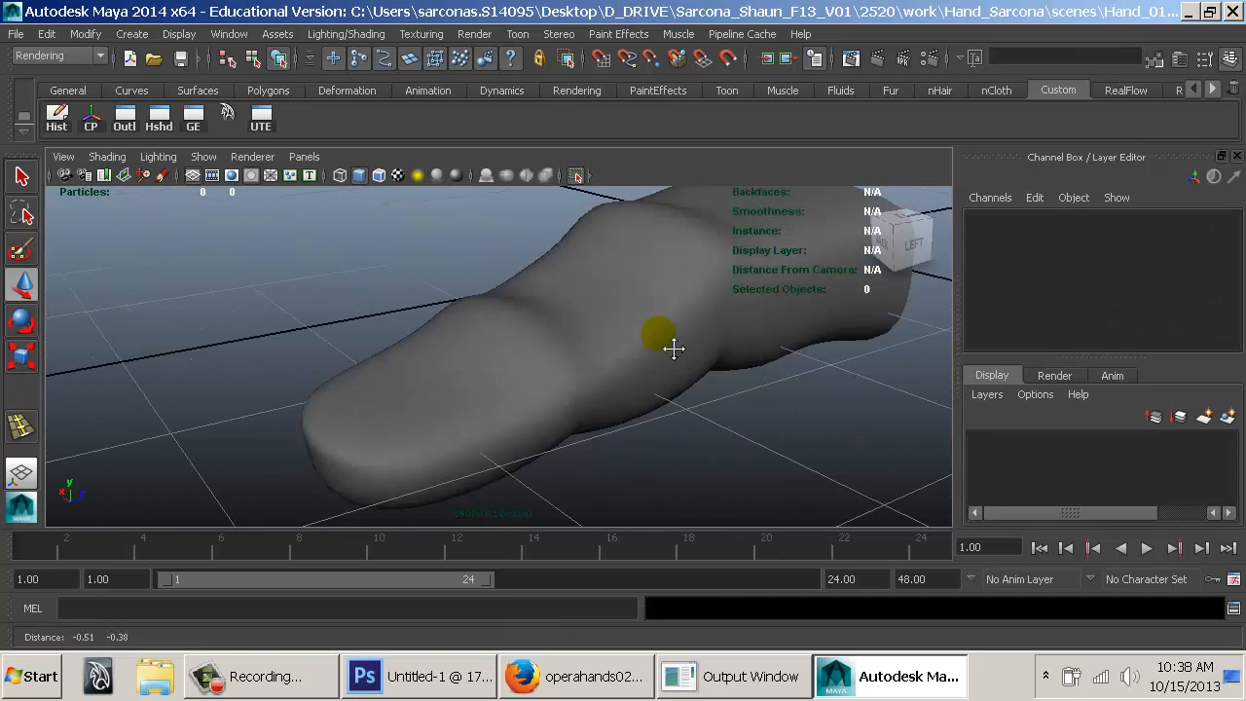
Compare the fingertip's wireframe with the nail on the reference photo in the top view.
click(416, 400)
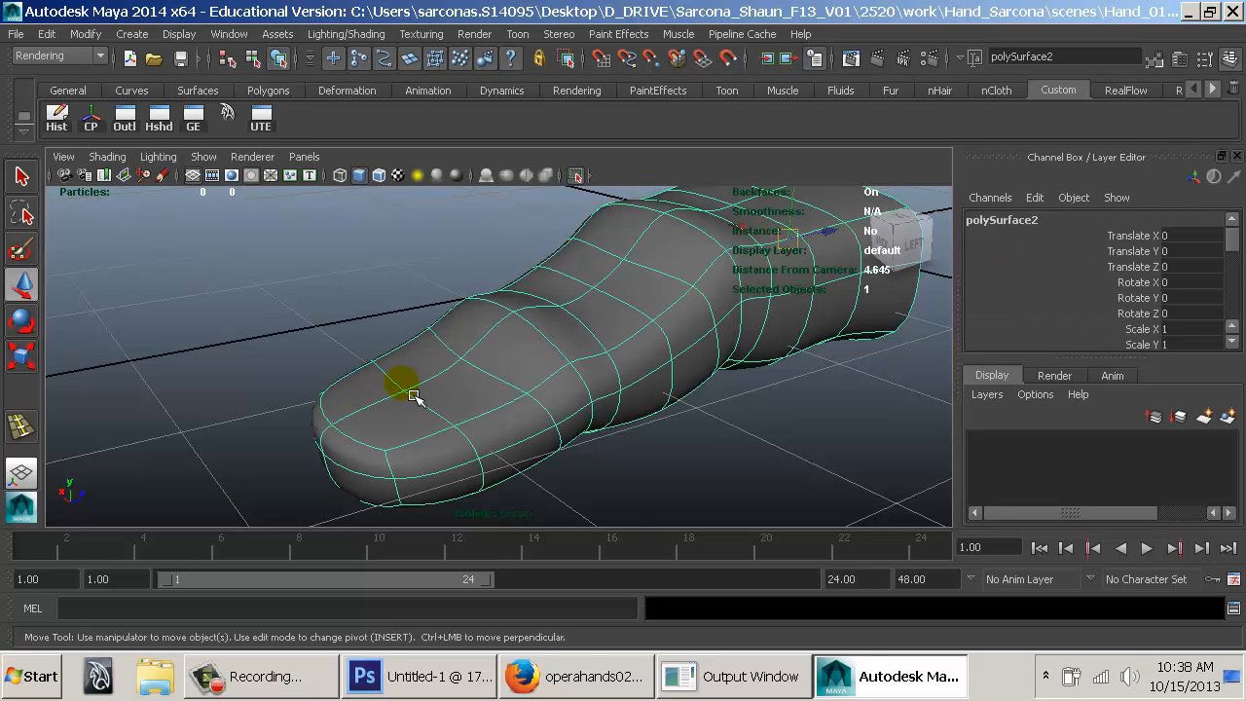
key(space)
drag(414, 396, 380, 394)
key(4)
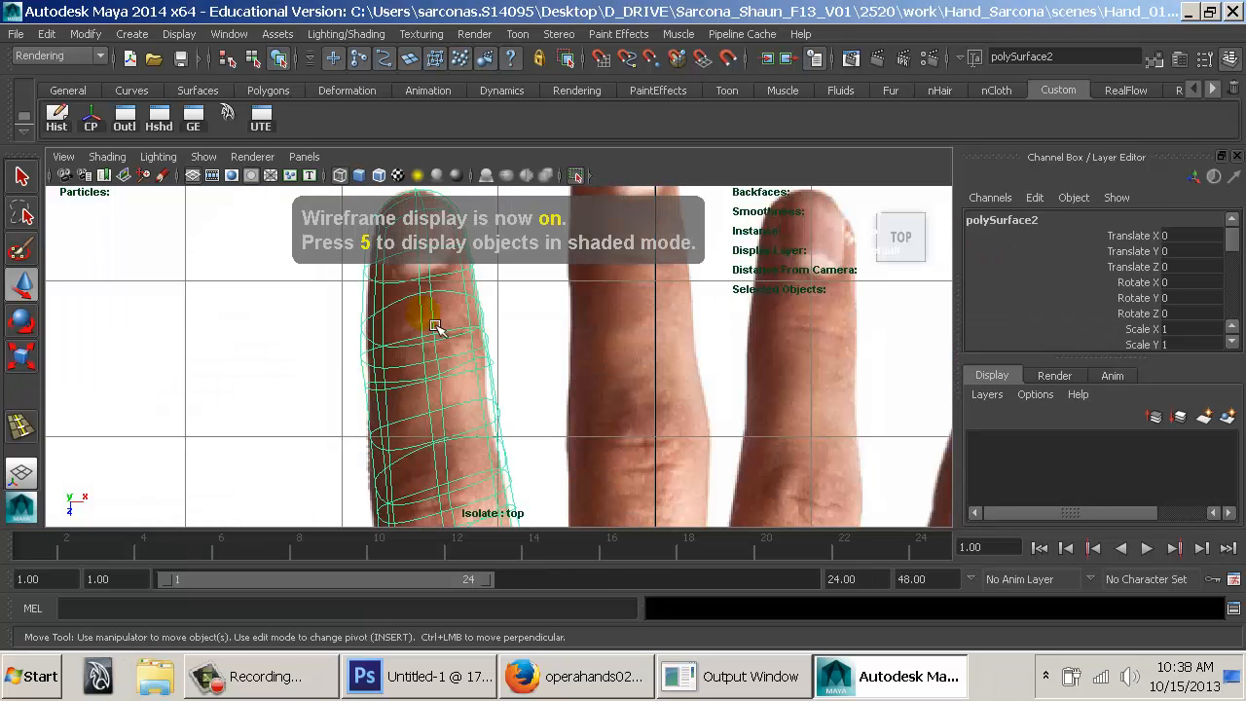
alt+right_drag(533, 441, 740, 461)
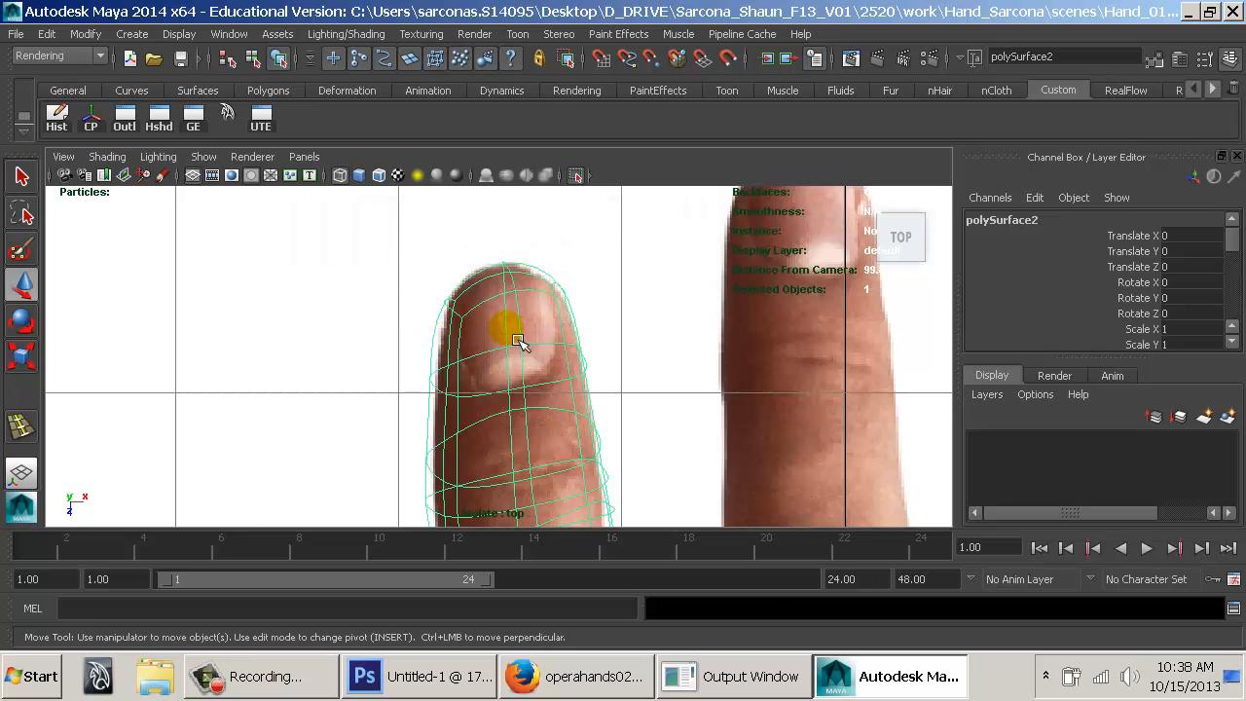
Select the faces on top of the fingertip and check their coverage against the reference nail in the top view.
key(space)
drag(518, 341, 506, 292)
key(5)
mouse_move(456, 216)
right_down()
mouse_move(471, 353)
mouse_move(466, 279)
right_up()
click(417, 363)
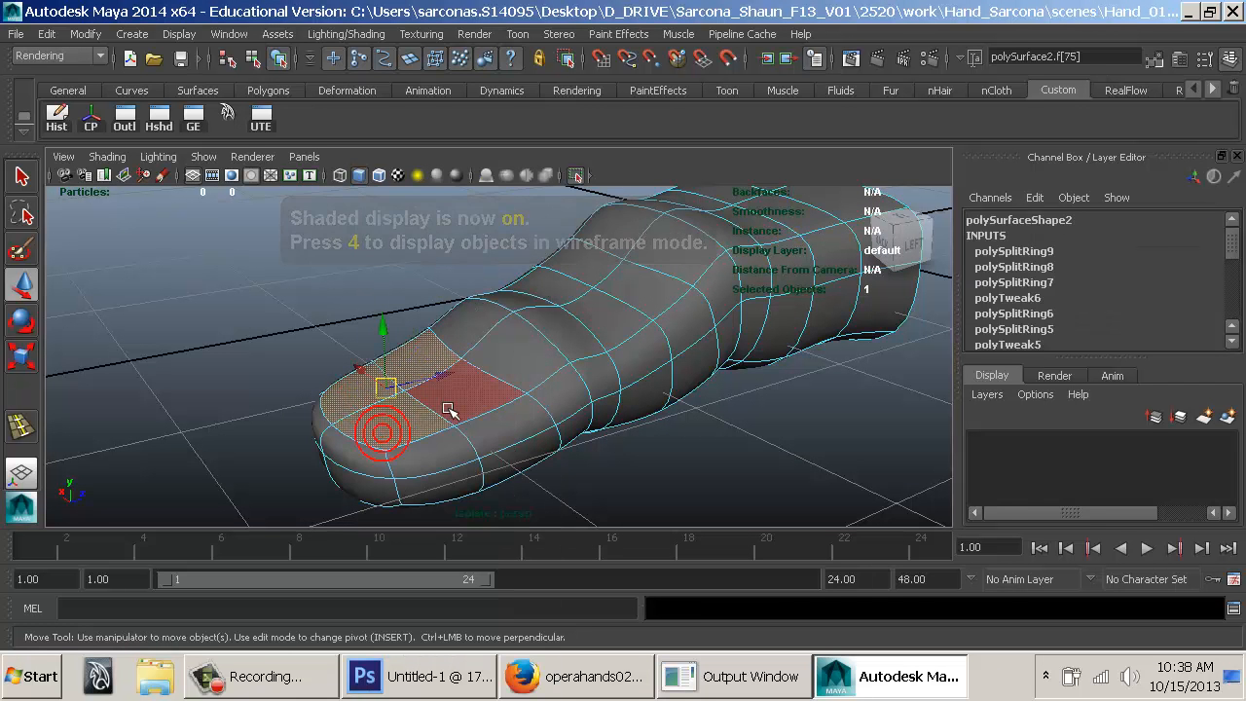
key(space)
drag(434, 399, 399, 411)
key(4)
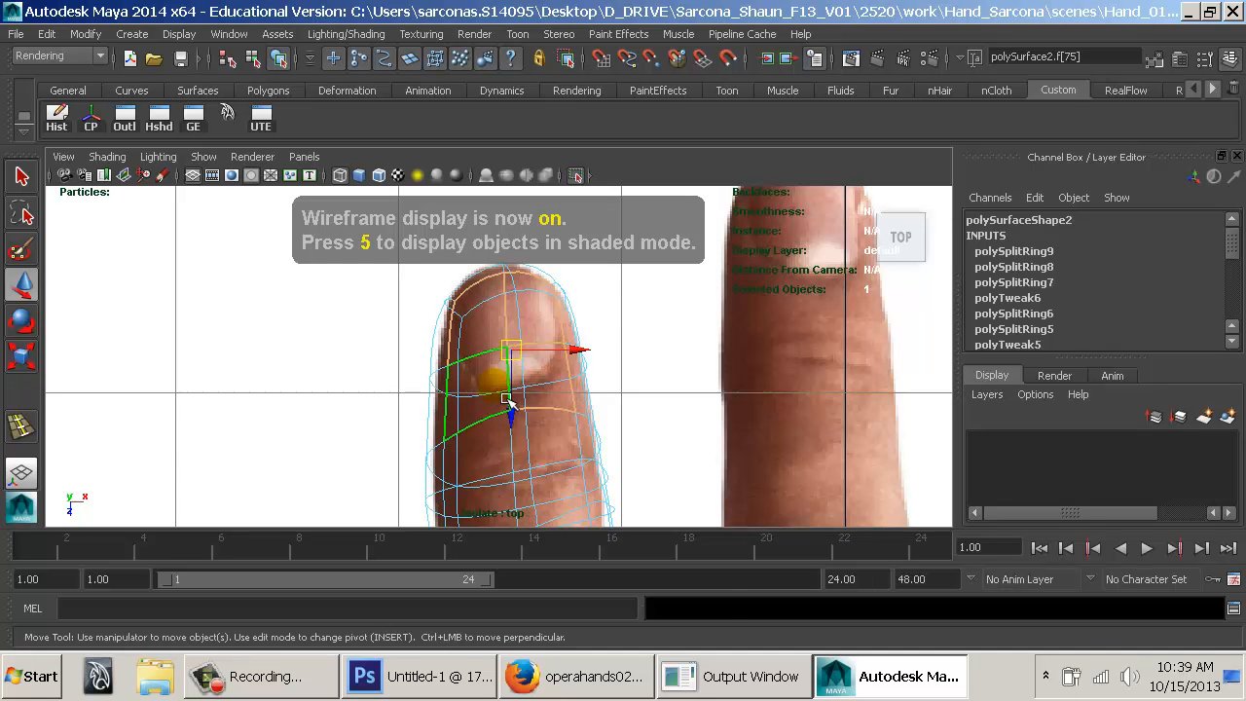
key(space)
drag(506, 400, 478, 390)
key(5)
click(470, 387)
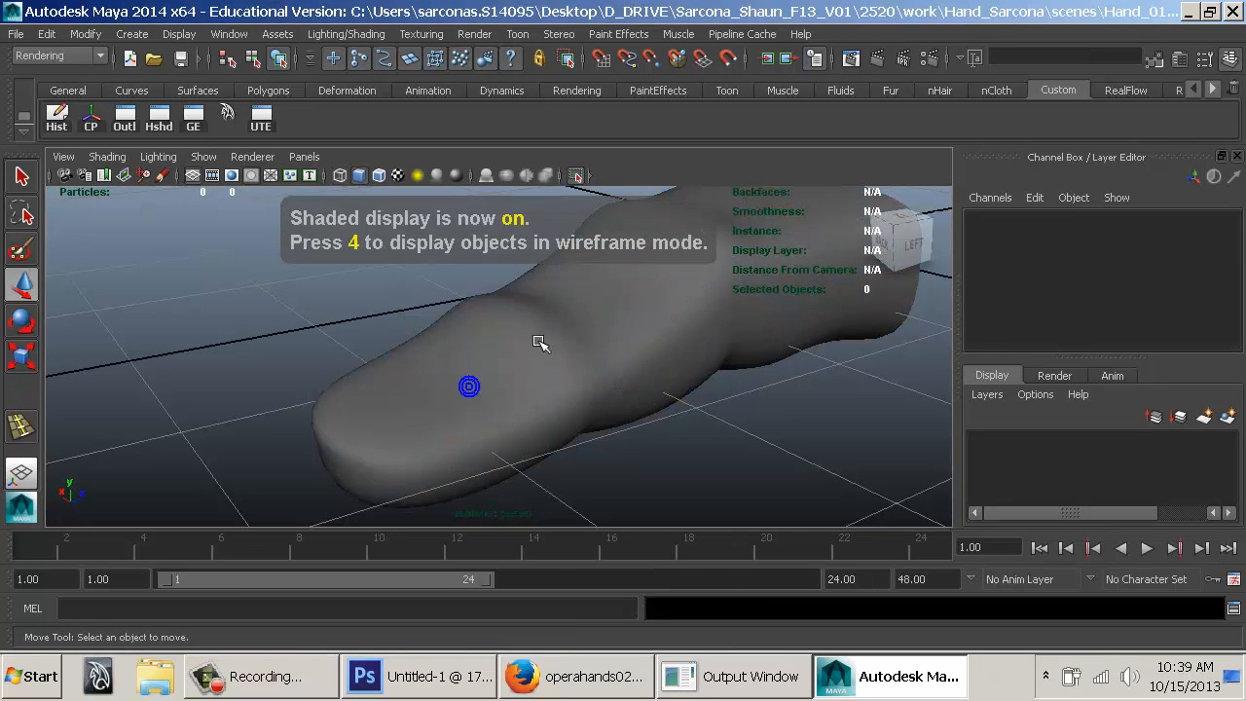
Insert an edge loop across the fingertip segment between its middle loop and the end knuckle, keeping smooth preview on.
click(530, 336)
key(space)
click(351, 462)
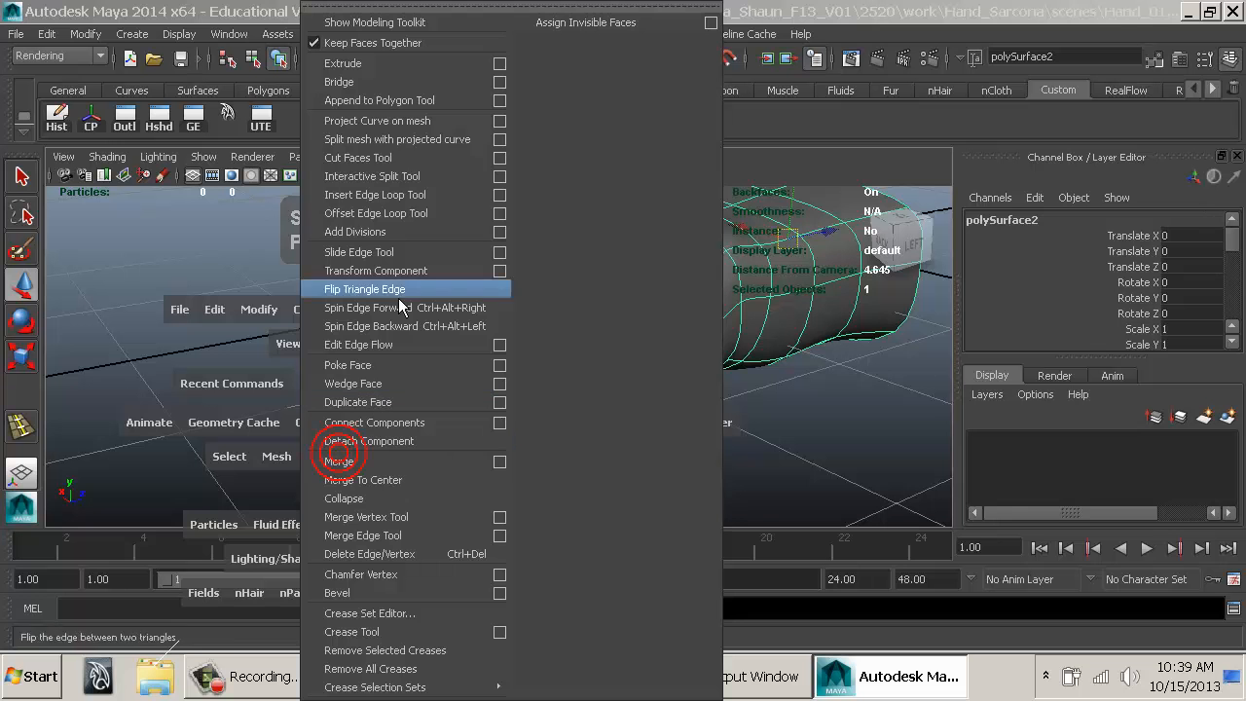
click(422, 194)
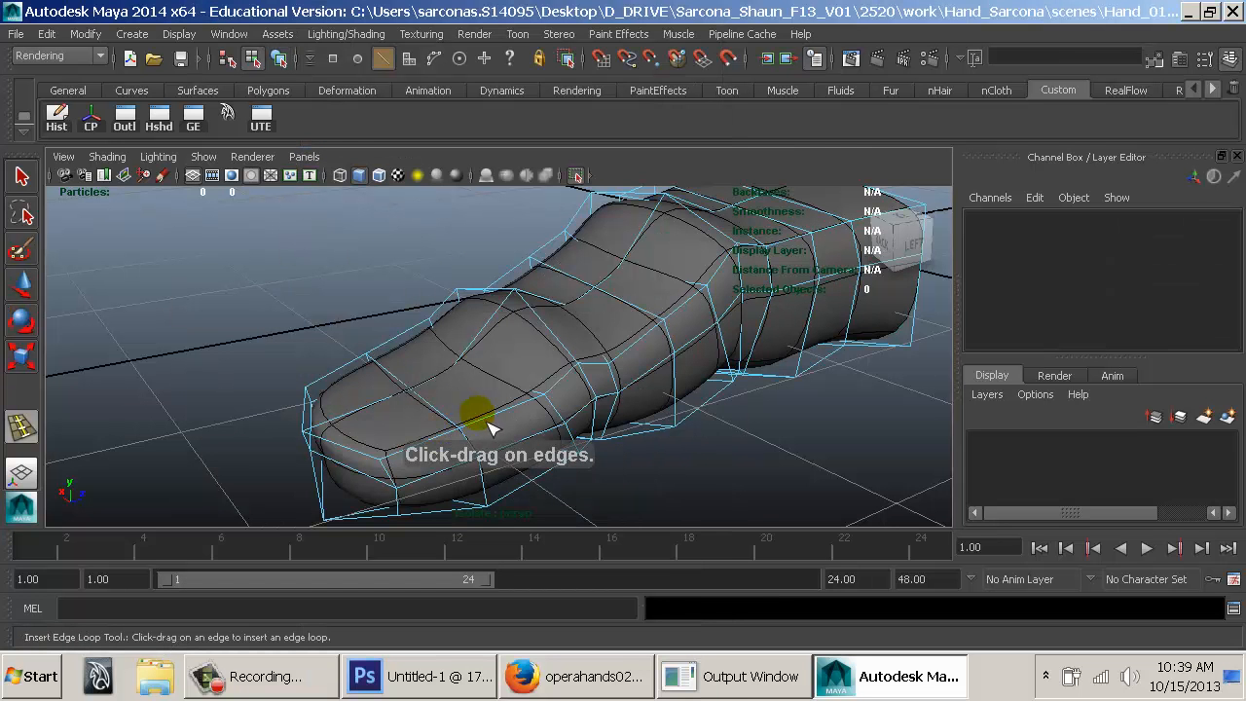
click(479, 414)
alt+drag(479, 414, 474, 398)
key(w)
key(3)
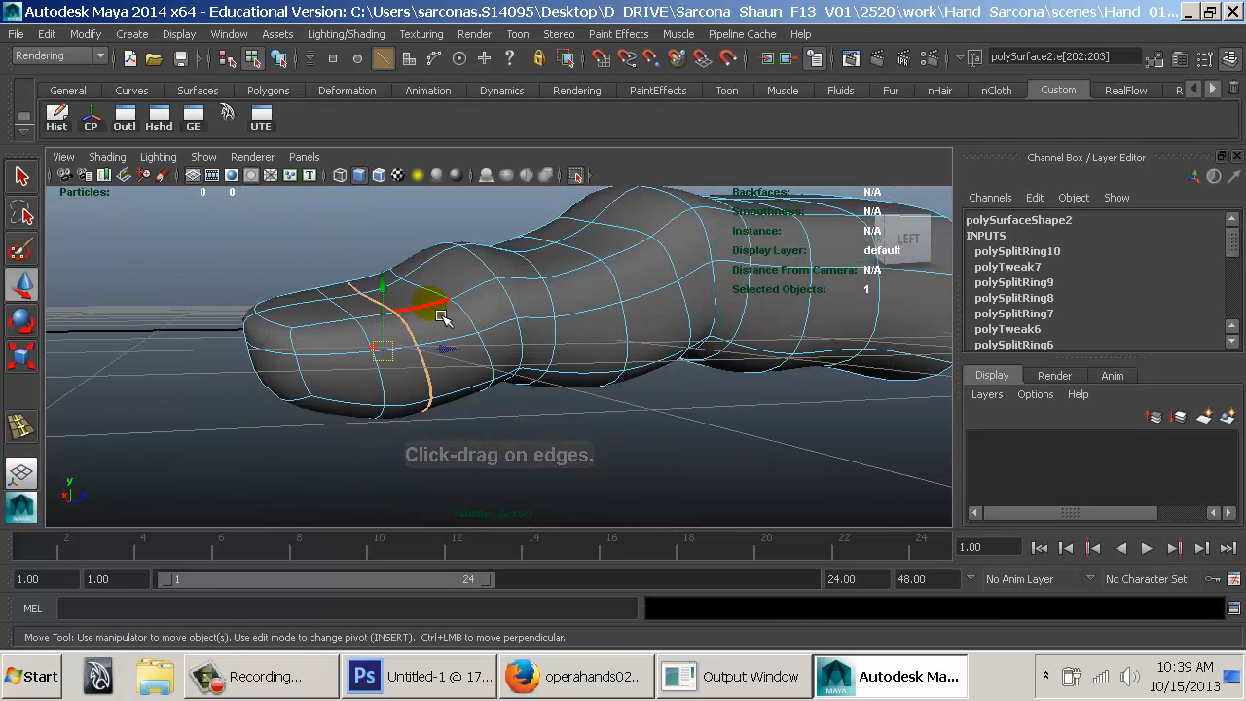
Select the faces on top of the fingertip up to the new edge loop and compare them with the reference nail in the top view.
right_drag(432, 303, 477, 281)
click(371, 229)
mouse_move(483, 322)
alt+mouse_down()
mouse_move(477, 383)
mouse_move(484, 312)
mouse_move(482, 337)
alt+mouse_up()
right_drag(367, 216, 376, 285)
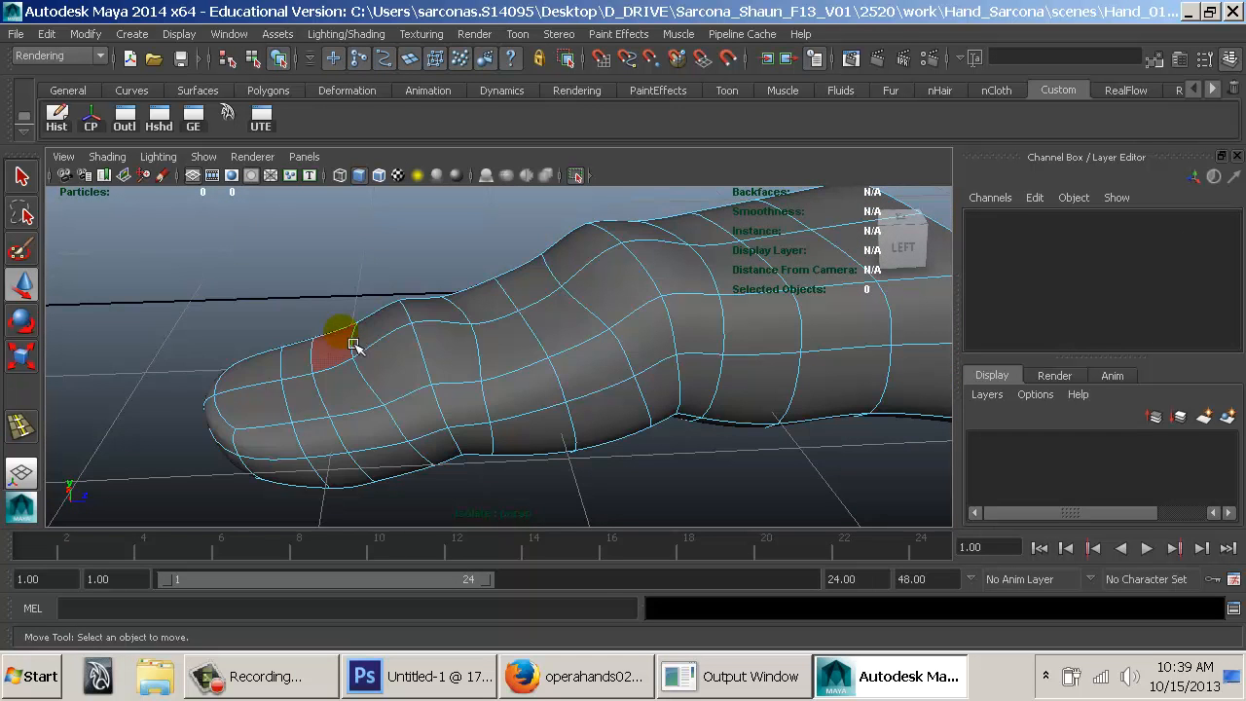
key(space)
drag(342, 333, 277, 328)
key(space)
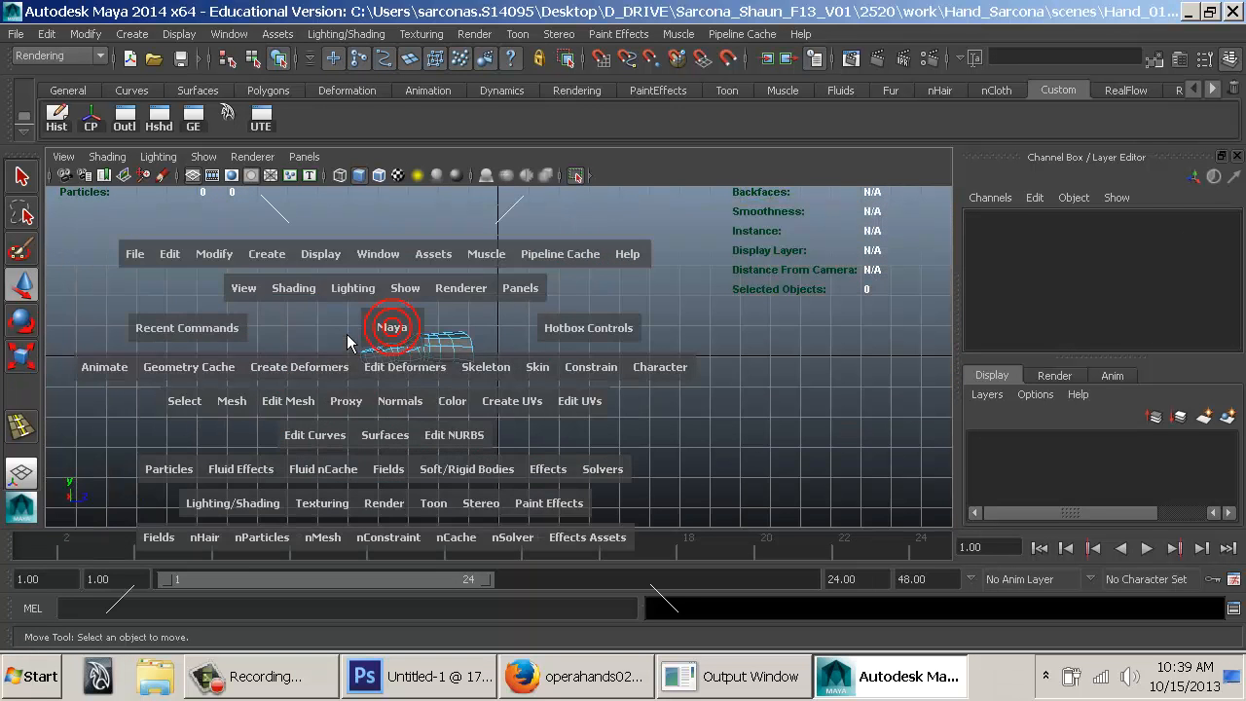
drag(383, 325, 384, 293)
key(4)
click(541, 334)
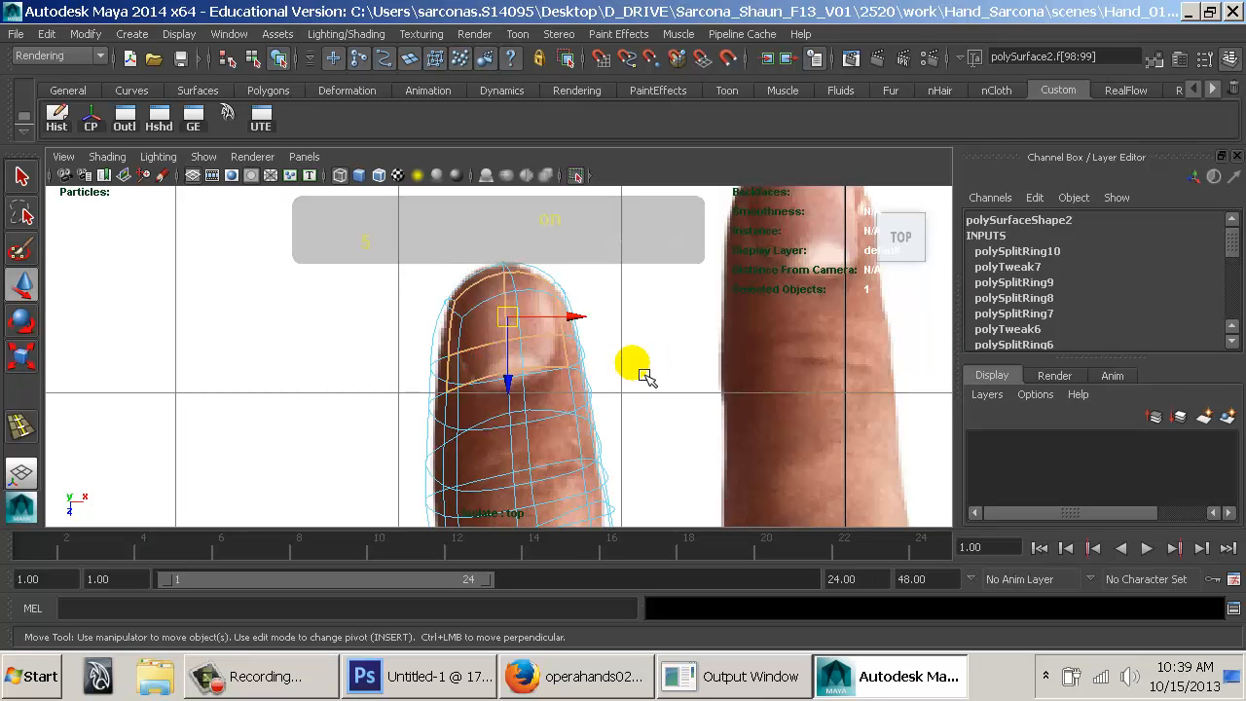
key(5)
Move the middle vertex of the new edge loop back toward the knuckle to follow the curved base of the reference nail.
mouse_move(535, 336)
right_down()
mouse_move(519, 335)
mouse_move(470, 223)
right_up()
key(4)
click(506, 368)
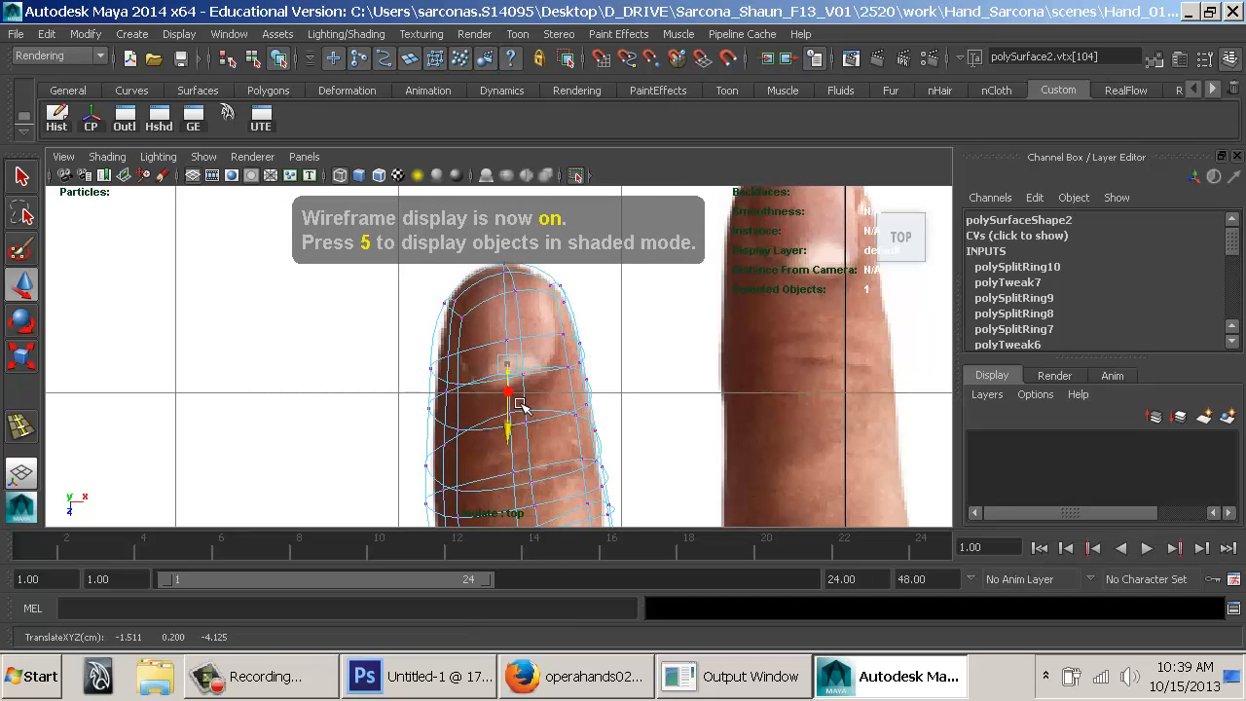
key(5)
key(4)
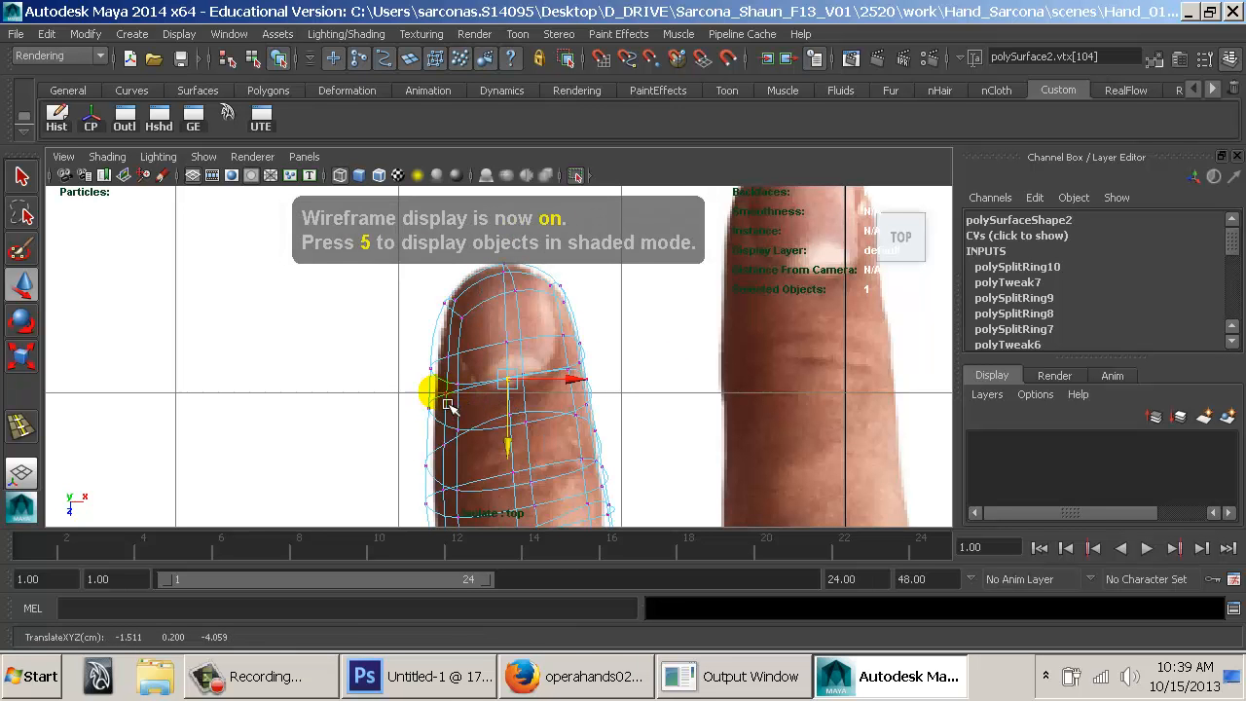
Extrude the two nail faces on top of the fingertip, shrinking them inward and sinking them slightly into the surface.
right_drag(516, 357, 535, 368)
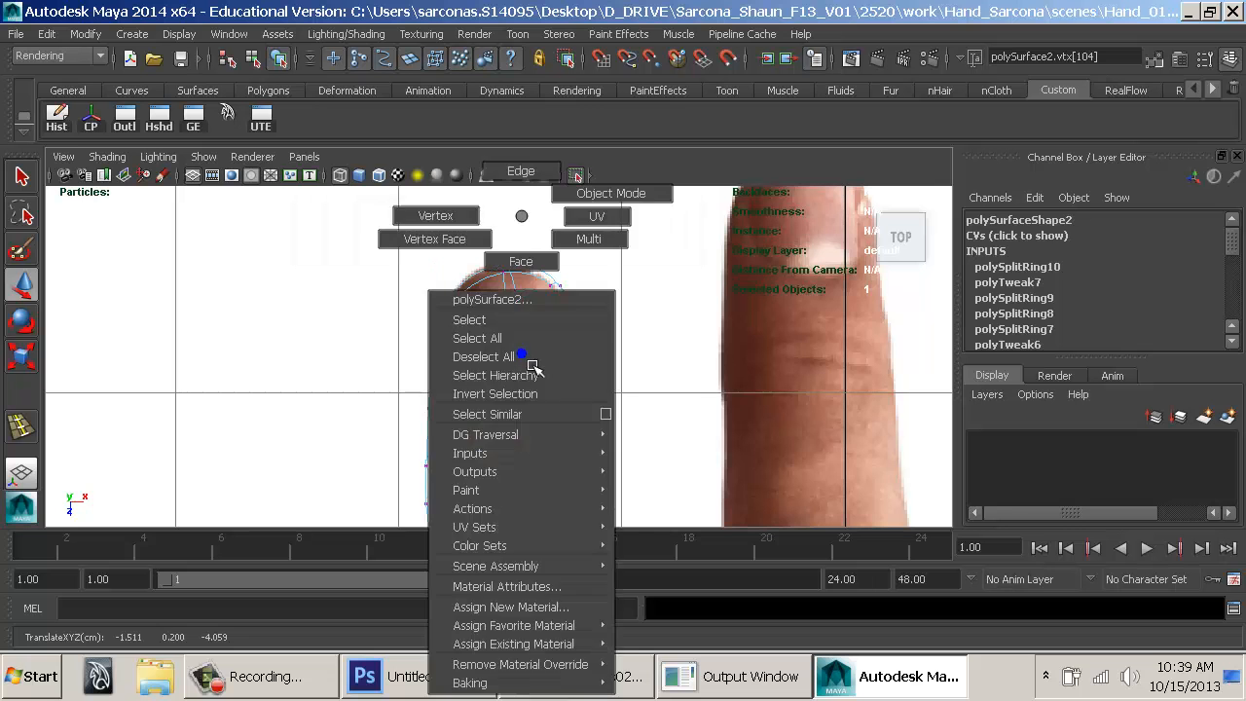
right_drag(534, 276, 534, 277)
click(536, 329)
key(space)
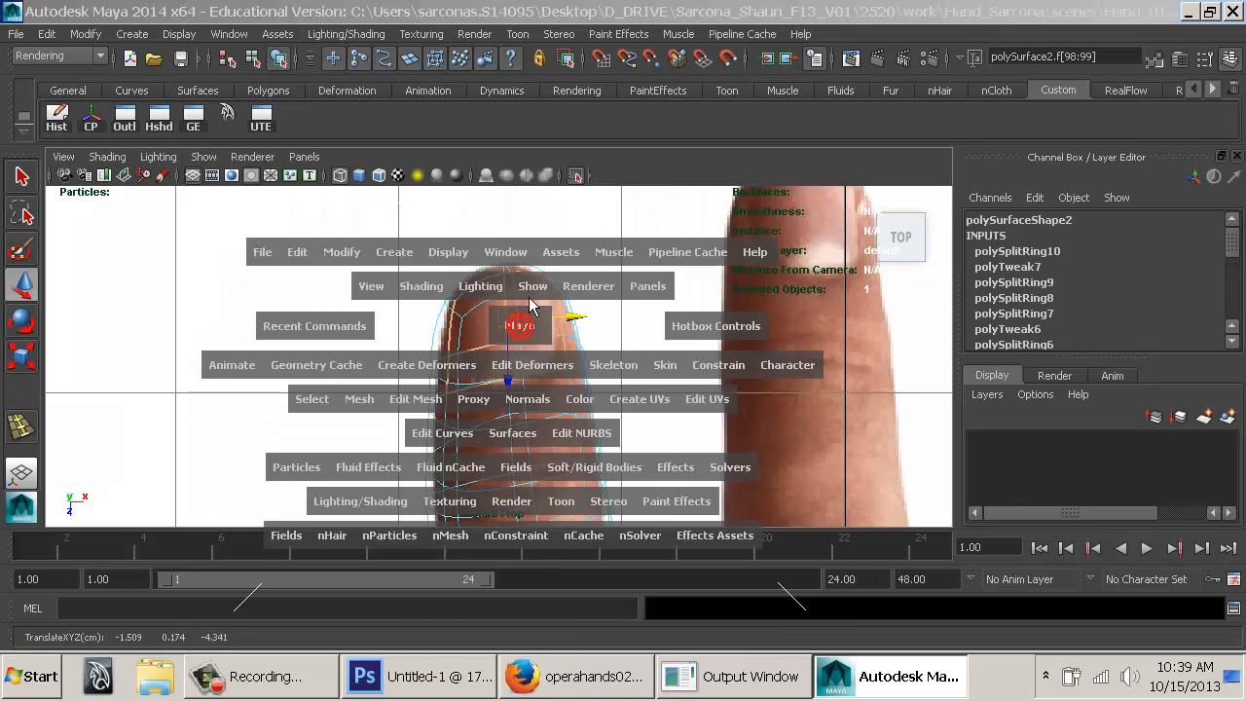
drag(520, 328, 520, 292)
key(5)
key(f)
mouse_move(570, 379)
alt+mouse_down()
mouse_move(707, 394)
mouse_move(490, 379)
mouse_move(453, 303)
alt+mouse_up()
key(space)
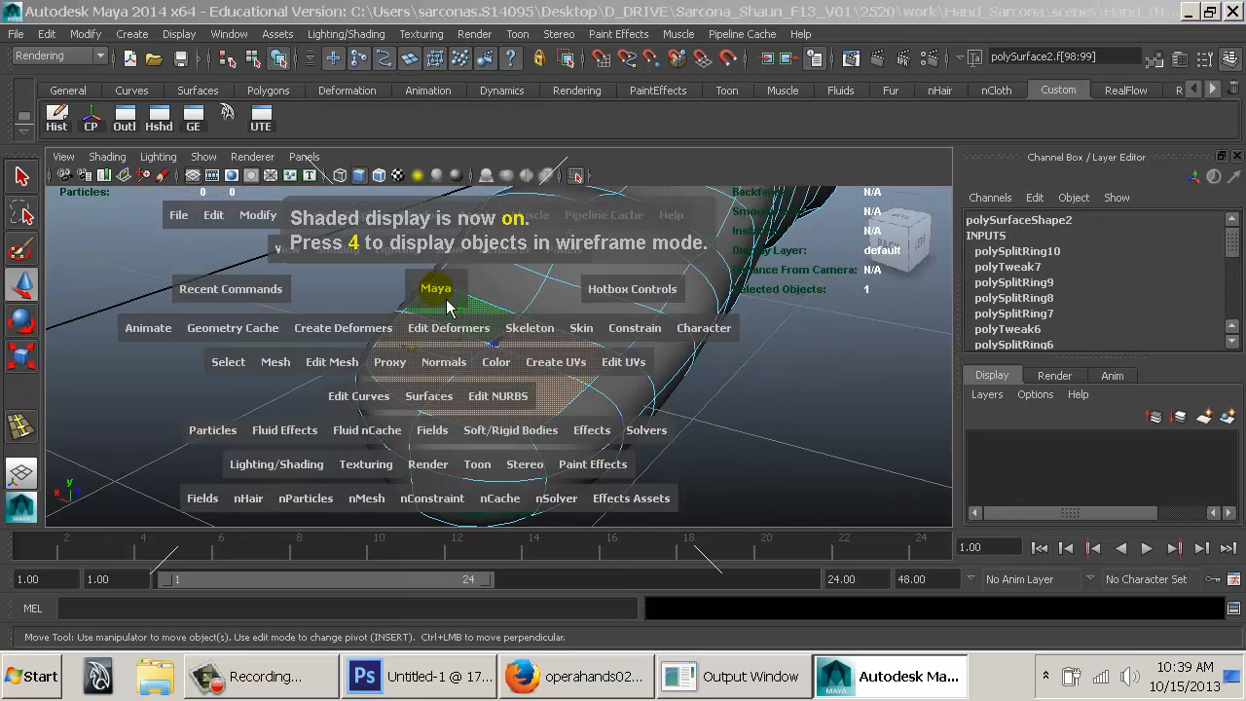
click(332, 362)
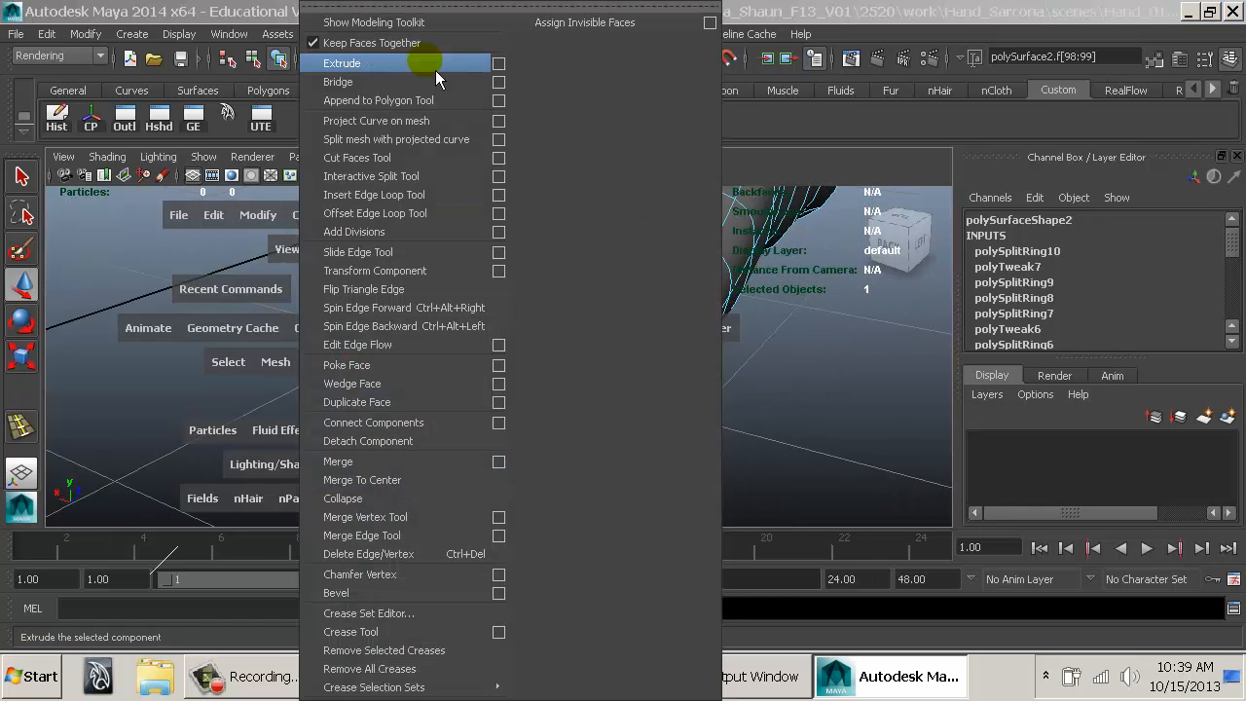
click(437, 68)
drag(538, 363, 534, 365)
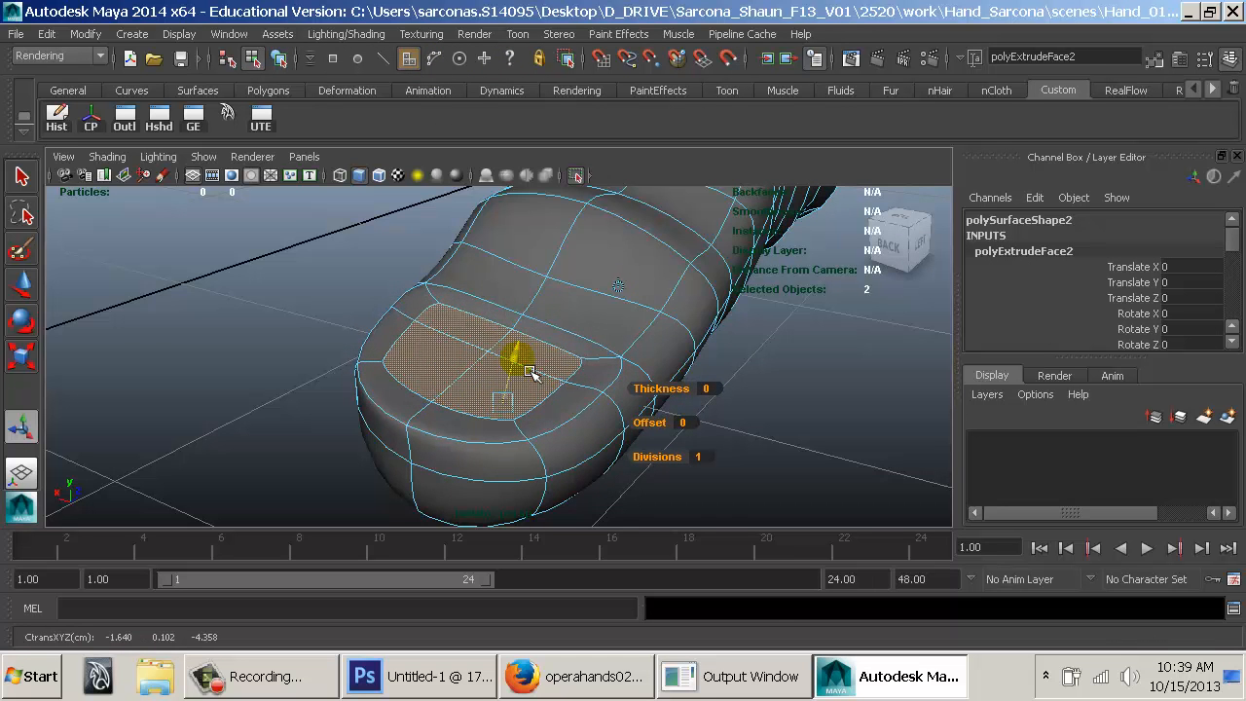
alt+drag(543, 389, 696, 402)
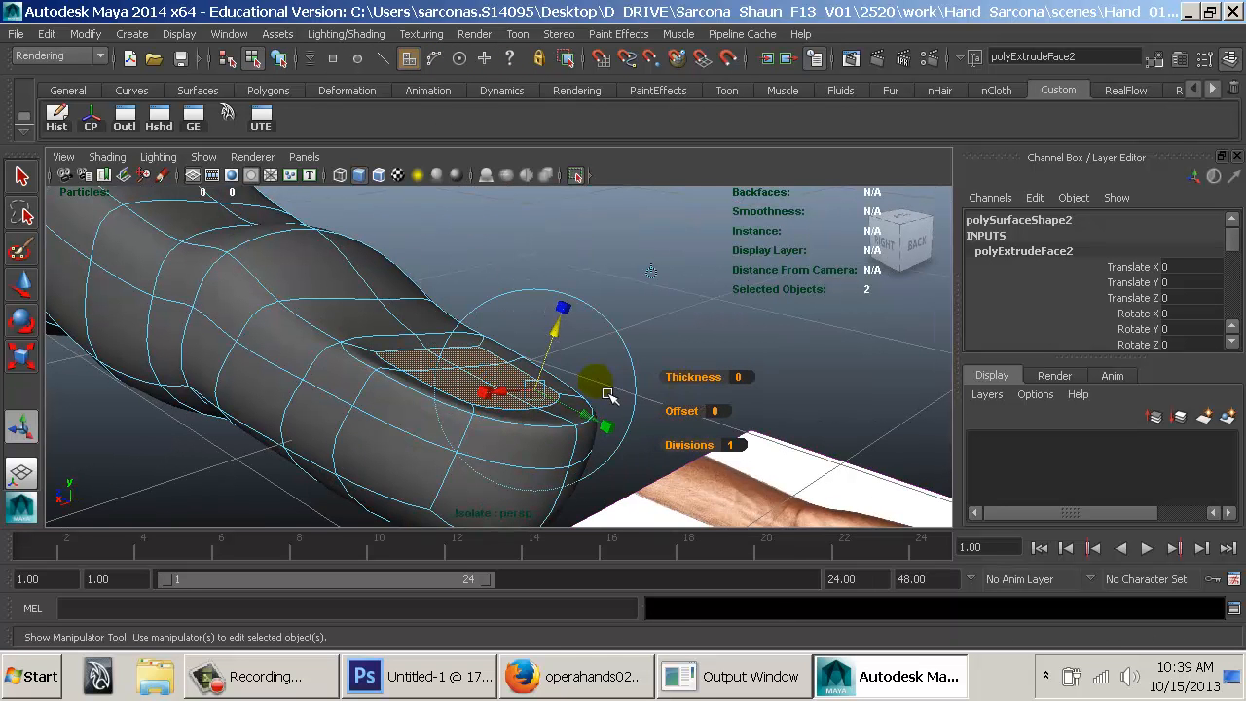
Extrude the recessed nail faces again and raise them to form the nail plate.
key(ctrl+e)
drag(538, 323, 550, 308)
alt+drag(560, 402, 574, 408)
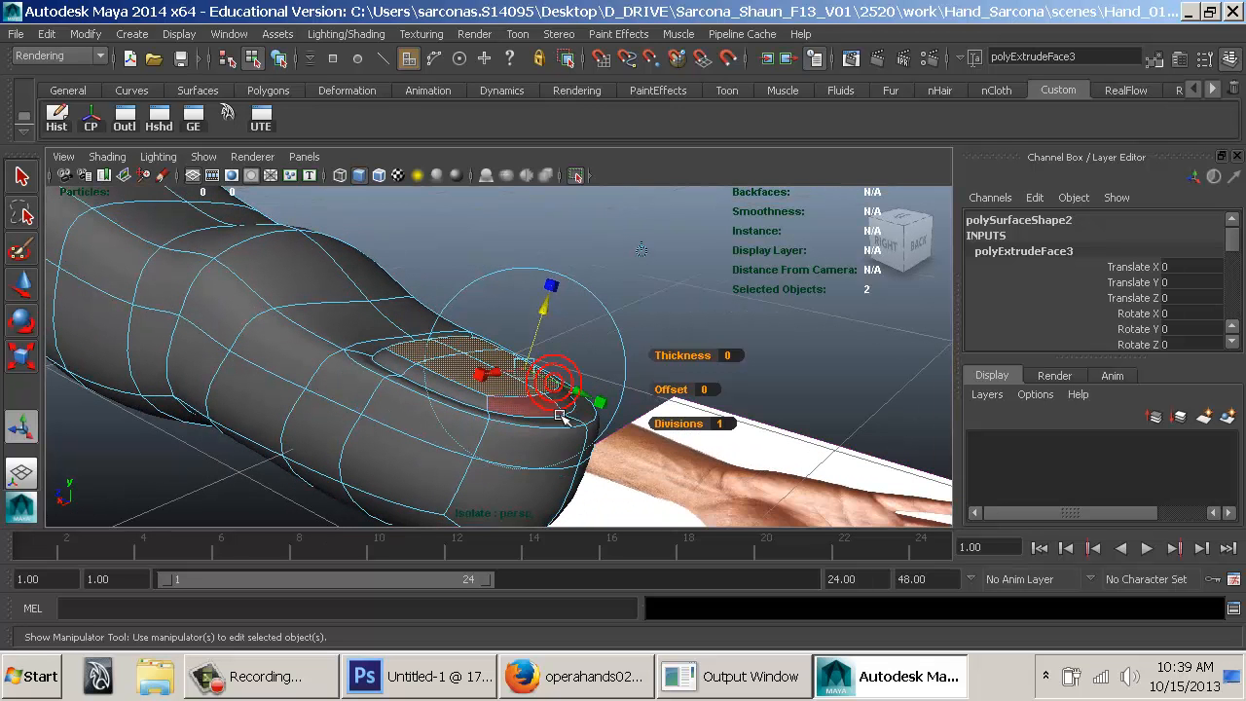
Select the side and front wall faces of the raised nail and extrude them outward over the fingertip.
key(w)
click(407, 370)
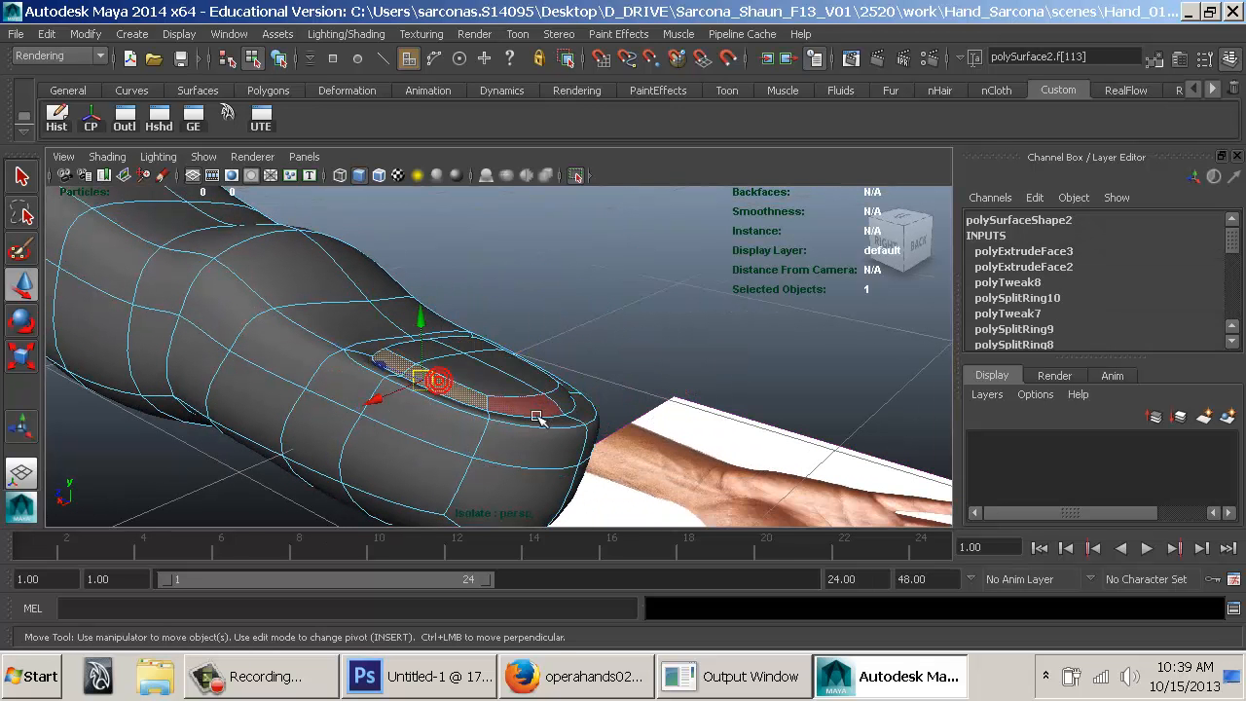
alt+drag(654, 411, 545, 414)
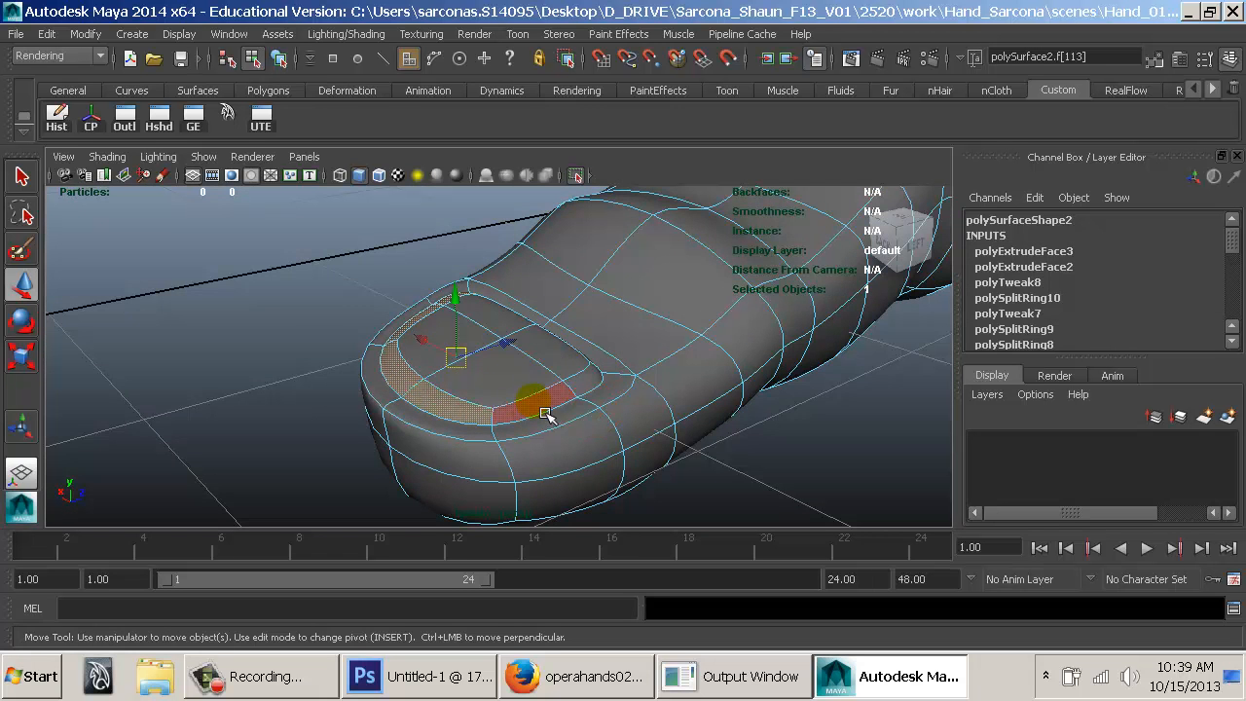
key(ctrl+e)
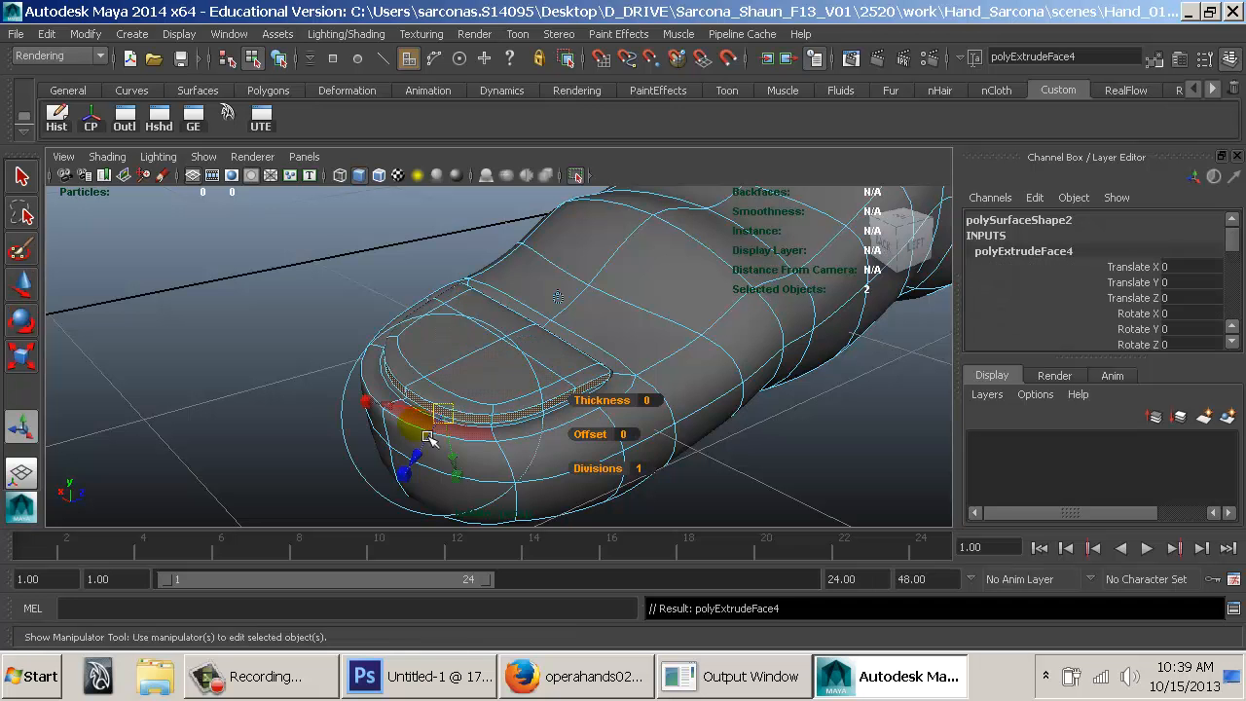
drag(440, 456, 434, 473)
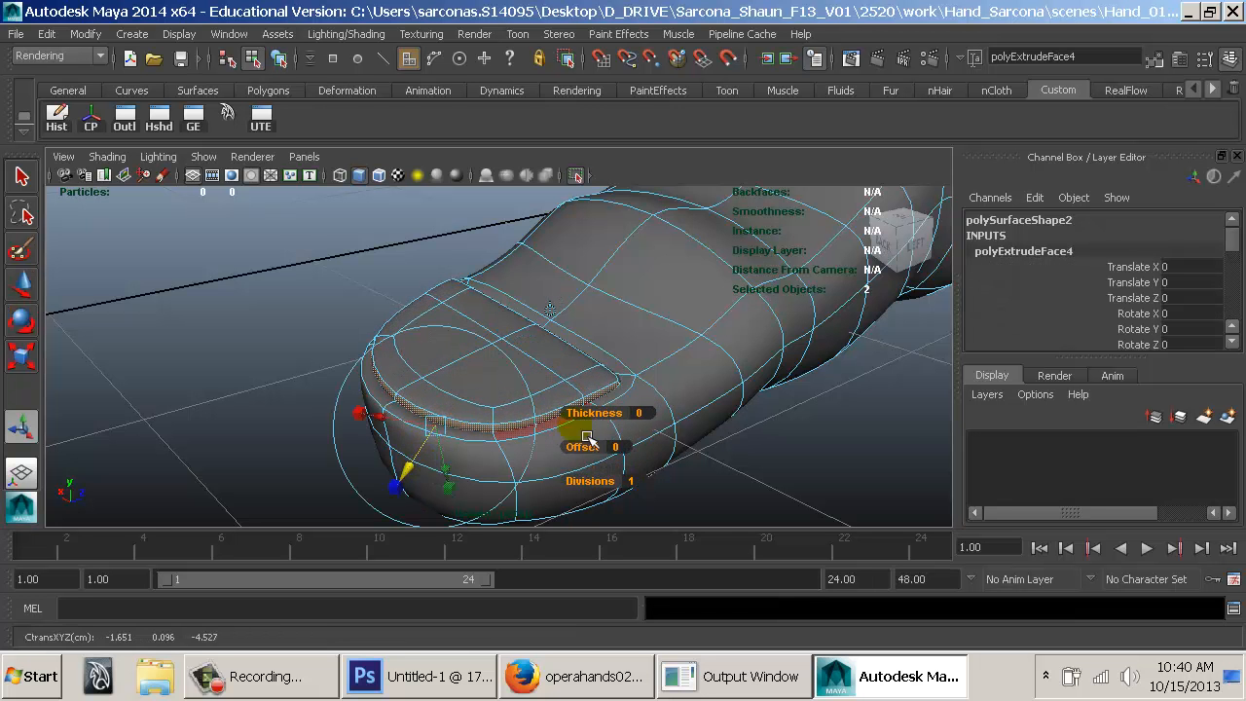
Inspect the smoothed nail from several angles in the perspective view with the mesh deselected.
alt+drag(588, 440, 592, 341)
key(w)
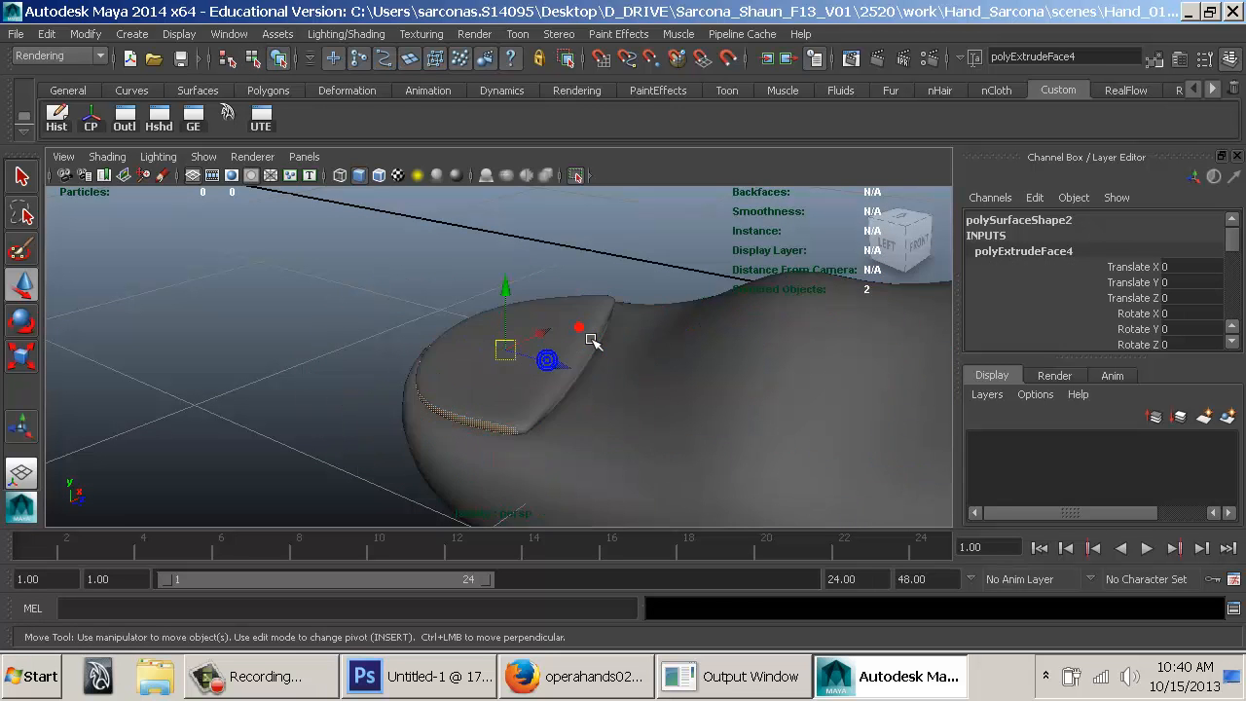
right_drag(547, 361, 591, 338)
click(590, 290)
click(483, 261)
alt+drag(654, 342, 445, 328)
alt+right_drag(406, 318, 546, 378)
Adjust the height of the edges where the base of the nail meets the finger, undoing the last change.
click(582, 337)
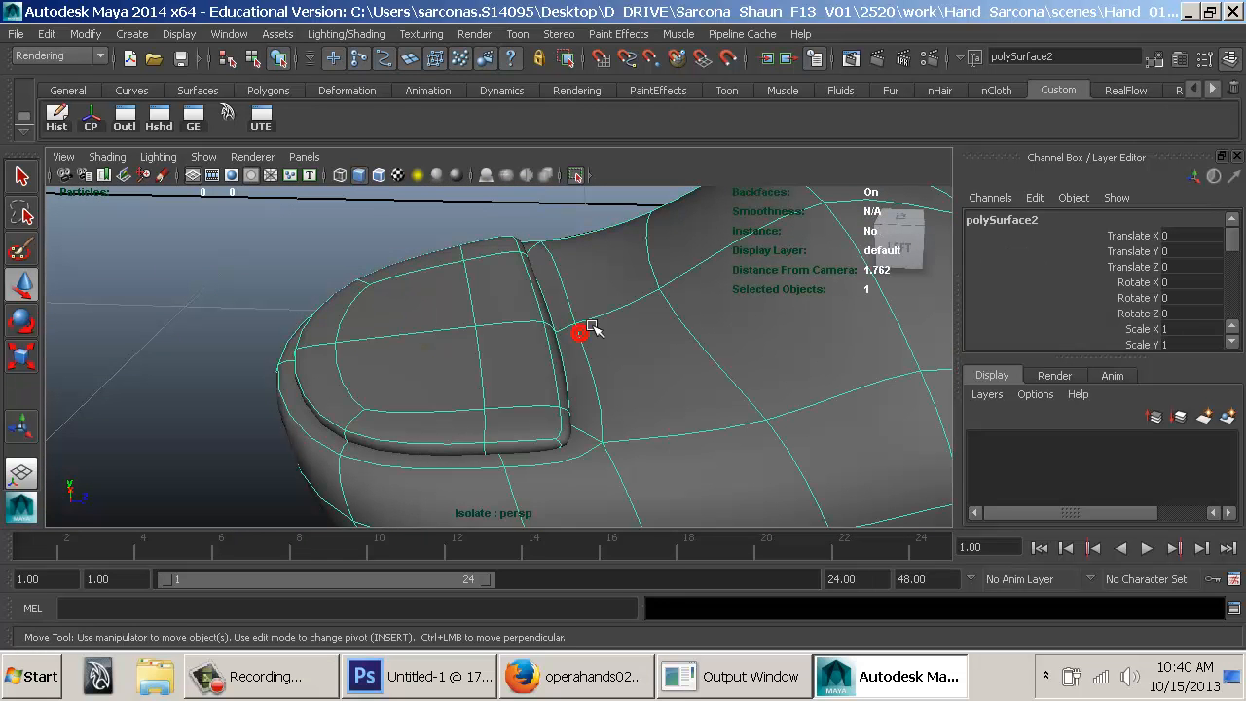
right_click(576, 297)
right_drag(576, 206, 572, 182)
click(575, 279)
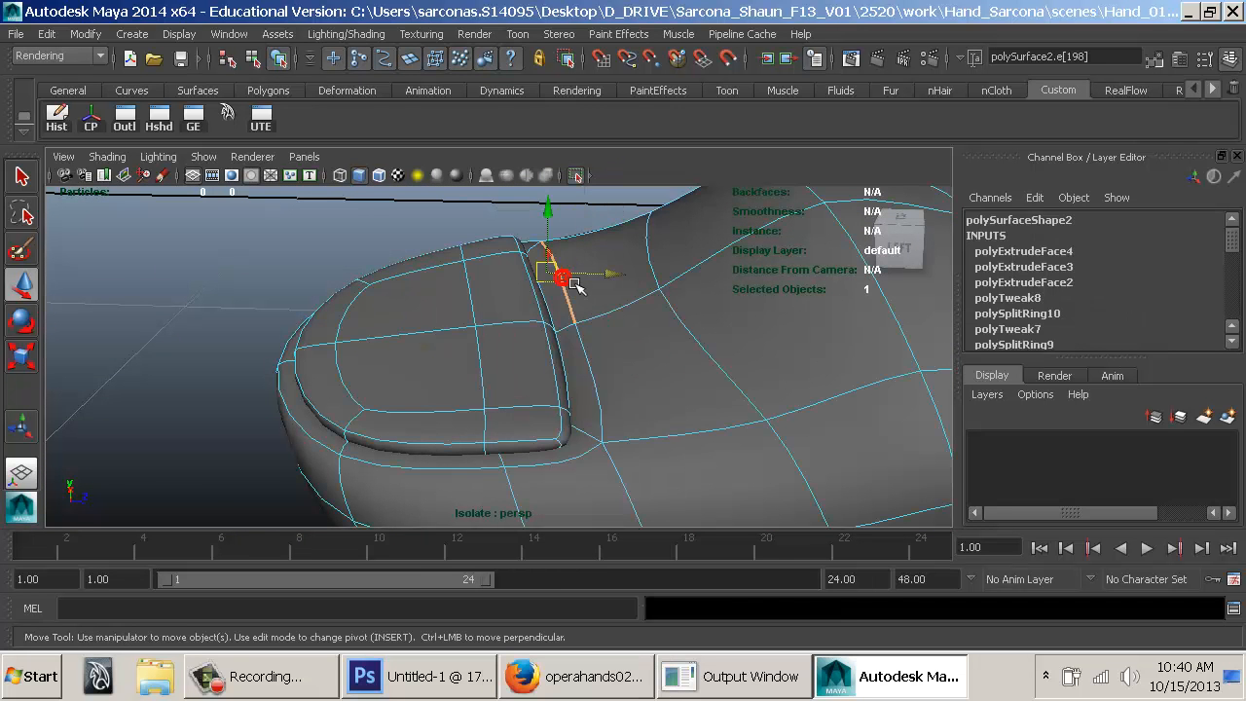
alt+drag(592, 335, 571, 328)
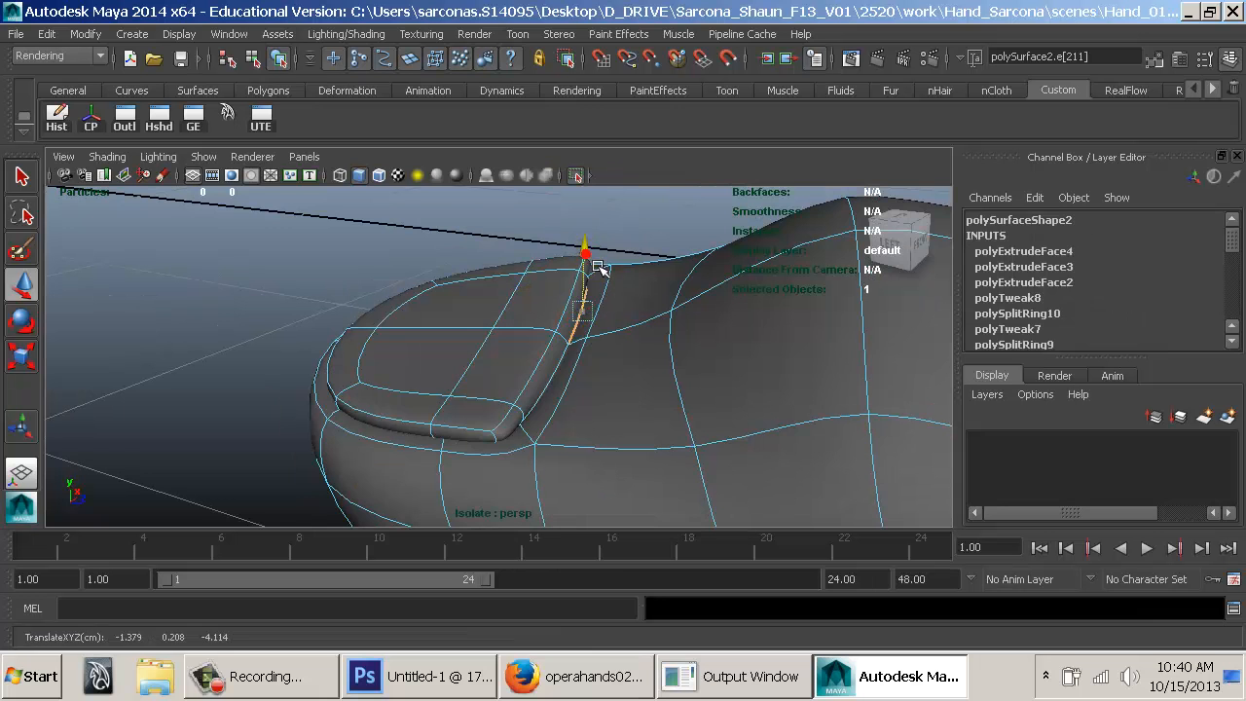
alt+drag(547, 282, 617, 282)
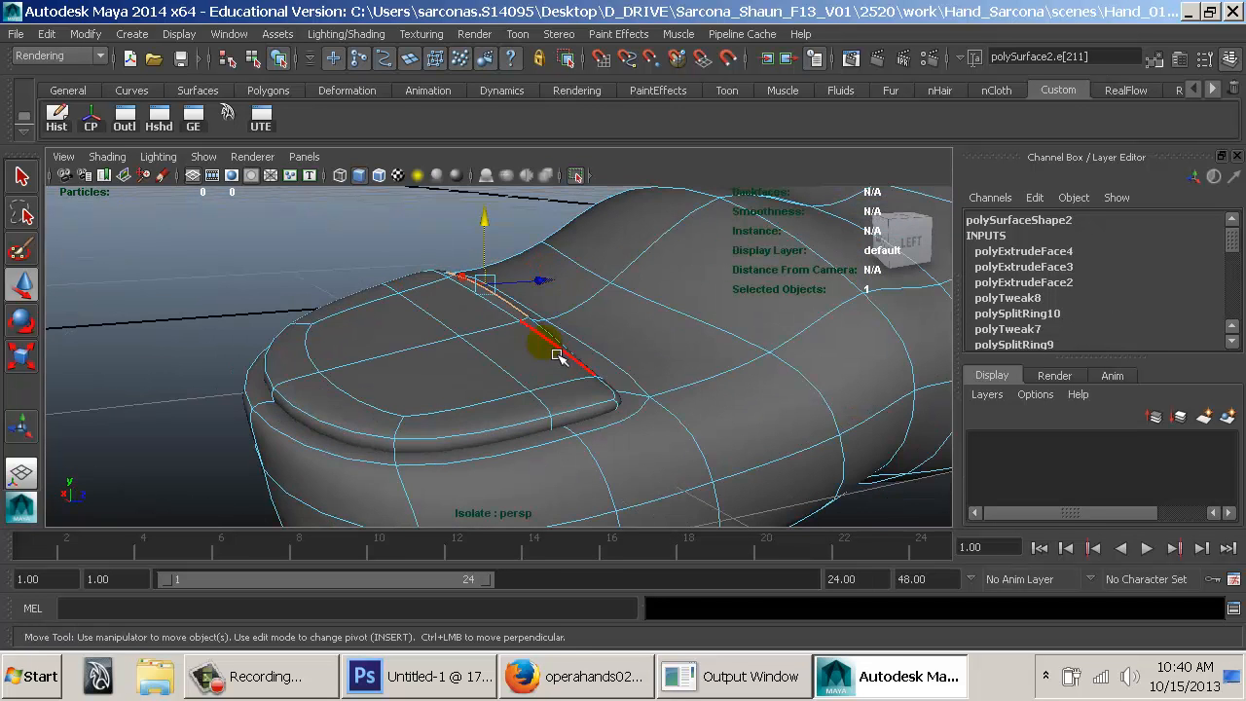
alt+drag(560, 357, 552, 386)
key(ctrl+z)
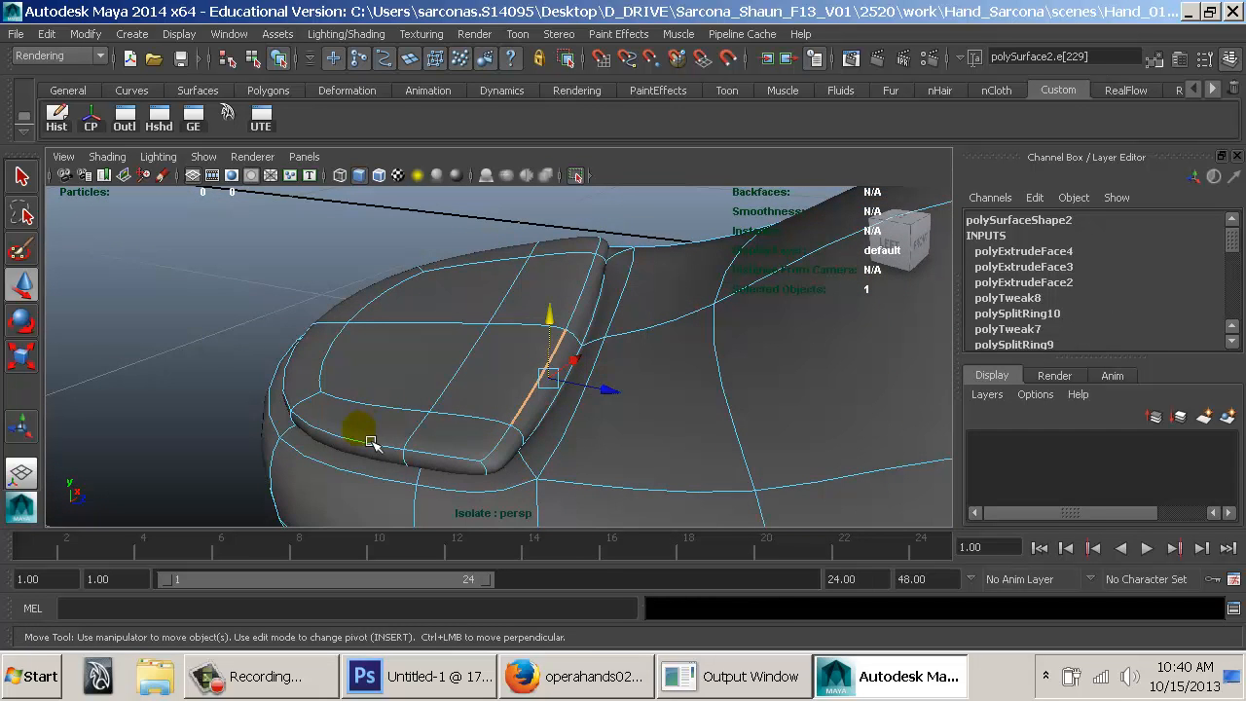
Lower the nail's outer side edges so the plate settles into the fingertip.
alt+drag(575, 258, 497, 378)
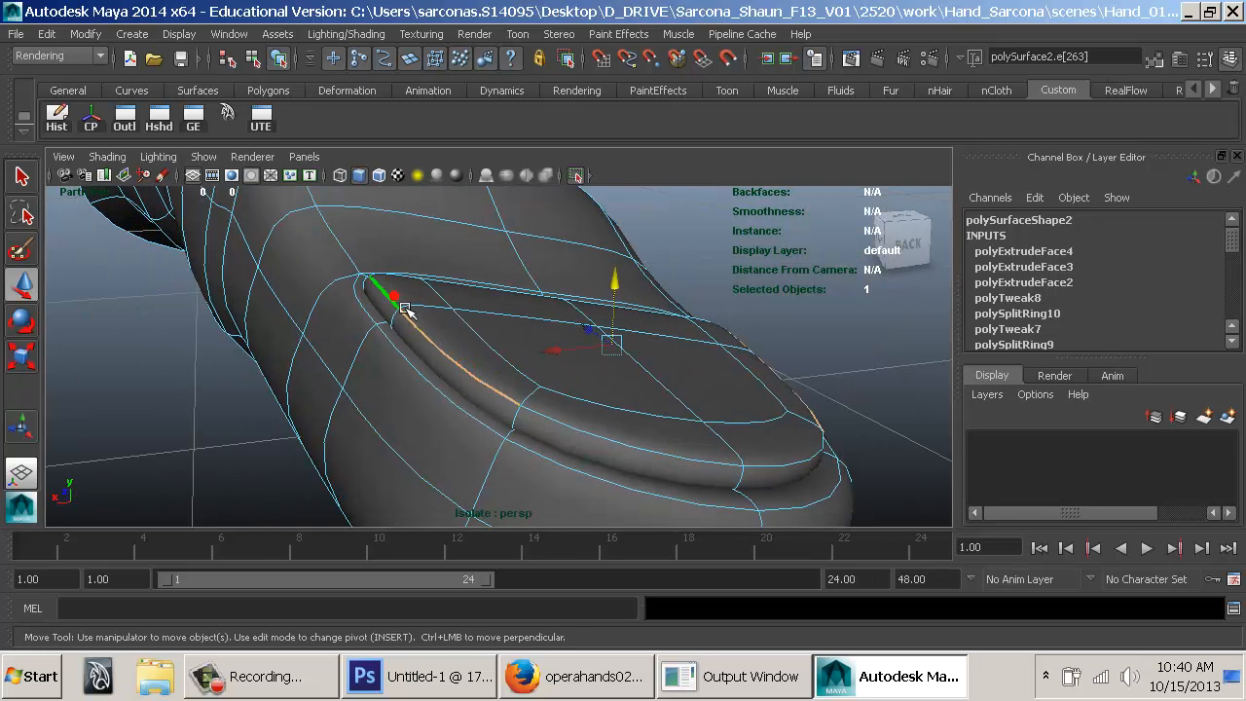
drag(628, 307, 620, 334)
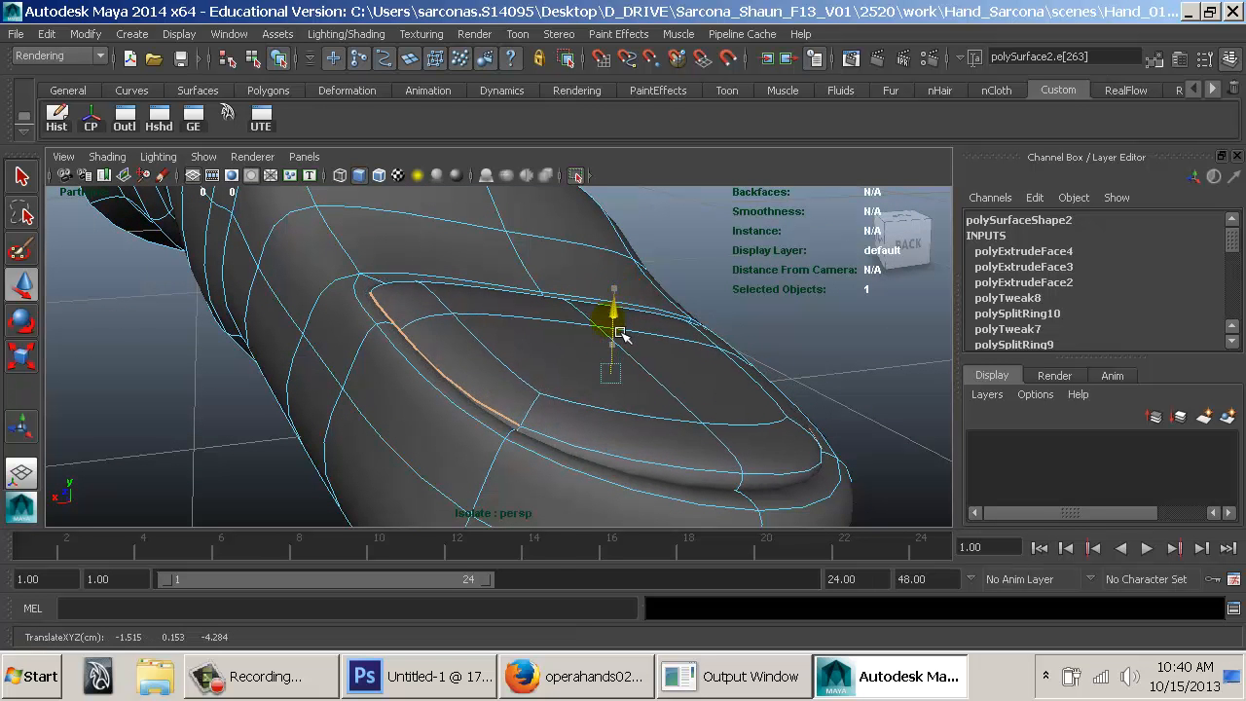
key(space)
Reposition the edges across the base of the nail and the finger edges just behind it to shape the cuticle fold.
drag(724, 380, 498, 363)
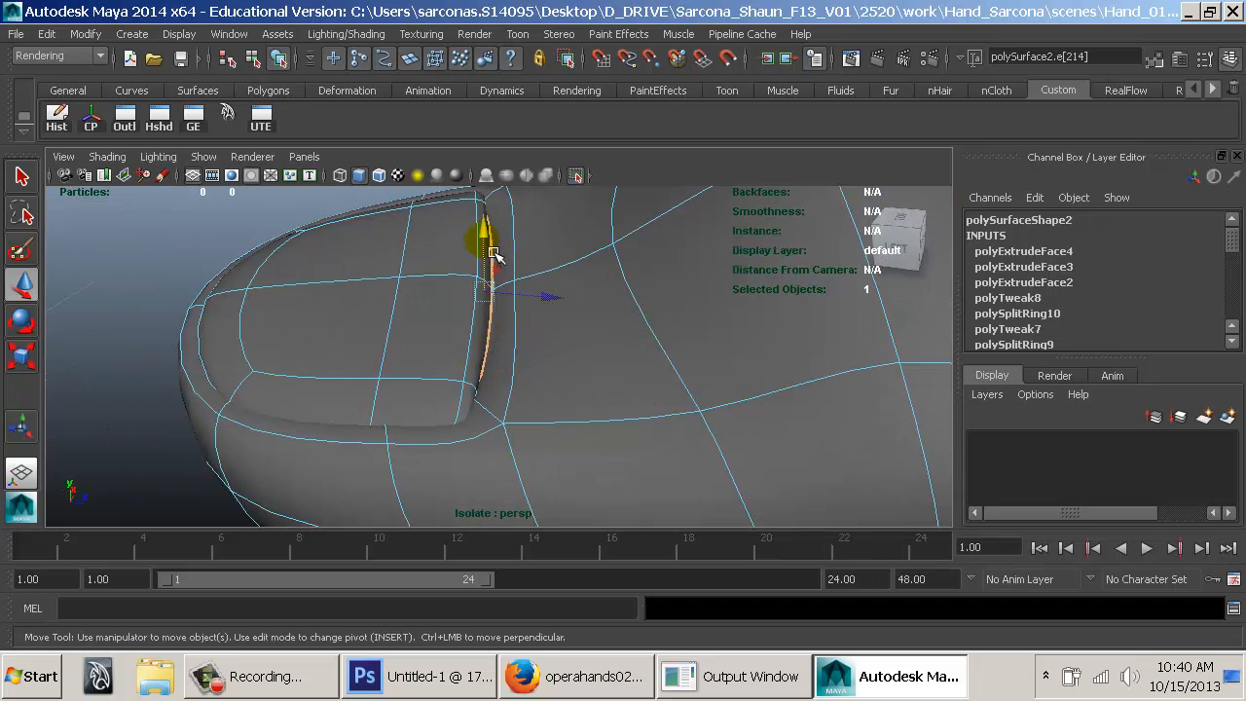
alt+drag(494, 230, 566, 260)
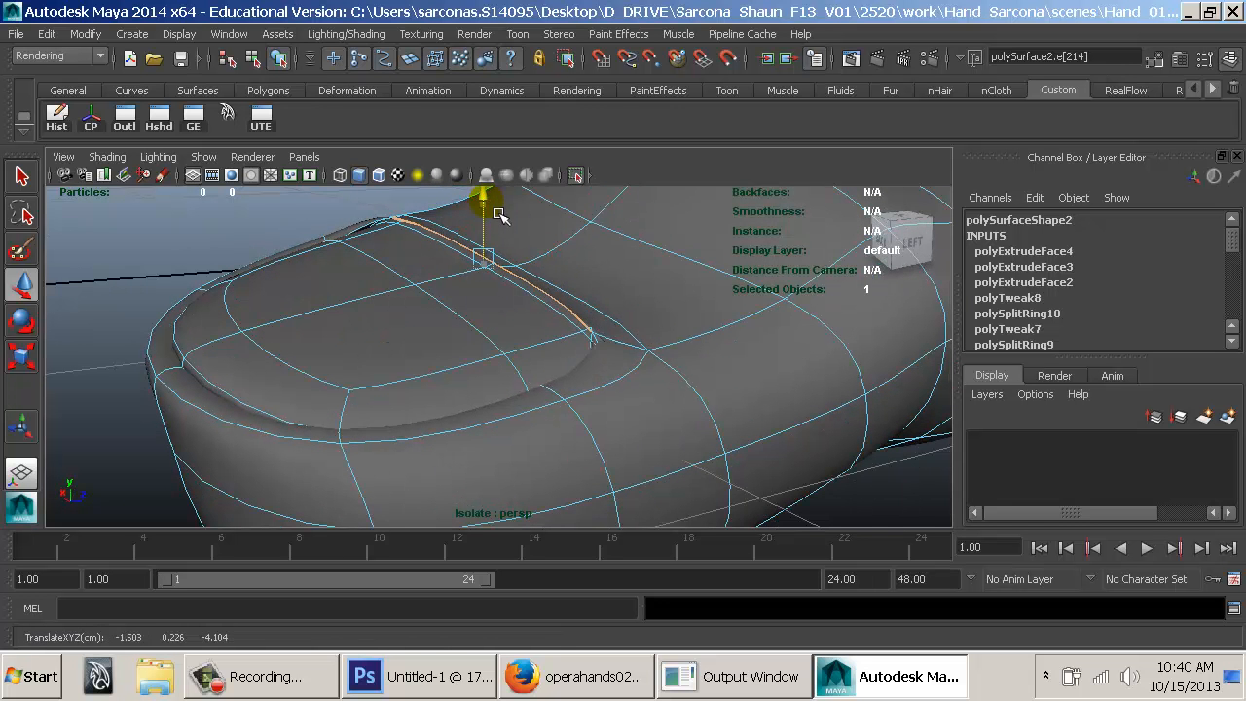
alt+drag(498, 214, 570, 328)
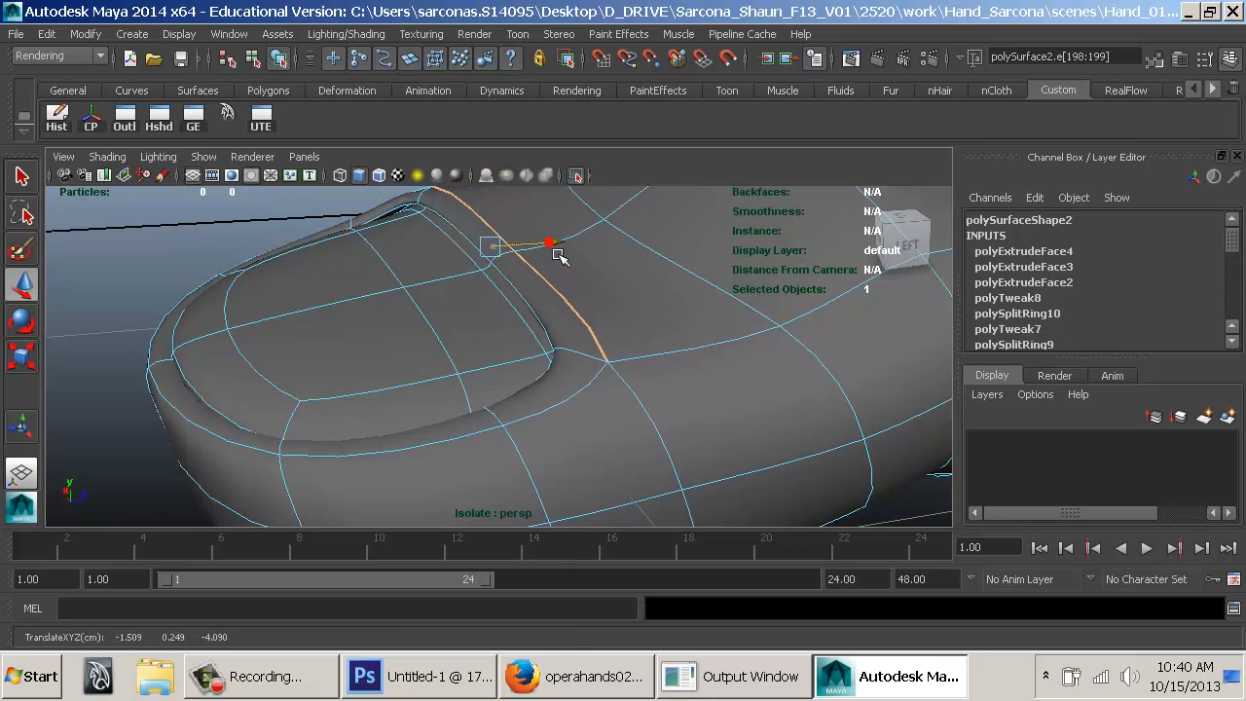
Deselect the mesh and examine the smoothed nail and its cuticle fold from the tip, sides and close up.
alt+drag(550, 256, 429, 278)
right_drag(334, 267, 345, 261)
click(345, 261)
click(274, 234)
mouse_move(631, 367)
alt+mouse_down()
mouse_move(673, 392)
mouse_move(631, 361)
alt+mouse_up()
alt+middle_drag(631, 361, 646, 373)
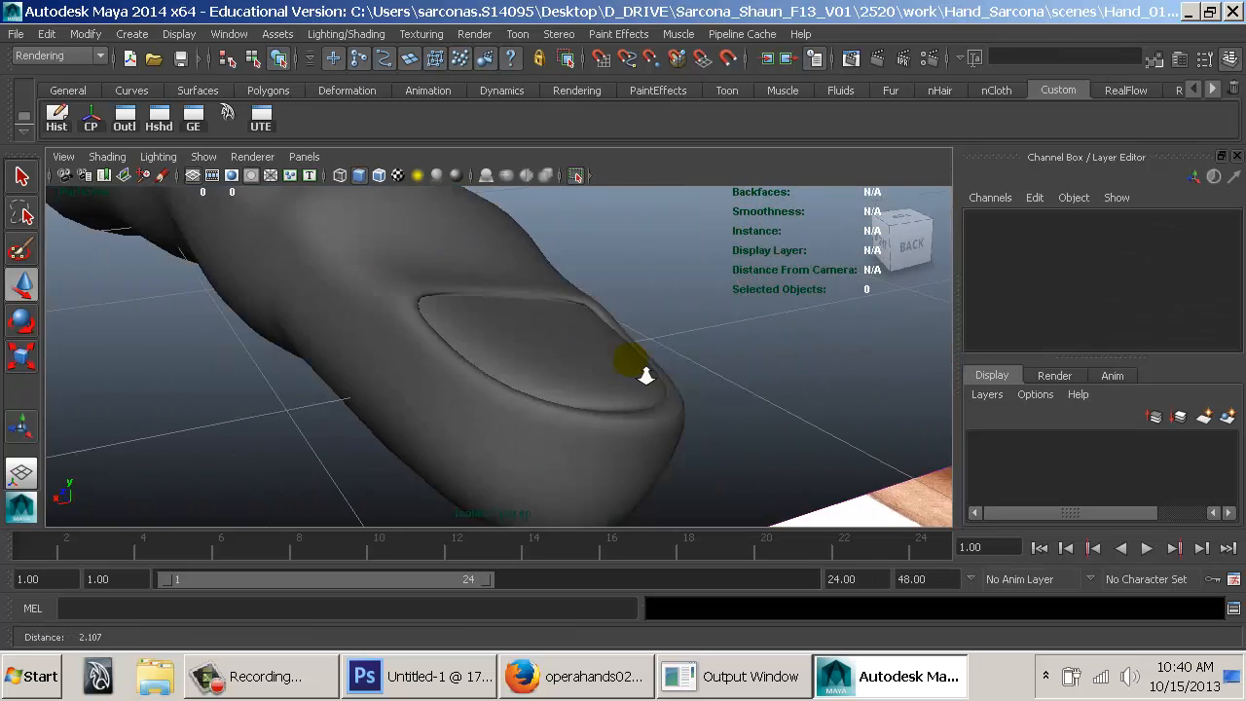
mouse_move(645, 377)
alt+mouse_down()
mouse_move(547, 416)
mouse_move(331, 422)
mouse_move(662, 397)
mouse_move(617, 381)
mouse_move(340, 406)
mouse_move(451, 384)
mouse_move(547, 344)
mouse_move(511, 329)
mouse_move(532, 293)
alt+mouse_up()
key(space)
key(4)
key(5)
key(space)
alt+drag(487, 381, 789, 246)
alt+drag(525, 308, 594, 341)
alt+right_drag(575, 326, 691, 318)
alt+drag(625, 444, 765, 451)
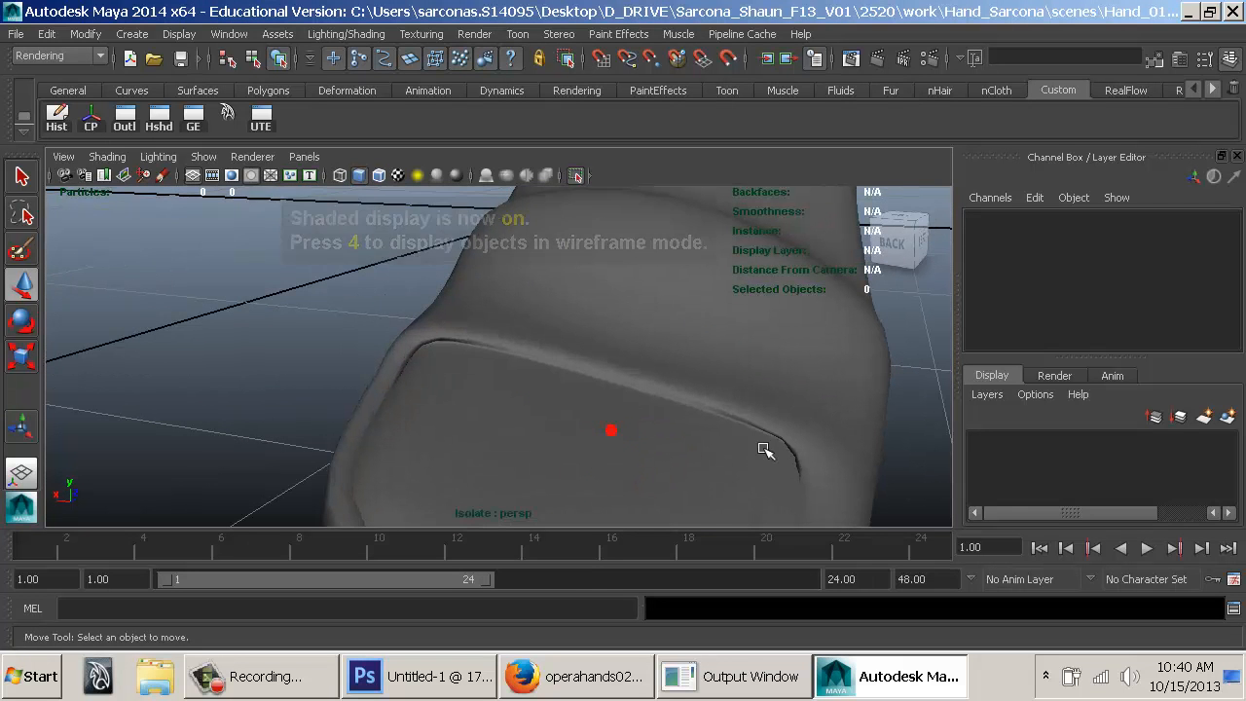
Select the vertices at one corner of the cuticle fold and adjust their height.
right_drag(494, 216, 445, 328)
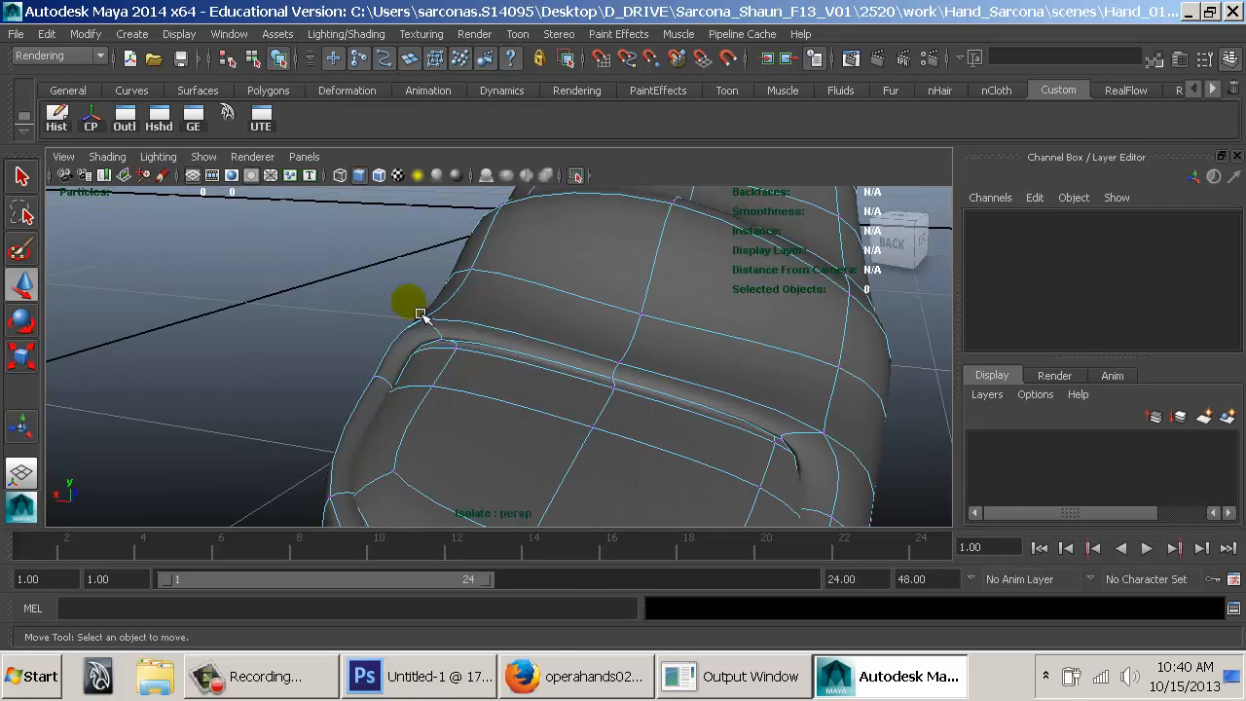
drag(409, 309, 472, 366)
alt+drag(472, 366, 327, 318)
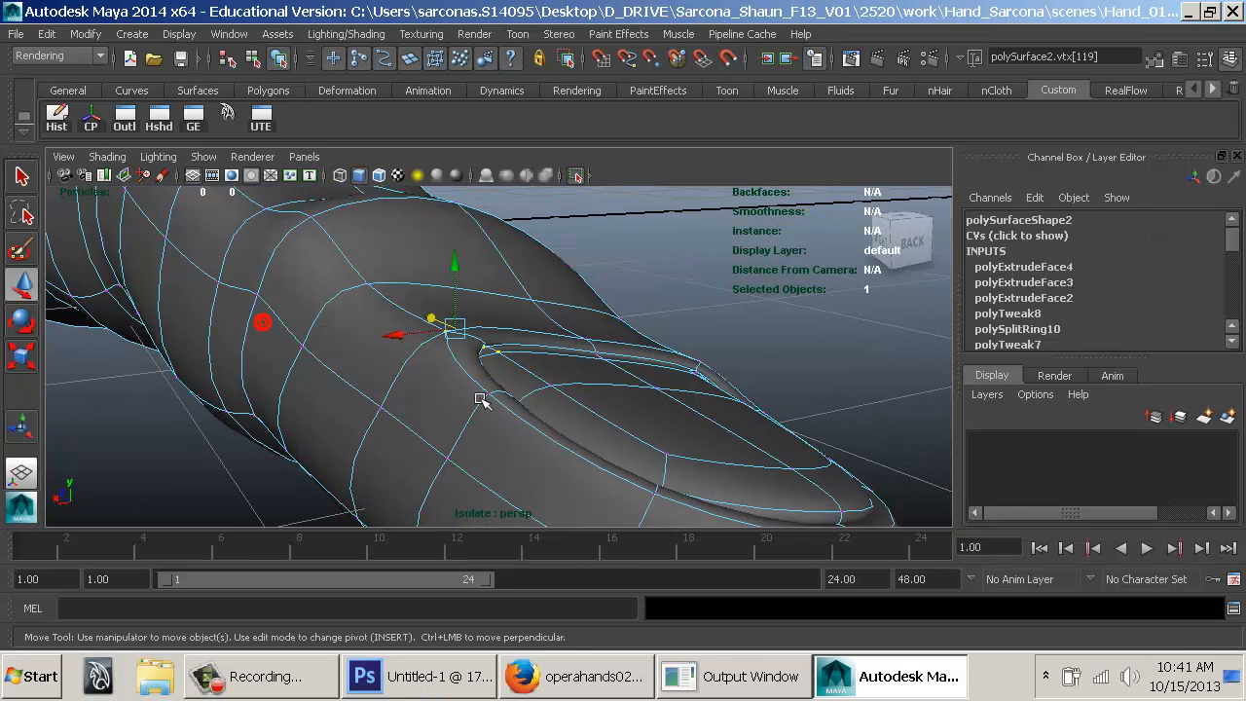
alt+drag(480, 399, 425, 301)
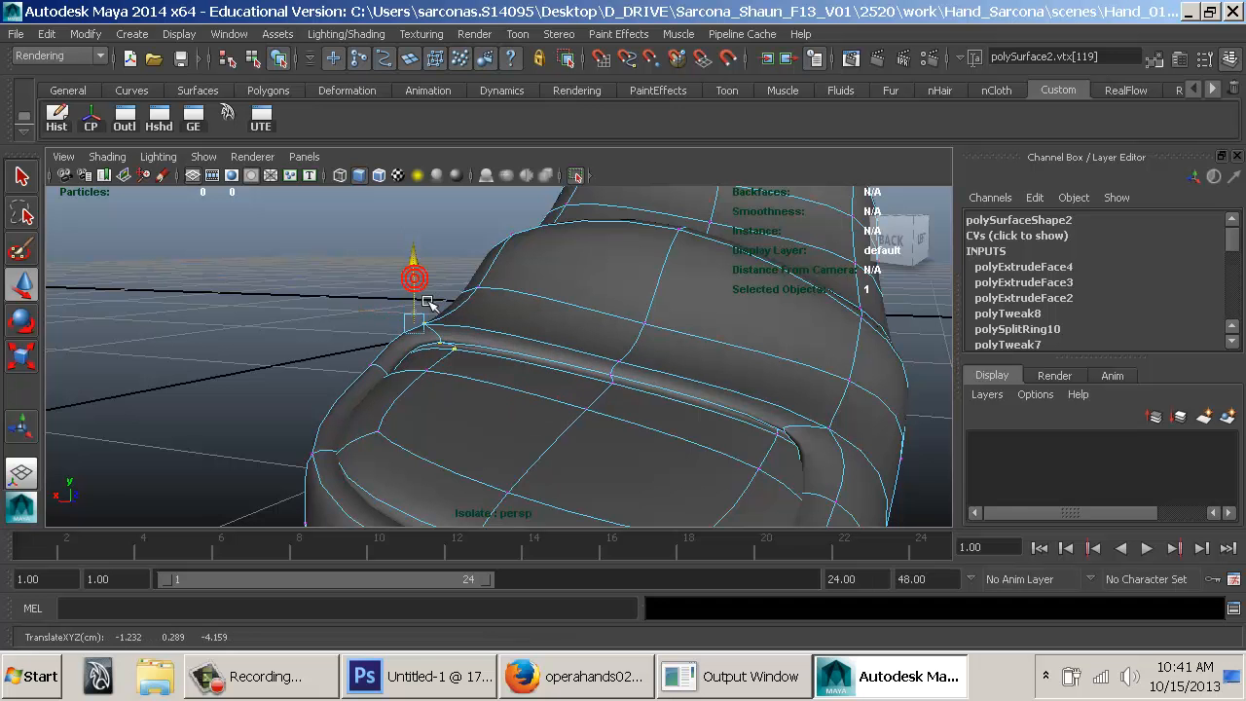
Adjust the height of the vertices at the opposite corner of the cuticle fold, checking them in wireframe.
alt+drag(385, 337, 787, 391)
drag(714, 421, 715, 421)
mouse_move(715, 421)
alt+mouse_down()
mouse_move(746, 412)
mouse_move(706, 412)
alt+mouse_up()
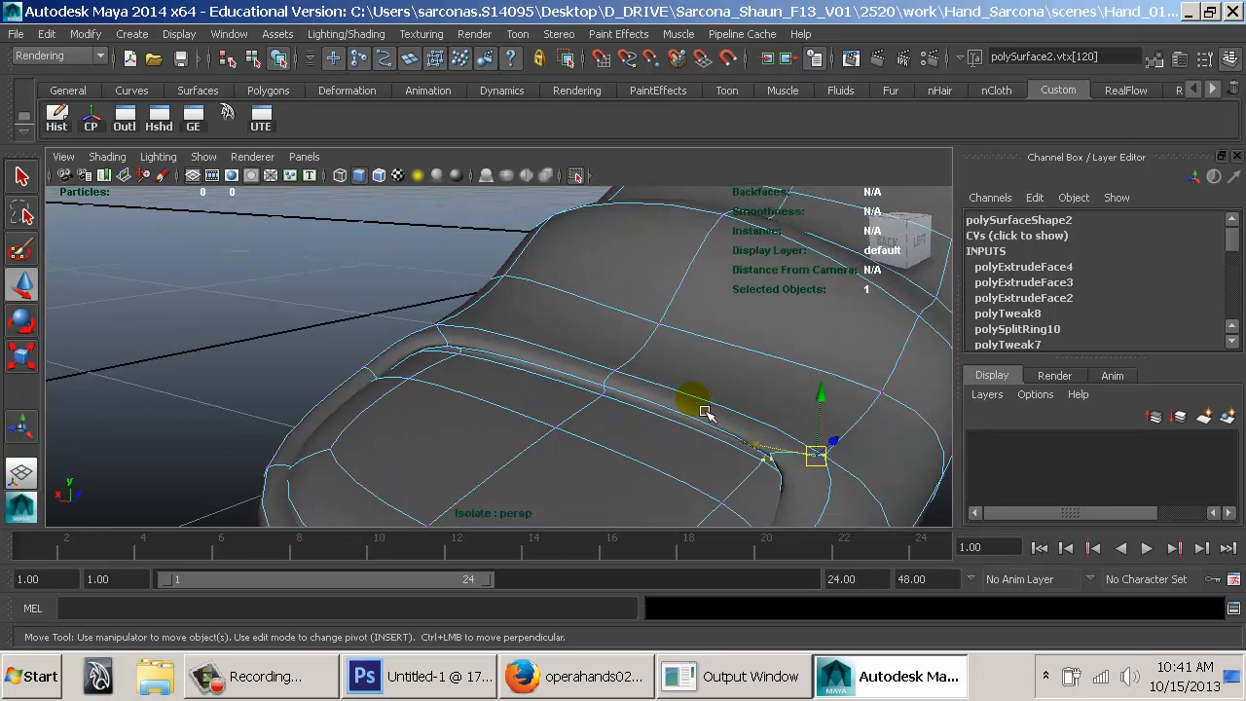
key(4)
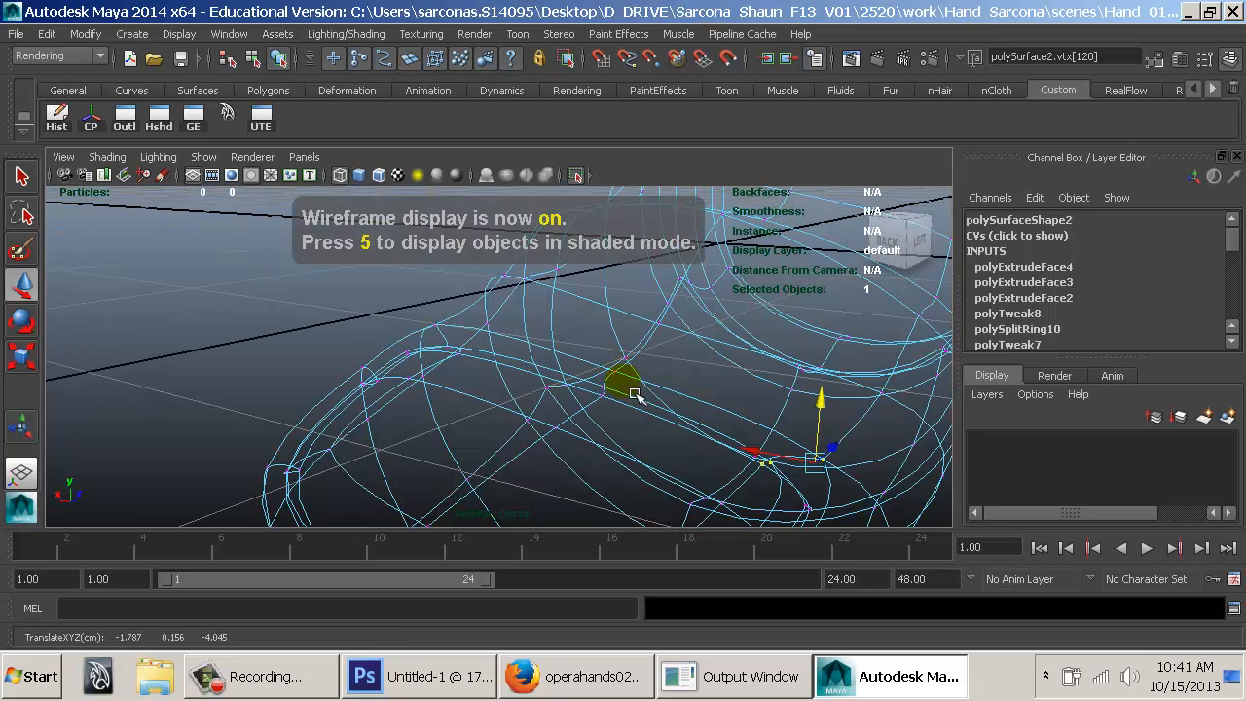
alt+drag(640, 383, 642, 403)
key(5)
Reposition the vertices at the middle of the cuticle fold and on the finger surface just behind it.
click(605, 394)
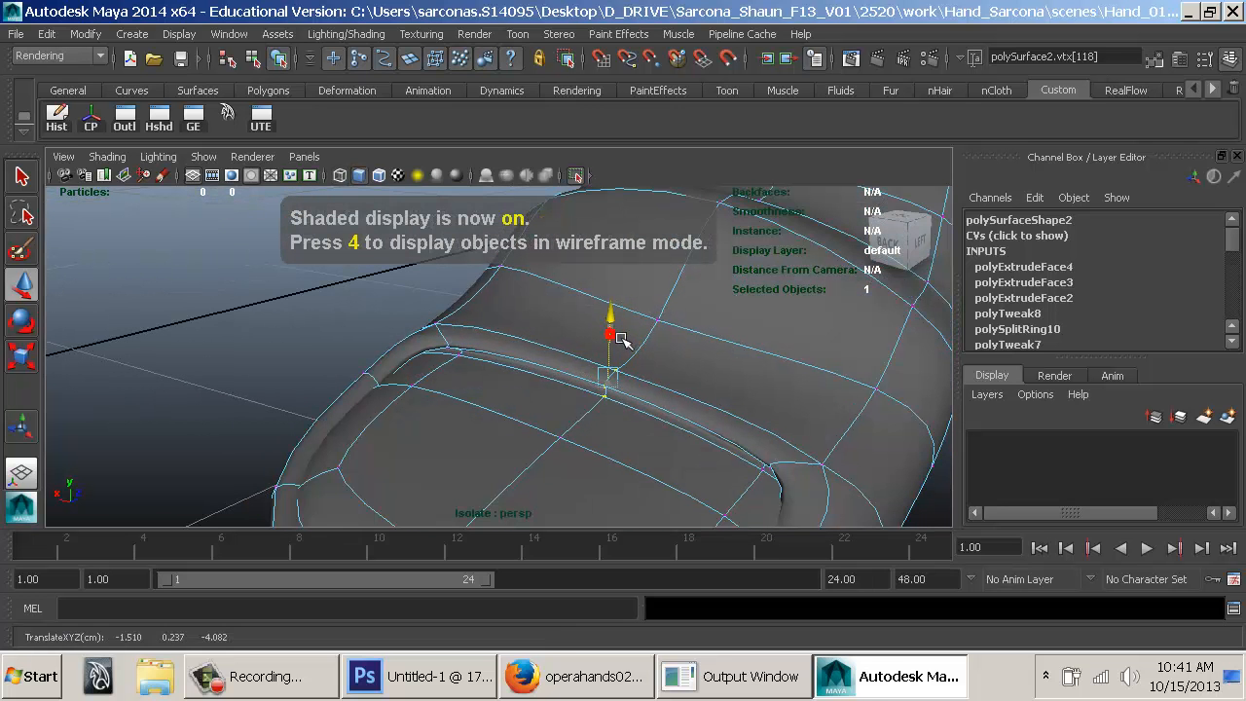
click(660, 323)
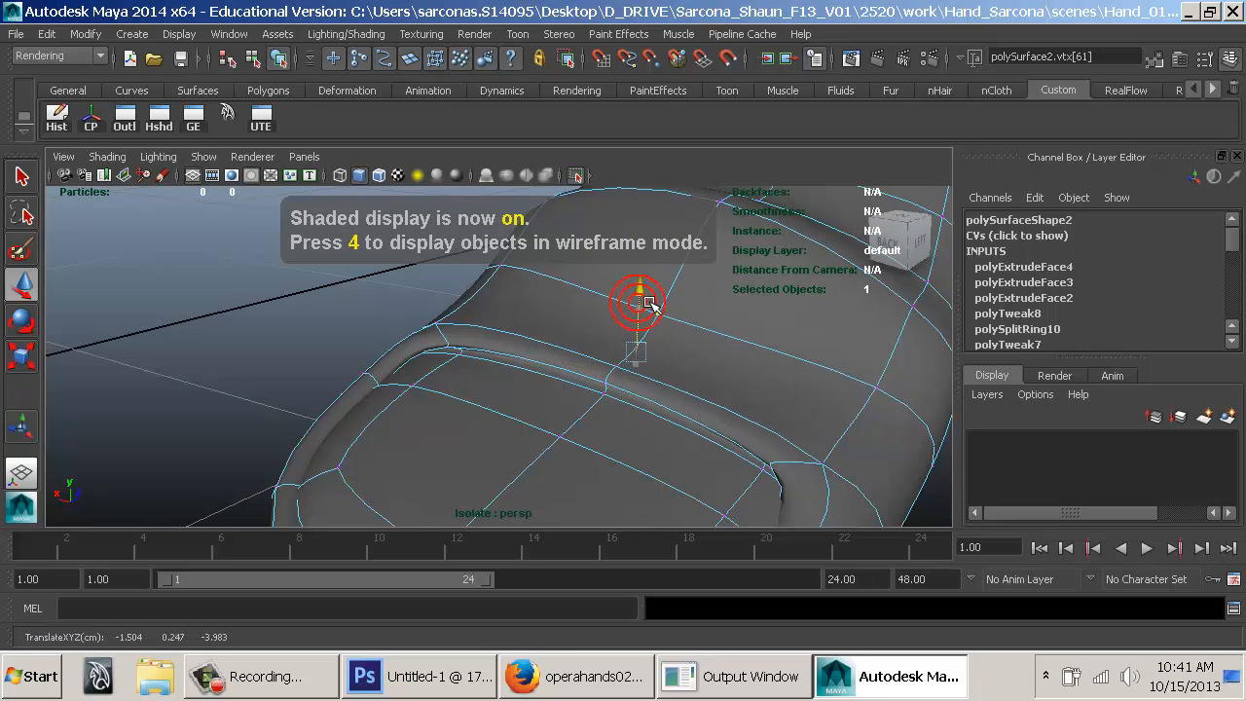
mouse_move(716, 292)
alt+mouse_down()
mouse_move(702, 347)
mouse_move(516, 331)
mouse_move(657, 350)
alt+mouse_up()
Return to object mode, deselect the mesh and examine the finger and nail from several angles.
right_drag(656, 347, 721, 296)
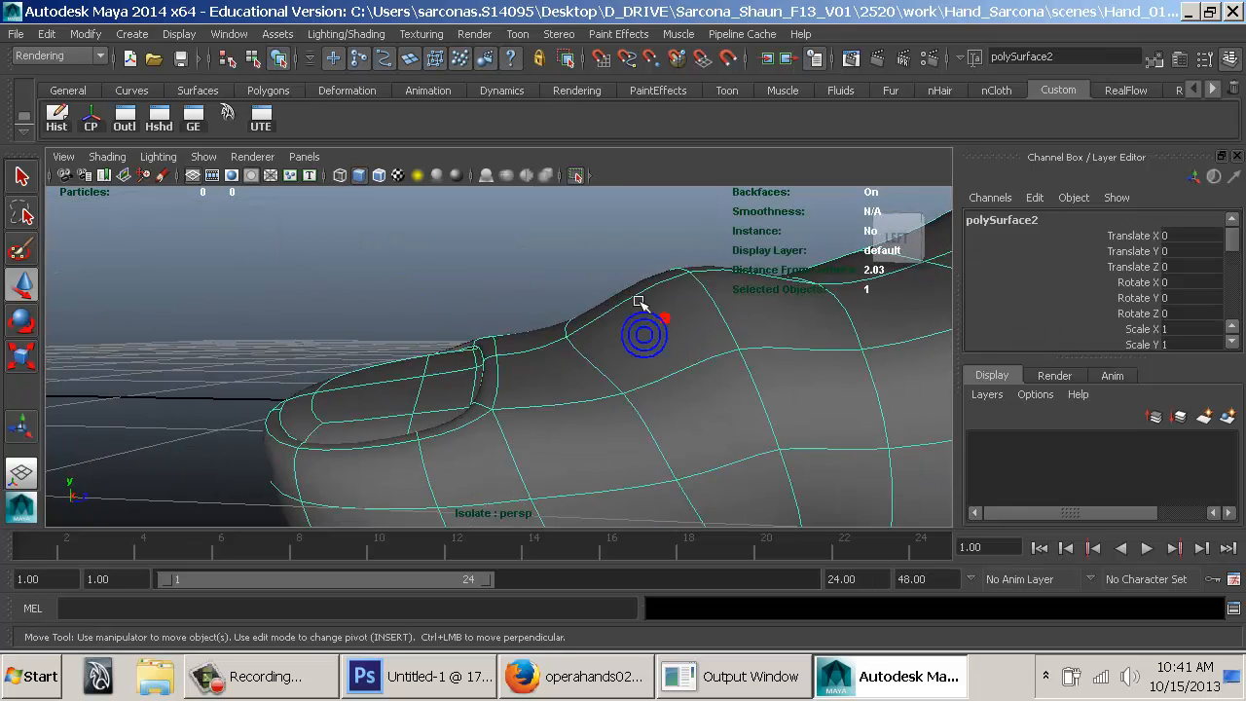
click(590, 270)
alt+drag(637, 361, 796, 376)
alt+right_drag(796, 375, 645, 403)
alt+drag(645, 403, 394, 497)
alt+drag(438, 450, 714, 365)
alt+drag(568, 301, 682, 317)
Select the faces along the nail's free edge and try extruding them outward to lengthen the nail.
click(496, 310)
right_click(486, 308)
click(482, 260)
alt+drag(473, 292, 418, 384)
click(433, 378)
key(q)
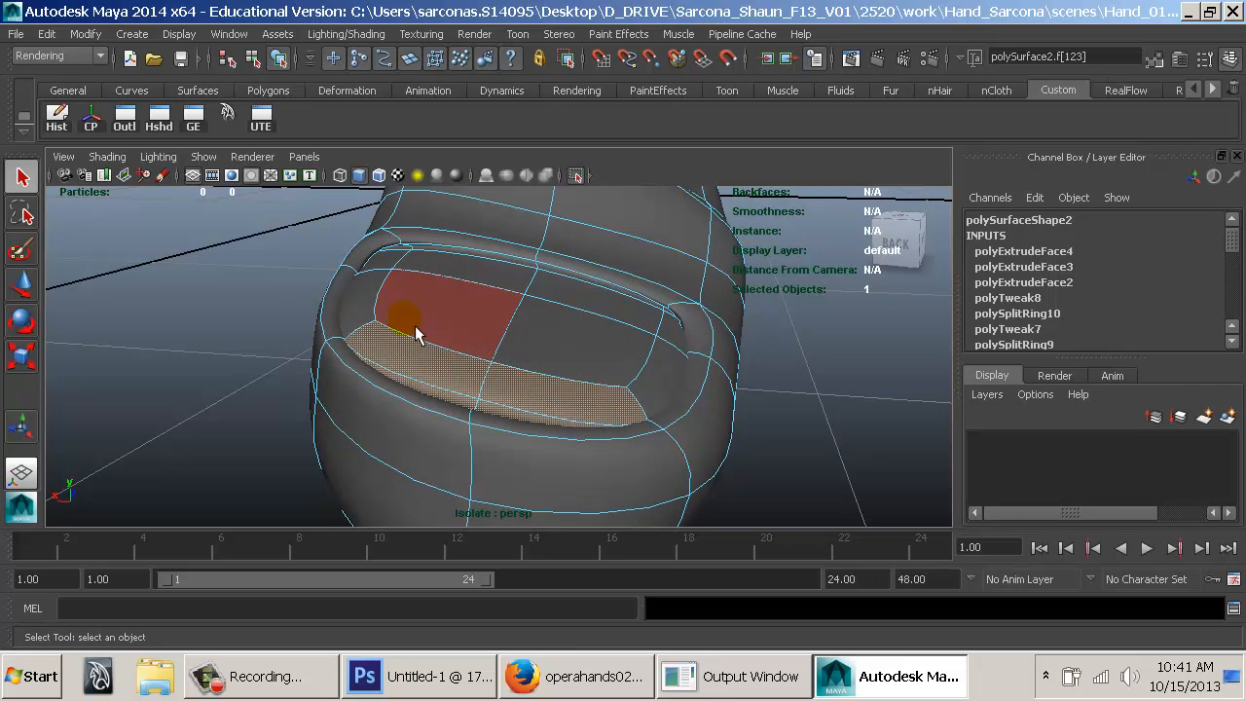
key(space)
click(307, 378)
click(363, 66)
alt+drag(655, 359, 228, 357)
key(w)
alt+drag(370, 364, 140, 331)
Try repositioning the edges that cross the nail where its extension begins.
right_drag(368, 218, 350, 173)
double_click(346, 365)
drag(377, 305, 446, 446)
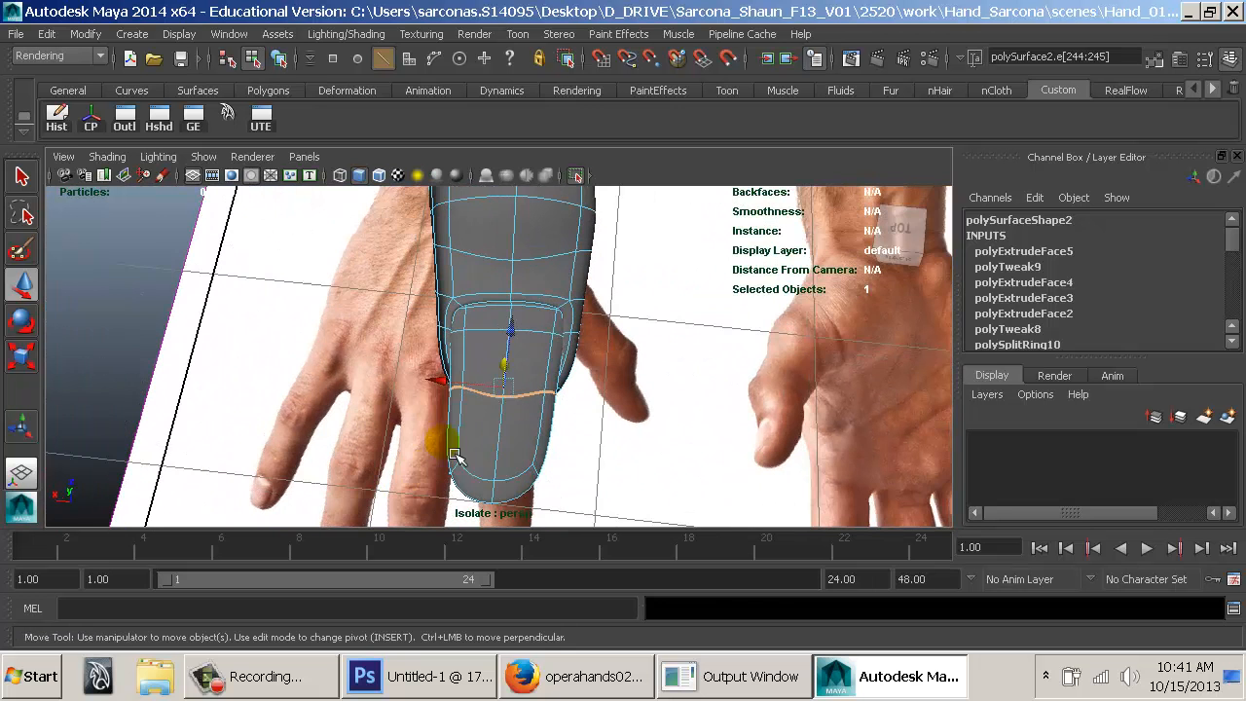
Undo the edge change and the nail extrusion, and return the mesh to object mode.
key(ctrl+z)
key(ctrl+z)
key(ctrl+z)
key(ctrl+z)
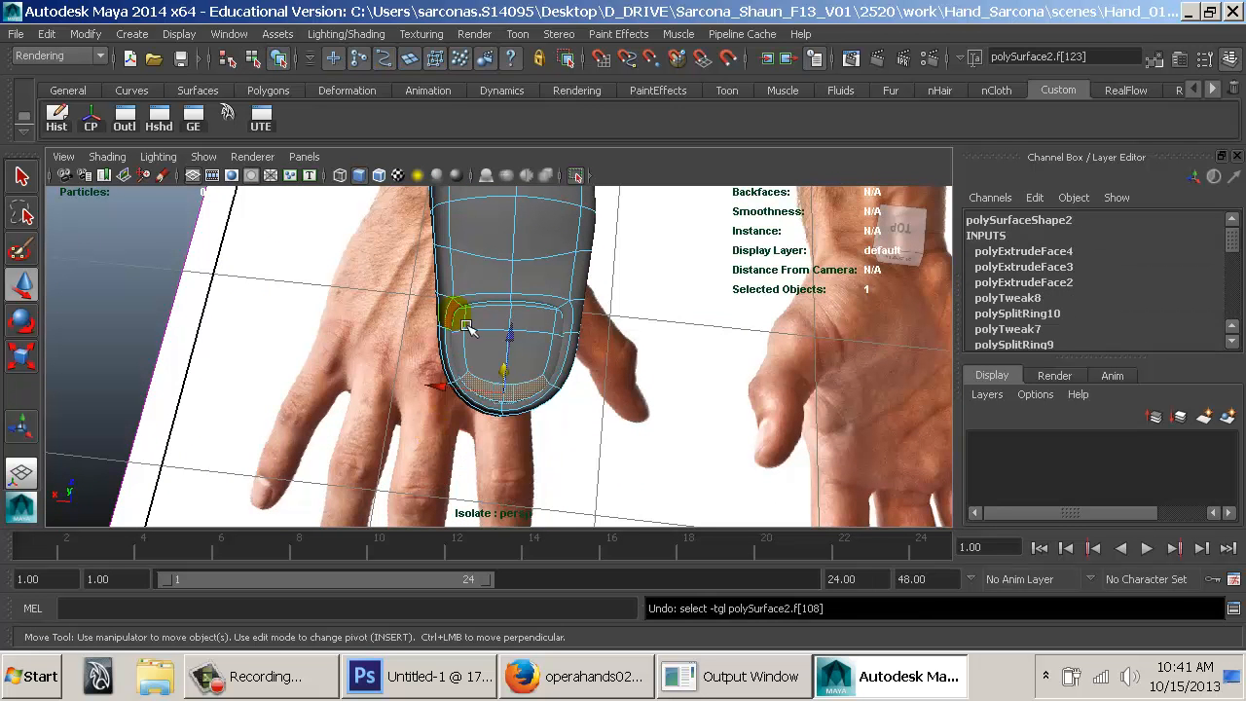
right_drag(477, 308, 497, 278)
click(498, 286)
Show the finger as wireframe over the hand photo in the top view and switch to vertex editing.
click(202, 273)
alt+drag(209, 278, 526, 343)
alt+right_drag(526, 343, 418, 331)
alt+drag(662, 421, 565, 511)
click(549, 437)
alt+drag(550, 440, 626, 383)
key(space)
click(624, 374)
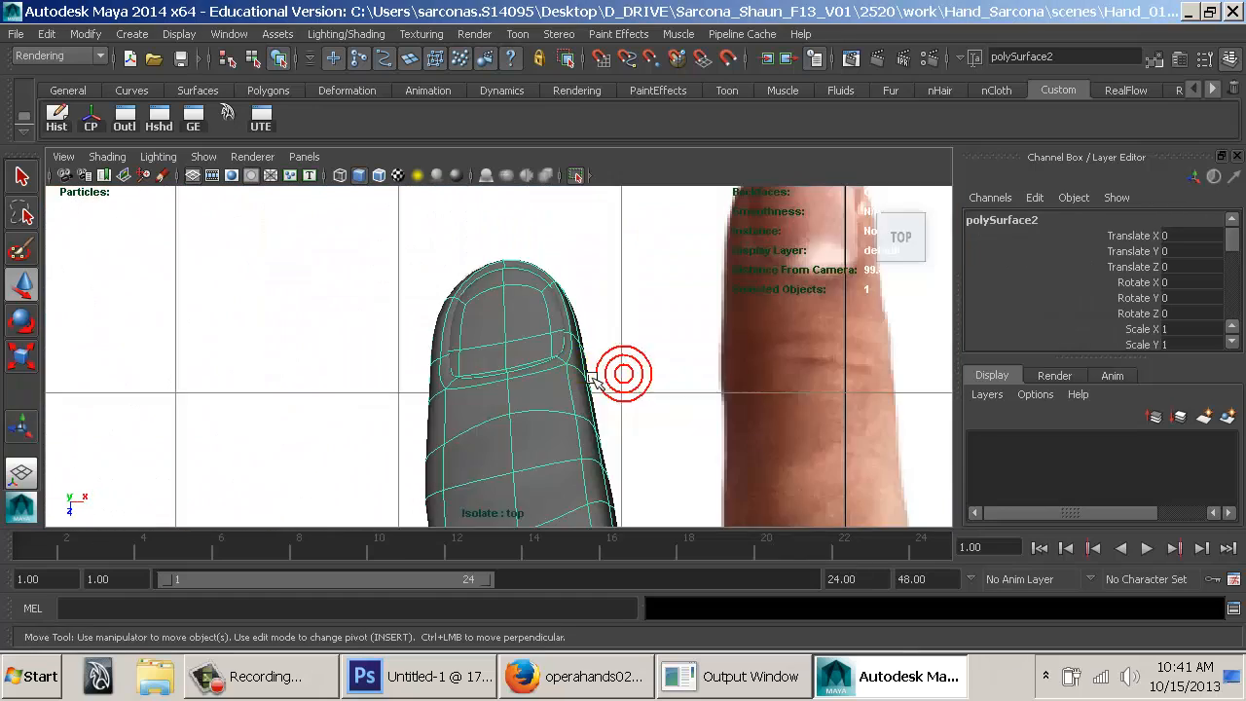
alt+middle_drag(653, 487, 565, 189)
alt+right_drag(628, 419, 733, 393)
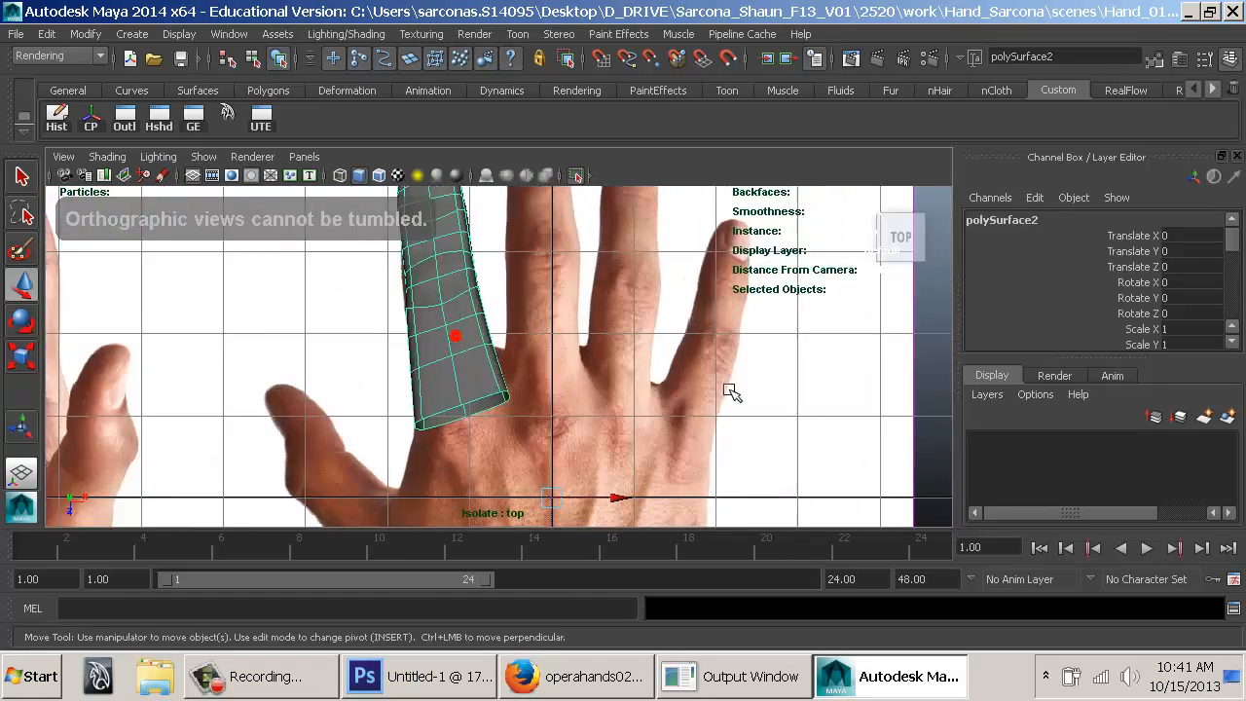
key(4)
right_drag(476, 217, 399, 216)
Move the vertices along the side facing the middle finger, down to the finger web, to match the photo outline.
drag(493, 294, 519, 320)
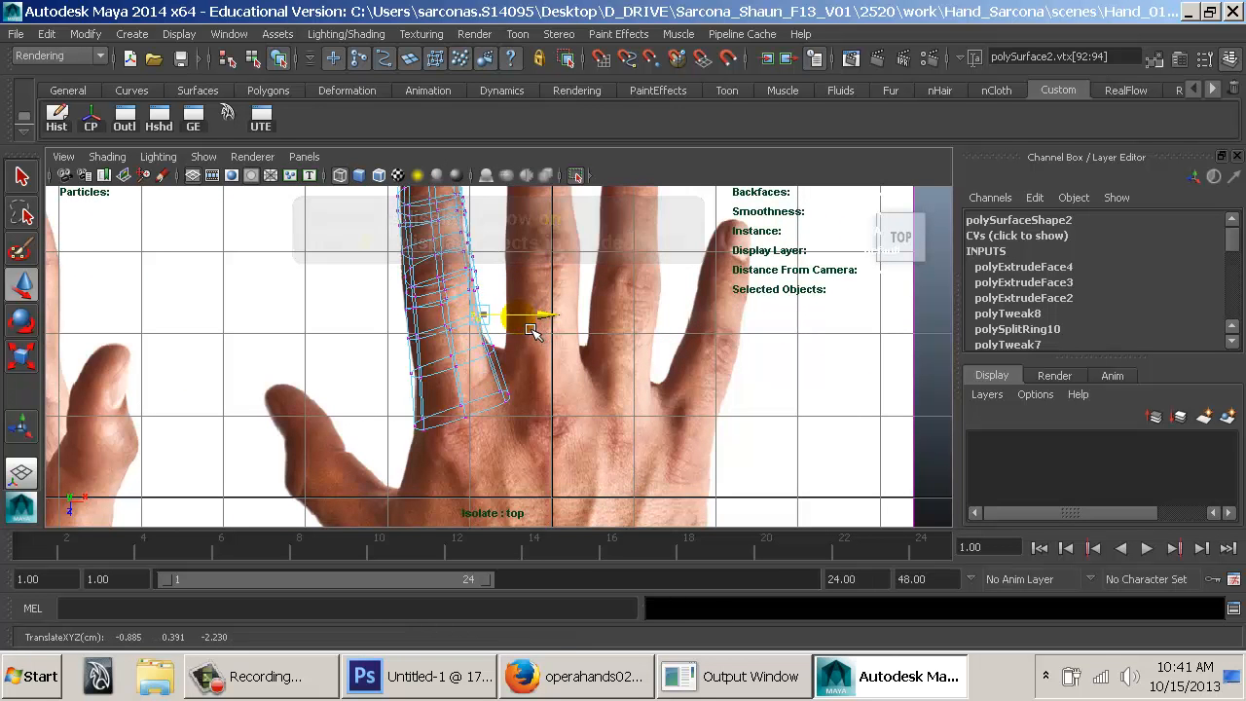
alt+middle_drag(454, 295, 475, 356)
alt+right_drag(477, 360, 676, 415)
alt+middle_drag(541, 385, 534, 471)
alt+click(536, 472)
key(ctrl+z)
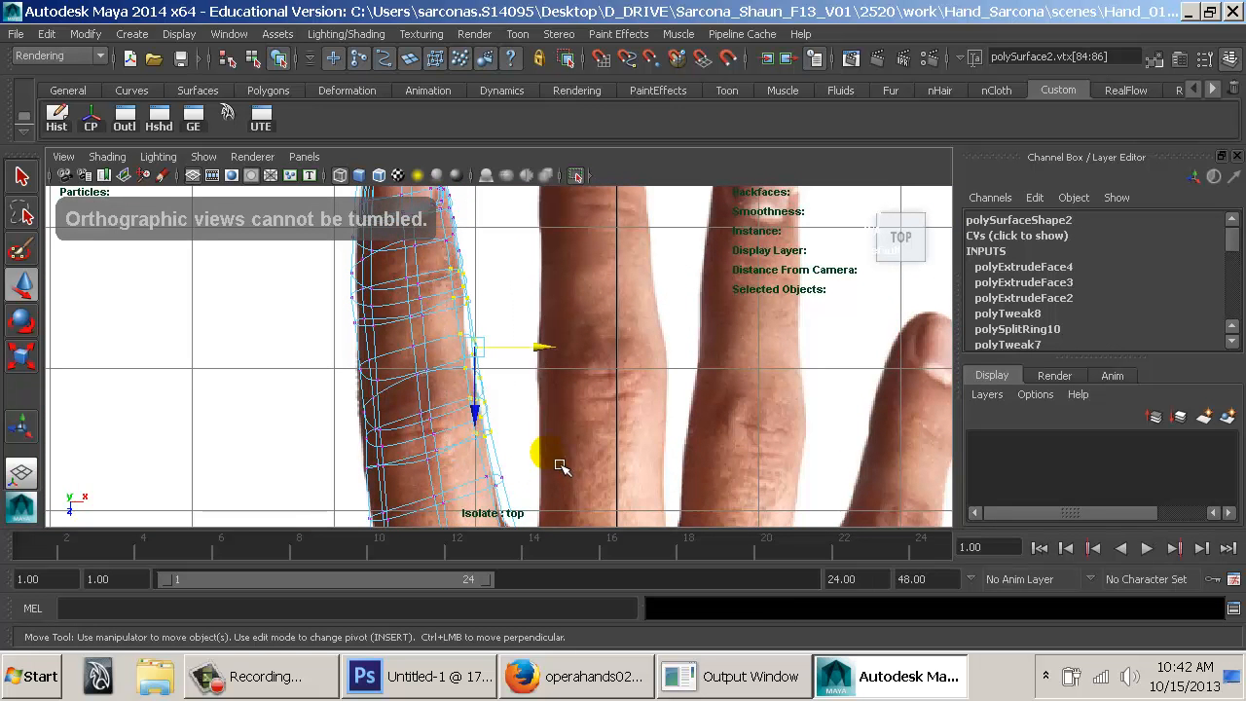
key(ctrl+z)
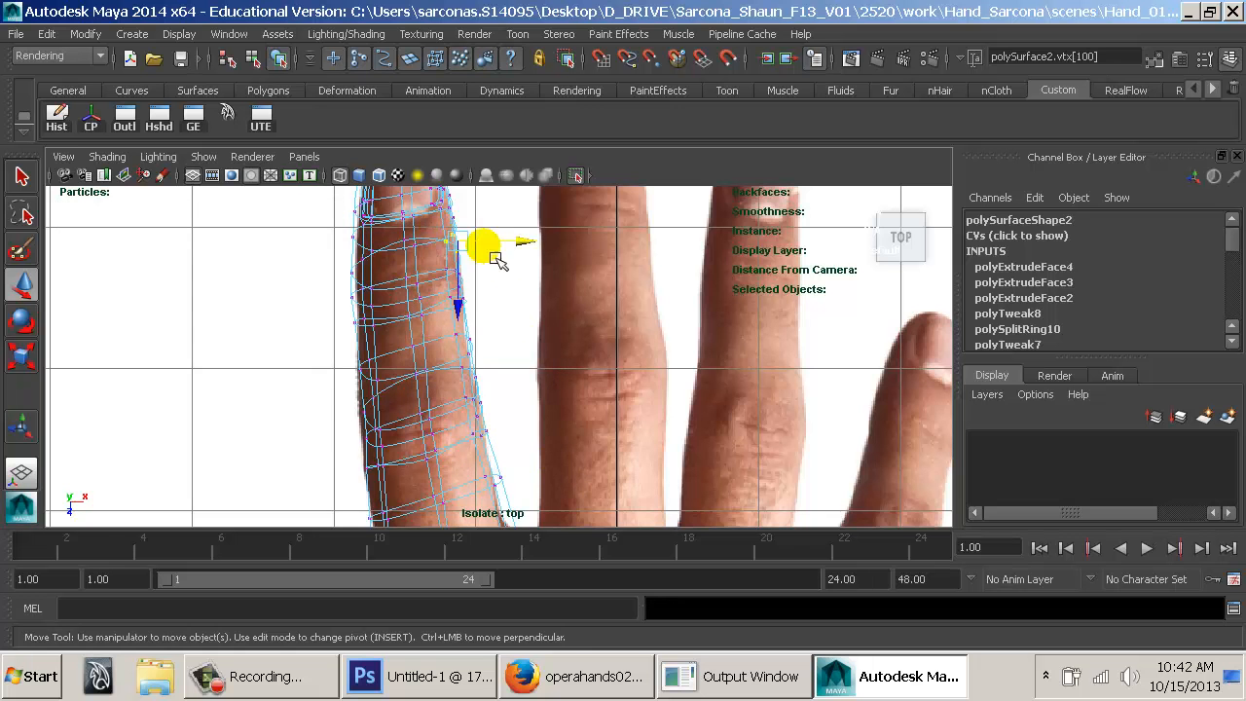
alt+middle_drag(504, 251, 499, 328)
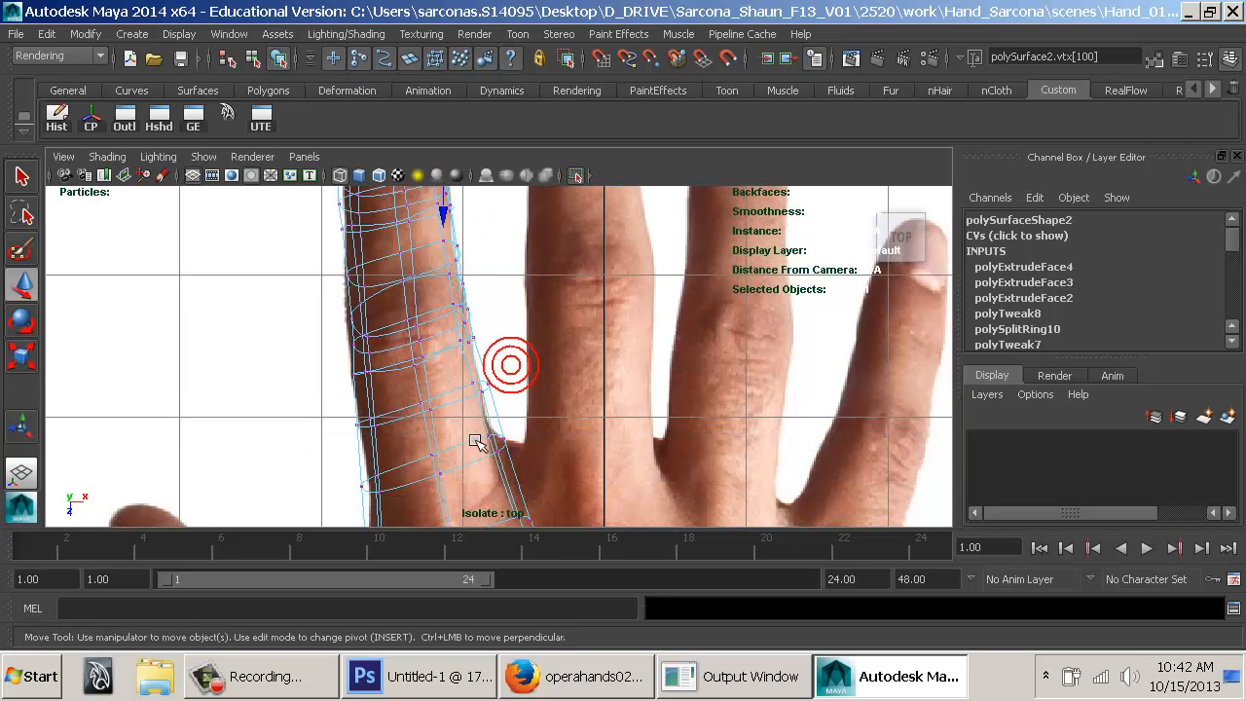
alt+middle_drag(551, 400, 562, 375)
drag(526, 421, 573, 381)
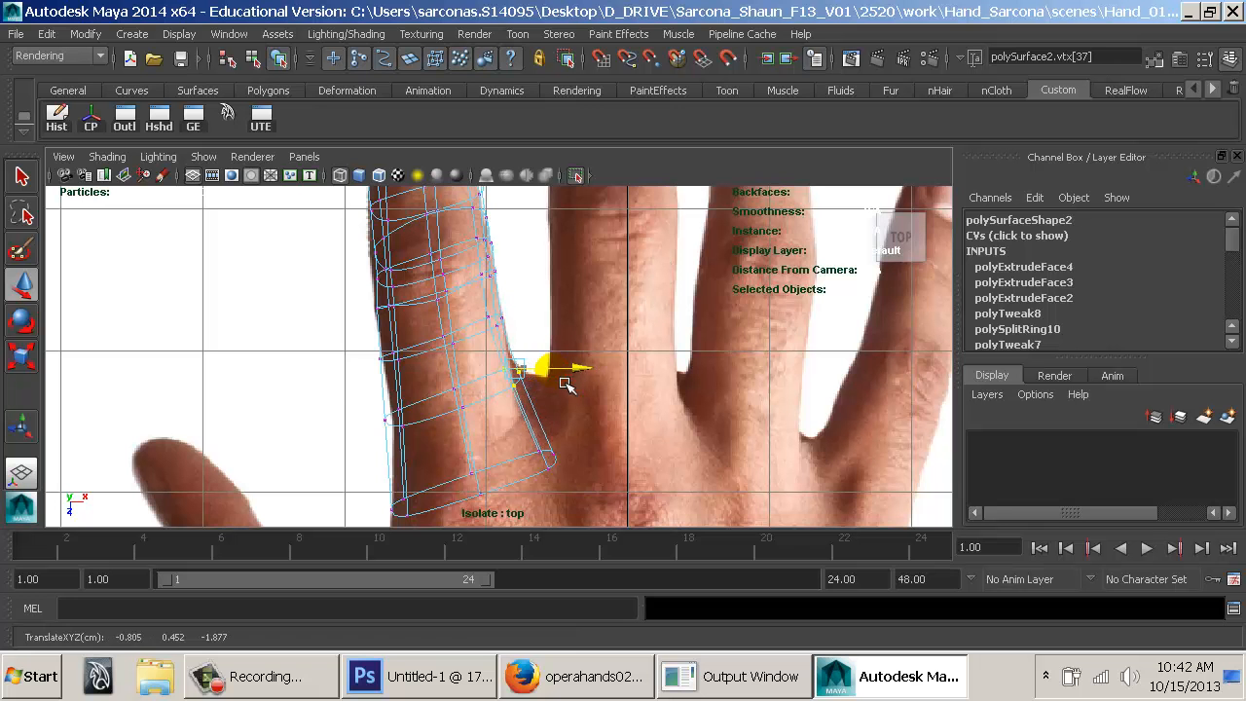
Move the vertices along the finger's outer side, from the base up to the last joint, to match the photo outline.
drag(354, 400, 443, 422)
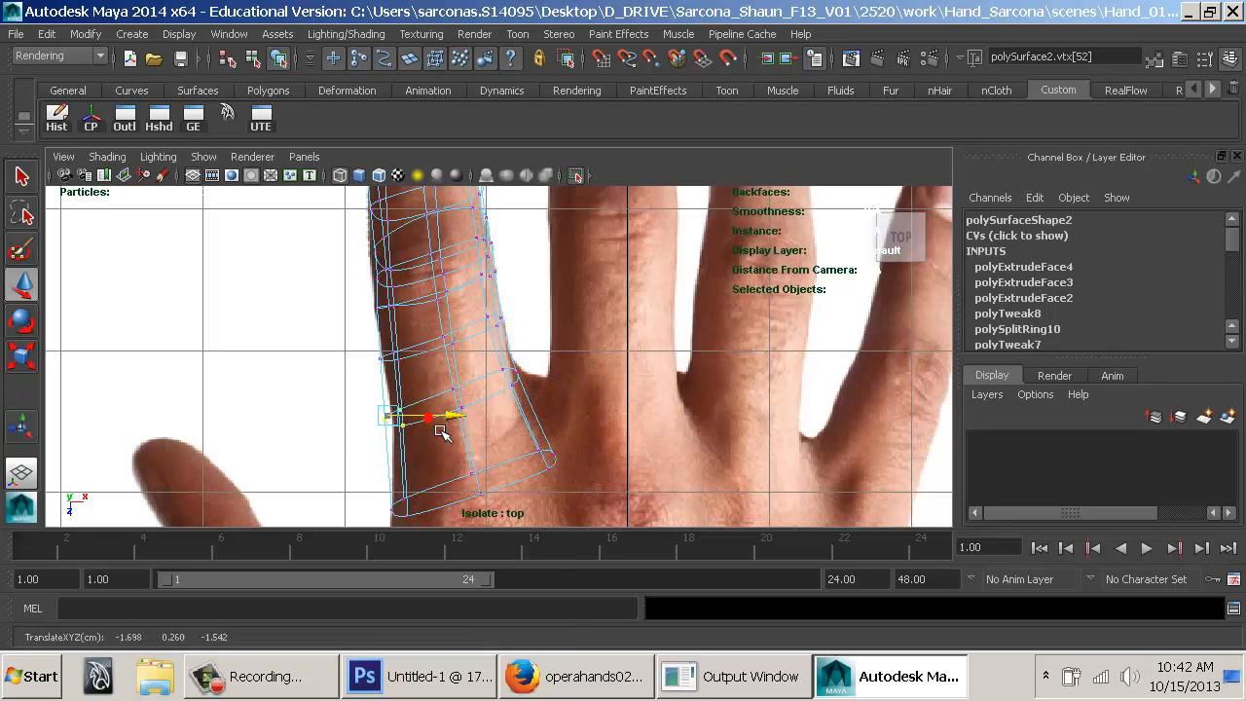
alt+middle_drag(448, 419, 443, 467)
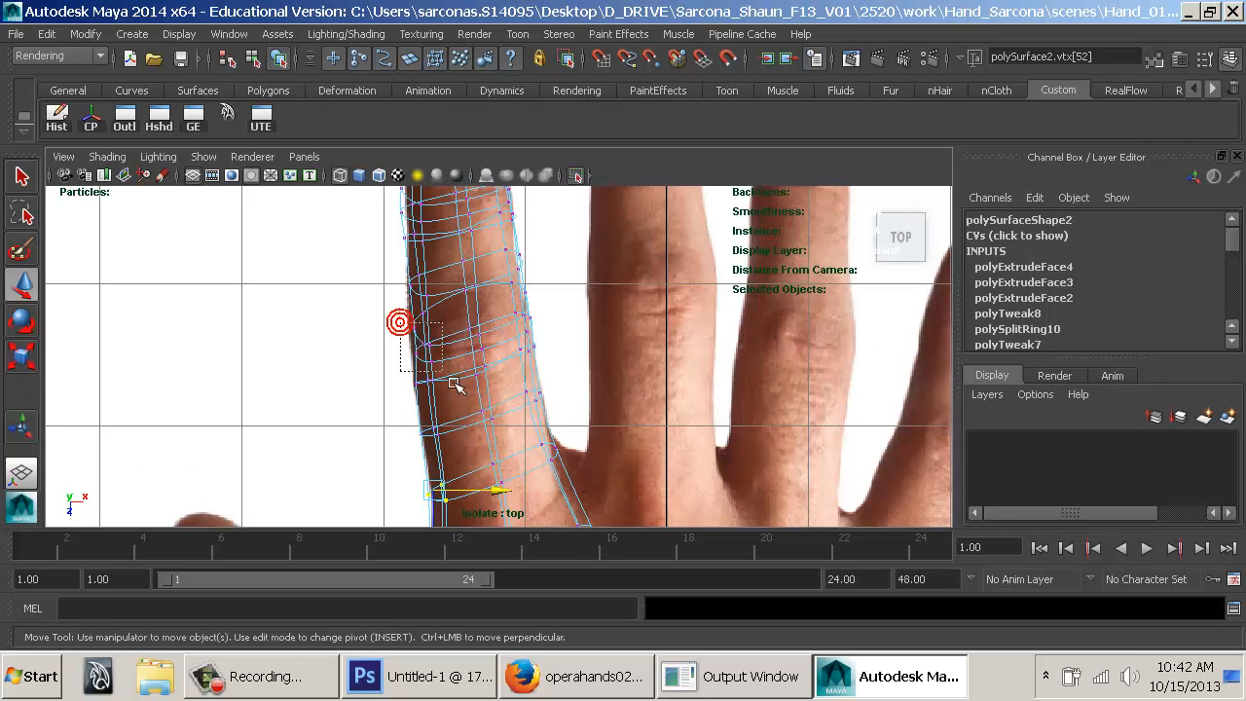
key(5)
key(4)
drag(459, 357, 468, 368)
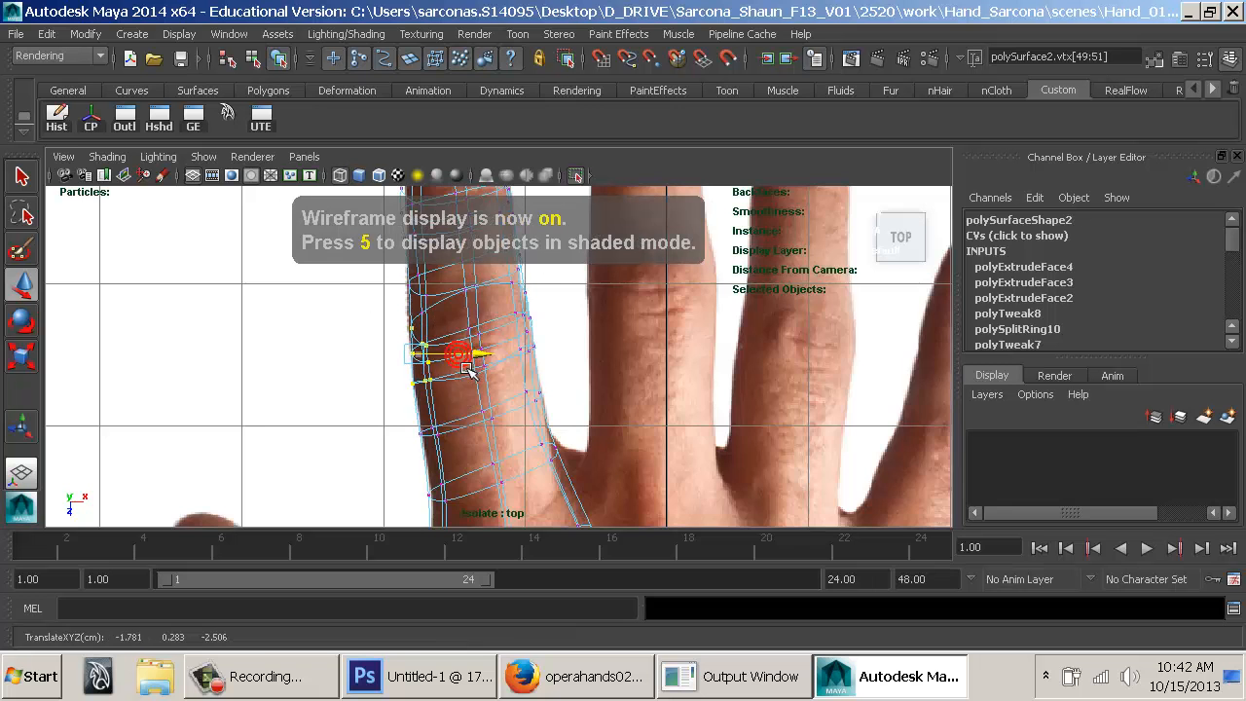
alt+middle_drag(470, 333, 478, 434)
alt+middle_drag(425, 354, 423, 426)
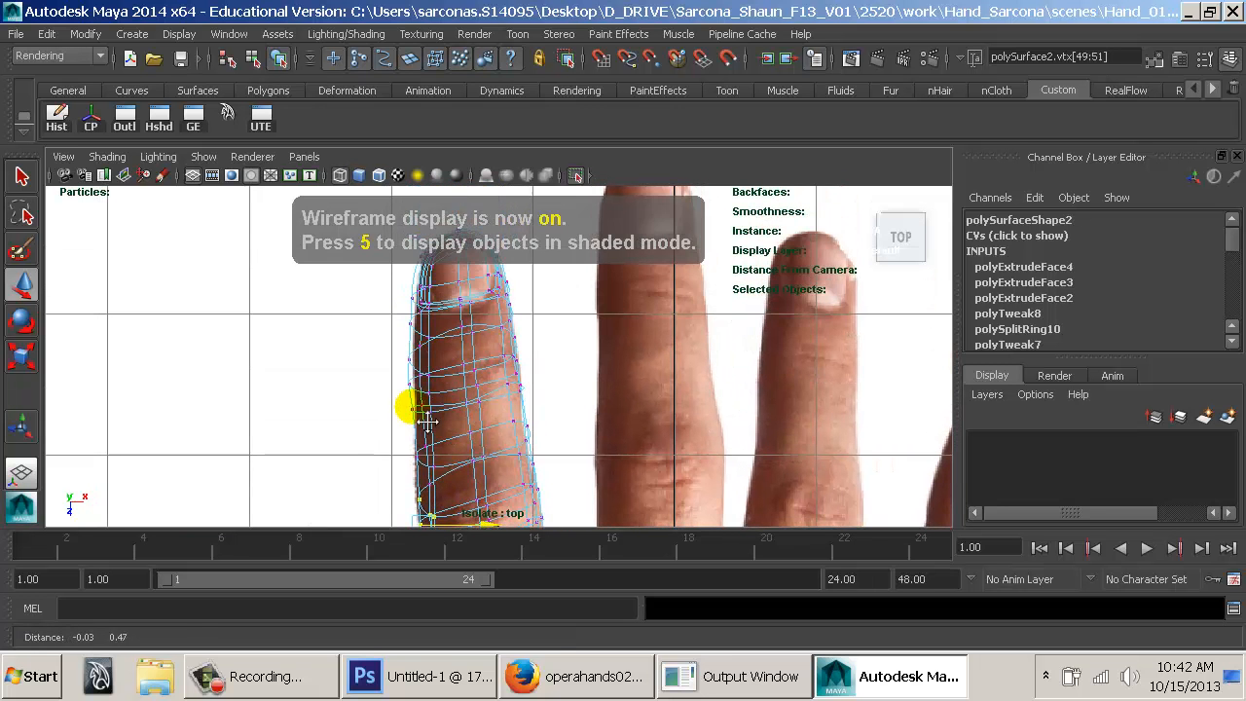
drag(407, 420, 432, 403)
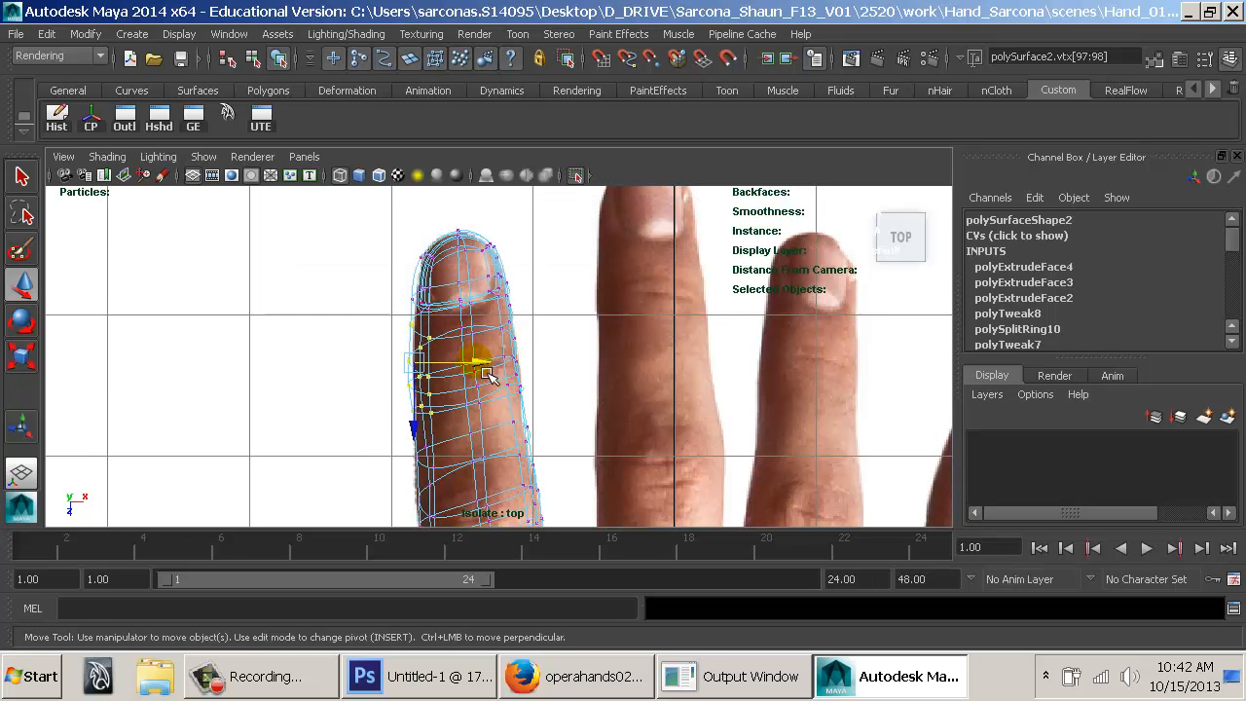
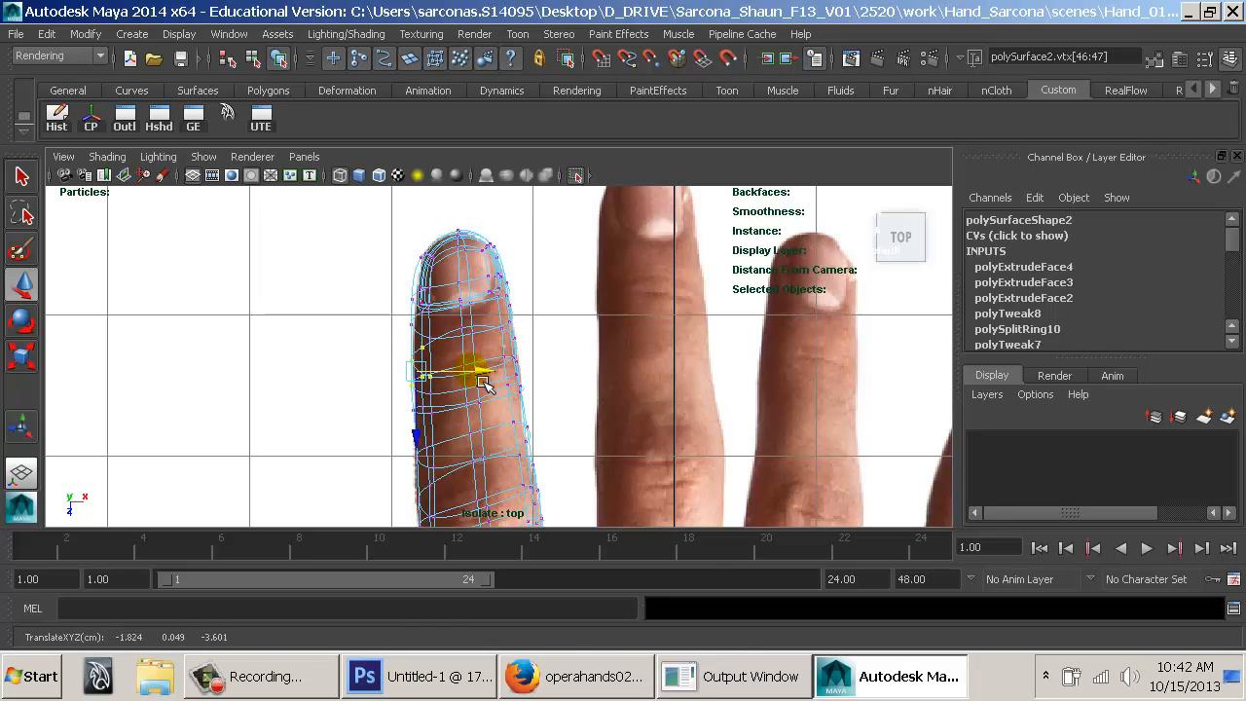
Return to the shaded perspective view, deselect the finger and examine its profile from the side and tip.
key(space)
drag(473, 371, 473, 340)
key(5)
right_drag(437, 353, 476, 341)
mouse_move(444, 361)
alt+mouse_down()
mouse_move(335, 377)
mouse_move(603, 330)
alt+mouse_up()
alt+drag(539, 395, 866, 467)
click(734, 315)
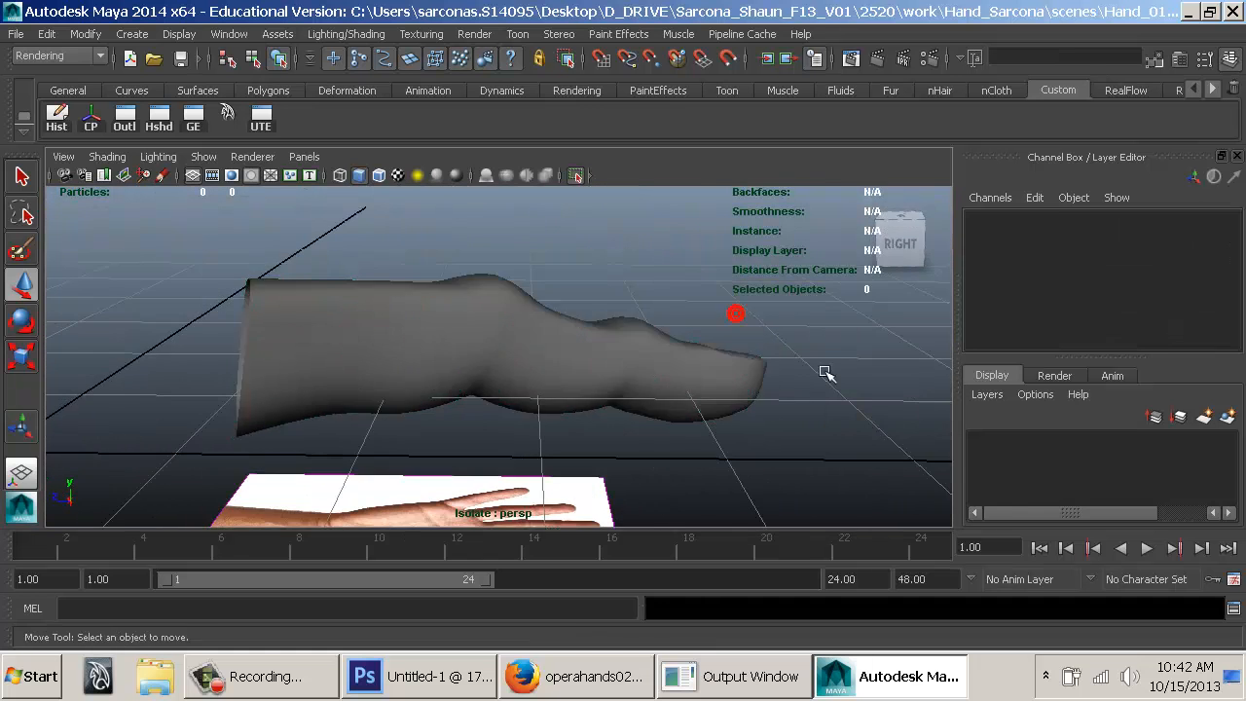
alt+drag(789, 359, 556, 336)
Select the lengthwise edge loop through the middle of the finger in wireframe, shift it sideways and rotate it.
click(545, 341)
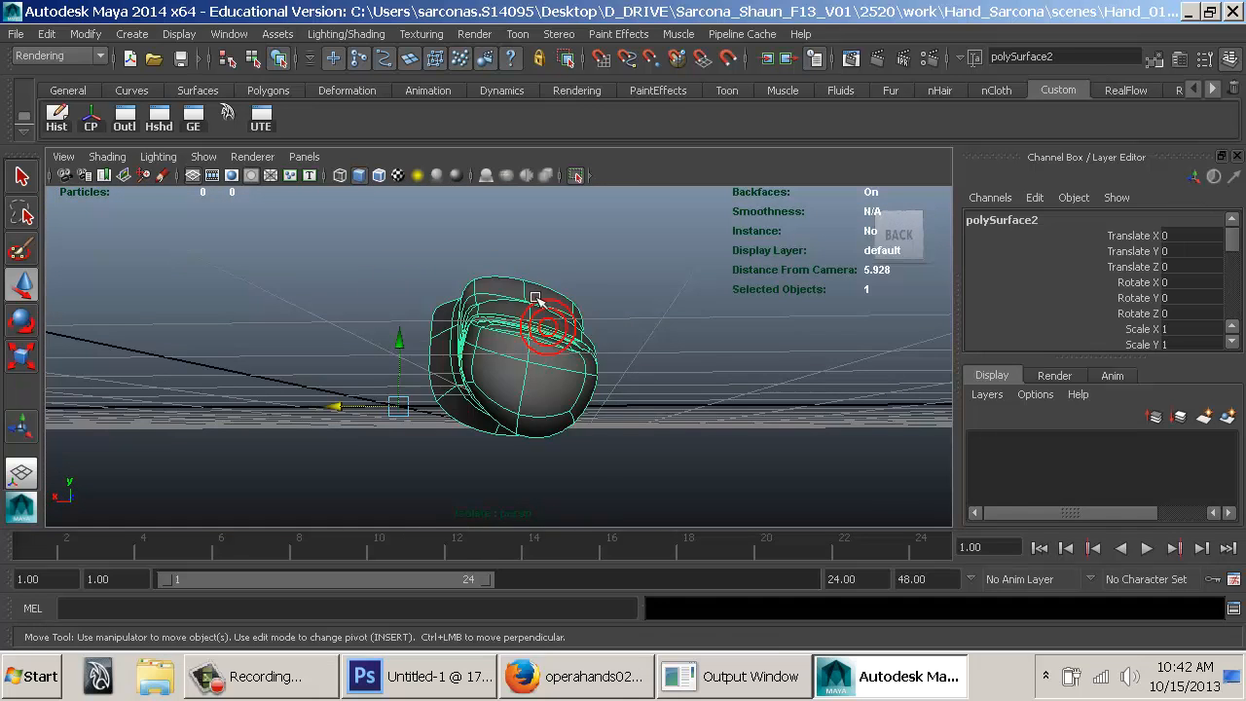
right_click(522, 284)
click(486, 233)
key(4)
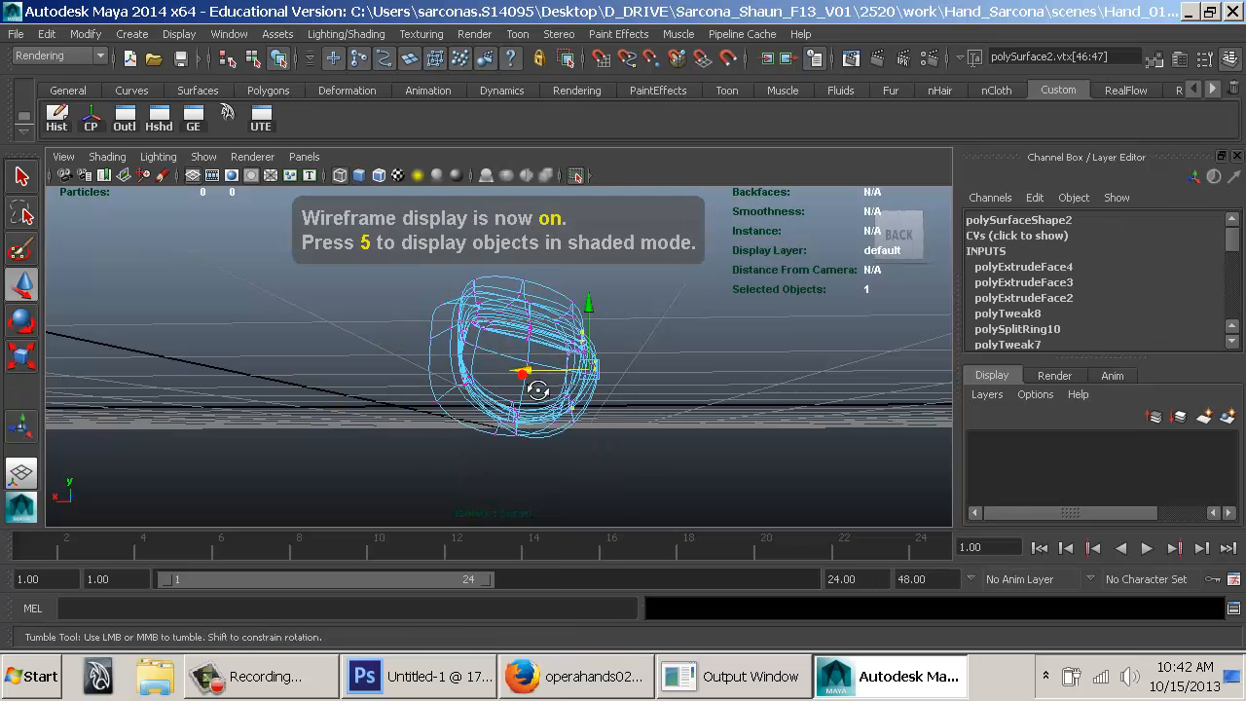
right_drag(542, 331, 541, 257)
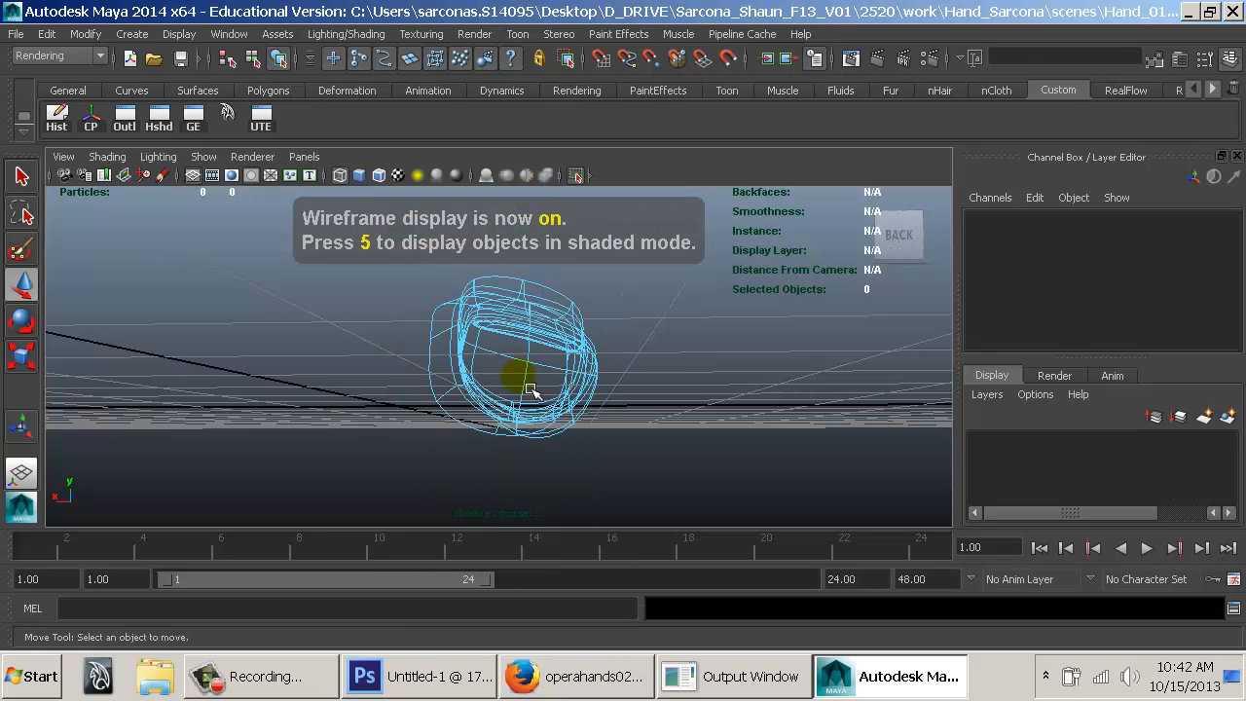
click(525, 390)
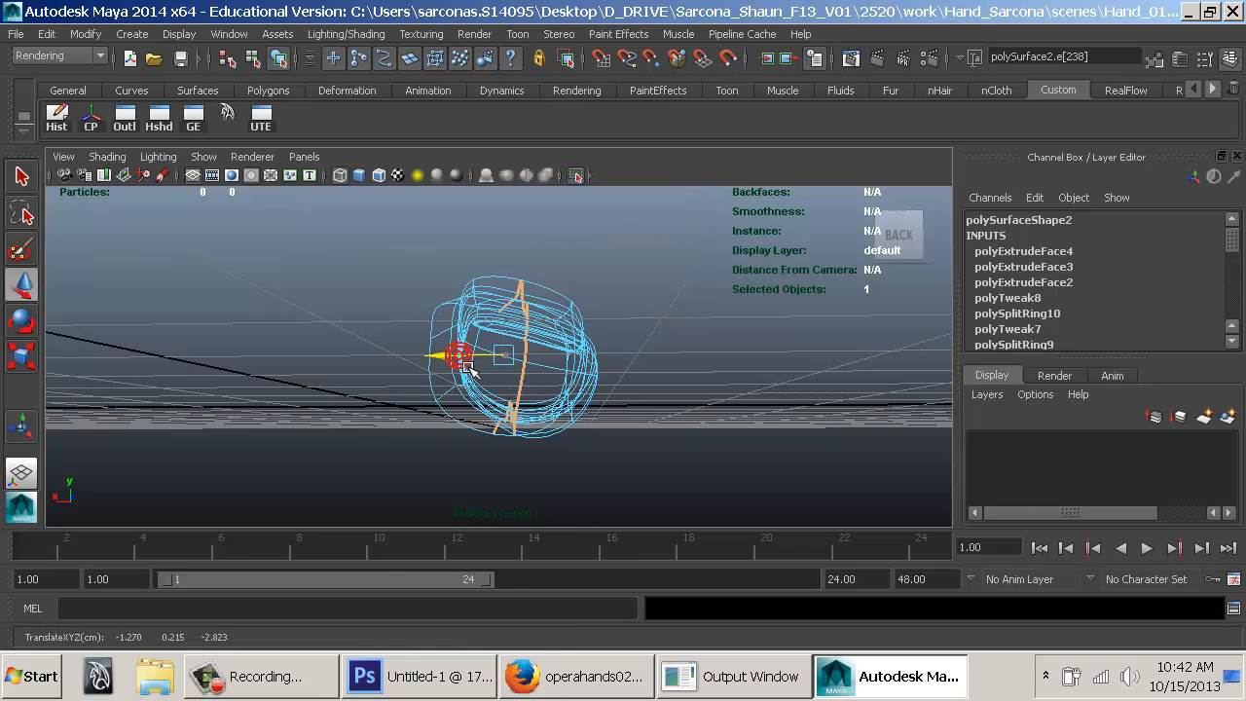
alt+drag(471, 370, 515, 354)
key(e)
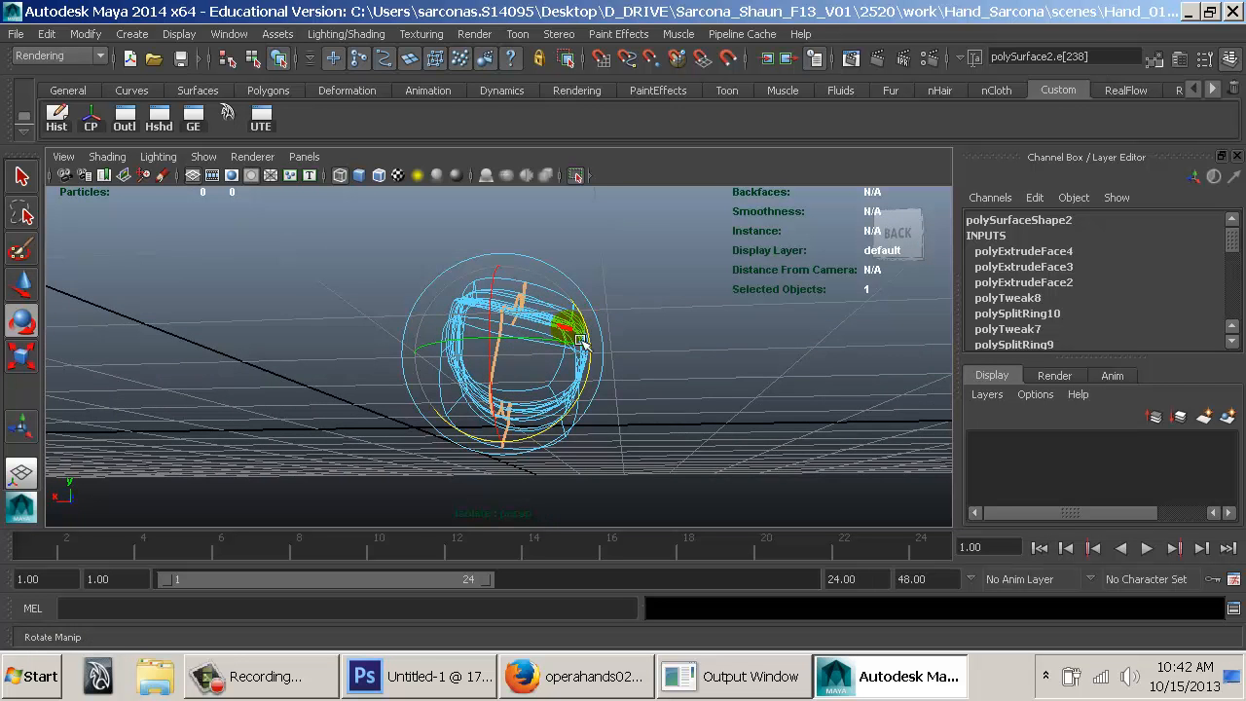
mouse_move(581, 341)
alt+mouse_down()
mouse_move(619, 378)
mouse_move(556, 412)
mouse_move(592, 334)
alt+mouse_up()
key(5)
key(w)
Examine the shaded finger, select it and turn off isolation to show the rest of the hand.
click(653, 315)
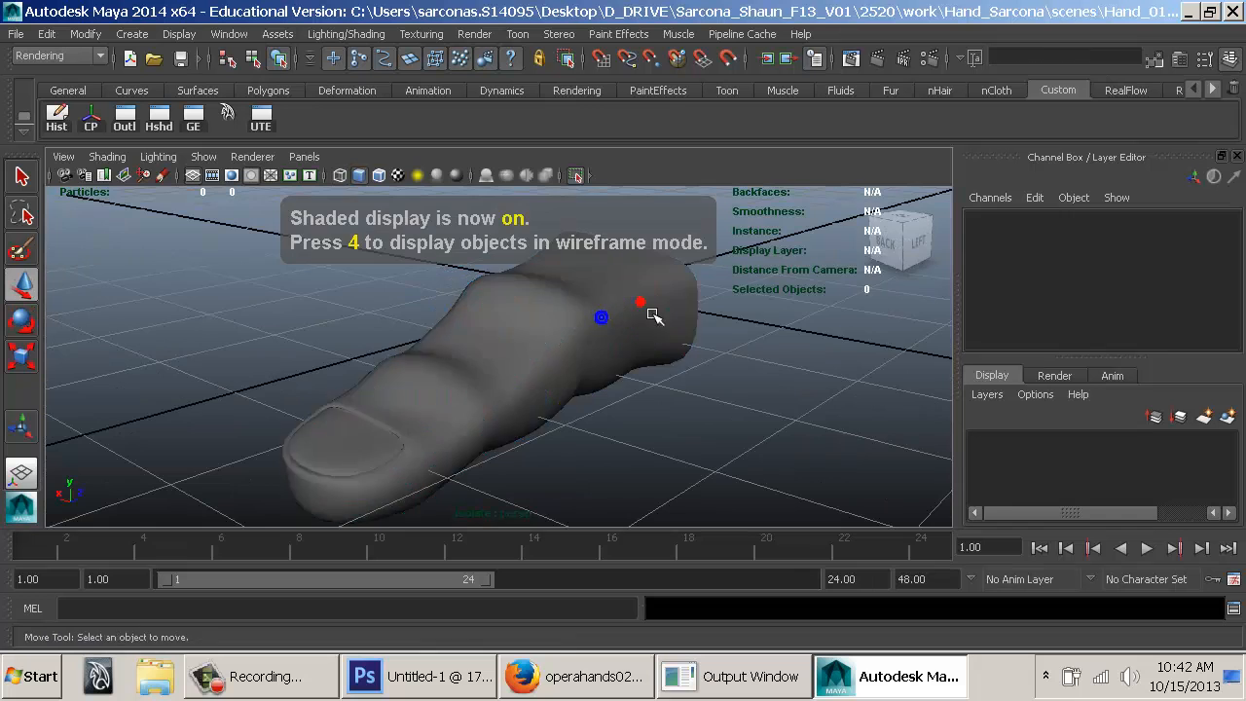
click(653, 315)
click(696, 409)
alt+drag(705, 401, 409, 398)
click(558, 387)
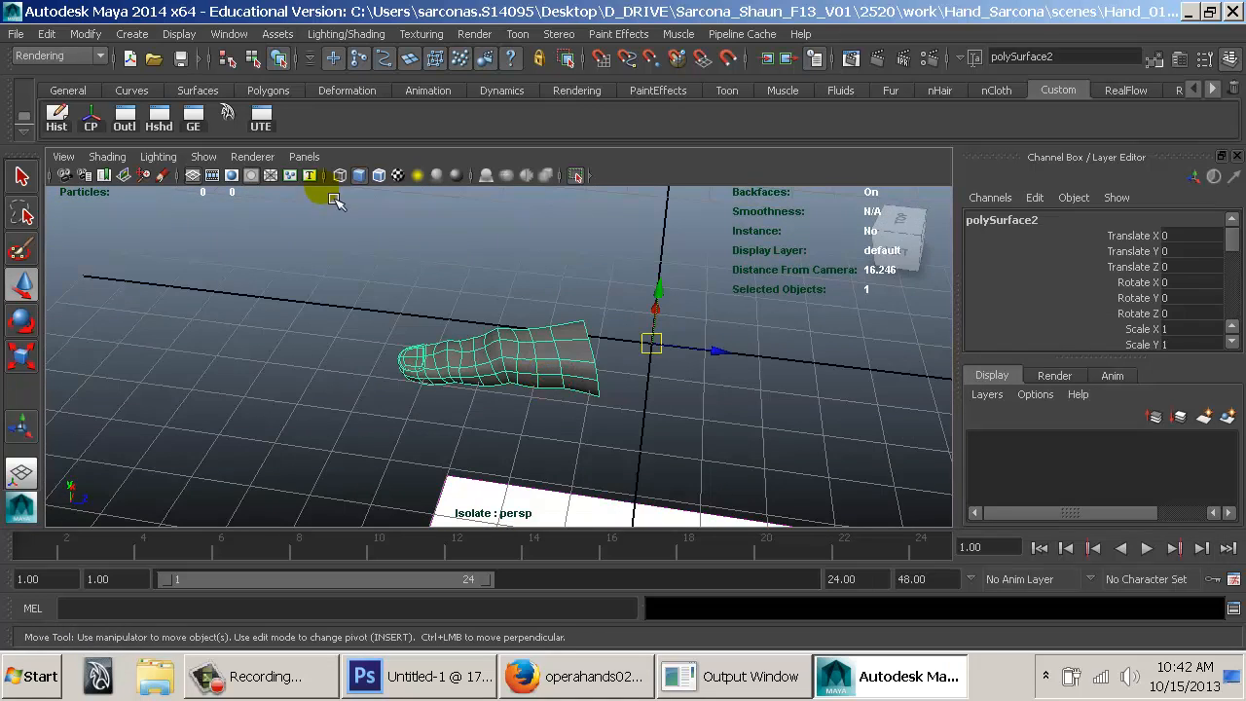
click(577, 175)
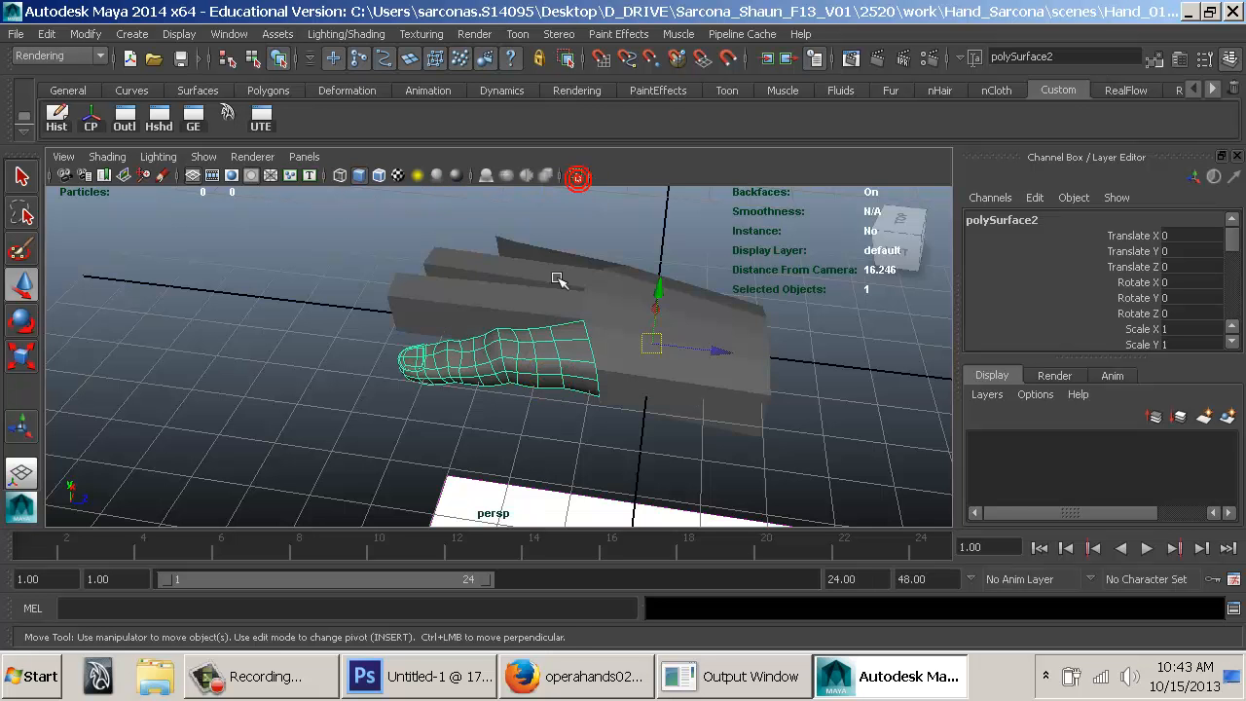
alt+drag(556, 278, 494, 291)
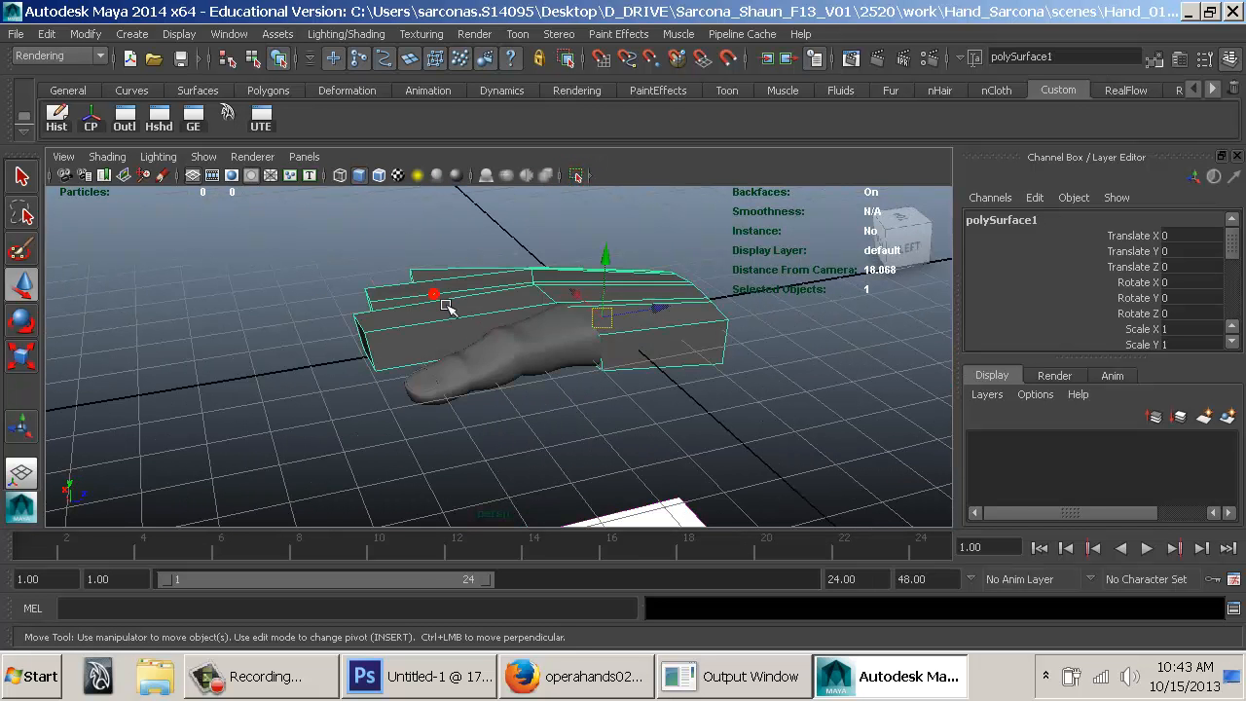
Delete the faces of the three remaining blocky fingers, including their leftover end caps, from the hand block.
right_click(447, 306)
click(444, 267)
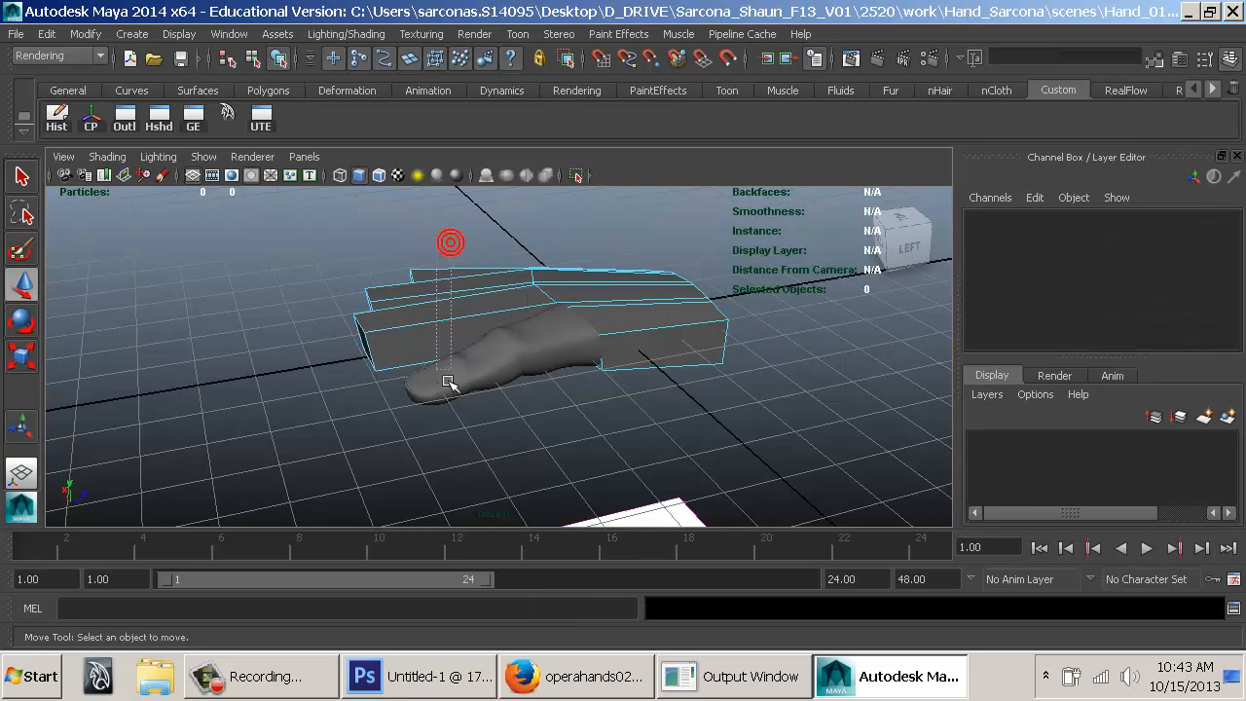
drag(436, 389, 325, 381)
alt+drag(238, 373, 592, 412)
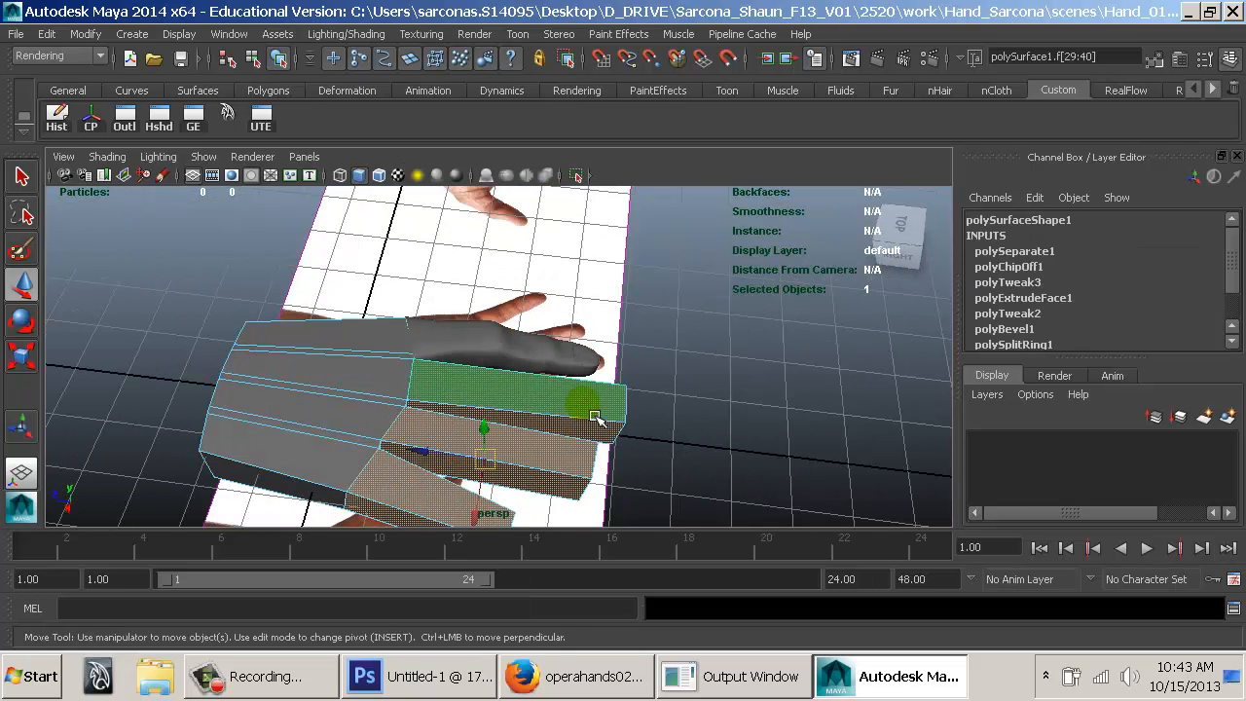
key(Delete)
click(650, 421)
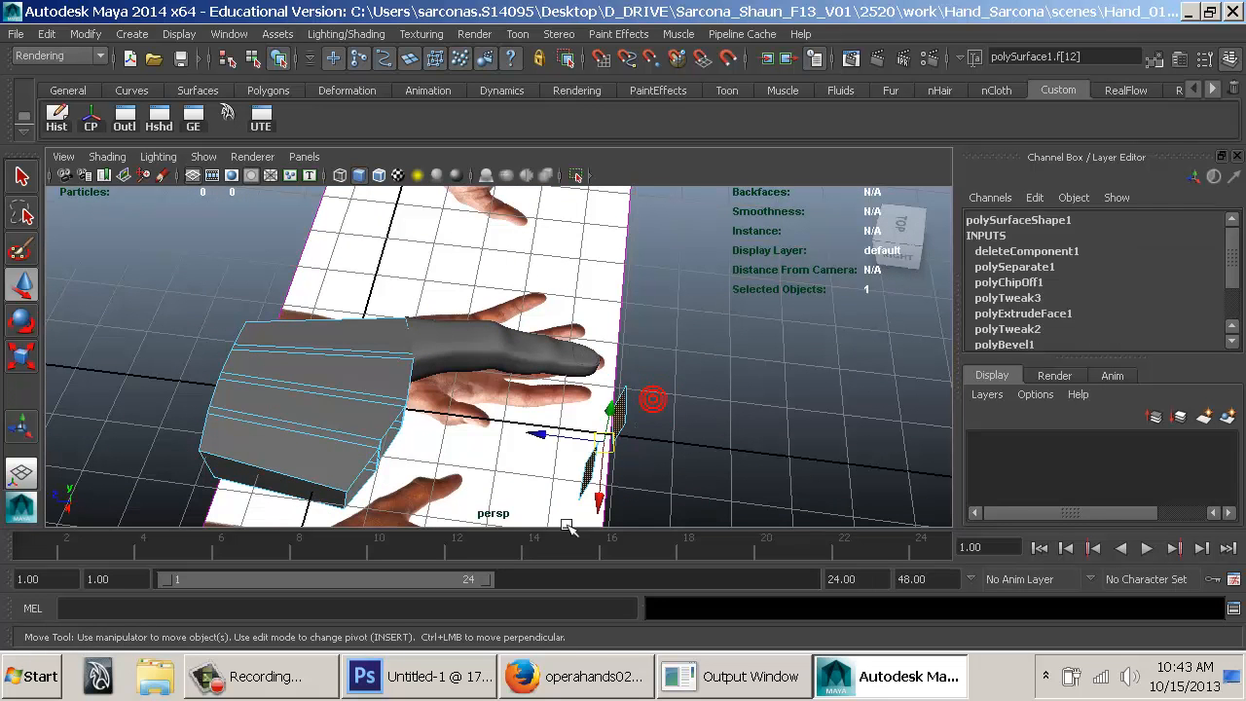
key(Delete)
right_drag(372, 407, 390, 395)
click(390, 395)
Select the detailed finger mesh and frame its junction with the palm block.
alt+drag(467, 359, 292, 332)
alt+middle_drag(331, 336, 456, 402)
alt+right_drag(456, 402, 589, 398)
alt+drag(576, 400, 403, 420)
click(403, 420)
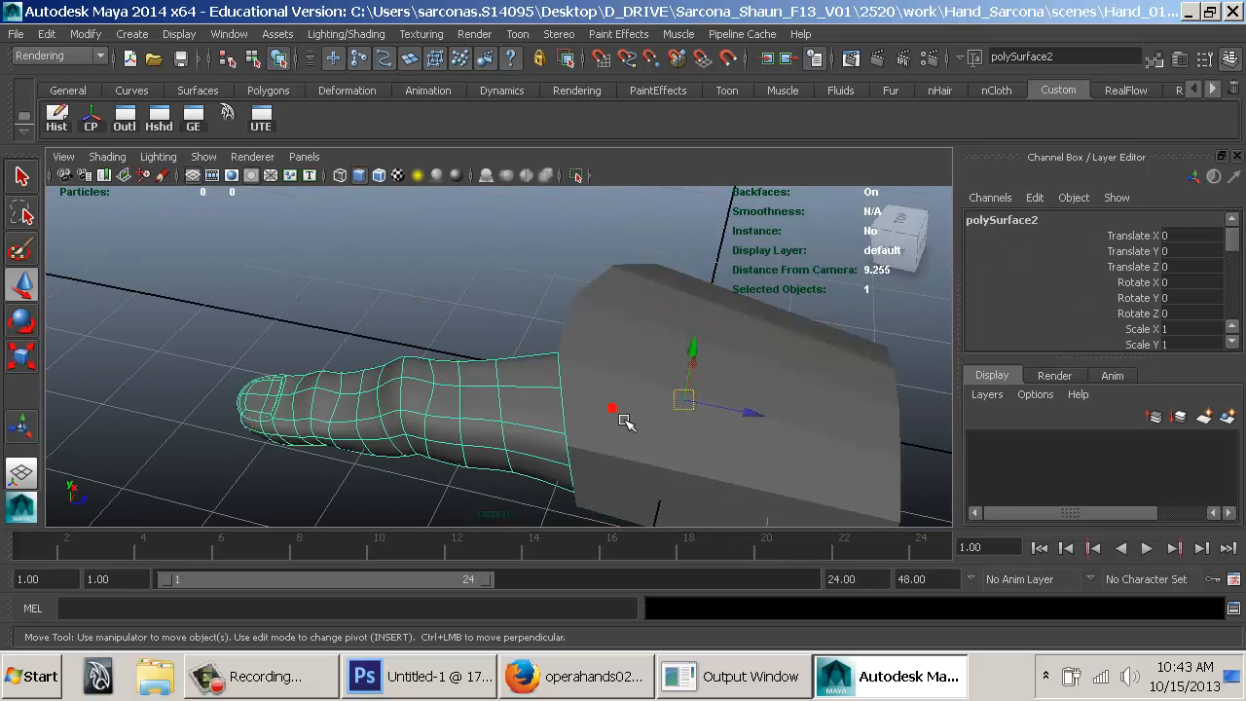
Scale the palm block uniformly to about 1.106 and shift it slightly so its knuckle opening fits the detailed finger's base.
click(621, 423)
shift+click(517, 389)
alt+drag(518, 389, 354, 353)
click(409, 361)
key(r)
key(w)
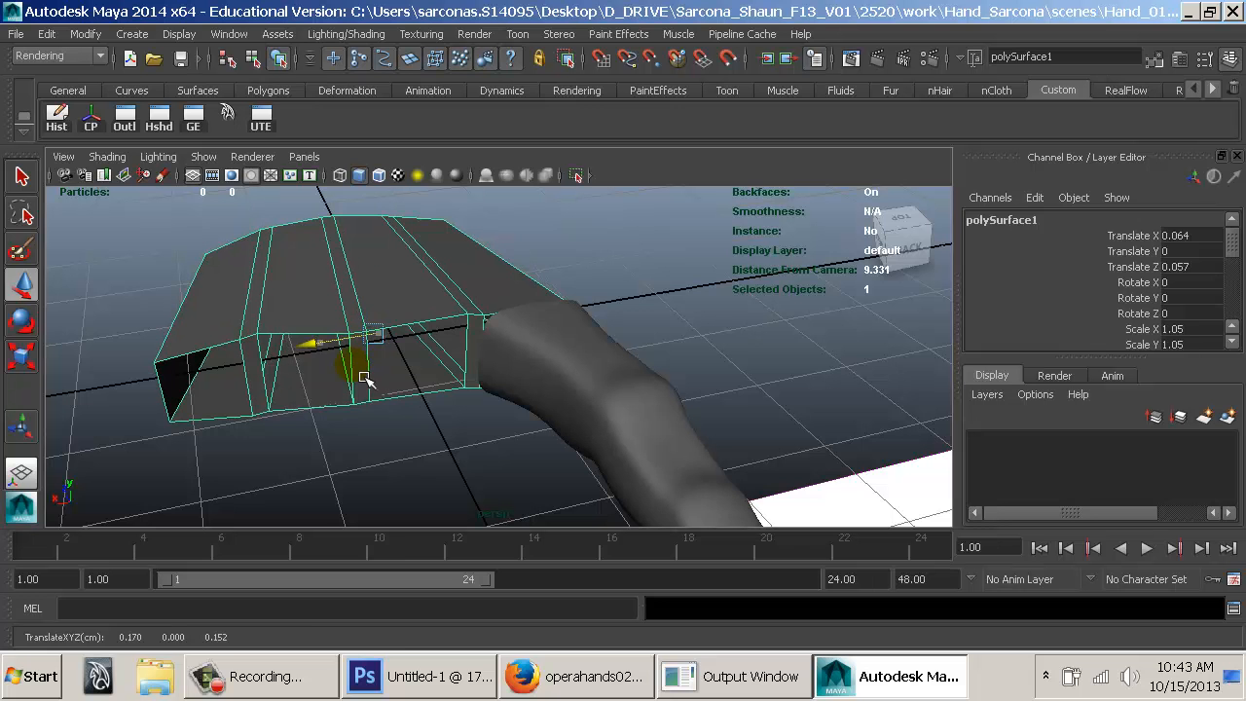
key(r)
middle_drag(366, 378, 381, 383)
drag(355, 359, 432, 325)
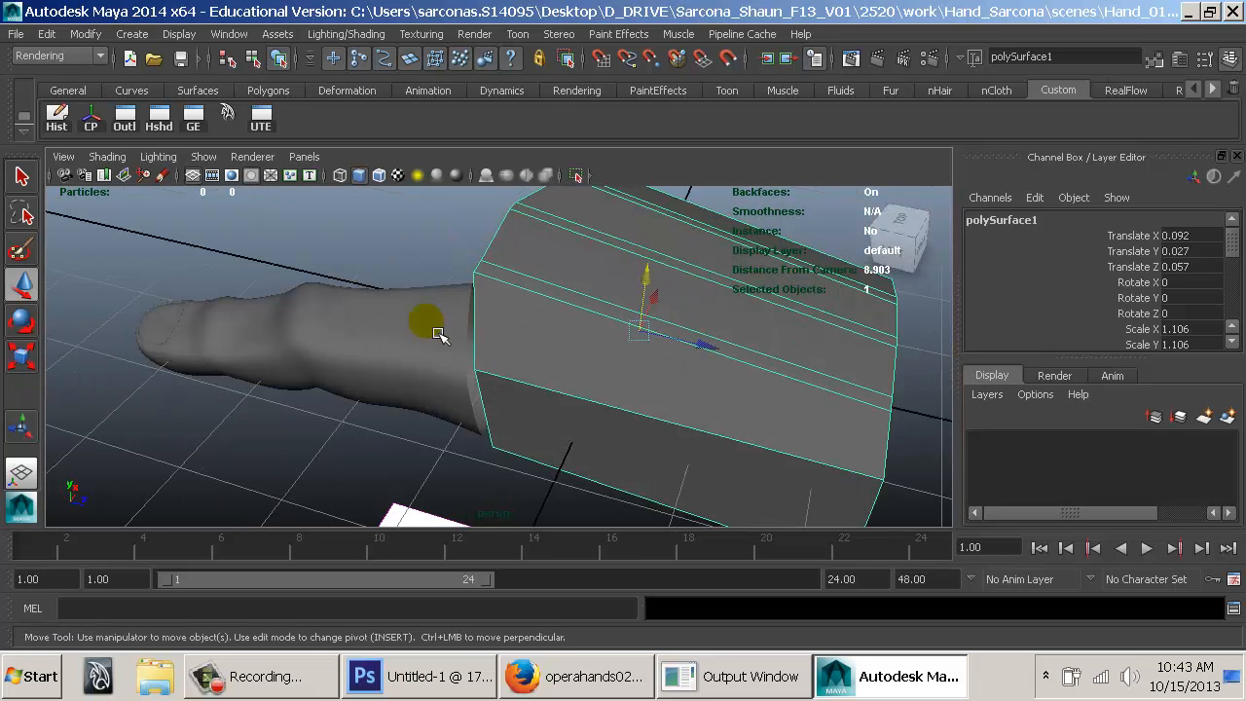
Turn on wireframe-on-shaded display to compare the edges of the finger and the palm block.
click(438, 339)
shift+click(502, 340)
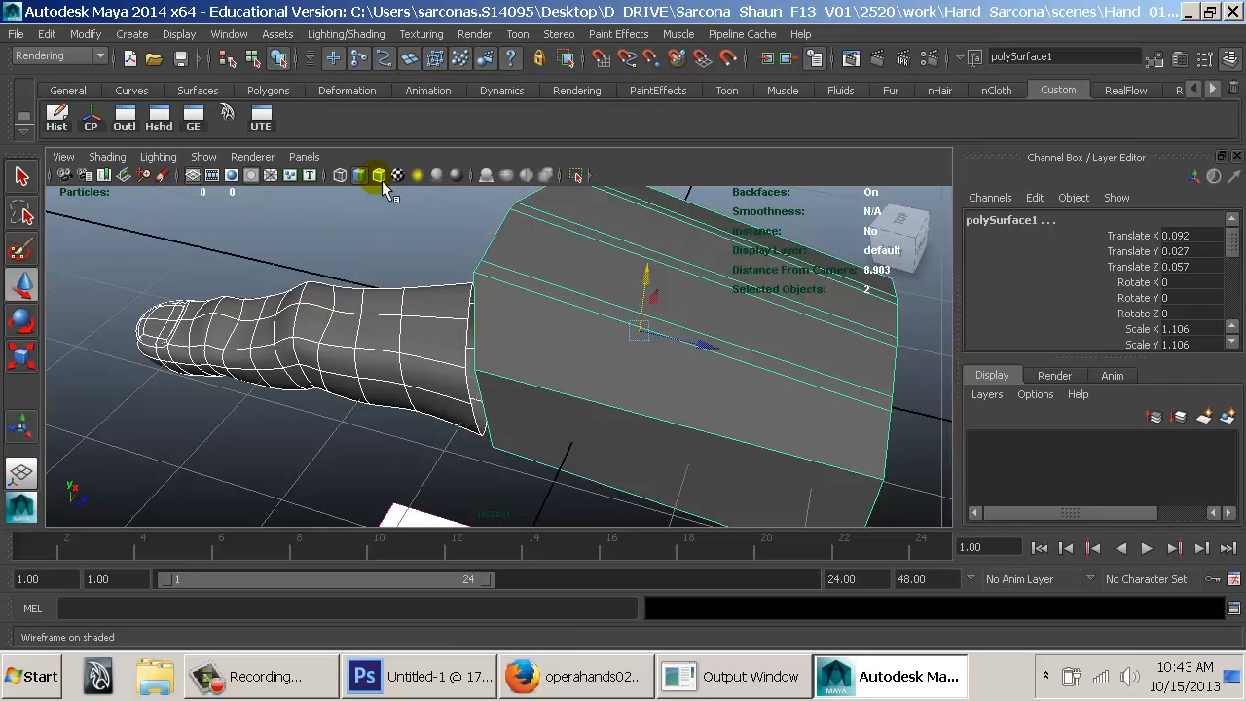
click(411, 244)
Insert edge loops around the palm block's side and across the narrow webs between the finger openings.
alt+drag(361, 328, 587, 347)
click(587, 347)
key(space)
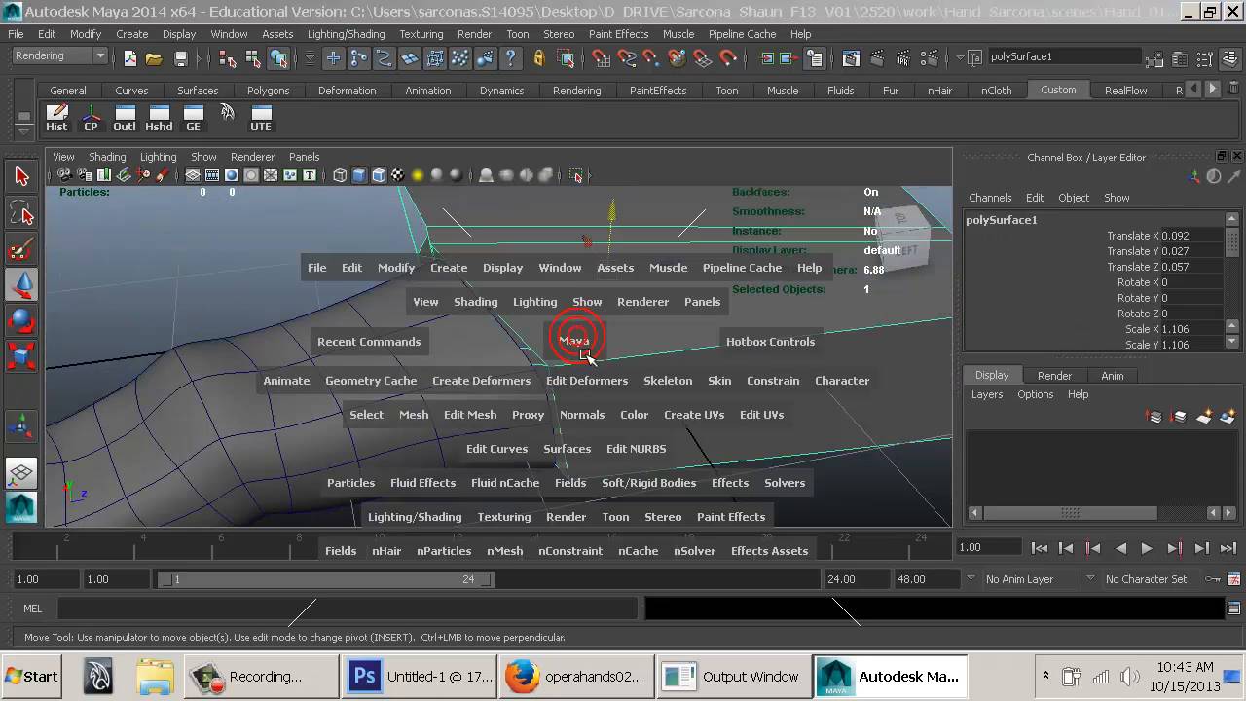
drag(506, 419, 526, 200)
drag(489, 302, 490, 302)
mouse_move(533, 368)
alt+mouse_down()
mouse_move(694, 151)
mouse_move(701, 181)
mouse_move(510, 332)
mouse_move(532, 351)
alt+mouse_up()
alt+drag(532, 350, 745, 322)
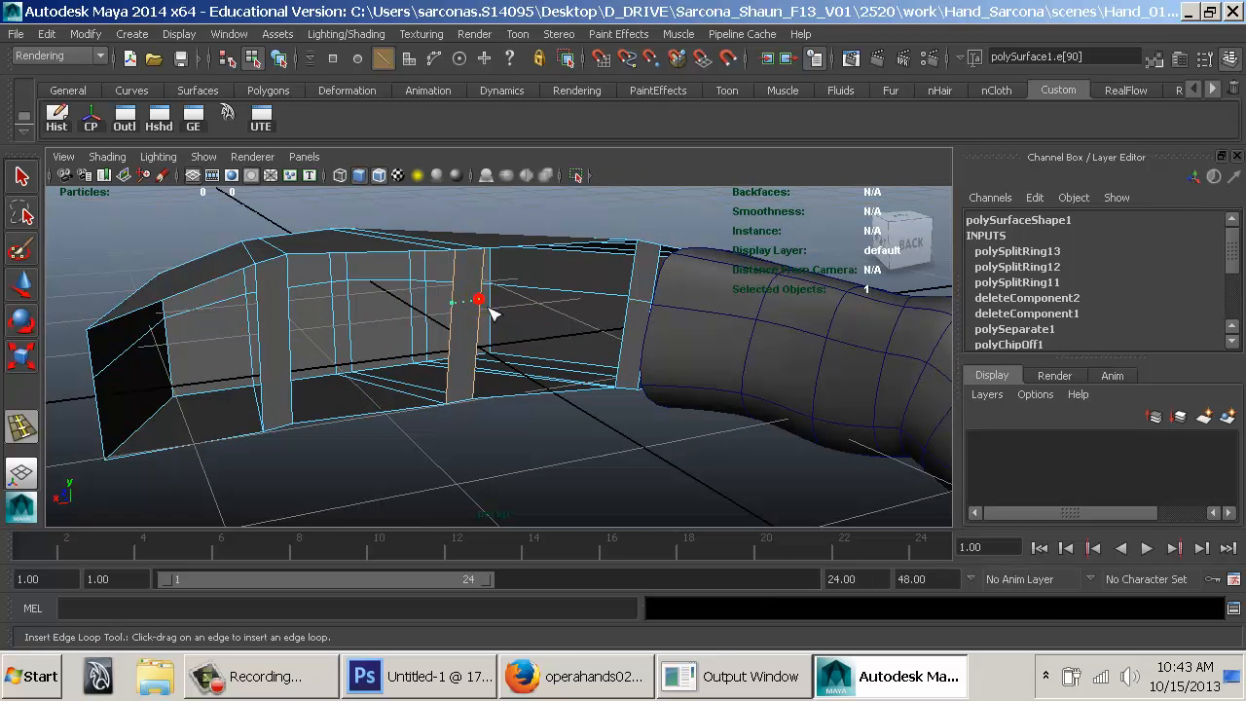
drag(491, 310, 487, 312)
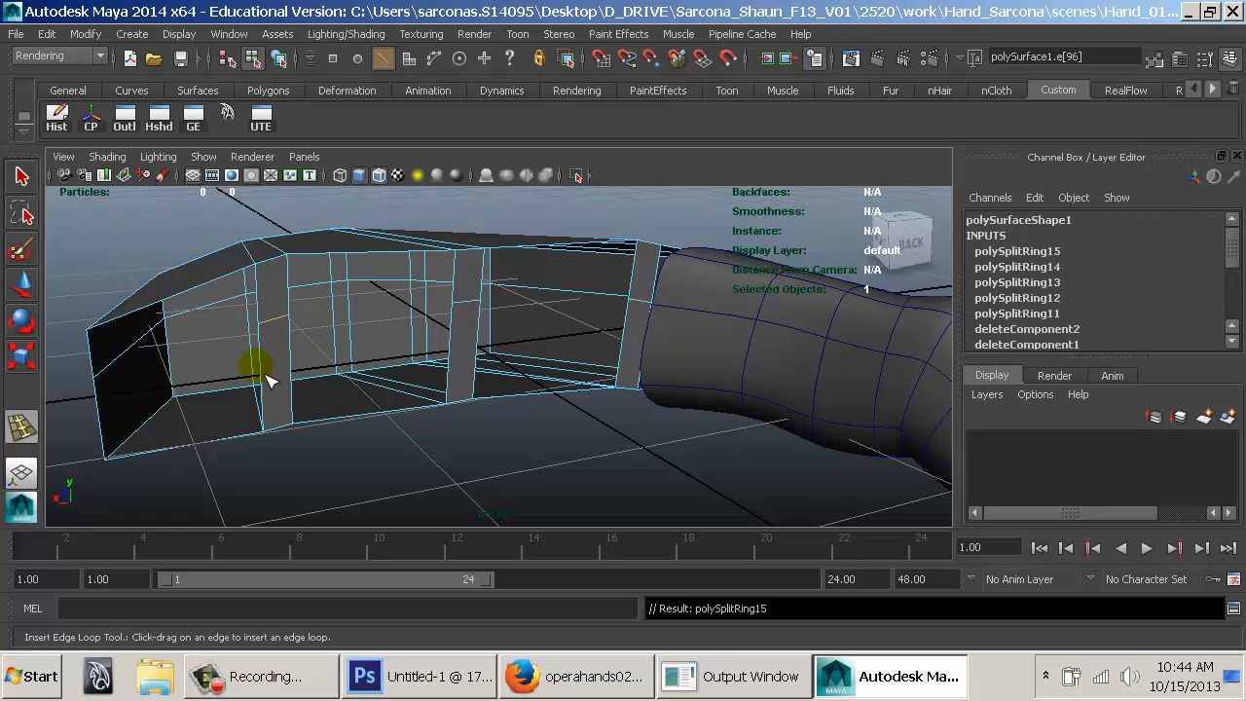
Insert a lengthwise edge loop along the palm block through the middle of each of the three open finger sockets.
alt+drag(268, 380, 496, 407)
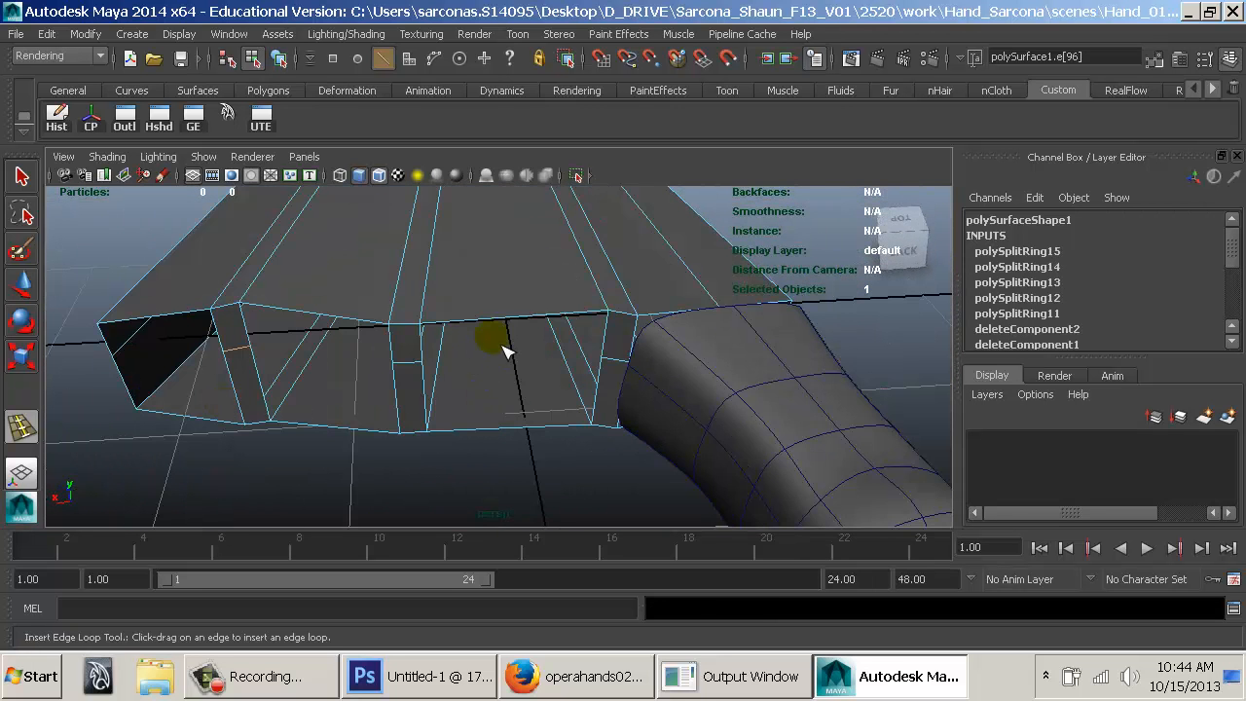
drag(526, 334, 524, 333)
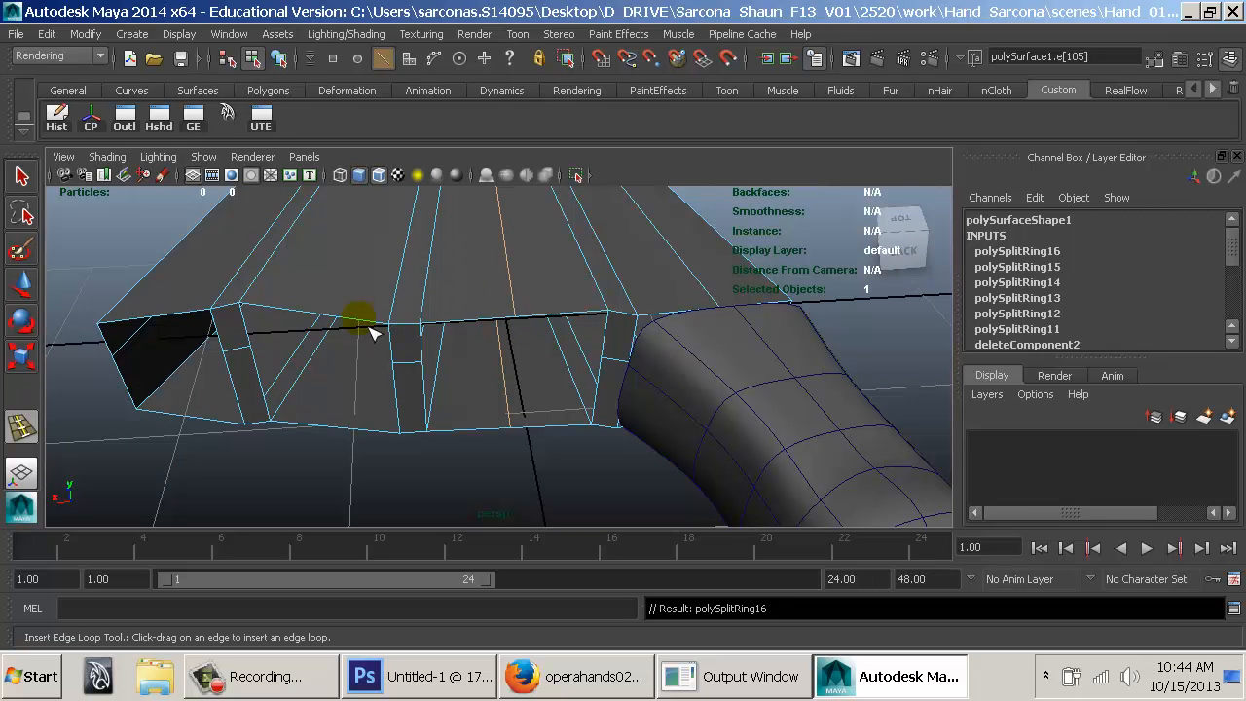
drag(331, 326, 330, 326)
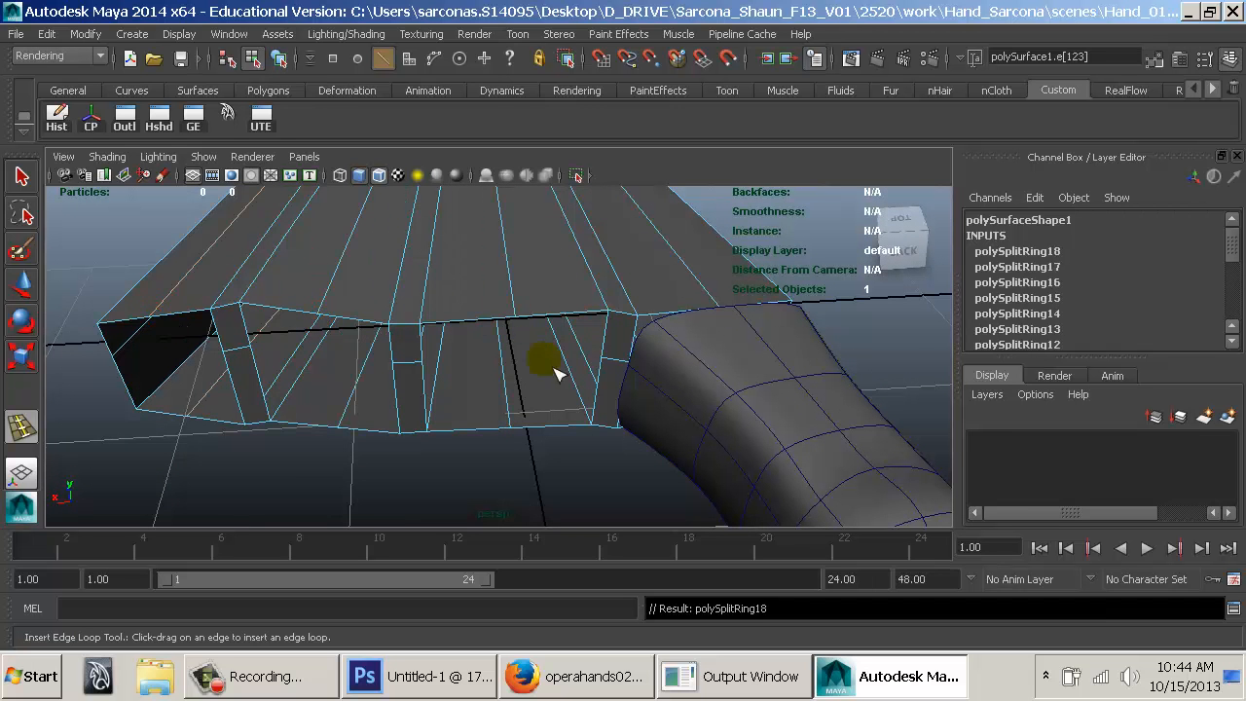
alt+drag(558, 374, 282, 383)
key(w)
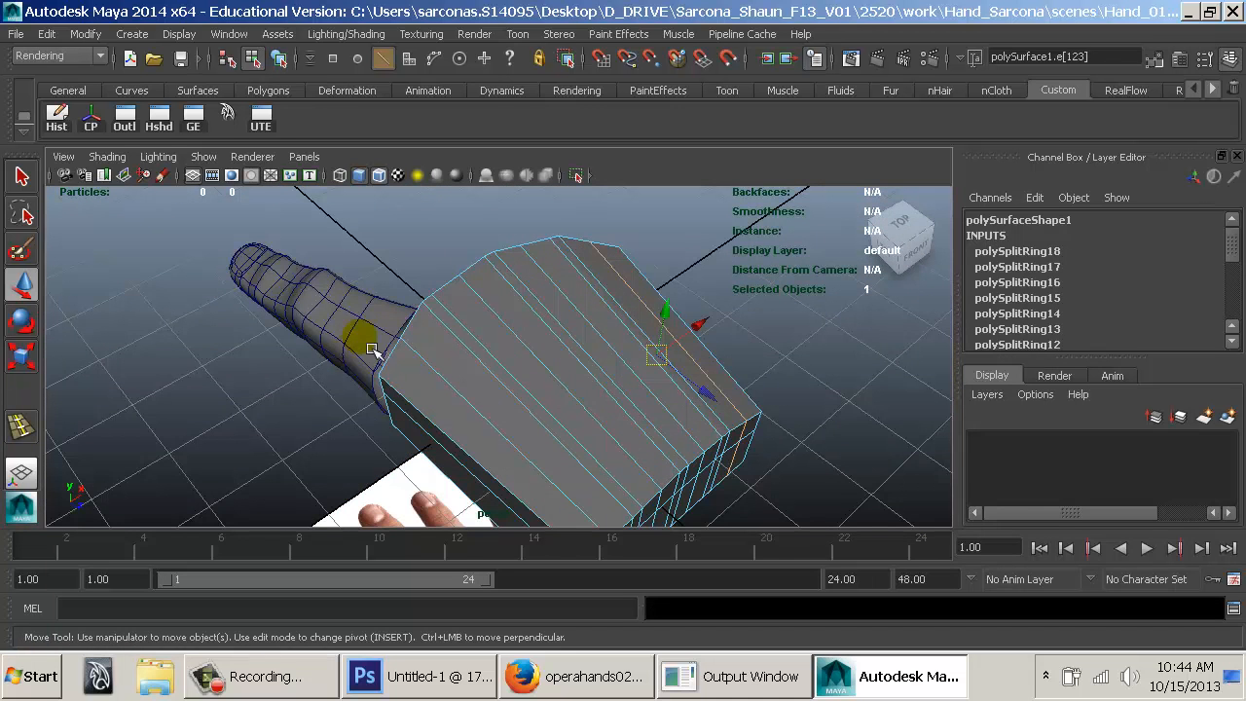
Center the detailed finger's pivot, duplicate the finger and slide the copy sideways toward the middle finger socket.
right_drag(452, 354, 500, 318)
alt+drag(368, 376, 503, 379)
scroll(487, 297, up, 3)
click(484, 298)
scroll(514, 358, down, 3)
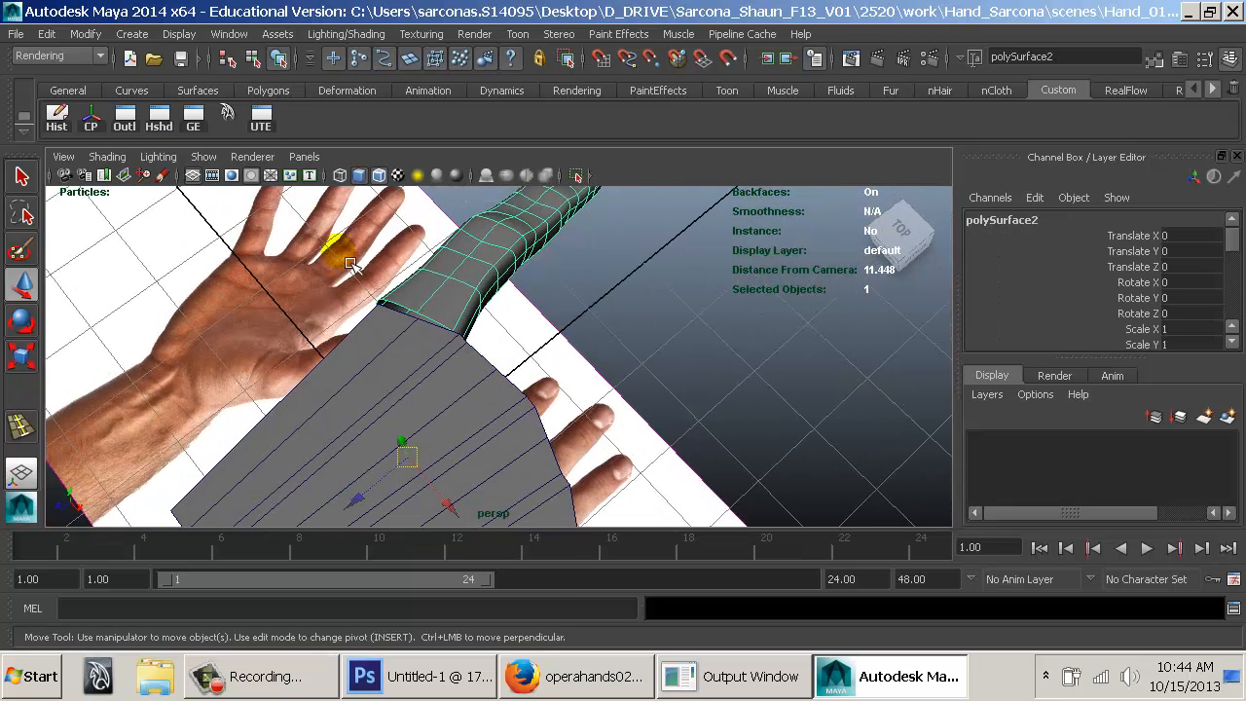
click(91, 119)
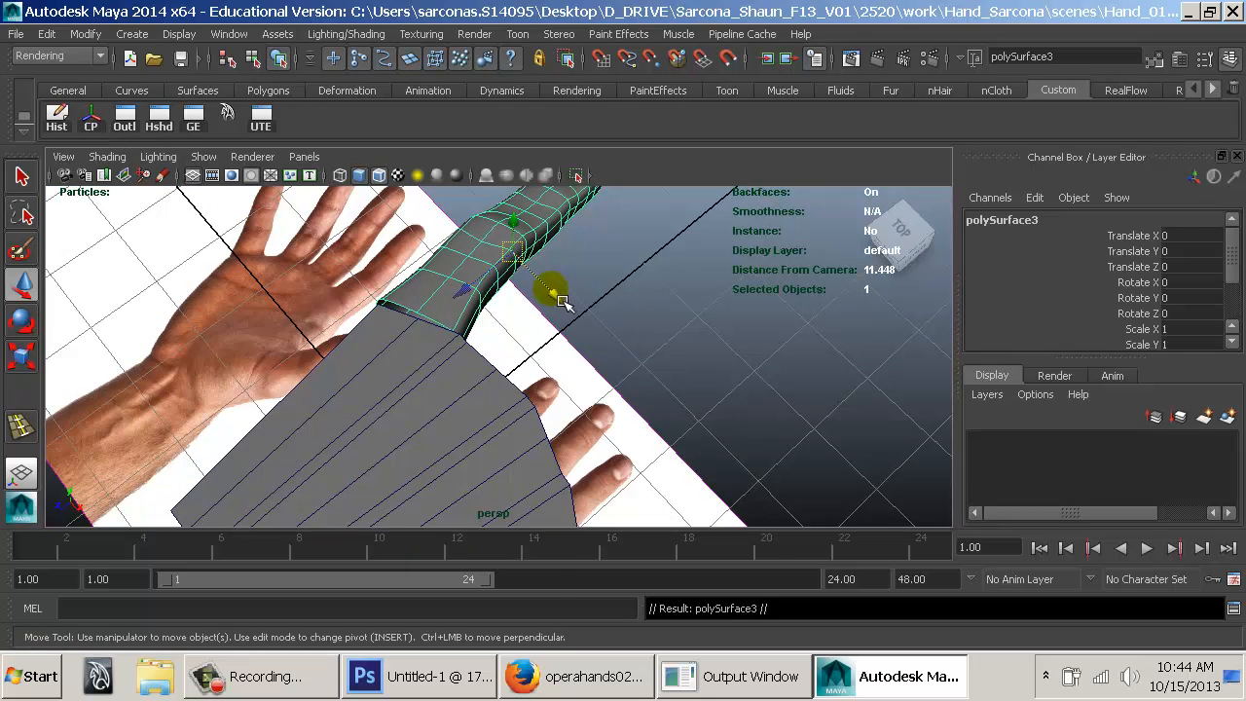
drag(562, 301, 526, 375)
Position the duplicated finger over the middle finger in the top-view photo, at about X 0.436 and Z -0.203.
key(space)
key(space)
alt+middle_drag(664, 487, 509, 356)
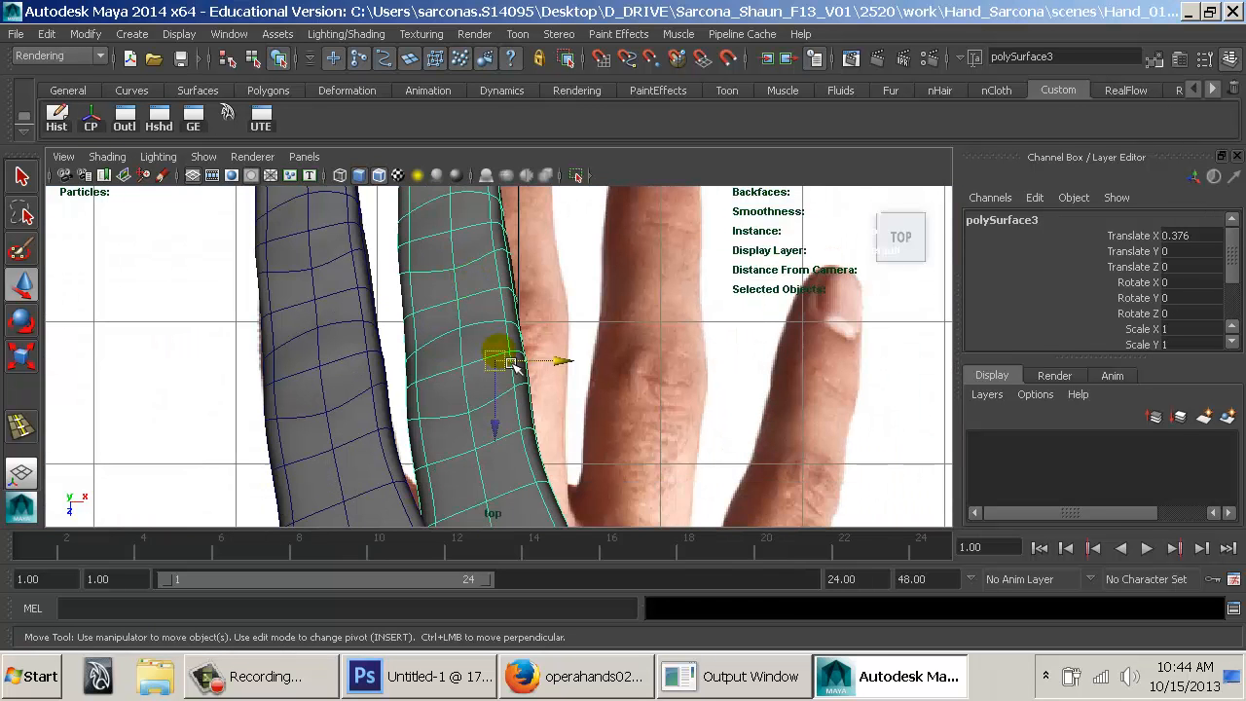
drag(506, 366, 538, 297)
alt+right_drag(583, 387, 474, 391)
alt+middle_drag(566, 352, 541, 376)
Rotate the duplicated finger to about -7.66 degrees in Y and move it to about X 0.48, Z -0.186.
key(e)
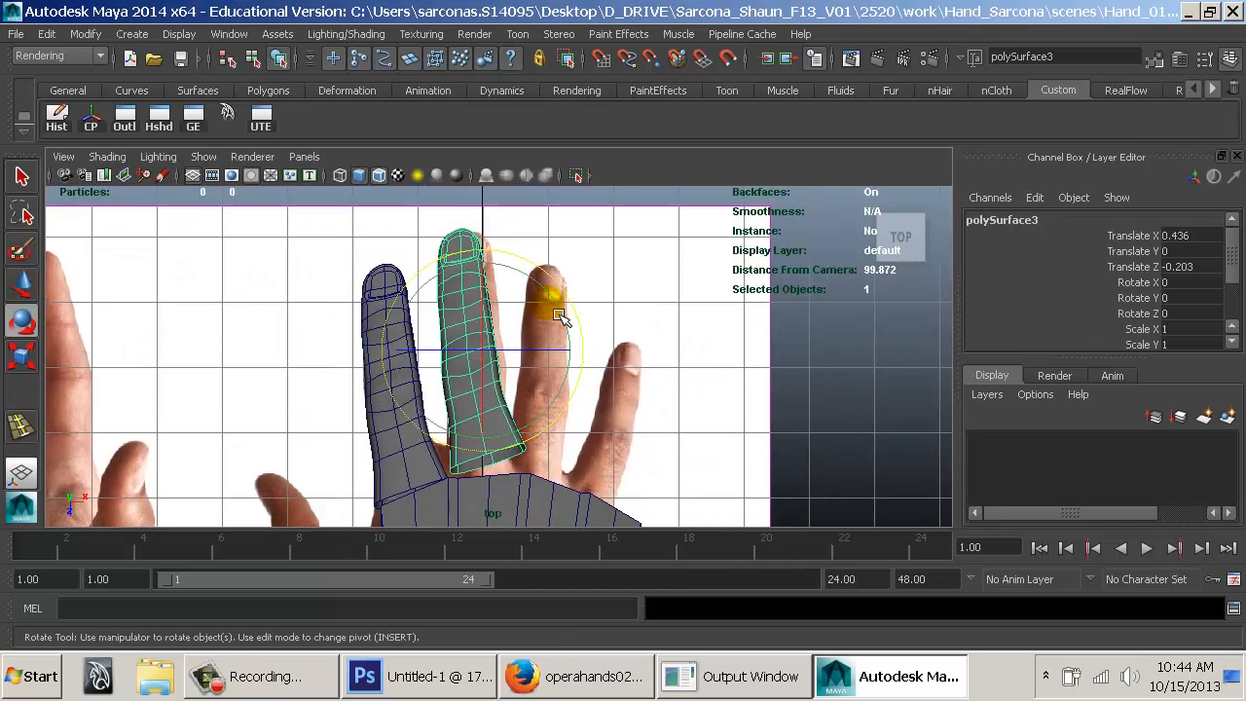
drag(565, 311, 568, 324)
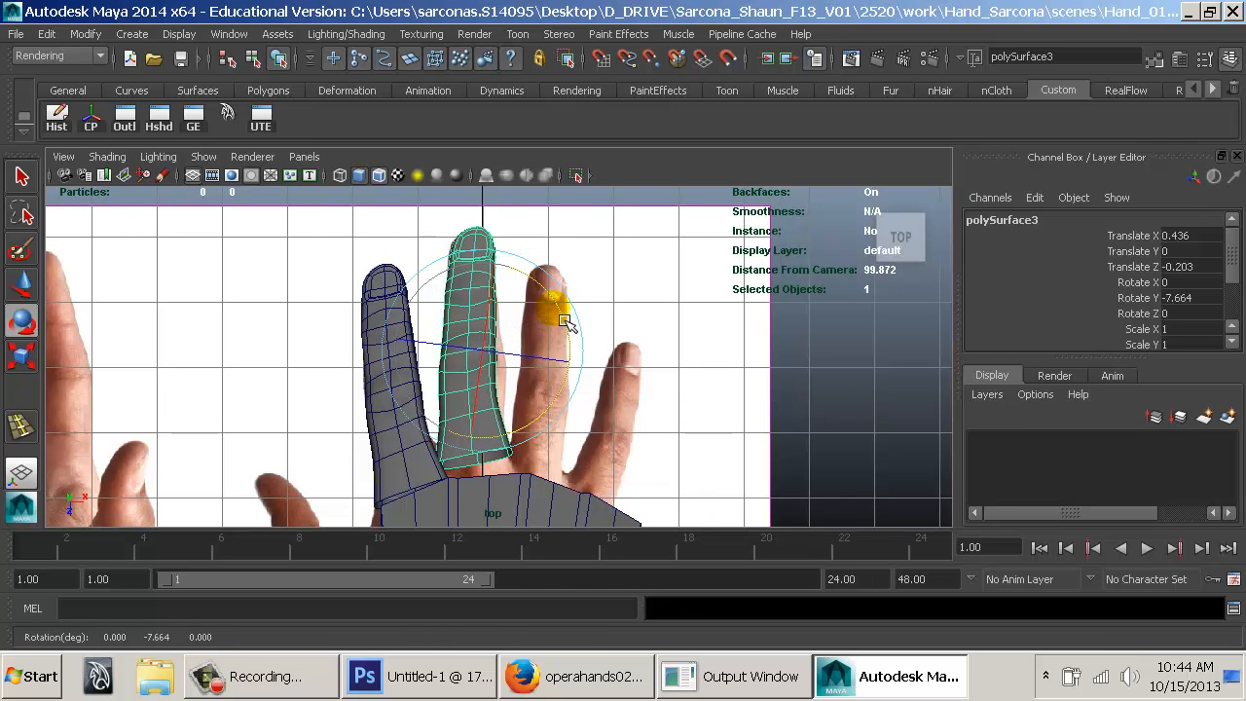
key(w)
drag(491, 357, 499, 364)
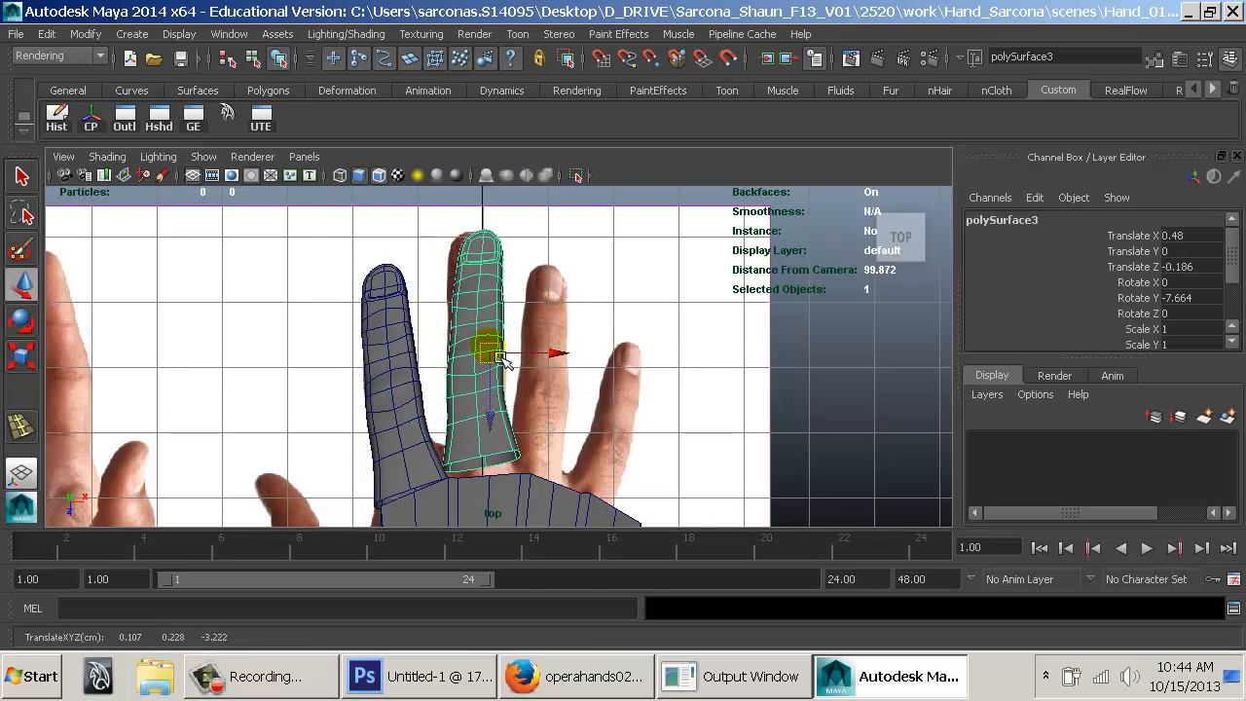
alt+right_drag(499, 358, 723, 368)
alt+drag(723, 367, 531, 360)
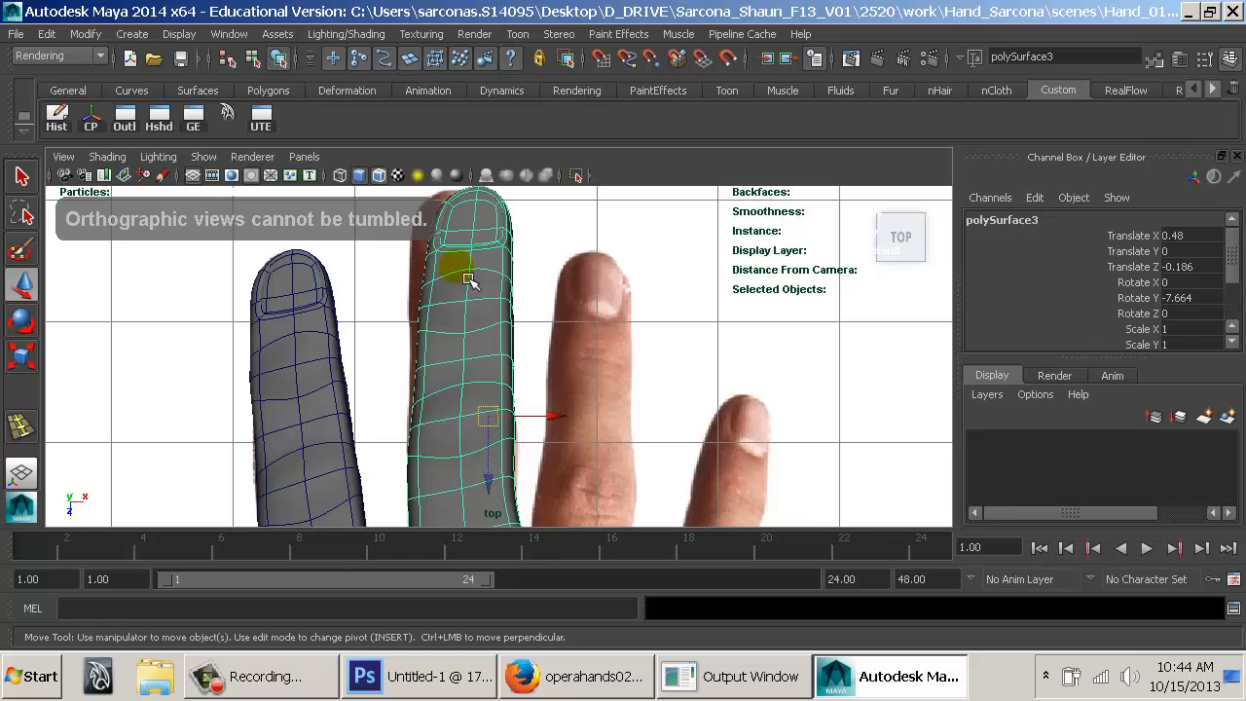
Try to roll the duplicated finger about its length in the perspective view, and undo the attempt.
mouse_move(454, 216)
right_down()
mouse_move(430, 226)
mouse_move(448, 218)
right_up()
key(space)
drag(448, 218, 448, 174)
alt+drag(448, 194, 397, 267)
key(e)
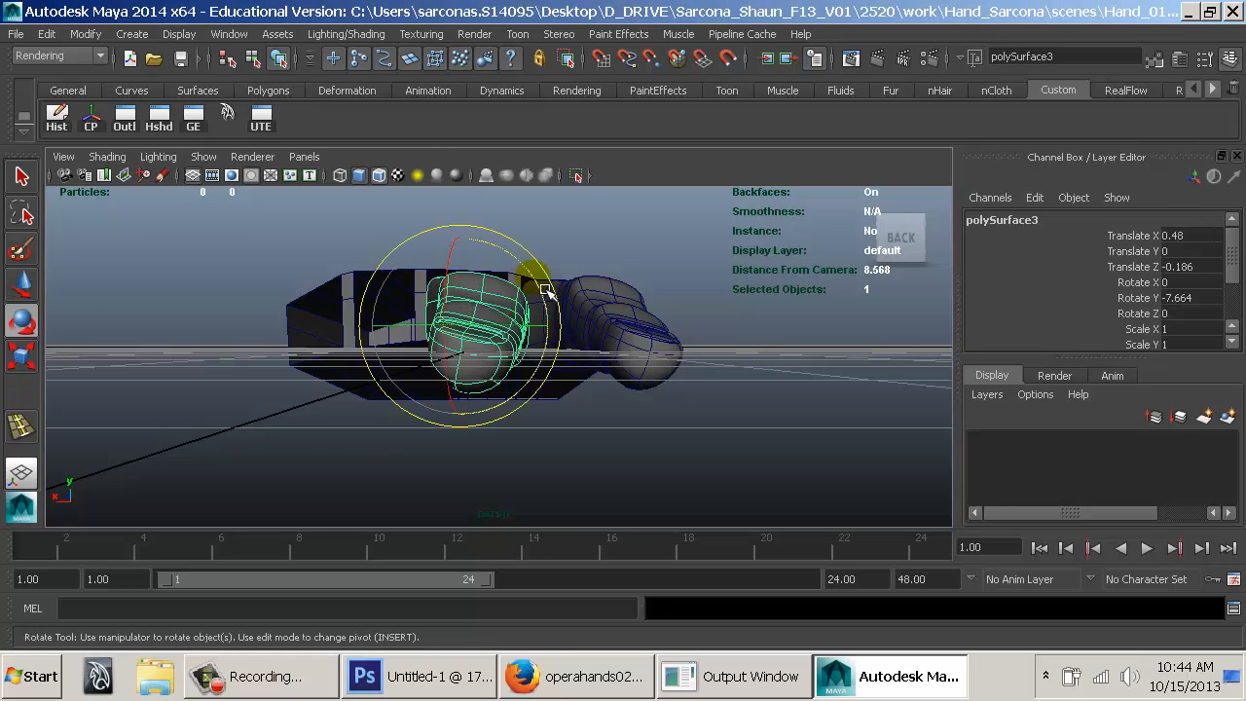
drag(545, 289, 431, 419)
key(ctrl+z)
key(ctrl+z)
key(ctrl+z)
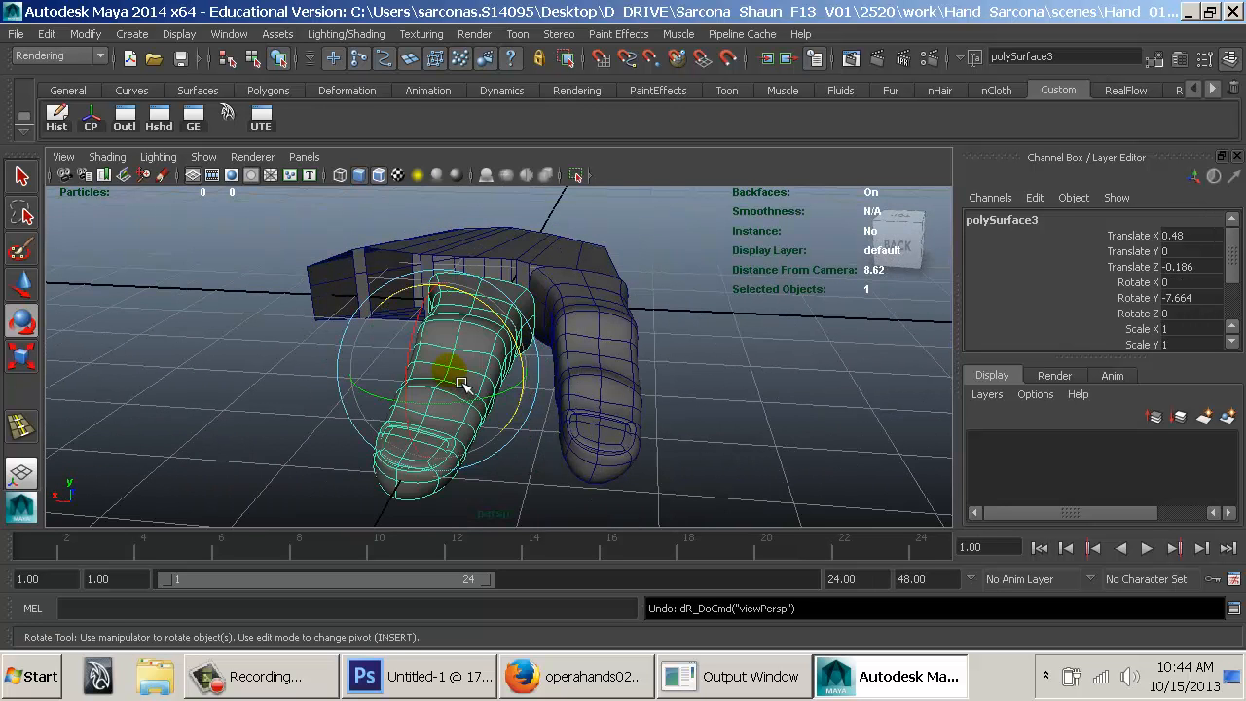
Check the scale values of the pCube1 parent group through the Outliner.
alt+drag(601, 340, 601, 275)
click(132, 129)
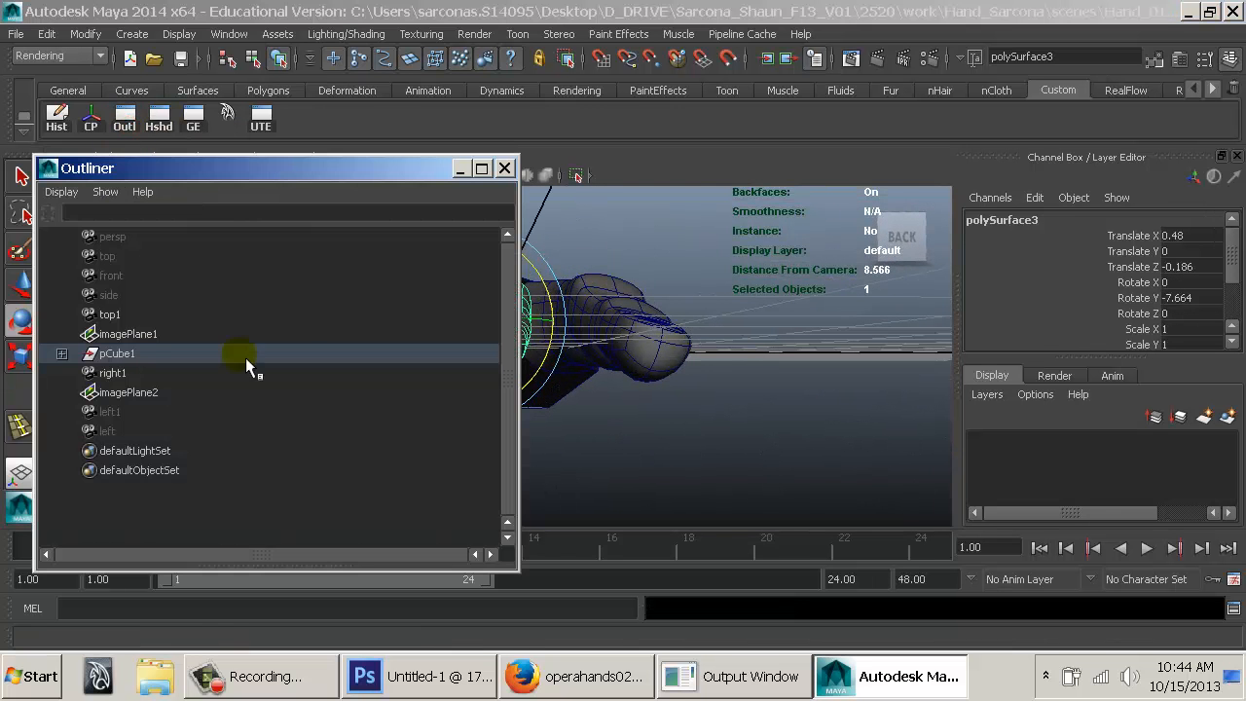
click(115, 354)
scroll(1124, 319, down, 2)
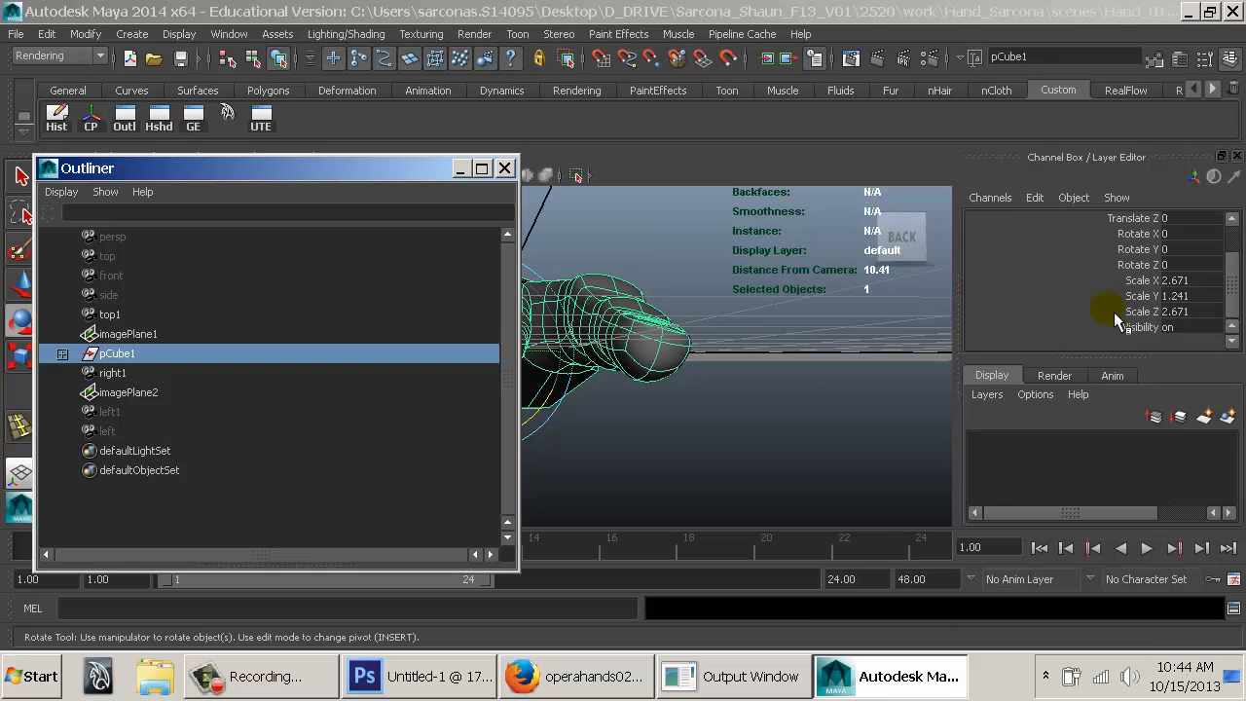
click(504, 168)
click(575, 216)
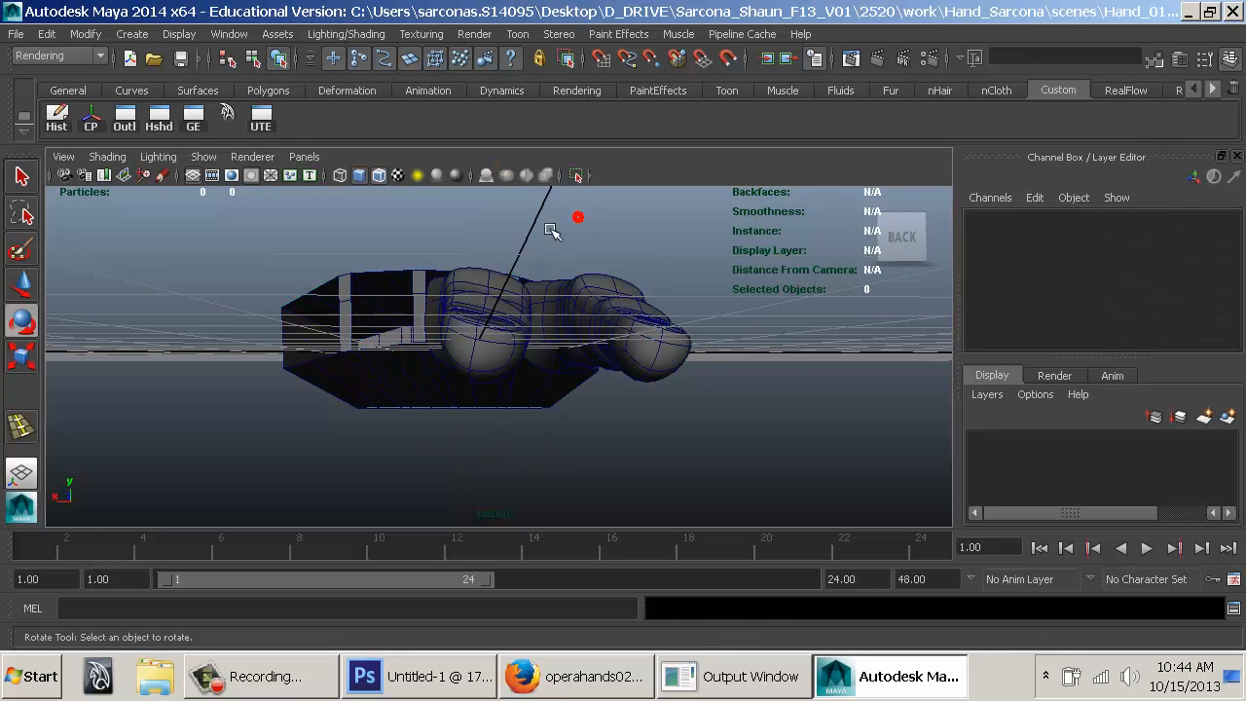
Unparent the duplicated finger from the pCube1 group and roll it to about -10 degrees in Z.
click(490, 291)
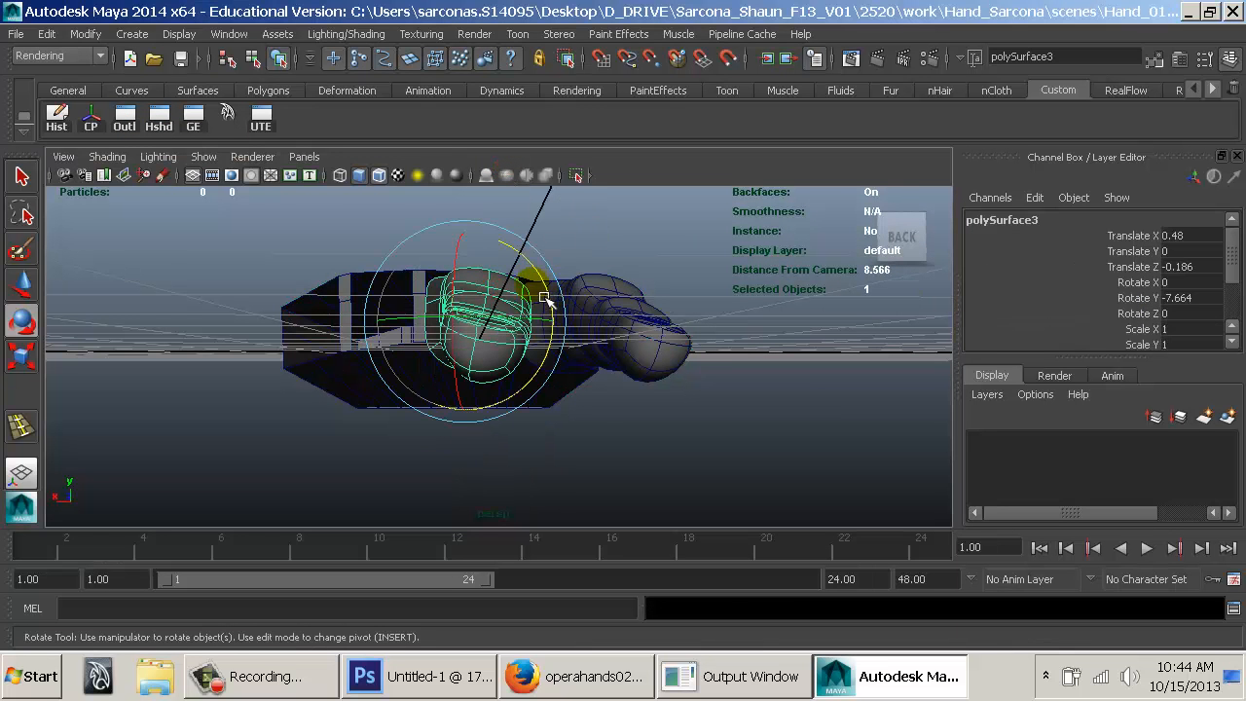
click(453, 289)
drag(558, 290, 486, 340)
In top-view wireframe, rotate the duplicated finger to about -5.8 degrees in Y and move it to about X 0.849, Z -0.326.
key(space)
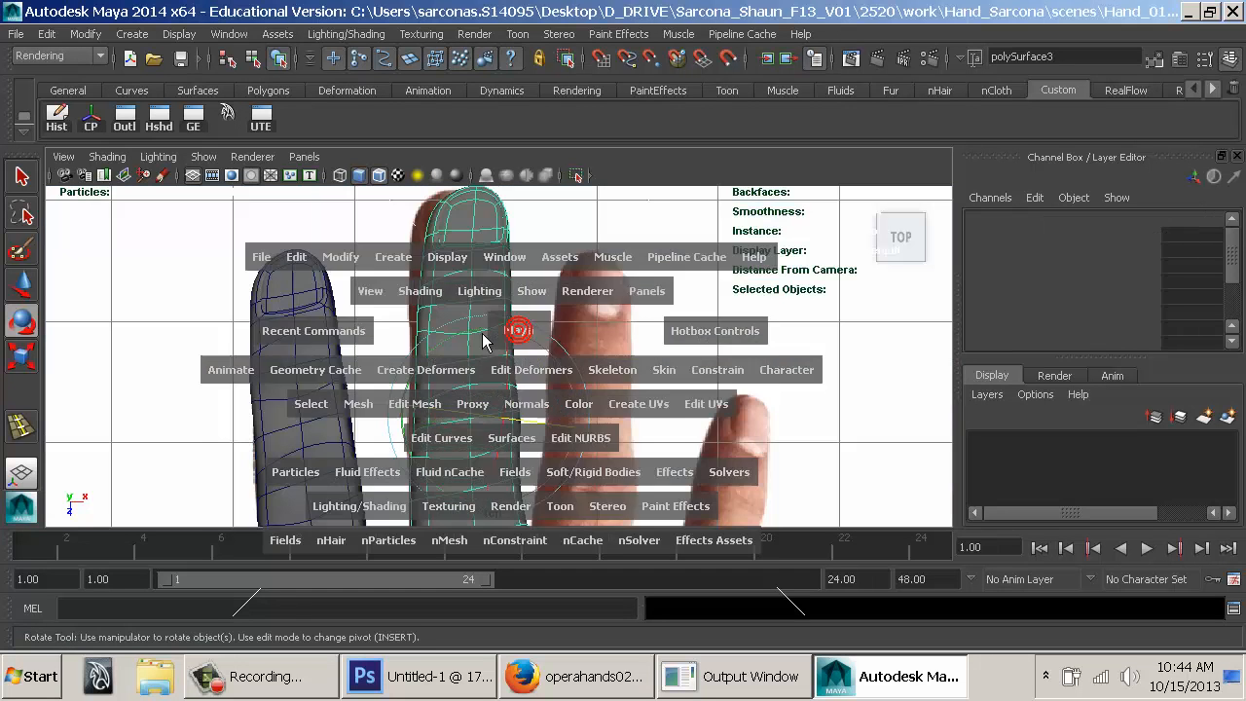
alt+middle_drag(531, 388, 523, 319)
scroll(523, 319, down, 2)
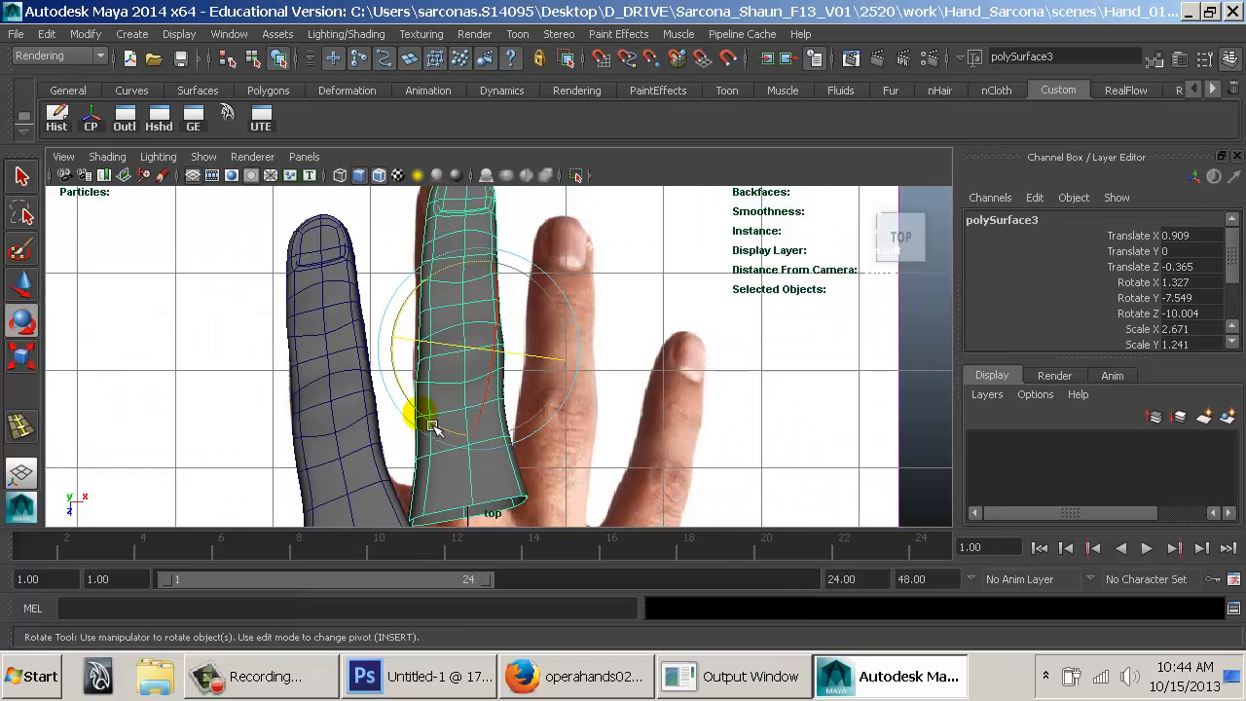
drag(433, 426, 422, 418)
key(w)
key(4)
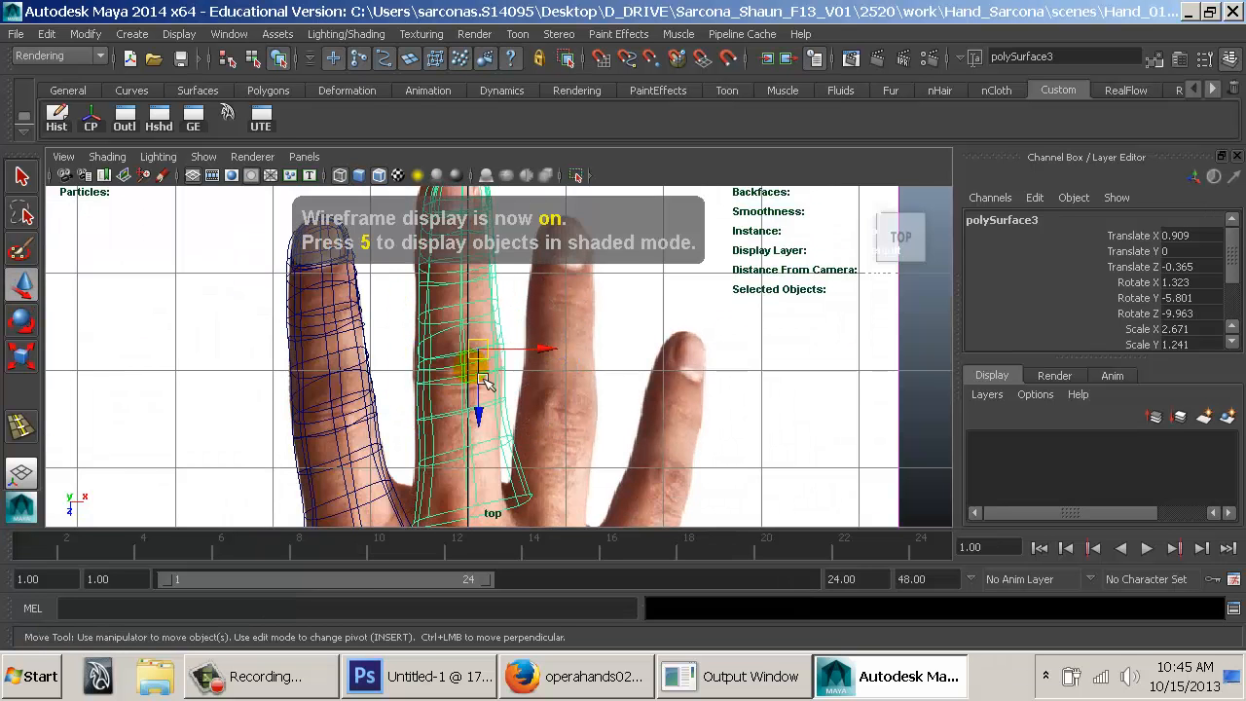
alt+middle_drag(484, 379, 473, 405)
drag(476, 379, 470, 383)
alt+middle_drag(495, 362, 488, 409)
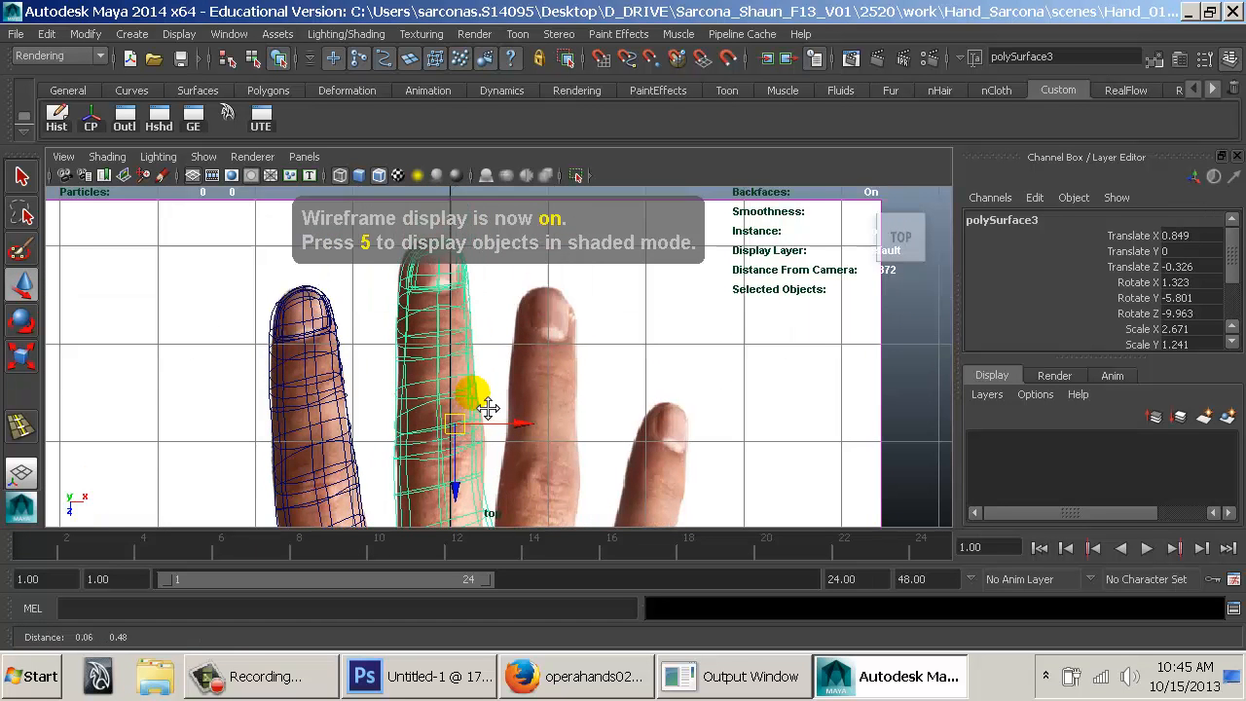
Select the vertex ring just below the duplicated finger's middle knuckle, rotate it square to the finger and align it with the photo.
scroll(489, 407, up, 2)
alt+middle_drag(473, 301, 478, 389)
right_drag(477, 381, 443, 230)
alt+middle_drag(428, 324, 425, 353)
alt+right_drag(425, 353, 559, 412)
alt+right_drag(484, 387, 559, 418)
drag(343, 453, 337, 446)
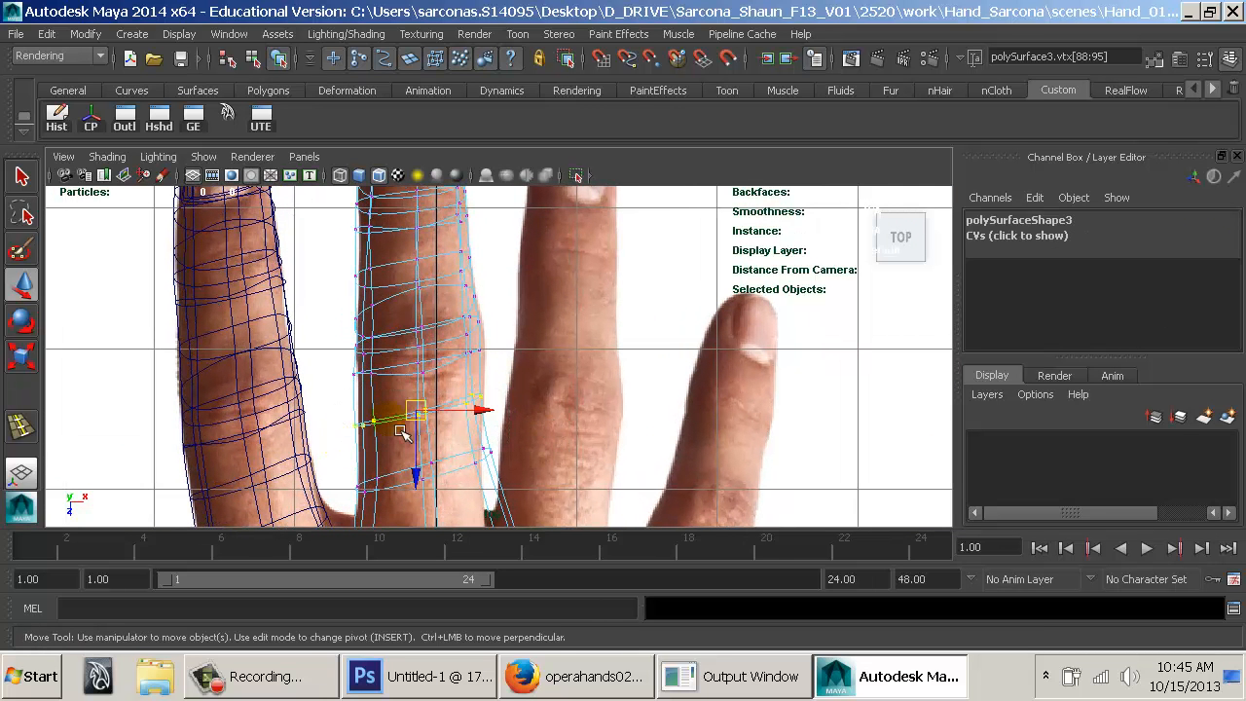
key(e)
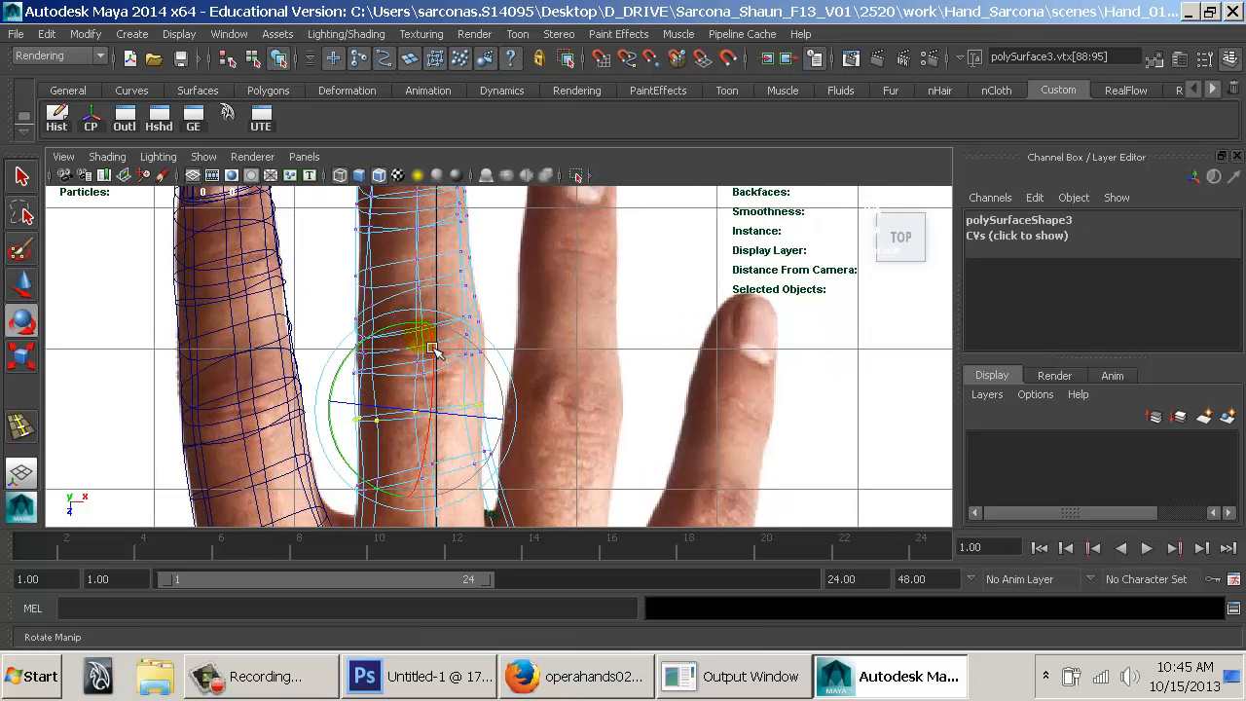
key(w)
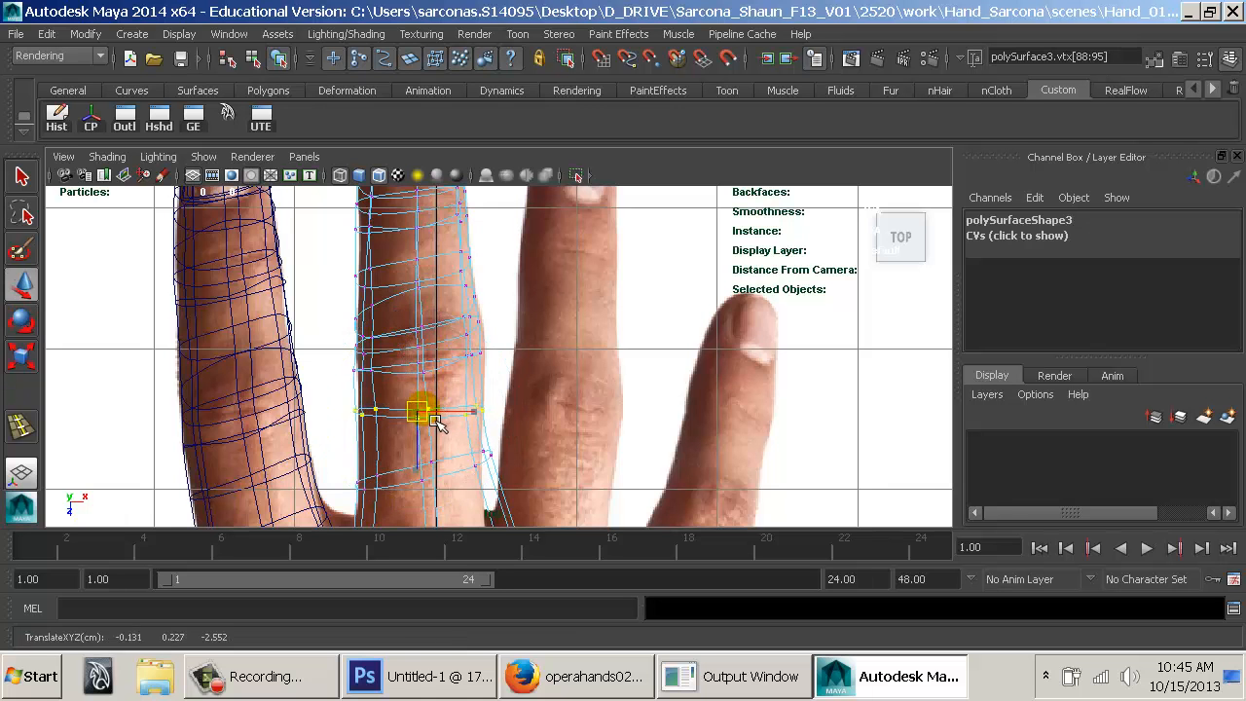
Rotate the next vertex ring toward the duplicated finger's base square to the finger, then shift and scale it to the photo outline.
alt+middle_drag(468, 456, 494, 390)
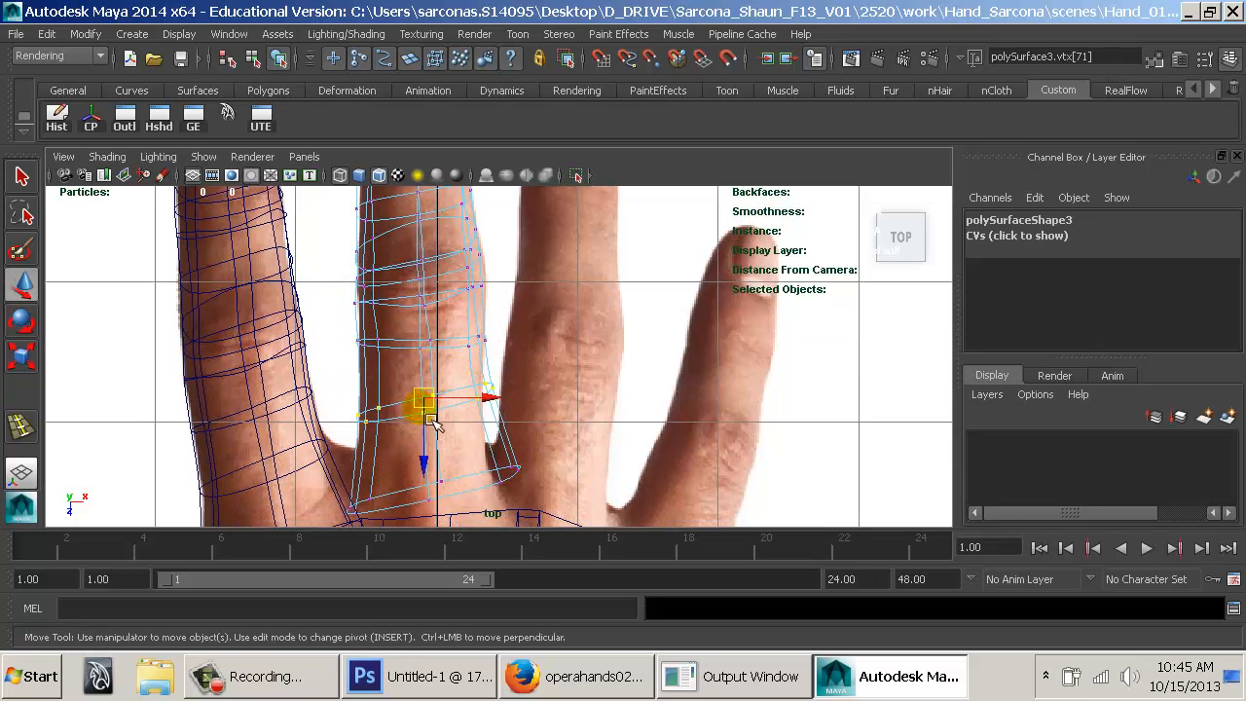
key(e)
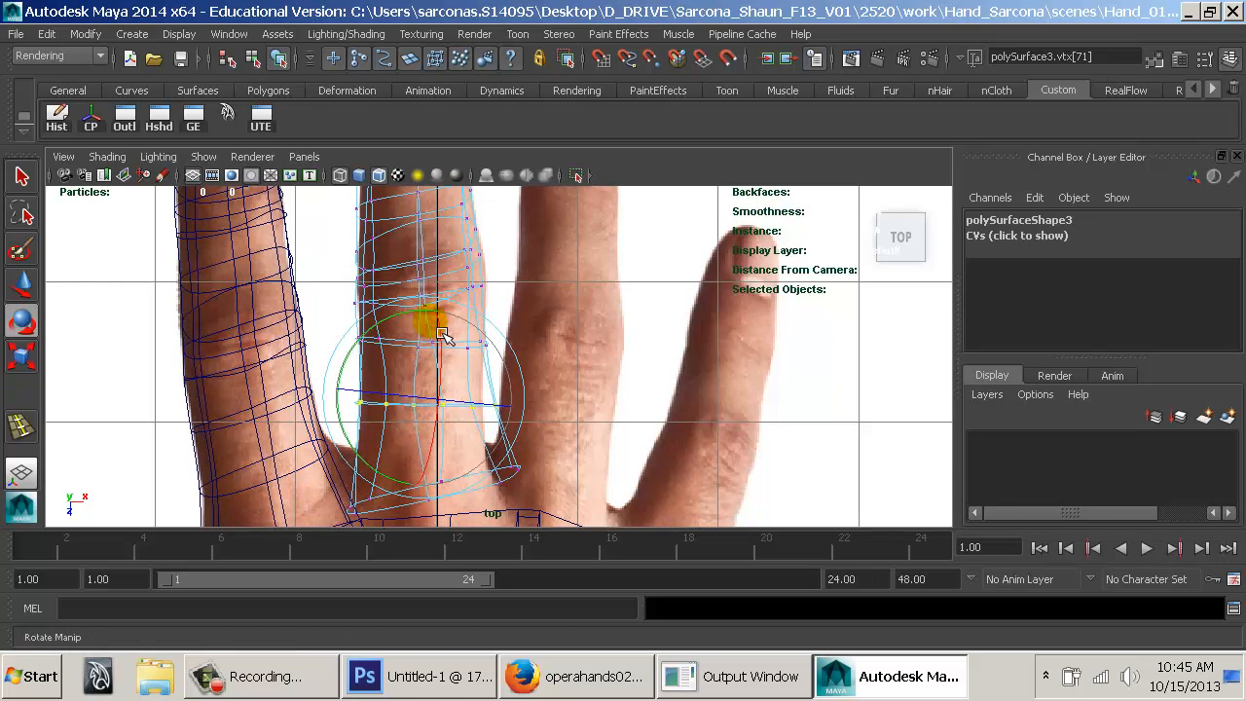
key(w)
drag(506, 410, 501, 410)
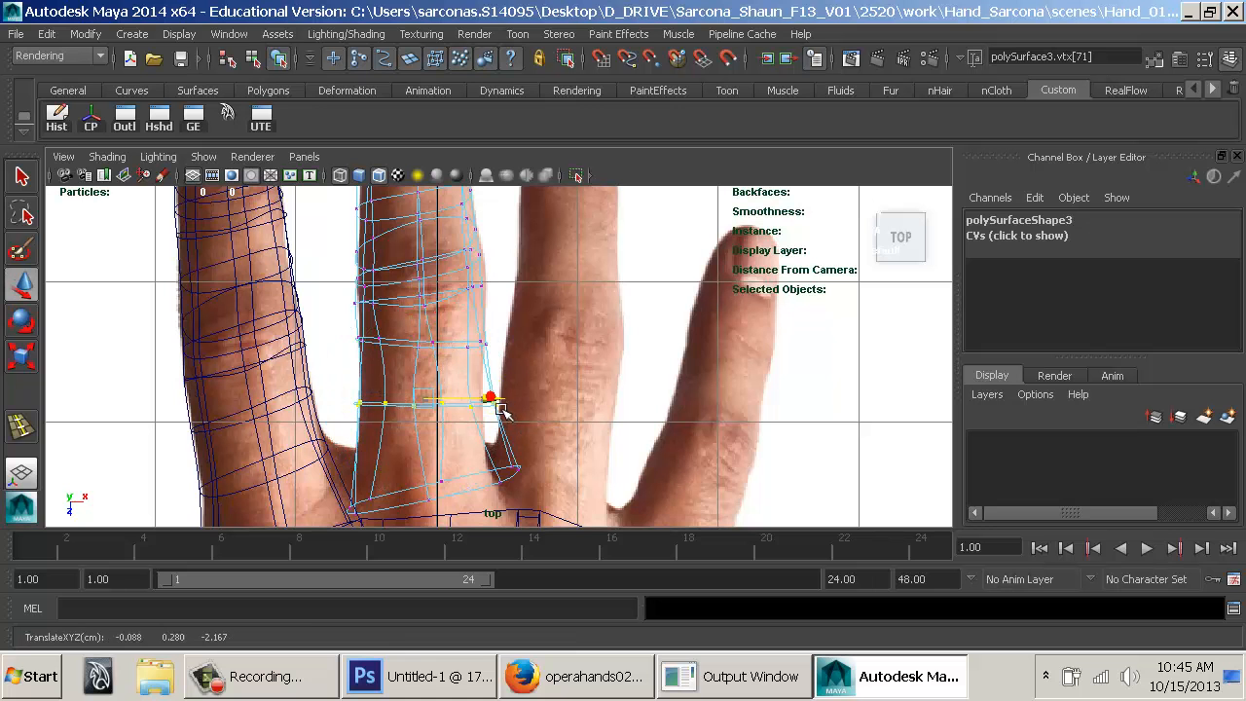
key(r)
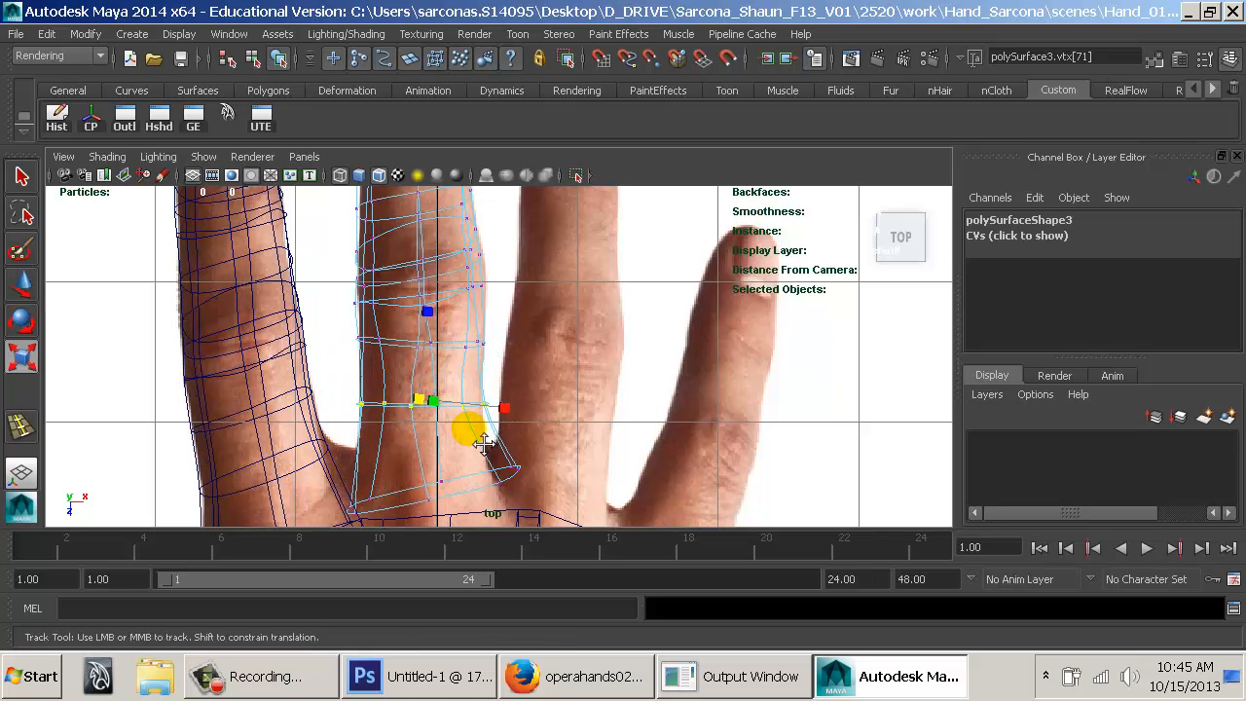
Rotate the vertex ring at the middle finger's base square to the finger, then return to object selection and deselect the finger.
alt+middle_drag(484, 443, 475, 400)
key(e)
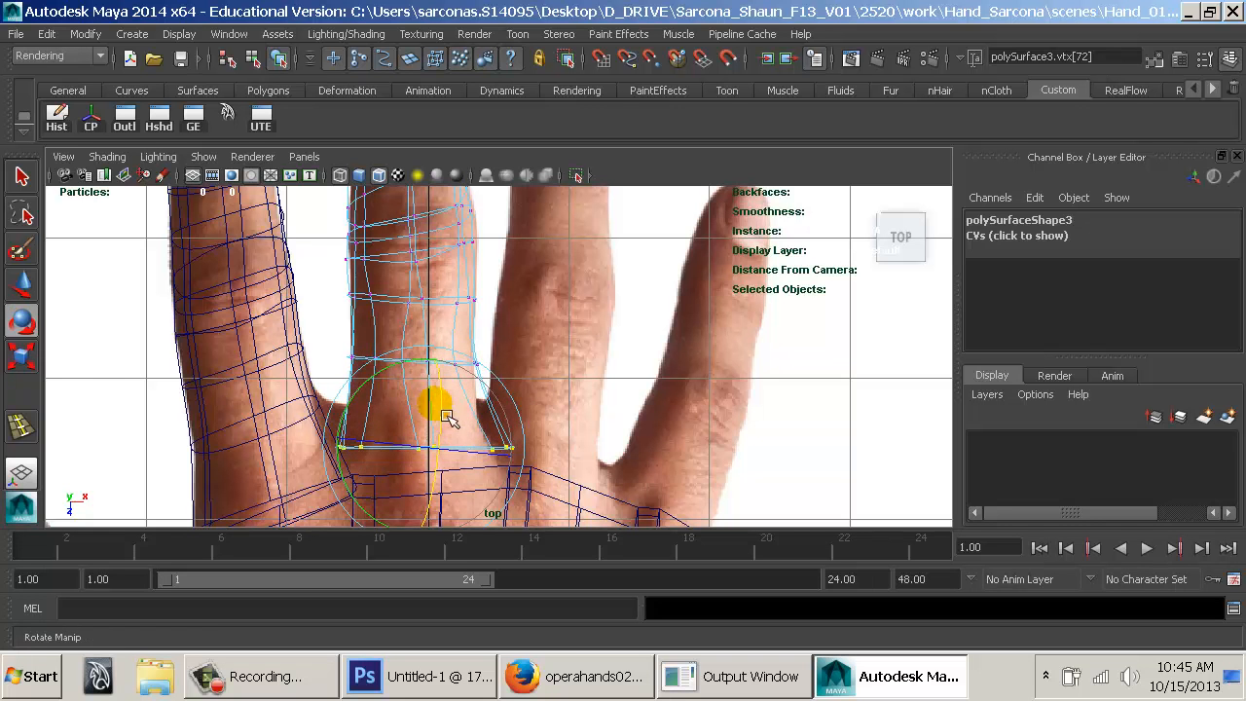
mouse_move(446, 417)
mouse_down()
mouse_move(376, 407)
mouse_move(444, 379)
mouse_up()
key(space)
key(5)
alt+drag(596, 398, 387, 423)
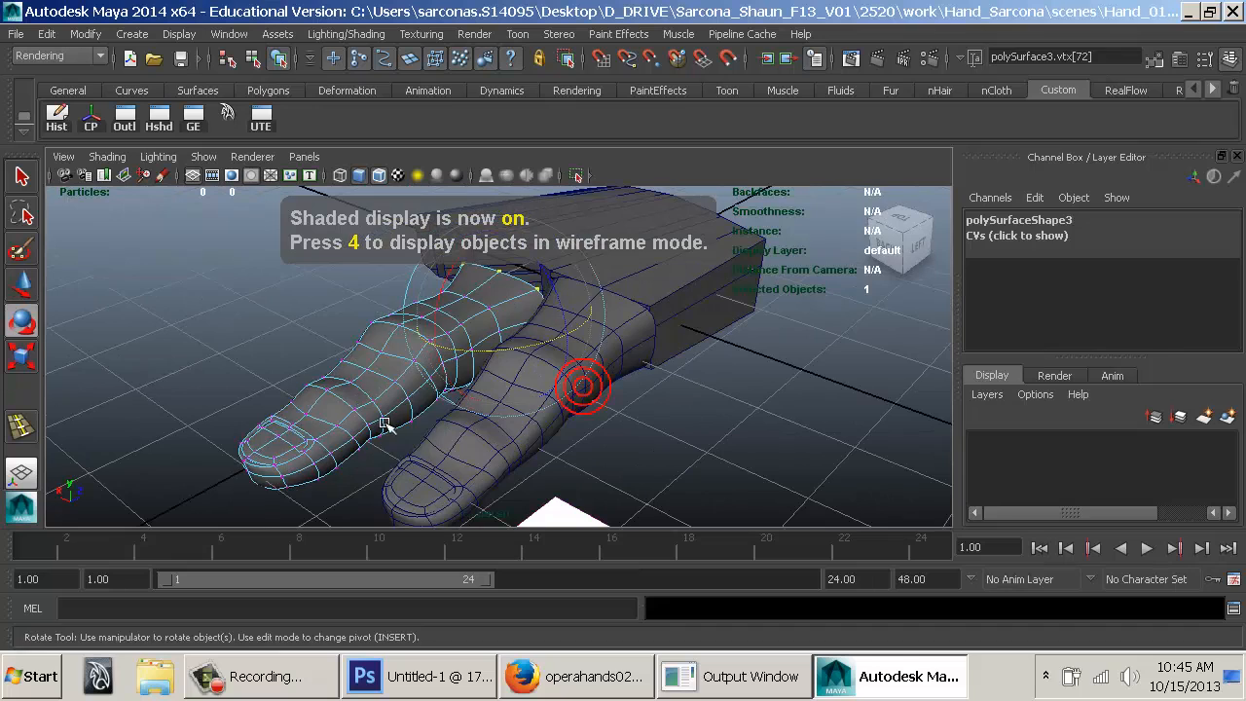
right_drag(371, 430, 391, 403)
click(389, 405)
click(256, 315)
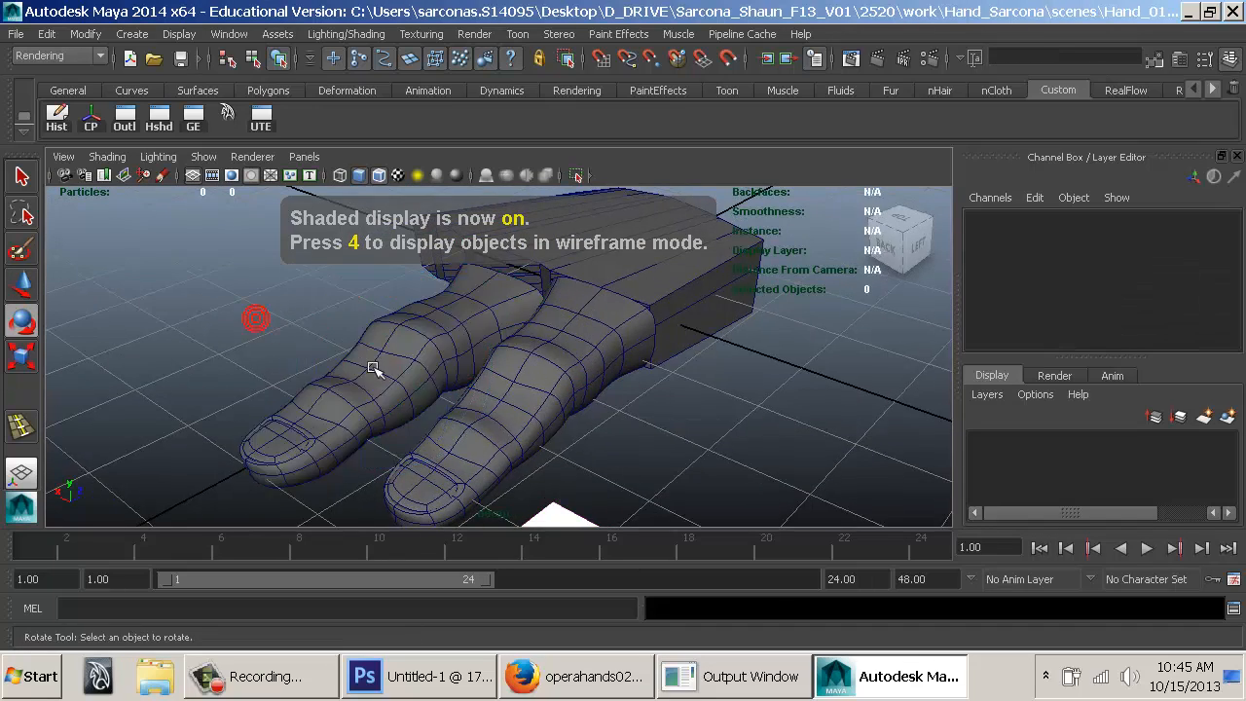
Duplicate the index finger, rotate the copy to about -13 degrees in Y and move it to about X 0.892, Z -0.022 over the photo's ring finger.
alt+drag(368, 357, 403, 423)
click(594, 318)
key(w)
key(space)
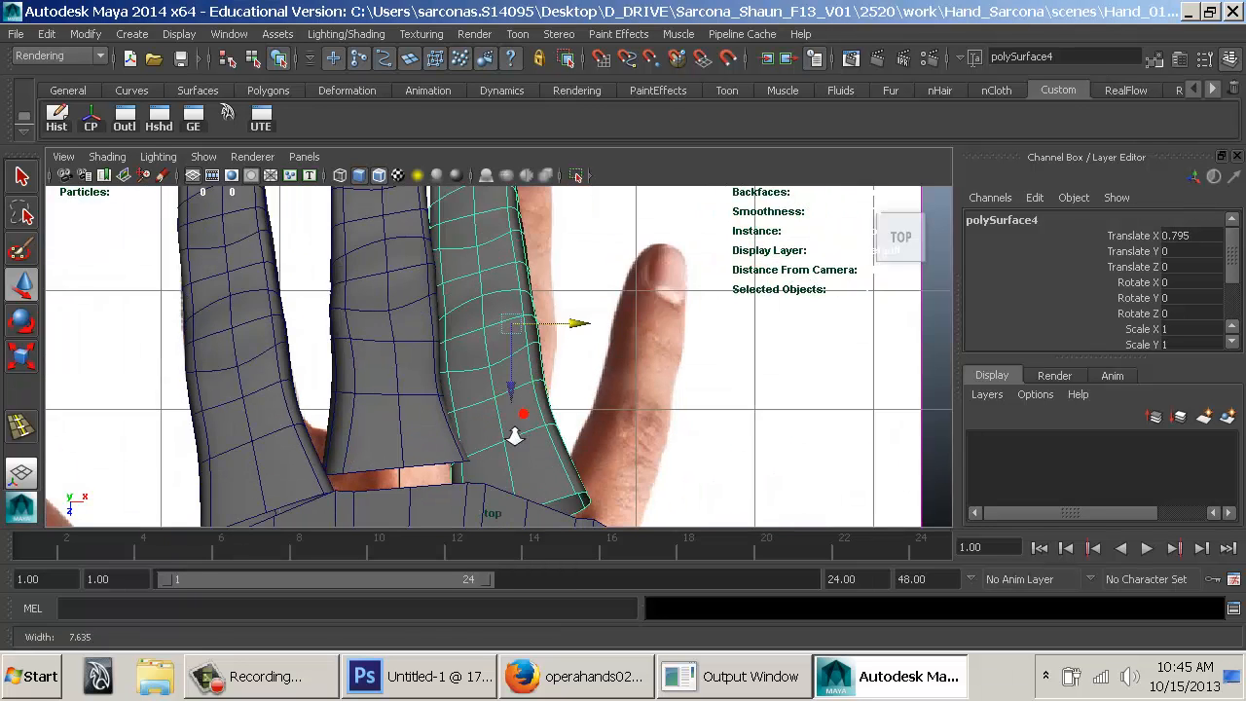
key(e)
drag(425, 317, 464, 320)
alt+middle_drag(516, 365, 480, 378)
alt+right_drag(480, 379, 484, 382)
key(w)
drag(488, 384, 494, 368)
key(r)
key(4)
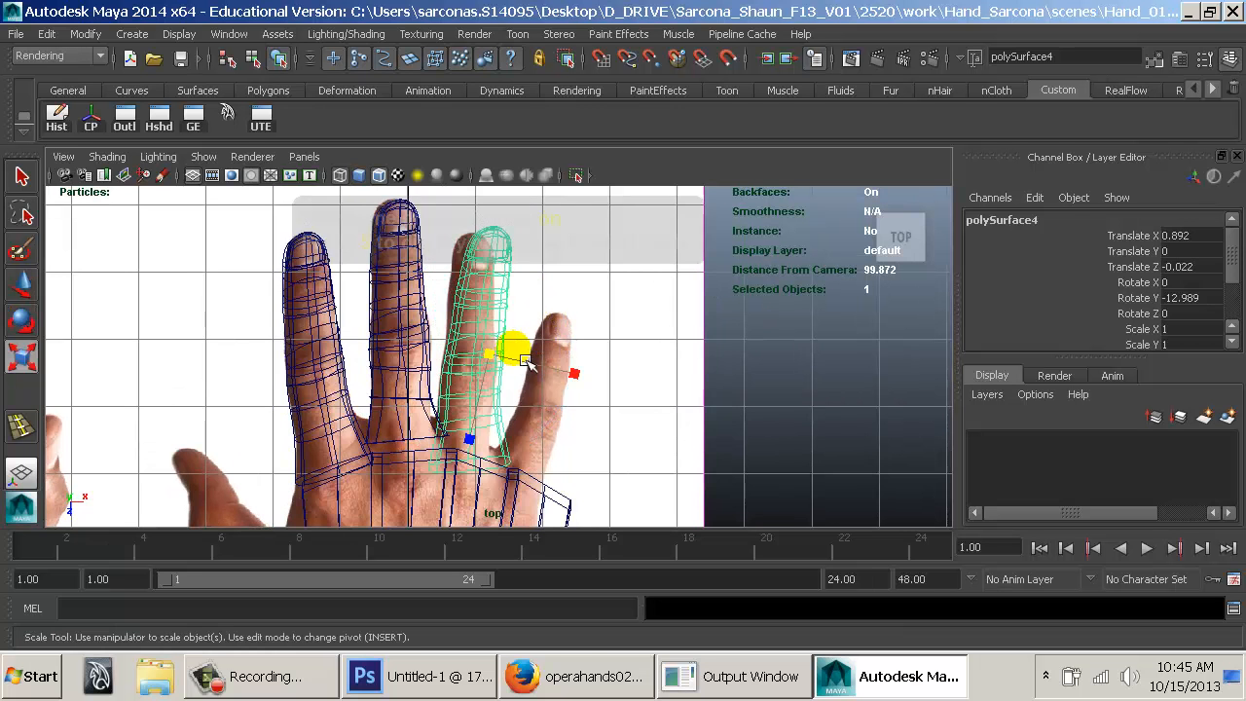
Mirror the ring finger copy with a Scale X of -1 and rotate it to about 3.8 degrees in Y to follow the photo.
scroll(1190, 310, down, 1)
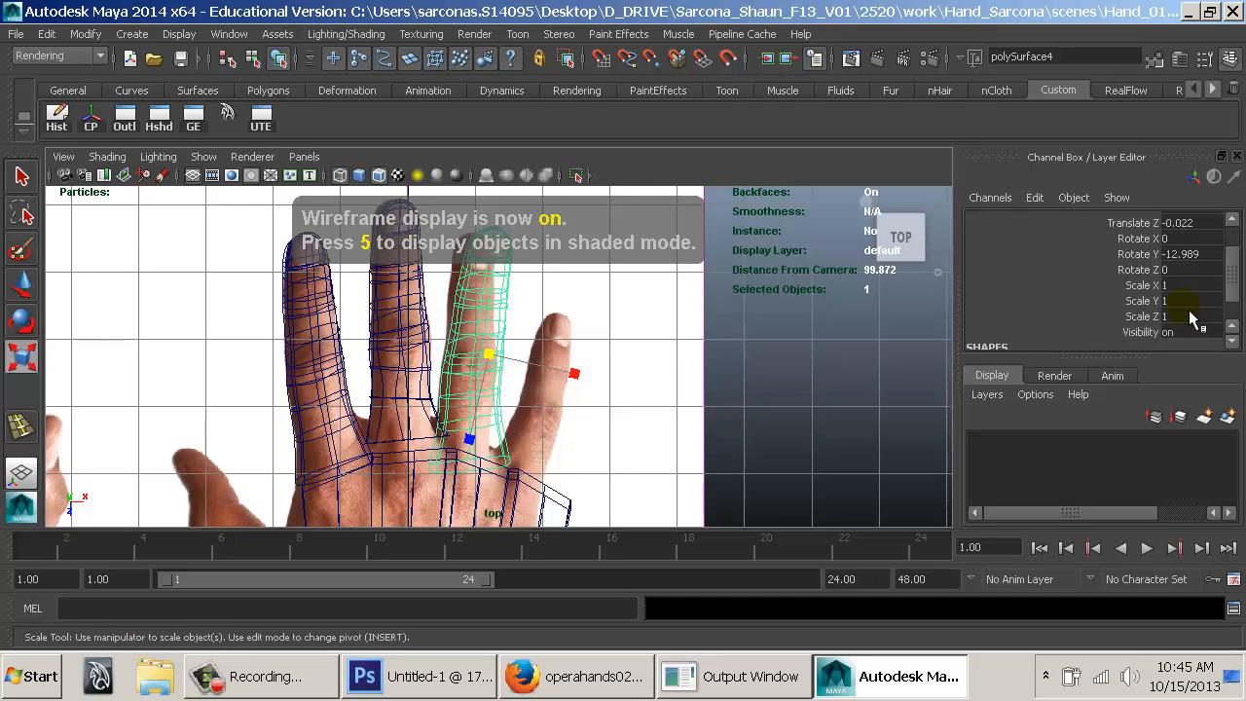
click(1190, 284)
text(-1)
key(Return)
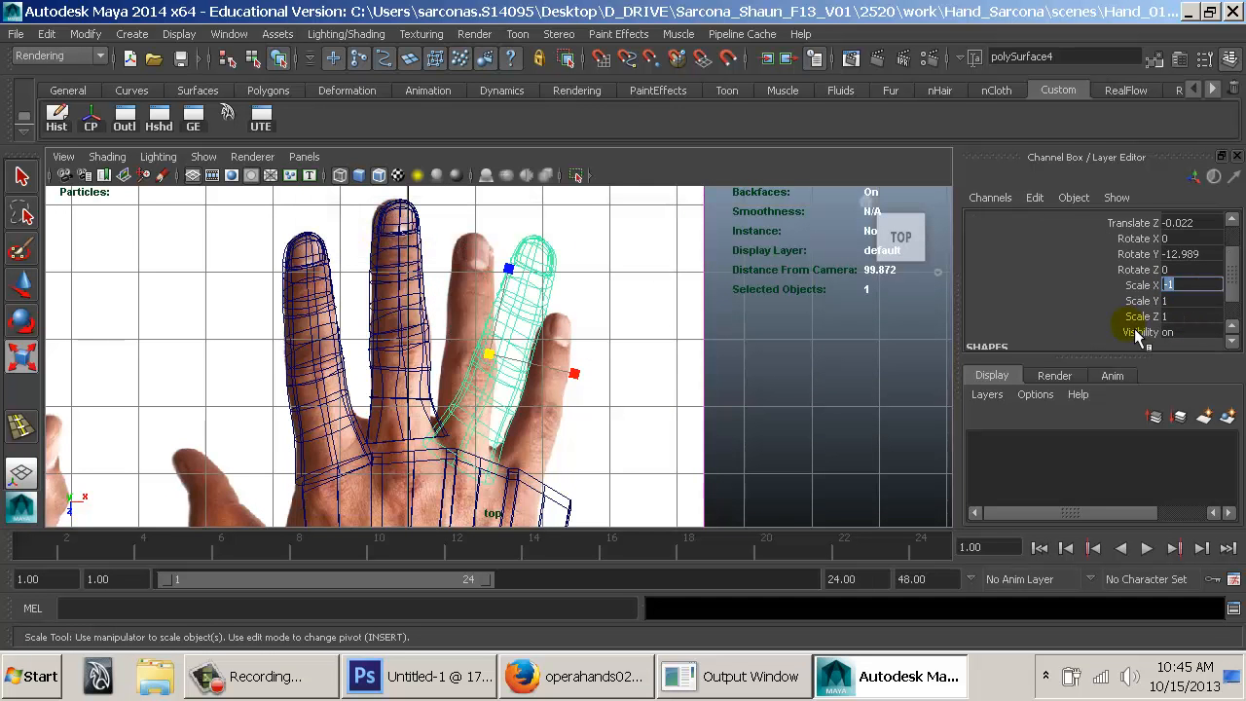
alt+middle_drag(622, 340, 598, 373)
alt+click(581, 382)
key(e)
drag(529, 333, 457, 390)
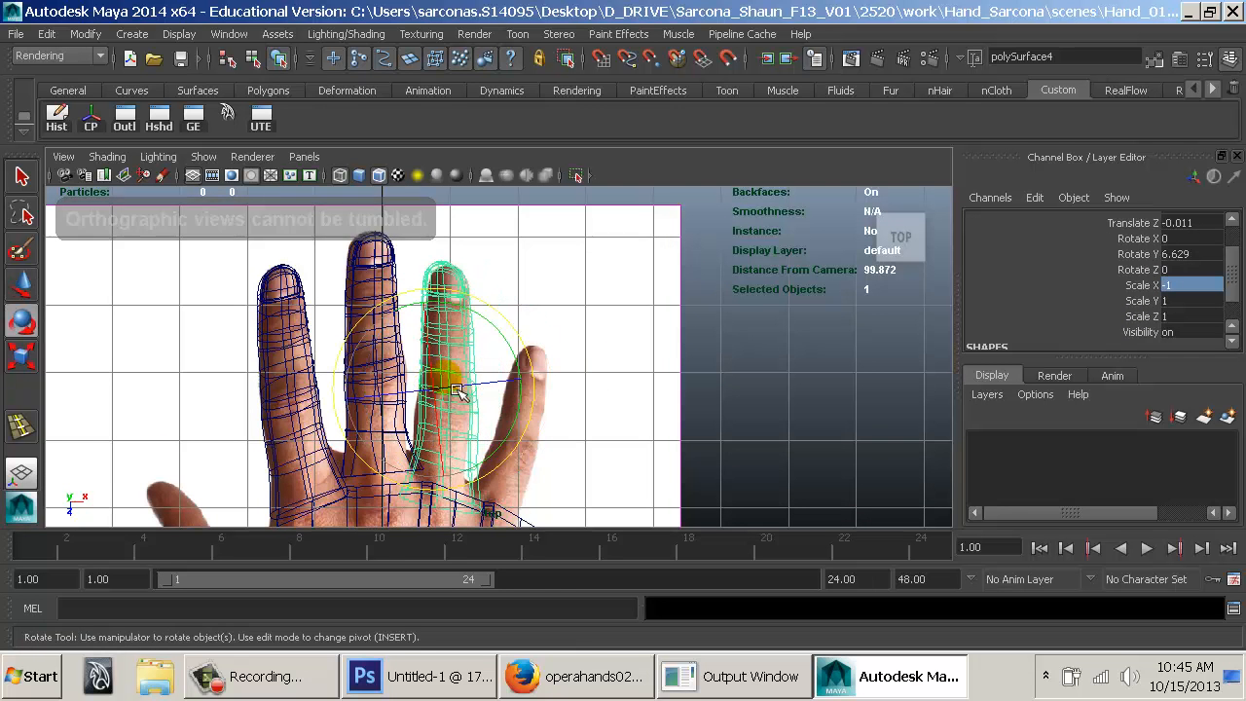
drag(490, 337, 506, 346)
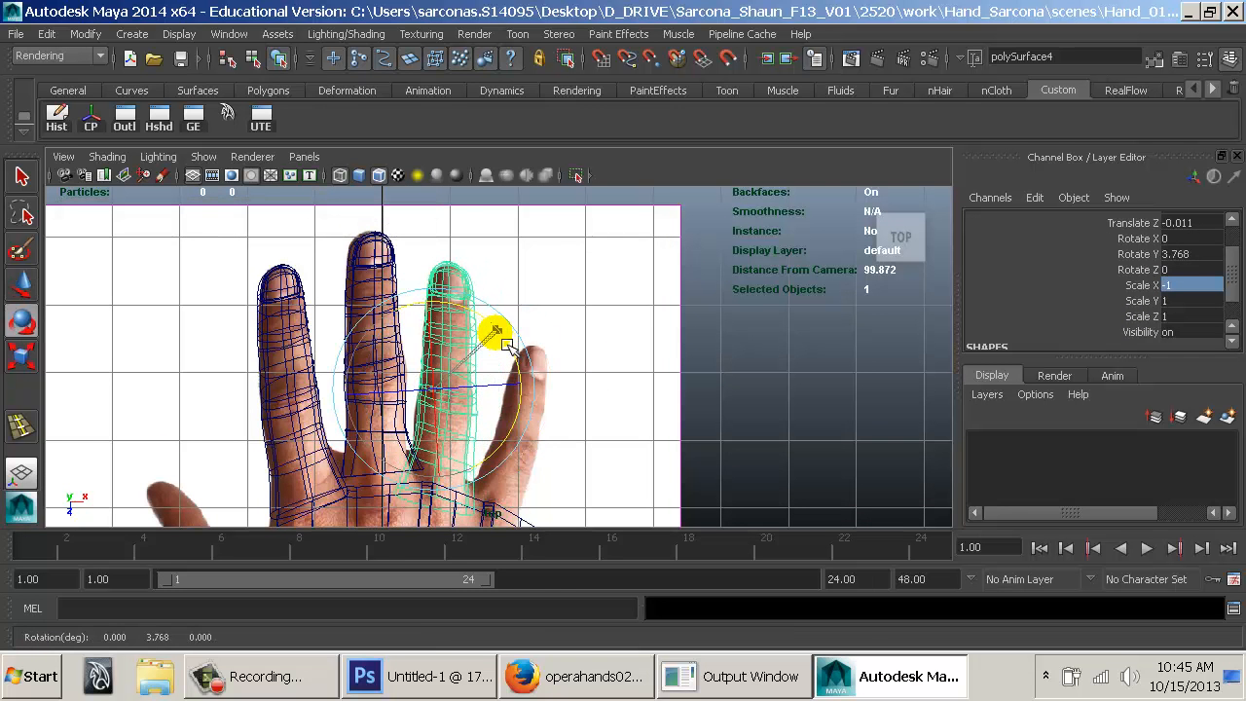
alt+middle_drag(506, 352, 500, 388)
In shaded perspective, shift the mirrored ring finger to line up with the palm's front edge, and save the scene.
key(space)
drag(492, 380, 489, 331)
key(5)
alt+drag(563, 380, 507, 319)
key(w)
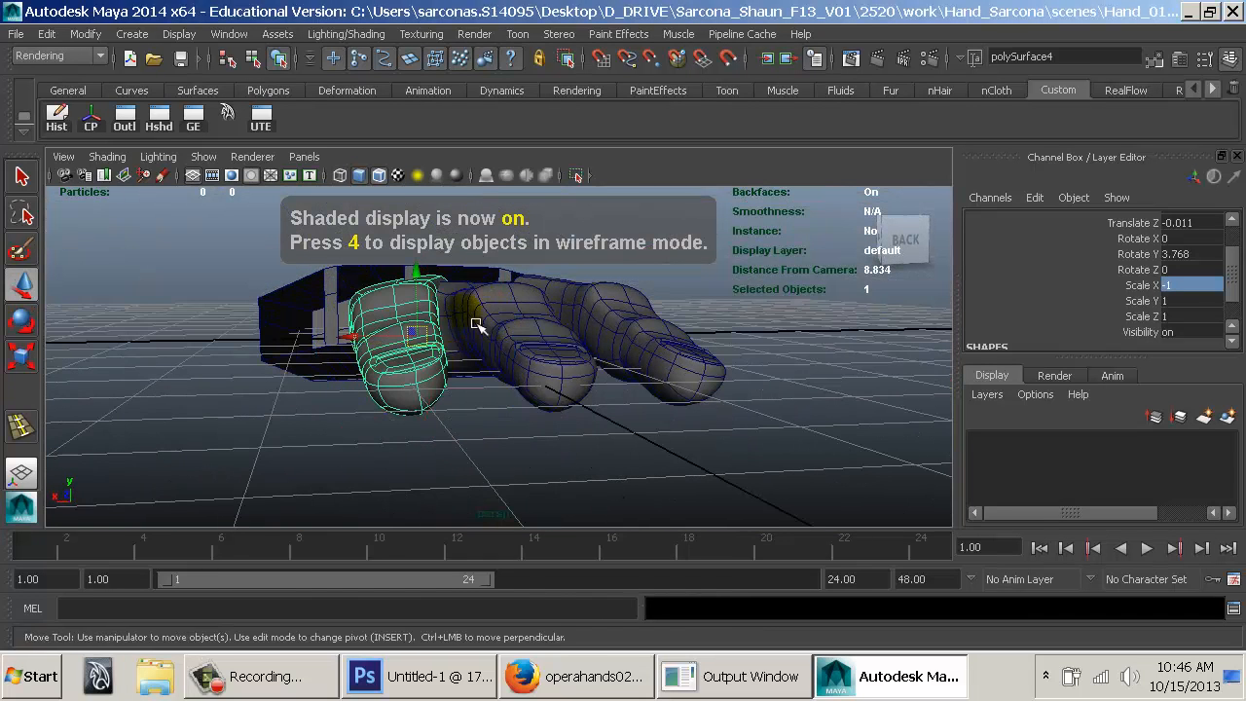
drag(374, 351, 386, 287)
click(508, 309)
alt+drag(508, 308, 475, 358)
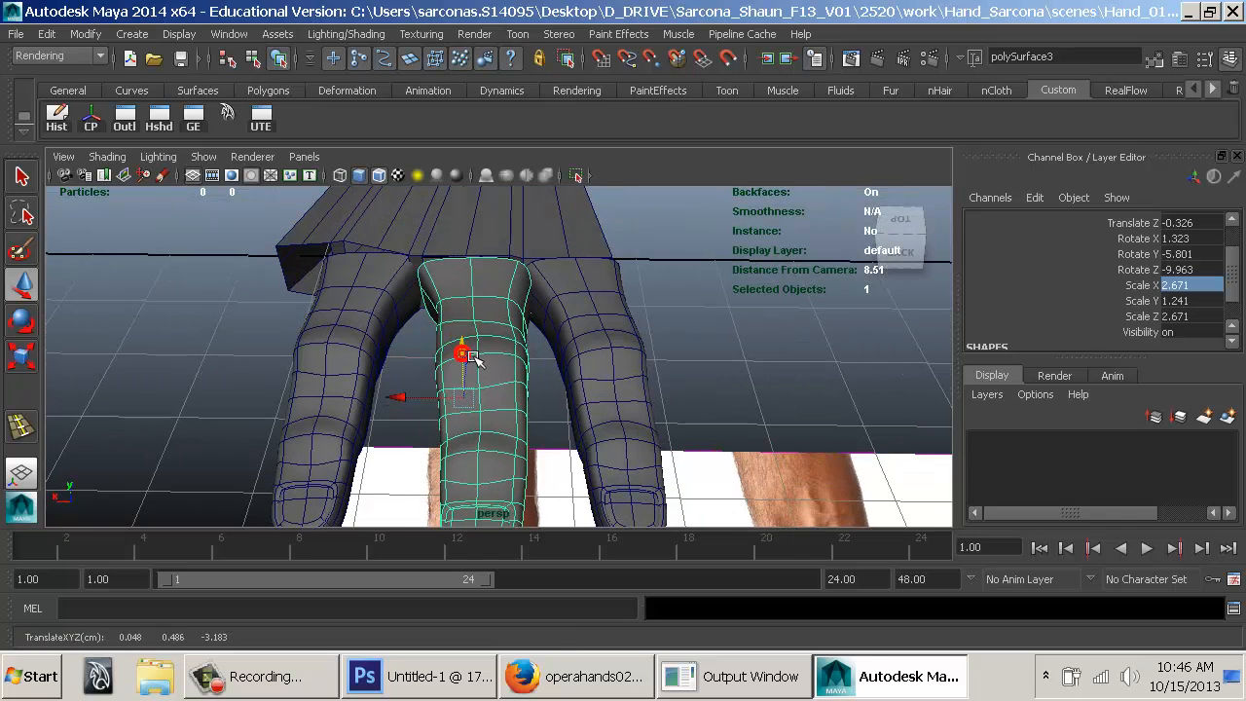
alt+drag(579, 391, 643, 361)
key(ctrl+s)
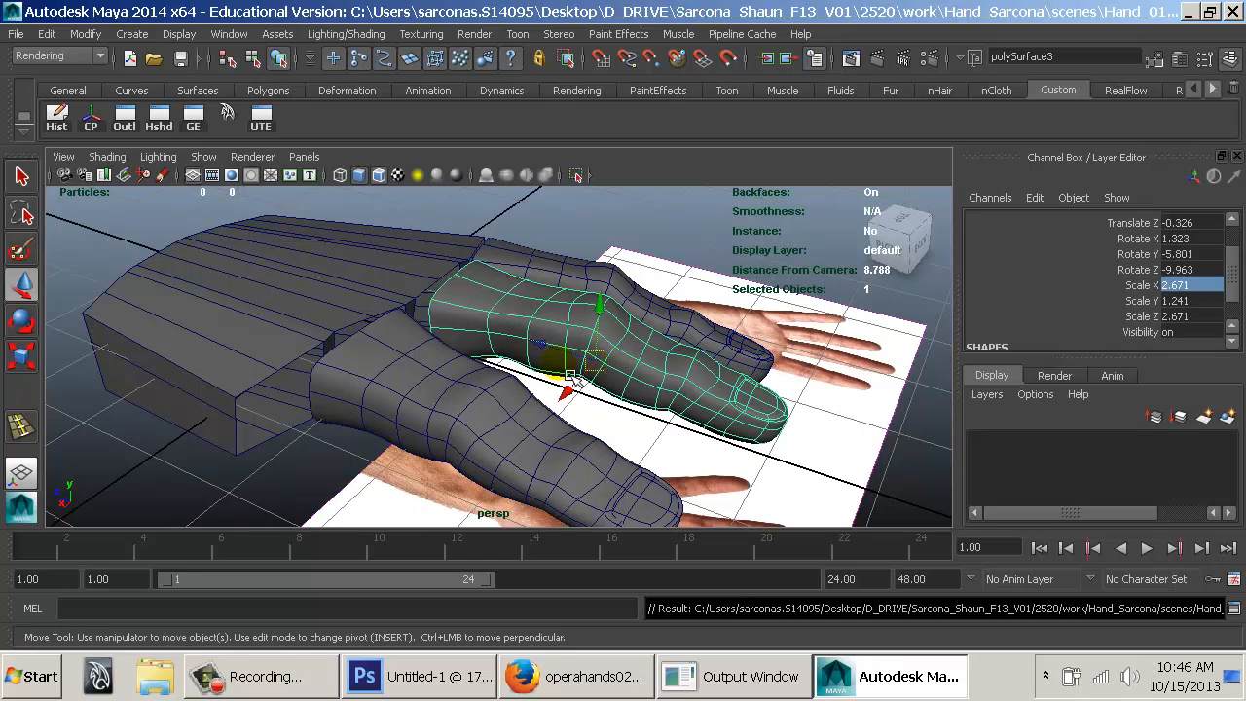
In top-view wireframe, nudge the mirrored ring finger sideways so its base meets the ring finger section of the palm.
click(443, 382)
alt+drag(443, 384, 624, 416)
key(space)
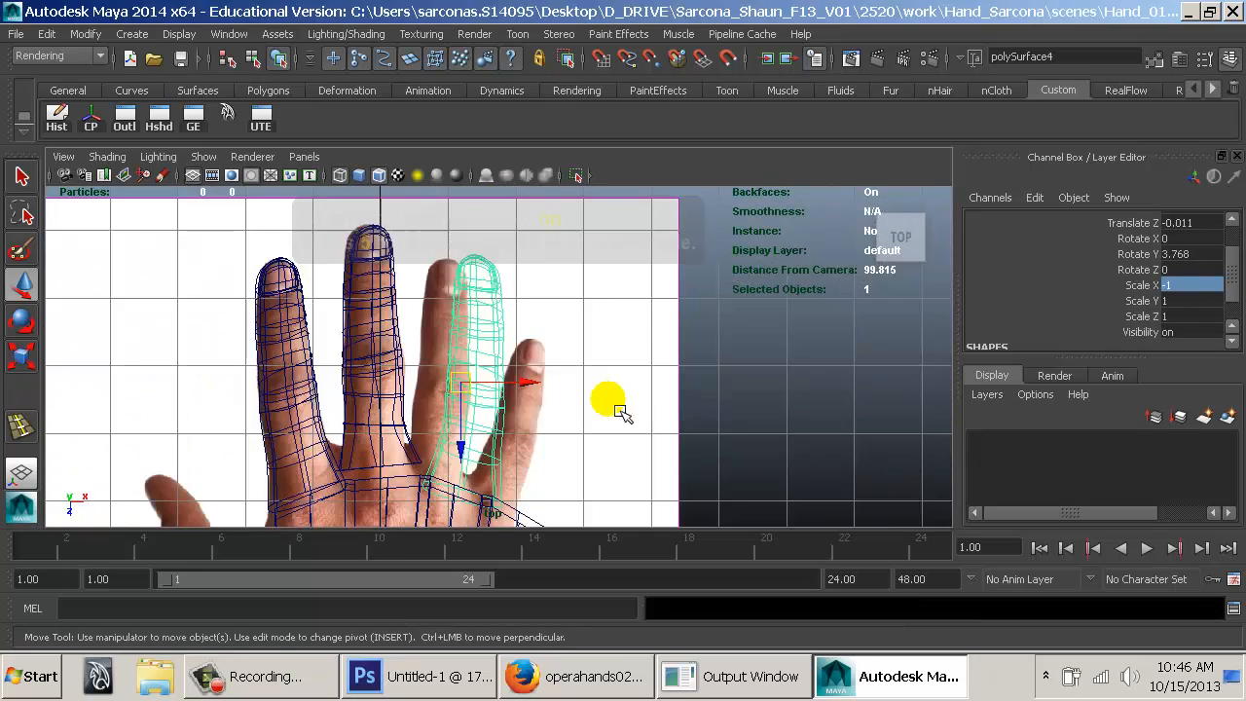
key(4)
alt+middle_drag(554, 429, 556, 390)
drag(530, 349, 534, 356)
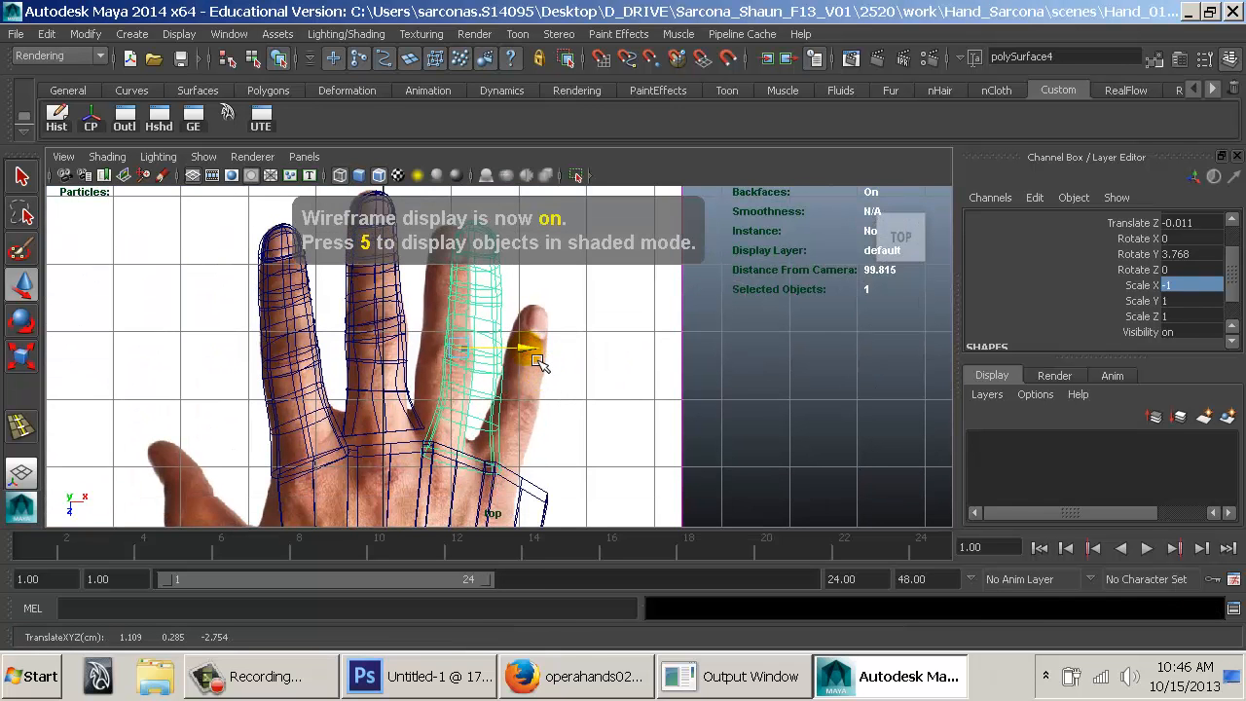
alt+middle_drag(516, 388, 513, 324)
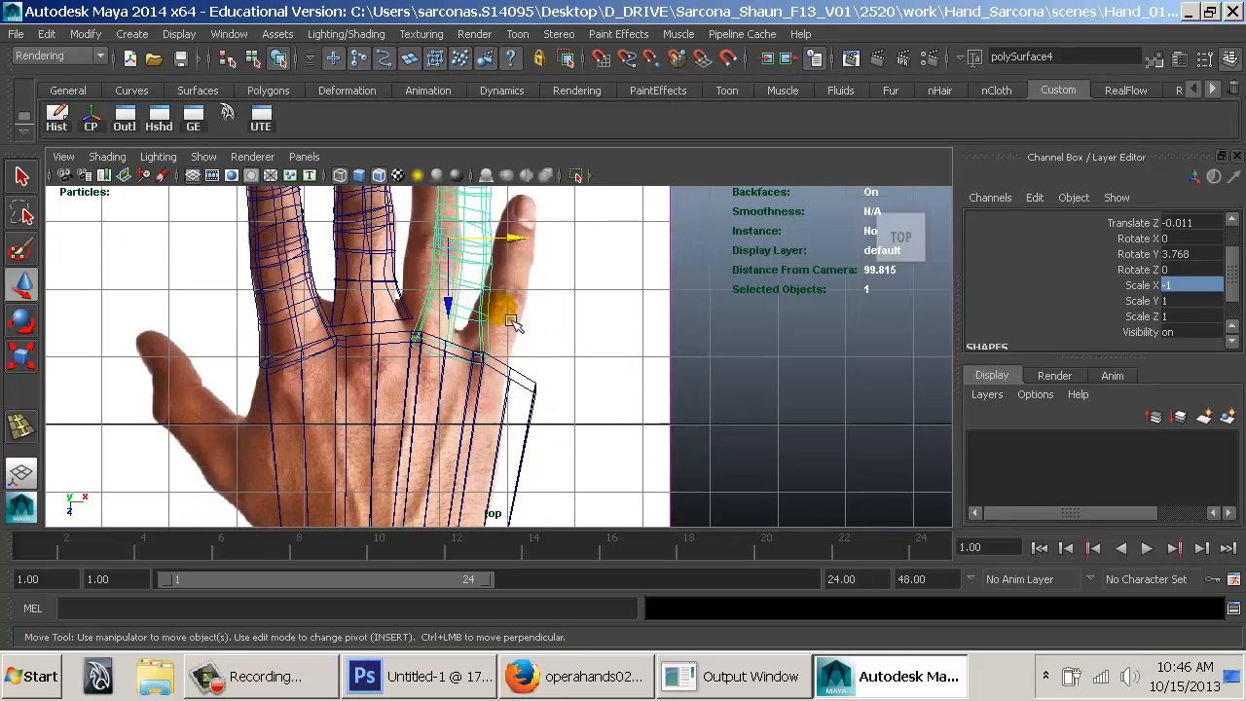
Scale the hand photo's image plane up to about 1.096 and move it to about Z 0.483 behind the modelled hand.
click(590, 348)
alt+right_drag(712, 396, 445, 367)
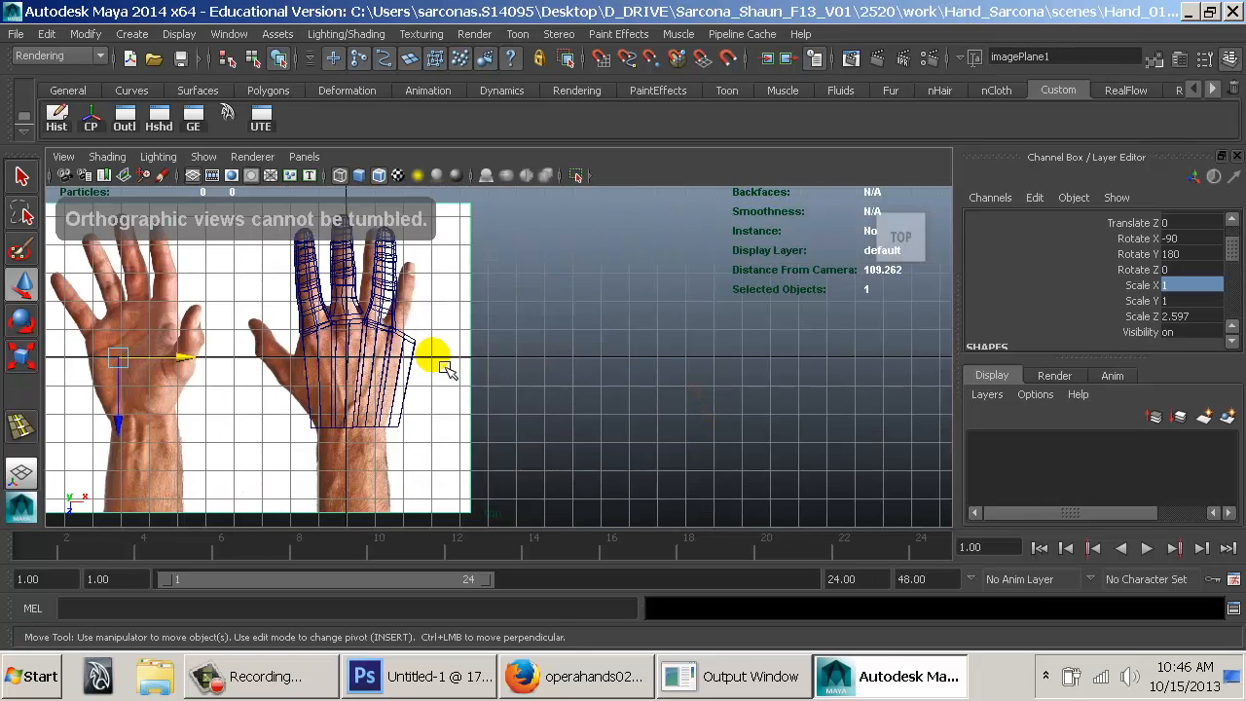
drag(198, 359, 207, 365)
key(r)
middle_drag(225, 368, 261, 369)
key(w)
drag(137, 369, 121, 384)
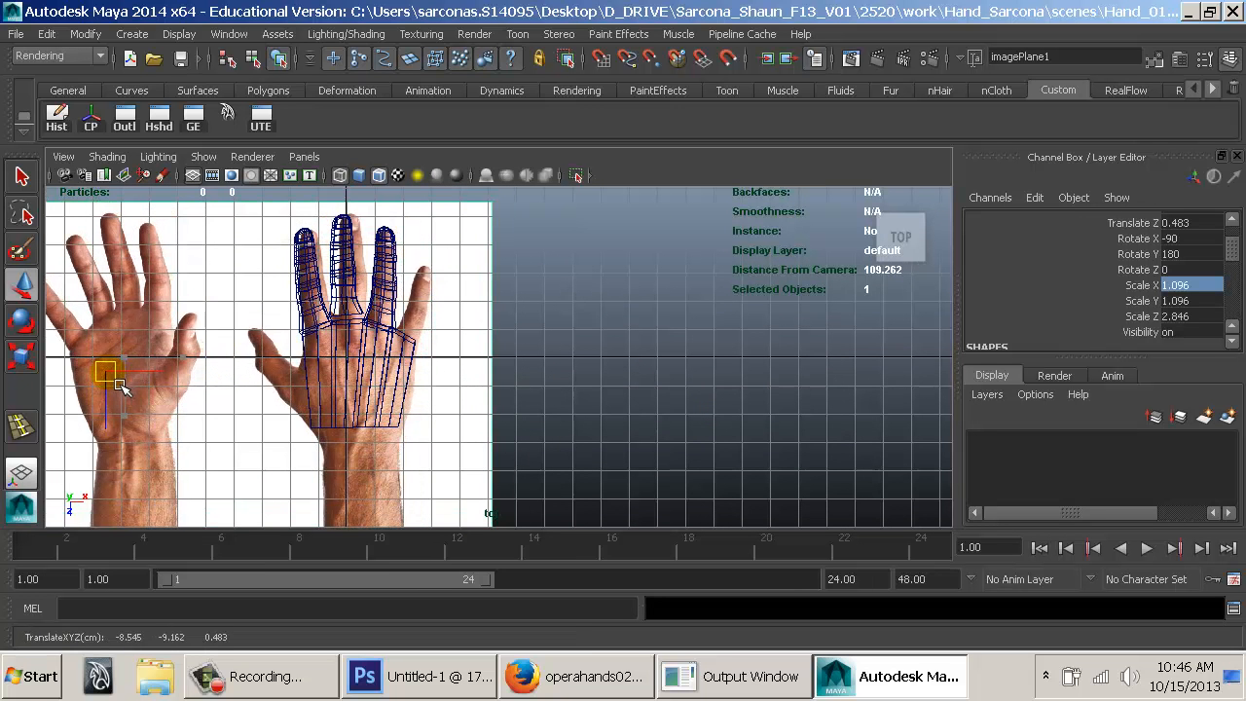
Rotate the index finger to about -2.4 degrees in Y and shift it onto the resized photo's index finger.
alt+middle_drag(165, 361, 174, 430)
scroll(175, 428, up, 5)
alt+middle_drag(349, 429, 651, 405)
click(433, 376)
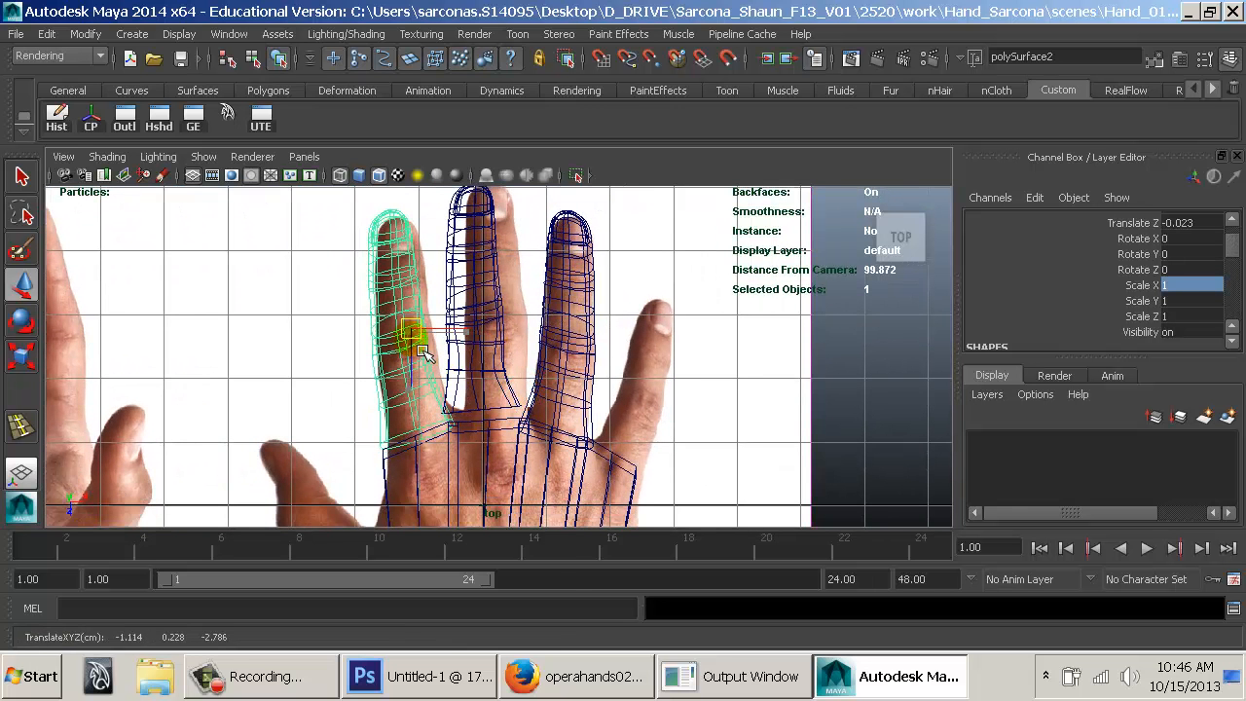
key(e)
drag(483, 286, 489, 294)
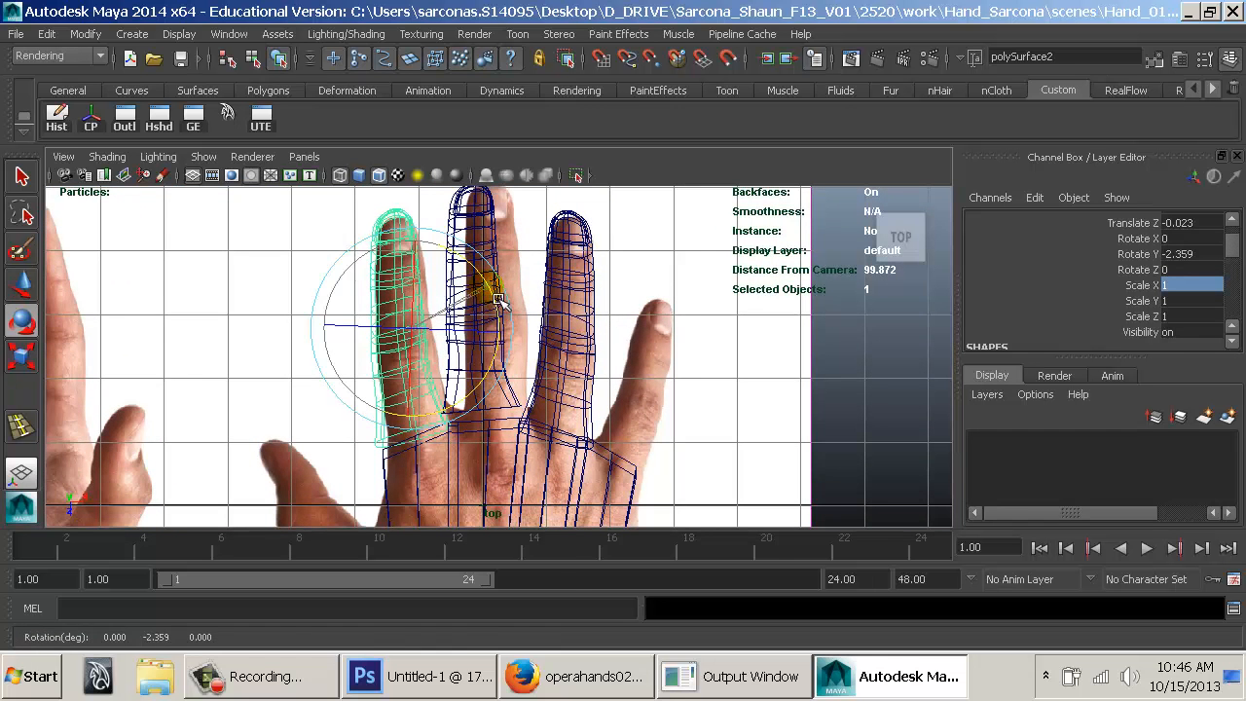
key(w)
drag(424, 339, 431, 341)
Move the middle finger sideways onto the photo's middle finger and rotate it slightly to match.
click(514, 284)
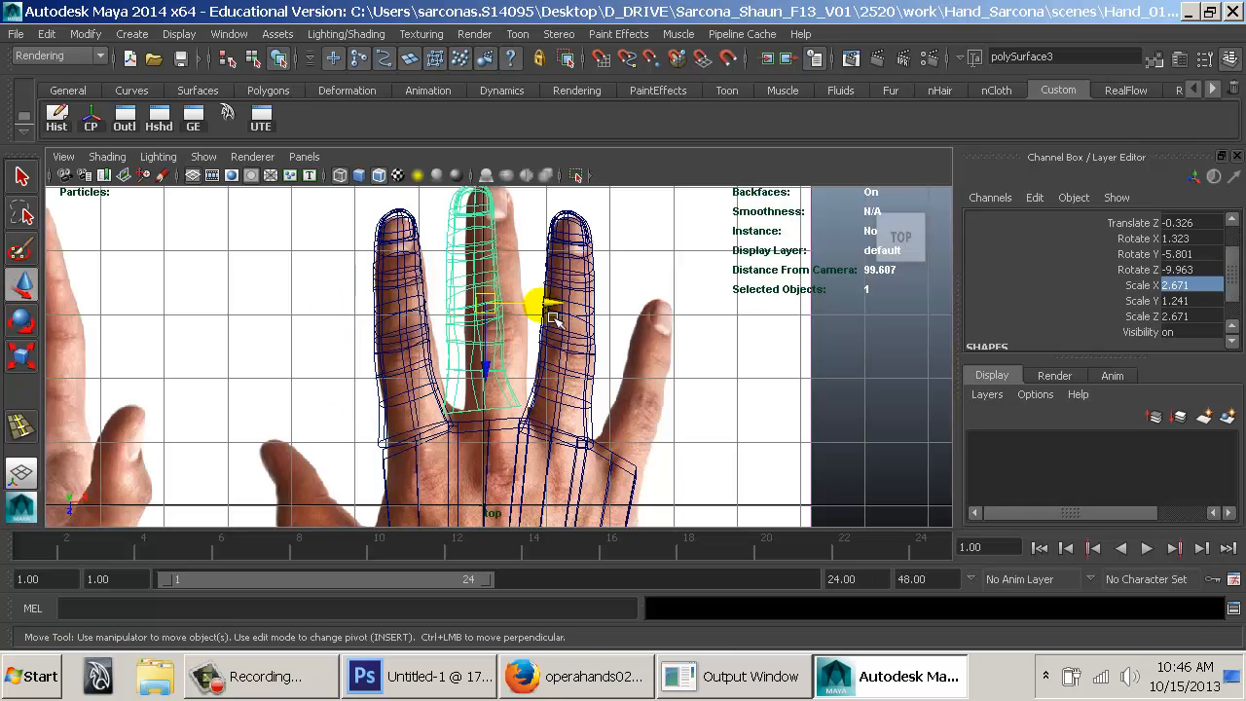
drag(552, 320, 565, 294)
key(e)
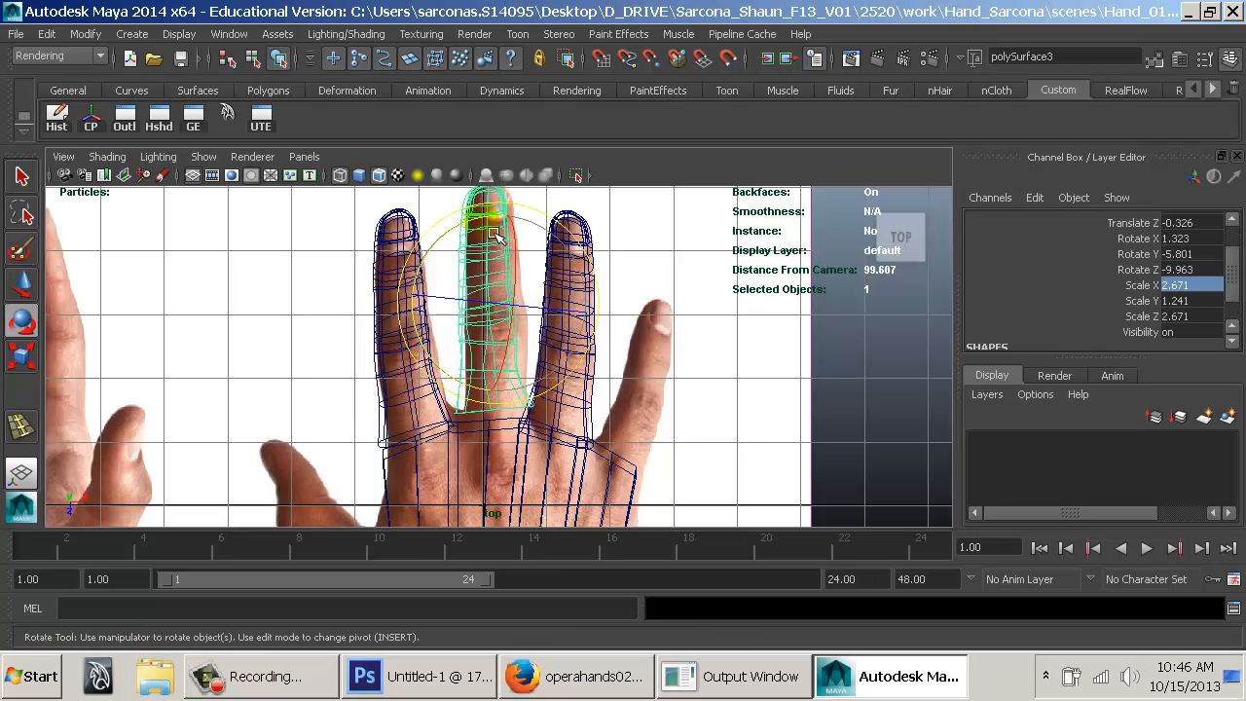
drag(496, 236, 502, 234)
Shift the ring finger slightly to about Z 0.001 so it fits the resized photo.
click(585, 239)
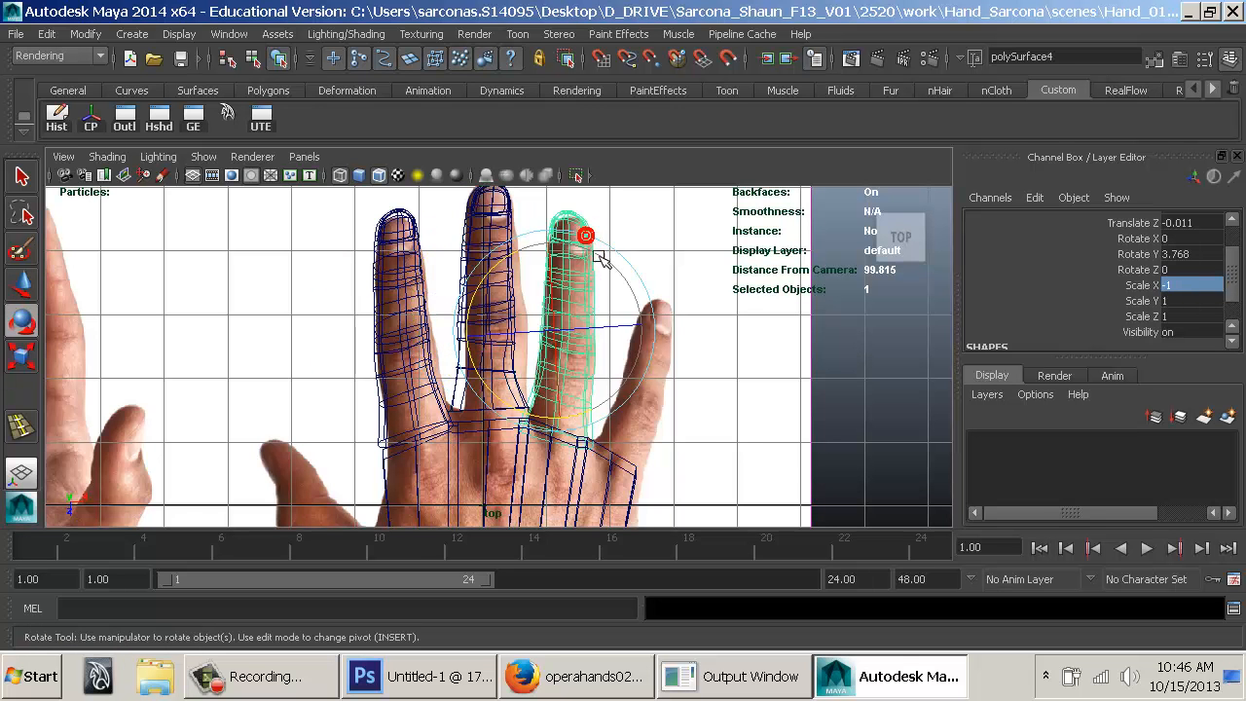
alt+middle_drag(584, 238, 487, 328)
key(w)
drag(444, 349, 444, 342)
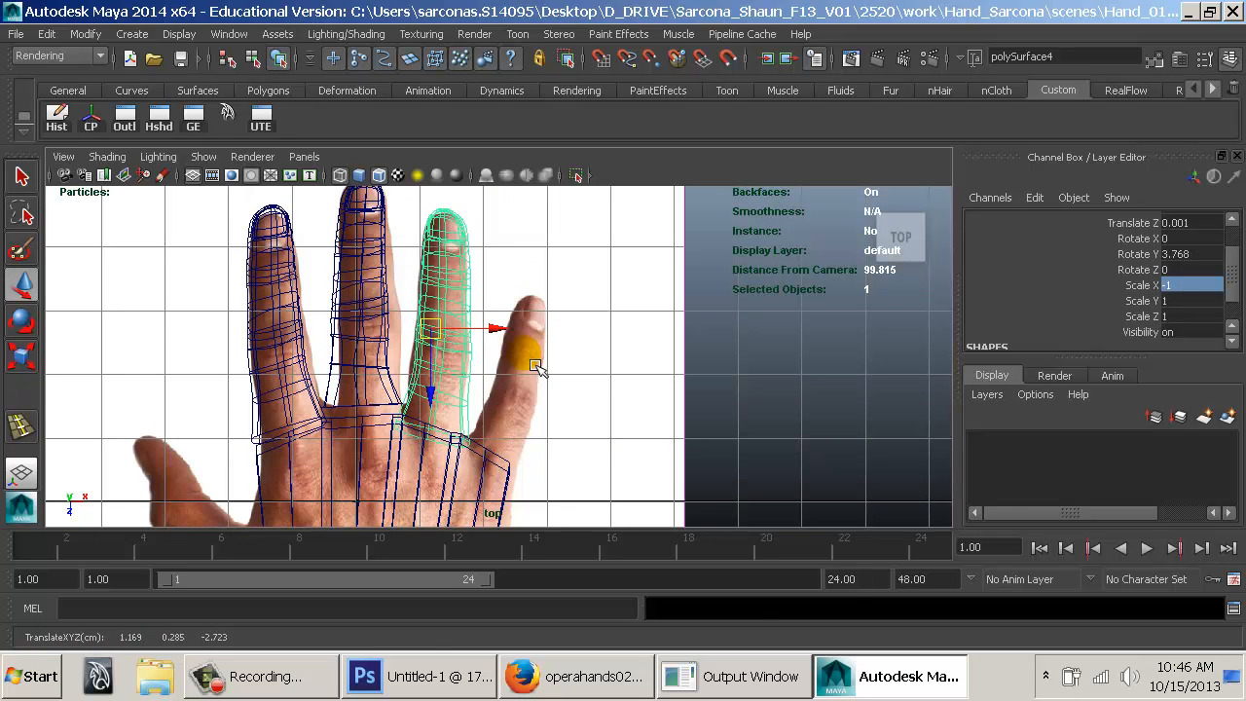
Duplicate the ring finger over the photo's little finger and rotate the copy to about -5.4 degrees in Y.
click(546, 341)
key(e)
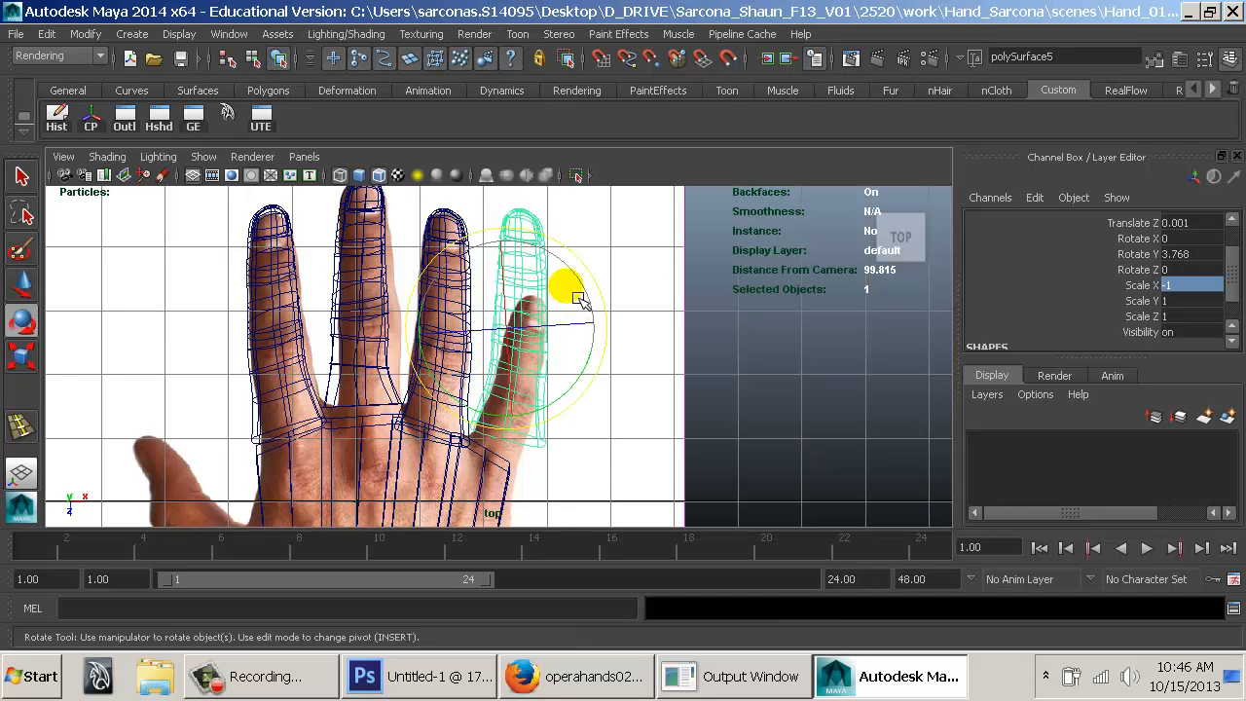
drag(594, 377, 486, 435)
key(ctrl+z)
drag(583, 396, 578, 407)
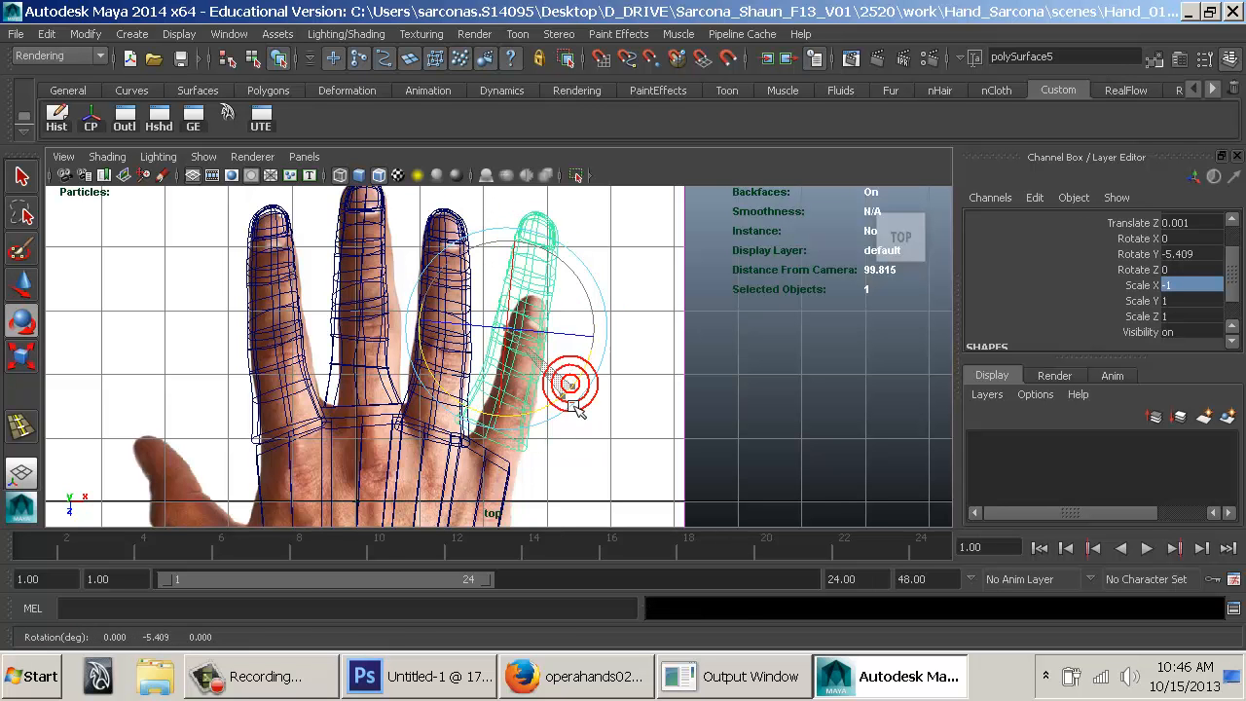
Scale the little finger copy down and move it onto the photo's little finger and against the palm's edge.
key(r)
middle_drag(575, 400, 542, 405)
mouse_move(513, 358)
mouse_down()
mouse_move(526, 409)
mouse_move(524, 349)
mouse_up()
key(r)
key(w)
key(space)
key(5)
mouse_move(727, 412)
alt+mouse_down()
mouse_move(503, 353)
mouse_move(443, 305)
alt+mouse_up()
click(545, 430)
alt+drag(649, 425, 518, 437)
Select all four fingers and the palm and combine them into a single polygon mesh.
click(541, 399)
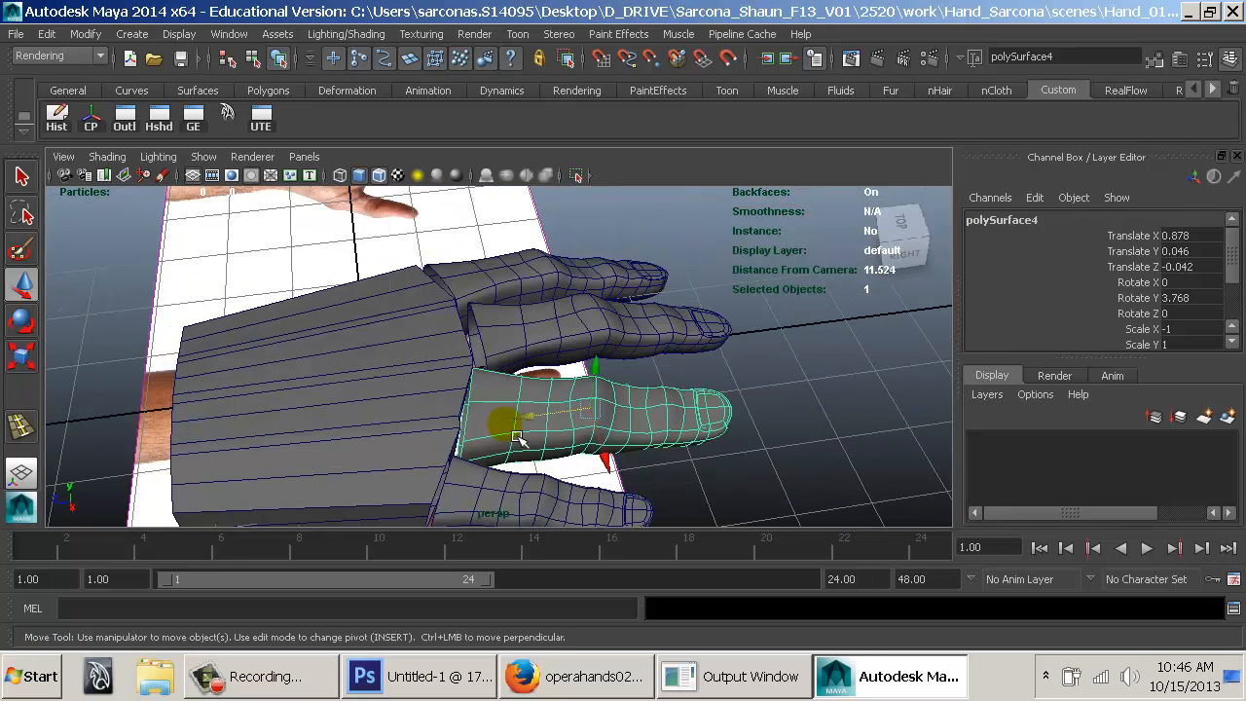
shift+click(484, 276)
shift+click(565, 322)
shift+click(530, 499)
shift+click(312, 409)
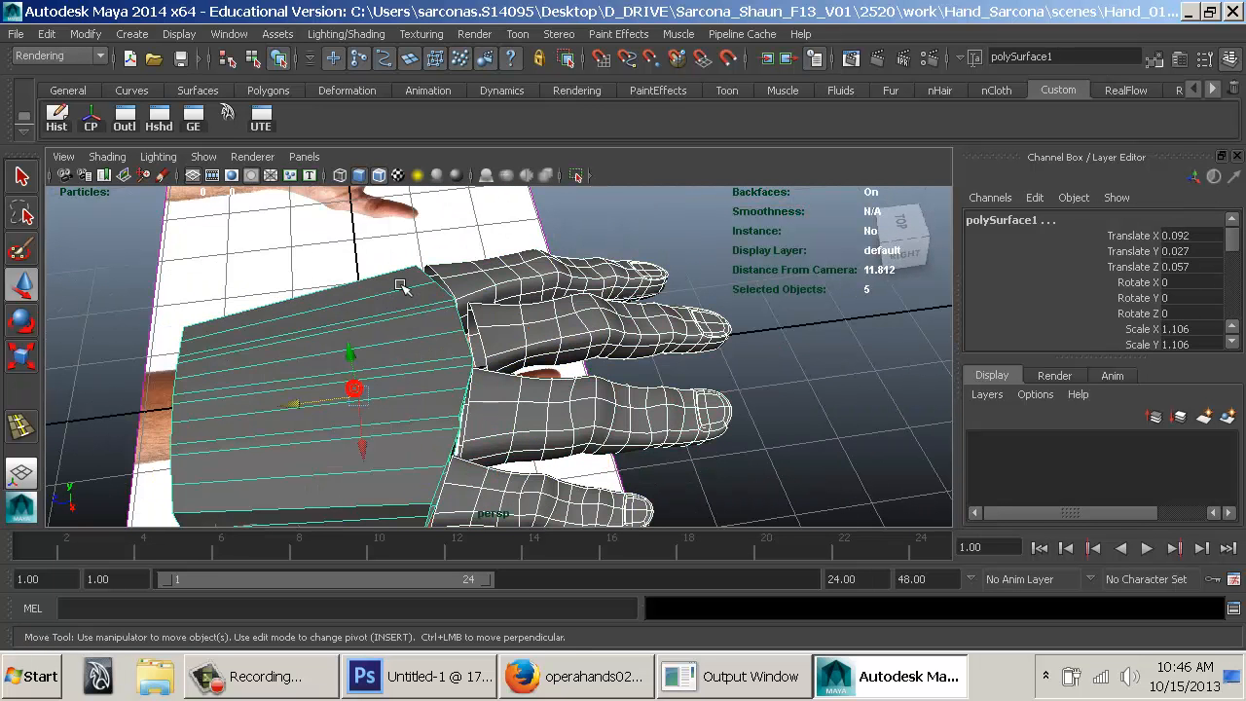
key(space)
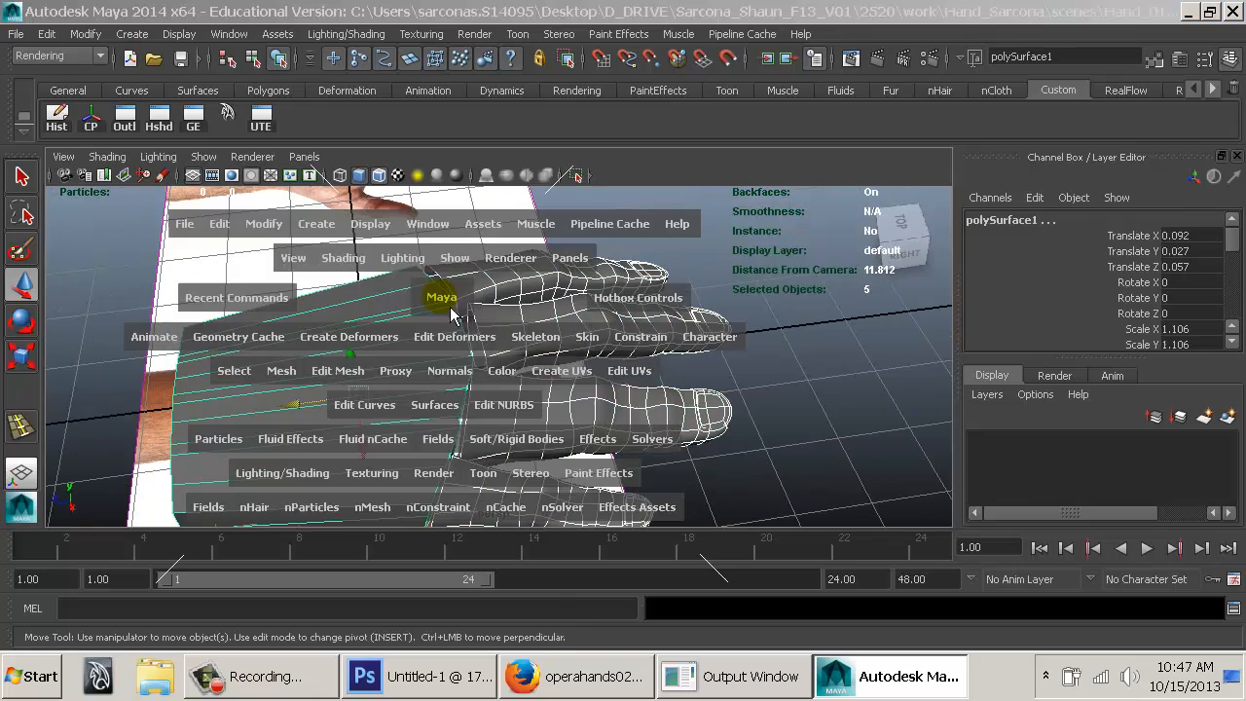
click(295, 372)
click(306, 309)
Examine the gaps between the finger bases and the palm up close, comparing smoothed and unsmoothed display.
alt+drag(439, 336, 223, 334)
alt+right_drag(223, 334, 542, 237)
alt+drag(543, 237, 328, 357)
key(1)
alt+right_drag(328, 356, 492, 381)
alt+drag(462, 323, 295, 340)
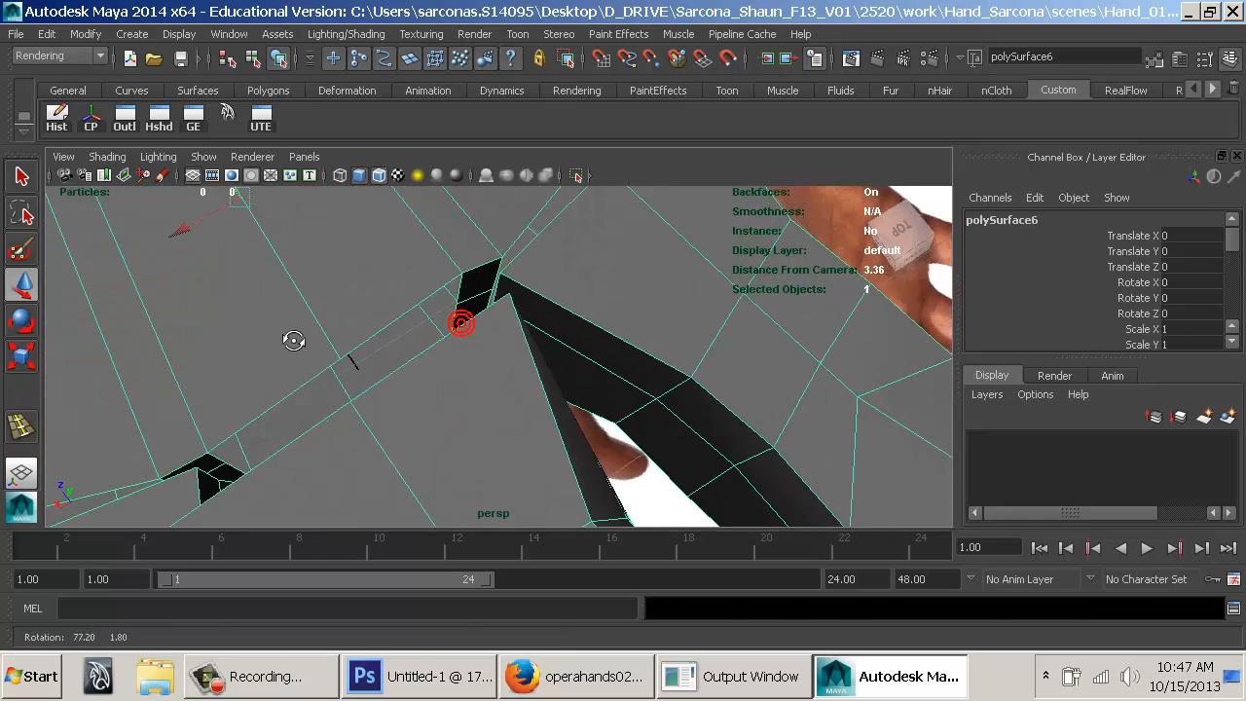
alt+right_drag(295, 340, 452, 307)
alt+middle_drag(453, 308, 457, 393)
alt+right_drag(445, 389, 478, 404)
key(3)
key(1)
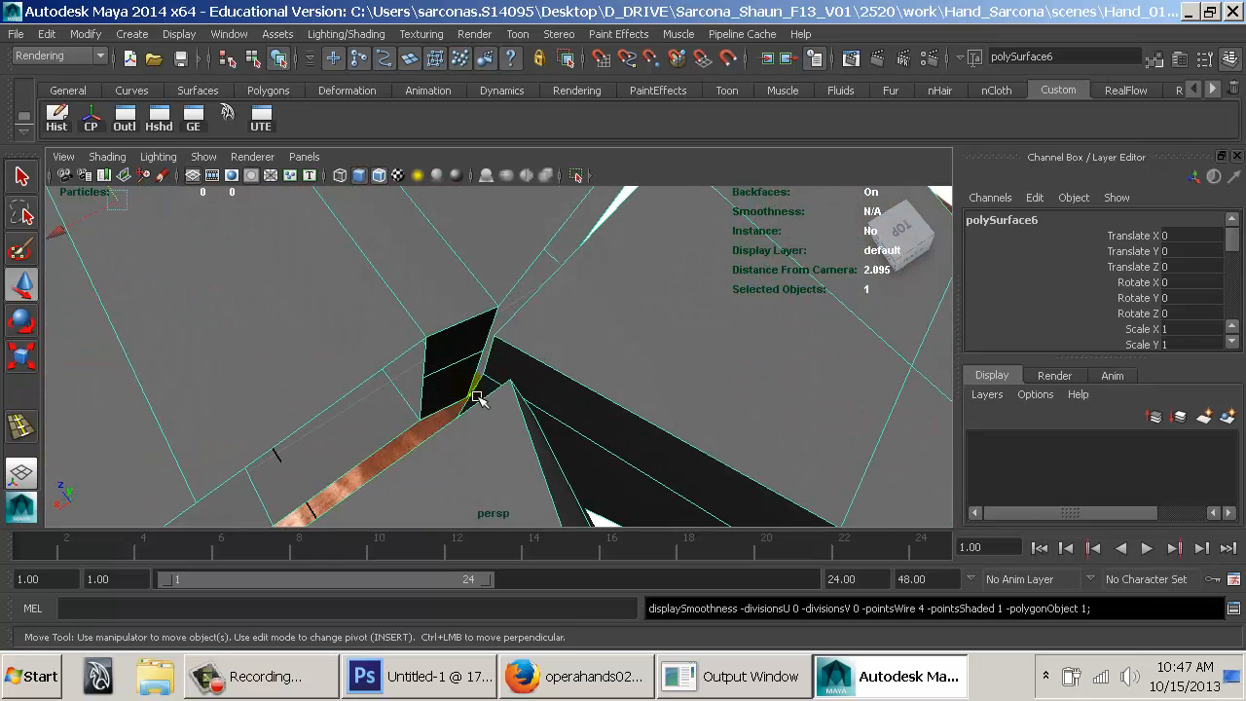
alt+drag(478, 401, 453, 307)
With the Merge Vertex Tool, merge the palm's outer front corner vertices into the matching vertices of the adjoining finger base.
key(space)
drag(278, 326, 336, 525)
alt+drag(336, 526, 538, 413)
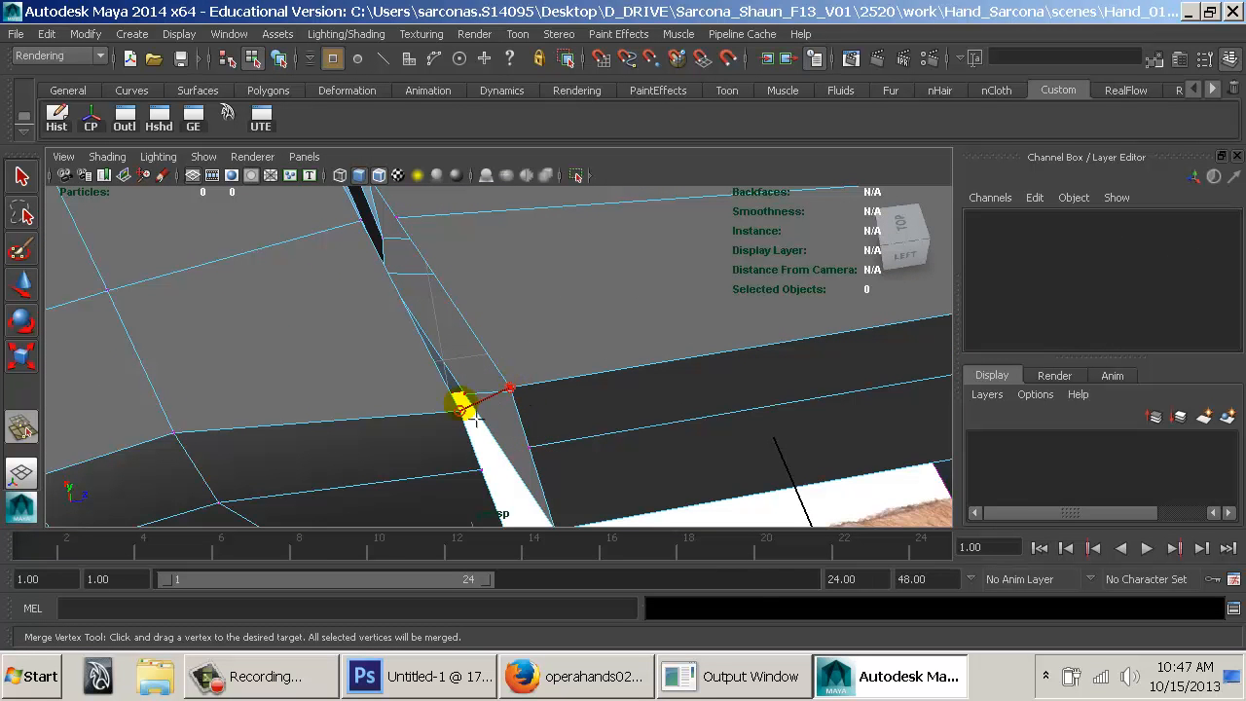
drag(470, 421, 474, 424)
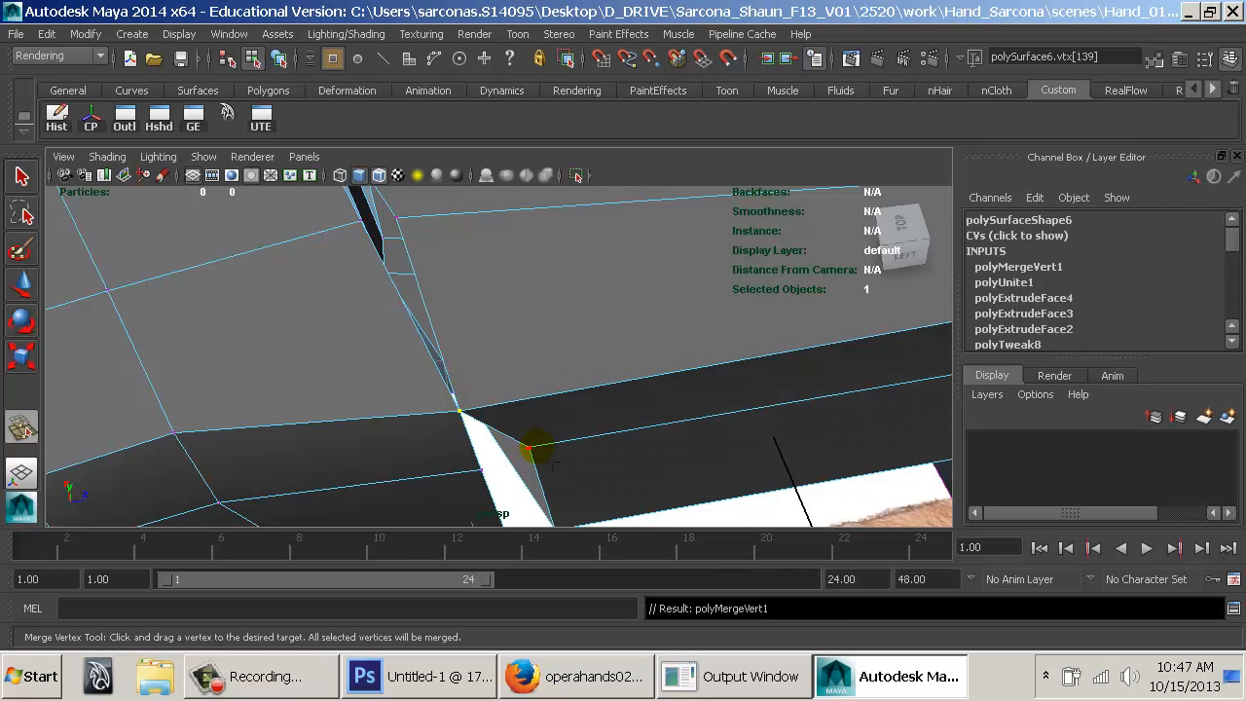
drag(535, 448, 537, 450)
Merge the open seam vertices along the side of the finger base into the matching palm vertices with the Merge Vertex Tool.
alt+drag(537, 450, 469, 341)
alt+drag(469, 340, 458, 404)
alt+drag(458, 404, 638, 456)
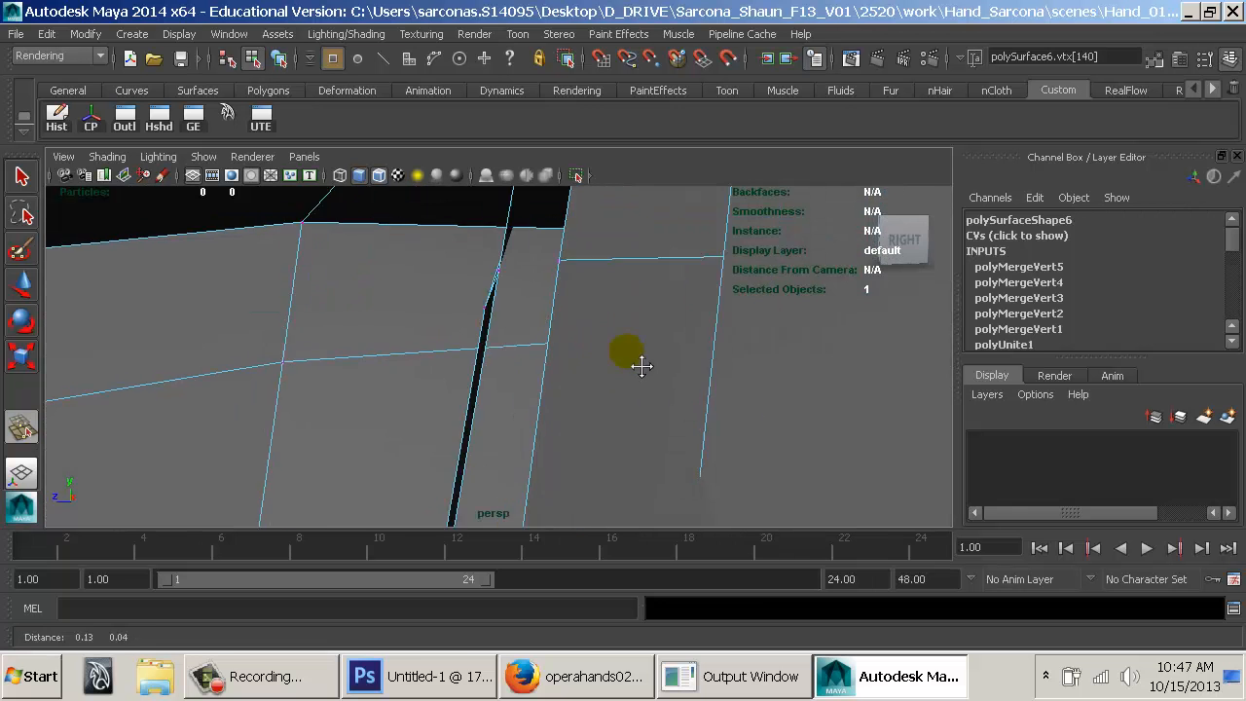
alt+drag(537, 352, 593, 353)
alt+right_drag(676, 366, 711, 363)
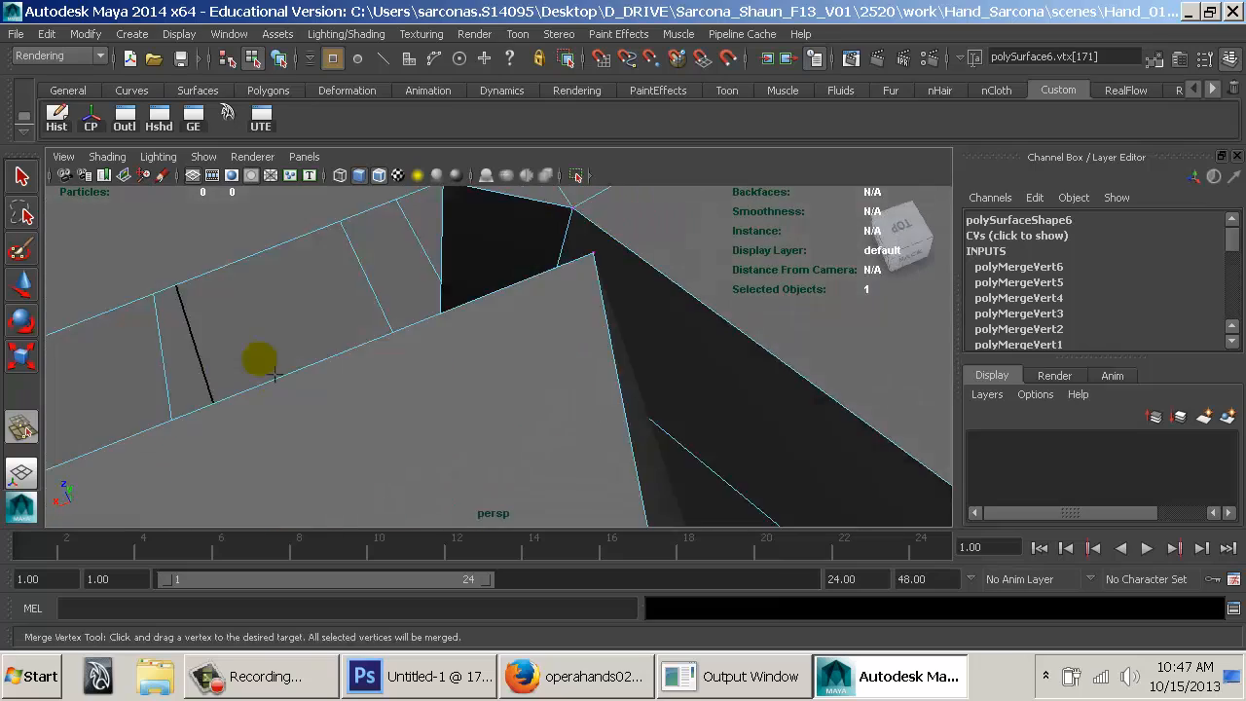
Check the seam vertices between the finger base and palm in wireframe display and undo the last vertex edit.
alt+drag(277, 375, 575, 386)
key(4)
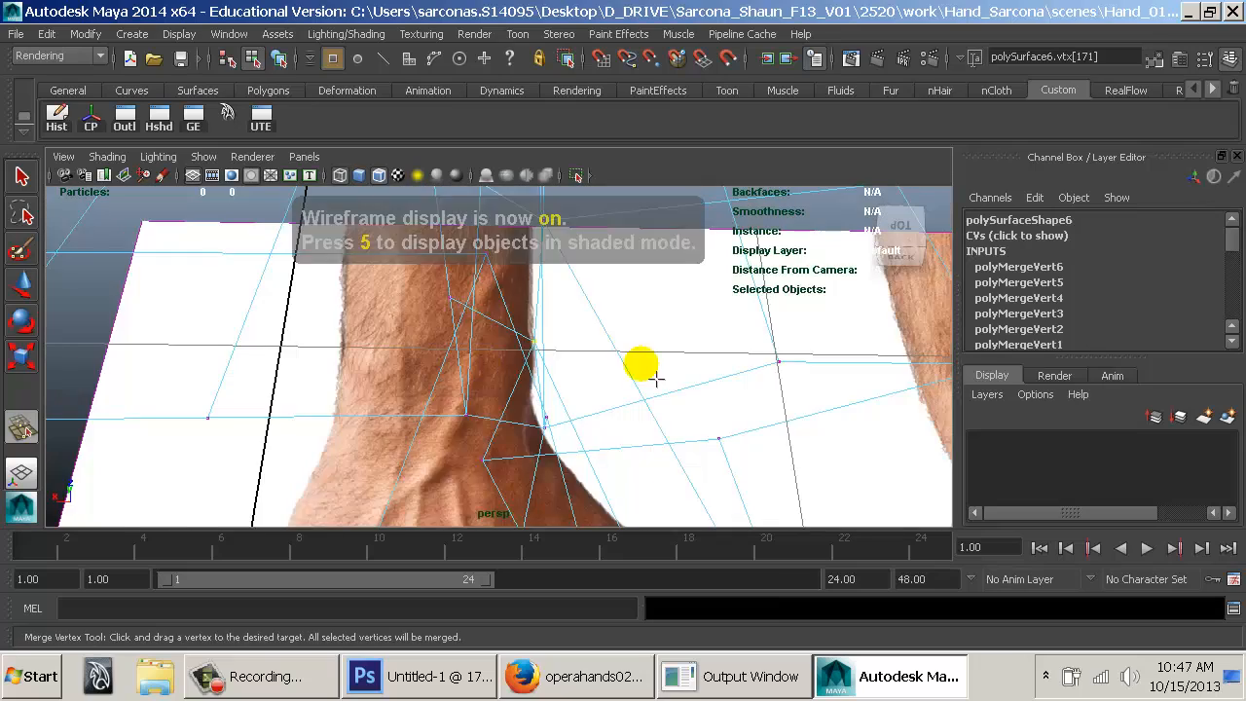
alt+drag(677, 378, 454, 438)
key(ctrl+z)
mouse_move(499, 393)
alt+mouse_down()
mouse_move(552, 412)
mouse_move(509, 395)
mouse_move(403, 409)
mouse_move(473, 393)
mouse_move(647, 404)
mouse_move(583, 404)
mouse_move(562, 373)
alt+mouse_up()
key(5)
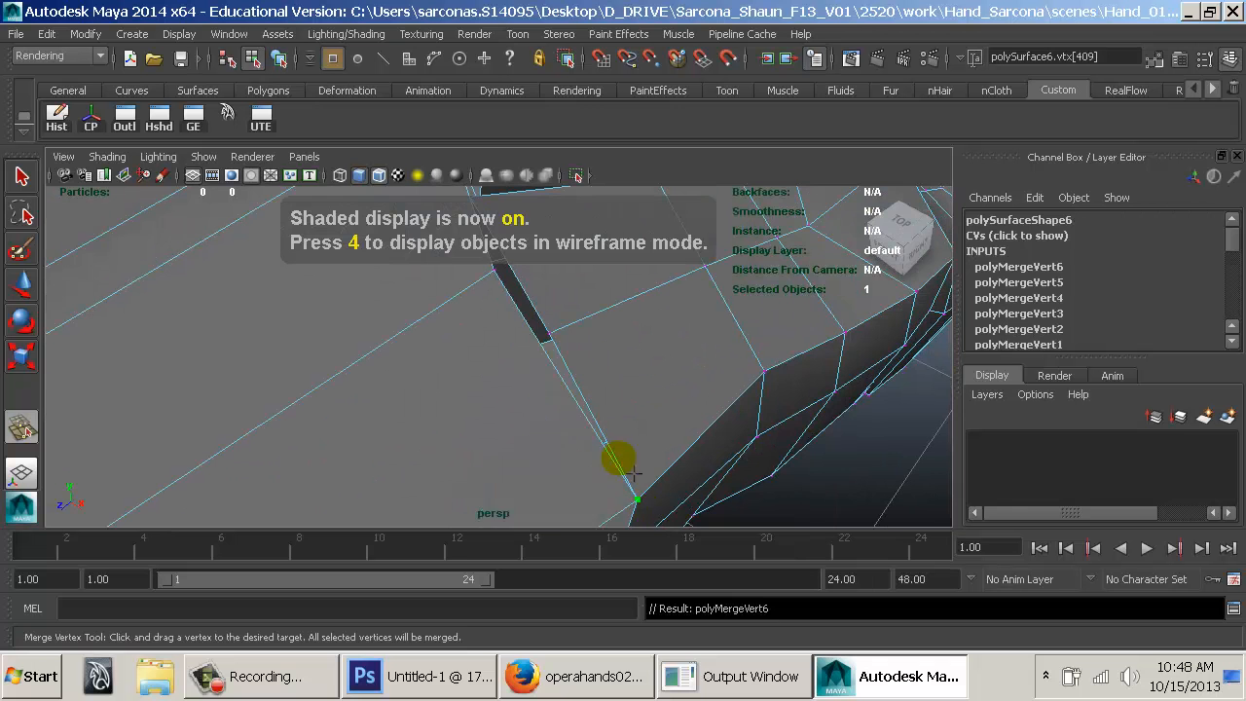
Merge the remaining open vertices down the outer side seam, joining the finger base's edge to the palm.
alt+middle_drag(634, 474, 557, 354)
alt+drag(557, 354, 526, 284)
drag(457, 386, 506, 351)
alt+middle_drag(474, 425, 513, 337)
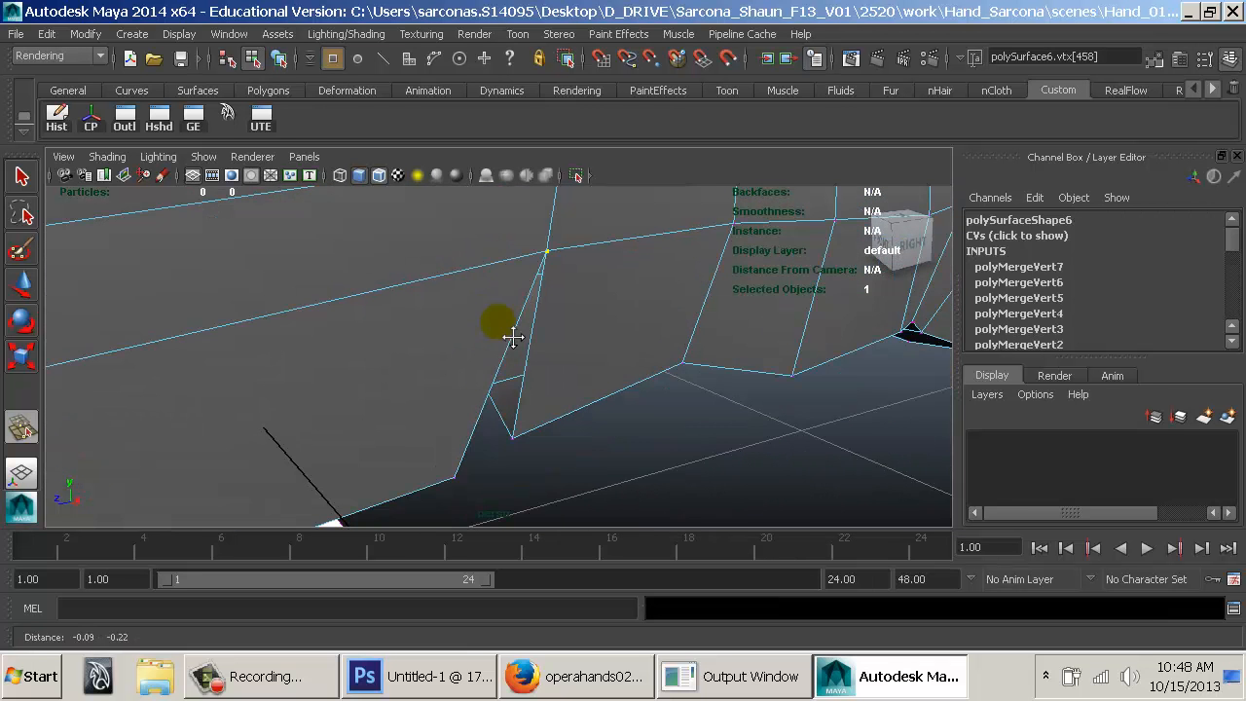
drag(514, 440, 513, 440)
alt+drag(514, 440, 361, 477)
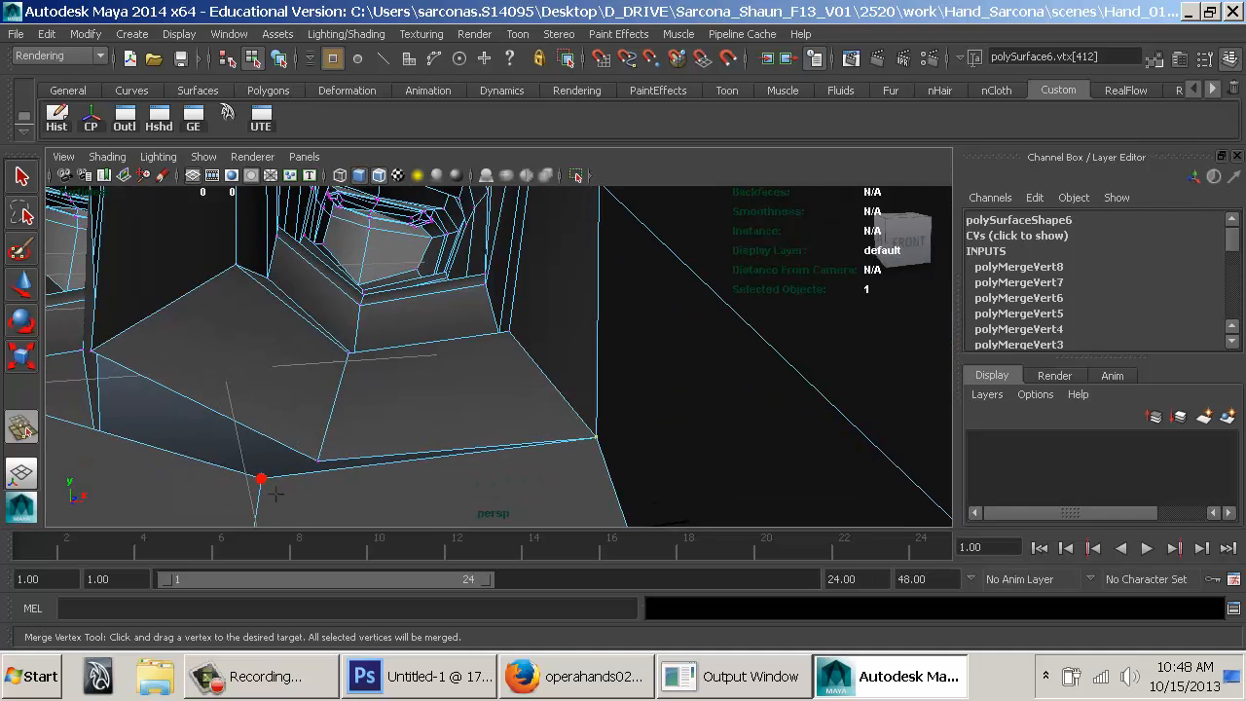
Merge the palm's underside edge vertices into the matching lower middle and corner vertices of the finger base.
drag(275, 494, 259, 448)
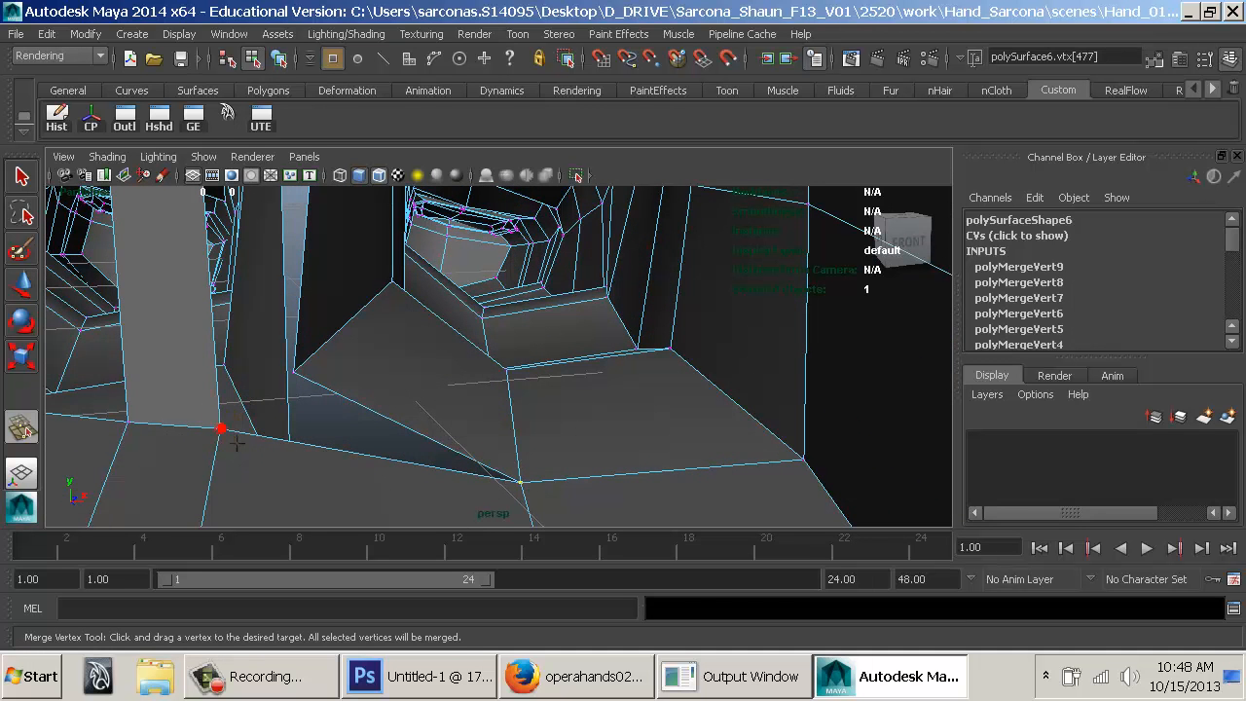
drag(293, 373, 293, 373)
alt+drag(293, 373, 492, 290)
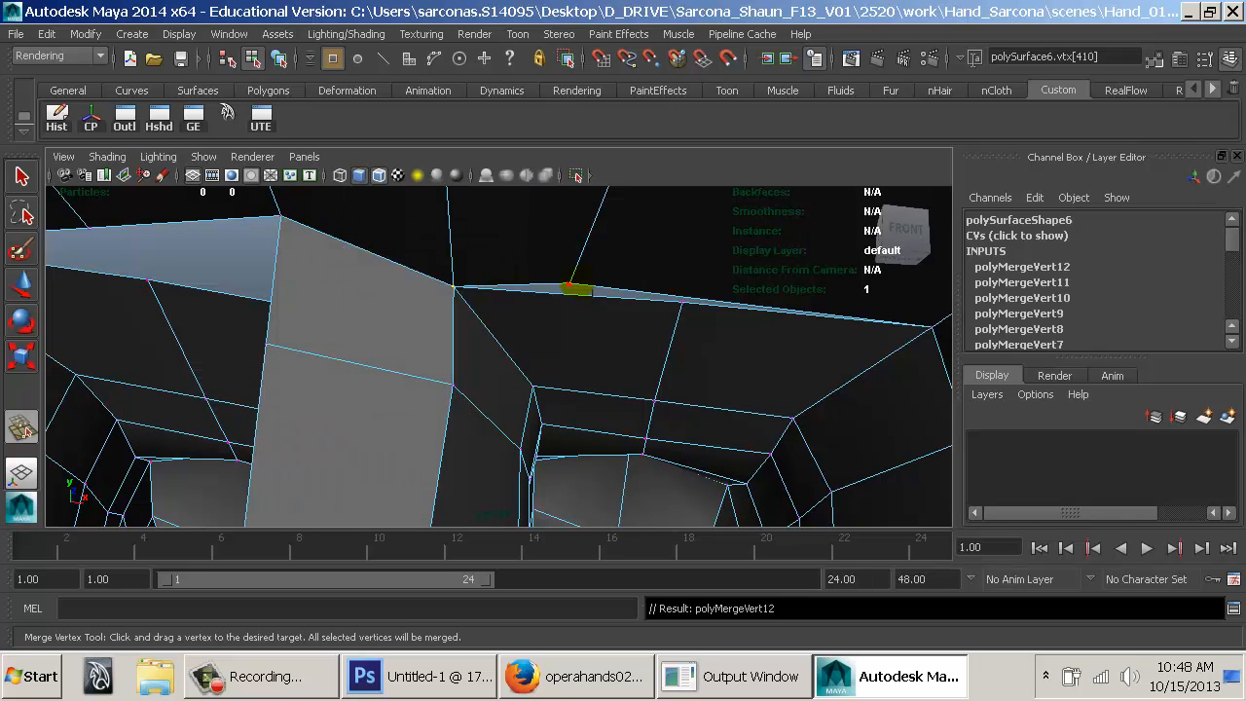
Merge the palm's upper middle edge vertex into the corresponding upper vertex of the adjoining finger base.
drag(577, 284, 682, 302)
alt+middle_drag(526, 365, 750, 333)
alt+drag(535, 286, 643, 309)
alt+middle_drag(532, 290, 580, 302)
alt+drag(553, 290, 695, 316)
alt+middle_drag(433, 244, 448, 313)
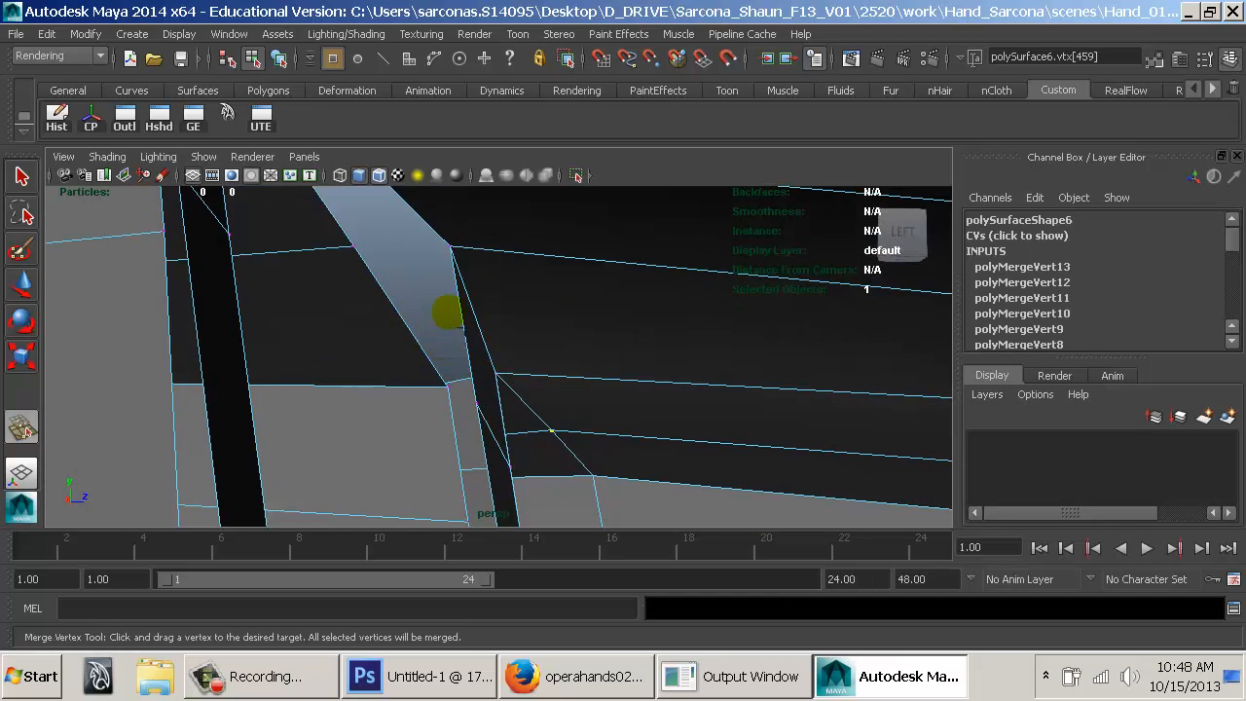
Merge the finger base's side corner vertices into the edge of the palm strip between the two fingers.
drag(448, 389, 448, 389)
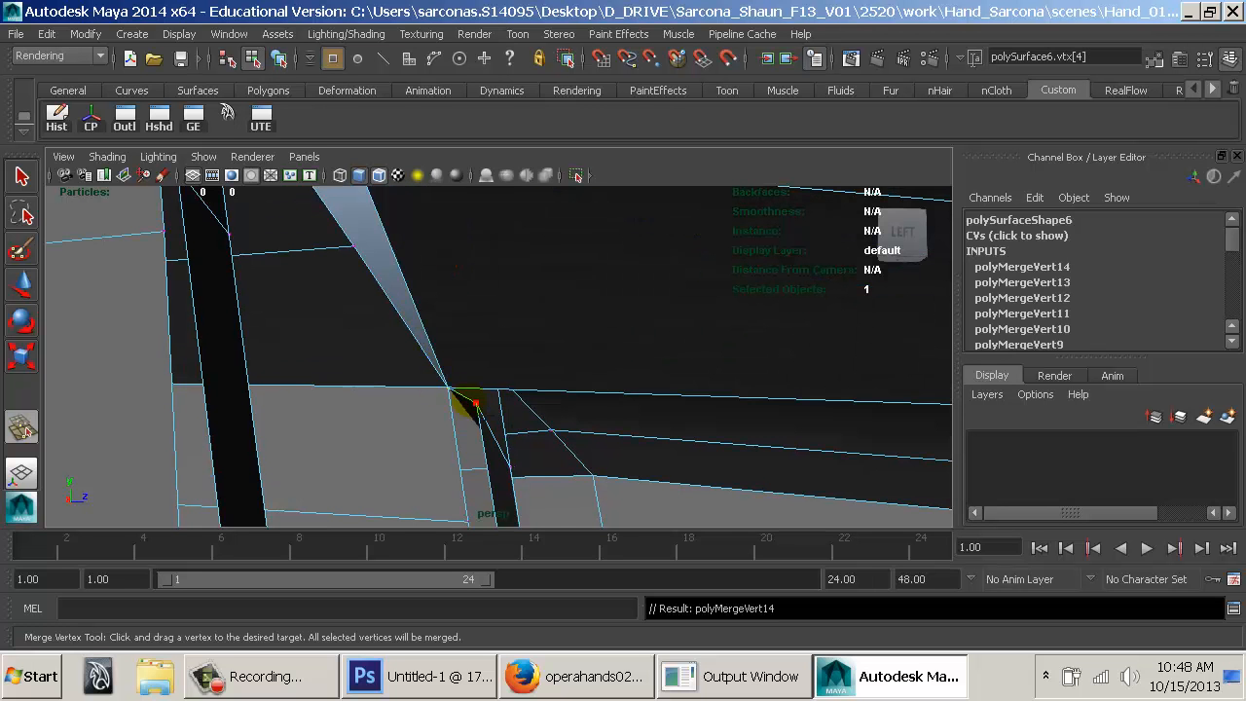
drag(469, 521, 470, 523)
alt+middle_drag(567, 491, 538, 356)
alt+drag(534, 359, 443, 390)
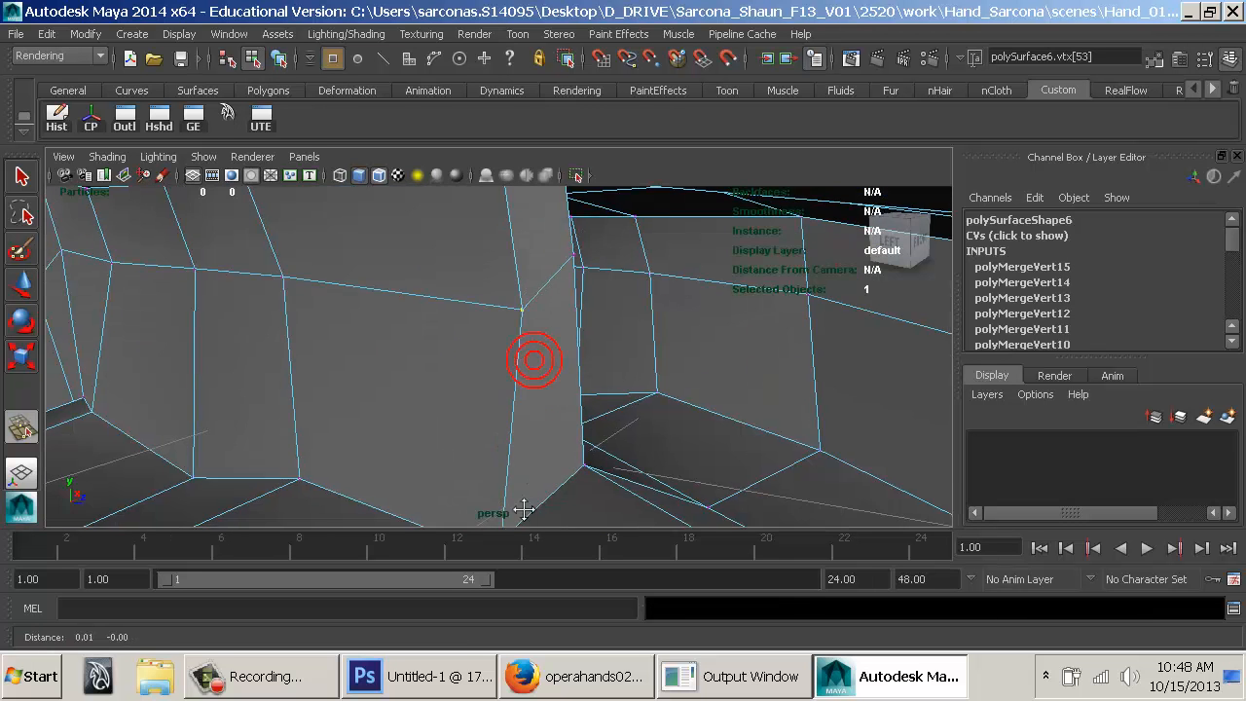
alt+middle_drag(518, 506, 508, 398)
alt+drag(509, 397, 428, 423)
Merge the underside seam vertices of the finger base with the palm, using wireframe display to find the matching pairs.
scroll(484, 326, down, 3)
alt+drag(484, 325, 563, 344)
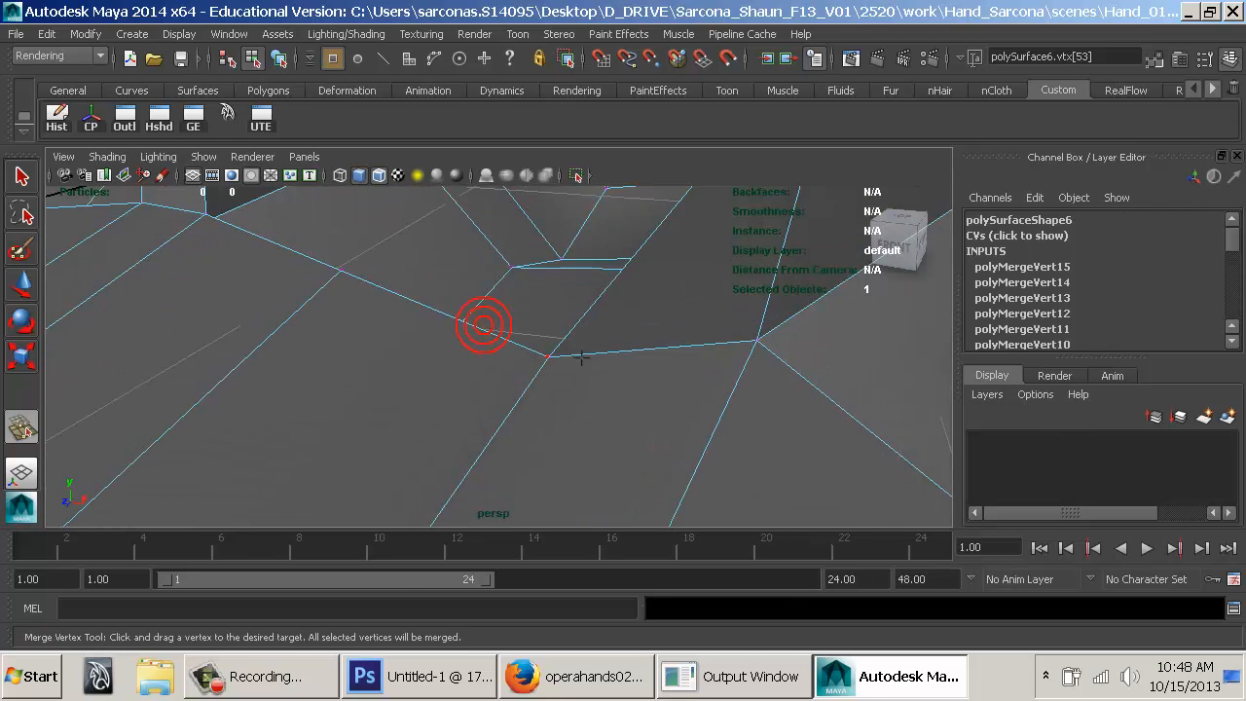
key(4)
alt+middle_drag(602, 397, 709, 439)
alt+drag(444, 342, 465, 371)
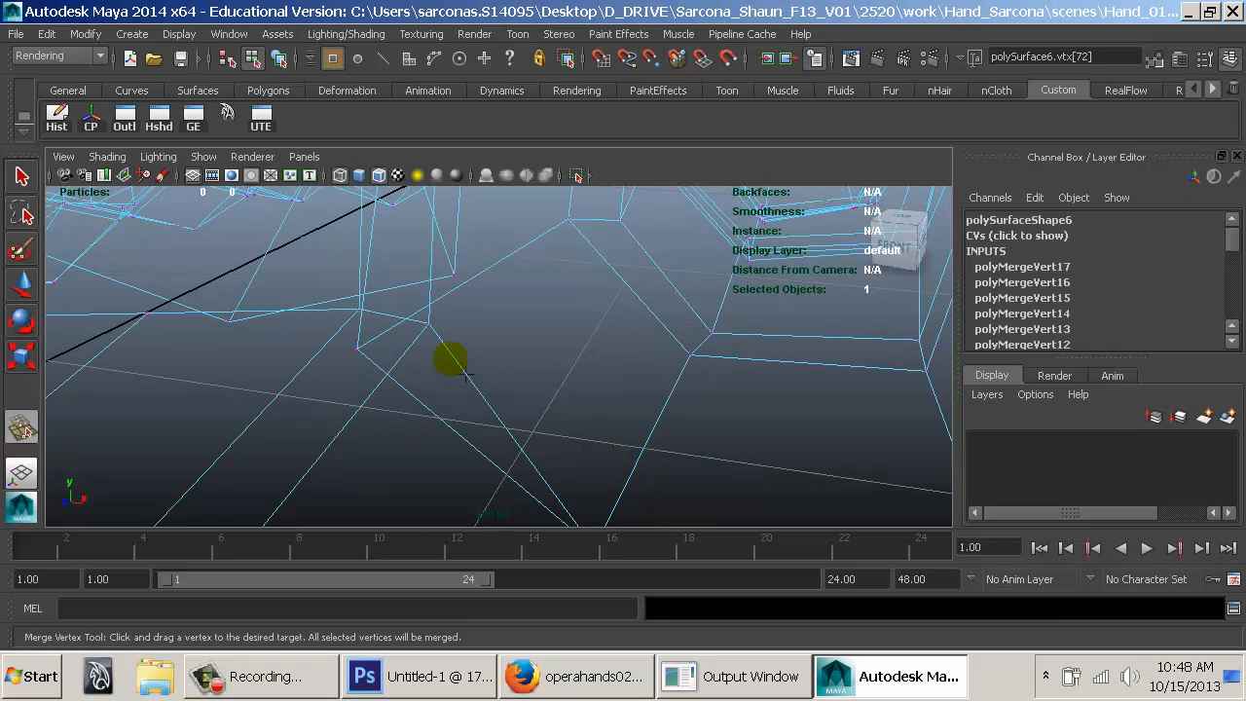
Merge the upper edge, underside middle and lower corner vertices of the next finger base with the palm's matching vertices.
alt+drag(474, 322, 477, 327)
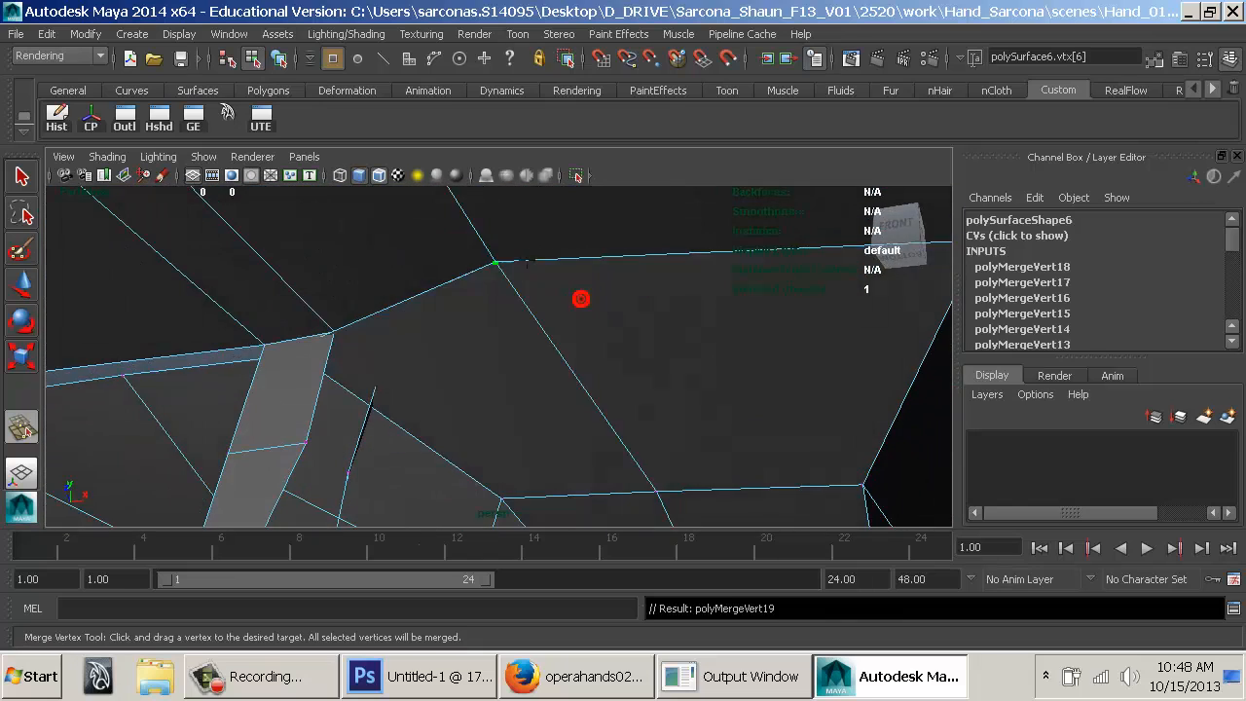
alt+middle_drag(581, 299, 541, 316)
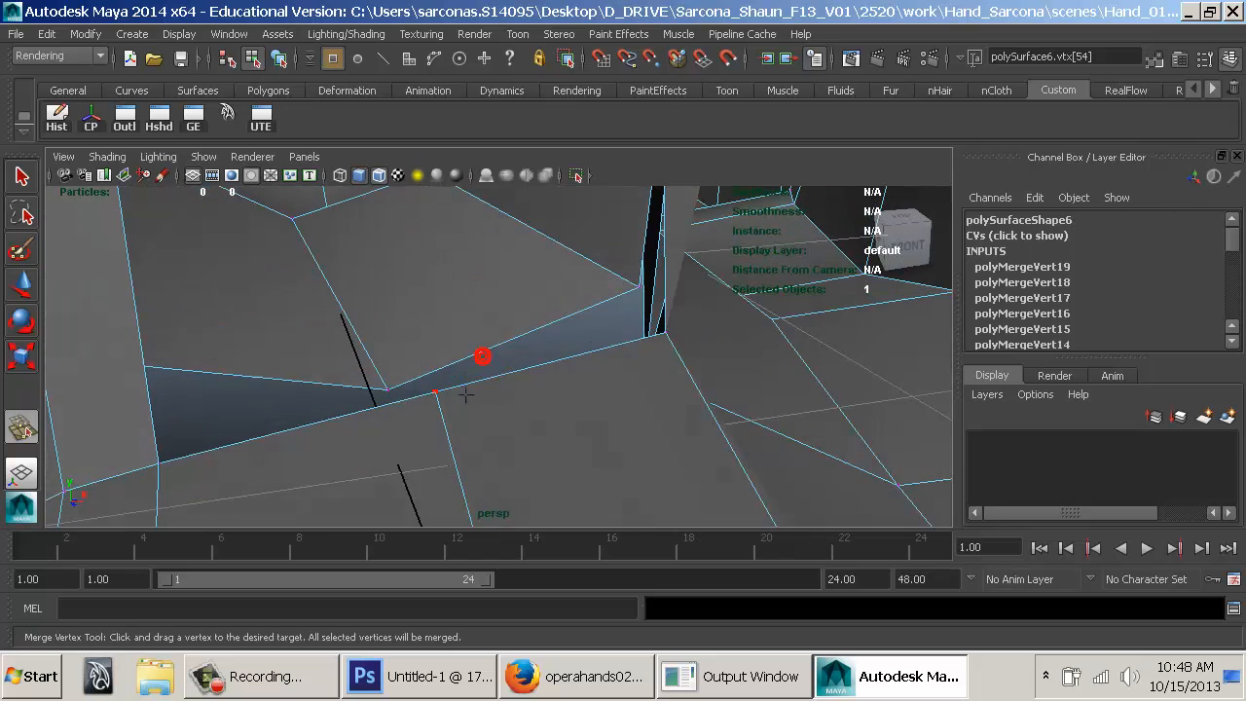
alt+drag(723, 379, 679, 355)
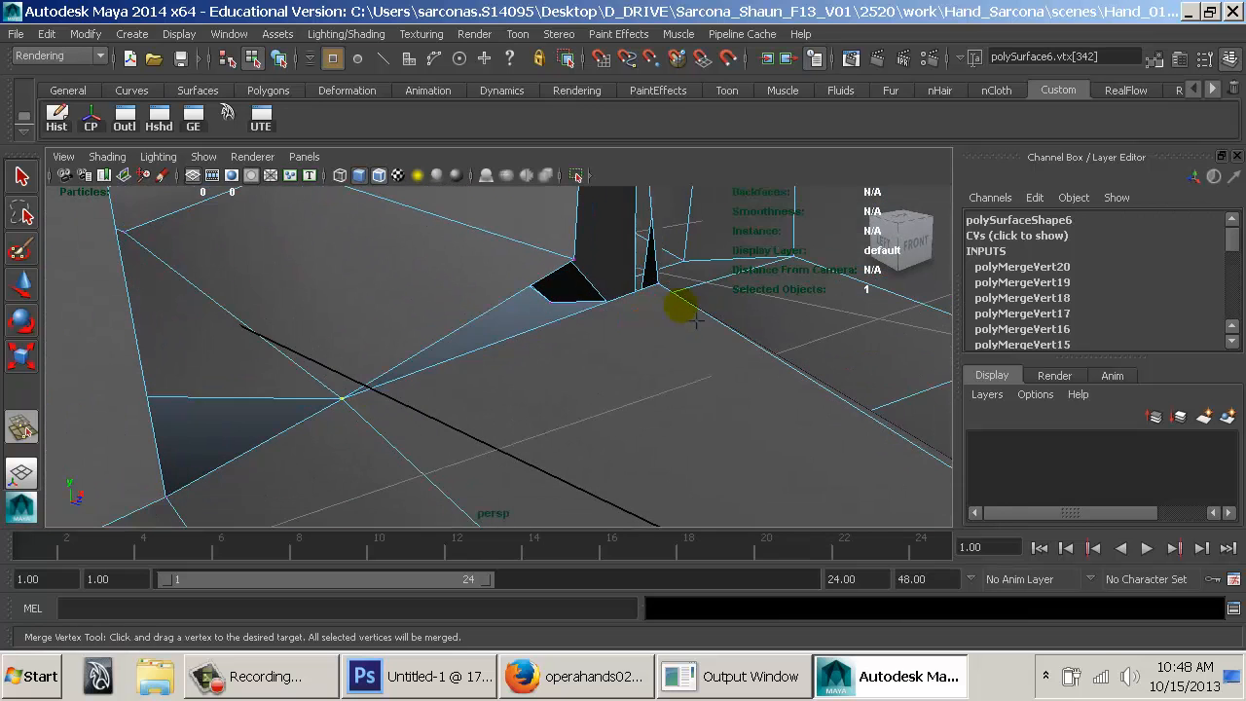
drag(665, 282, 665, 283)
alt+drag(665, 282, 610, 303)
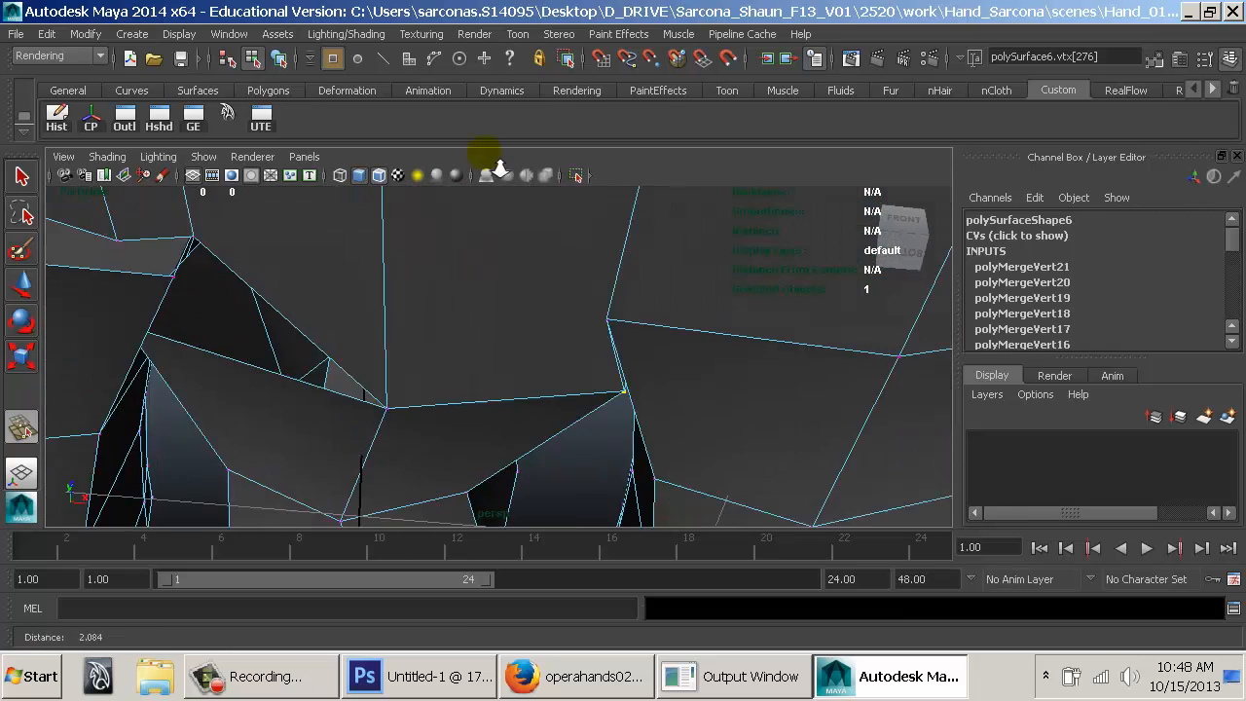
Examine the merged finger bases for remaining gaps in wireframe, shaded and smoothed display.
key(4)
key(5)
key(3)
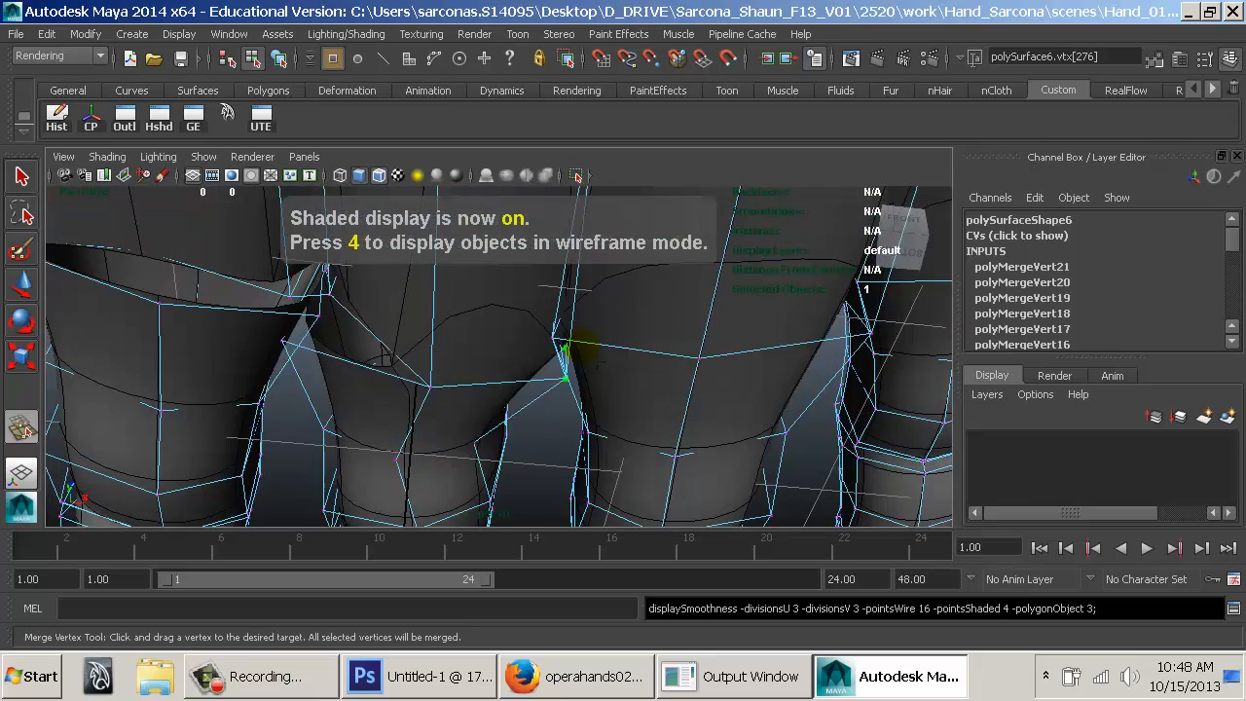
mouse_move(565, 346)
alt+mouse_down()
mouse_move(646, 373)
mouse_move(679, 334)
mouse_move(681, 208)
mouse_move(662, 328)
mouse_move(684, 418)
mouse_move(638, 362)
mouse_move(699, 434)
mouse_move(502, 375)
mouse_move(475, 405)
alt+mouse_up()
key(3)
key(w)
alt+drag(487, 360, 487, 353)
mouse_move(476, 308)
alt+mouse_down()
mouse_move(454, 306)
mouse_move(418, 382)
mouse_move(453, 425)
mouse_move(431, 441)
mouse_move(506, 432)
alt+mouse_up()
key(4)
key(5)
Move the stray palm corner vertex clear of its overlapping neighbour, and merge the separated corner vertices into the adjacent finger base.
click(382, 445)
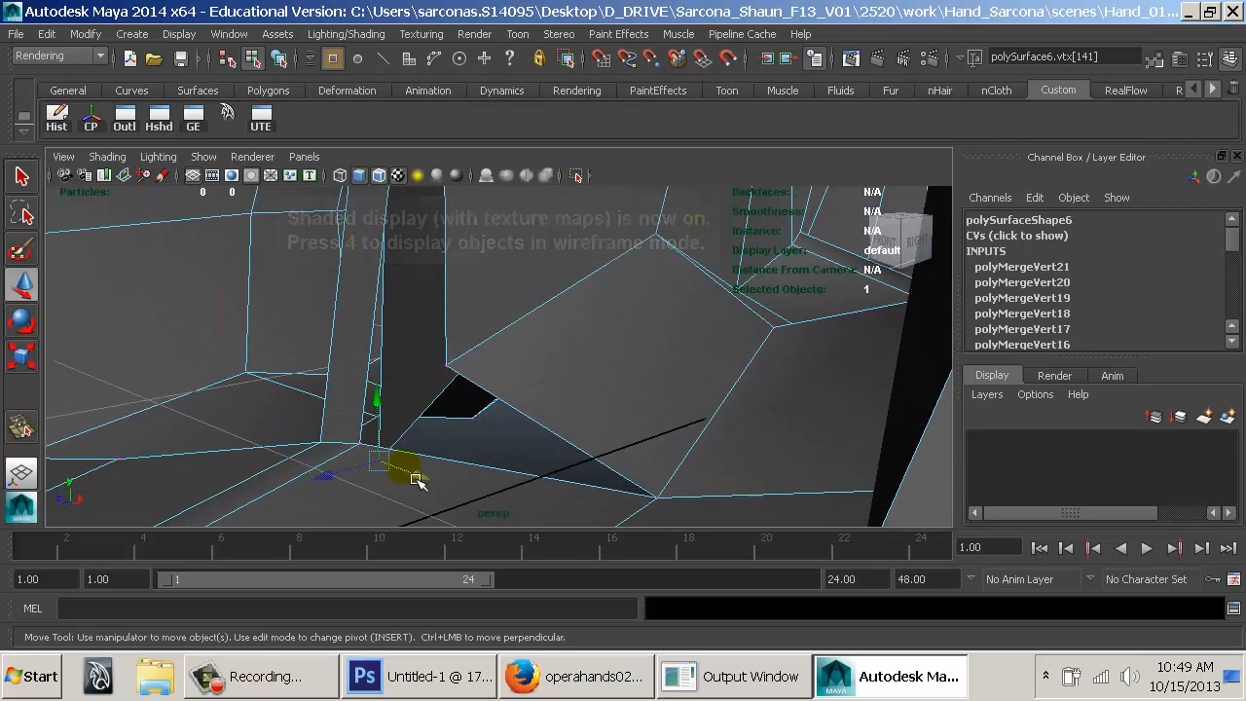
drag(389, 445, 388, 405)
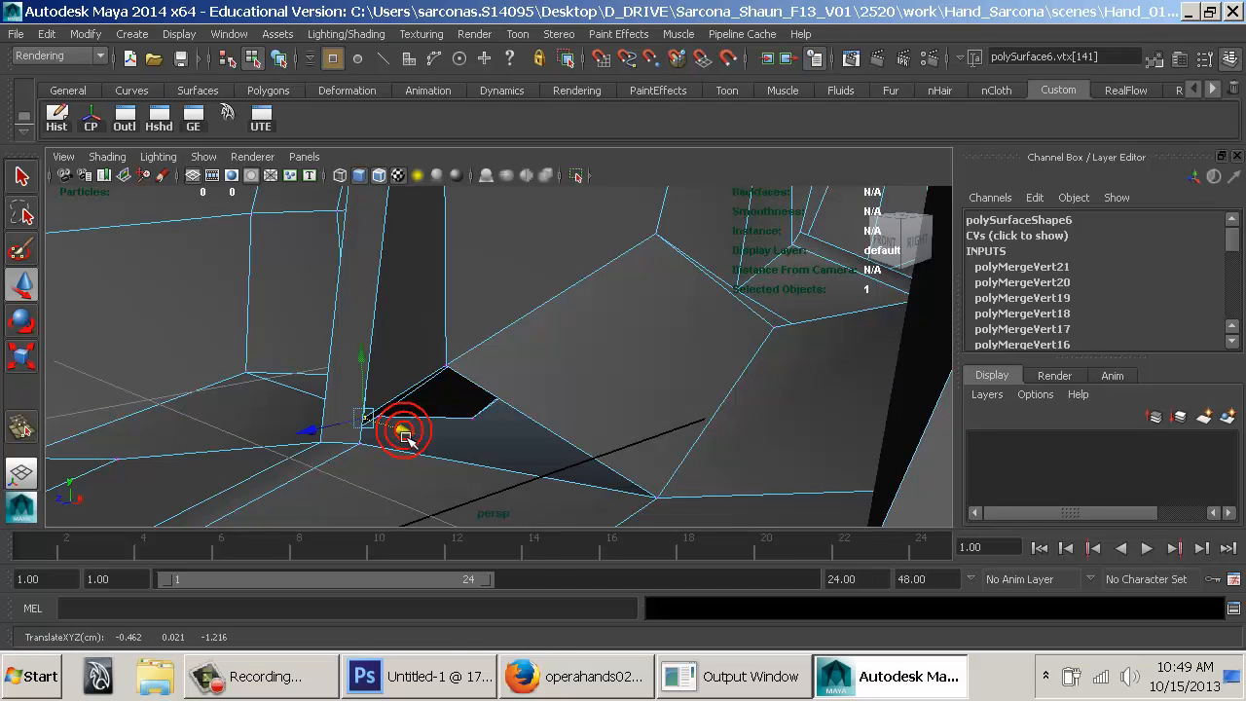
click(23, 426)
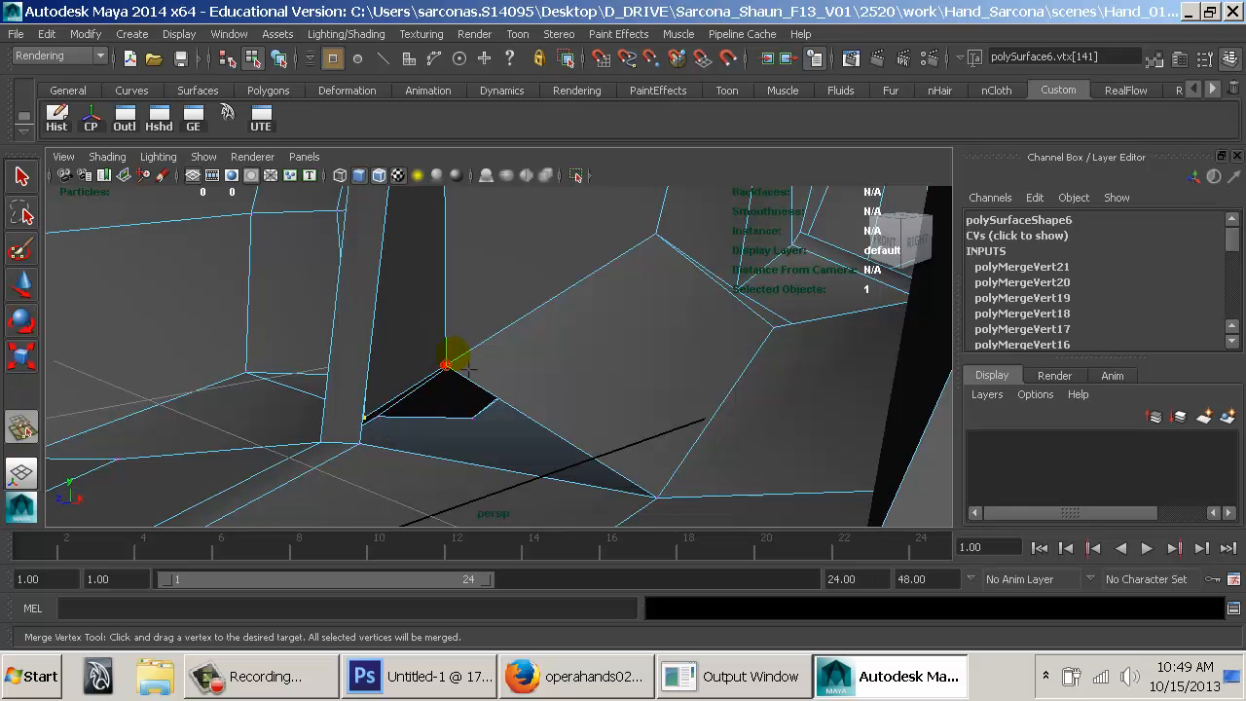
drag(362, 444, 446, 368)
alt+drag(385, 415, 516, 441)
drag(346, 499, 445, 412)
Try to move the seam vertex between the two finger bases sideways, and undo the move.
key(w)
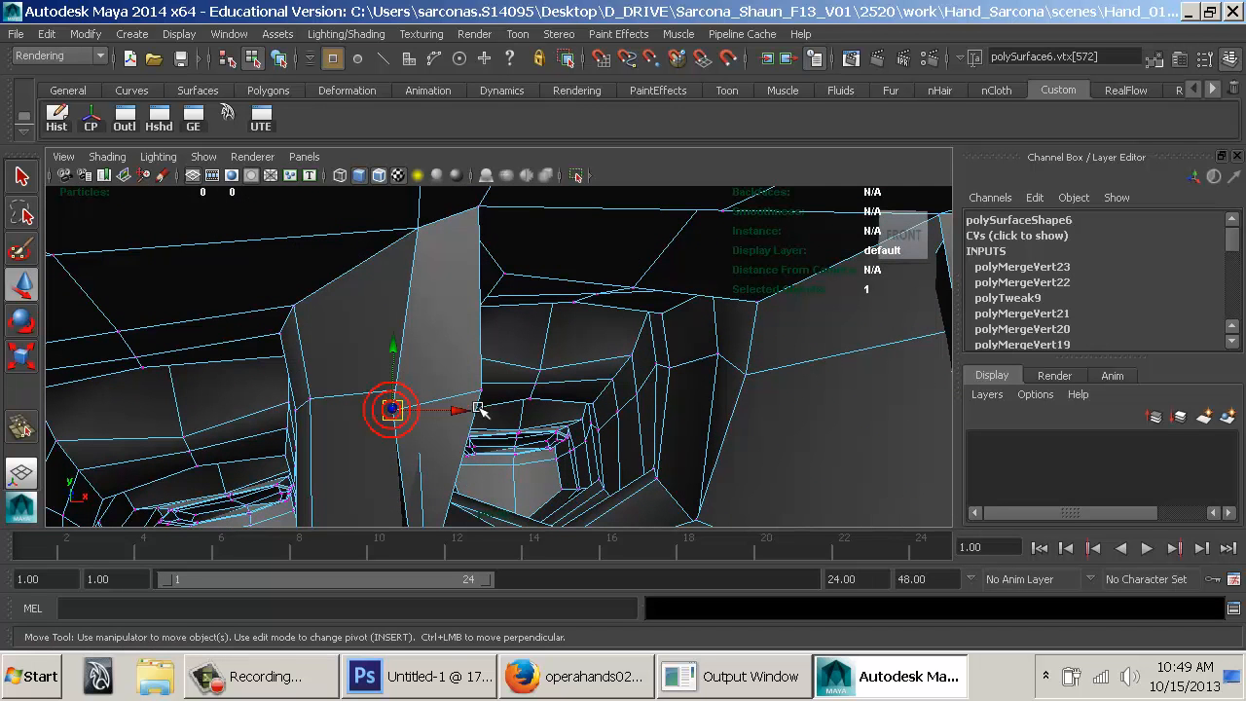
drag(481, 407, 502, 428)
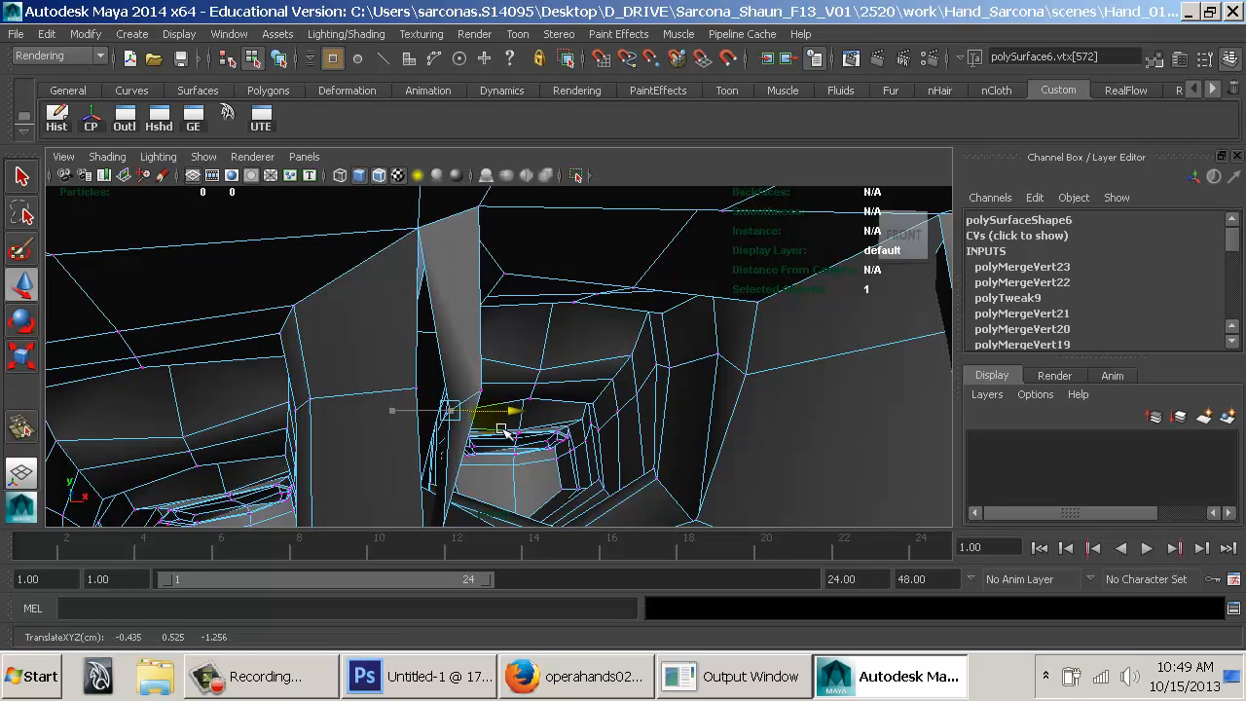
key(ctrl+z)
Merge the open side and upper corner vertices of the strip between the fingers with the adjoining finger base.
alt+drag(409, 433, 522, 428)
key(y)
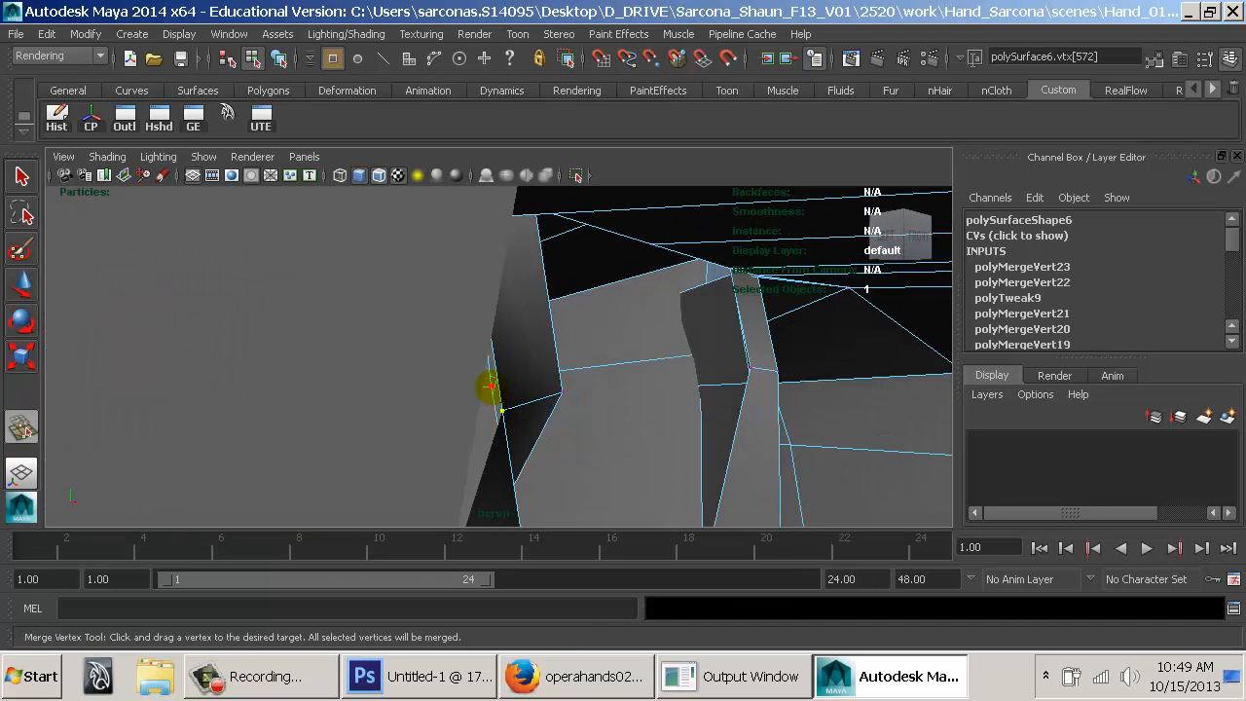
drag(491, 386, 415, 401)
alt+drag(477, 273, 480, 226)
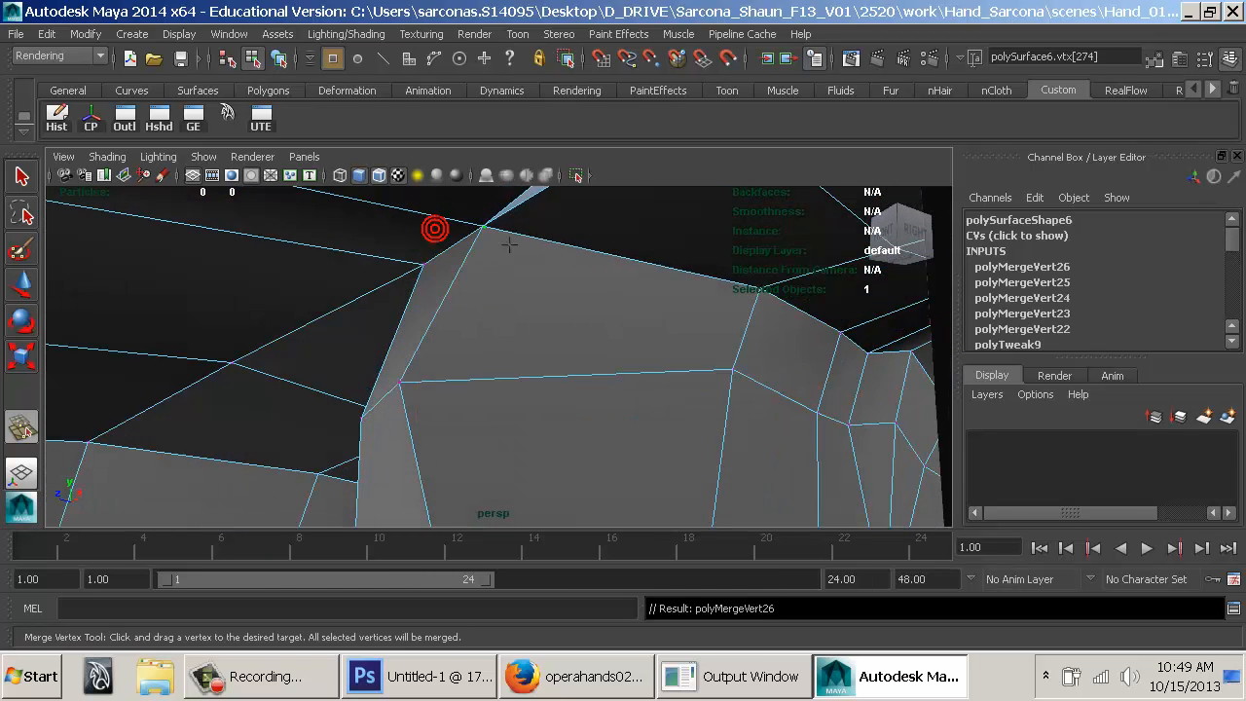
Merge the middle vertices across the upper gap between the palm edge and the next finger base.
alt+drag(572, 251, 685, 216)
alt+right_drag(592, 351, 717, 294)
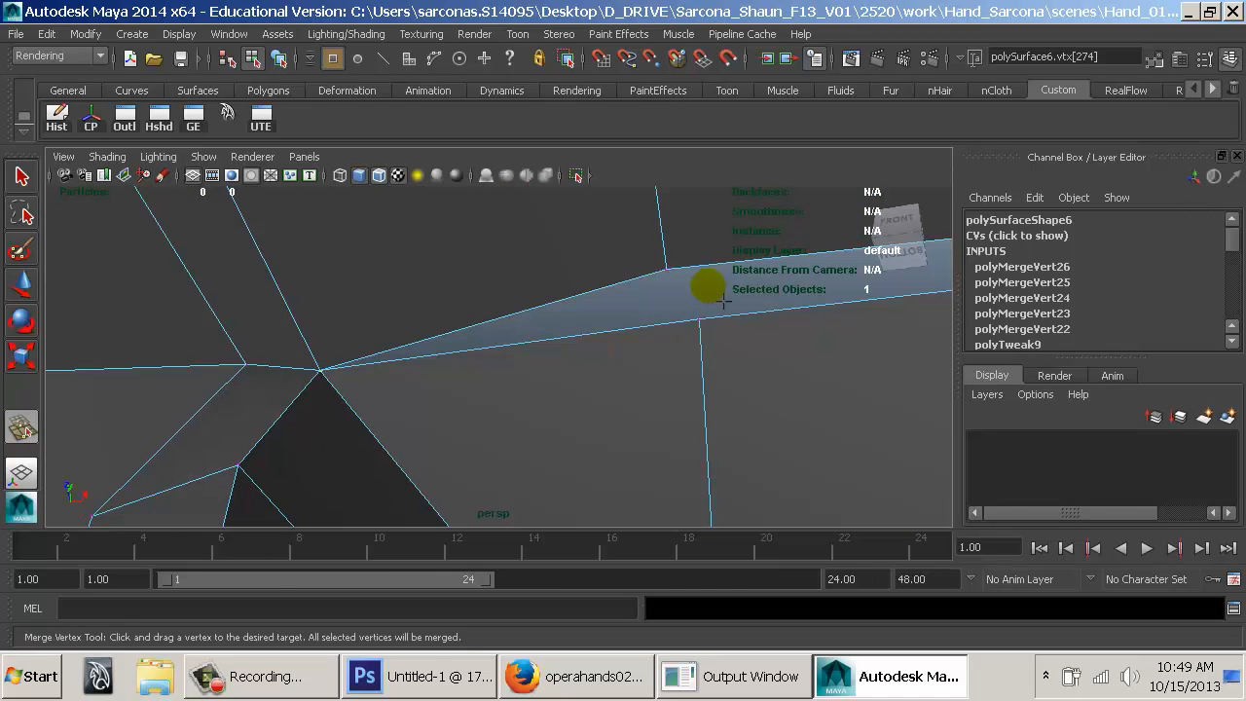
drag(708, 322, 708, 321)
Merge the finger base's side and upper corner vertices into the palm strip's corners to close the gap beside the finger.
alt+drag(701, 298, 733, 372)
mouse_move(550, 409)
alt+mouse_down()
mouse_move(602, 416)
mouse_move(537, 411)
alt+mouse_up()
alt+middle_drag(535, 411, 501, 335)
mouse_move(516, 351)
alt+mouse_down()
mouse_move(578, 370)
mouse_move(519, 329)
alt+mouse_up()
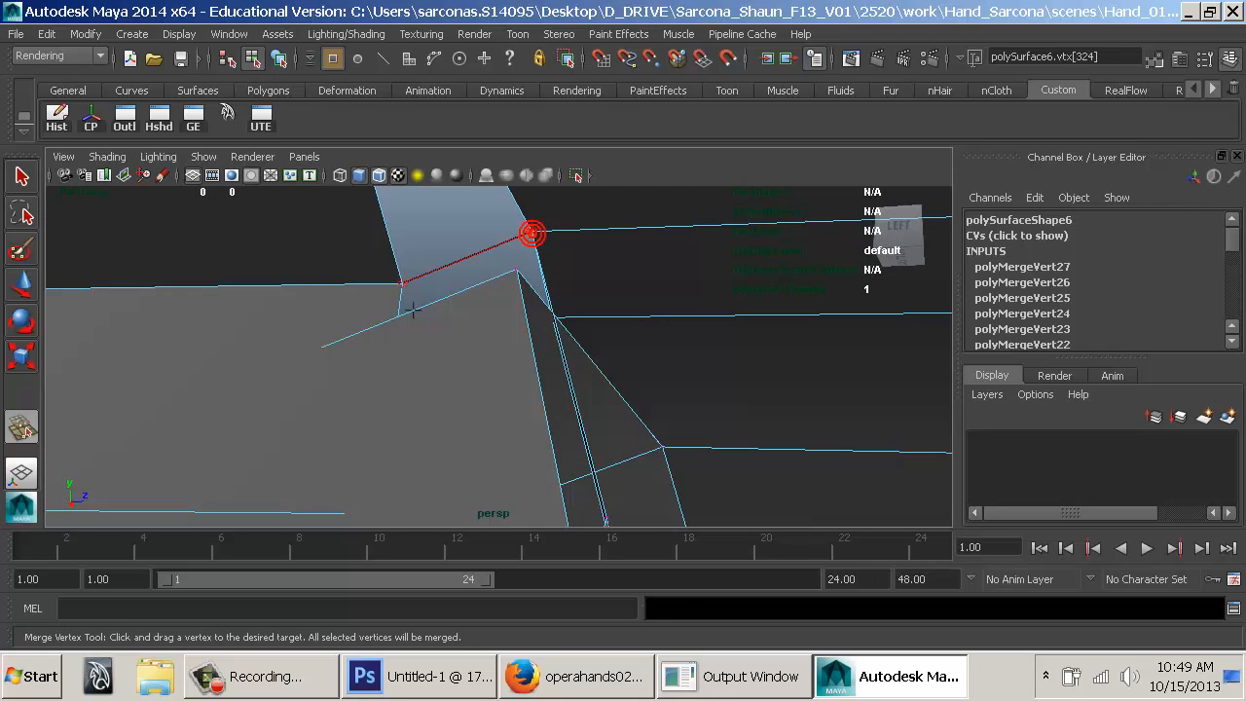
drag(413, 311, 413, 311)
alt+drag(706, 344, 565, 380)
alt+middle_drag(566, 385, 510, 393)
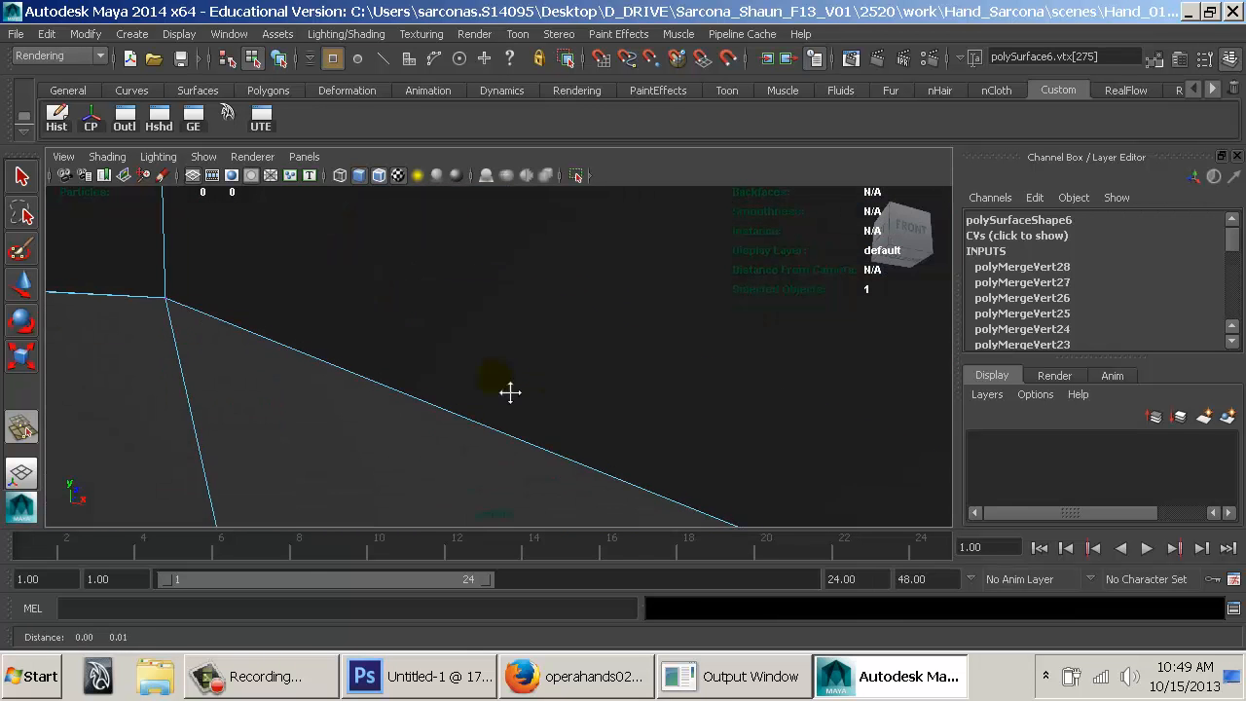
alt+drag(511, 393, 631, 348)
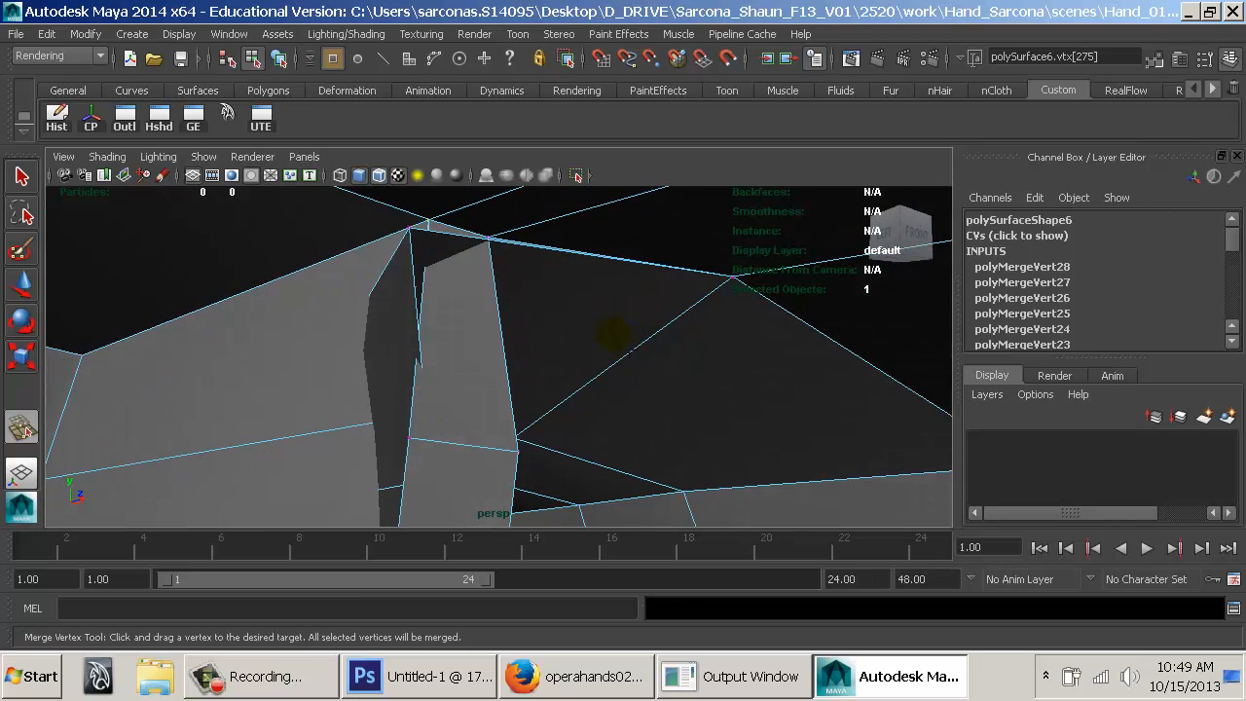
drag(497, 238, 634, 394)
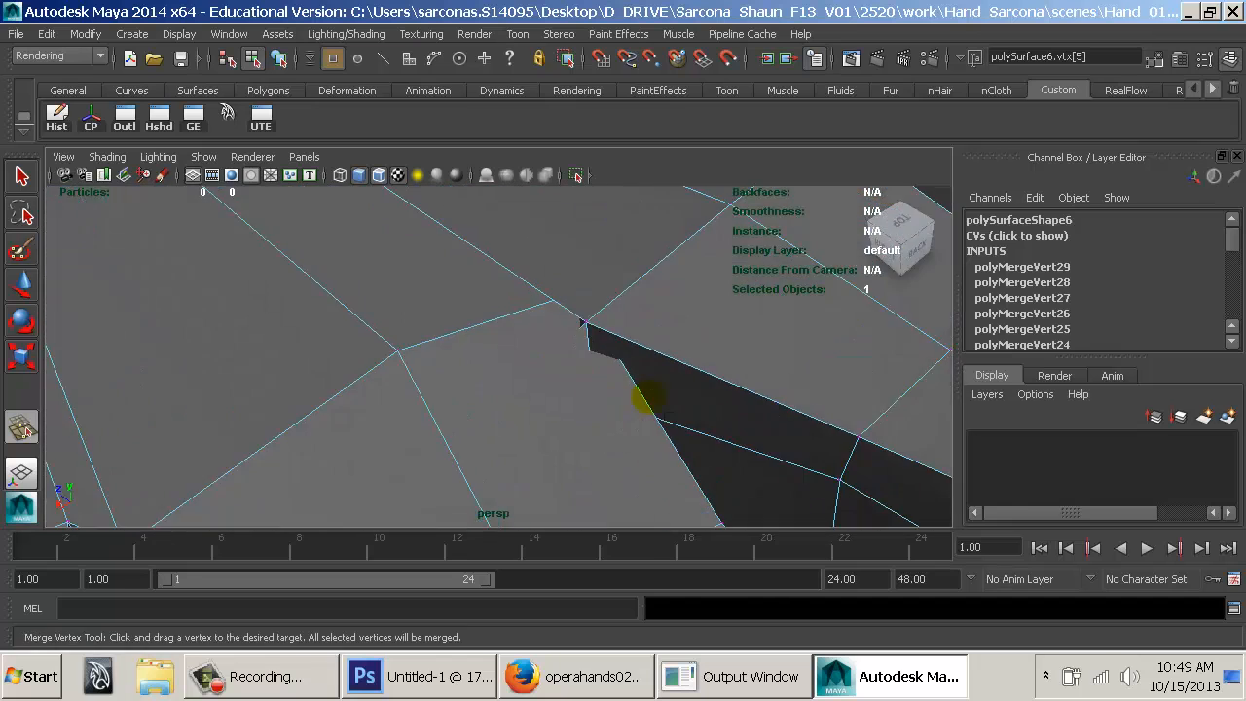
Return the mesh to object mode and examine the finger joins on the hand's underside in smoothed shaded display.
key(4)
key(3)
key(5)
key(w)
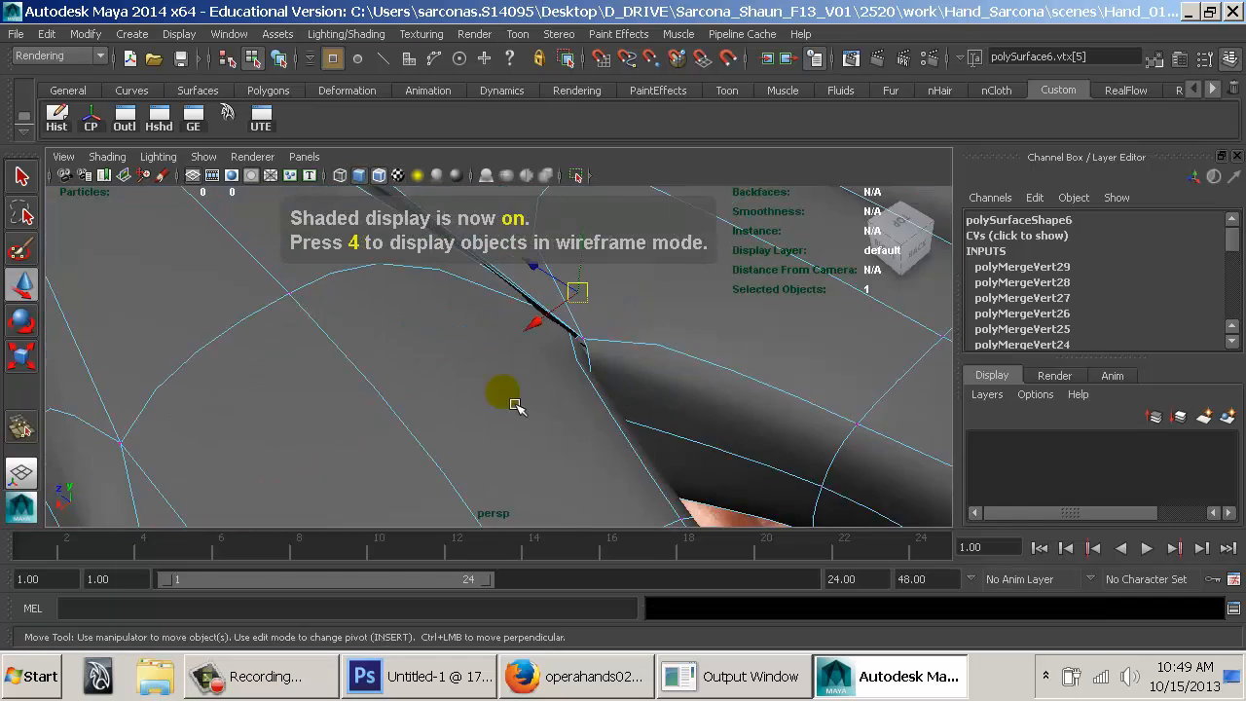
right_drag(560, 216, 573, 343)
right_drag(623, 250, 648, 193)
alt+drag(594, 331, 456, 158)
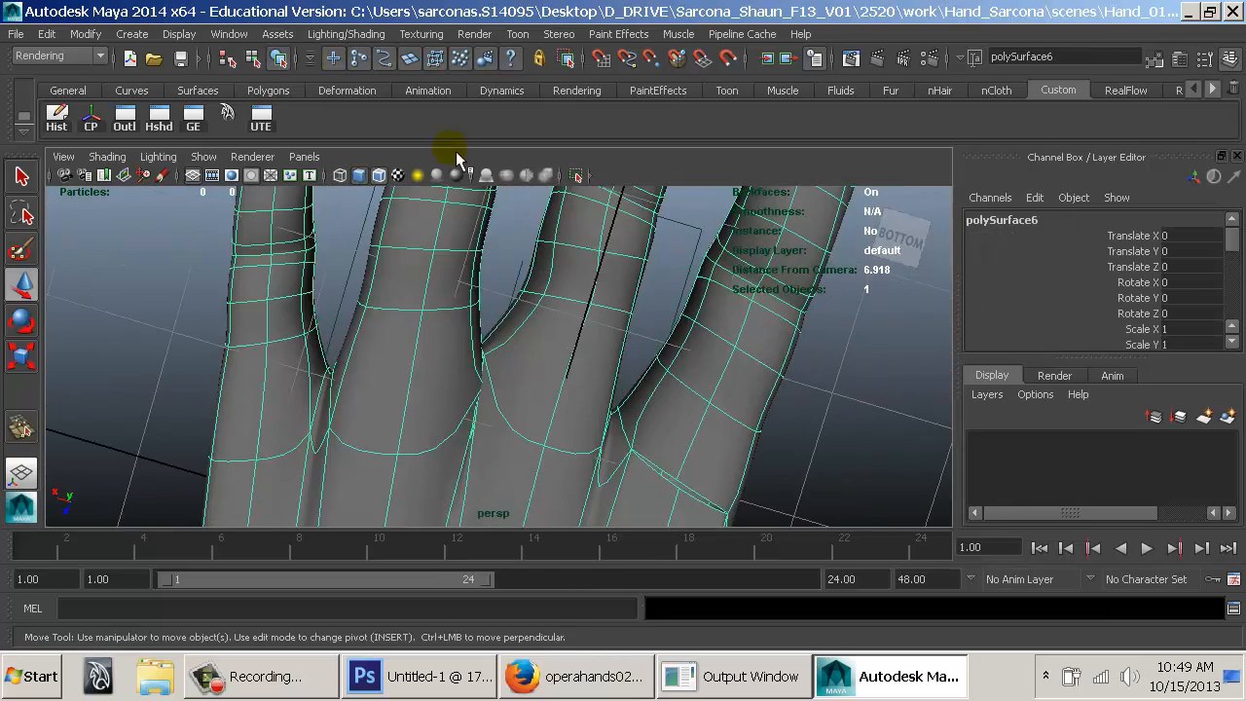
Merge the open middle vertices of the palm and the outermost finger base on the underside with the Merge Vertex Tool.
click(819, 448)
alt+drag(702, 413, 700, 345)
alt+right_drag(551, 347, 699, 373)
key(y)
click(596, 398)
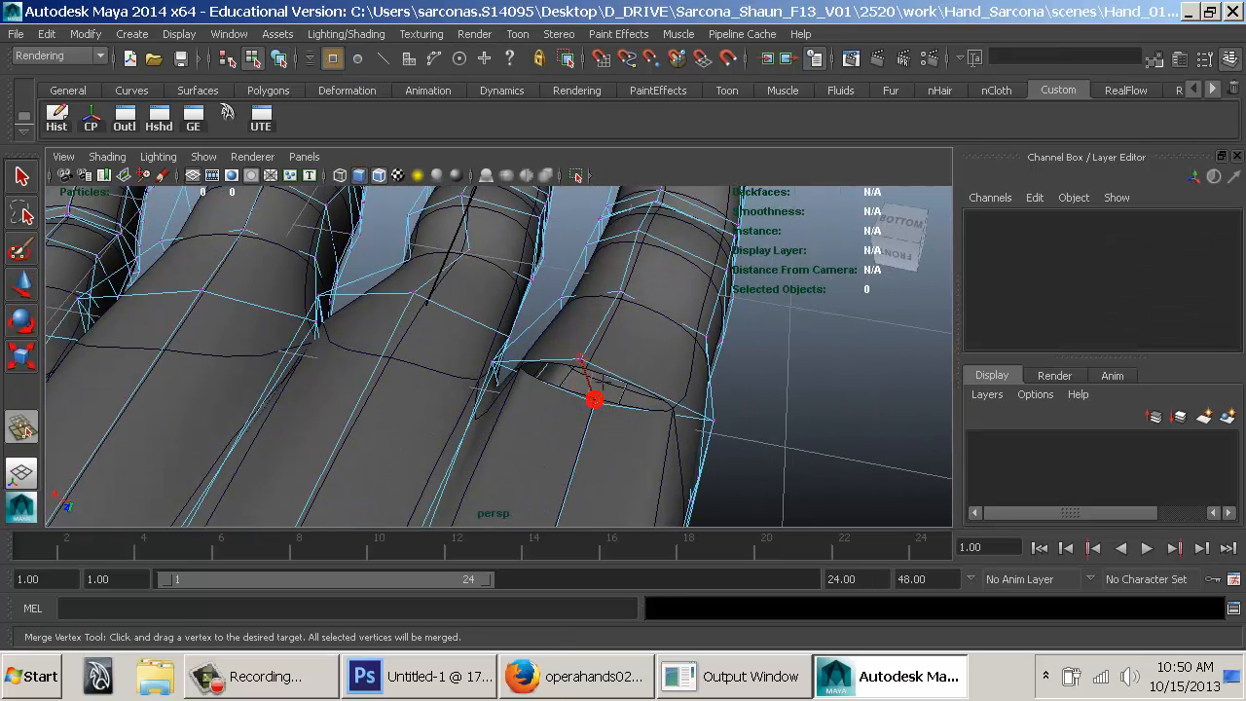
drag(603, 382, 585, 364)
Switch to object mode, deselect the hand and examine the smoothed joins between the finger bases up close.
key(w)
key(F8)
click(667, 322)
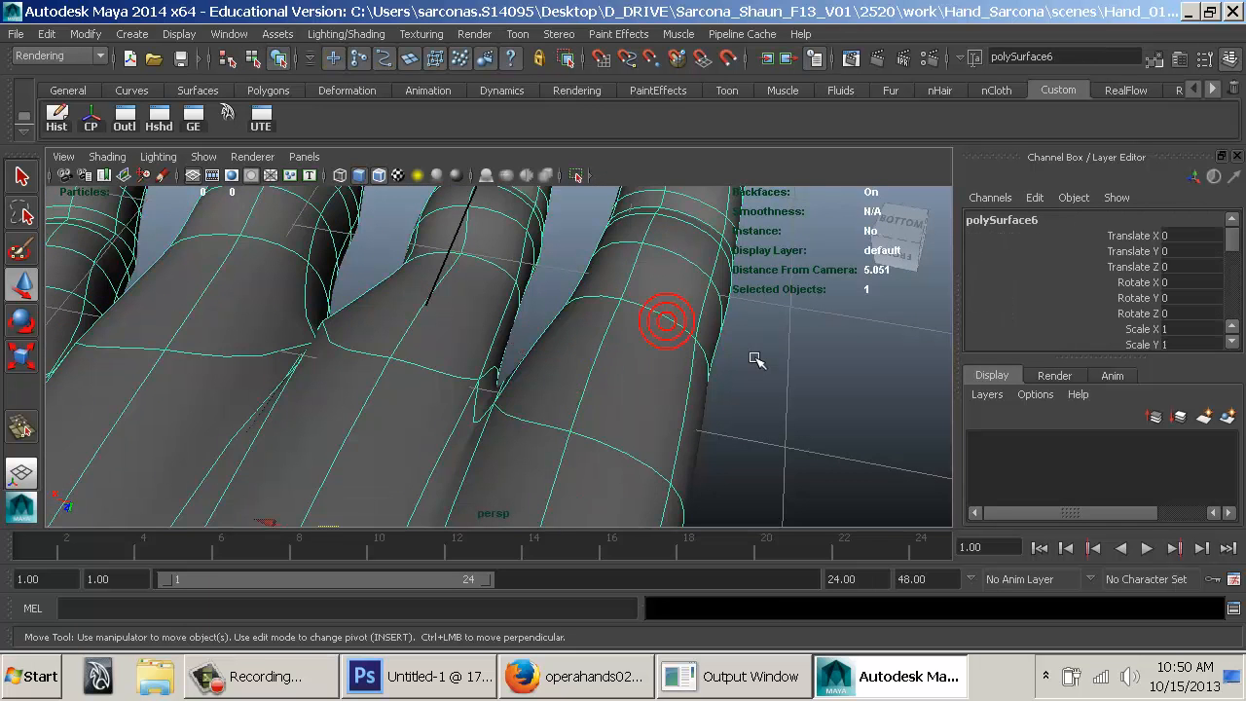
click(749, 353)
alt+drag(533, 263, 575, 390)
alt+middle_drag(507, 376, 566, 366)
alt+right_drag(566, 367, 448, 345)
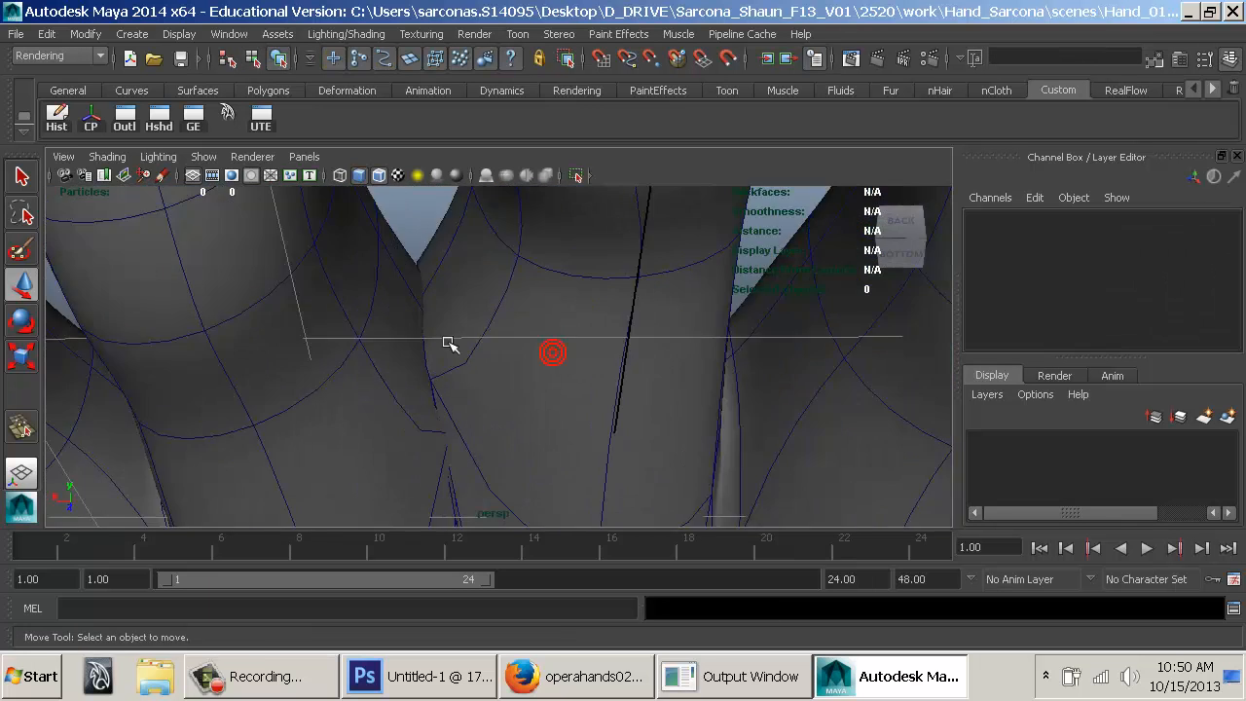
Switch the unsmoothed hand to vertex mode and move the corner vertex between two fingers aside to open the gap.
alt+drag(451, 351, 643, 501)
alt+drag(512, 462, 537, 461)
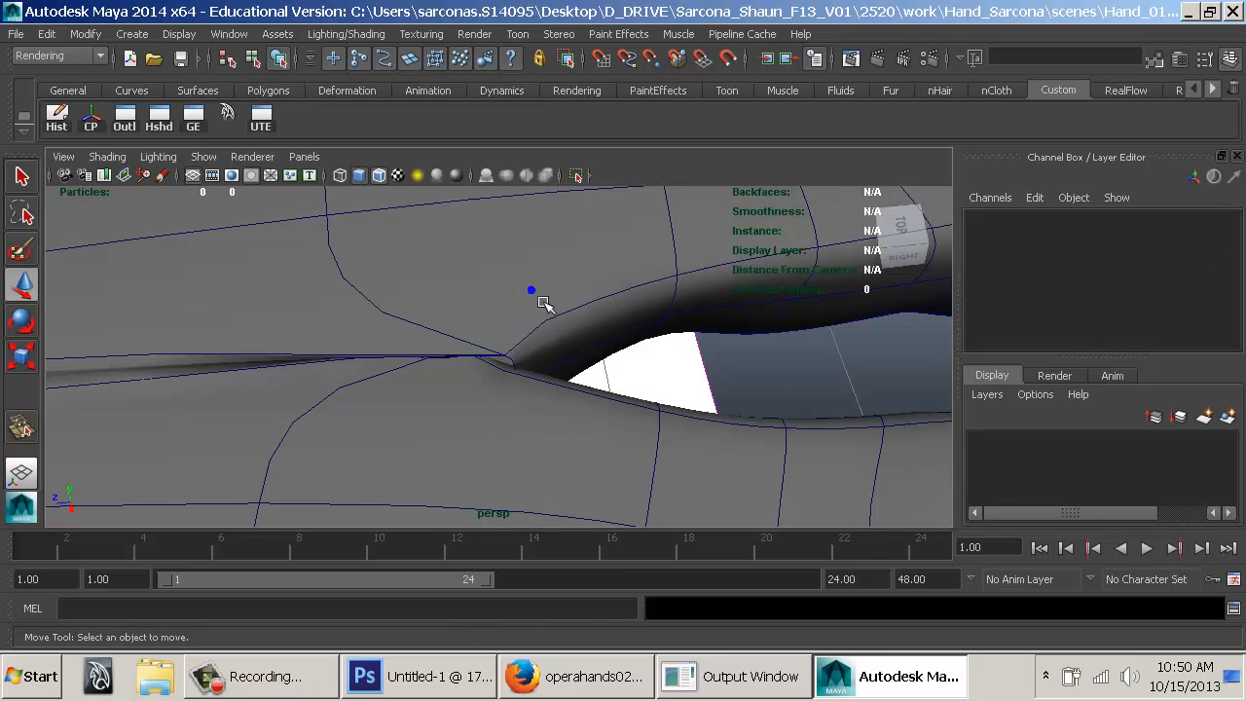
right_drag(528, 214, 477, 232)
key(1)
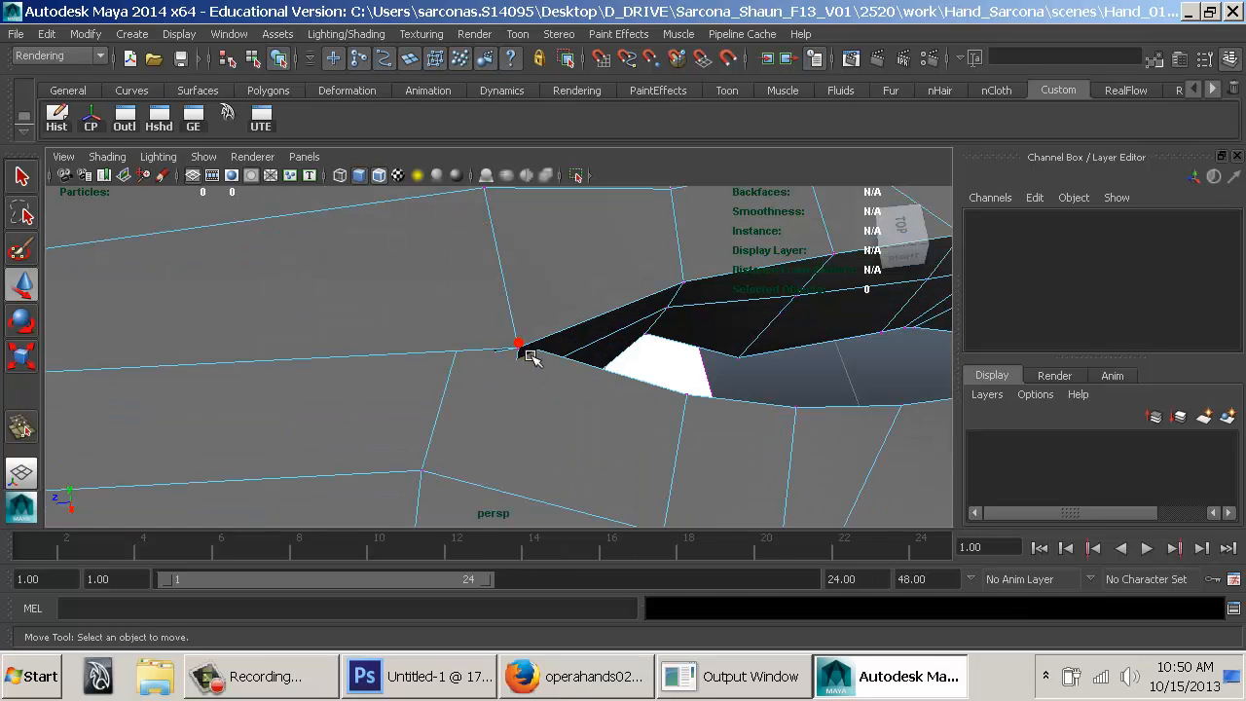
click(531, 356)
click(535, 391)
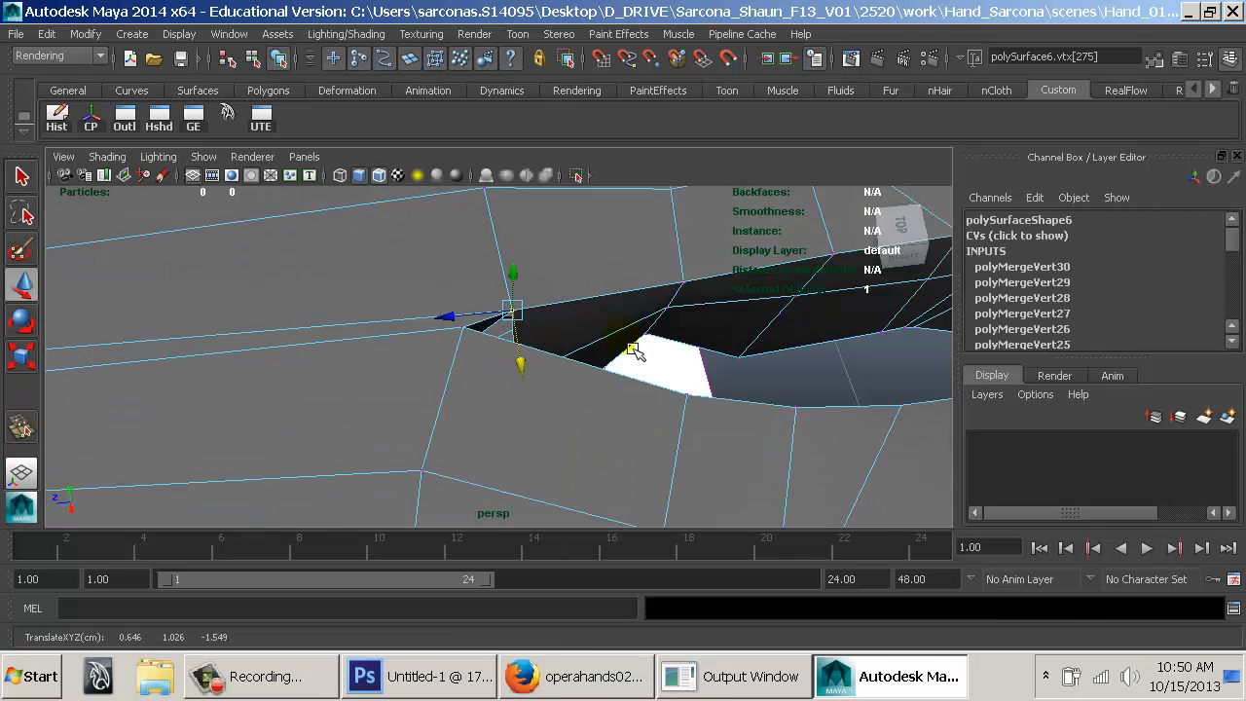
Examine the overlapping vertices at the finger web in wireframe and shaded display, including from inside the hand.
alt+drag(634, 351, 451, 312)
key(4)
key(5)
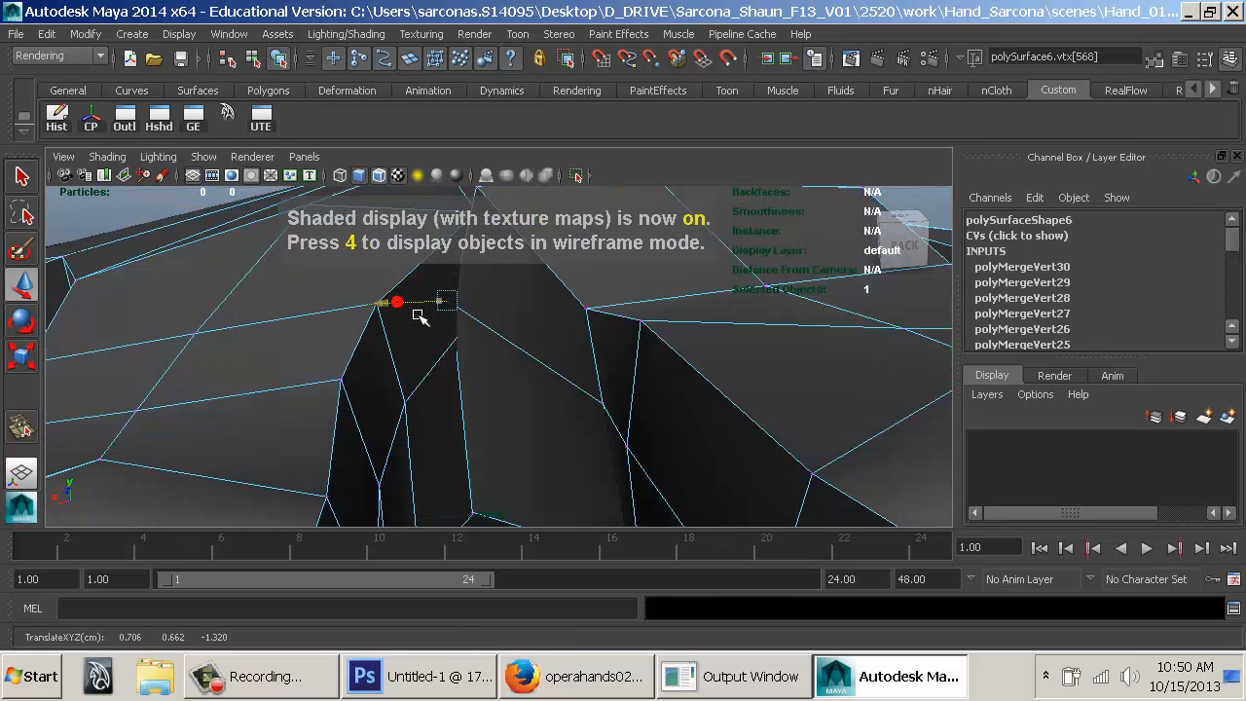
key(4)
mouse_move(458, 311)
alt+mouse_down()
mouse_move(493, 348)
mouse_move(547, 366)
alt+mouse_up()
click(495, 324)
key(r)
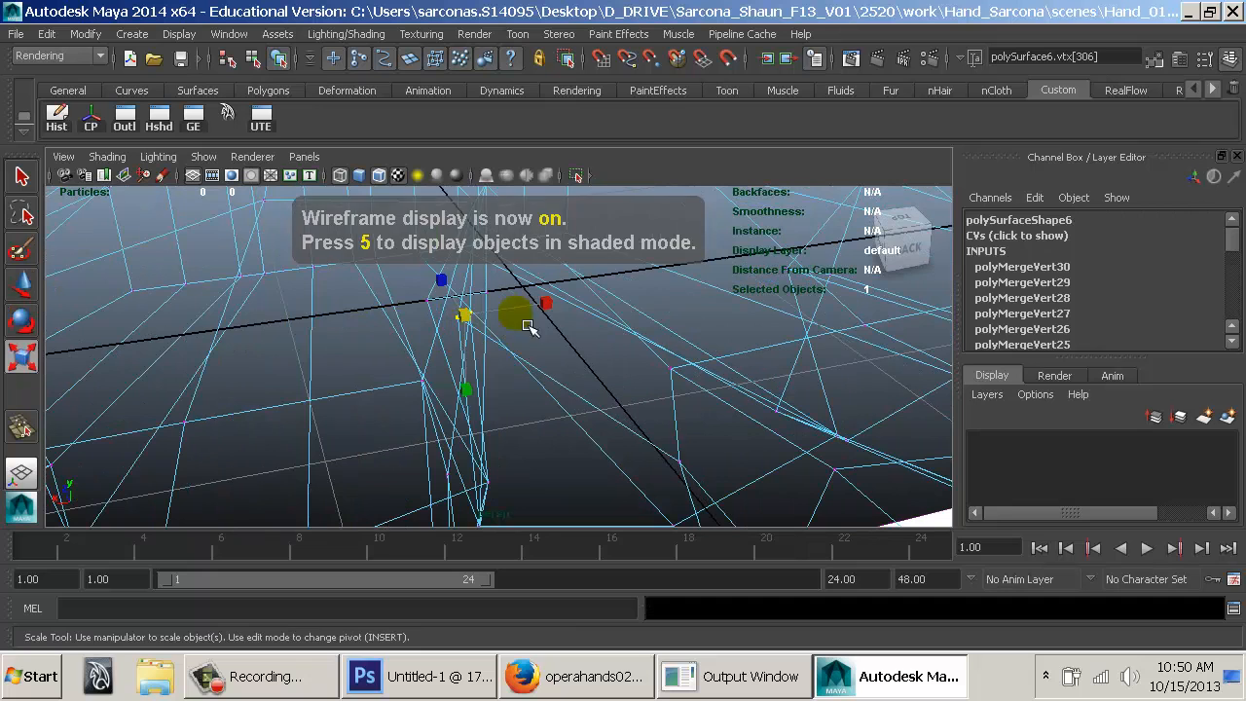
mouse_move(534, 321)
mouse_down()
mouse_move(443, 338)
mouse_move(506, 387)
mouse_move(473, 364)
mouse_move(896, 364)
mouse_move(608, 378)
mouse_move(584, 331)
mouse_move(553, 360)
mouse_up()
key(6)
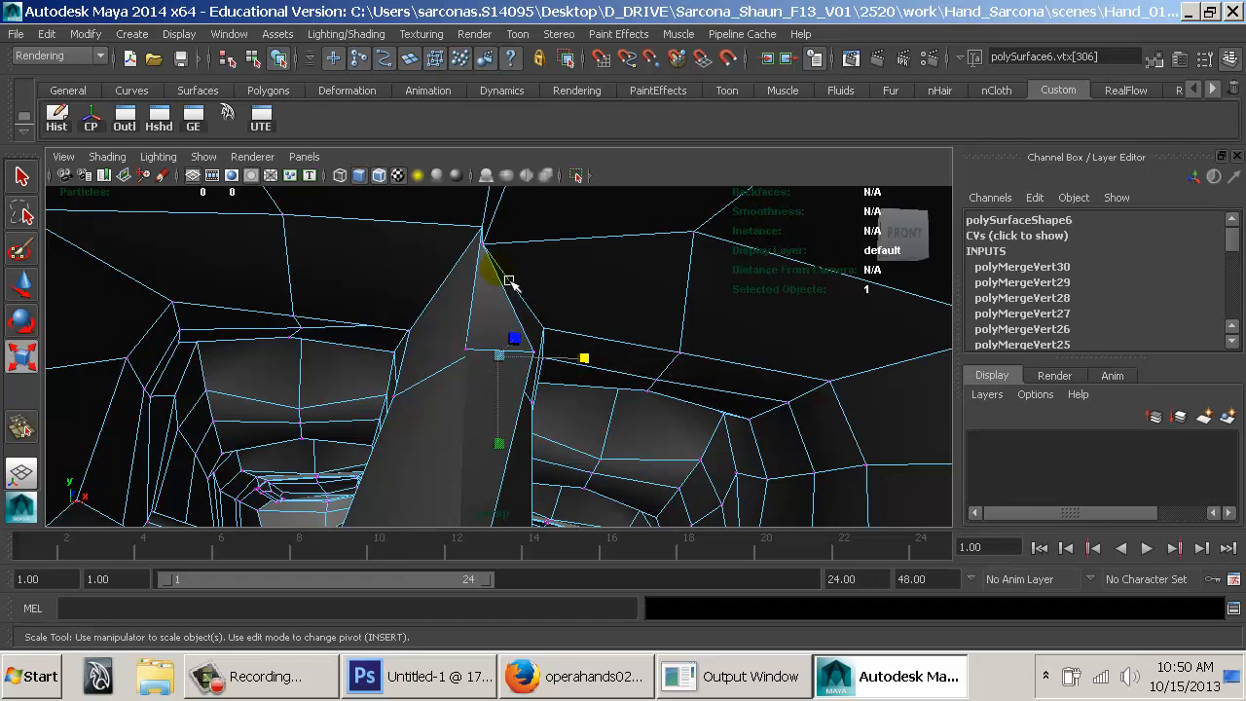
Adjust the loose web vertices from inside the hand and merge them with the Merge Vertex Tool.
click(481, 241)
key(w)
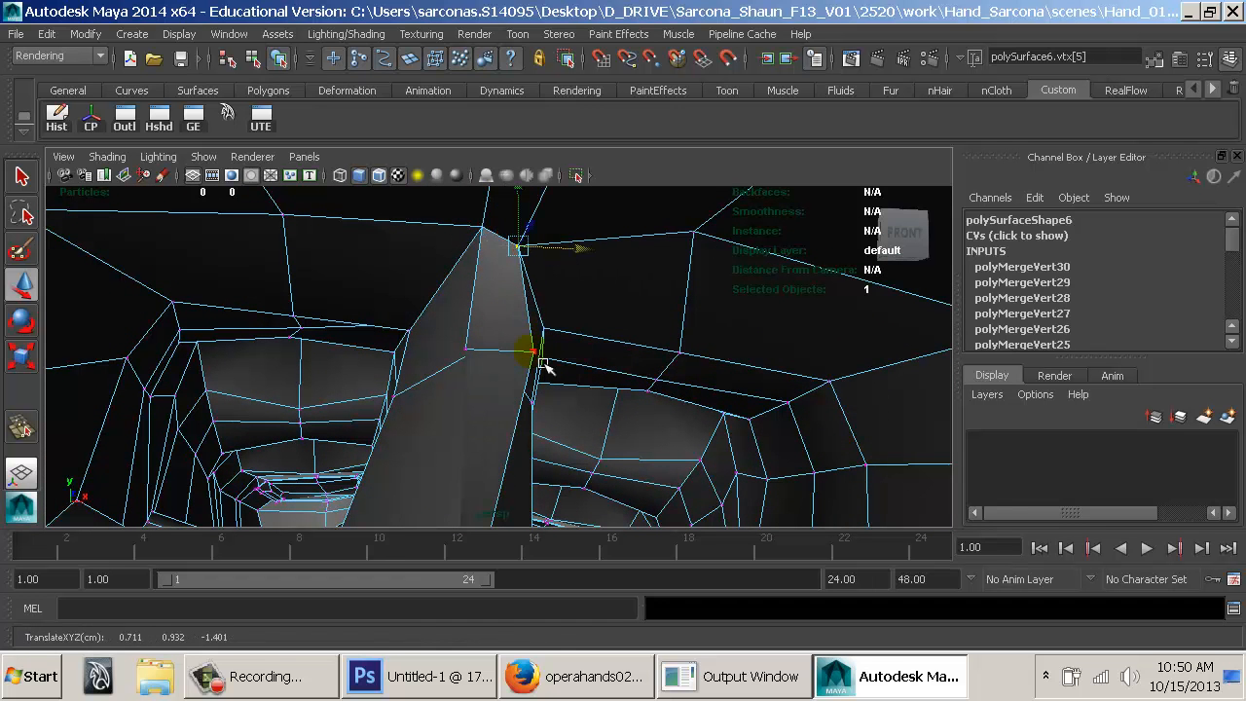
alt+drag(553, 363, 468, 389)
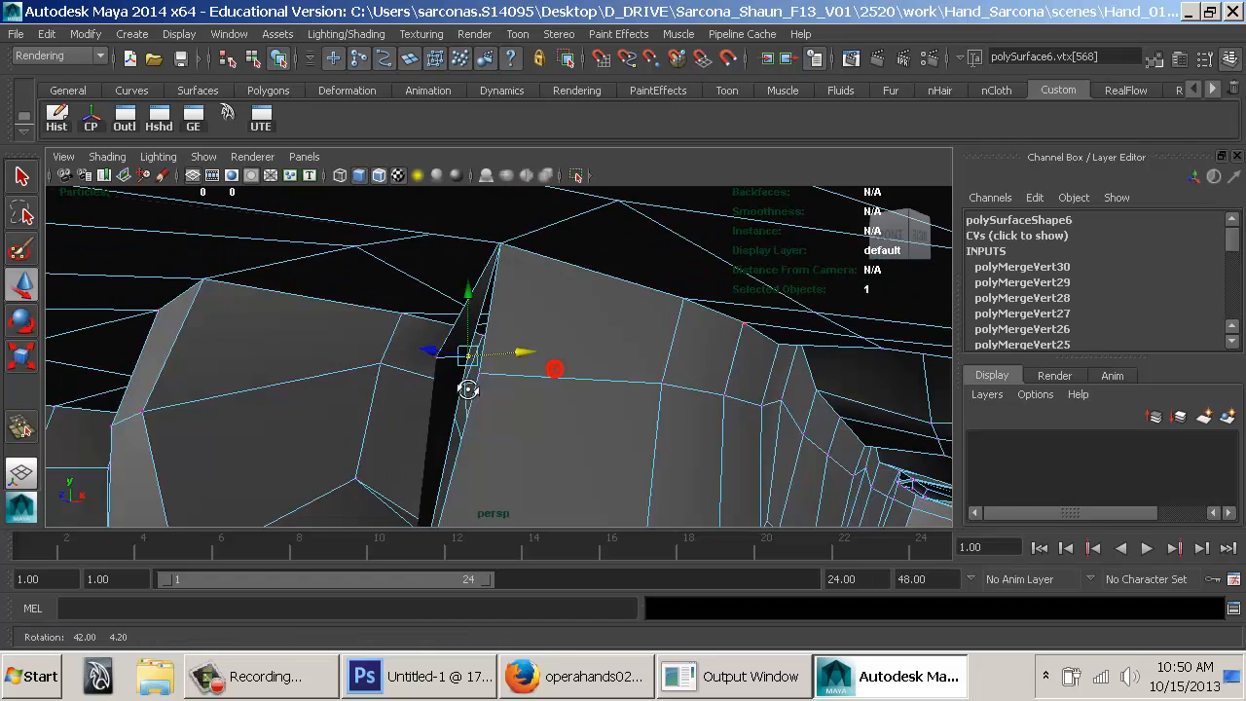
alt+right_drag(468, 390, 537, 395)
key(g)
drag(451, 361, 490, 423)
alt+middle_drag(490, 423, 533, 311)
key(w)
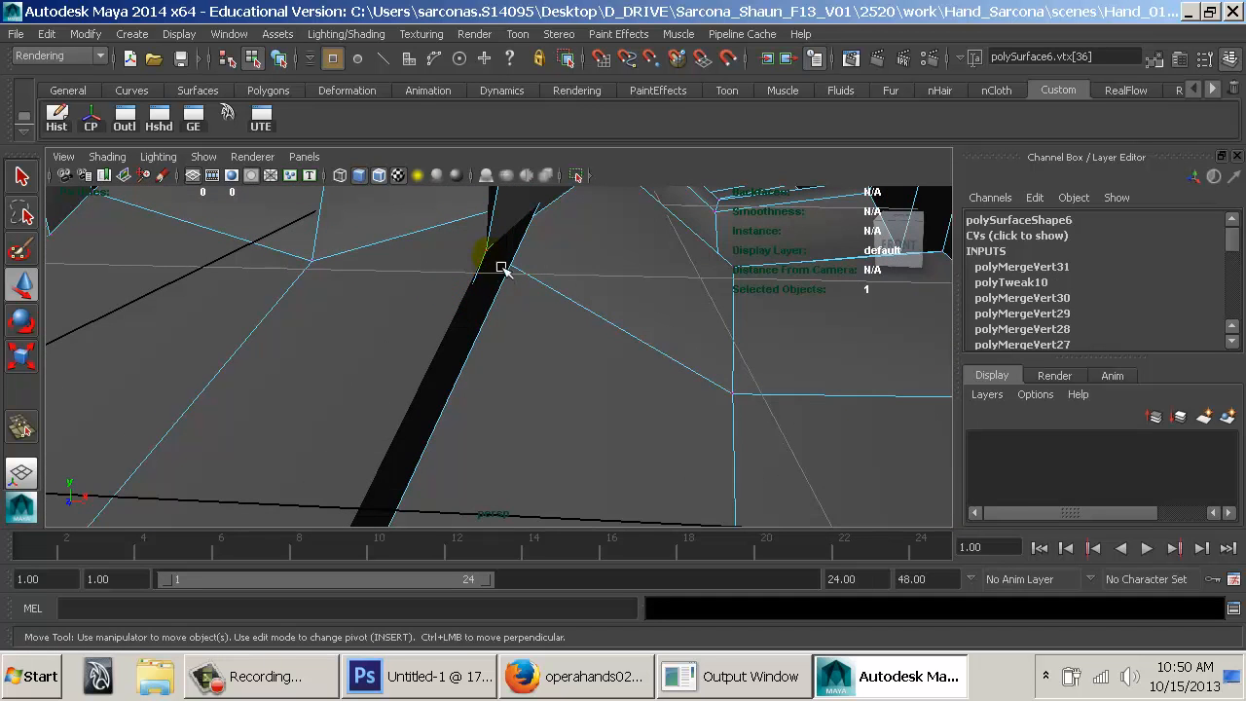
Inspect the vertices where the finger bases meet the palm from inside the hand for remaining gaps.
drag(499, 263, 592, 314)
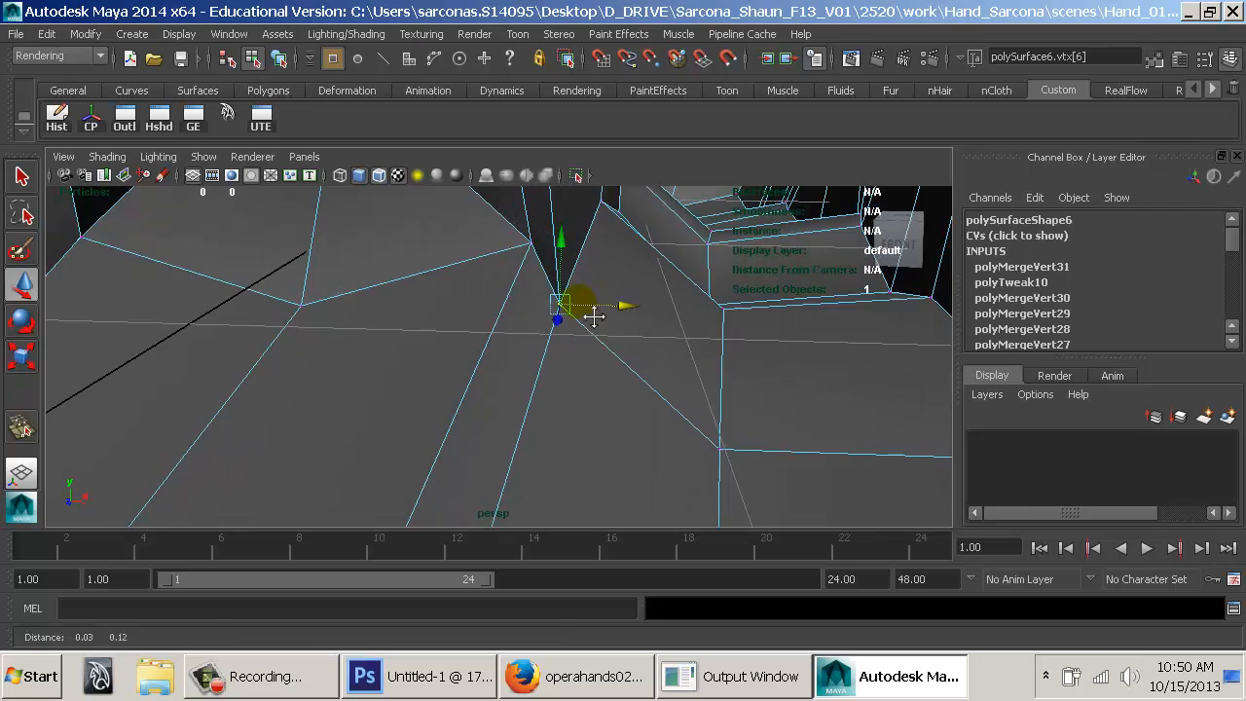
alt+right_drag(588, 292, 660, 312)
alt+middle_drag(660, 311, 659, 353)
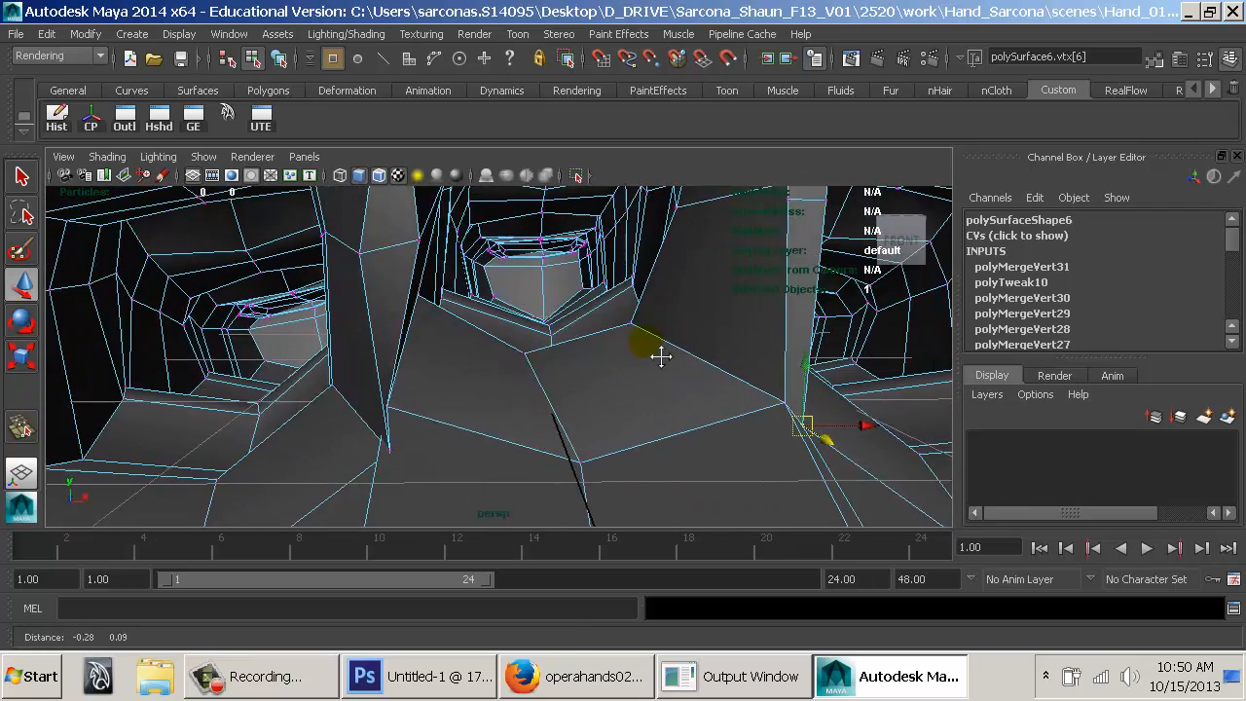
alt+drag(659, 354, 486, 443)
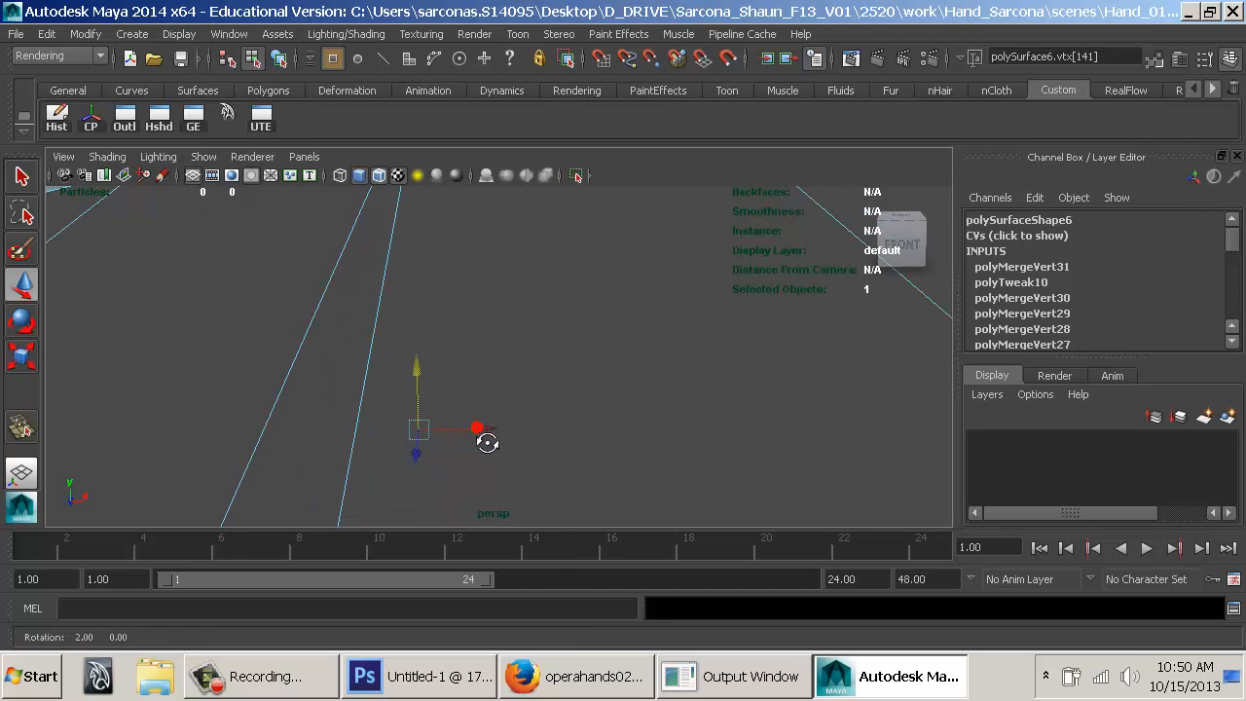
scroll(516, 352, down, 5)
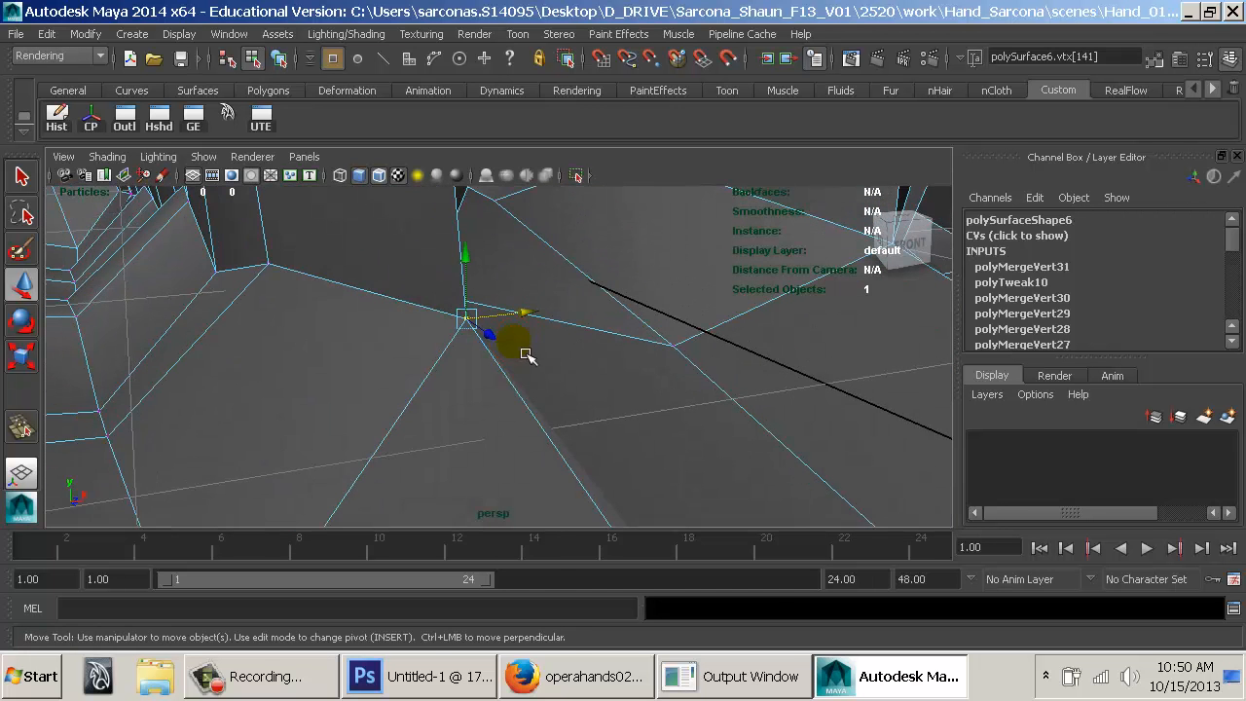
alt+drag(447, 321, 458, 242)
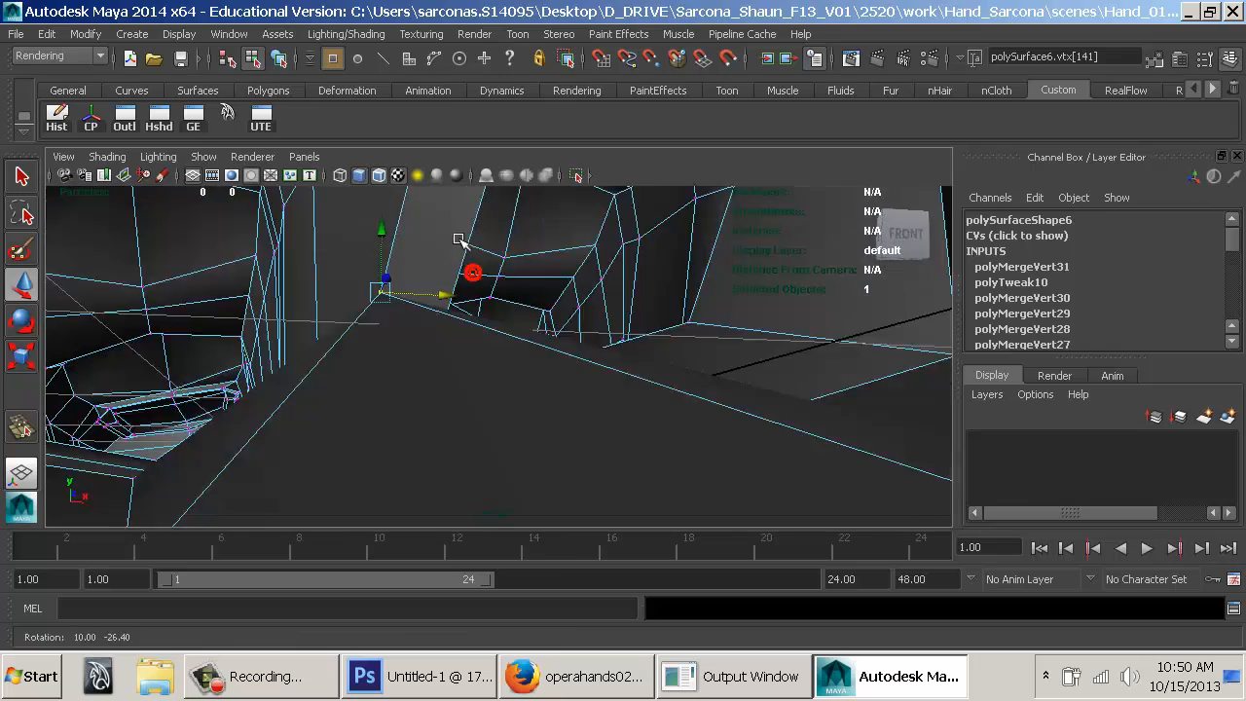
alt+middle_drag(459, 243, 454, 467)
alt+drag(453, 467, 481, 364)
alt+middle_drag(481, 364, 501, 430)
alt+drag(501, 430, 624, 343)
alt+middle_drag(624, 343, 635, 375)
mouse_move(635, 375)
alt+mouse_down()
mouse_move(613, 370)
mouse_move(571, 420)
mouse_move(551, 387)
mouse_move(458, 404)
mouse_move(376, 361)
alt+mouse_up()
Show the hand smoothed in object mode, deselect it and examine the webs between the fingers from above.
key(4)
key(5)
key(f)
scroll(564, 414, down, 5)
scroll(450, 409, down, 3)
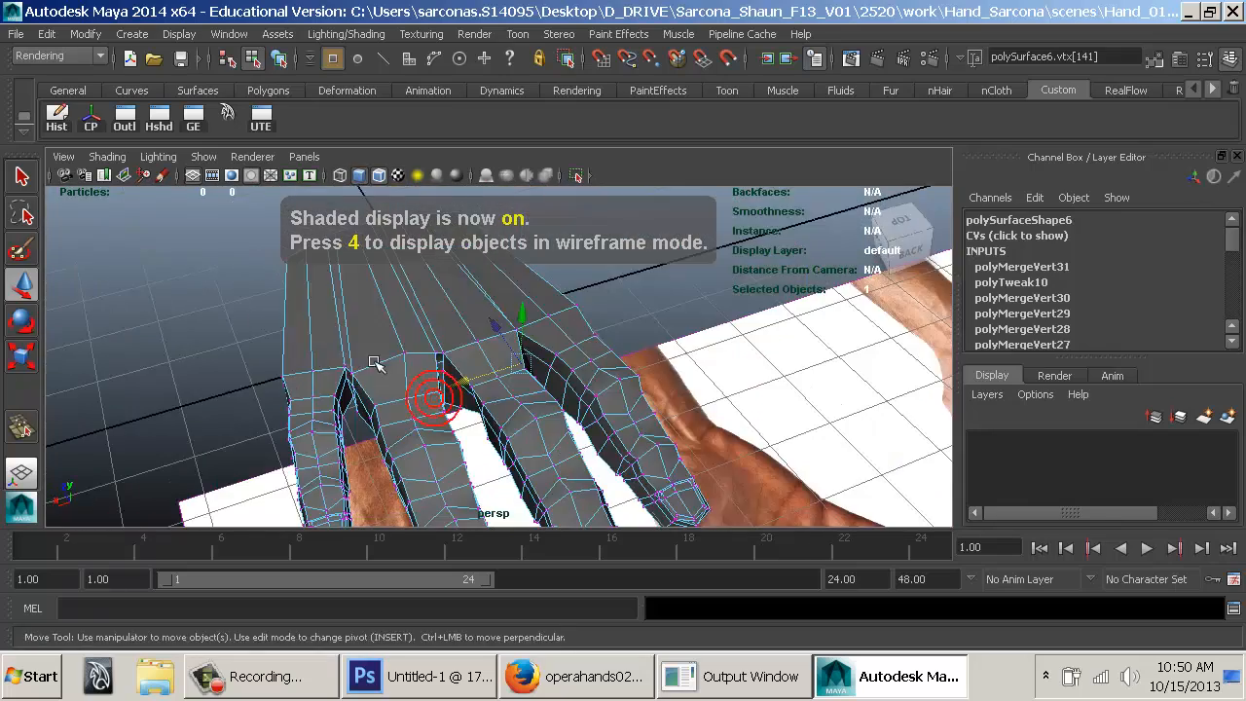
alt+right_drag(423, 381, 676, 383)
alt+middle_drag(545, 378, 644, 390)
mouse_move(644, 391)
alt+right_down()
mouse_move(731, 416)
mouse_move(654, 392)
alt+right_up()
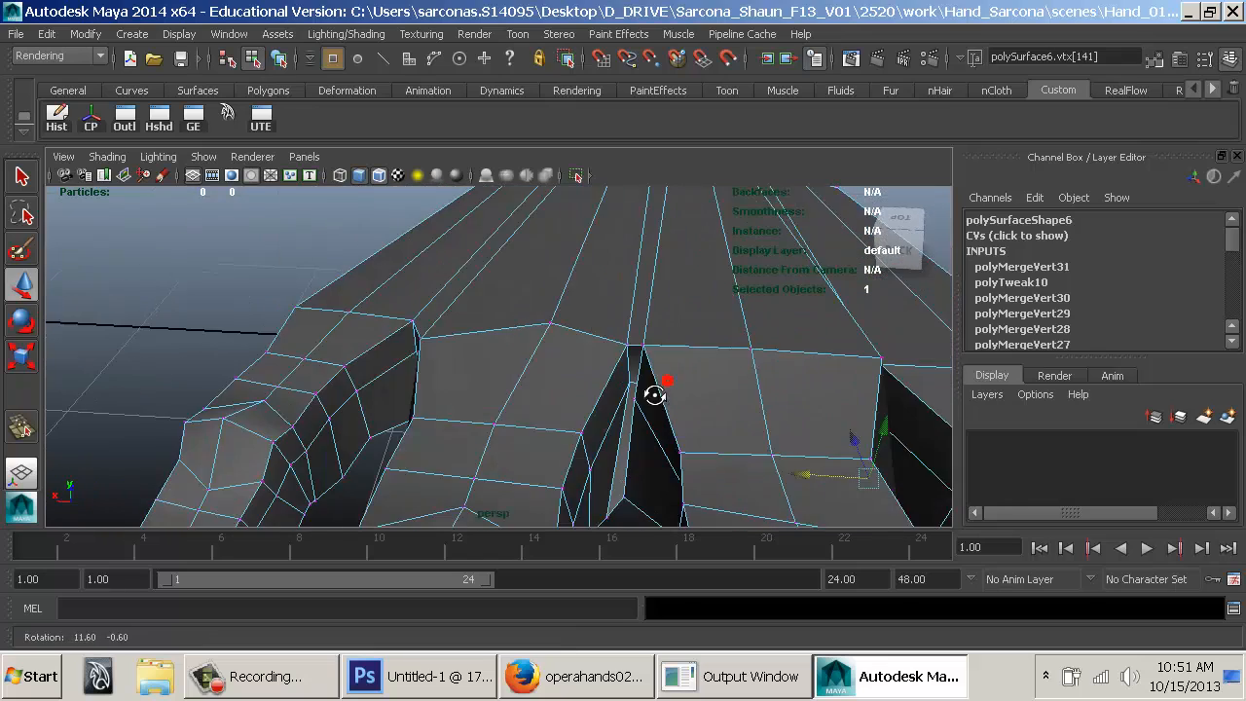
key(3)
key(F8)
alt+middle_drag(588, 315, 634, 298)
alt+right_drag(617, 298, 353, 276)
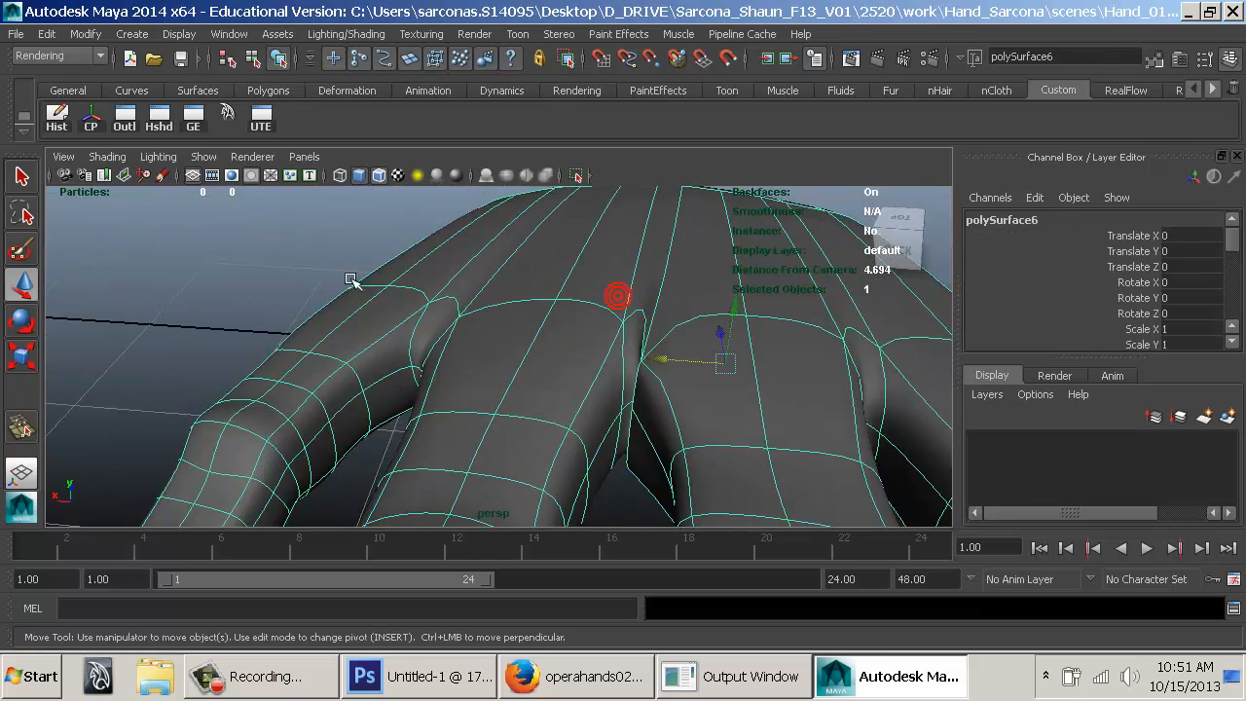
click(354, 276)
mouse_move(409, 383)
alt+mouse_down()
mouse_move(425, 396)
mouse_move(523, 347)
alt+mouse_up()
alt+right_drag(466, 425, 740, 397)
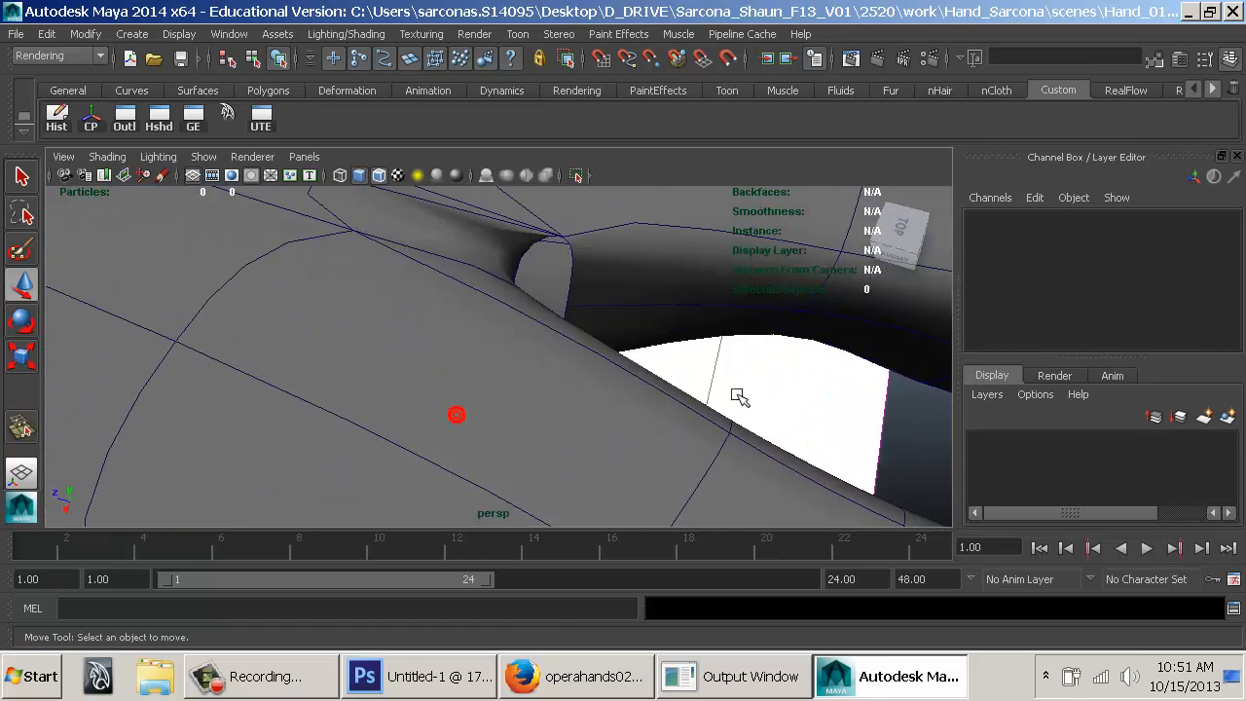
Display the hand unsmoothed and merge the loose vertex between the two fingers into the neighbouring corner with the Merge Vertex Tool.
click(556, 328)
key(1)
alt+drag(590, 364, 305, 313)
alt+middle_drag(305, 314, 374, 351)
alt+right_drag(504, 270, 412, 303)
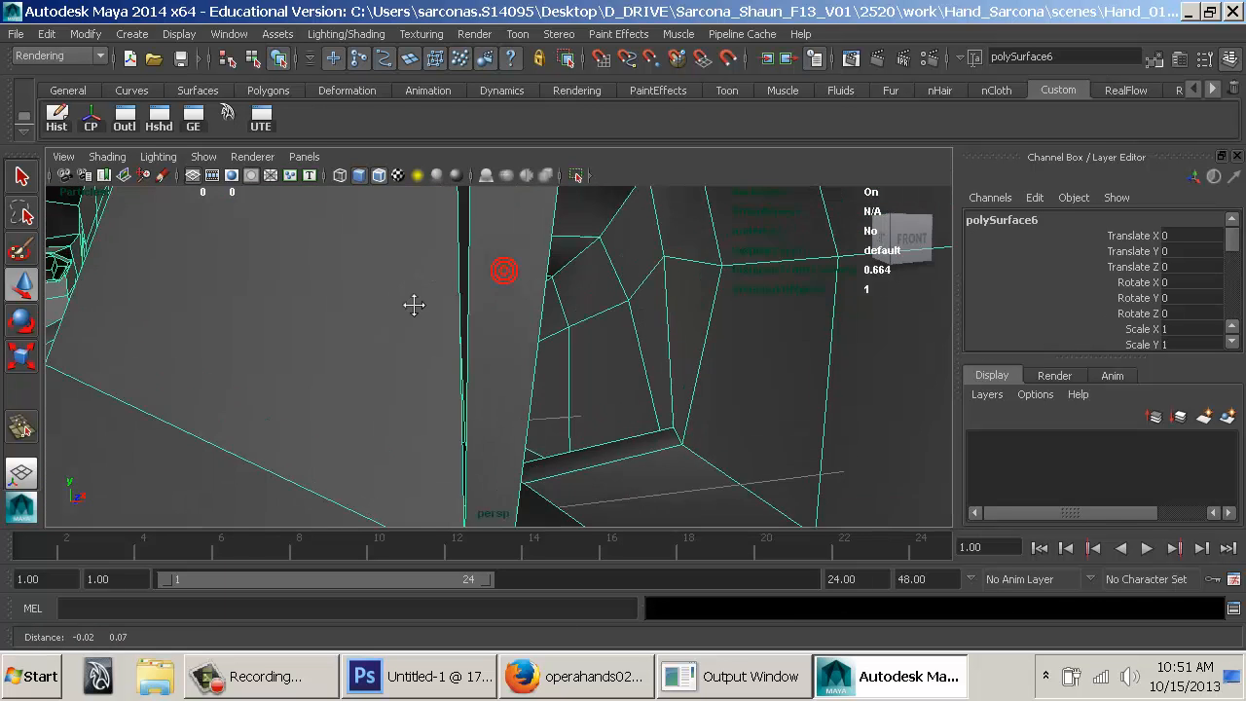
alt+right_drag(398, 370, 439, 384)
alt+middle_drag(493, 336, 510, 351)
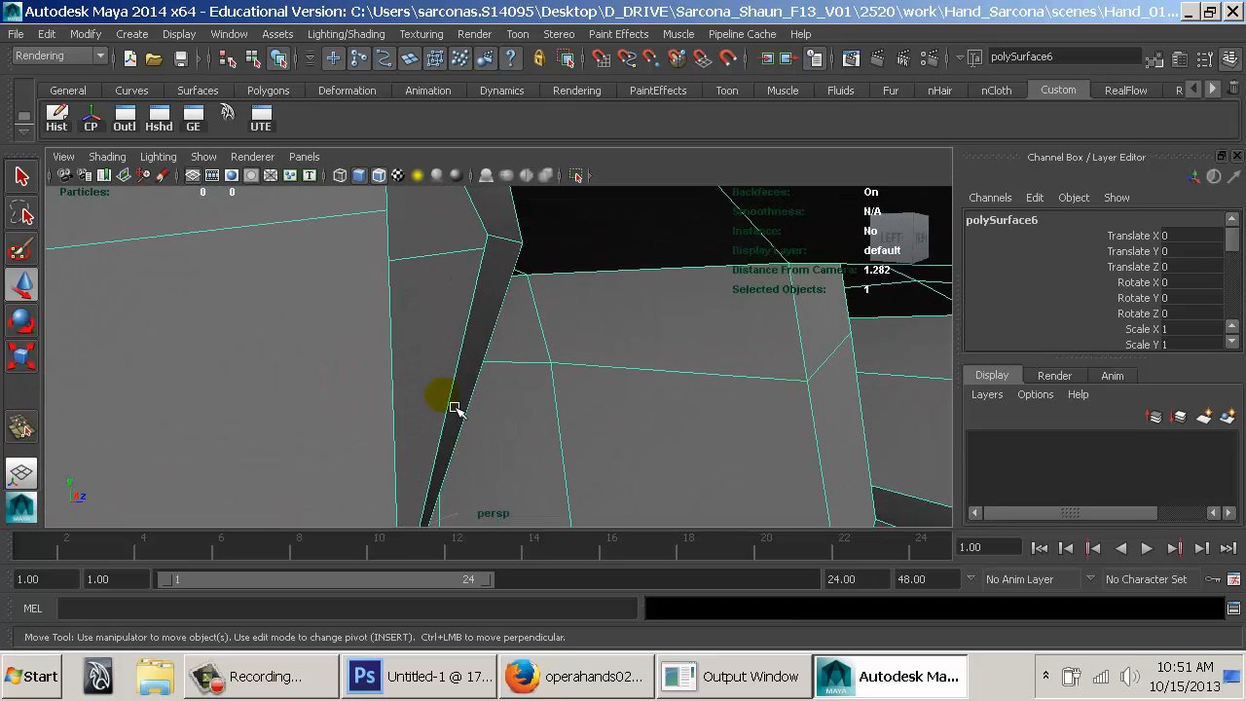
shift+right_drag(486, 316, 487, 302)
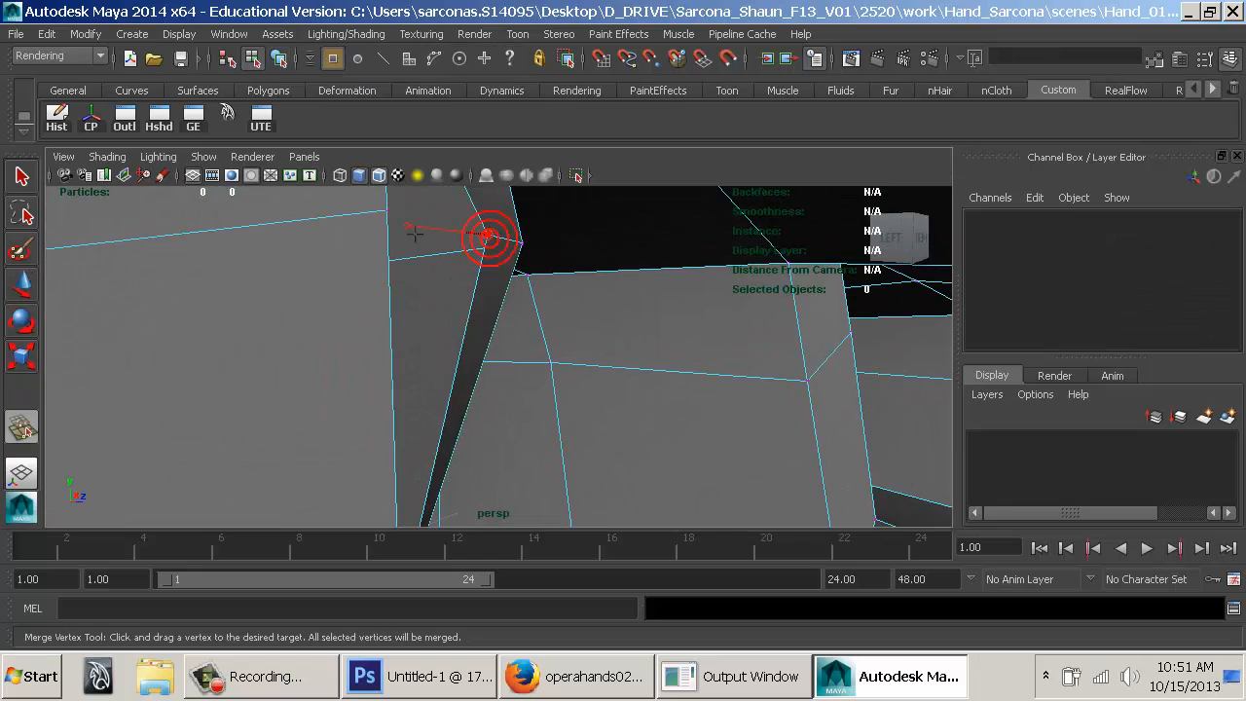
drag(399, 222, 390, 213)
alt+drag(571, 325, 506, 321)
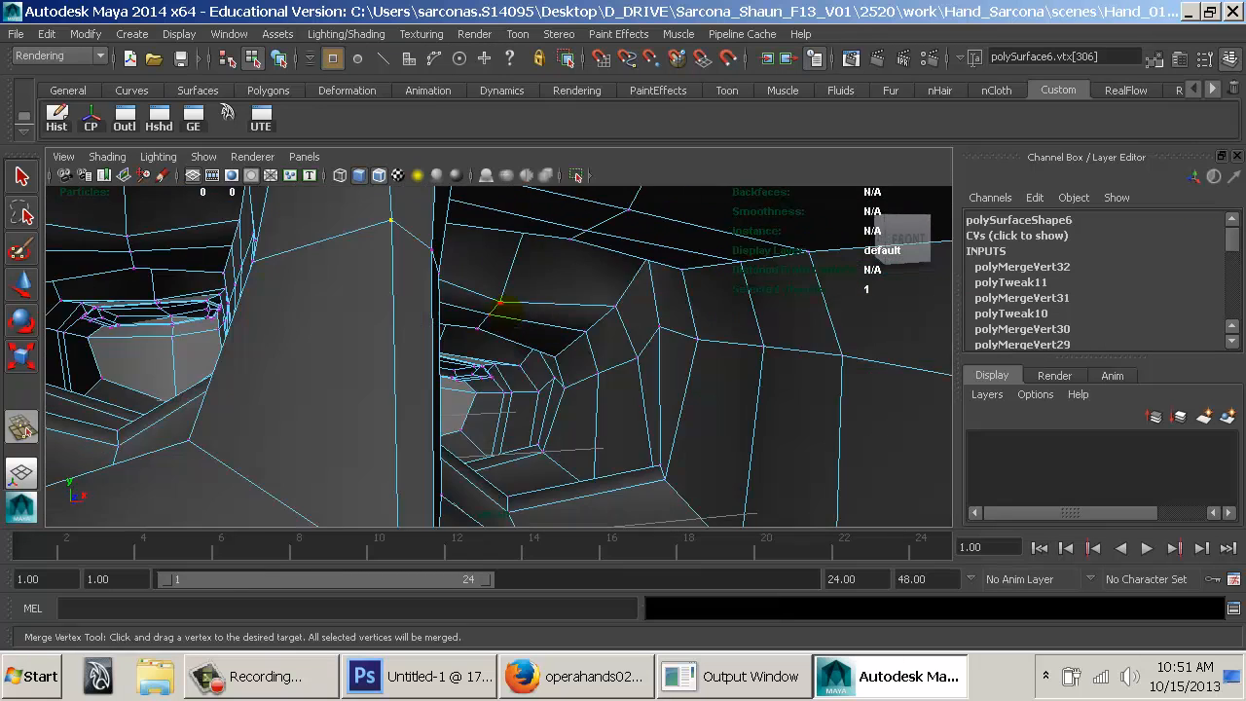
Return the smoothed hand to object mode and check the merged finger web from several angles.
key(w)
alt+right_drag(542, 322, 821, 376)
alt+drag(617, 325, 831, 306)
key(3)
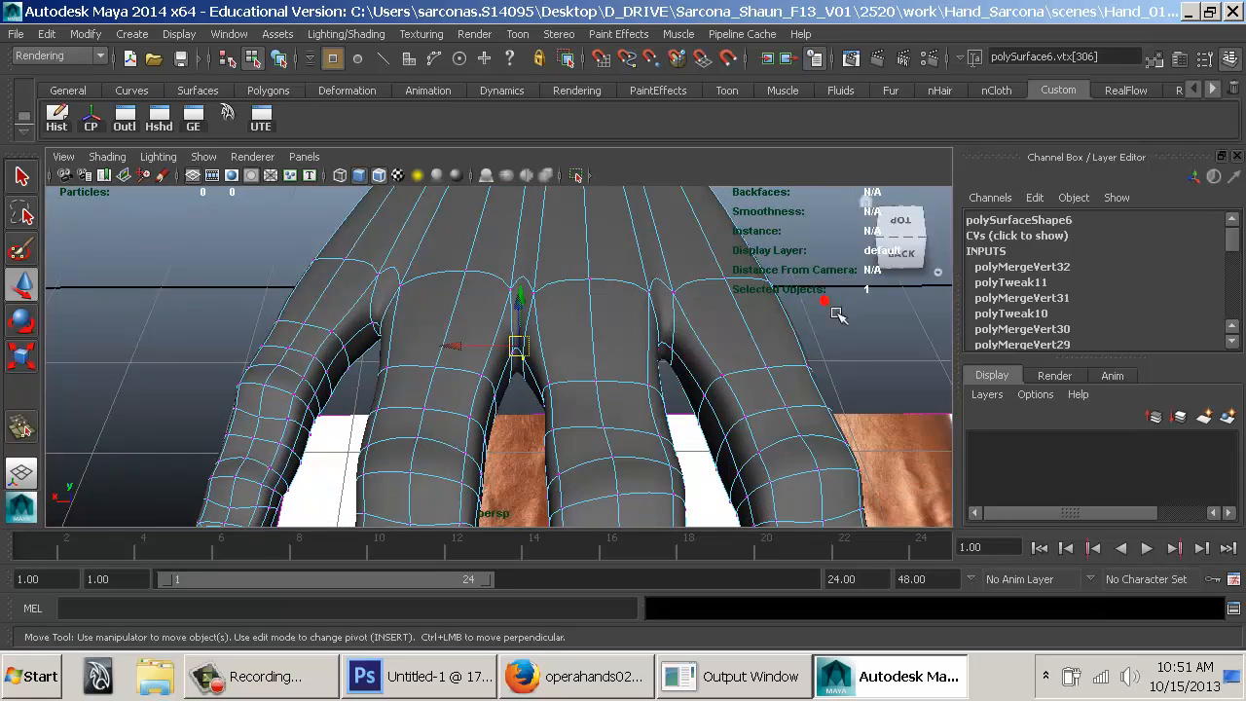
click(638, 305)
key(F8)
alt+drag(638, 292, 394, 255)
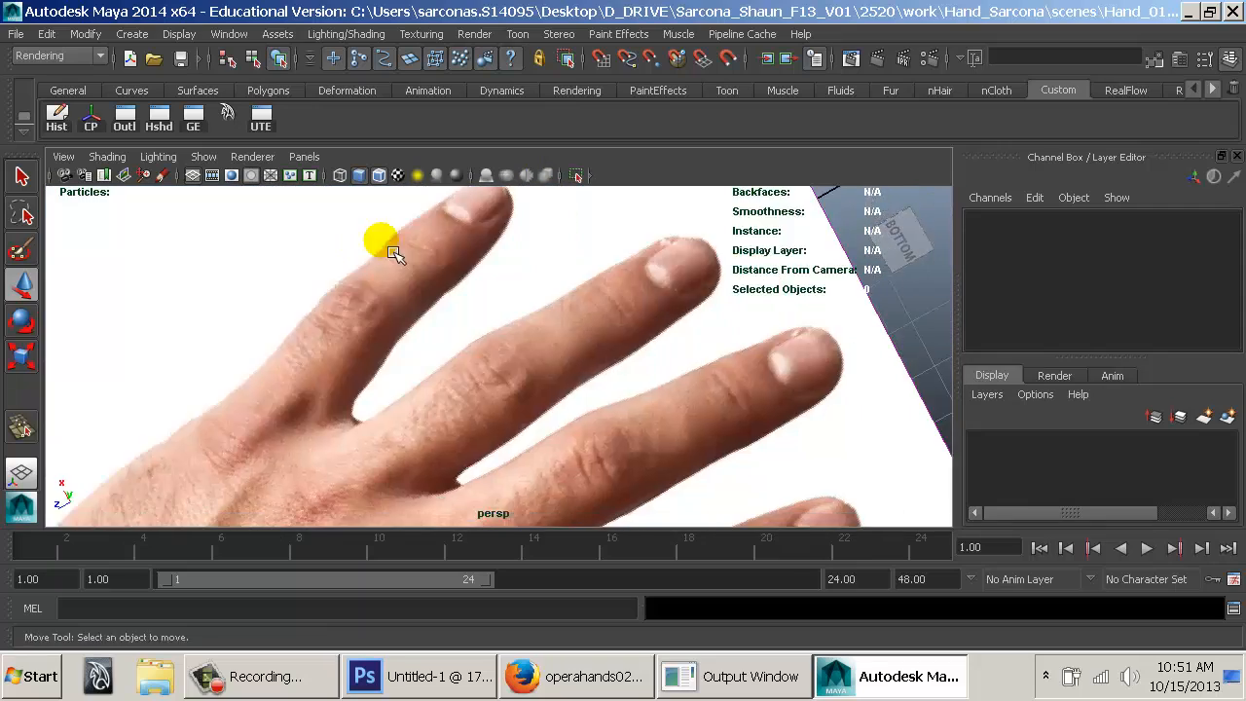
Create a hidden display layer for the top1 camera and add the imagePlane1 hand reference to it.
alt+drag(253, 234, 235, 241)
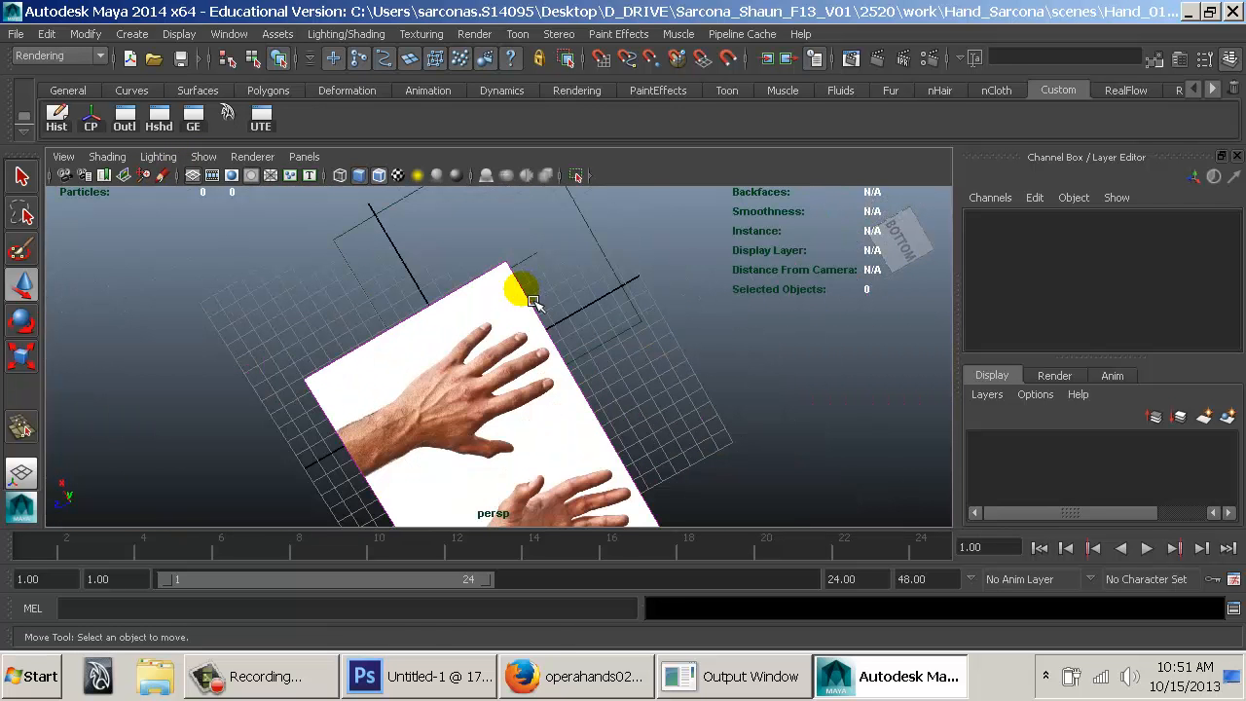
click(534, 303)
scroll(1189, 282, down, 3)
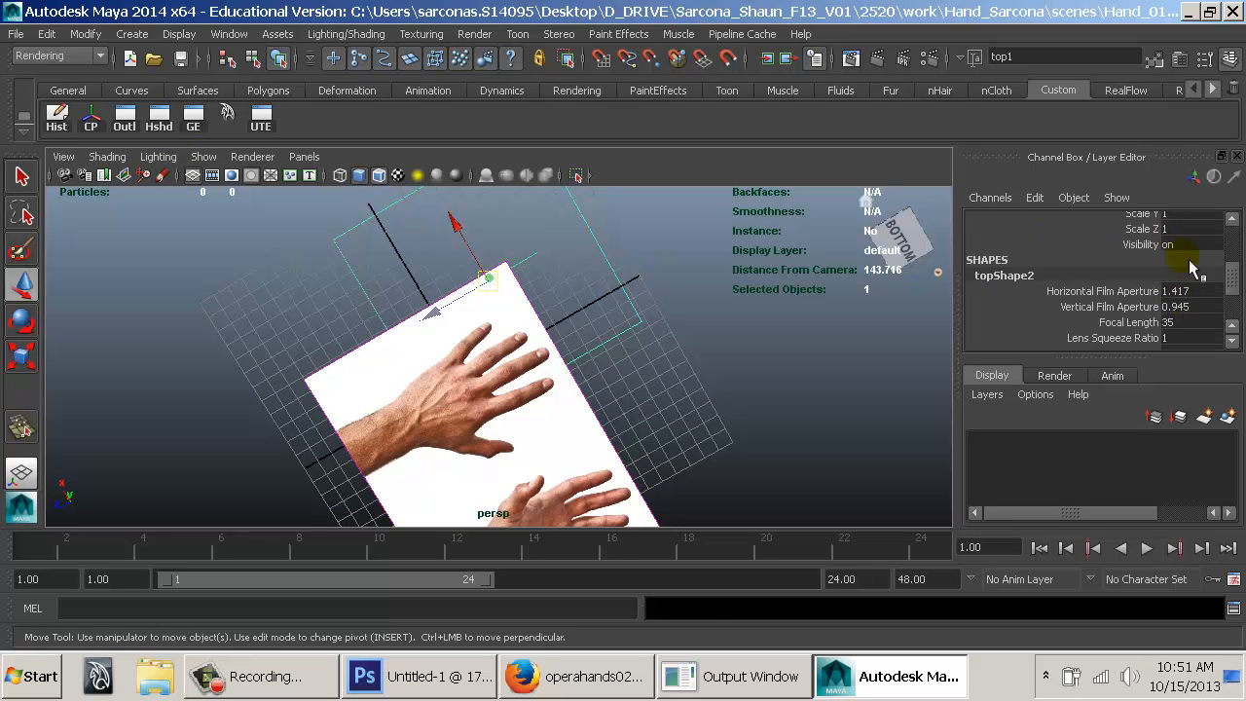
click(1227, 417)
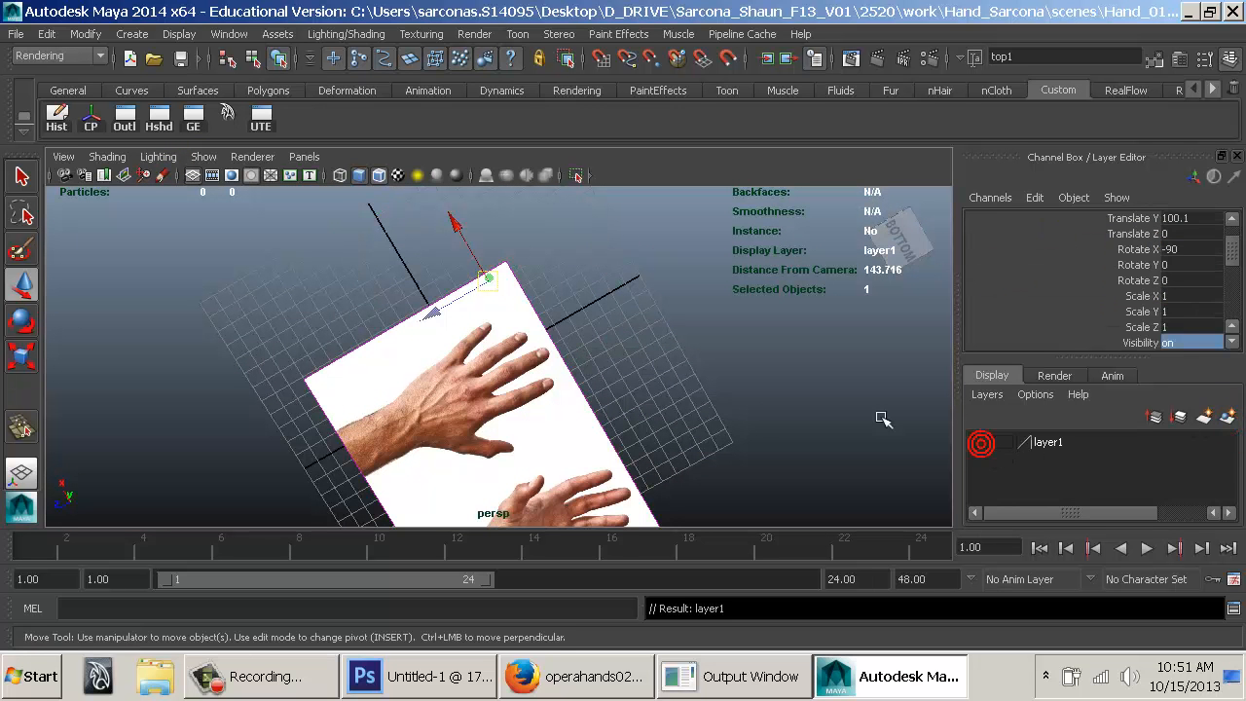
click(842, 353)
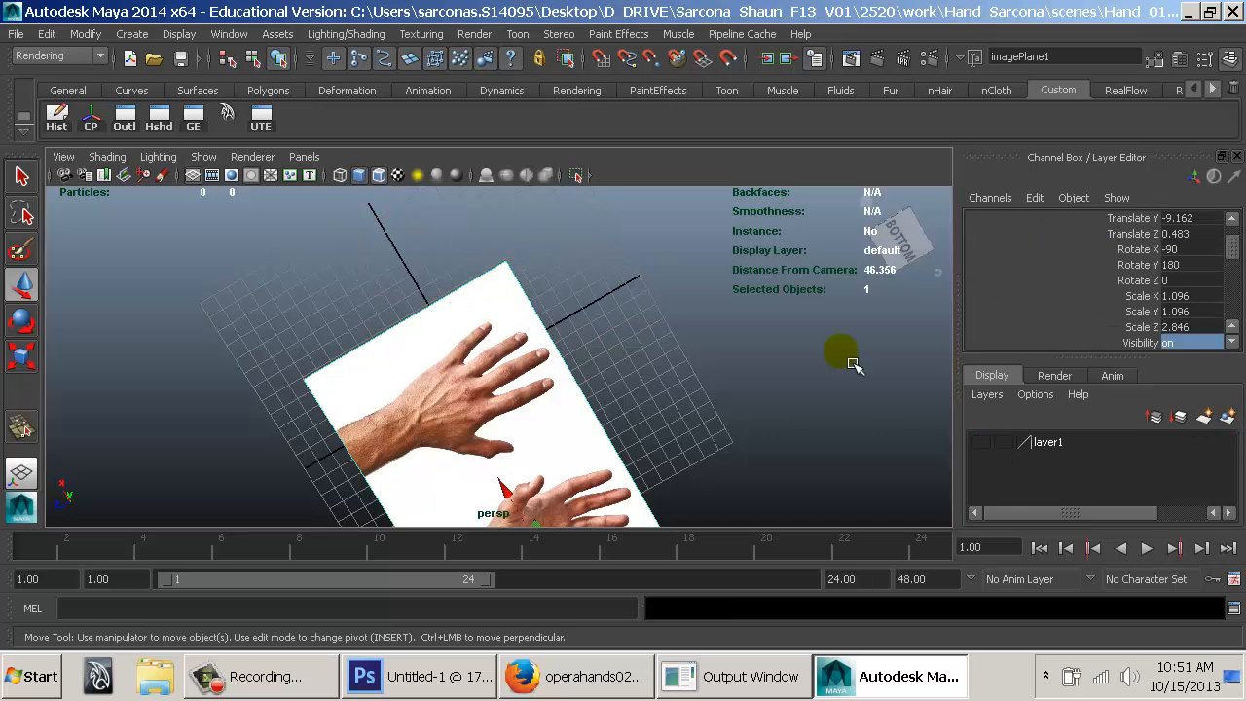
right_click(1044, 446)
click(1071, 478)
Hide the viewport grid and add the side reference imagePlane2 to layer1.
click(484, 375)
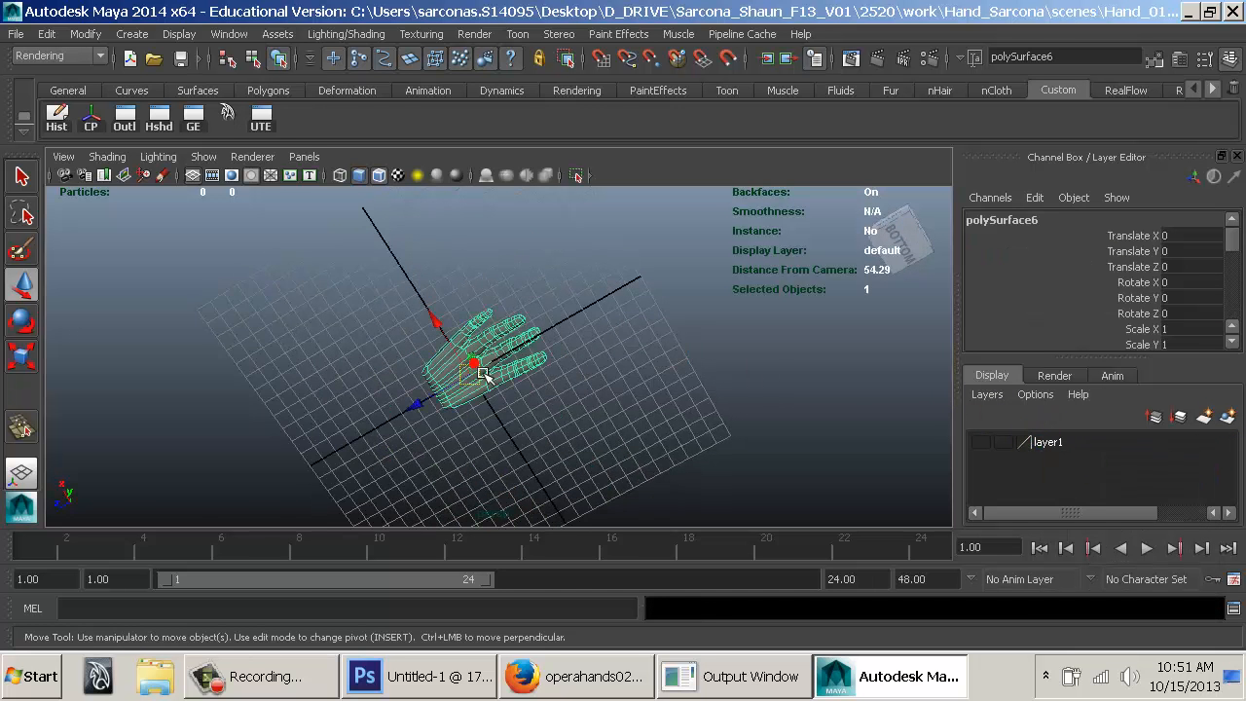
alt+drag(484, 375, 512, 399)
click(192, 175)
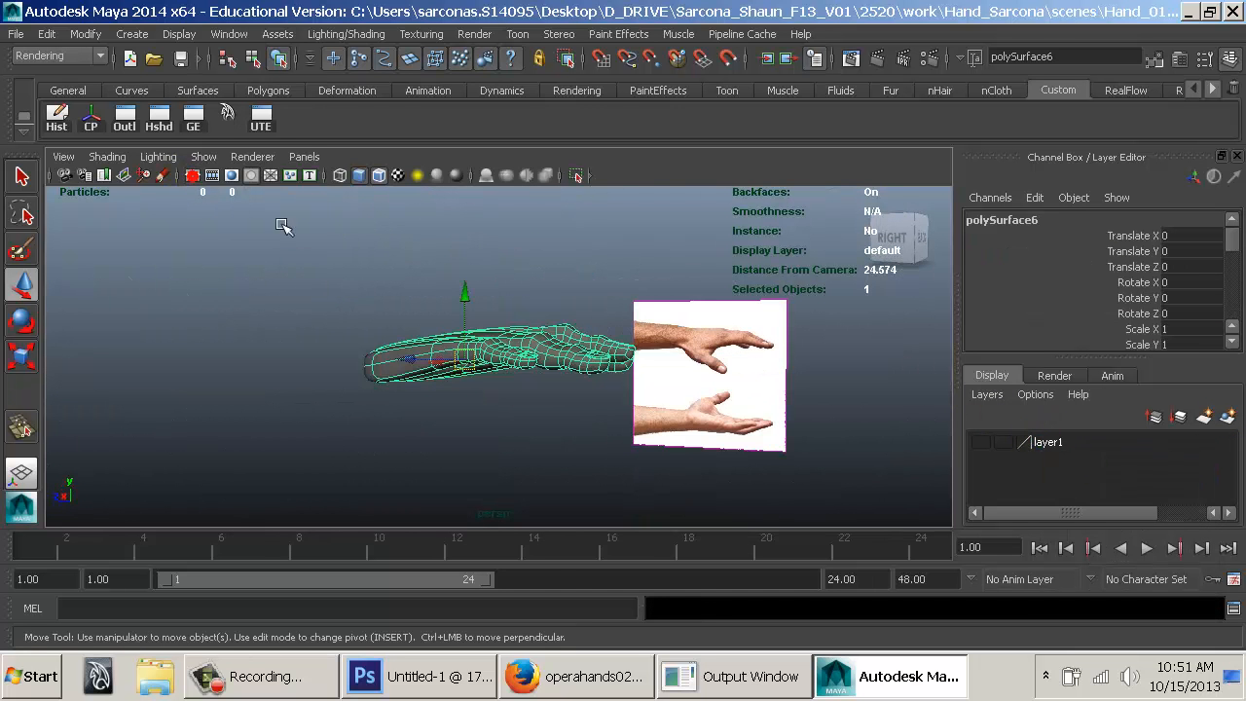
click(759, 359)
click(786, 339)
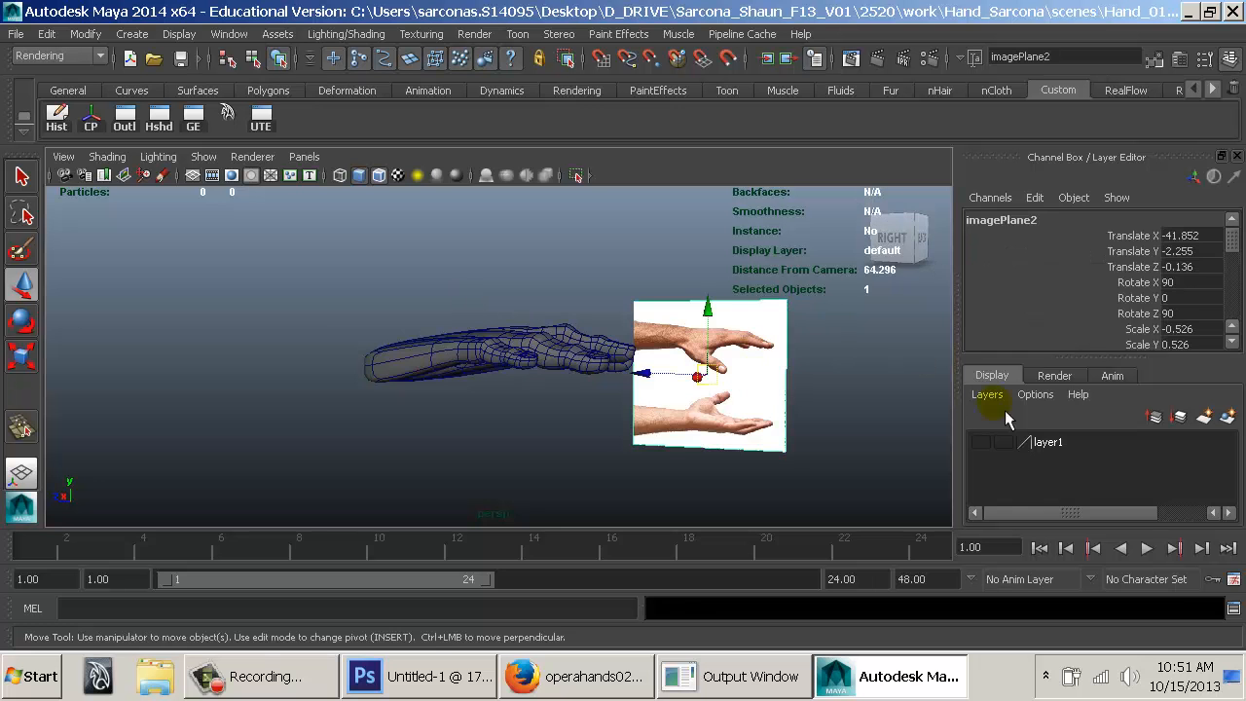
right_click(1057, 450)
click(1071, 476)
Turn off wireframe on shaded and examine the smoothed hand's side, back and palm surfaces.
alt+drag(656, 348, 484, 347)
click(379, 175)
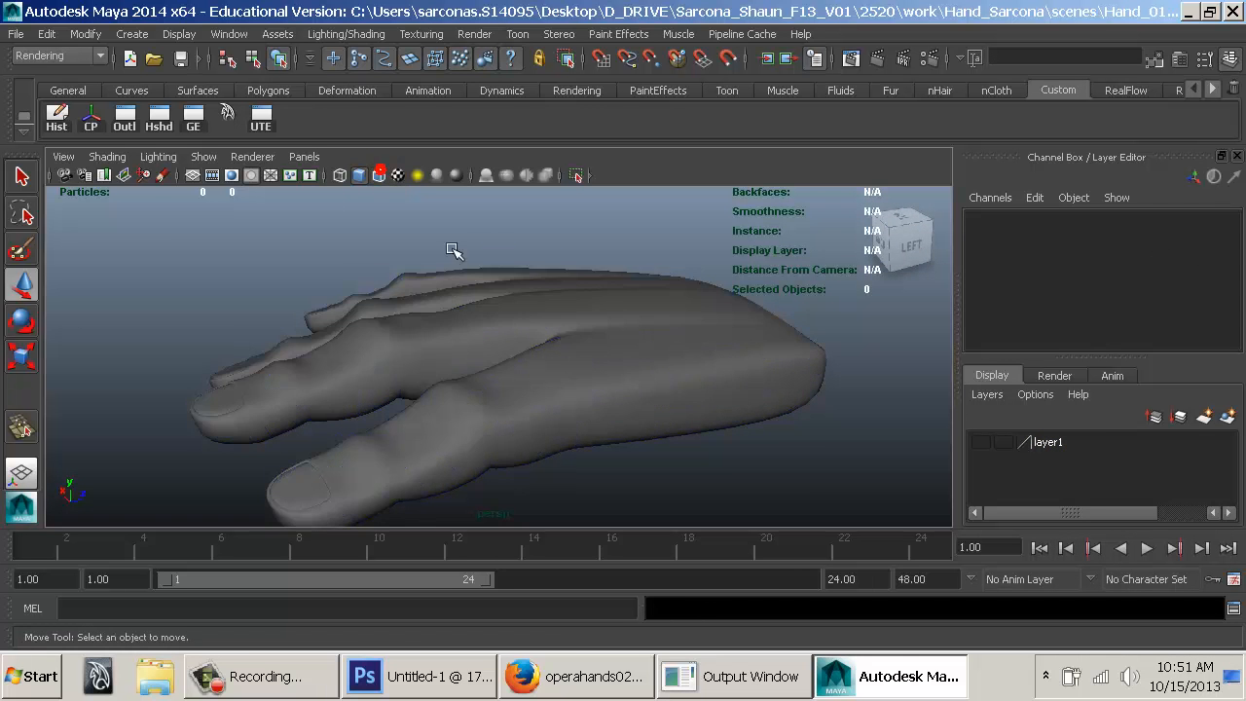
mouse_move(545, 389)
alt+mouse_down()
mouse_move(657, 514)
mouse_move(535, 473)
mouse_move(515, 431)
mouse_move(548, 476)
mouse_move(464, 432)
mouse_move(445, 398)
mouse_move(523, 390)
mouse_move(571, 341)
mouse_move(545, 362)
mouse_move(618, 369)
alt+mouse_up()
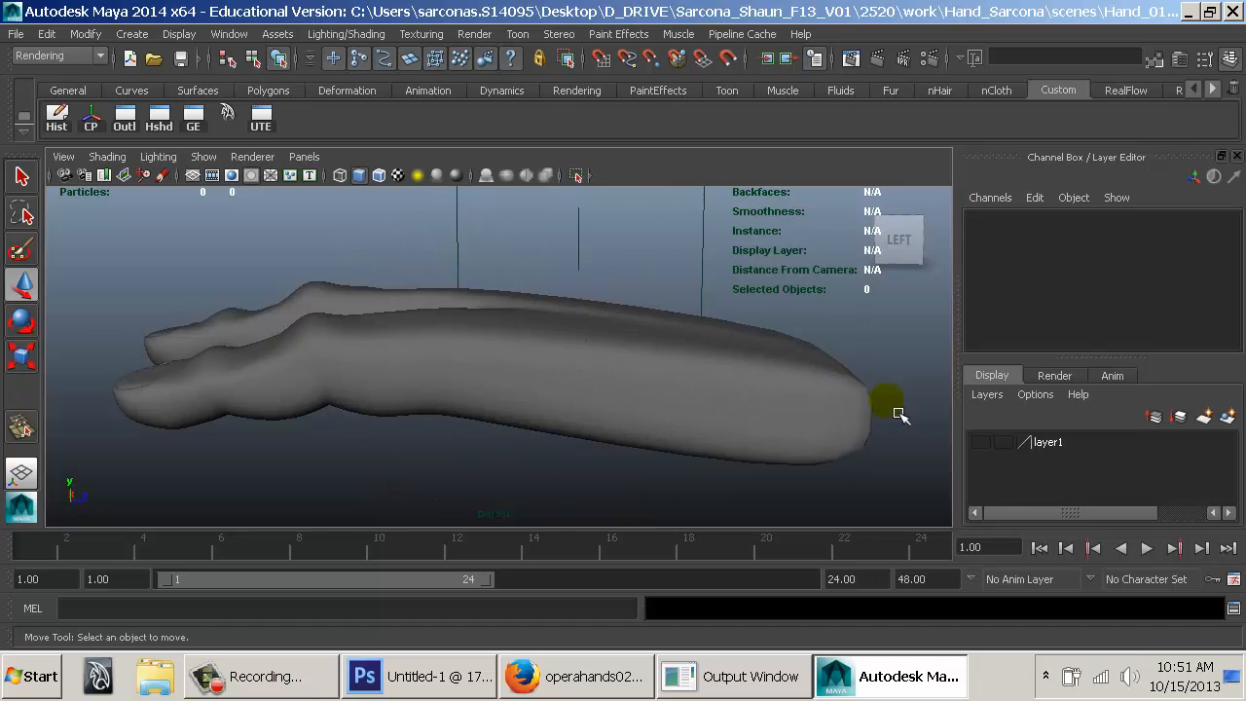
alt+drag(697, 436, 493, 297)
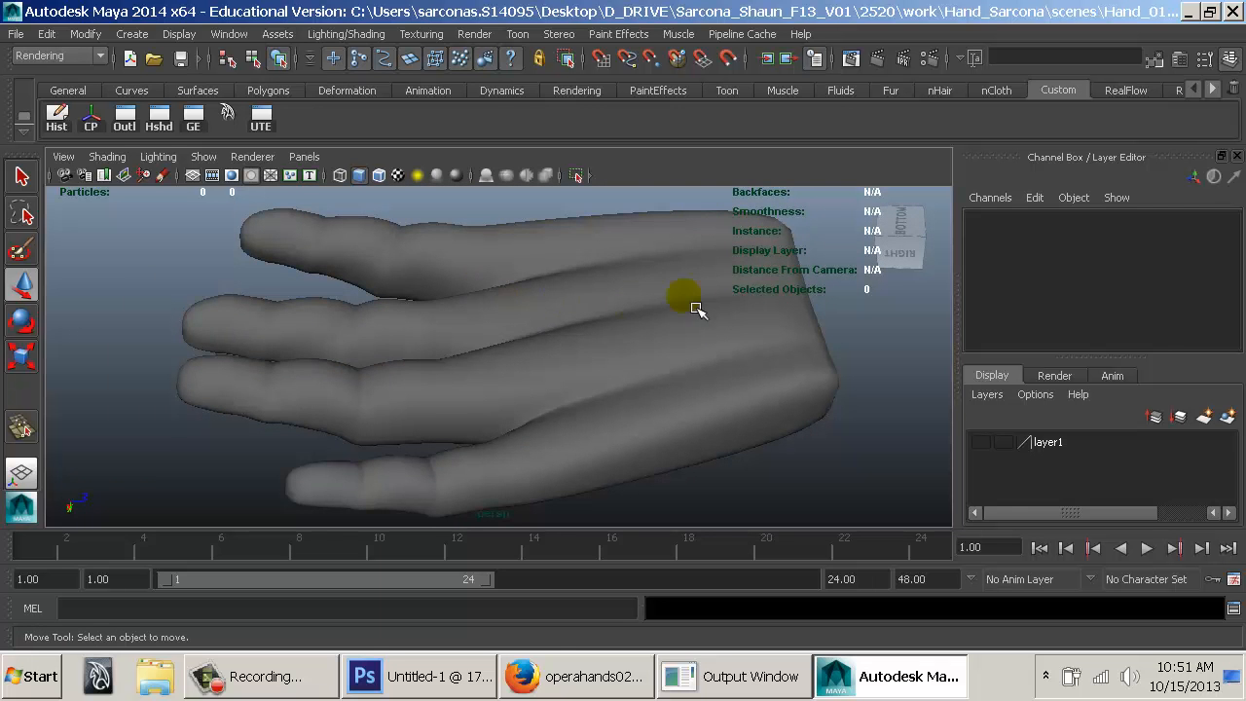
click(740, 288)
alt+drag(668, 389, 620, 379)
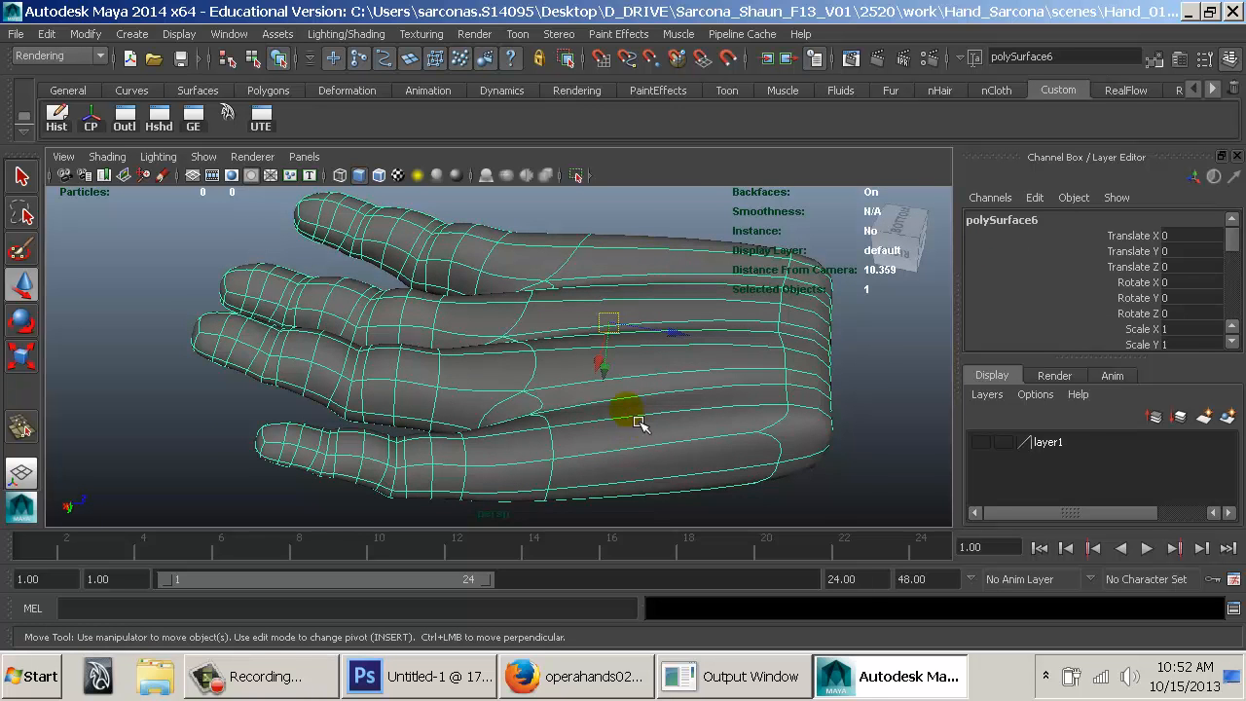
Insert an edge loop across the palm just below the finger bases of the hand mesh.
key(space)
click(504, 372)
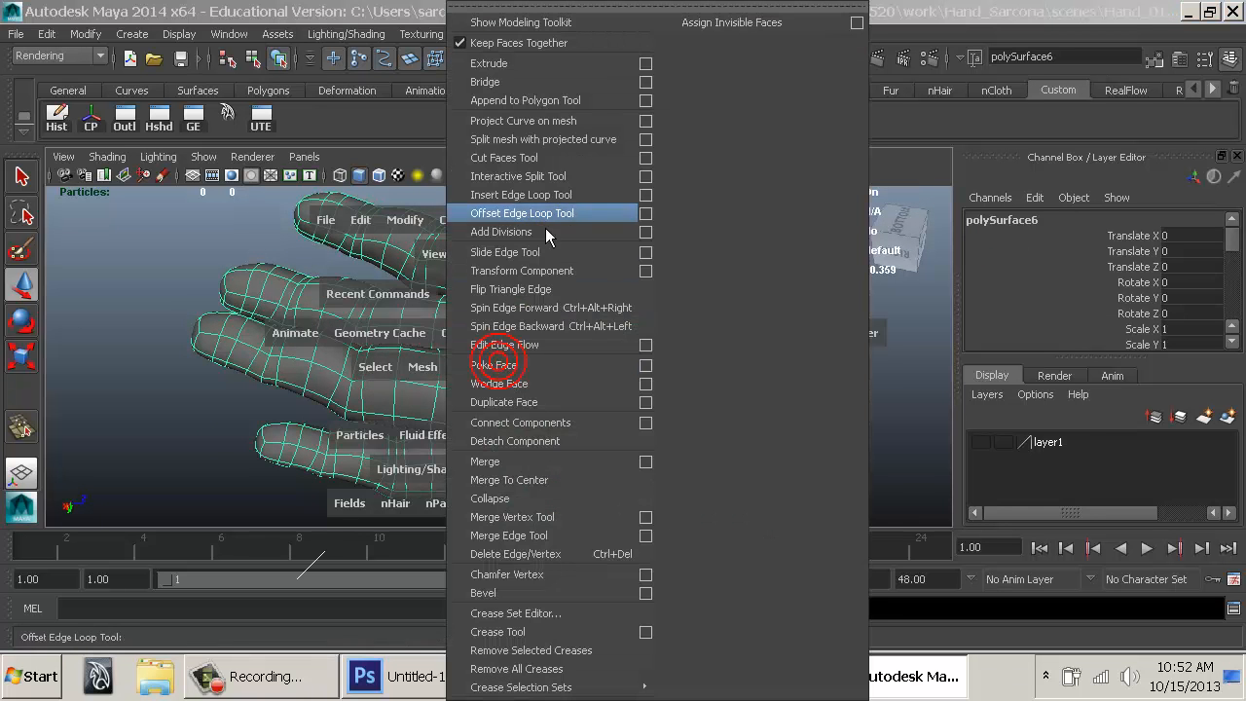
click(558, 202)
mouse_move(631, 250)
mouse_down()
mouse_move(634, 234)
mouse_move(616, 235)
mouse_up()
alt+drag(699, 348, 446, 403)
key(w)
alt+right_drag(446, 403, 517, 424)
alt+drag(519, 426, 719, 289)
key(r)
drag(593, 346, 575, 428)
click(572, 403)
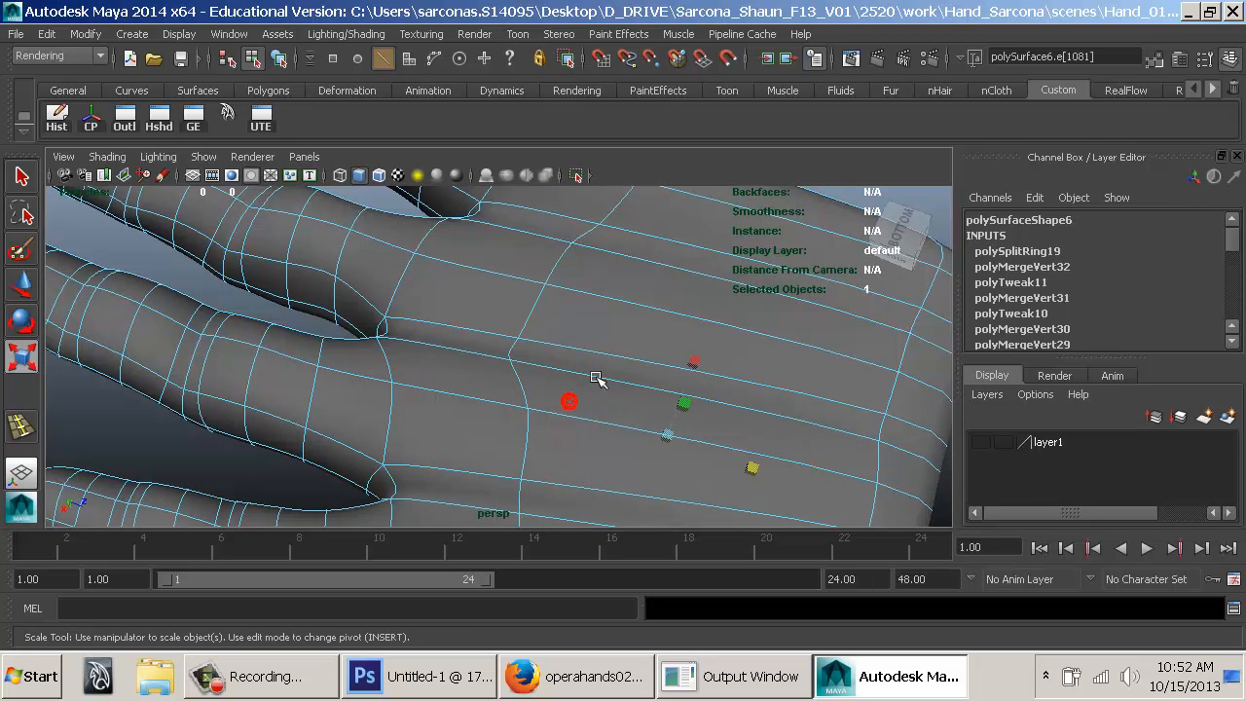
key(w)
alt+drag(647, 381, 349, 433)
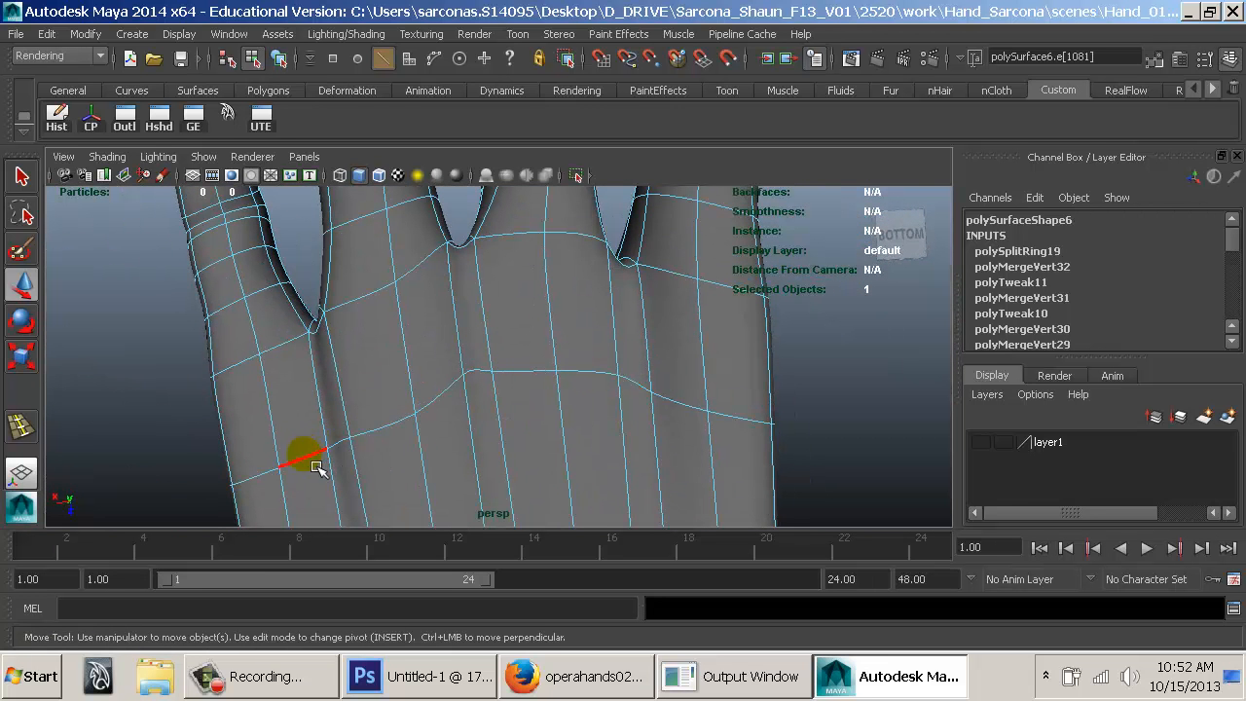
Select the new edge loop across the palm and slide it closer to the finger bases with the Slide Edge Tool.
right_drag(336, 390, 250, 223)
alt+drag(358, 371, 529, 281)
right_drag(528, 215, 551, 195)
double_click(531, 216)
key(space)
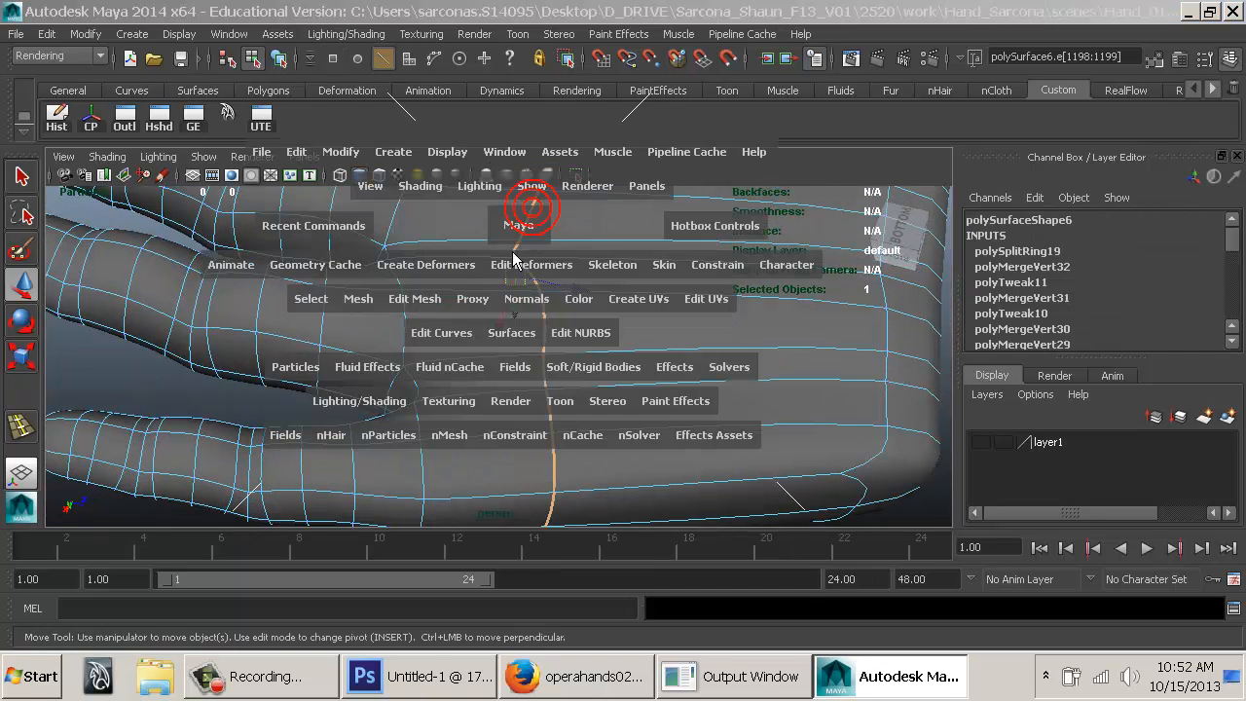
click(440, 306)
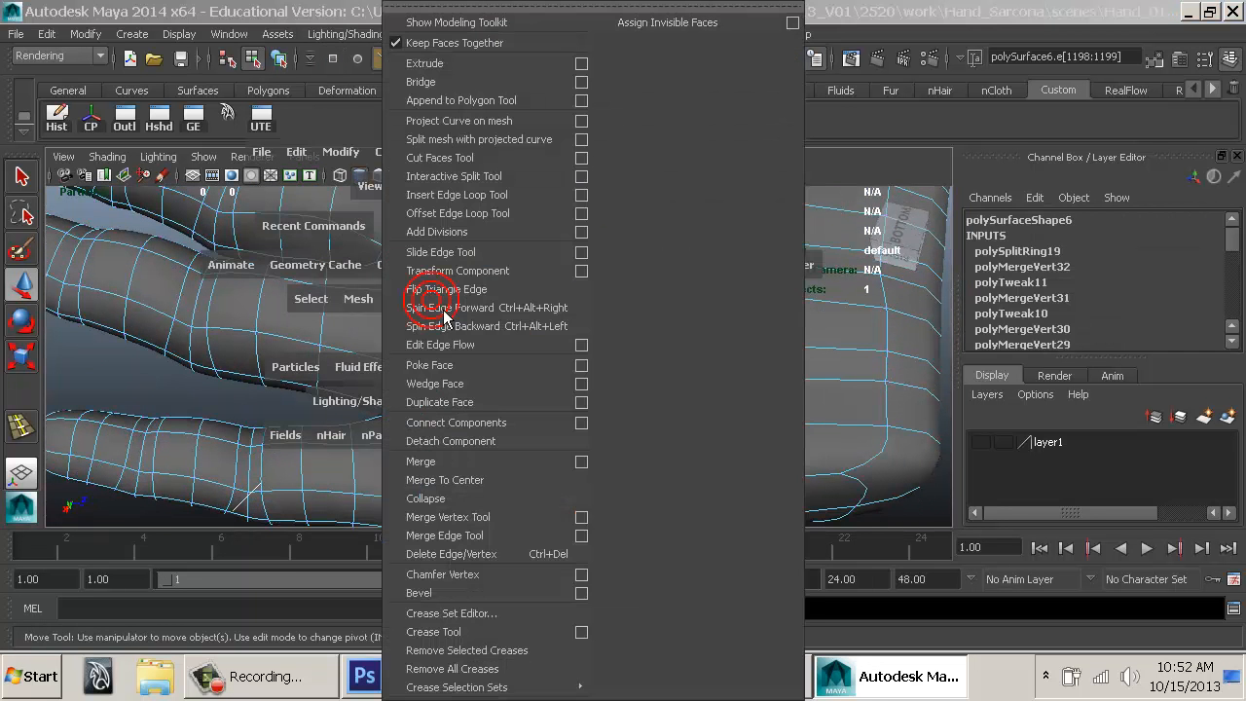
click(471, 255)
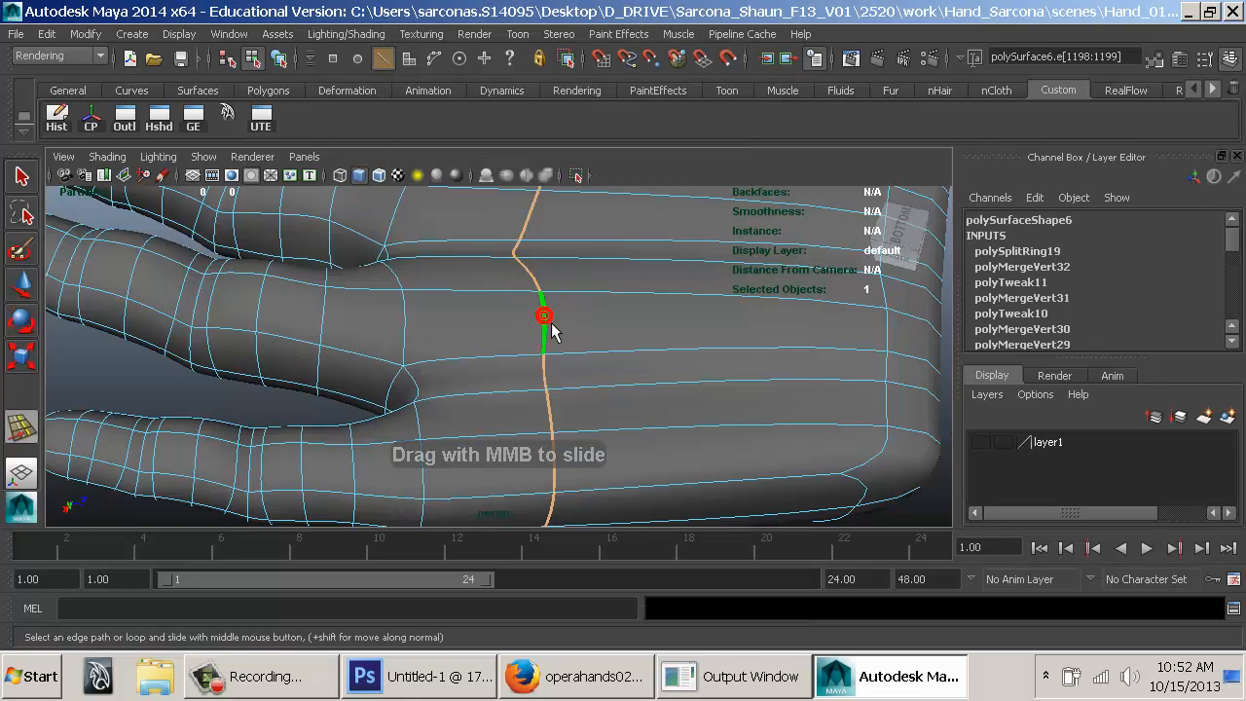
click(540, 330)
middle_drag(578, 358, 442, 356)
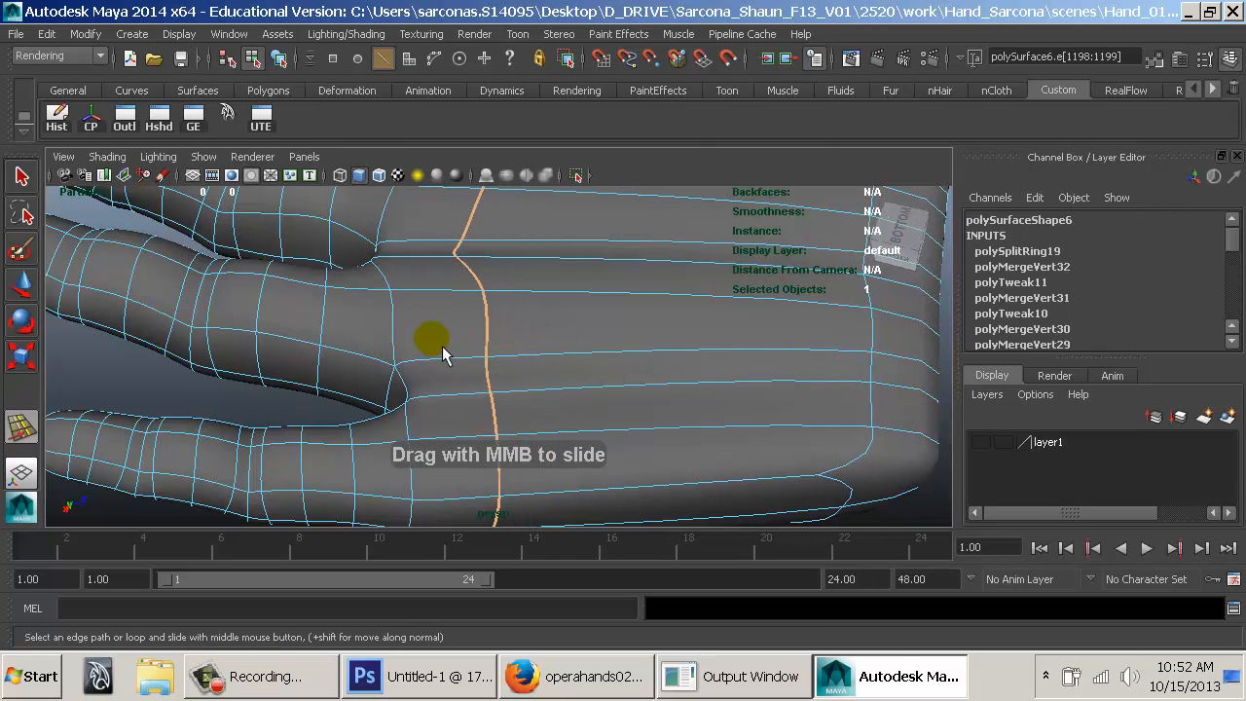
key(1)
click(503, 348)
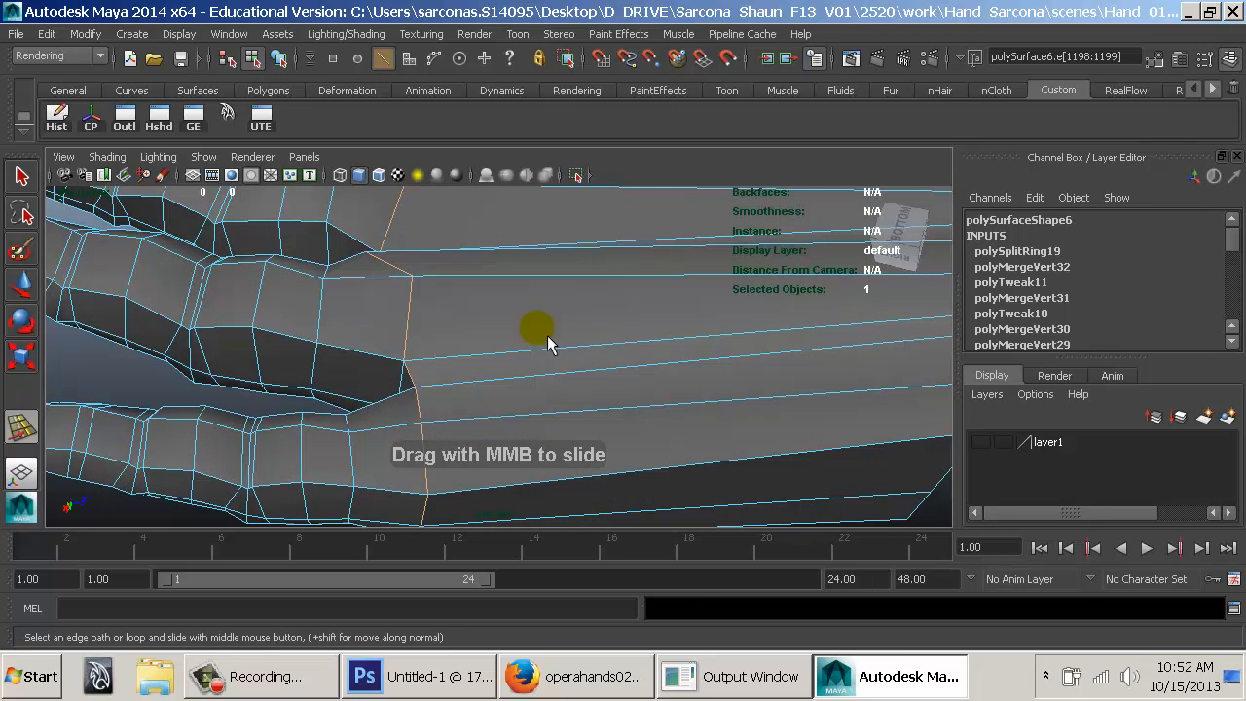
key(ctrl+z)
middle_drag(515, 324, 468, 318)
scroll(471, 321, down, 3)
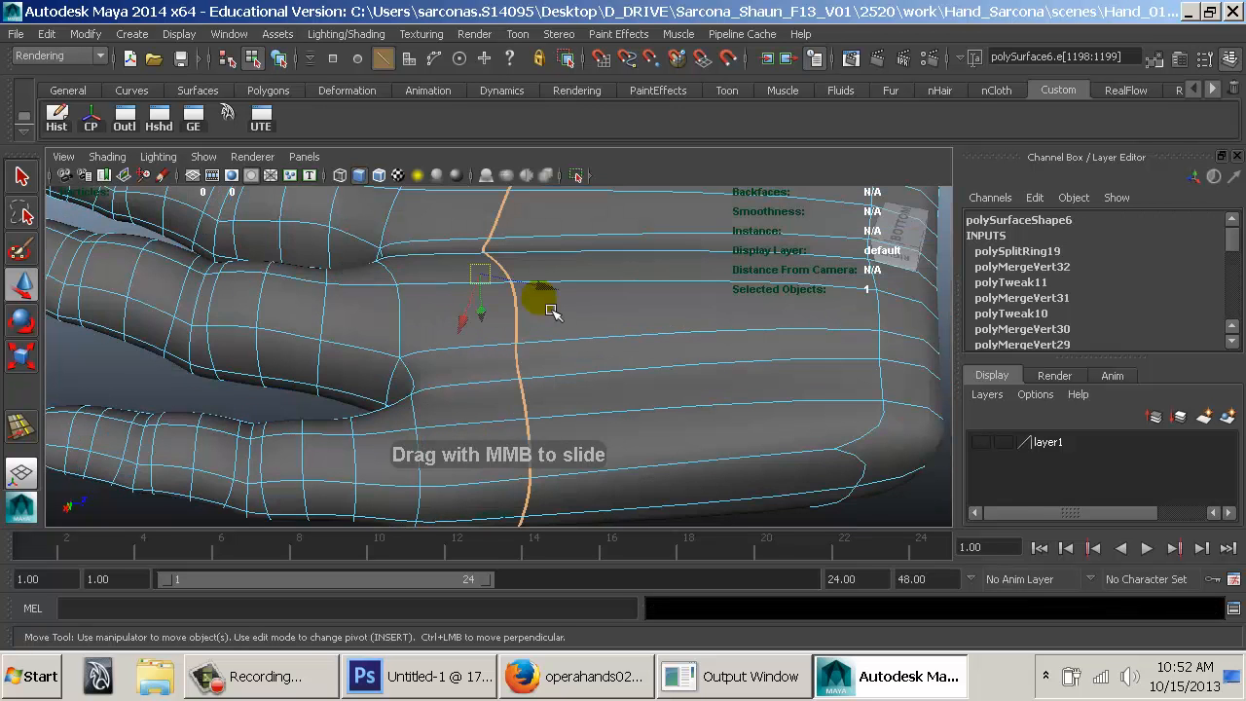
Return the hand to object mode and insert another edge loop across the middle of the palm, between the knuckles and the wrist.
click(710, 338)
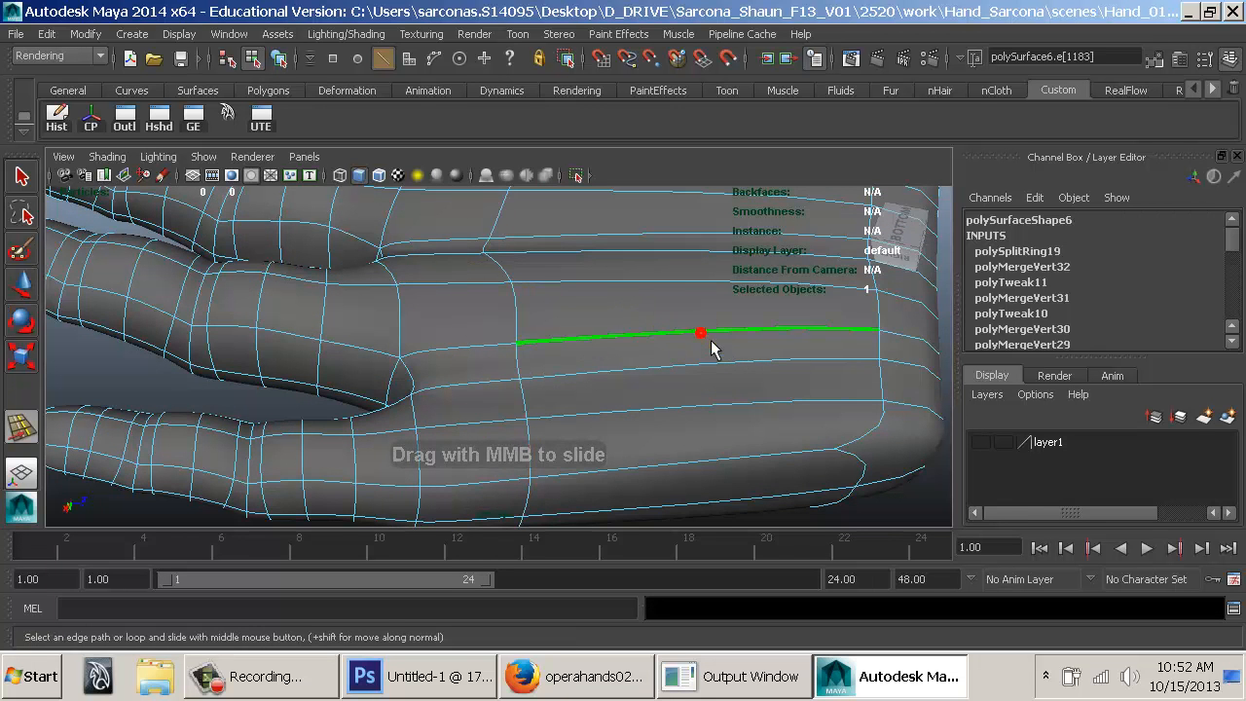
right_drag(655, 309, 701, 264)
click(690, 281)
key(space)
click(487, 331)
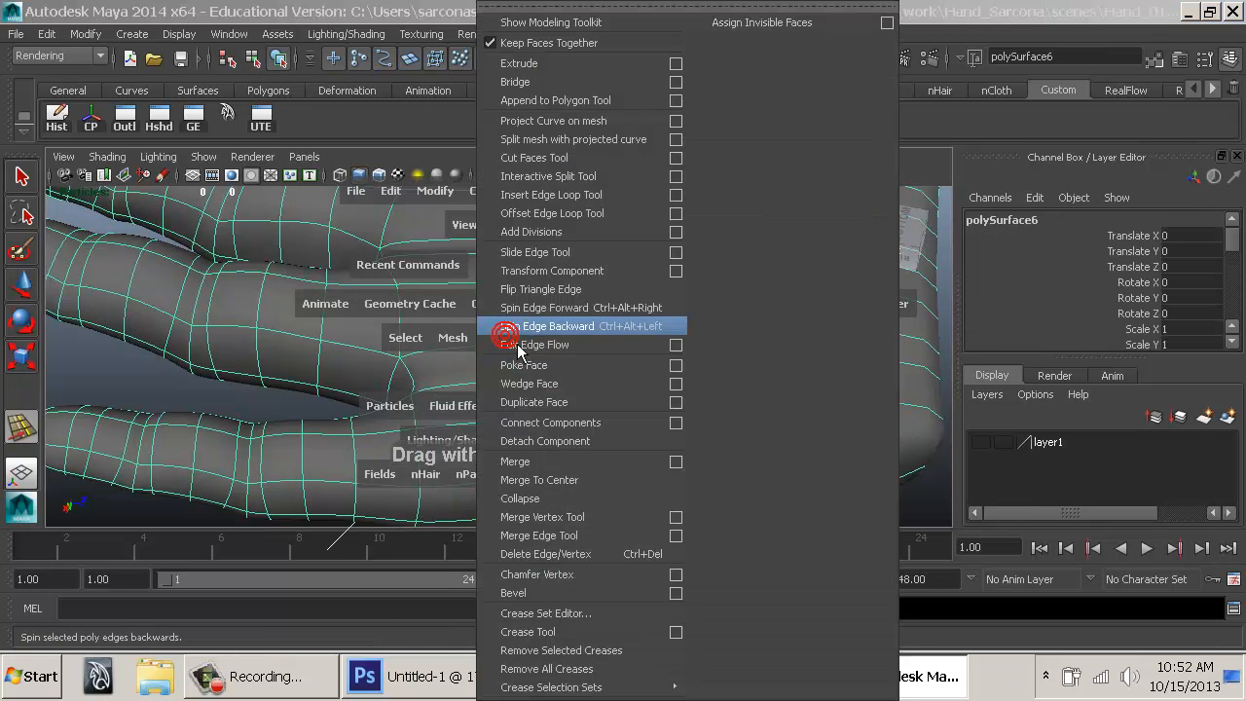
click(551, 194)
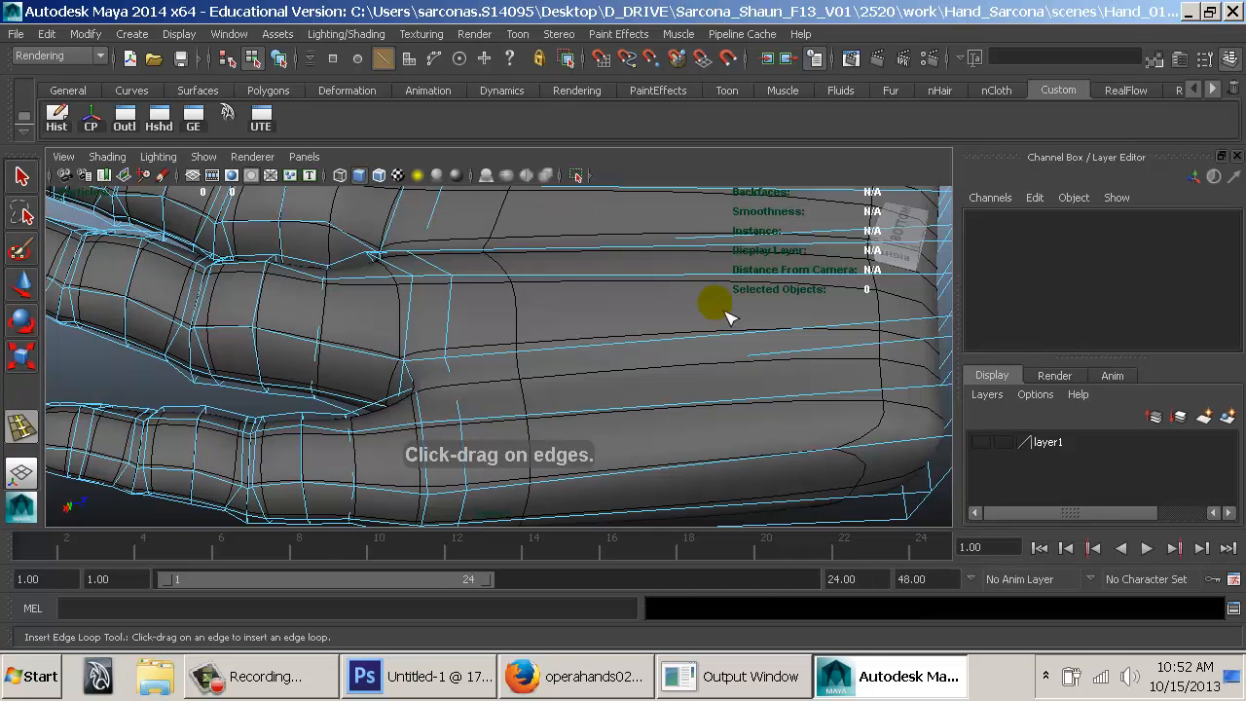
click(690, 279)
key(w)
right_drag(515, 287, 593, 242)
alt+drag(660, 334, 360, 300)
scroll(672, 345, down, 5)
click(676, 344)
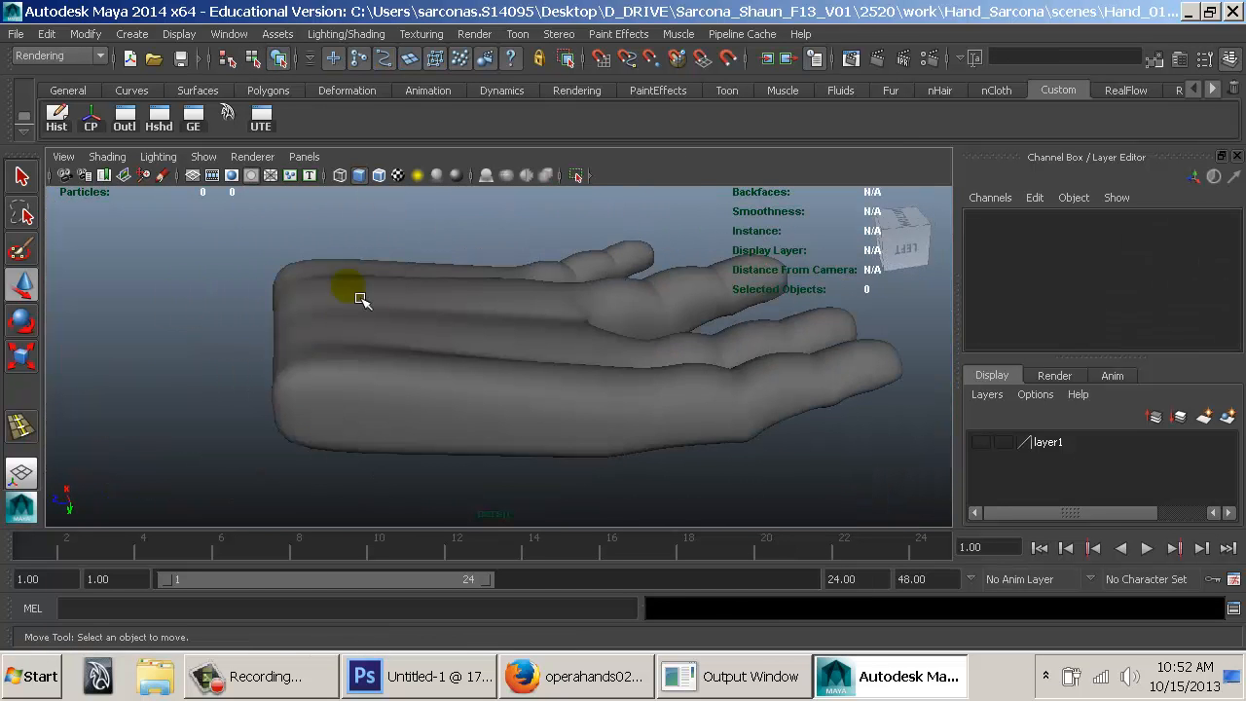
click(405, 307)
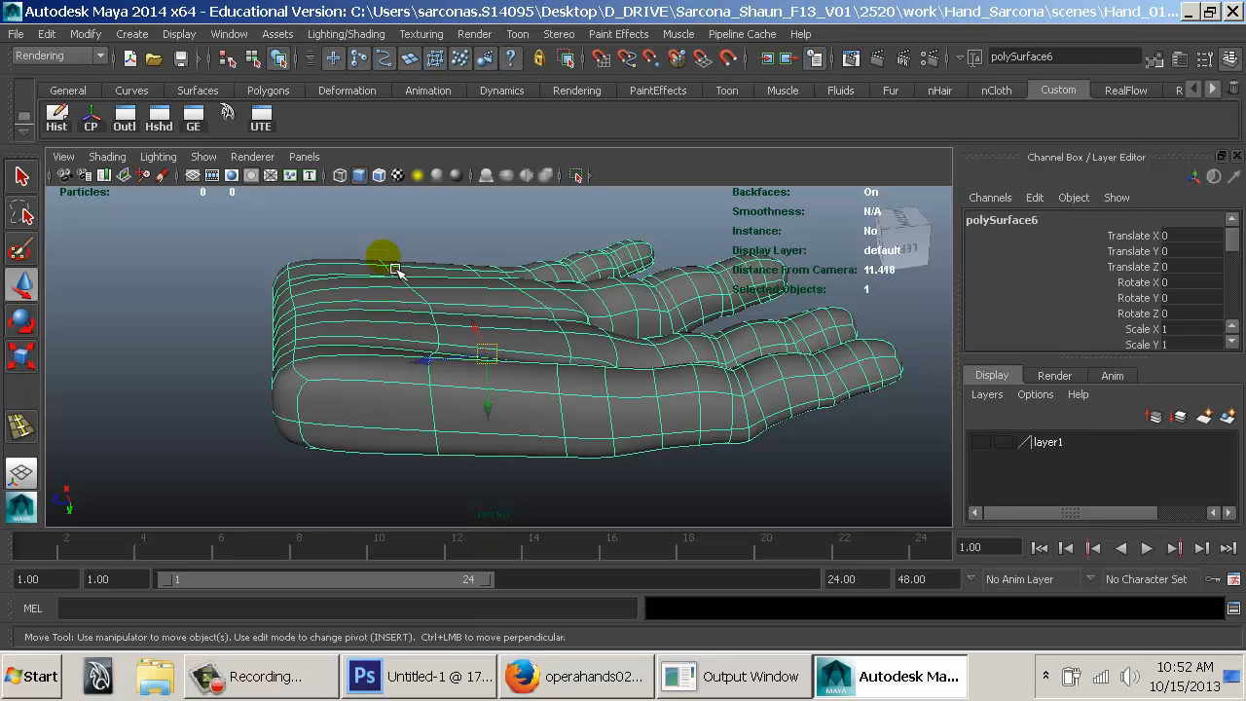
alt+drag(511, 348, 673, 440)
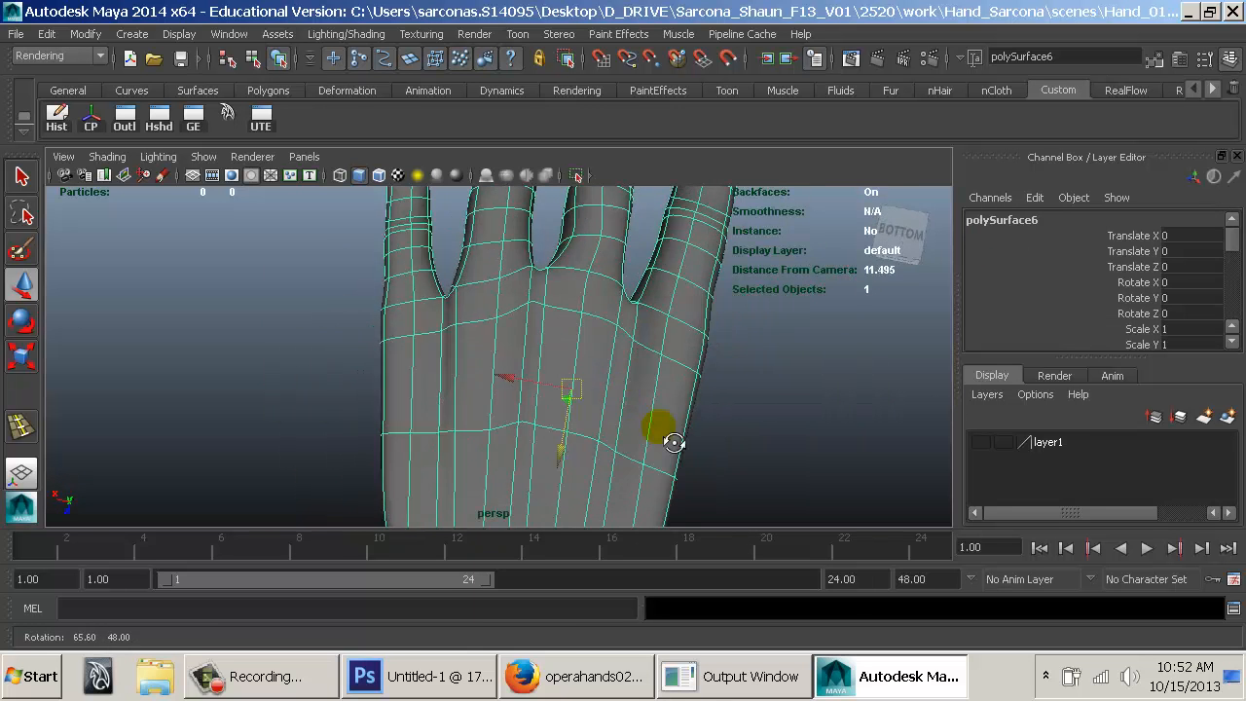
Open the Sculpt Geometry Tool settings, choose the Pull operation with auto smooth on, and set the upper brush radius to about 0.63.
alt+right_drag(545, 414, 776, 431)
alt+drag(621, 393, 671, 316)
key(space)
mouse_move(454, 361)
mouse_down()
mouse_move(571, 670)
mouse_move(631, 672)
mouse_up()
click(633, 653)
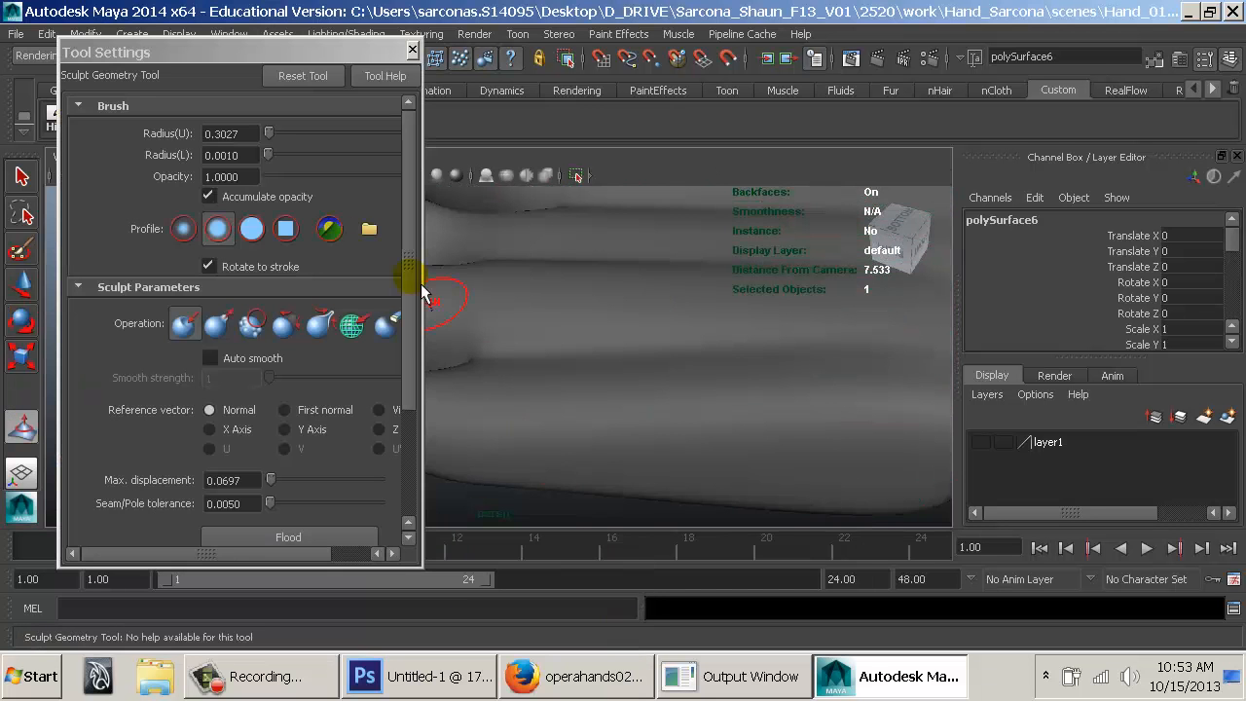
alt+drag(550, 317, 647, 414)
mouse_move(643, 419)
alt+right_down()
mouse_move(465, 380)
mouse_move(592, 356)
alt+right_up()
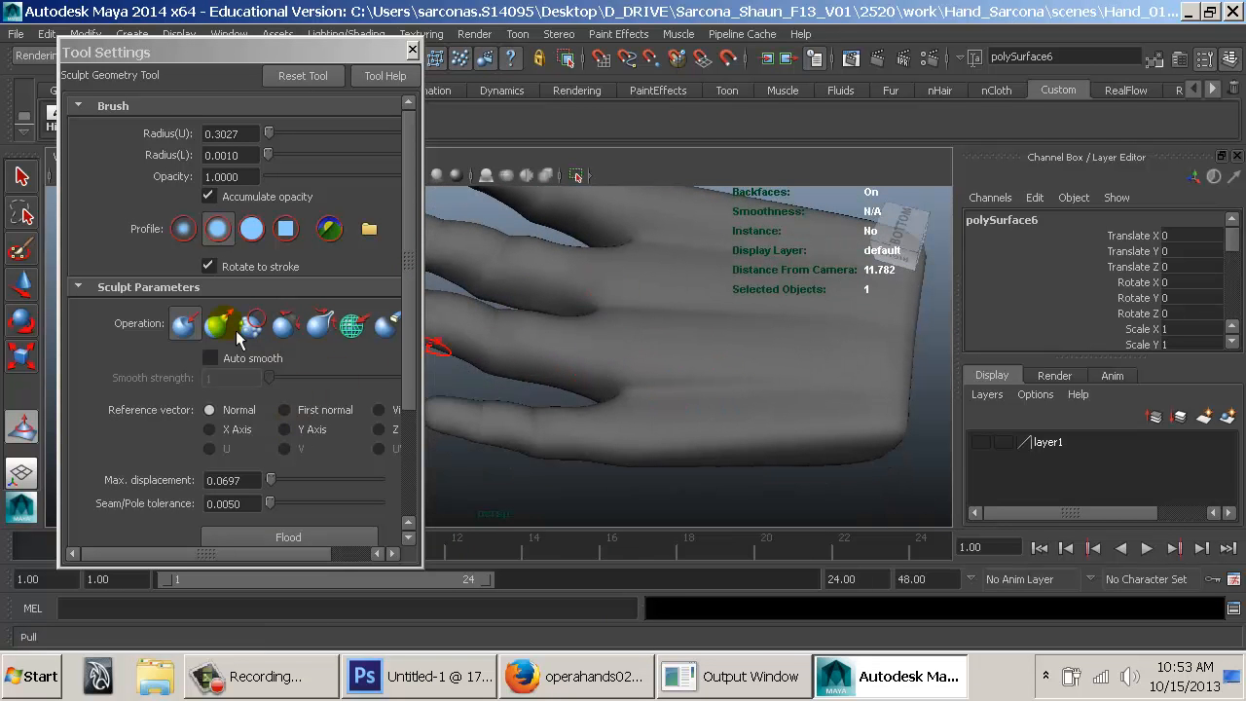
click(234, 329)
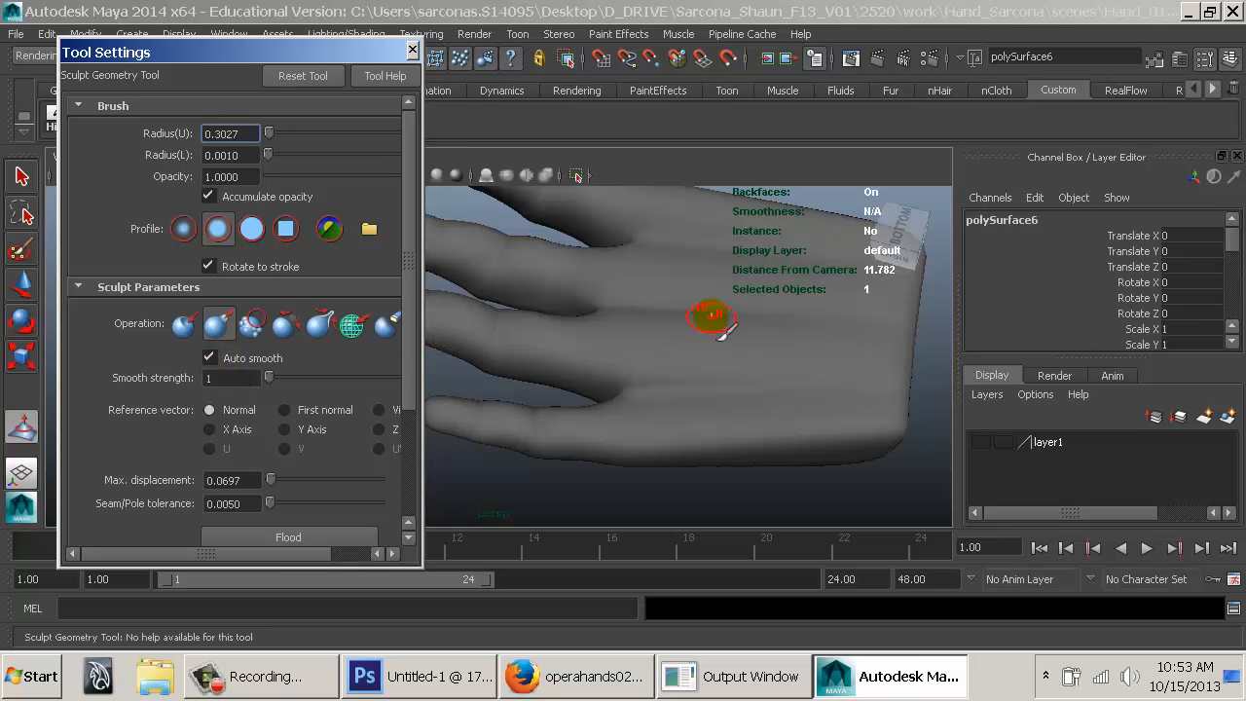
drag(692, 313, 712, 315)
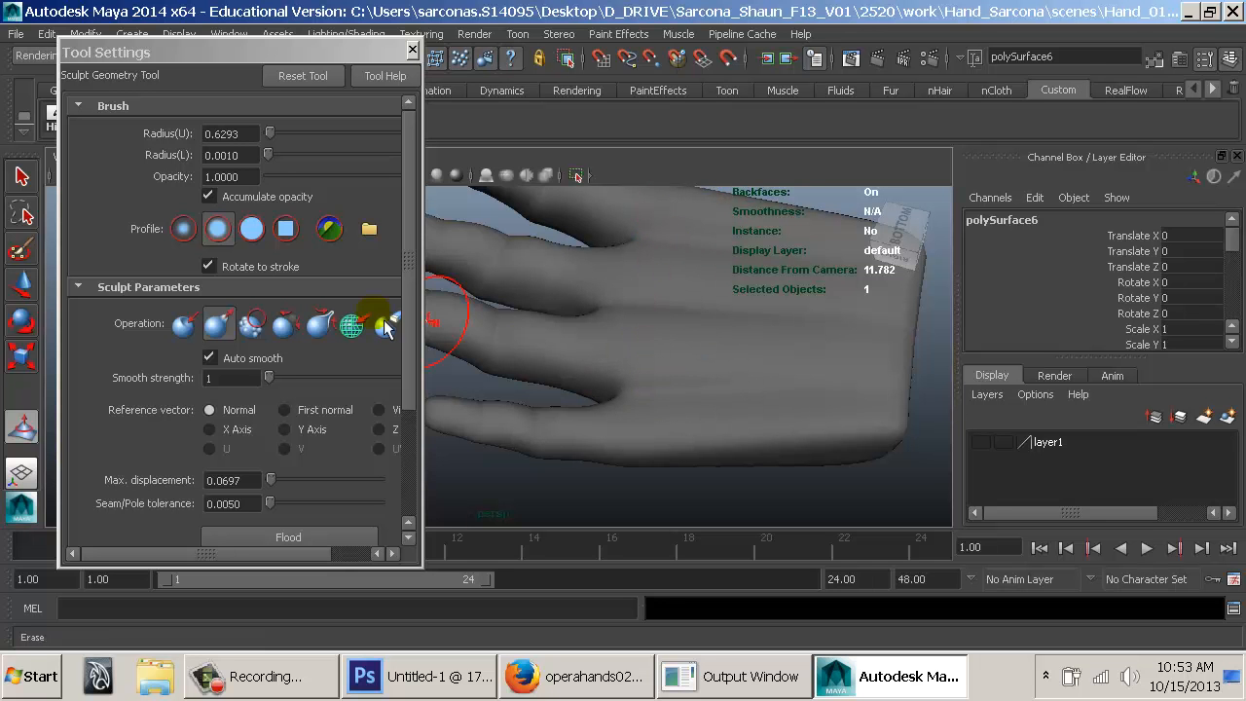
Set the brush's smooth strength to 4 and sculpt across the palm grooves below the fingers.
alt+drag(710, 340, 711, 368)
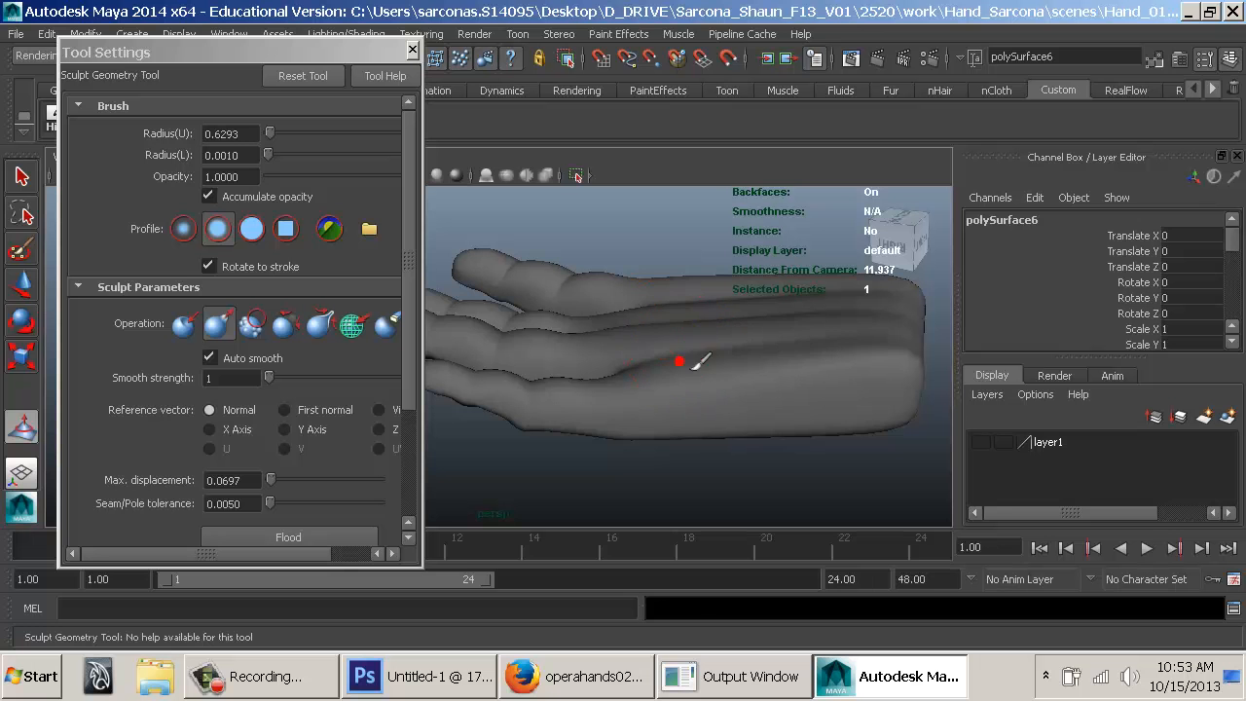
mouse_move(708, 329)
alt+mouse_down()
mouse_move(704, 361)
mouse_move(715, 320)
alt+mouse_up()
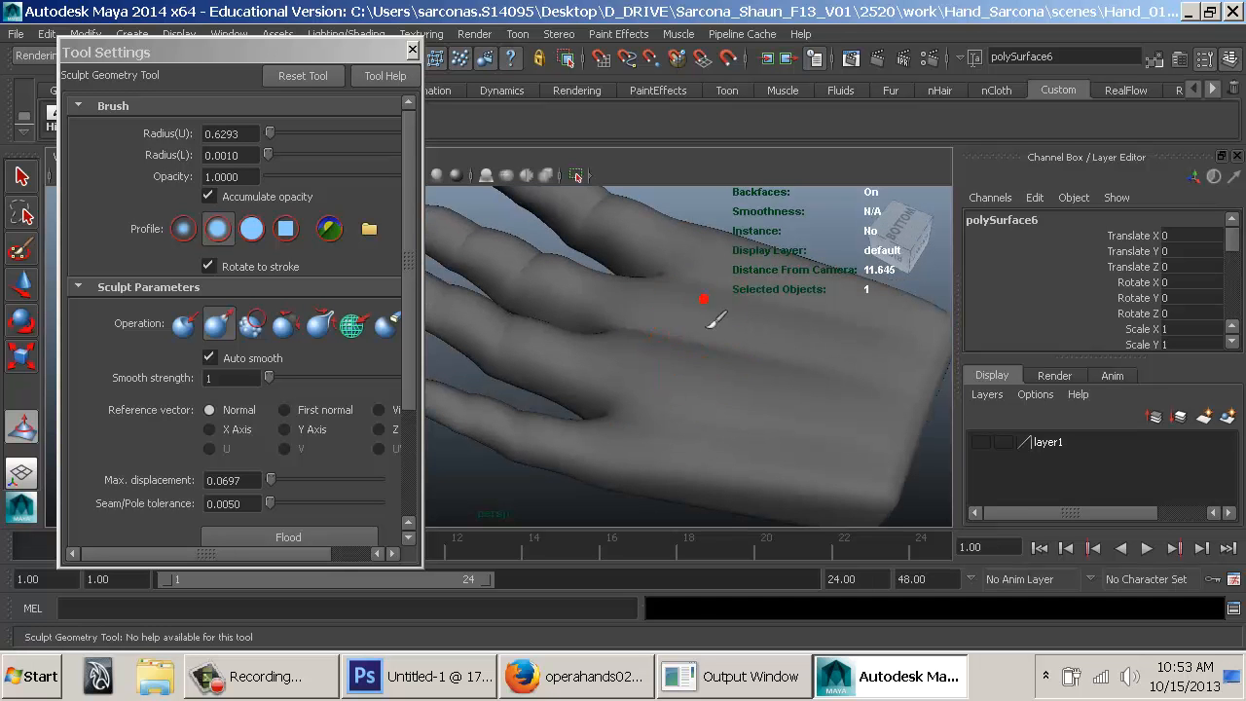
click(285, 378)
click(718, 285)
mouse_move(765, 311)
mouse_down()
mouse_move(785, 323)
mouse_move(731, 371)
mouse_move(760, 431)
mouse_move(662, 406)
mouse_move(650, 385)
mouse_up()
mouse_move(746, 352)
alt+mouse_down()
mouse_move(618, 364)
mouse_move(716, 312)
alt+mouse_up()
alt+middle_drag(715, 312, 730, 326)
alt+drag(730, 326, 556, 317)
alt+middle_drag(556, 317, 668, 317)
drag(668, 317, 635, 281)
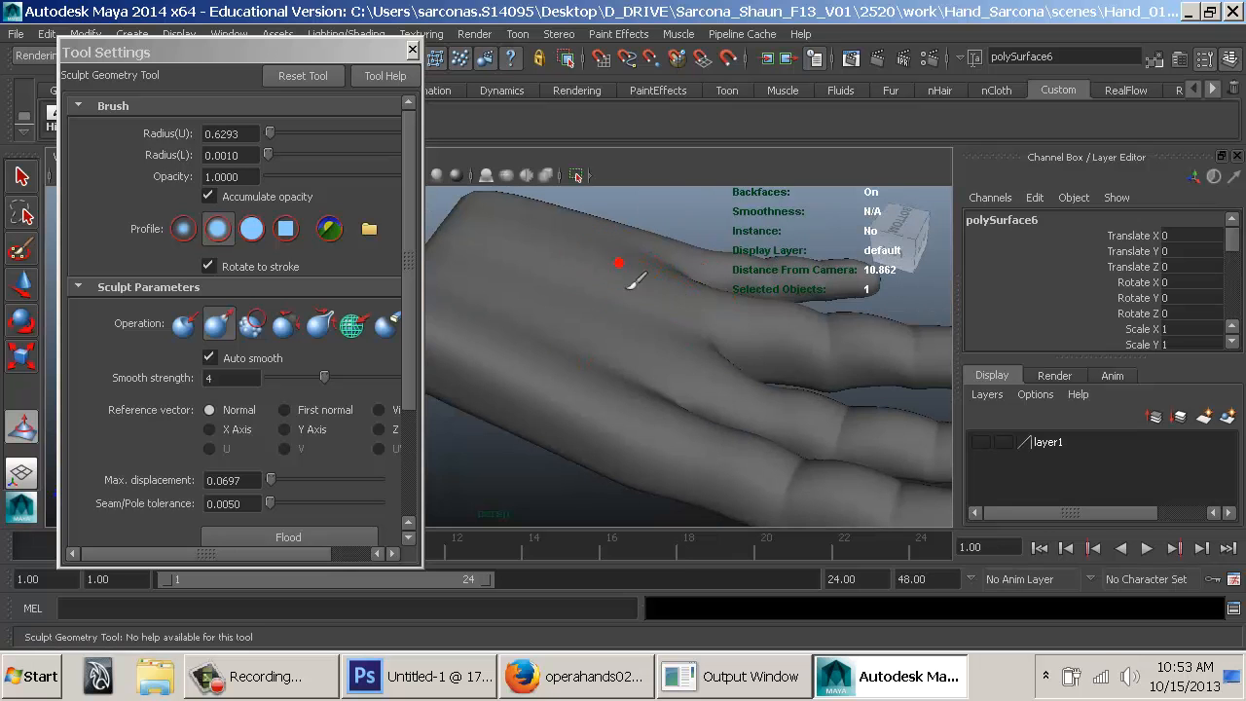
Set the smooth strength to 6 and the max displacement to 0.5760, and pull the palm surface near the finger bases.
drag(325, 377, 362, 380)
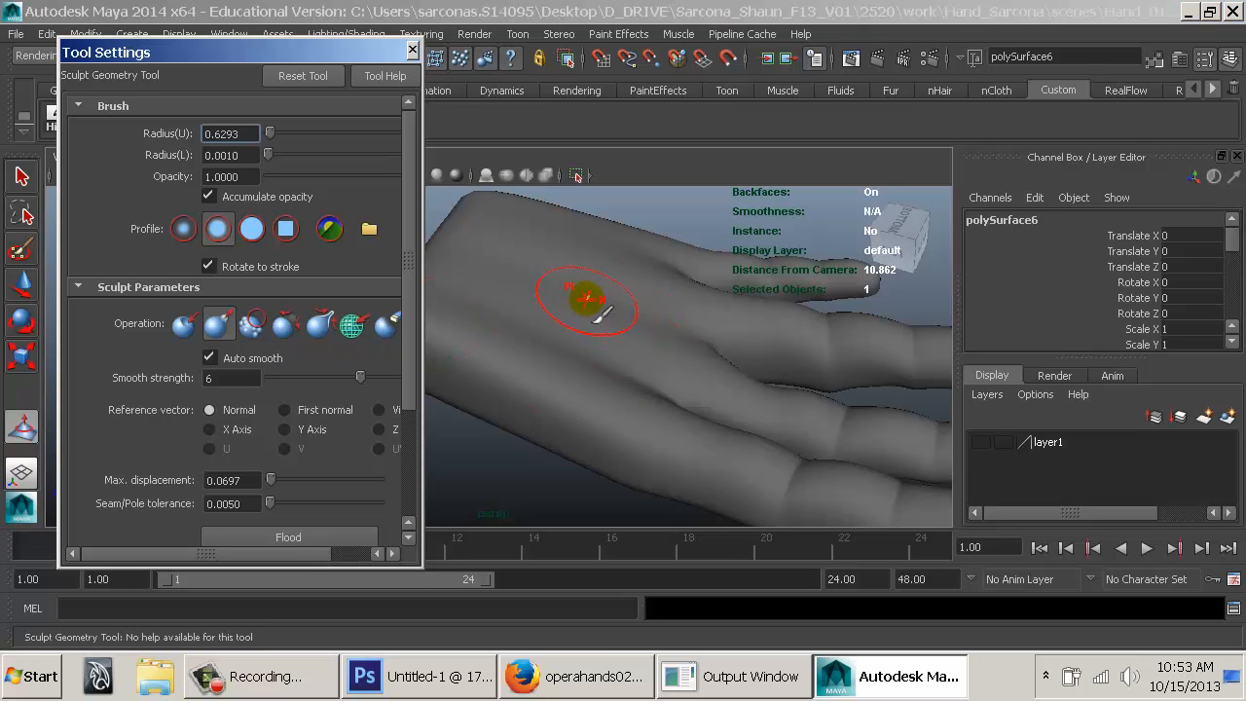
mouse_move(542, 286)
mouse_down()
mouse_move(553, 298)
mouse_move(644, 290)
mouse_up()
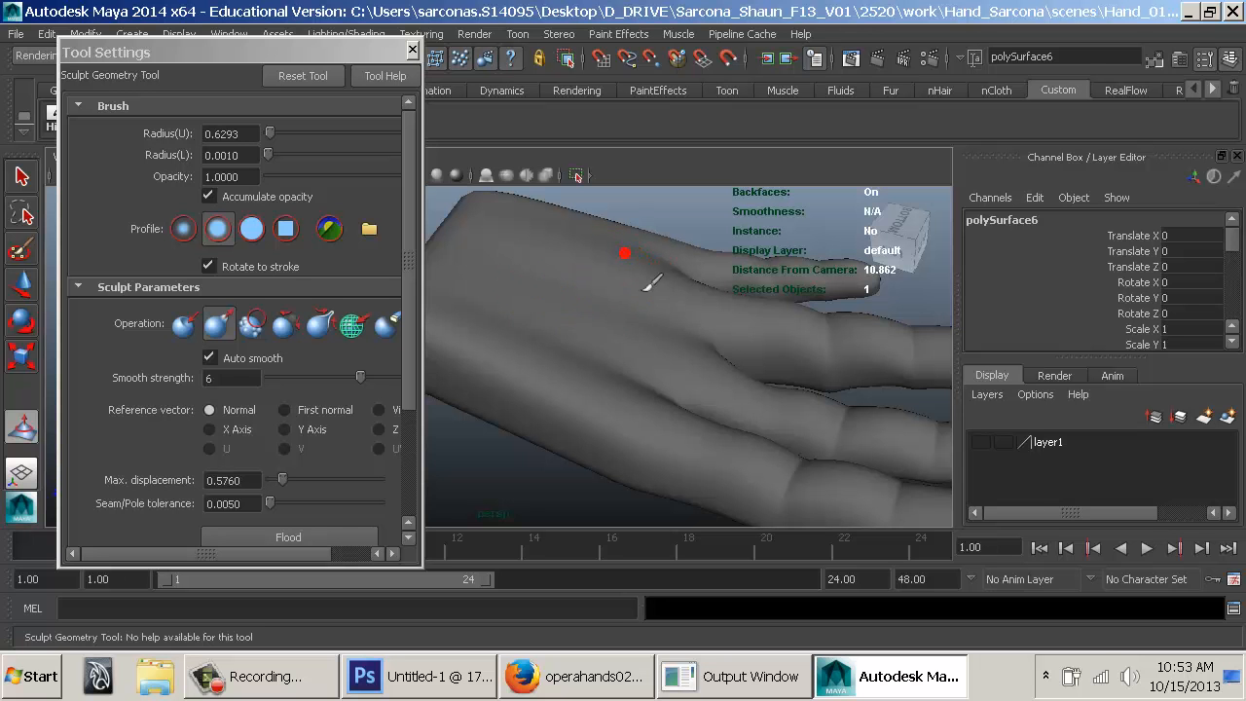
mouse_move(643, 360)
mouse_down()
mouse_move(606, 395)
mouse_move(646, 338)
mouse_move(560, 298)
mouse_up()
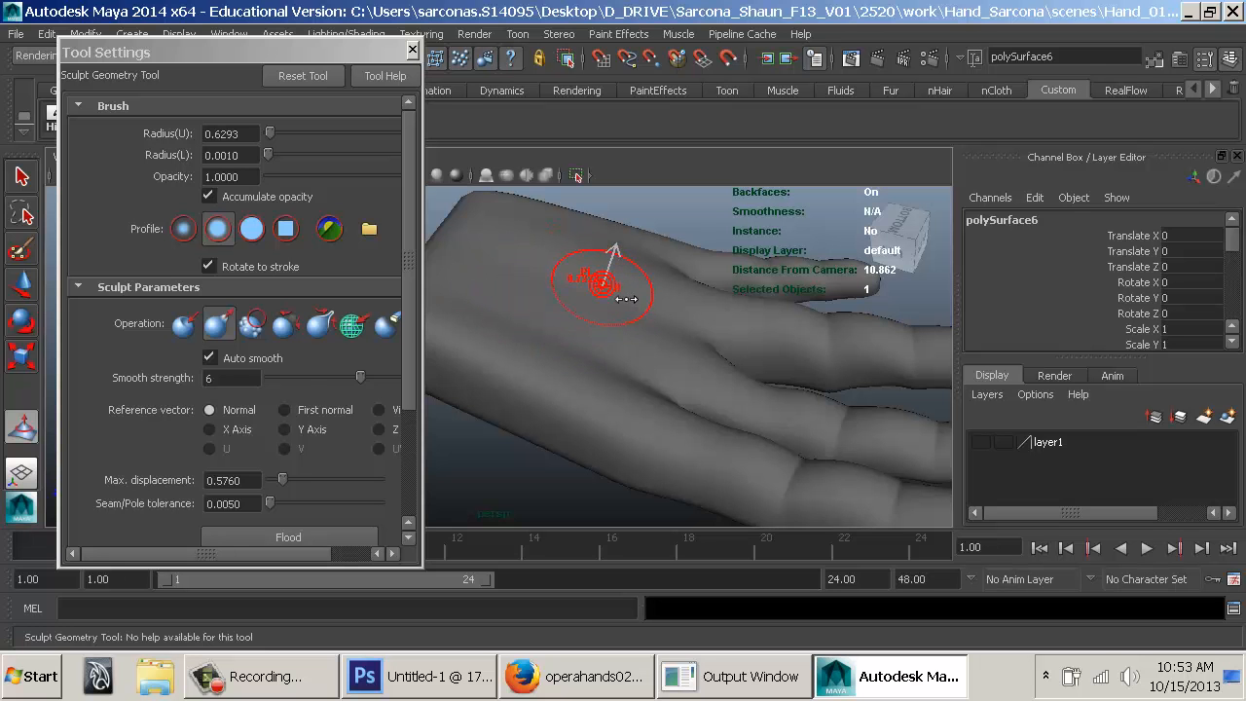
mouse_move(626, 299)
mouse_down()
mouse_move(653, 335)
mouse_move(669, 274)
mouse_move(656, 355)
mouse_move(581, 358)
mouse_up()
Set the smooth strength to 3 with a max displacement of 0.7223, and sculpt more of the palm.
click(309, 378)
click(629, 367)
key(ctrl+z)
click(635, 366)
alt+middle_drag(580, 359, 646, 397)
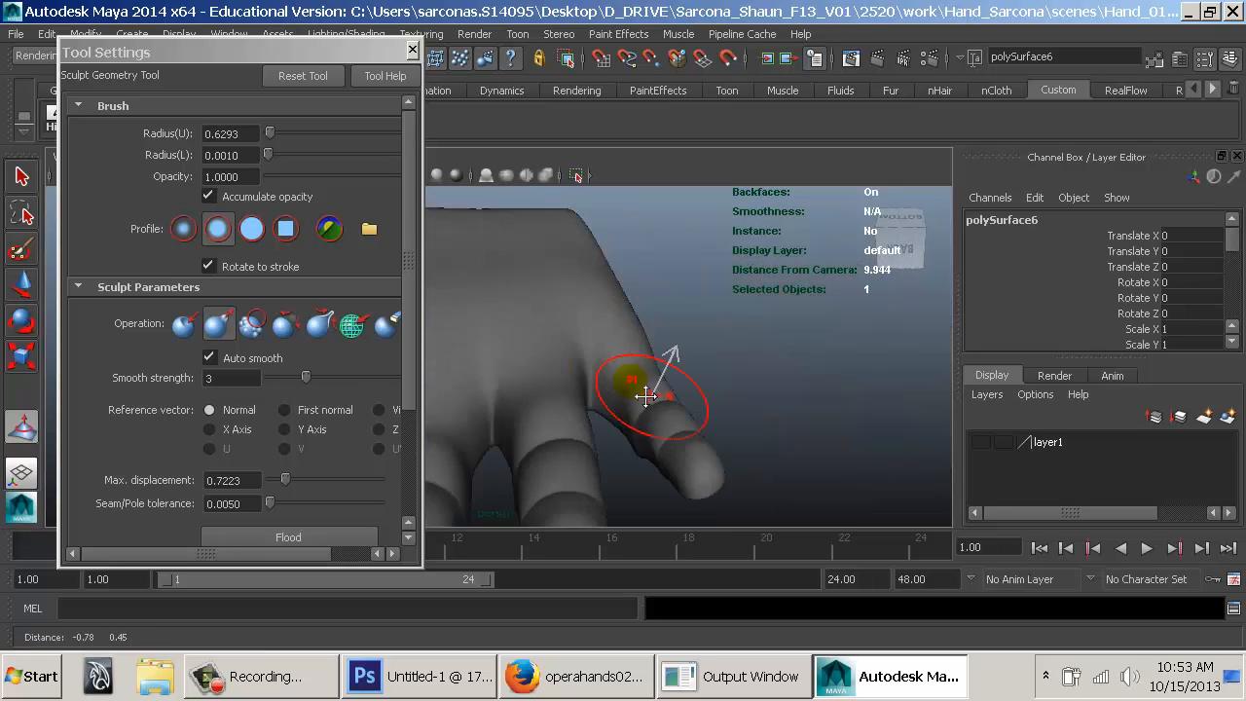
alt+drag(645, 396, 801, 398)
mouse_move(509, 392)
mouse_down()
mouse_move(549, 409)
mouse_move(547, 378)
mouse_up()
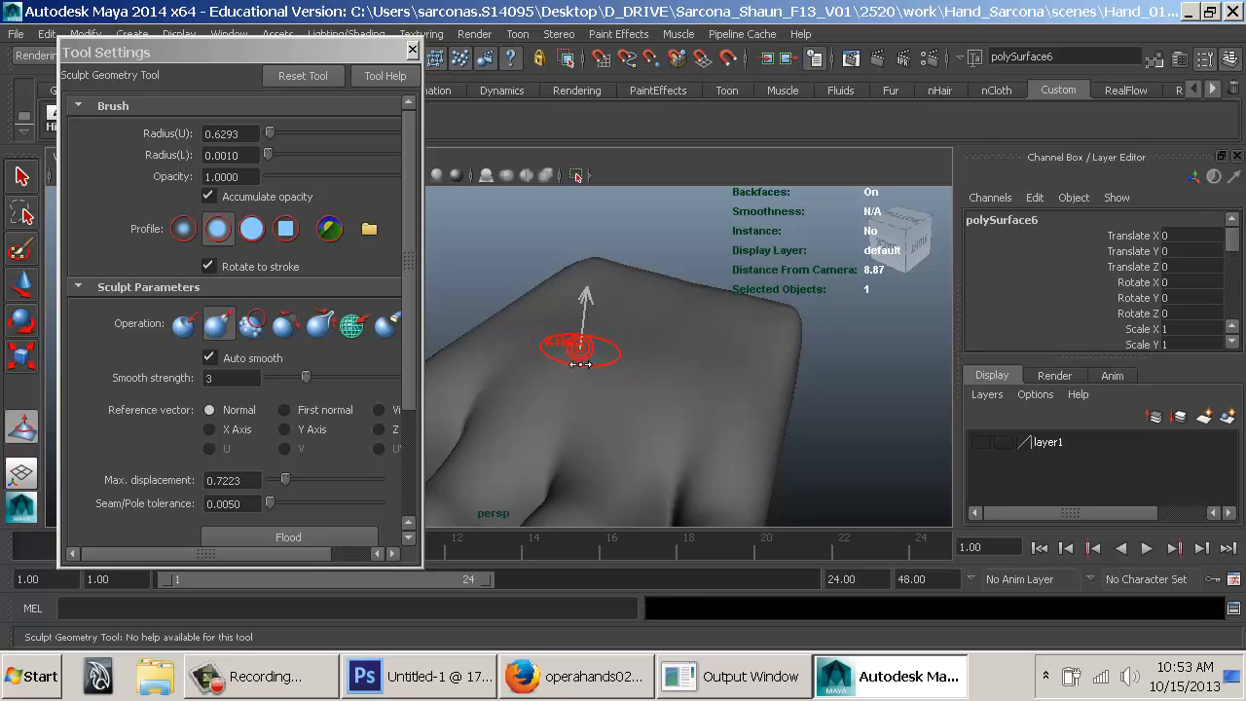
Reduce the upper brush radius to 0.3739 and pull out the heel of the palm near the wrist.
mouse_move(596, 334)
mouse_down()
mouse_move(712, 364)
mouse_move(698, 358)
mouse_up()
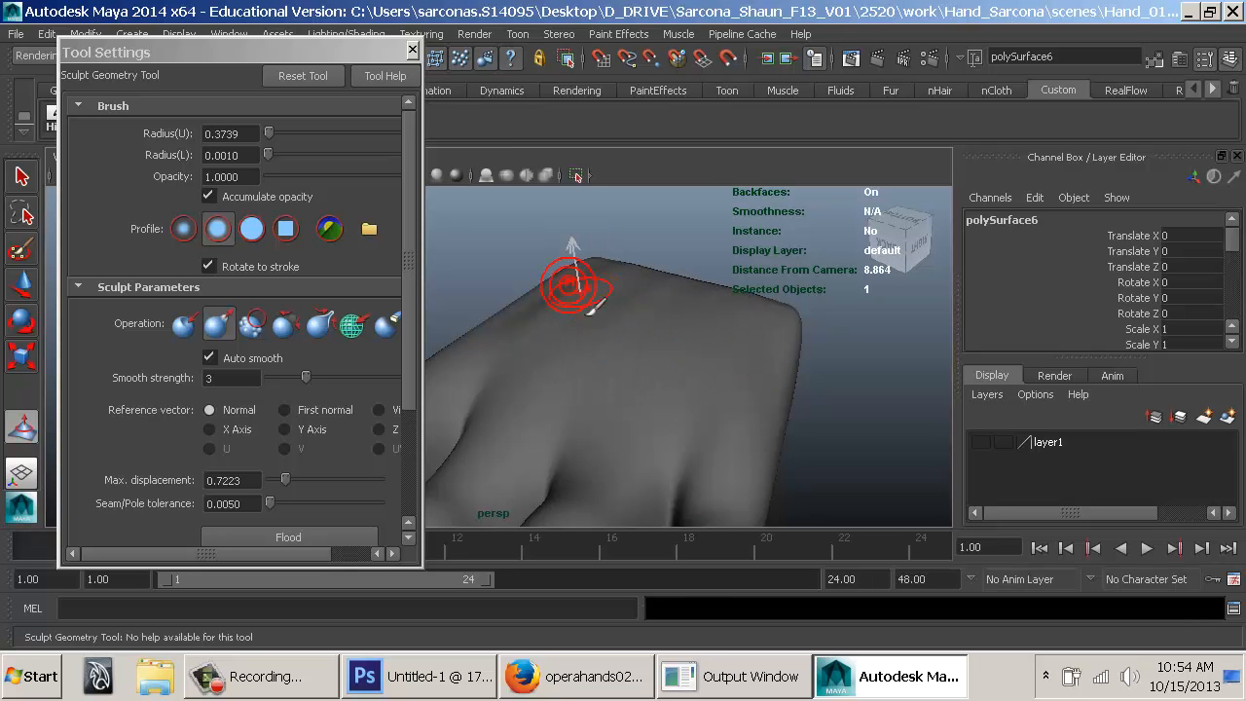
drag(563, 282, 551, 285)
mouse_move(603, 327)
mouse_down()
mouse_move(633, 326)
mouse_move(556, 281)
mouse_up()
alt+drag(657, 334, 940, 367)
Adjust the sculpt brush over the back of the hand to an upper radius of 0.8151 and a max displacement of 0.0866.
mouse_move(757, 426)
alt+middle_down()
mouse_move(774, 437)
mouse_move(709, 464)
alt+middle_up()
mouse_move(709, 464)
alt+mouse_down()
mouse_move(660, 515)
mouse_move(584, 438)
alt+mouse_up()
mouse_move(657, 413)
mouse_down()
mouse_move(670, 440)
mouse_move(548, 278)
mouse_move(695, 390)
mouse_move(687, 342)
mouse_move(604, 374)
mouse_move(500, 390)
mouse_move(695, 394)
mouse_move(529, 390)
mouse_move(711, 397)
mouse_move(717, 411)
mouse_up()
key(b)
drag(679, 353, 703, 350)
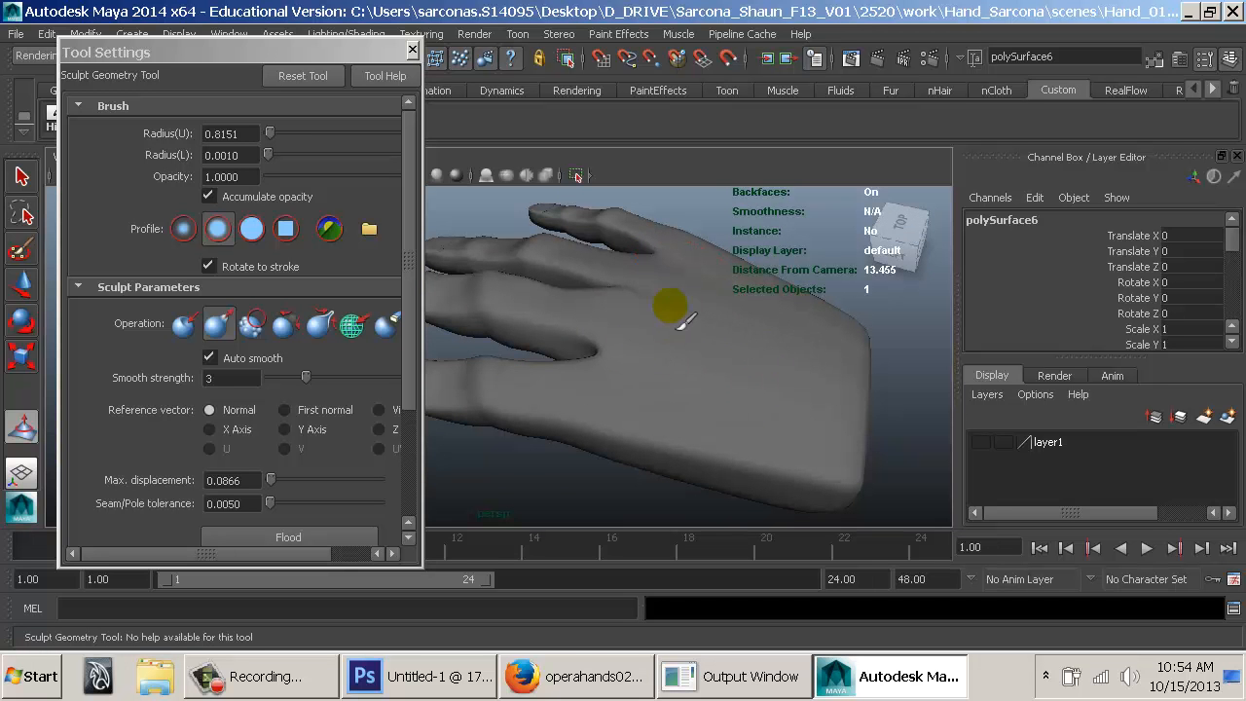
mouse_move(685, 309)
alt+mouse_down()
mouse_move(675, 395)
mouse_move(587, 379)
mouse_move(679, 476)
mouse_move(736, 390)
alt+mouse_up()
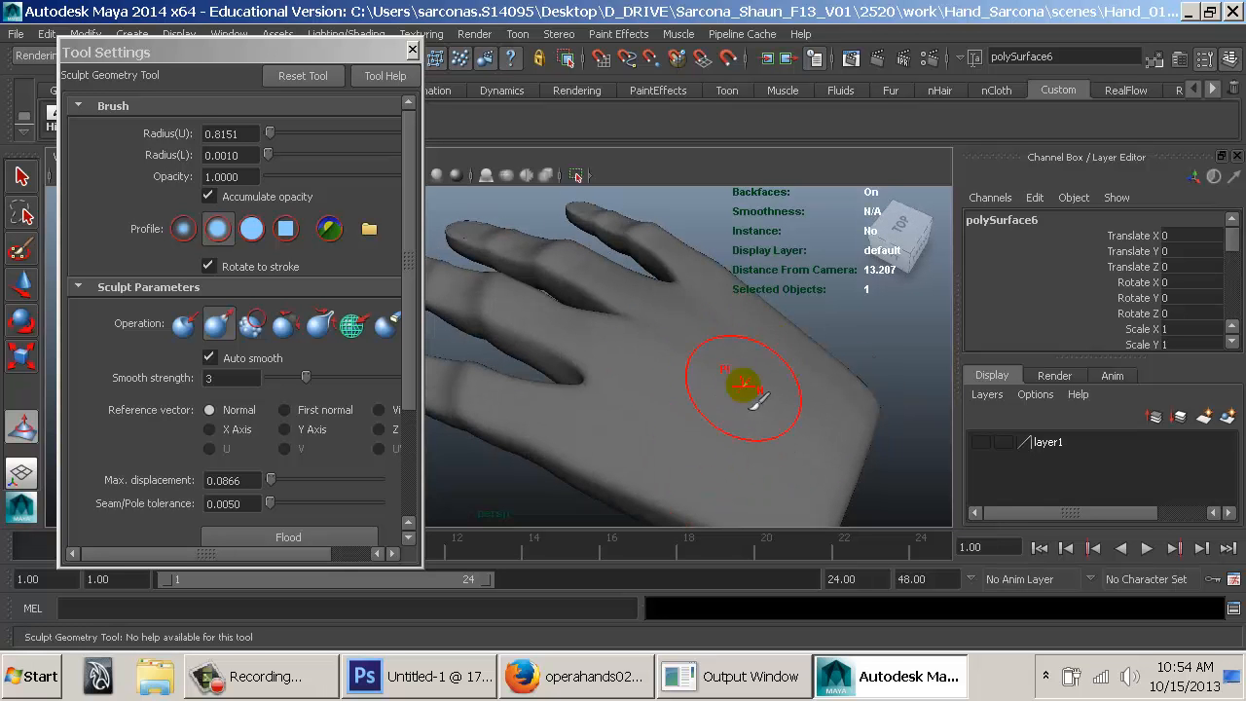
mouse_move(743, 386)
alt+mouse_down()
mouse_move(789, 412)
mouse_move(807, 371)
mouse_move(570, 395)
mouse_move(709, 328)
mouse_move(539, 373)
mouse_move(673, 393)
mouse_move(581, 390)
mouse_move(749, 340)
mouse_move(788, 376)
mouse_move(662, 357)
mouse_move(589, 316)
mouse_move(557, 215)
mouse_move(668, 403)
mouse_move(656, 393)
mouse_move(623, 80)
alt+mouse_up()
Switch to the Move Tool, check the palm side of the hand, and close the tool settings.
key(w)
alt+middle_drag(627, 298, 692, 341)
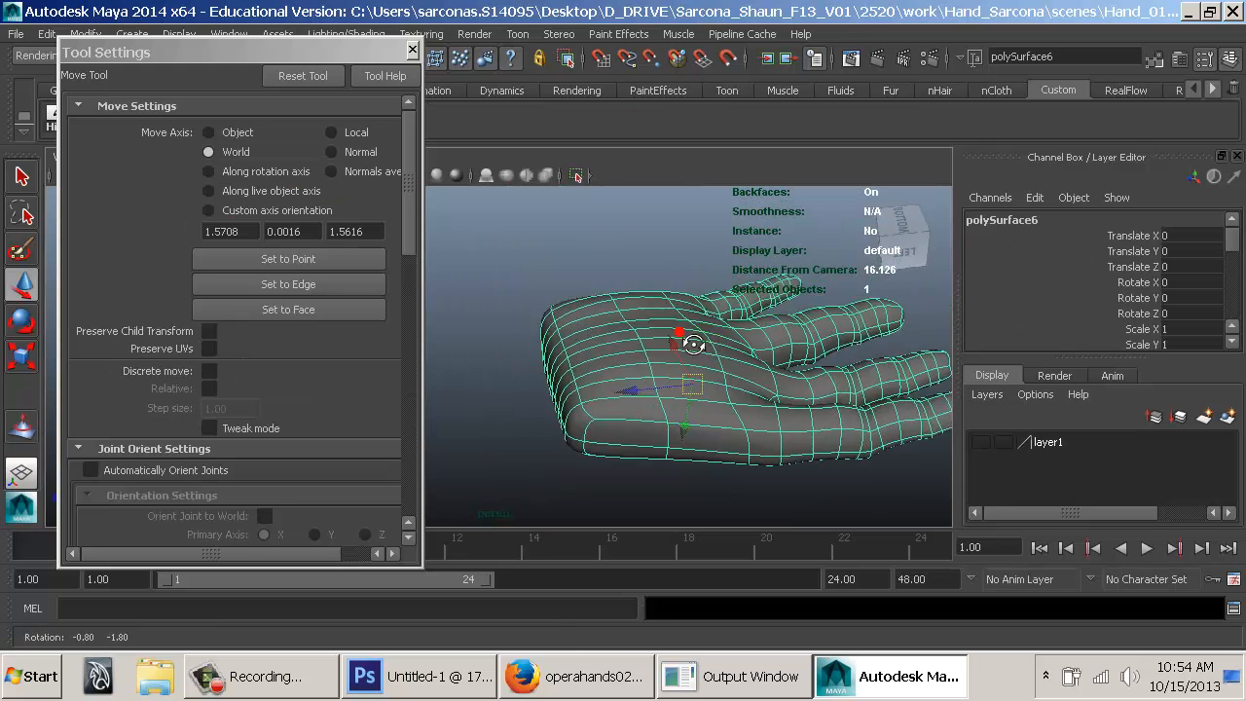
mouse_move(693, 342)
alt+mouse_down()
mouse_move(654, 305)
mouse_move(670, 339)
alt+mouse_up()
alt+drag(702, 384, 634, 439)
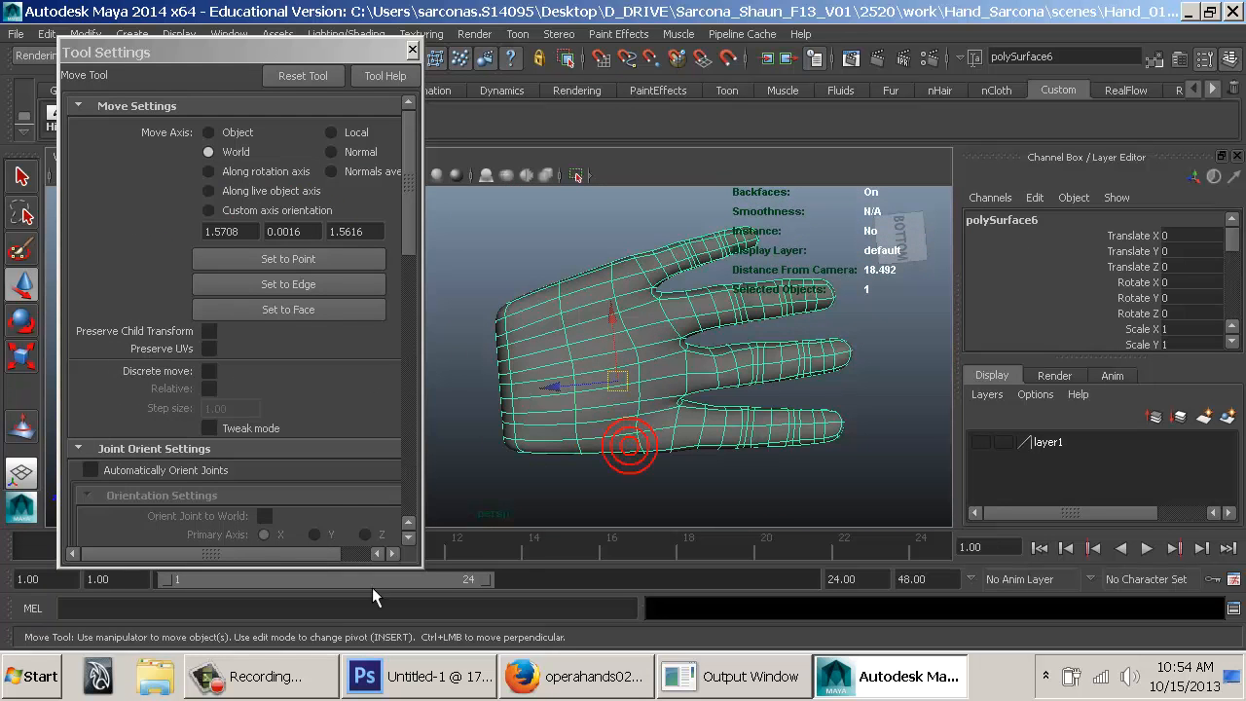
click(414, 51)
Deselect the hand and examine the smoothed back, knuckles and finger webs from several angles.
alt+middle_drag(472, 337, 324, 356)
alt+drag(323, 355, 574, 450)
click(673, 431)
alt+middle_drag(572, 449, 385, 437)
alt+drag(386, 438, 570, 395)
alt+right_drag(571, 395, 765, 434)
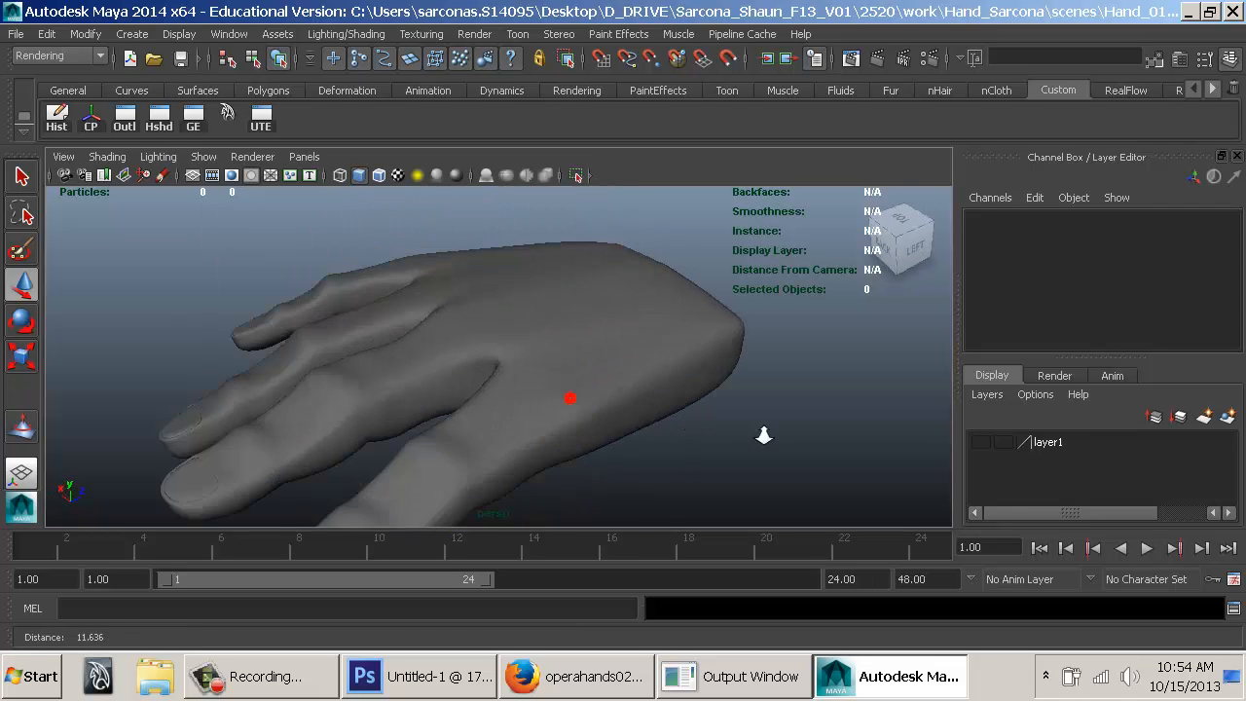
alt+drag(765, 434, 559, 390)
alt+middle_drag(559, 390, 676, 352)
alt+drag(675, 351, 585, 345)
Reselect the hand, set the Sculpt Geometry Tool to its Smooth operation, and smooth along the side of a middle finger.
click(585, 345)
key(y)
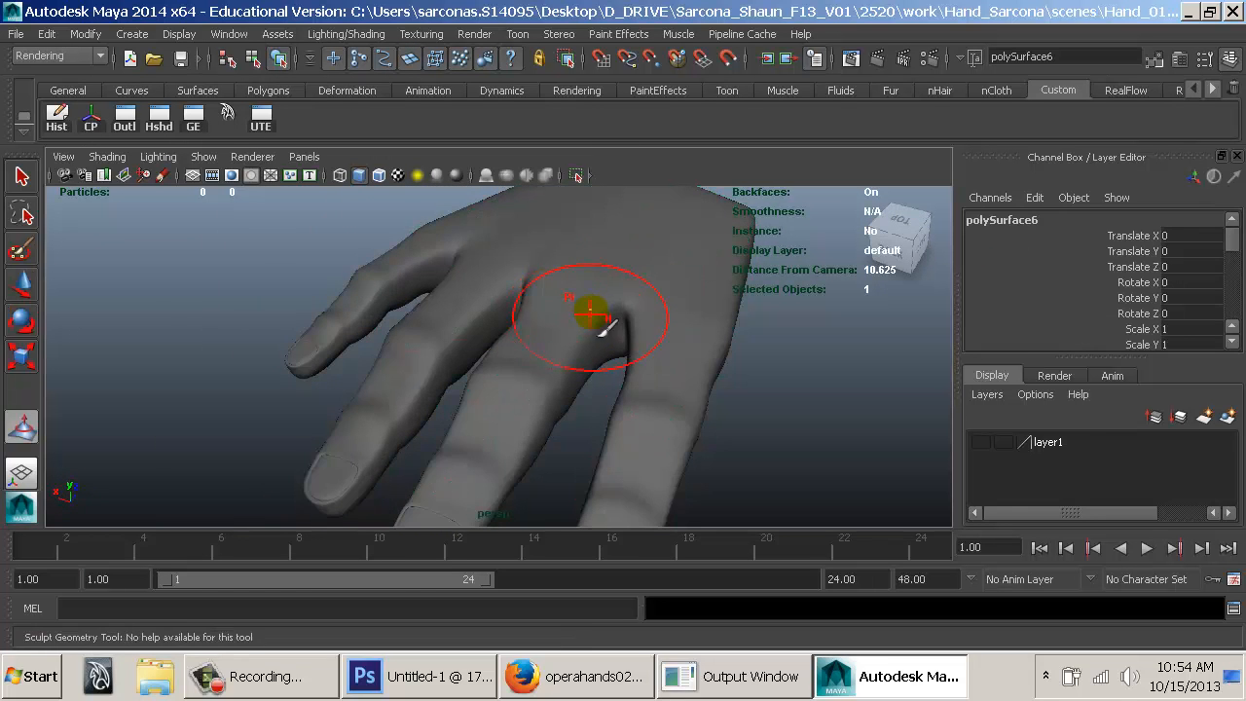
key(u)
drag(583, 299, 499, 297)
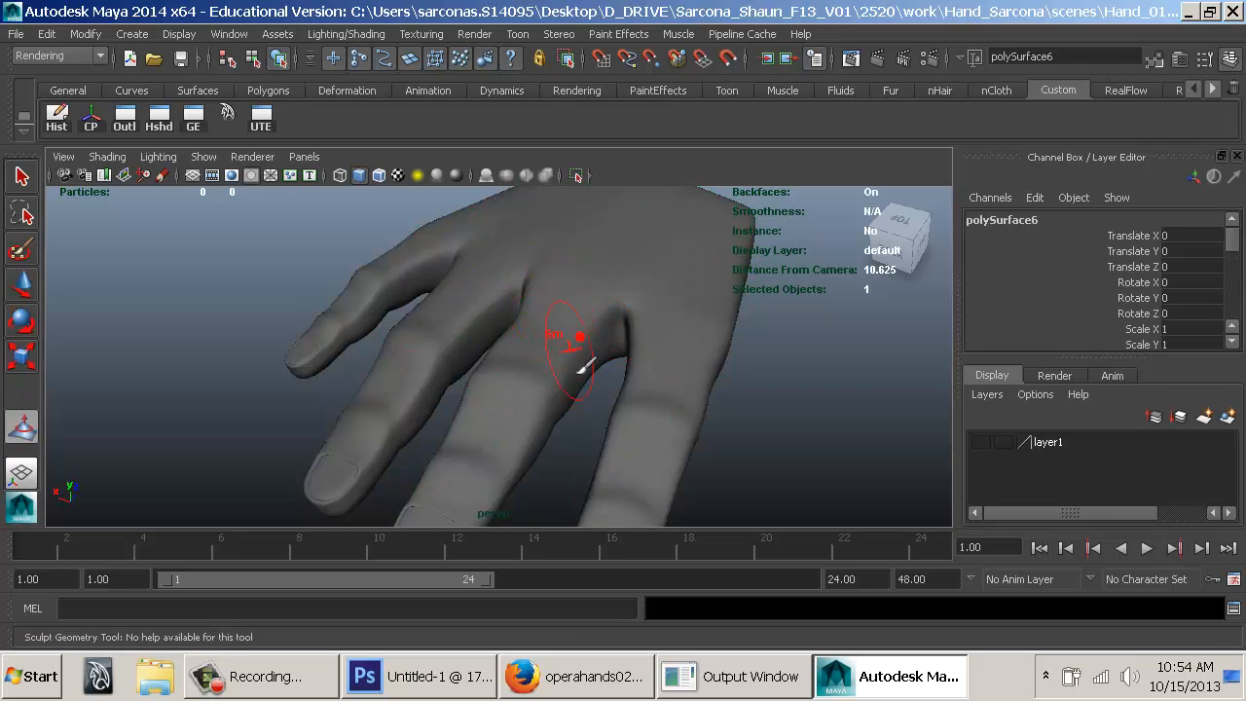
key(ctrl+z)
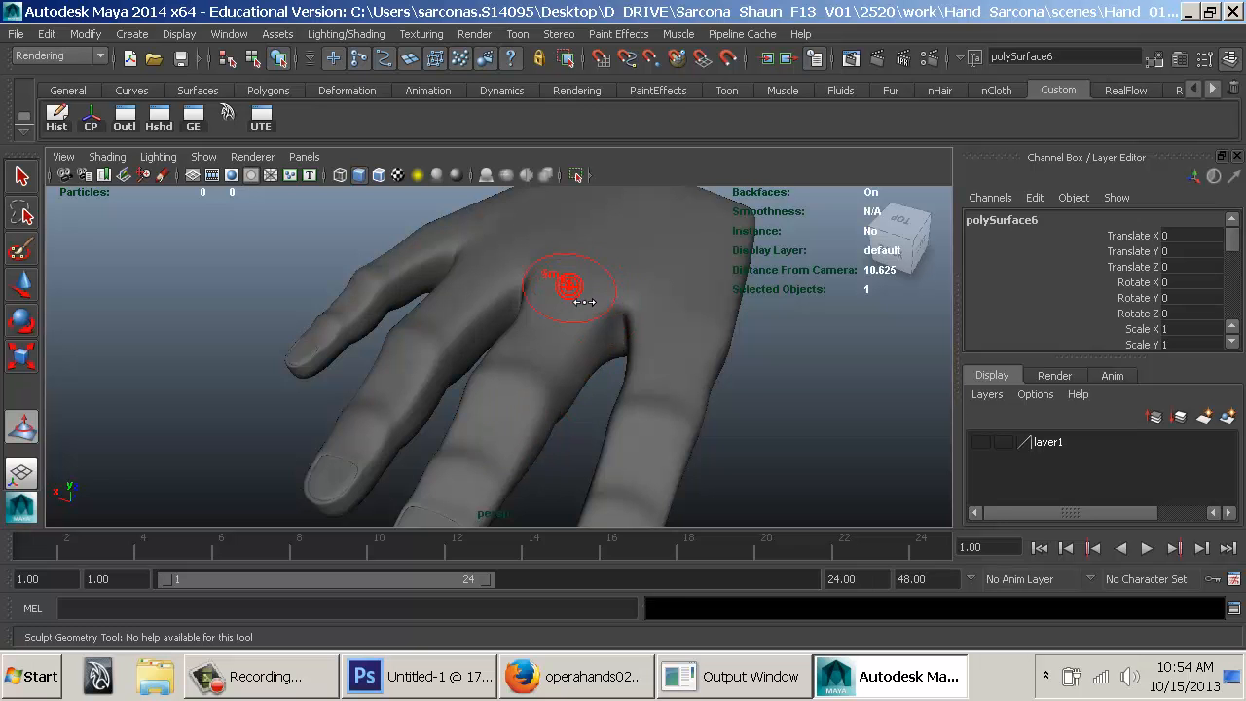
drag(544, 405, 516, 460)
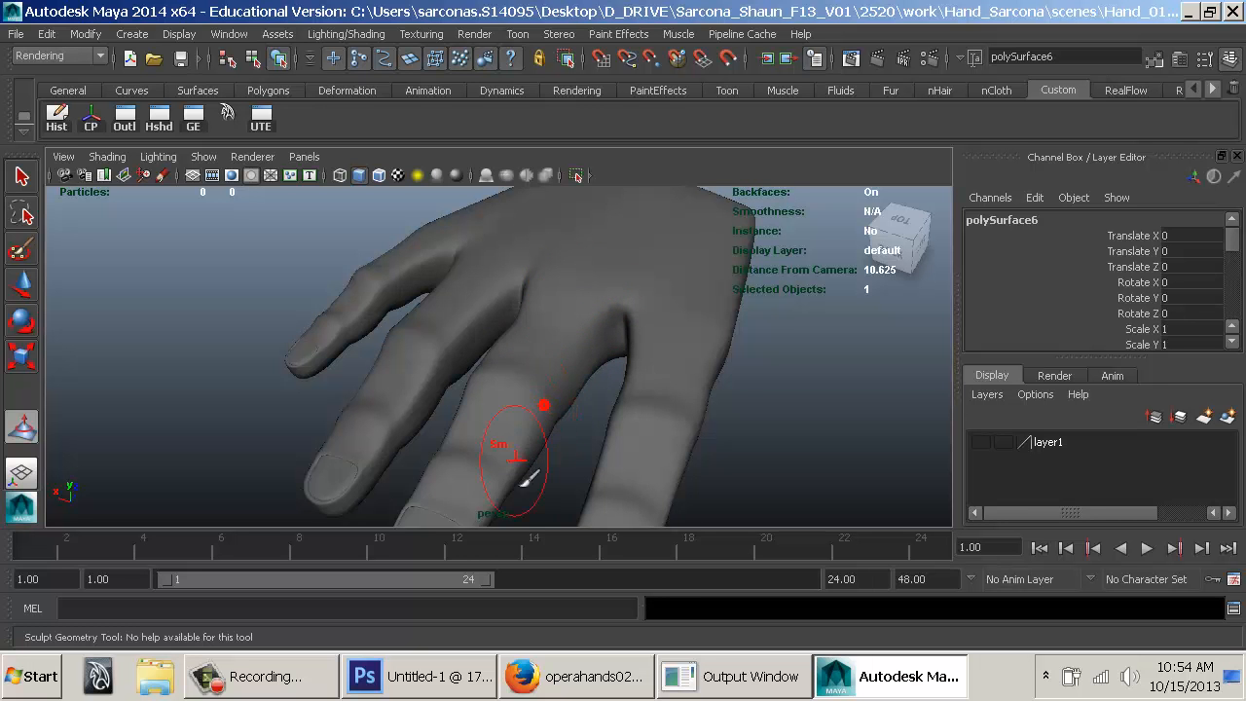
Try further smoothing strokes along the finger sides from other angles, undoing each one.
alt+drag(547, 366, 654, 373)
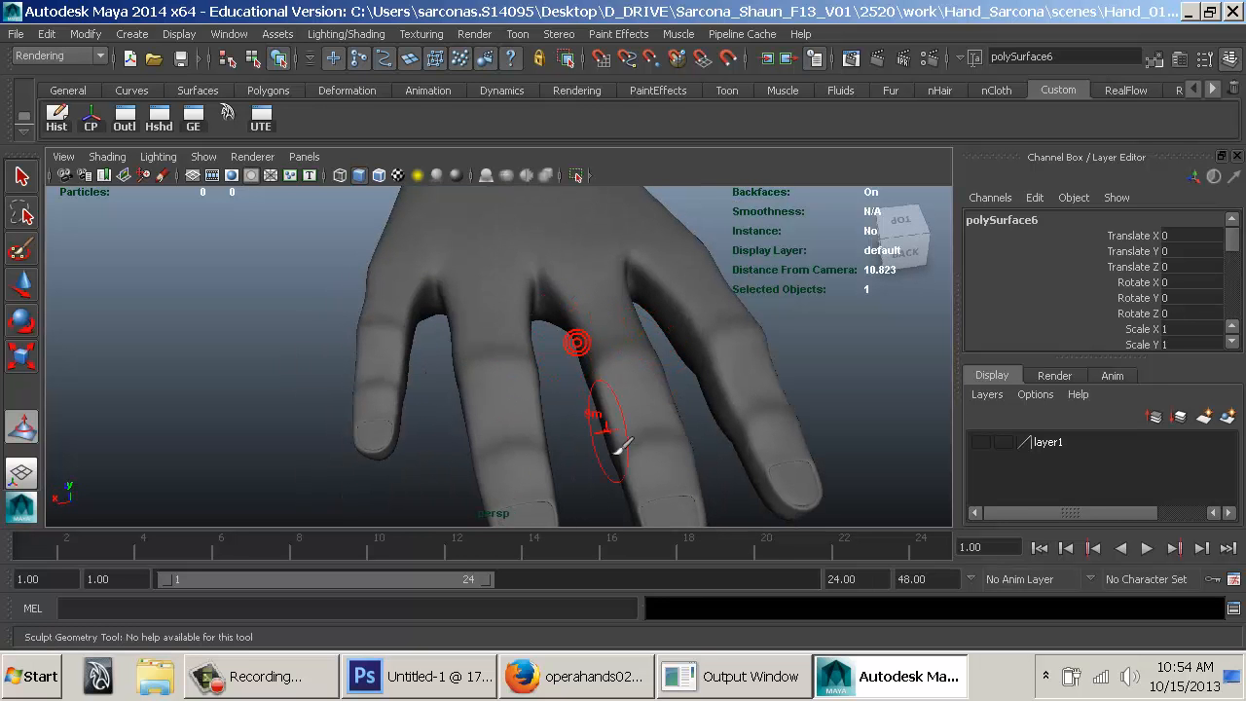
drag(531, 337, 527, 510)
key(ctrl+z)
mouse_move(738, 431)
alt+mouse_down()
mouse_move(591, 413)
mouse_move(516, 357)
alt+mouse_up()
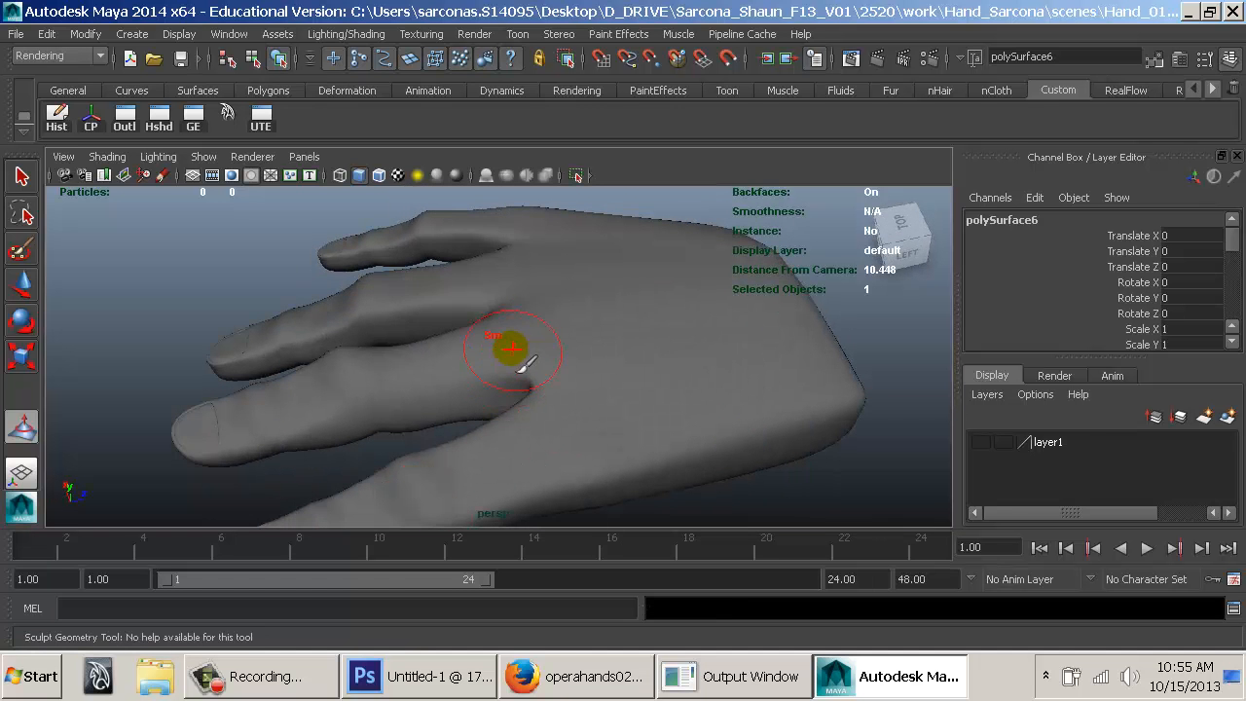
drag(453, 296, 453, 300)
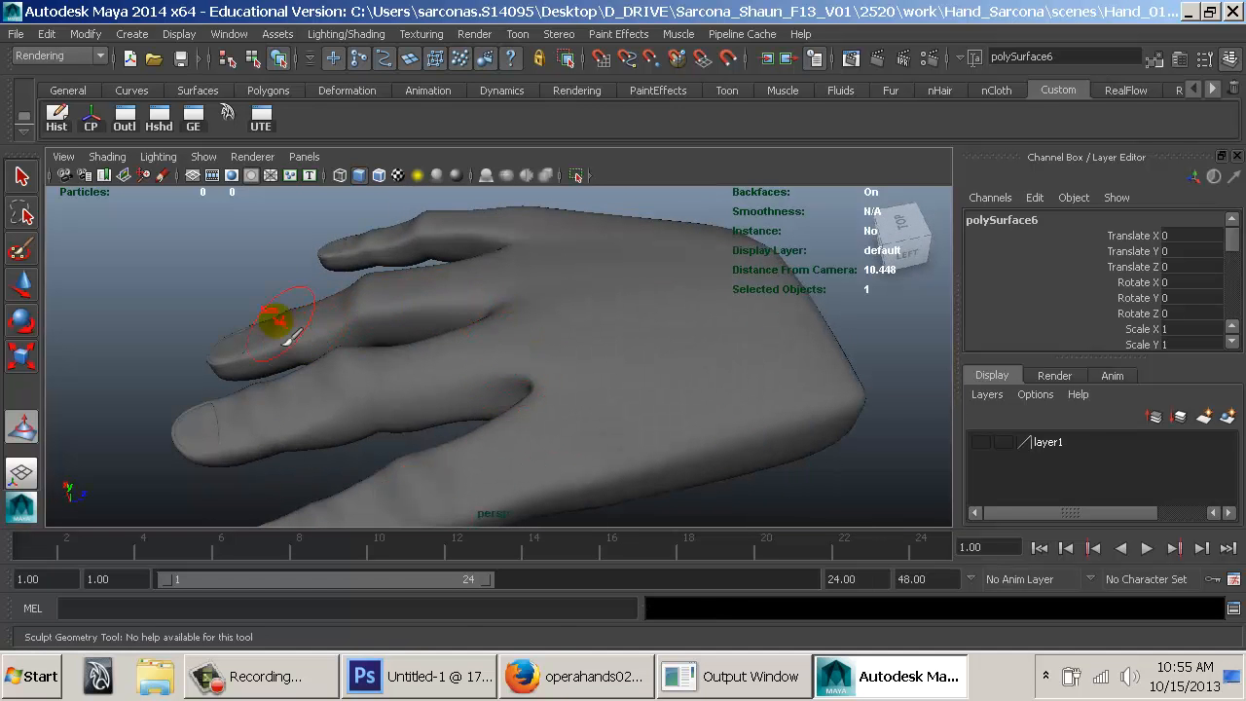
key(ctrl+z)
Switch to the Move Tool, deselect the hand, and examine its overall form from the side.
key(w)
click(261, 267)
mouse_move(653, 380)
alt+mouse_down()
mouse_move(416, 389)
mouse_move(237, 292)
alt+mouse_up()
alt+drag(500, 350, 340, 301)
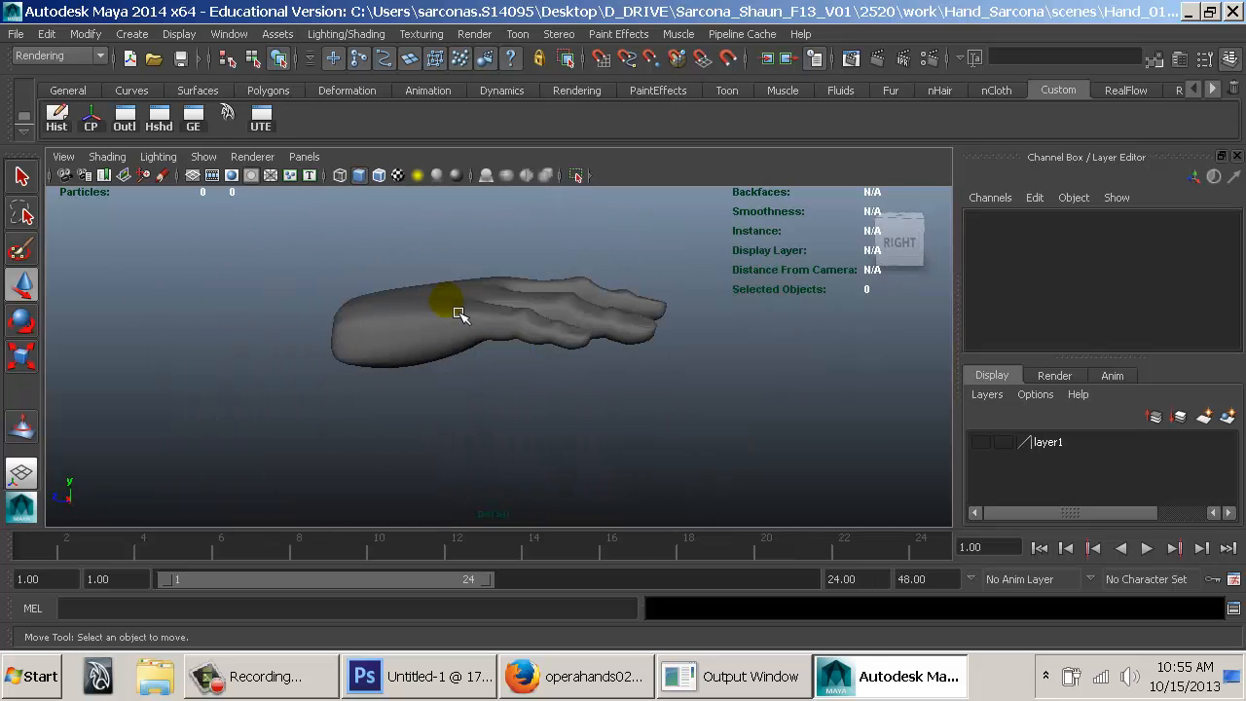